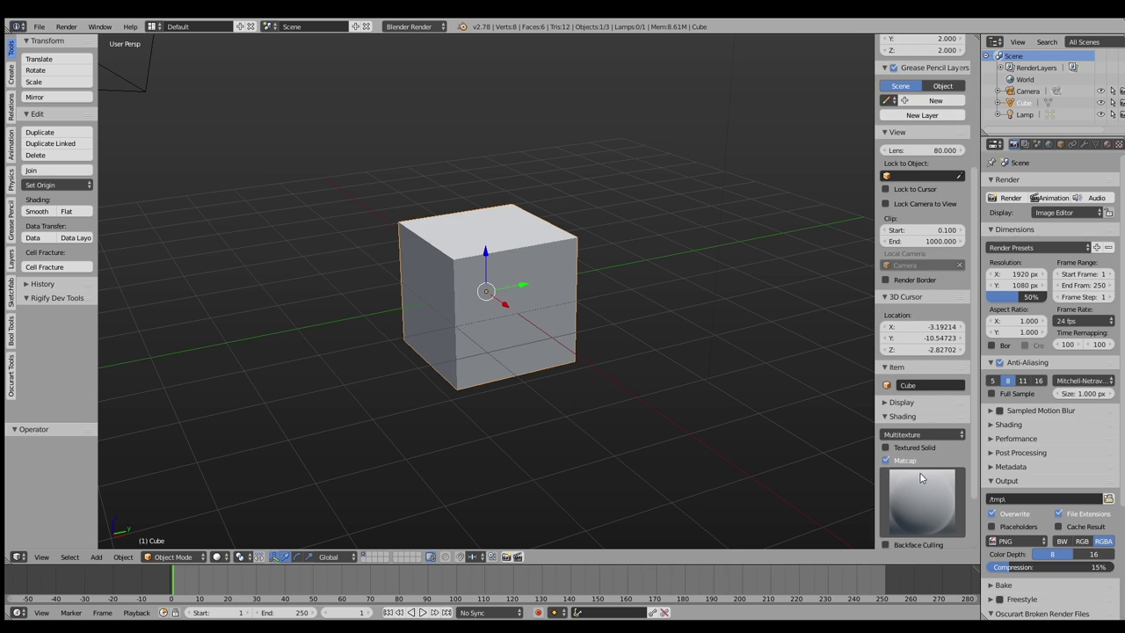
Turn on matcap shading and give the cube the red matcap
left_click(761, 284)
left_click(923, 498)
left_click(902, 342)
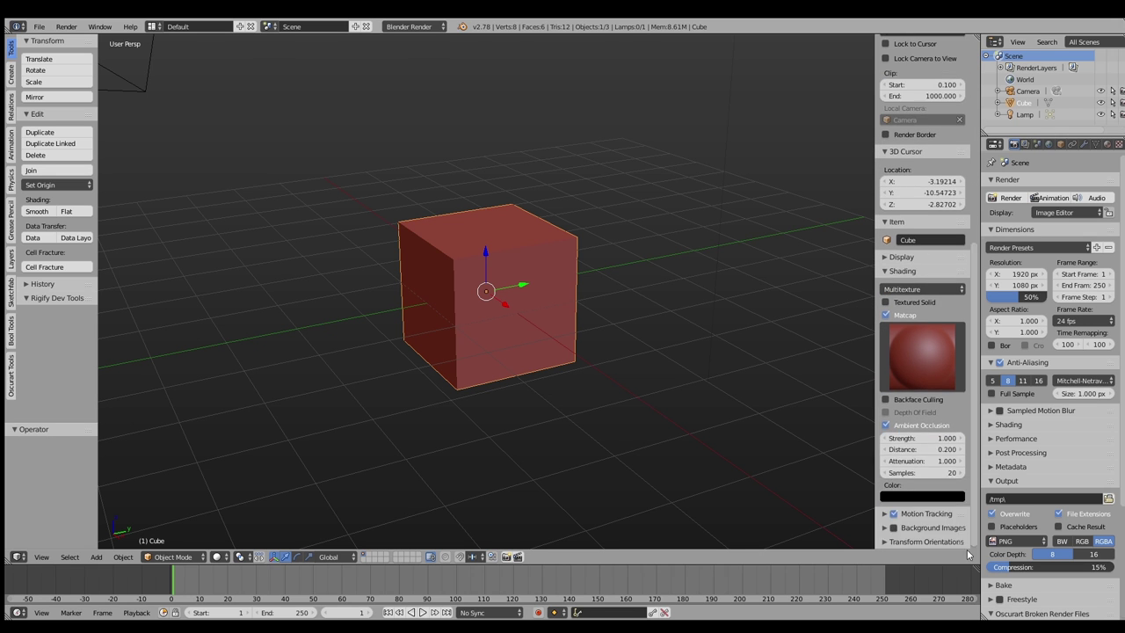
Close the timeline and split off a right-hand Image Editor showing REF 01.jpg
left_click_drag(542, 550, 543, 625)
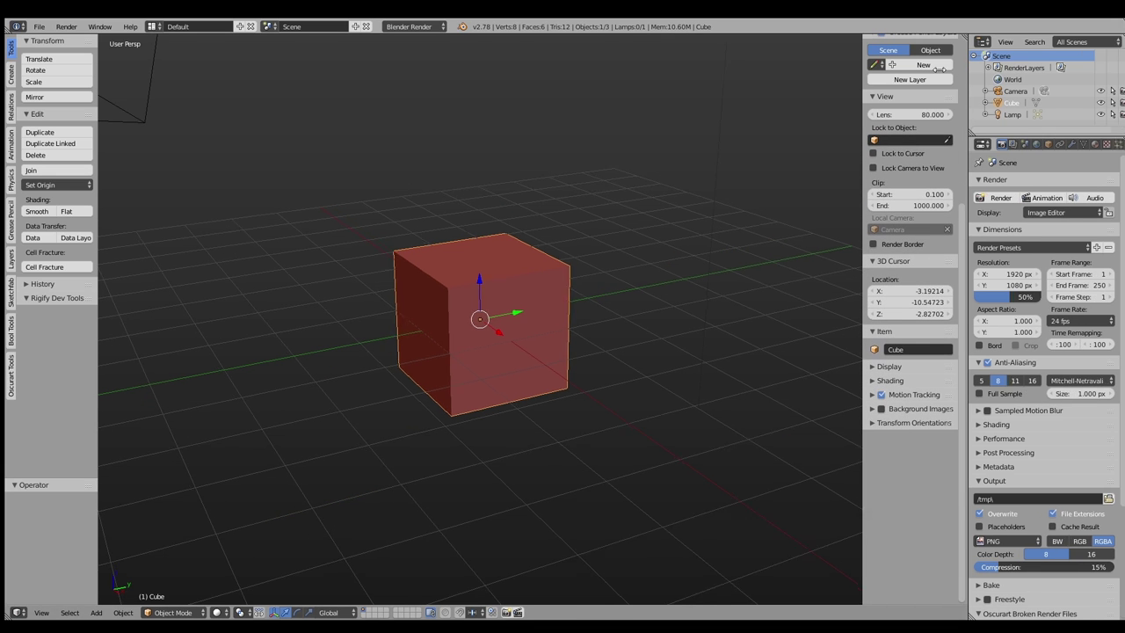
left_click_drag(978, 68, 802, 68)
left_click_drag(805, 134, 817, 176)
left_click(816, 41)
left_click(849, 132)
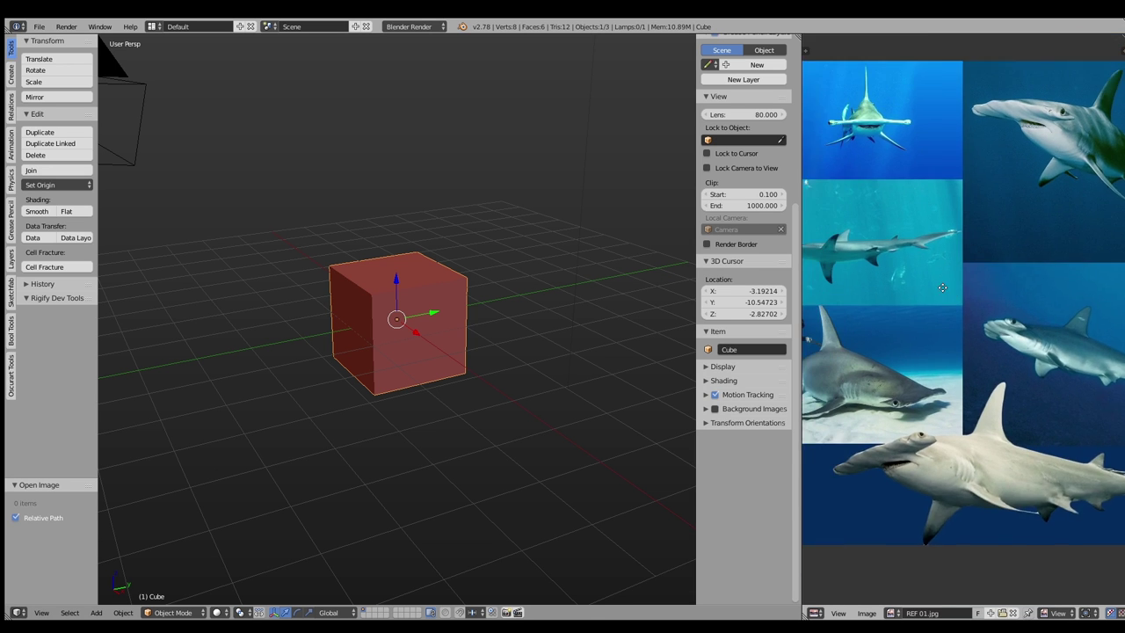
scroll(937, 270, "up", 2)
scroll(938, 270, "down", 2)
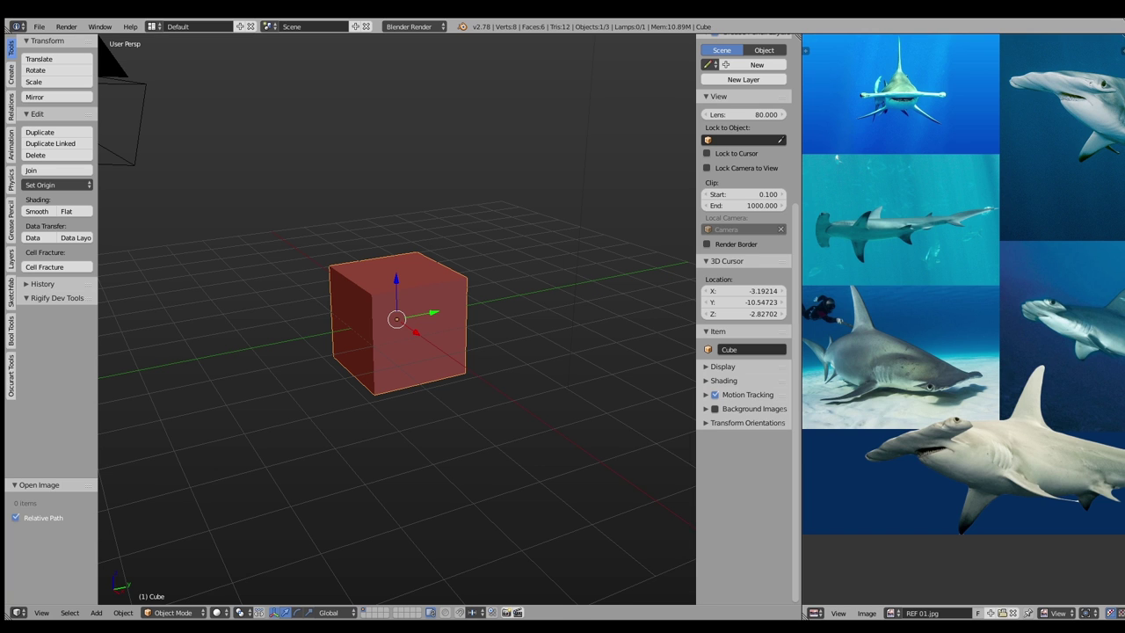
In front view, scale the cube 3x along X and apply its scale
key("KP_1")
type("sx")
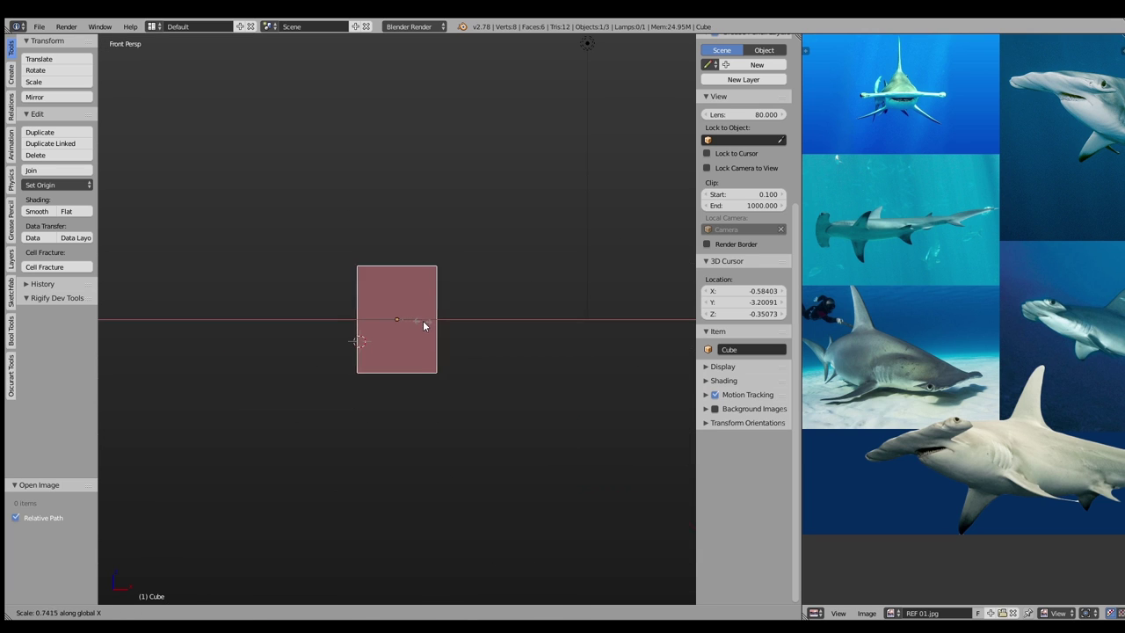
type("3")
key("Return")
key("n")
key("n")
key("ctrl+a")
left_click(487, 350)
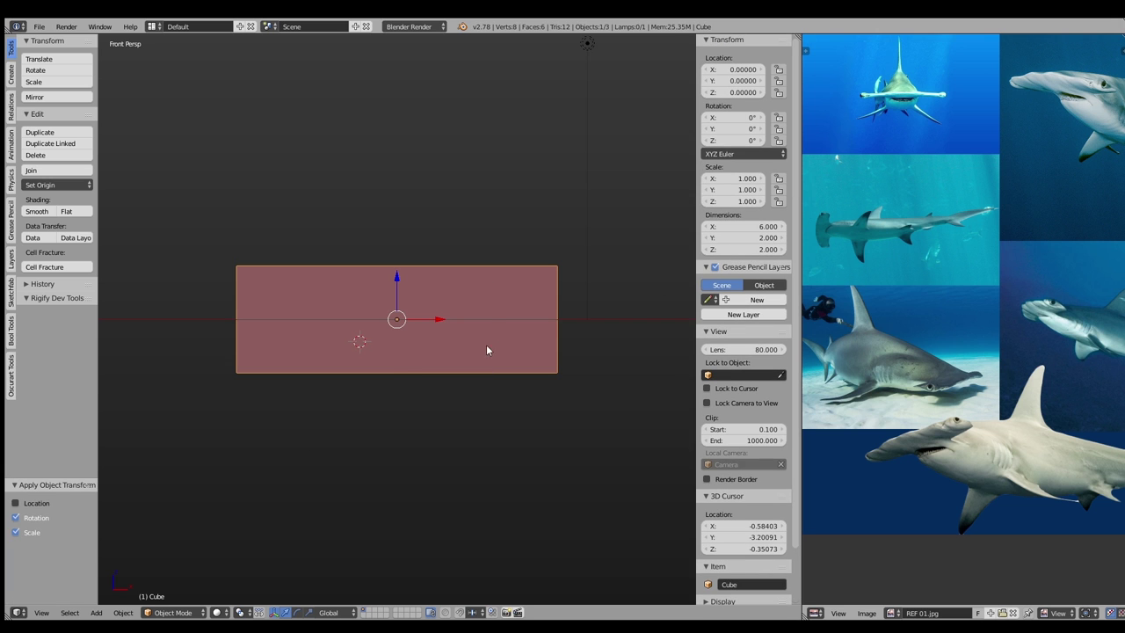
Add REF 02.jpg as a front background image at 0.374 opacity and size 6.17, aligned to the cube
key("KP_5")
scroll(725, 492, "down", 5)
left_click(722, 390)
scroll(726, 501, "down", 1)
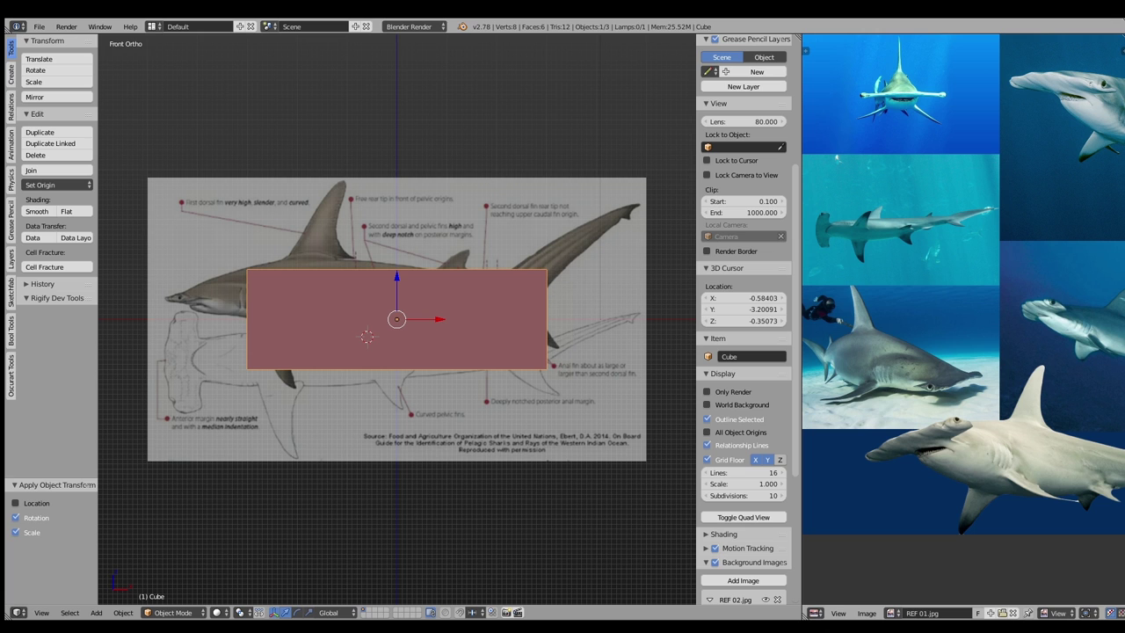
scroll(743, 492, "down", 6)
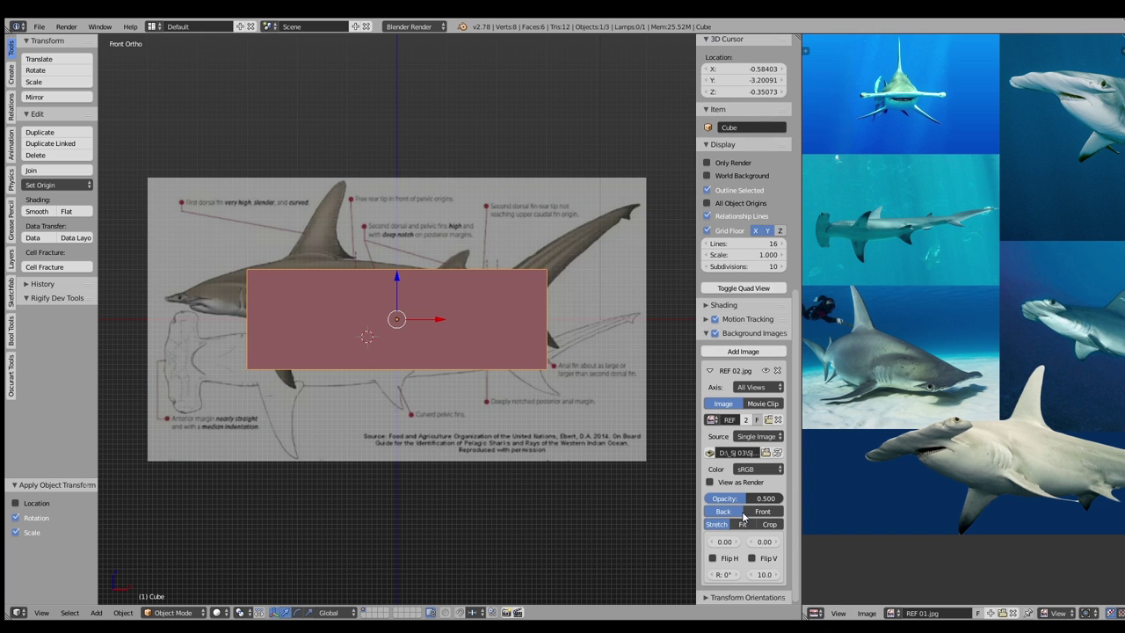
left_click_drag(725, 542, 773, 543)
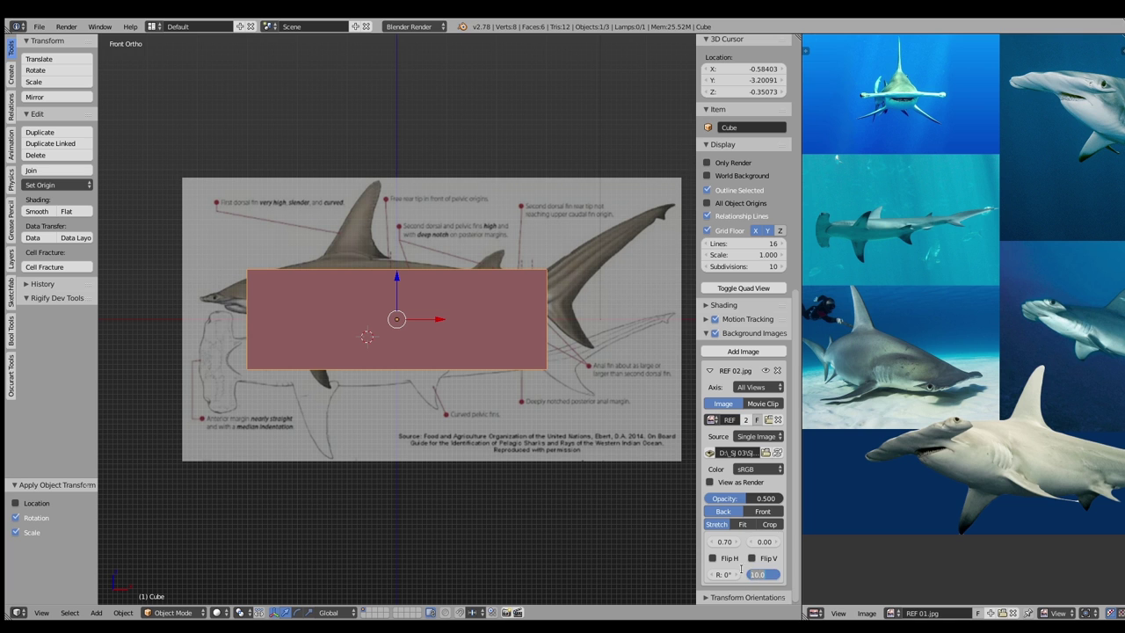
left_click_drag(764, 574, 734, 574)
left_click(762, 511)
left_click_drag(752, 498, 729, 498)
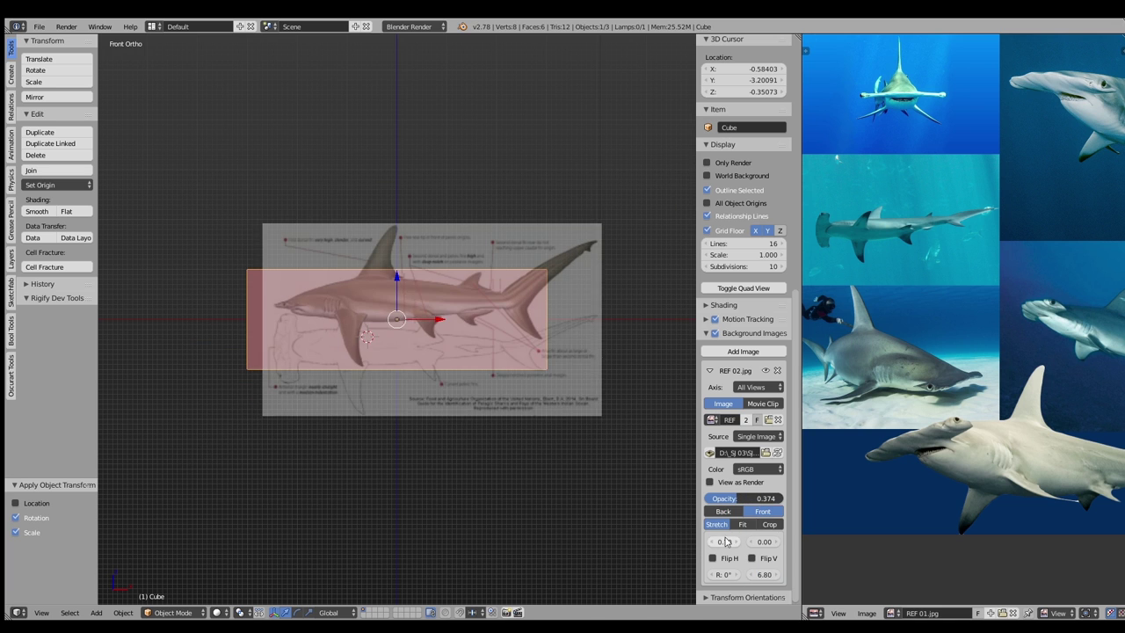
left_click_drag(724, 541, 679, 547)
mouse_move(765, 574)
left_mouse_down()
mouse_move(743, 574)
mouse_move(724, 546)
mouse_move(703, 542)
mouse_move(739, 542)
left_mouse_up()
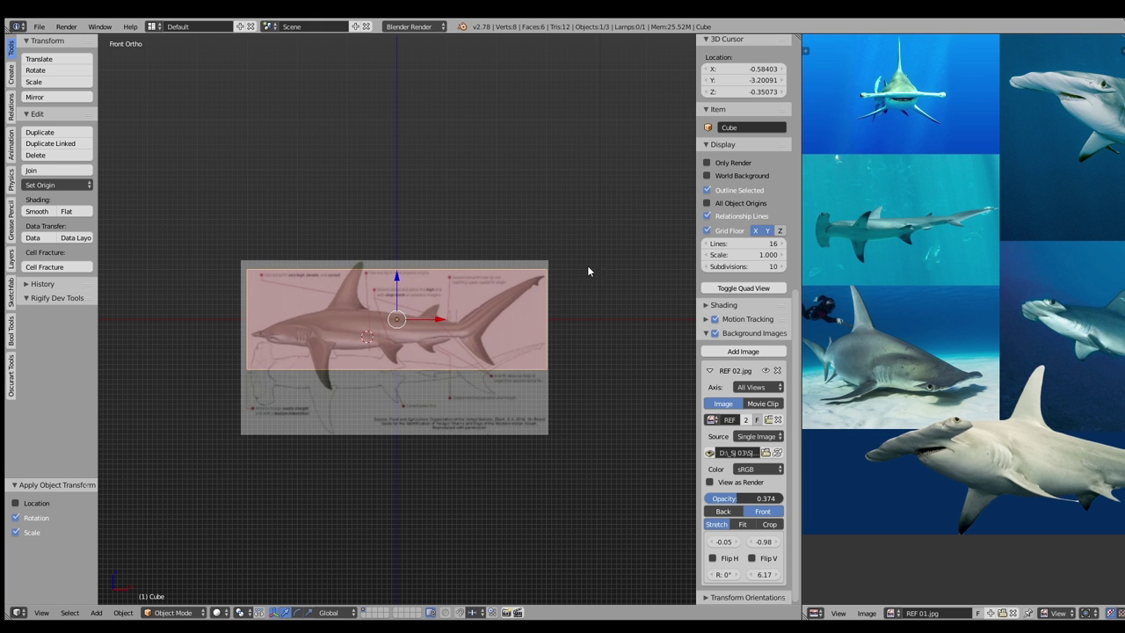
In Edit Mode, add a middle loop cut and drop it lower to slant the body
key("Tab")
left_click(603, 290)
key("ctrl+r")
left_click(457, 281)
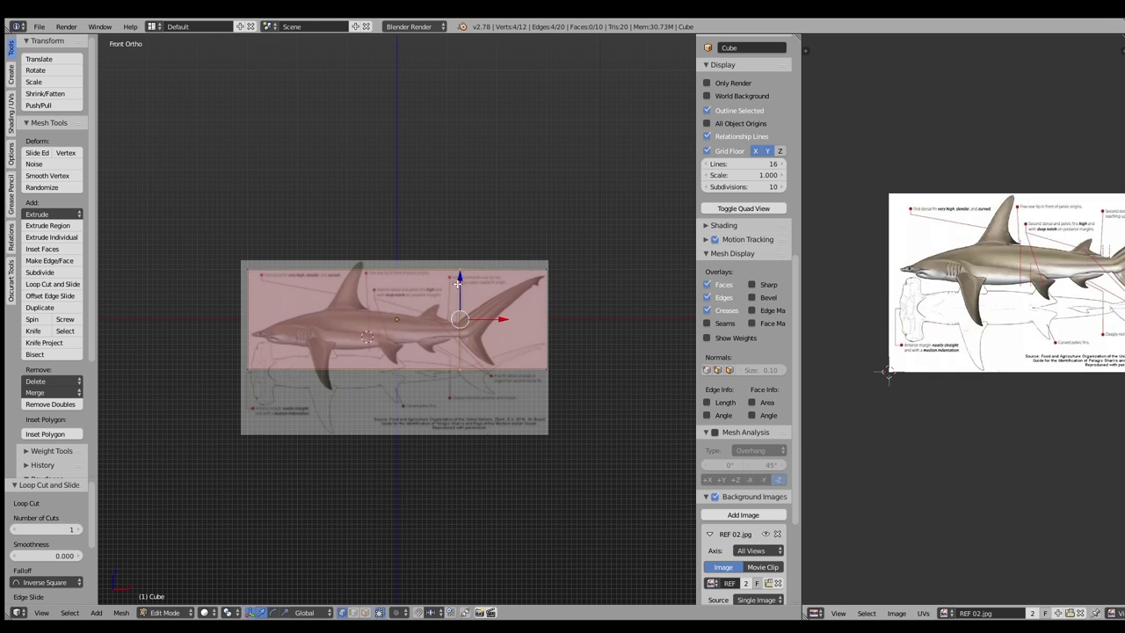
key("g")
key("z")
left_click(561, 289)
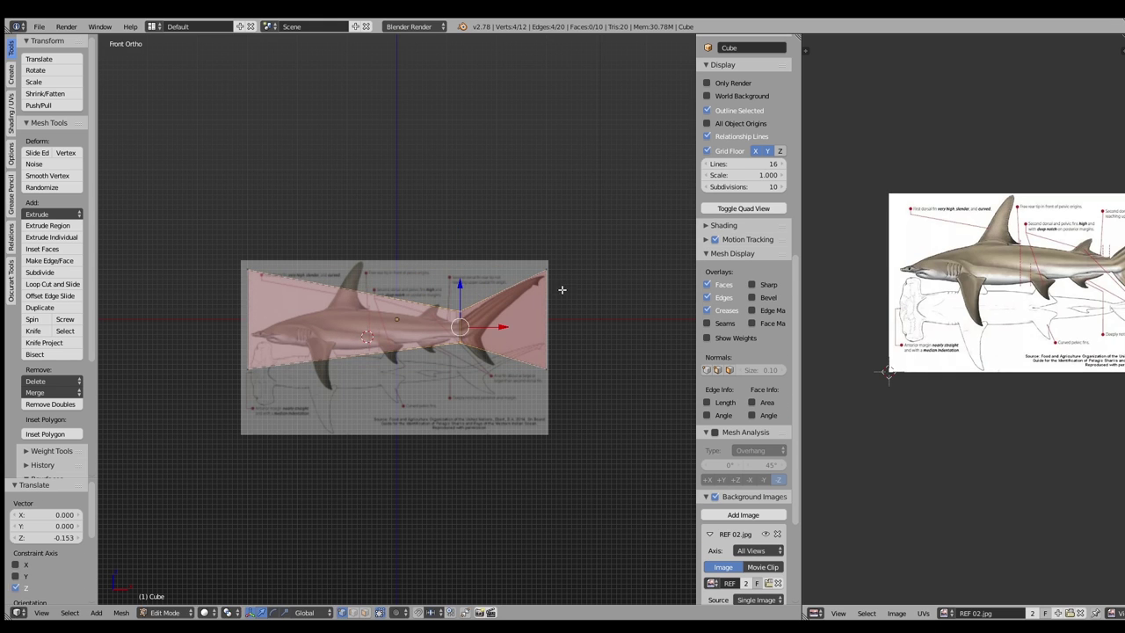
Add a second loop cut across the body and pull a tail edge down to follow the diagram
key("ctrl+r")
left_click(260, 285)
key("a")
right_click(362, 264)
key("z")
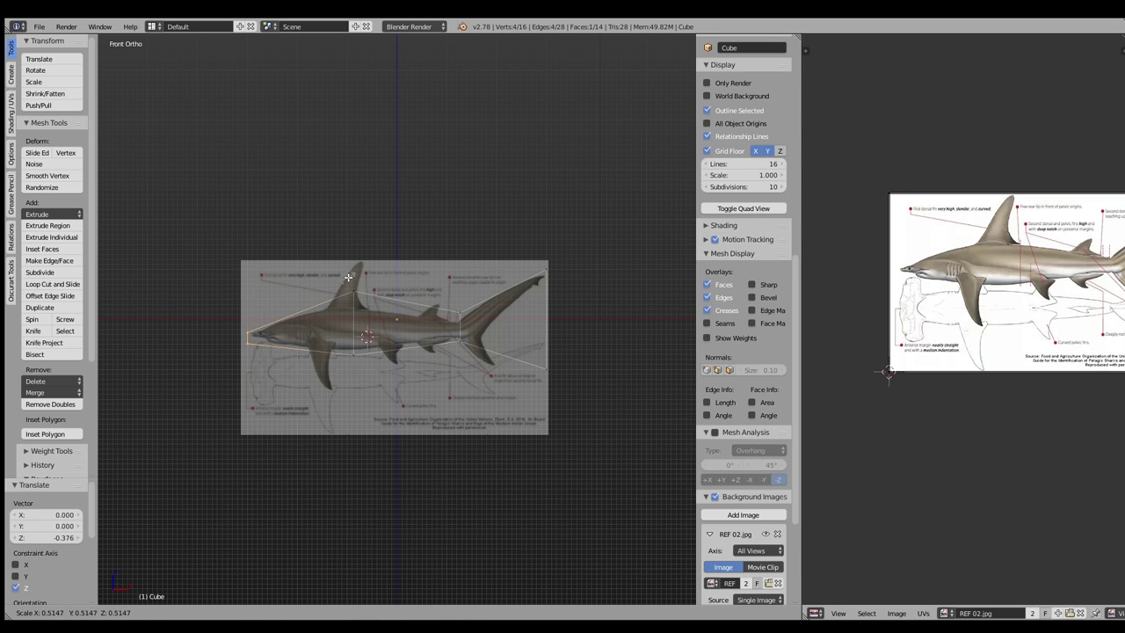
left_click(543, 321)
key("e")
left_click(548, 317)
key("a")
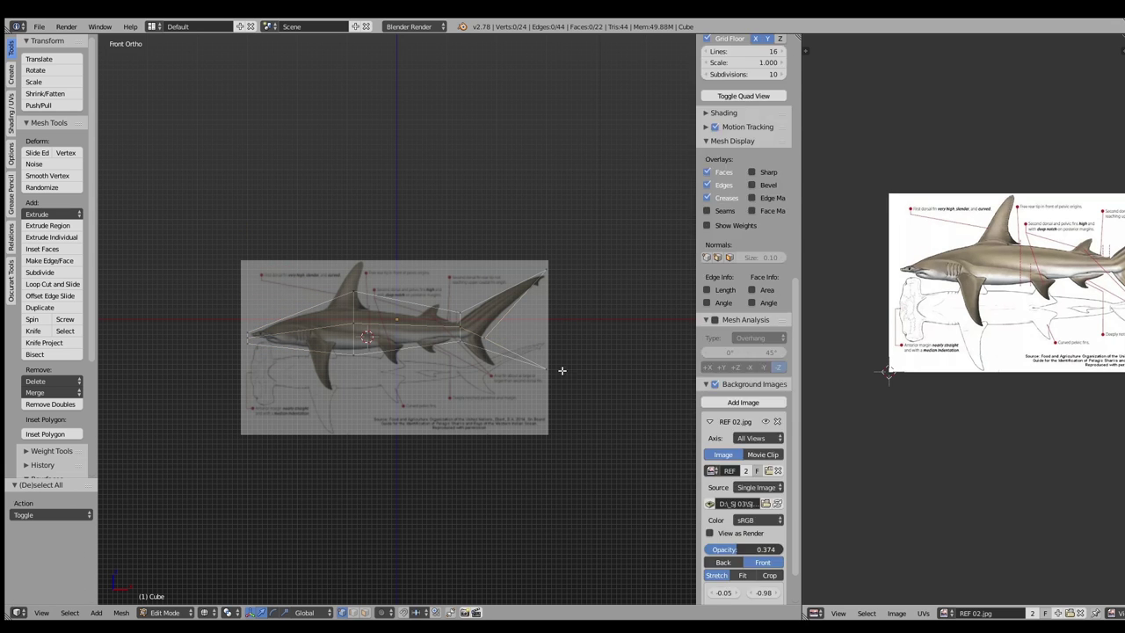
right_click_drag(561, 370, 563, 356)
Select the dorsal fin and nose edges and add another edge loop
key("a")
right_click(378, 269)
right_click(257, 341, "shift")
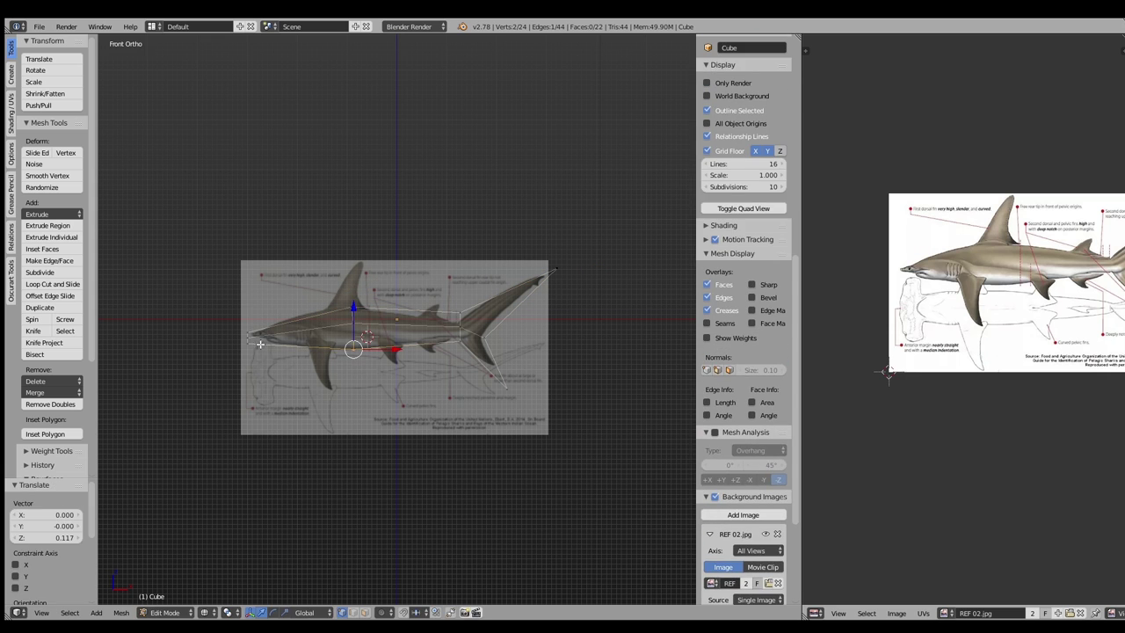
scroll(259, 325, "up", 2)
scroll(259, 316, "up", 2)
key("ctrl+r")
left_click(357, 264)
left_click(357, 264)
Move the two tail-tip vertices into place to shape the tail
middle_click_drag(582, 294, 347, 279, "shift")
key("a")
right_click(535, 211)
key("a")
scroll(747, 352, "down", 3)
scroll(567, 226, "down", 2)
right_click(585, 222)
right_click(459, 359, "shift")
key("g")
left_click(448, 325)
scroll(415, 345, "down", 2)
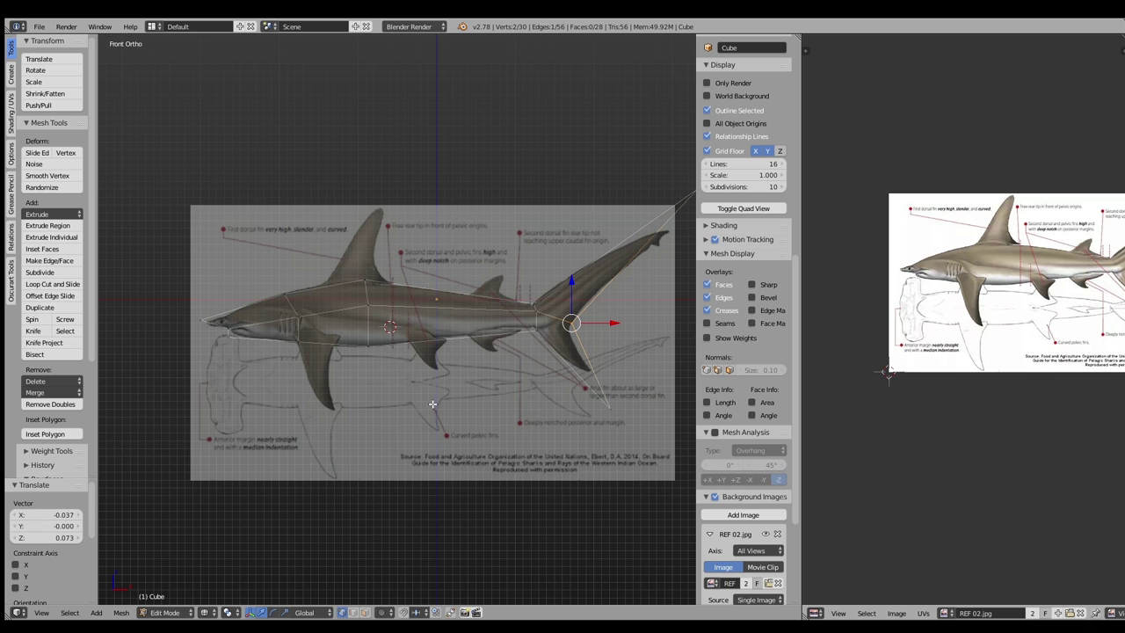
Add a loop cut near the head and extrude the head faces sideways along Y
key("ctrl+r")
left_click(276, 322)
left_click(276, 321)
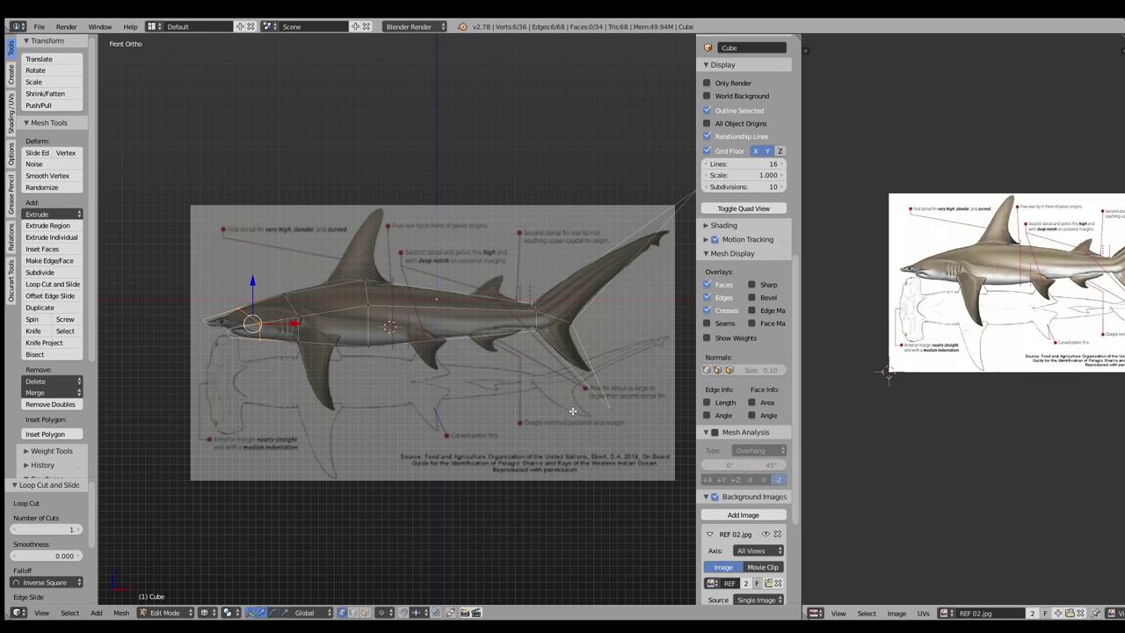
mouse_move(406, 352)
middle_mouse_down()
mouse_move(291, 214)
mouse_move(386, 339)
middle_mouse_up()
key("ctrl+Tab")
key("e")
key("y")
left_click(803, 325)
Select the fin tip vertices and flatten them by scaling along Y
middle_click_drag(492, 334, 527, 290)
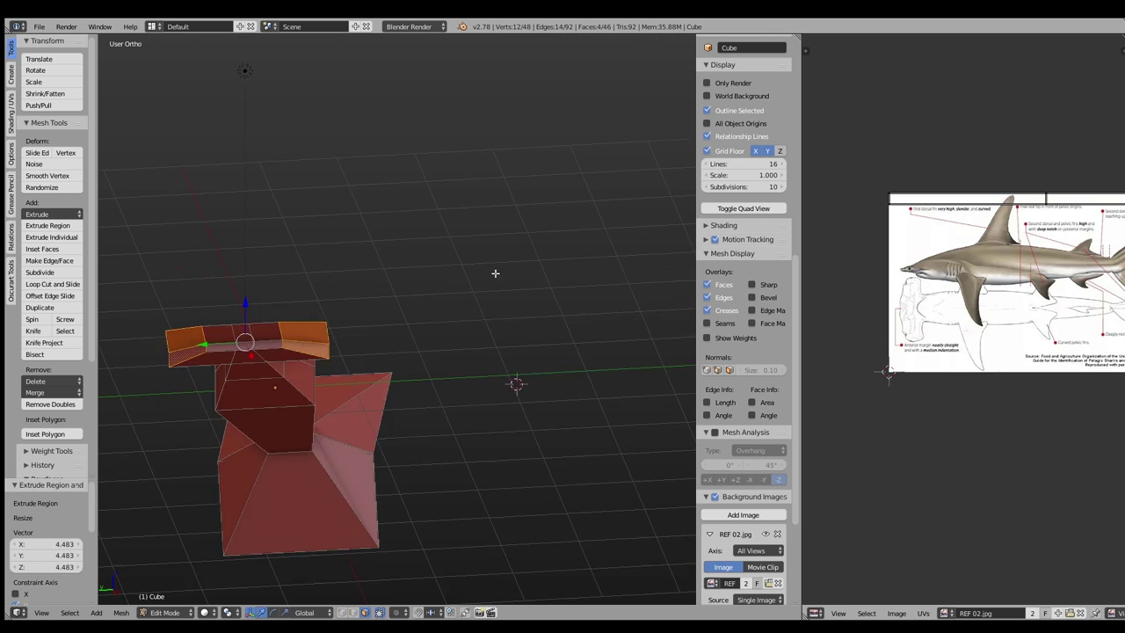
key("ctrl+Tab")
right_click(498, 264)
mouse_move(492, 334)
middle_mouse_down()
mouse_move(513, 267)
mouse_move(378, 308)
mouse_move(444, 314)
mouse_move(346, 349)
middle_mouse_up()
key("s")
key("y")
left_click(444, 314)
Enter Sculpt Mode in front view and enable Dynamic Topology with a smaller detail size
key("Tab")
key("Tab")
left_click(345, 467)
middle_click_drag(993, 317, 907, 338)
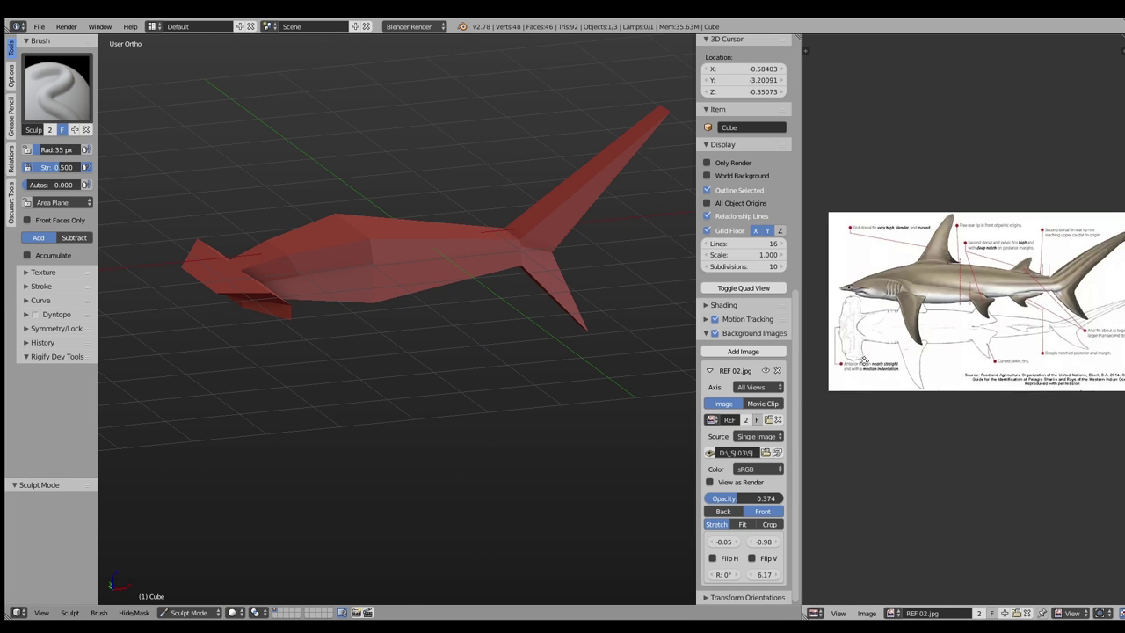
left_click(892, 613)
key("KP_1")
left_click(33, 314)
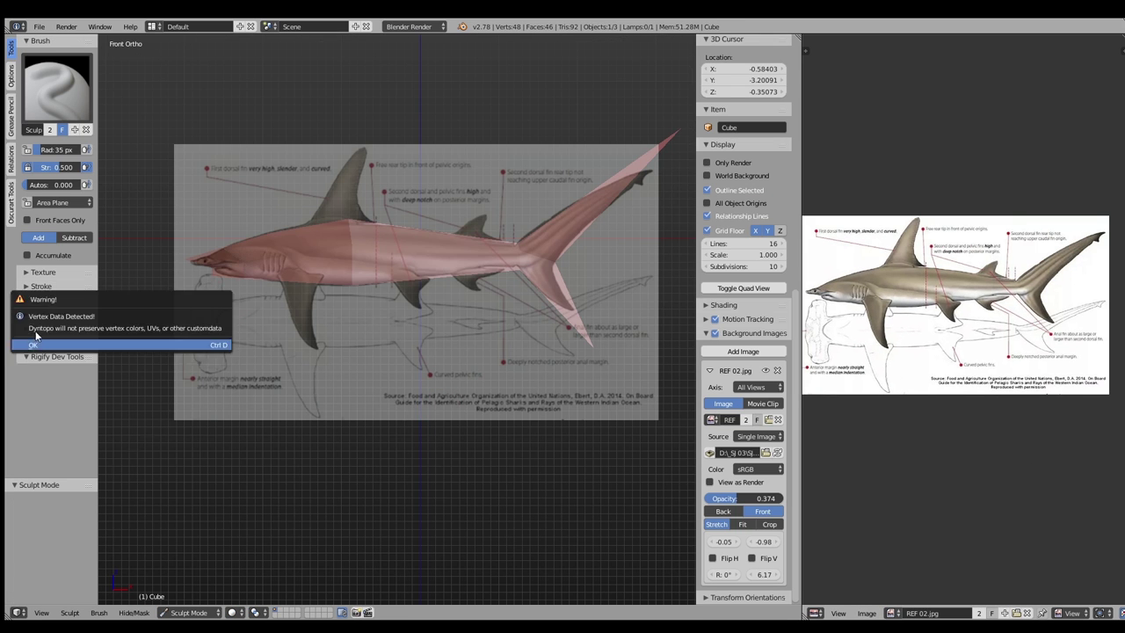
left_click(48, 326)
left_click_drag(92, 364, 113, 364)
left_click_drag(63, 332, 58, 335)
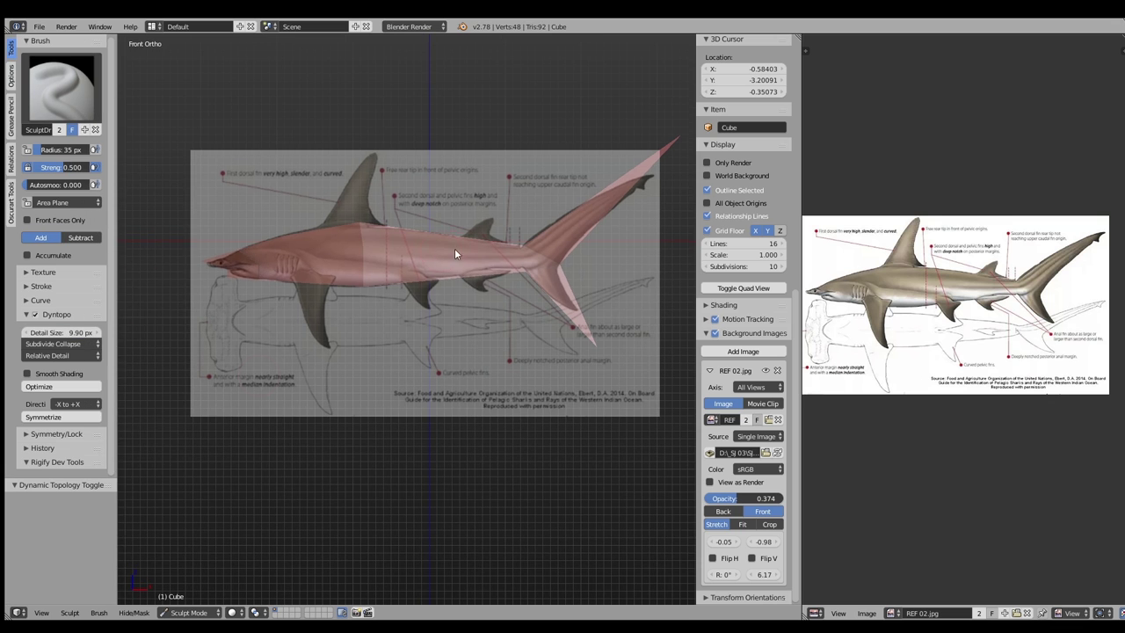
Set up the Snake Hook brush with Y mirroring and a 52 px radius
middle_click_drag(376, 264, 397, 261)
key("f")
left_click(382, 243)
key("k")
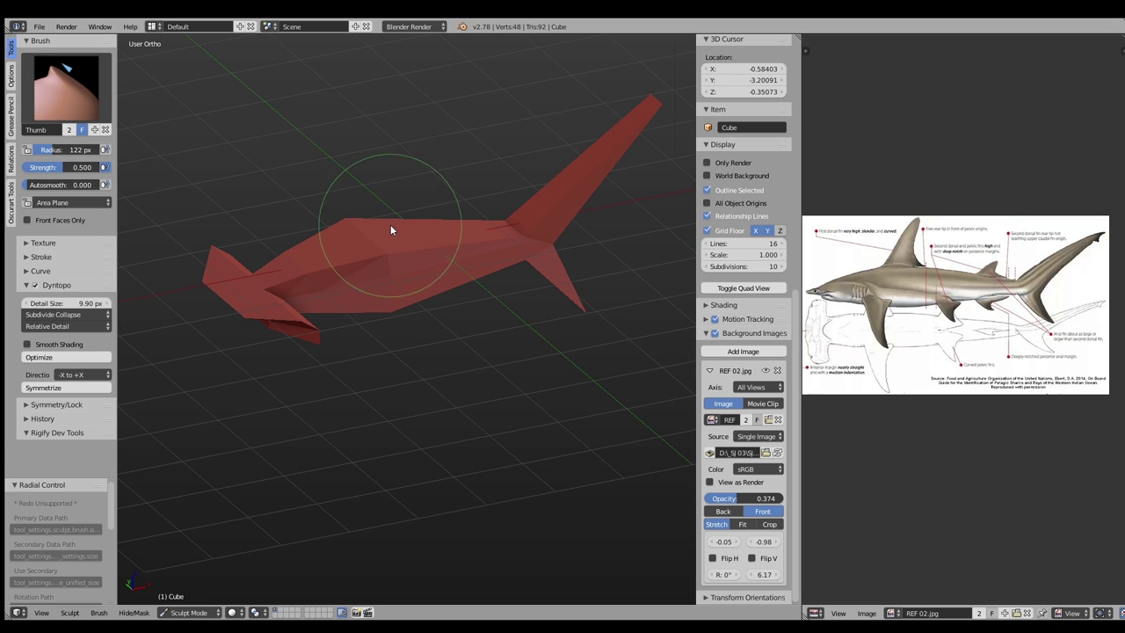
left_click(40, 409)
scroll(39, 393, "down", 1)
left_click(60, 462)
key("f")
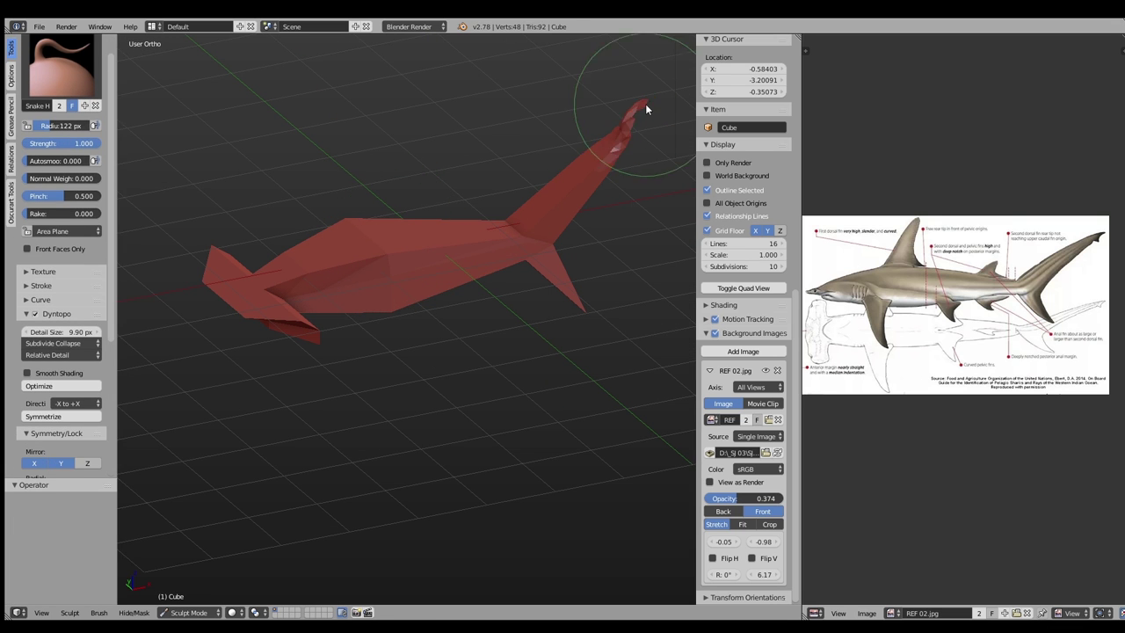
left_click(319, 344)
Back in front view, enlarge the brush and pull the anal fin tip into shape
middle_click_drag(319, 344, 385, 242)
key("KP_1")
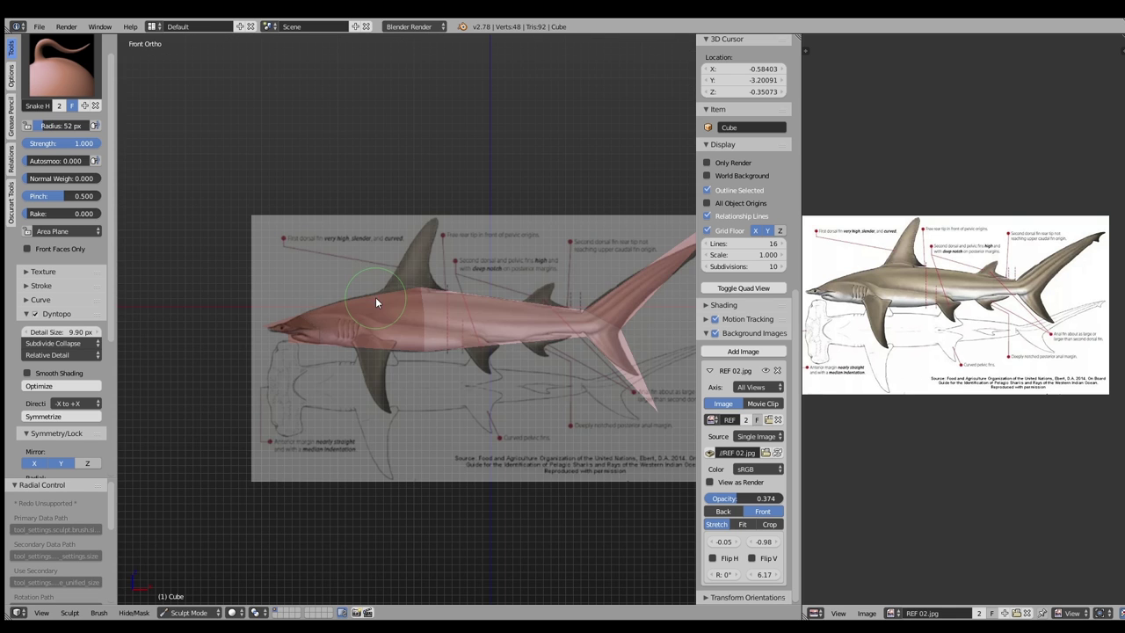
key("f")
left_click(636, 246)
scroll(624, 259, "up", 1)
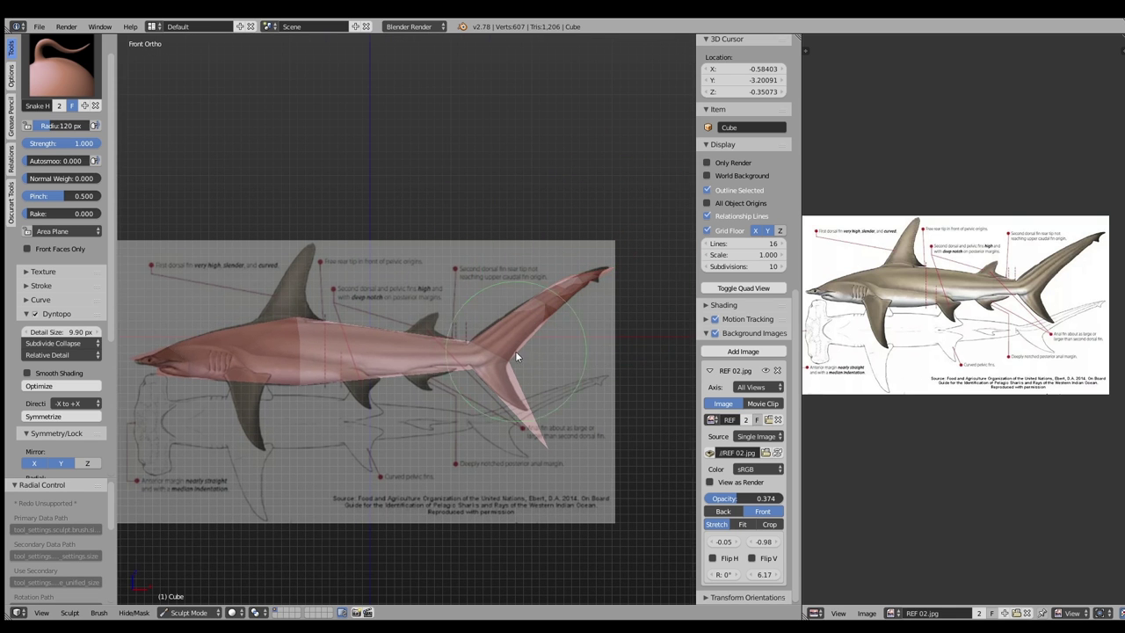
scroll(519, 347, "up", 3)
left_click_drag(525, 434, 542, 455)
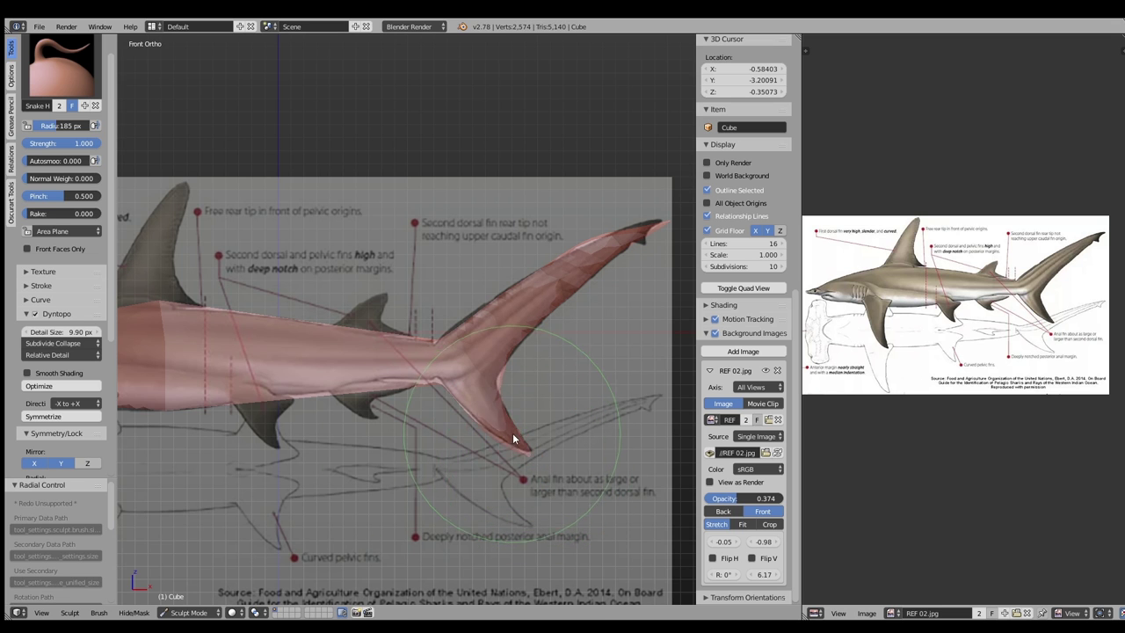
With a 115 px brush, sharpen the tail fin tip
key("f")
left_click(446, 344)
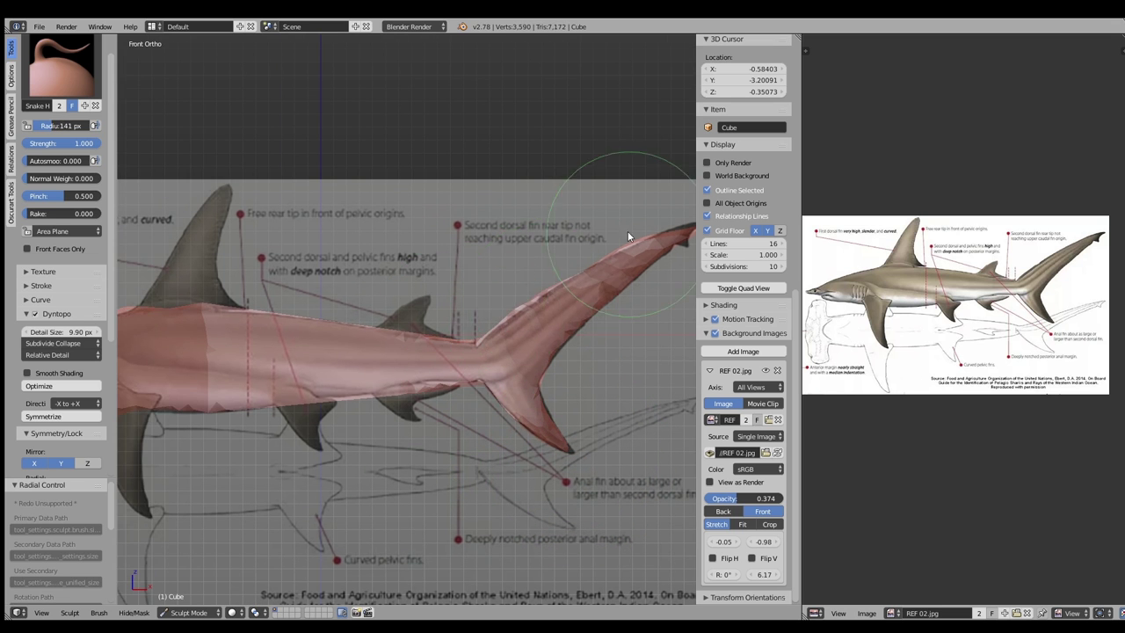
middle_click_drag(628, 231, 506, 263, "shift")
left_click_drag(505, 264, 514, 241)
key("f")
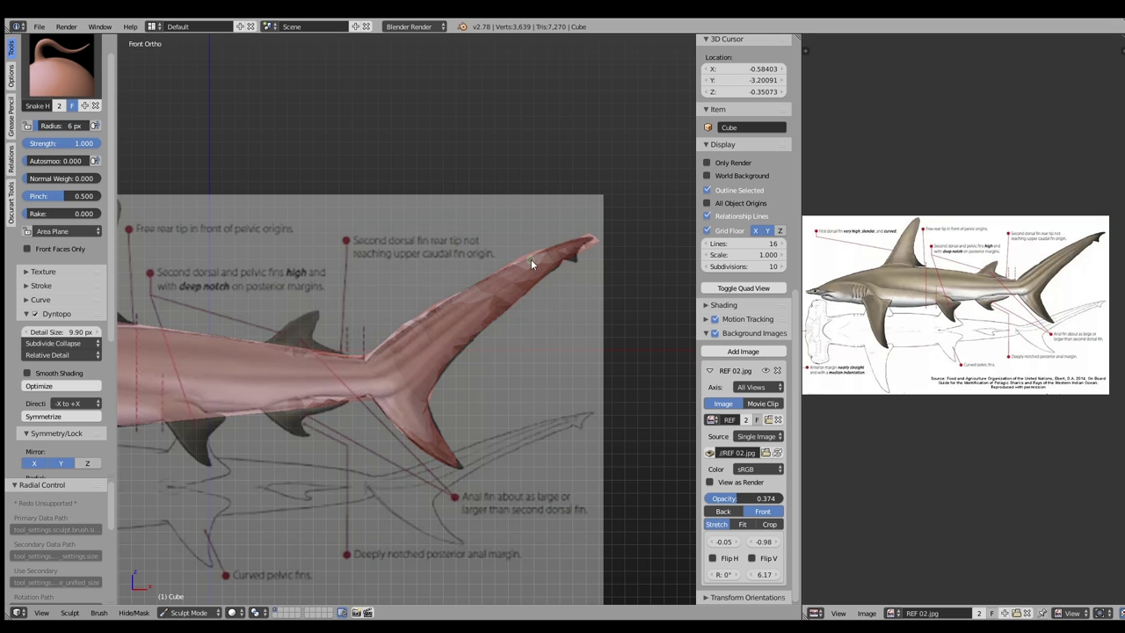
middle_click_drag(531, 264, 612, 281, "shift")
Sculpt the head, front body and gill area to follow the reference outline
key("f")
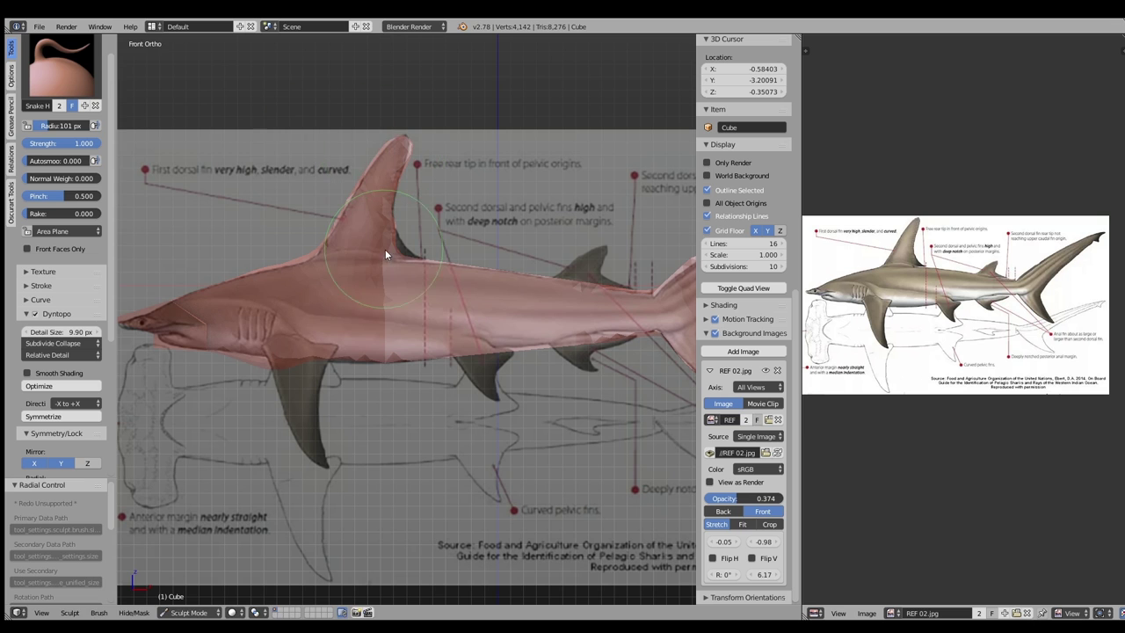
mouse_move(250, 356)
left_mouse_down()
mouse_move(290, 362)
mouse_move(378, 341)
left_mouse_up()
left_click_drag(200, 396, 253, 323)
middle_click_drag(253, 322, 359, 317, "shift")
key("f")
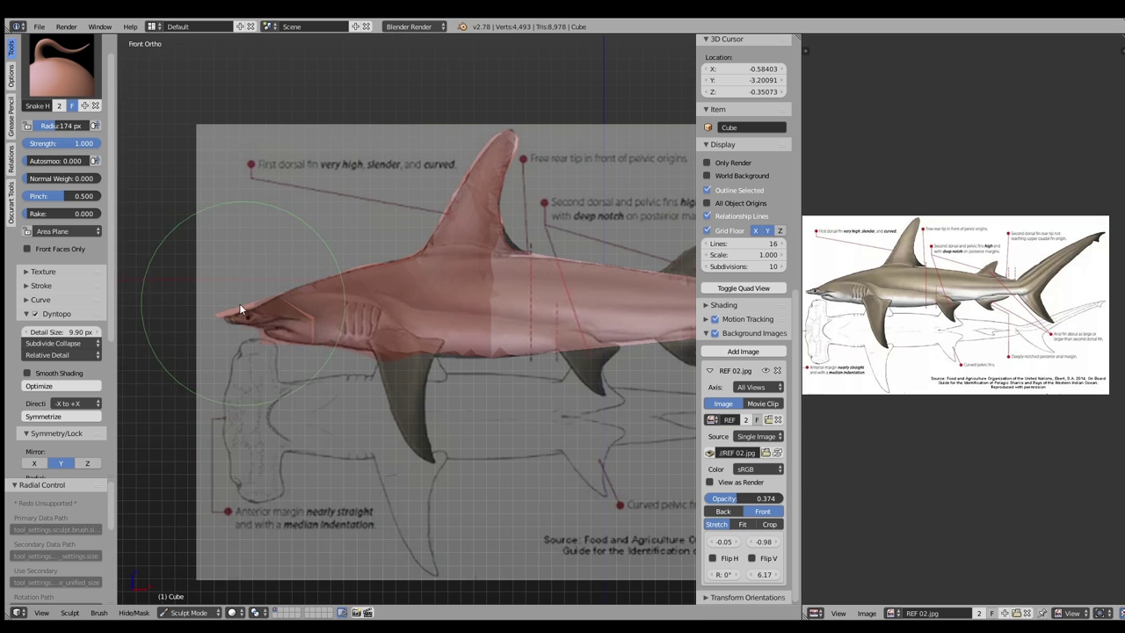
left_click(305, 323)
left_click_drag(322, 327, 319, 282)
Pull the rear body and tail toward the reference outline
scroll(424, 336, "up", 2)
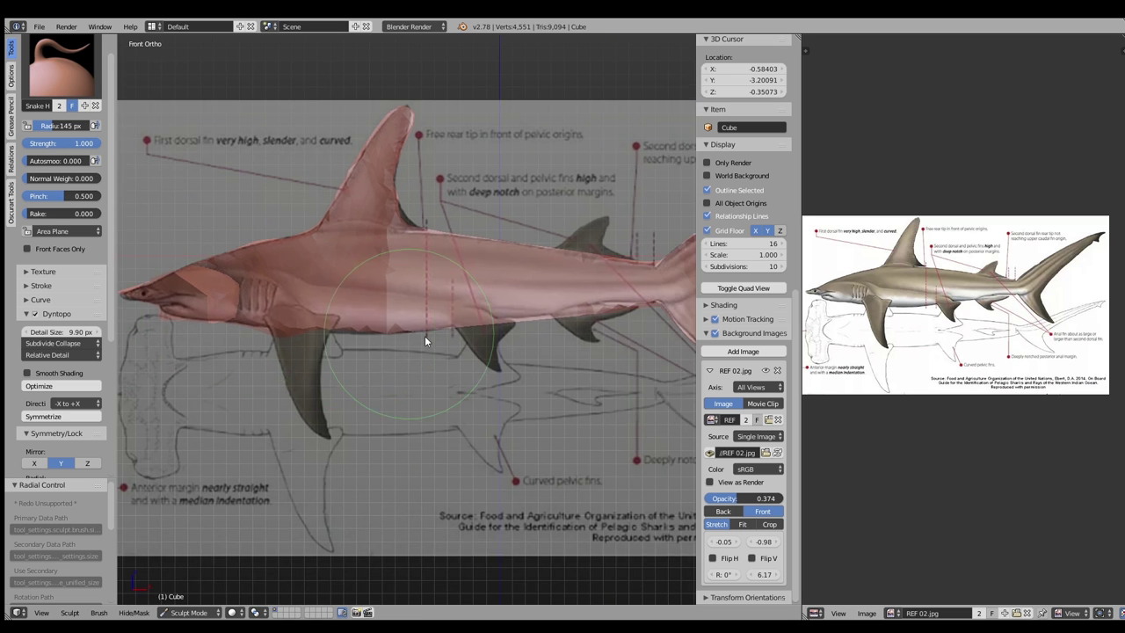
scroll(457, 334, "up", 2)
scroll(344, 133, "up", 2)
left_click_drag(279, 111, 282, 213)
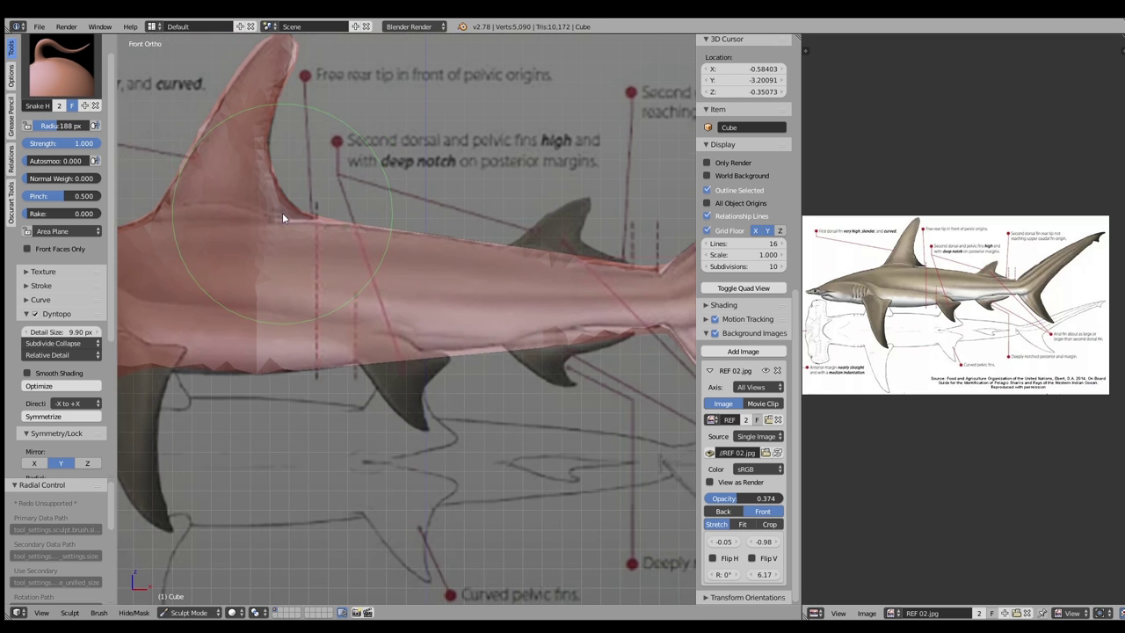
middle_click_drag(282, 213, 409, 207, "shift")
key("f")
left_click(495, 244)
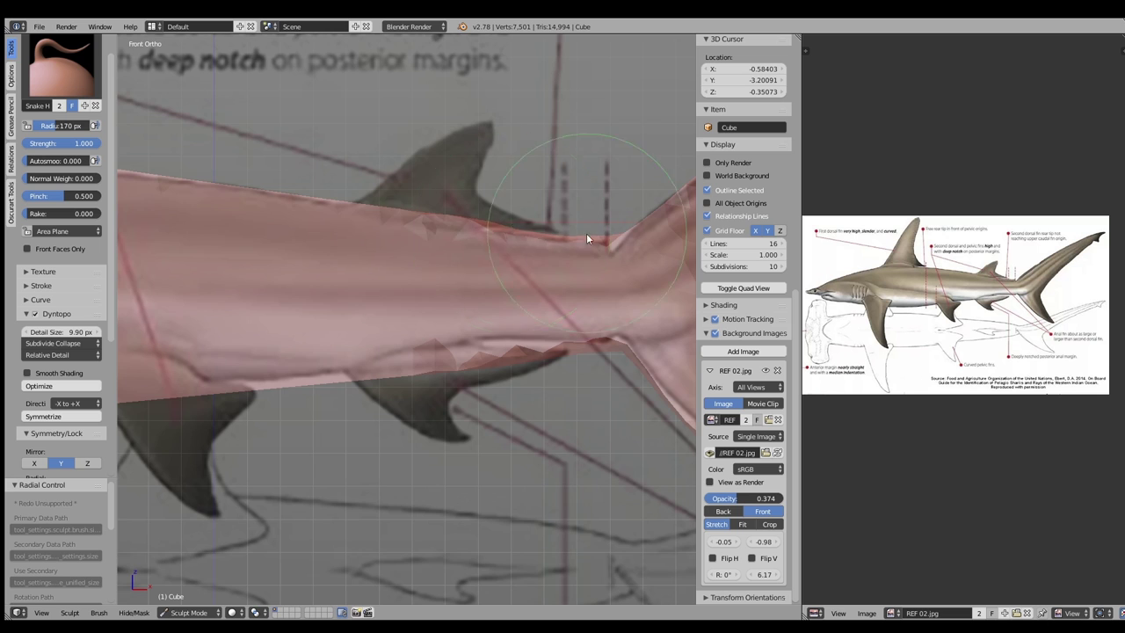
left_click_drag(587, 238, 527, 236)
key("f")
left_click(387, 183)
mouse_move(386, 183)
middle_mouse_down("shift")
mouse_move(437, 236)
mouse_move(410, 273)
middle_mouse_up("shift")
Pull up a second dorsal fin near the tail with a 96 px brush, then orbit to inspect
key("f")
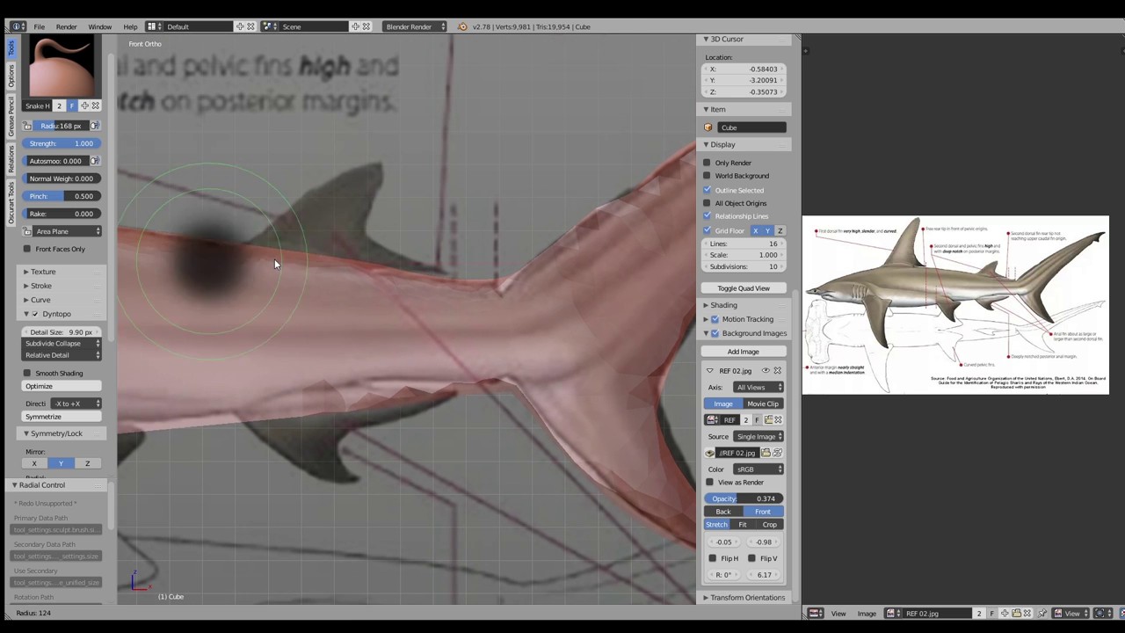
left_click(275, 258)
left_click_drag(316, 264, 340, 216)
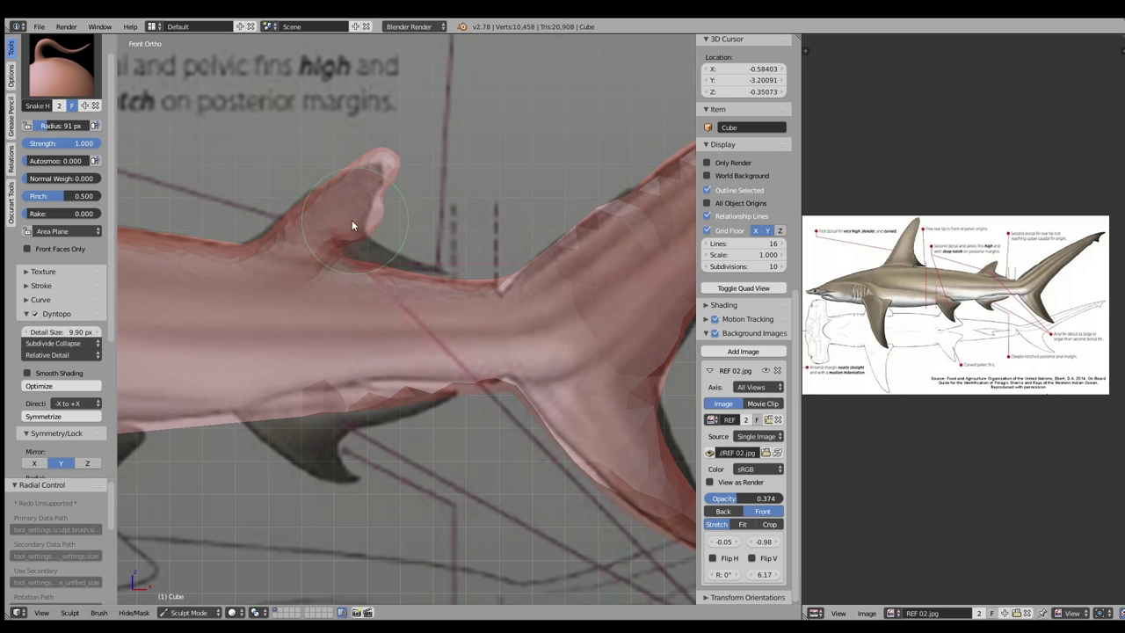
left_click_drag(346, 214, 431, 254)
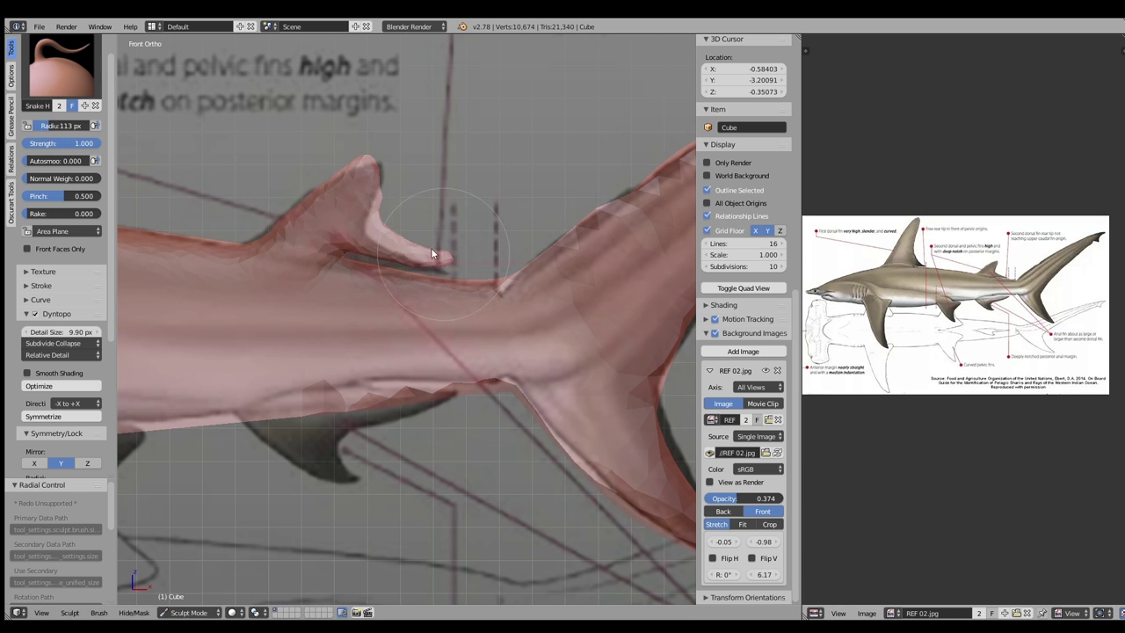
key("f")
left_click(333, 180)
mouse_move(404, 262)
middle_mouse_down()
mouse_move(299, 289)
mouse_move(274, 277)
mouse_move(230, 344)
mouse_move(310, 196)
mouse_move(279, 251)
mouse_move(326, 304)
mouse_move(55, 375)
middle_mouse_up()
Set the sculpt brush to 100 px and return to the front reference view
key("shift+t")
left_click(56, 374)
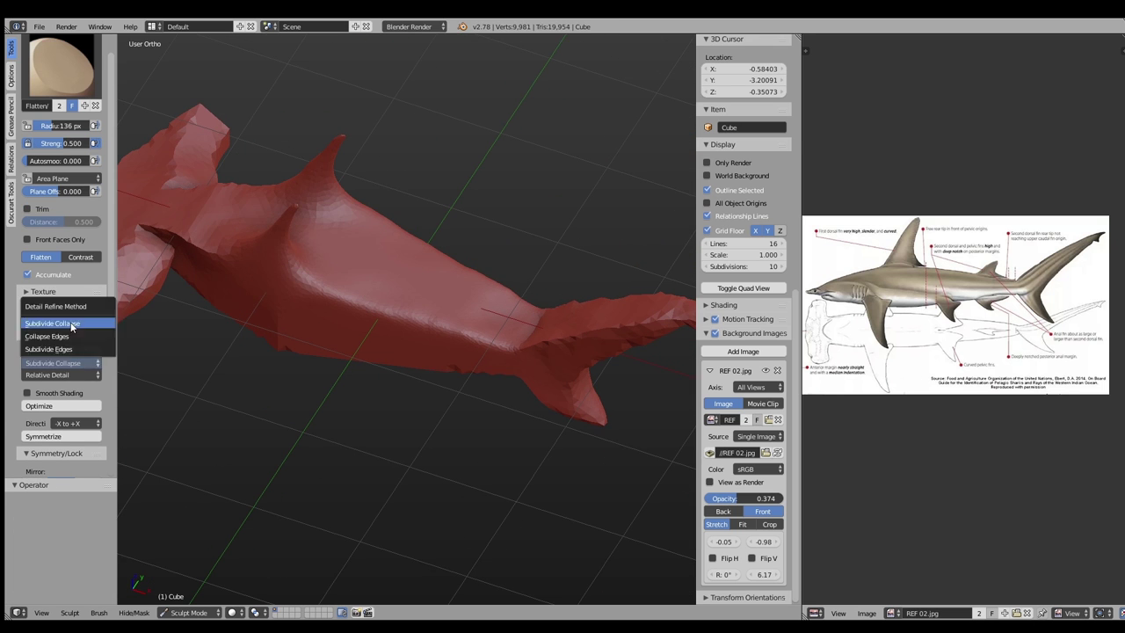
key("f")
left_click(255, 234)
key("shift+f")
left_click(296, 231)
mouse_move(295, 230)
middle_mouse_down()
mouse_move(268, 254)
mouse_move(391, 175)
mouse_move(315, 273)
middle_mouse_up()
key("KP_1")
Pull out the pelvic fin tip with Snake Hook, then undo the recent sculpt changes
key("k")
middle_click_drag(274, 358, 204, 356)
key("KP_1")
left_click_drag(209, 457, 195, 441)
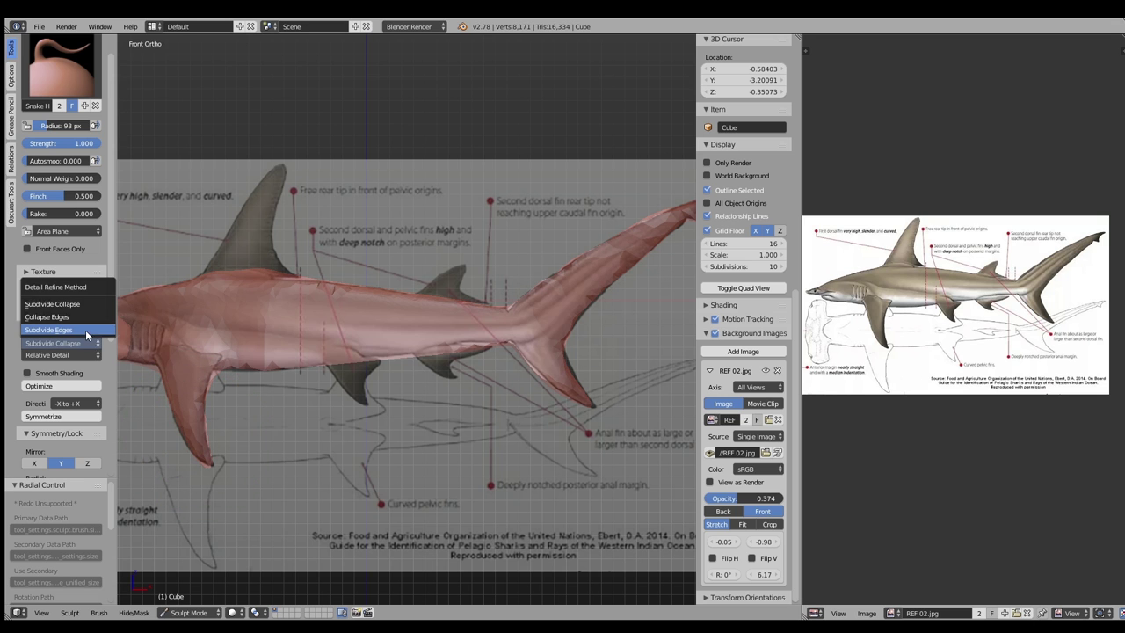
middle_click_drag(244, 223, 228, 298)
key("KP_1")
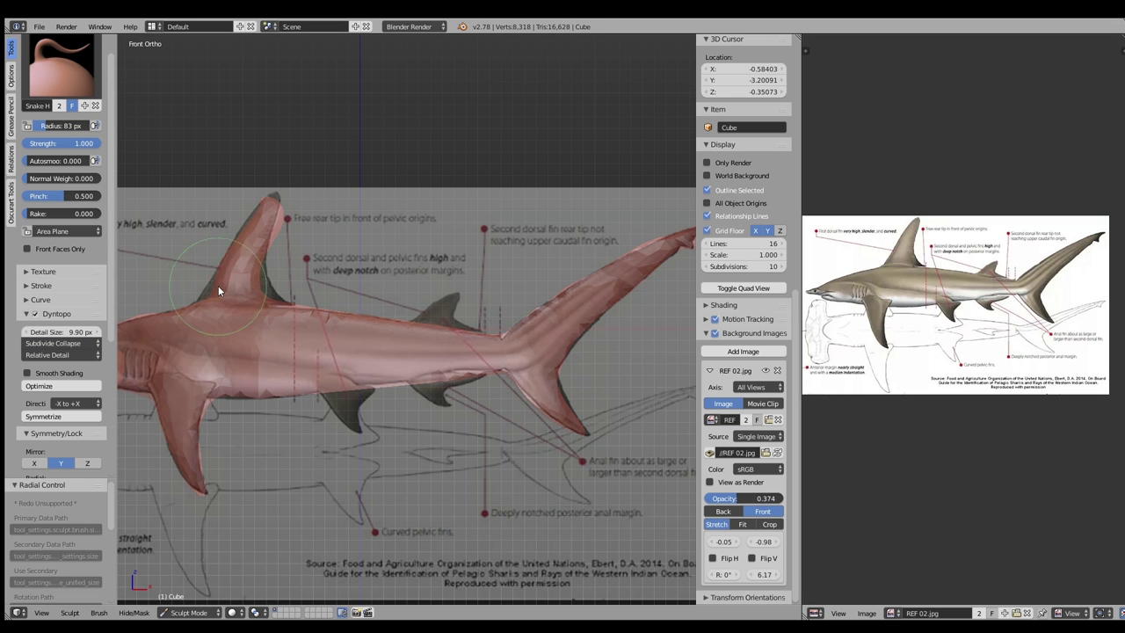
mouse_move(263, 213)
middle_mouse_down()
mouse_move(356, 260)
mouse_move(292, 336)
mouse_move(300, 180)
mouse_move(396, 237)
mouse_move(423, 238)
middle_mouse_up()
key("ctrl+z")
Orbit to a side view of the shark and settle on a 33 px brush
middle_click_drag(393, 275, 400, 226)
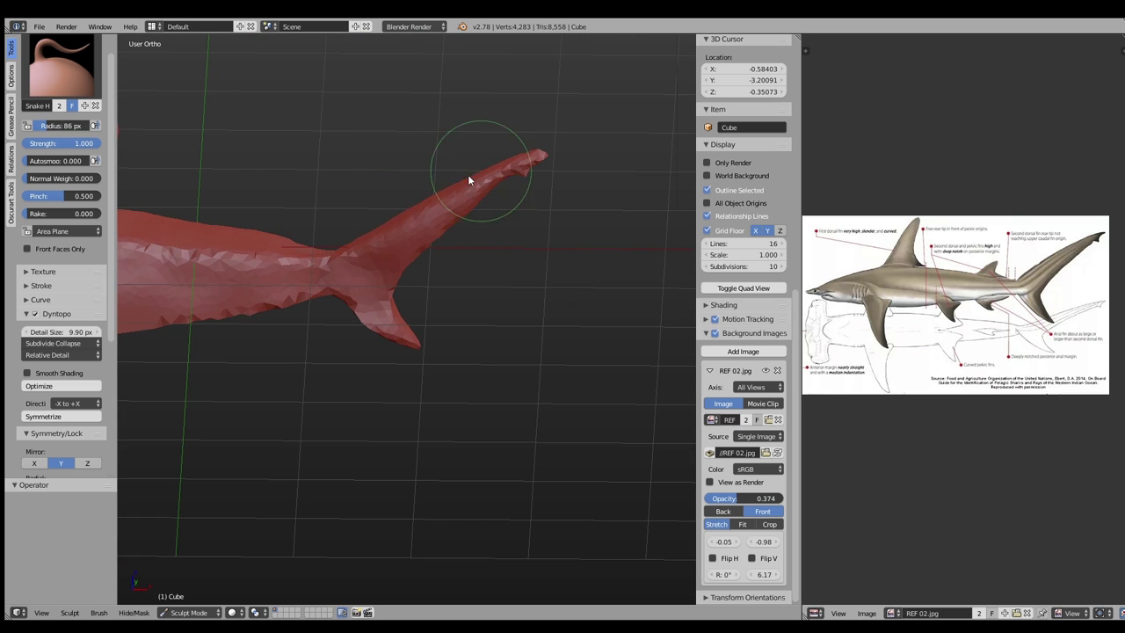
middle_click_drag(468, 174, 438, 249)
key("f")
left_click(438, 249)
mouse_move(454, 189)
middle_mouse_down()
mouse_move(479, 245)
mouse_move(510, 150)
mouse_move(405, 272)
mouse_move(403, 299)
mouse_move(519, 233)
mouse_move(478, 278)
mouse_move(511, 236)
middle_mouse_up()
key("f")
left_click(403, 309)
key("f")
left_click(513, 247)
Bend the second dorsal fin, carve the notch beneath it and smooth its base
scroll(510, 234, "up", 5)
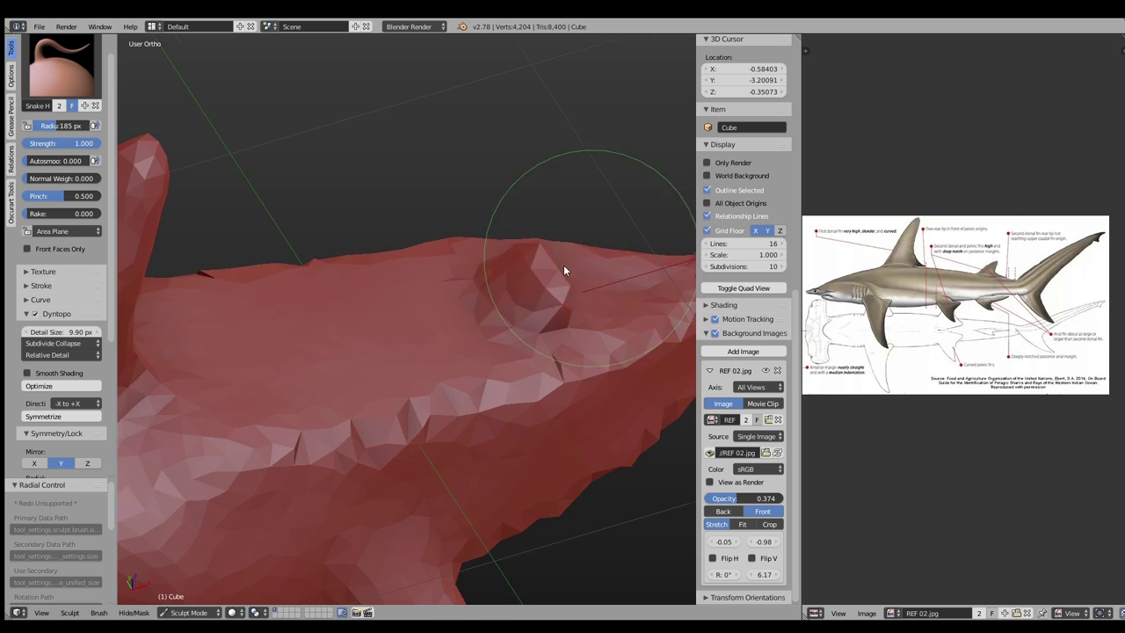
middle_click_drag(563, 265, 444, 297)
key("f")
left_click(290, 281)
middle_click_drag(289, 282, 302, 187)
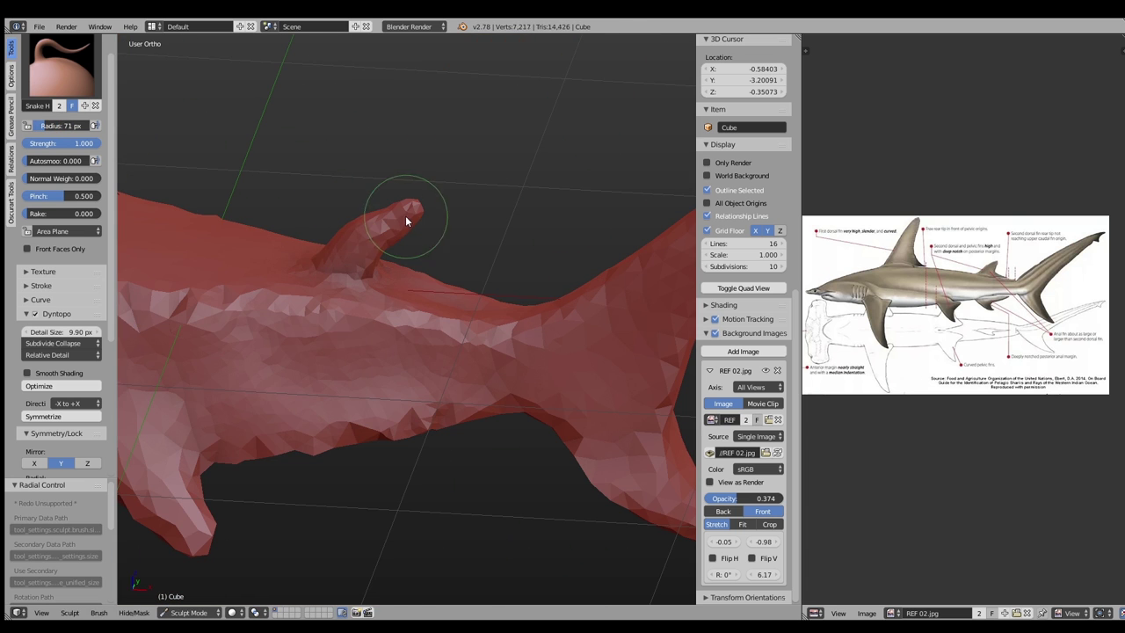
left_click_drag(405, 219, 351, 237)
mouse_move(408, 242)
middle_mouse_down()
mouse_move(405, 262)
mouse_move(422, 264)
mouse_move(492, 229)
mouse_move(385, 272)
middle_mouse_up()
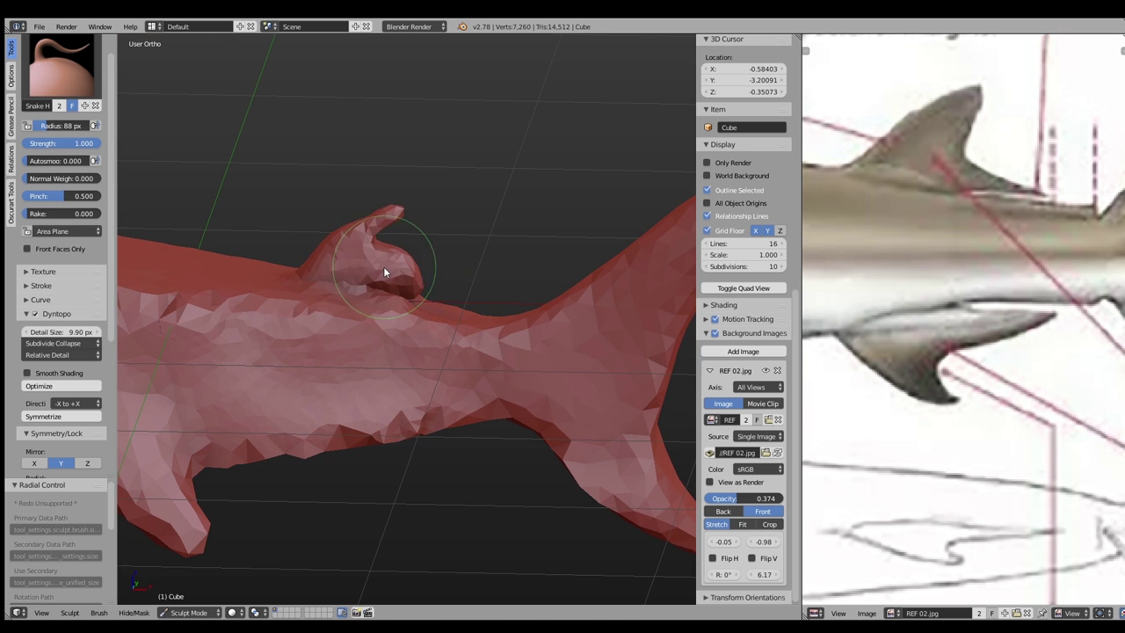
key("f")
left_click(378, 292)
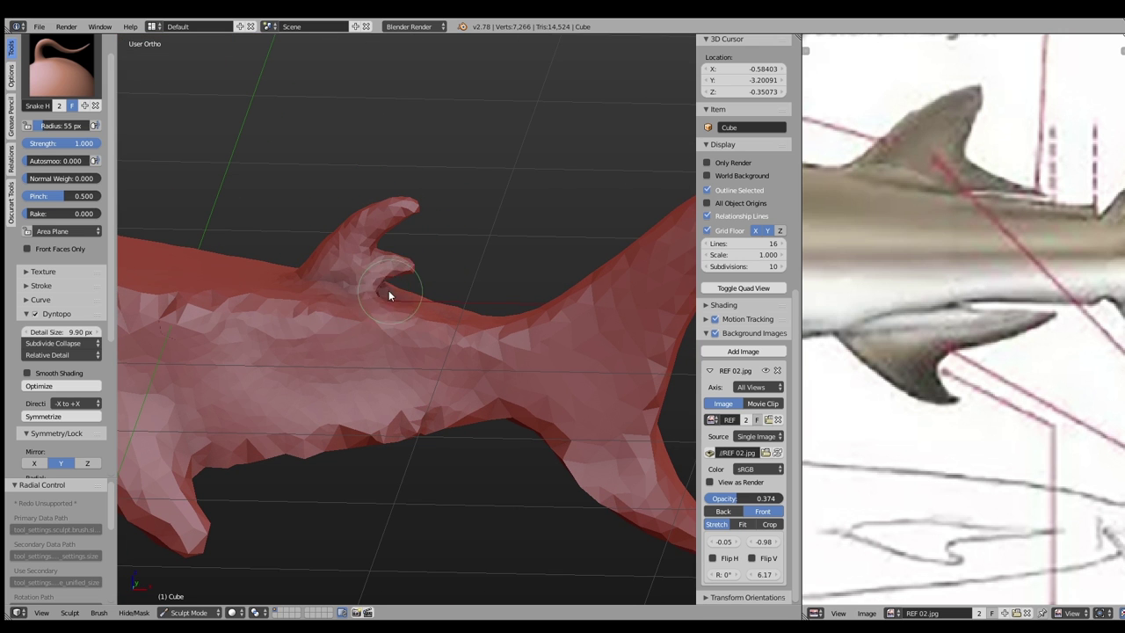
mouse_move(420, 278)
middle_mouse_down()
mouse_move(316, 239)
mouse_move(287, 260)
middle_mouse_up()
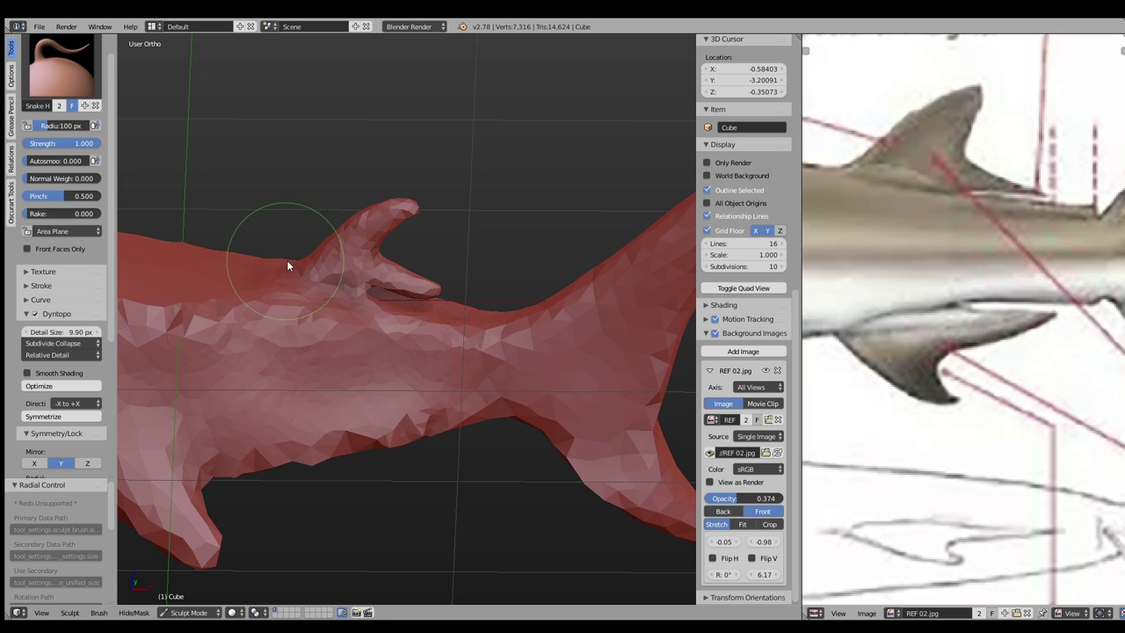
left_click_drag(320, 312, 332, 300)
In front view, reshape the second dorsal fin with a 71 px brush and pull a belly bump
key("KP_1")
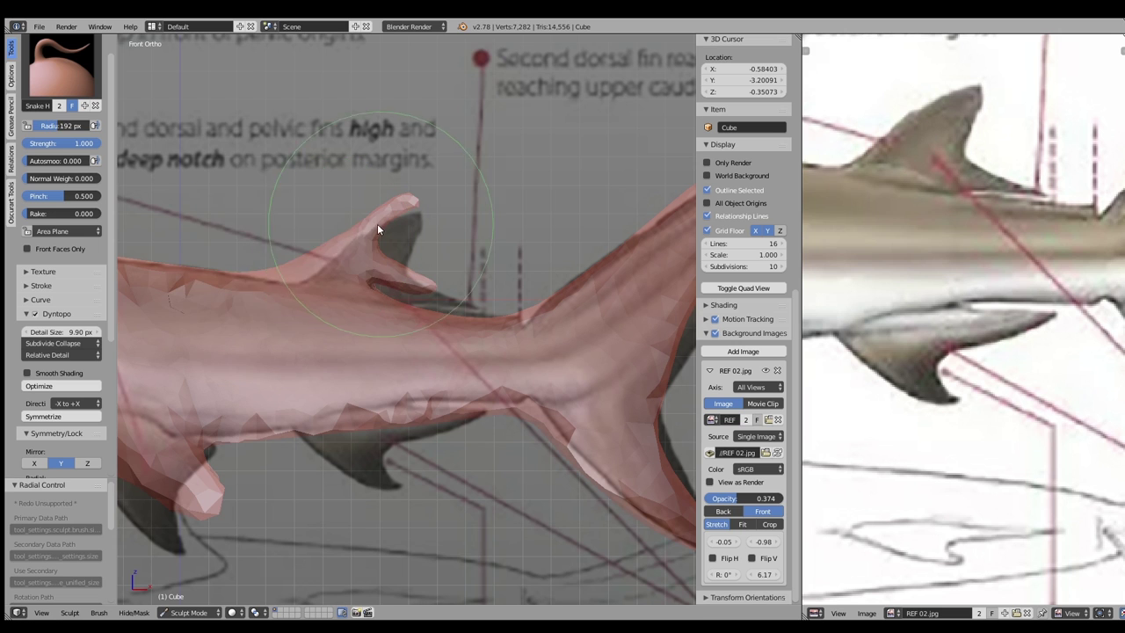
key("f")
left_click(387, 268)
key("f")
left_click(431, 277)
mouse_move(430, 276)
left_mouse_down()
mouse_move(394, 250)
mouse_move(391, 265)
left_mouse_up()
middle_click_drag(391, 264, 388, 361)
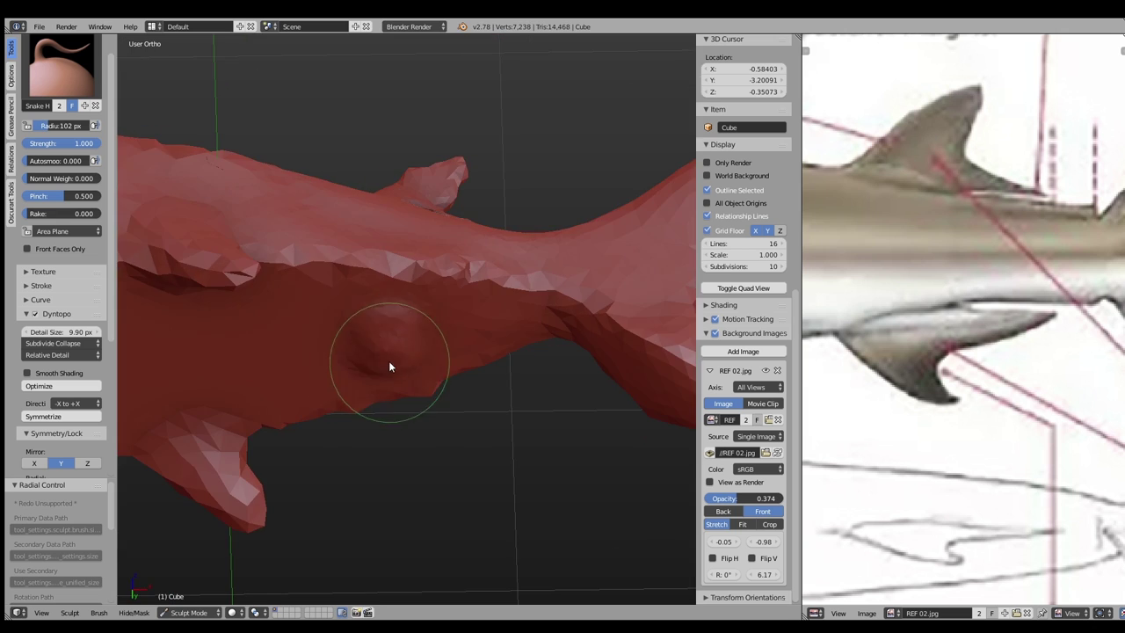
Sculpt the belly under the tail with a 249 px brush
key("f")
left_click(380, 385)
middle_click_drag(405, 400, 376, 366)
left_click_drag(376, 366, 396, 301)
mouse_move(396, 301)
middle_mouse_down()
mouse_move(407, 354)
mouse_move(343, 372)
middle_mouse_up()
key("KP_1")
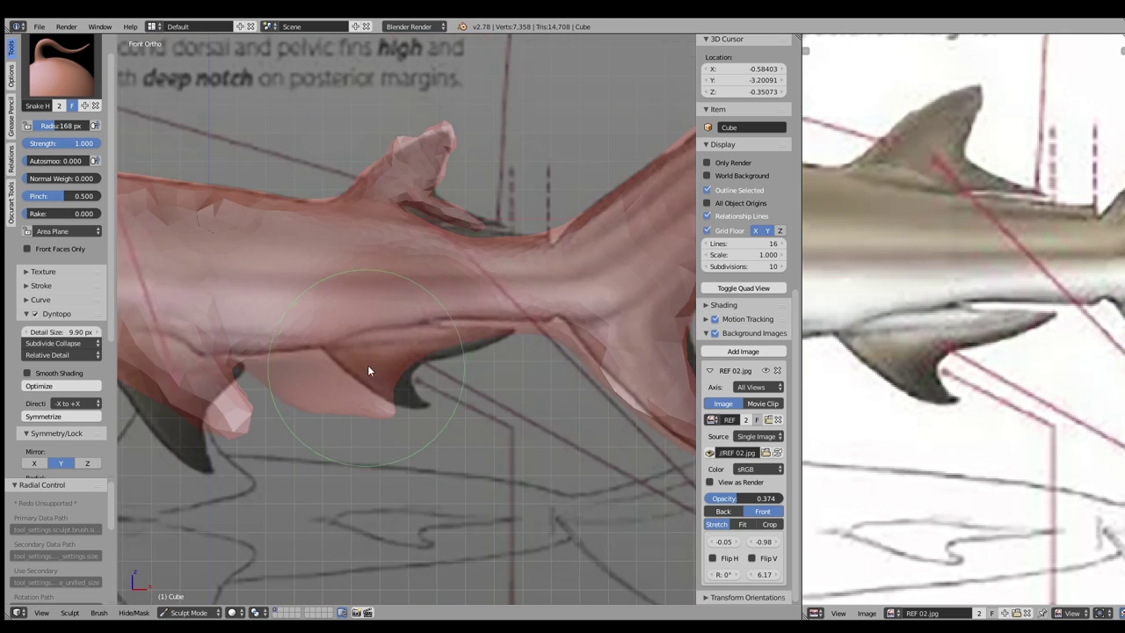
Set Dyntopo detail refinement to Collapse Edges and pull the anal fin from the belly
left_click(62, 343)
left_click(61, 325)
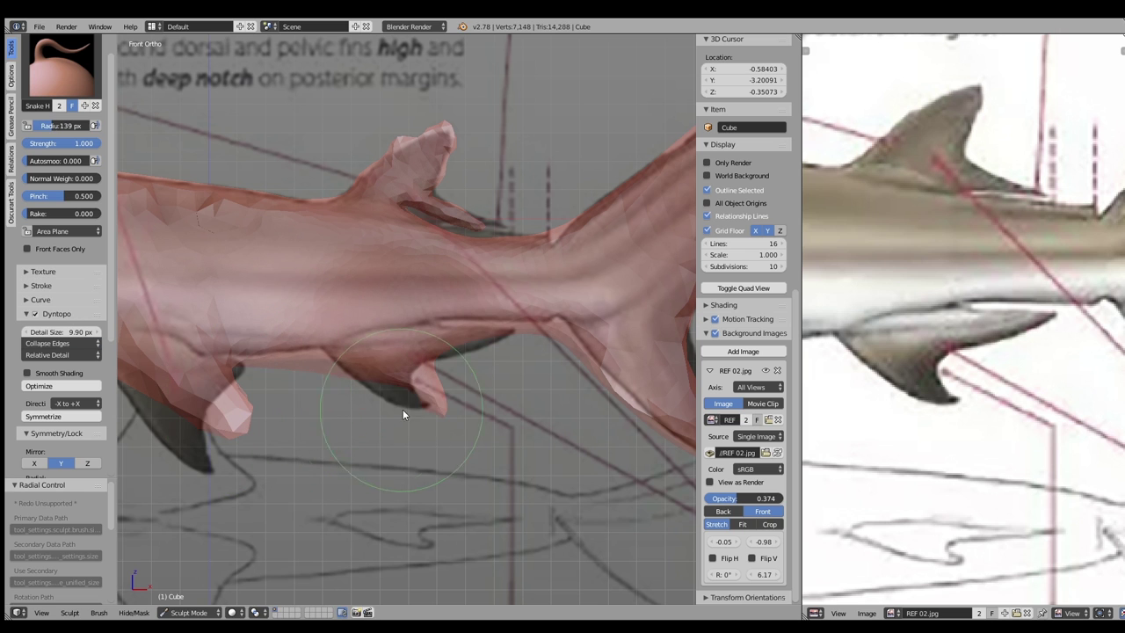
scroll(463, 350, "up", 2)
mouse_move(456, 350)
left_mouse_down()
mouse_move(492, 335)
mouse_move(378, 319)
left_mouse_up()
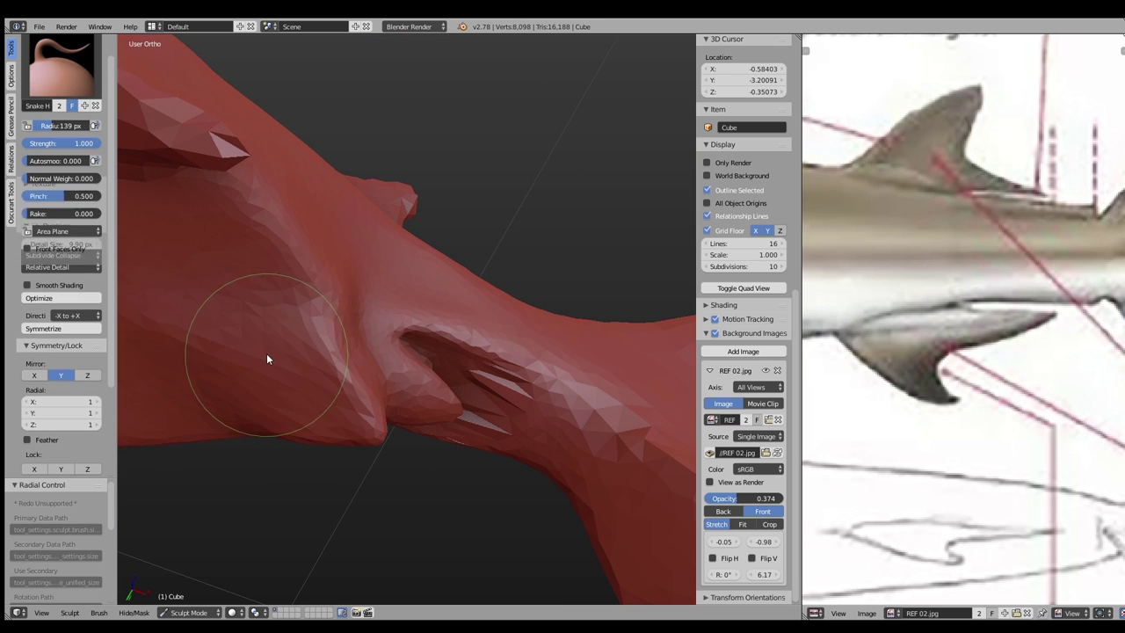
Crease the pocket beside the lower fin, then pull the fin toward the reference
key("shift+c")
left_click_drag(266, 354, 302, 393)
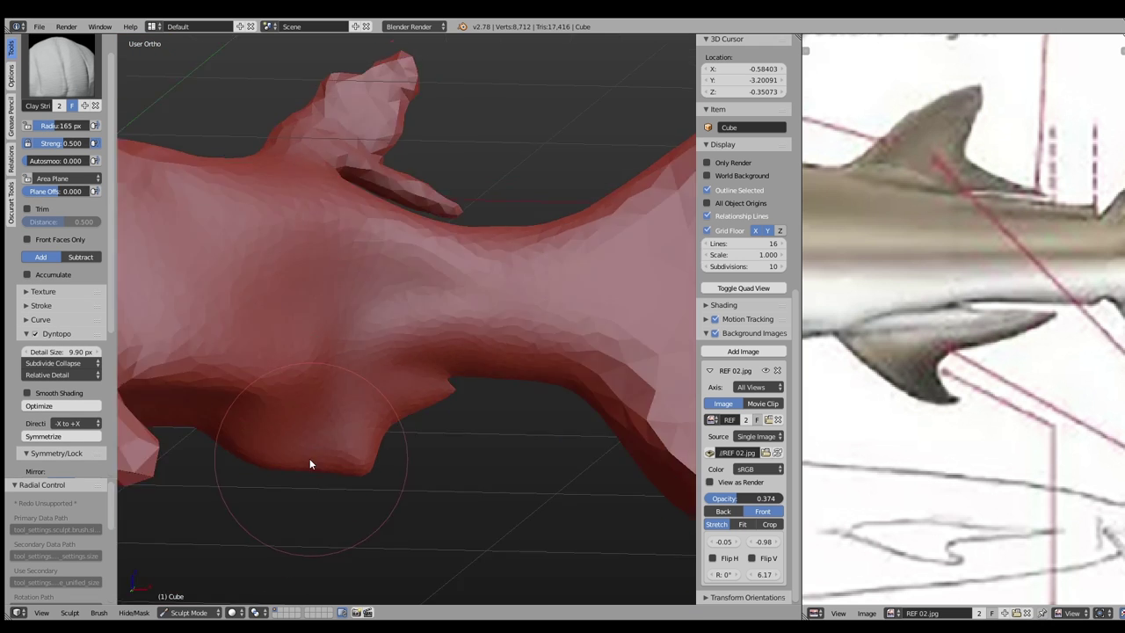
key("KP_1")
key("k")
left_click_drag(448, 389, 480, 358)
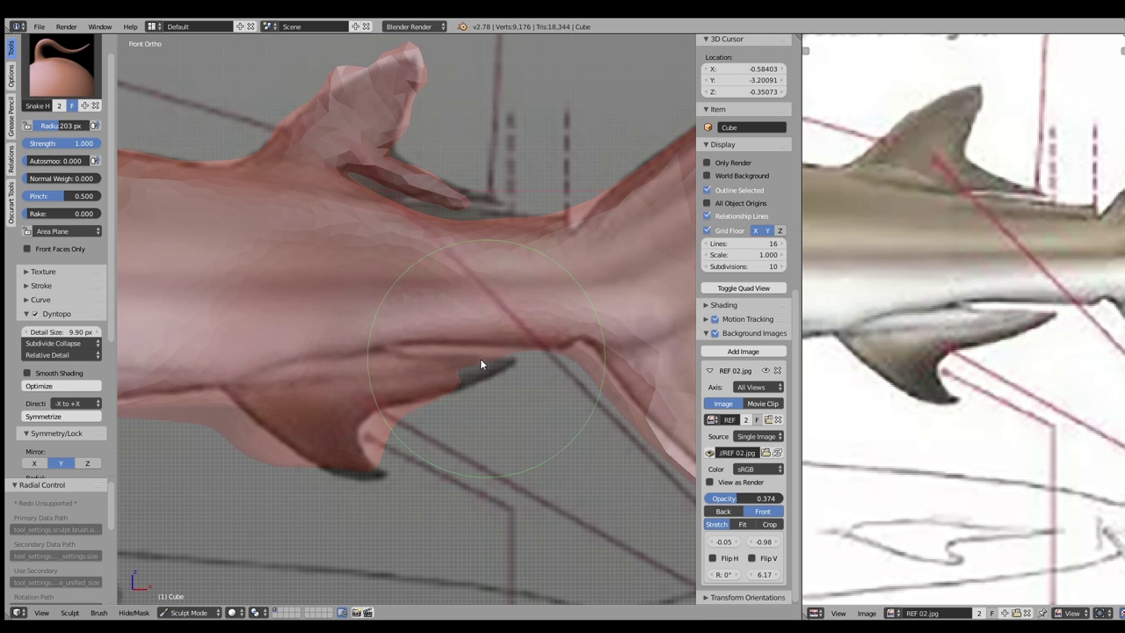
left_click_drag(626, 385, 591, 369)
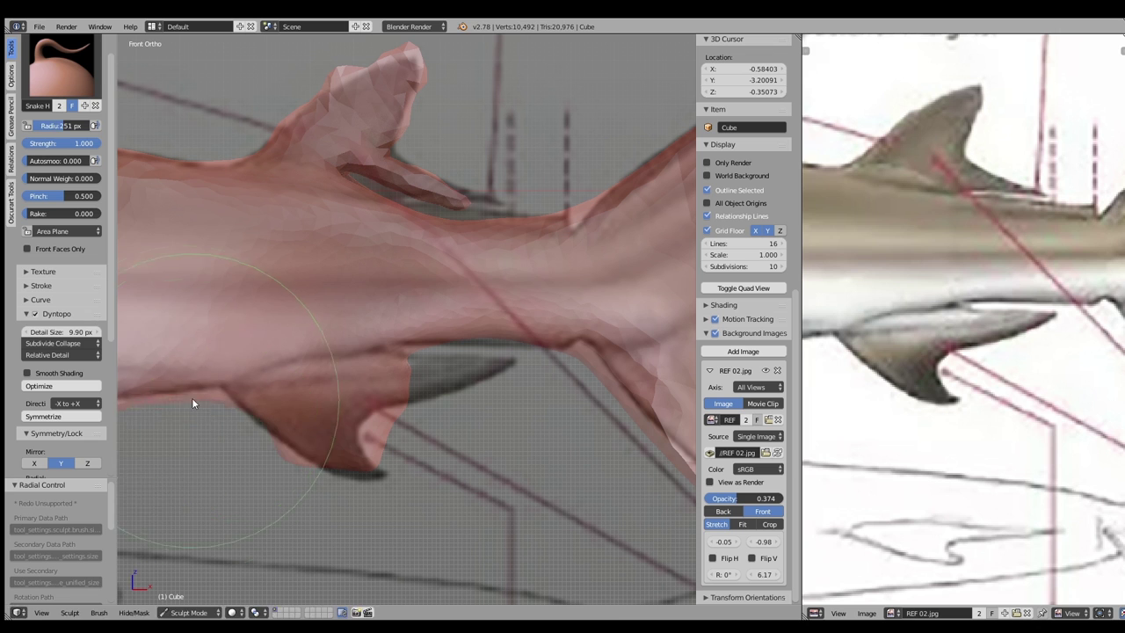
With a 128 px brush, notch the pelvic fin and draw out the anal fin's trailing tip
key("f")
left_click(425, 434)
left_click_drag(424, 434, 386, 437)
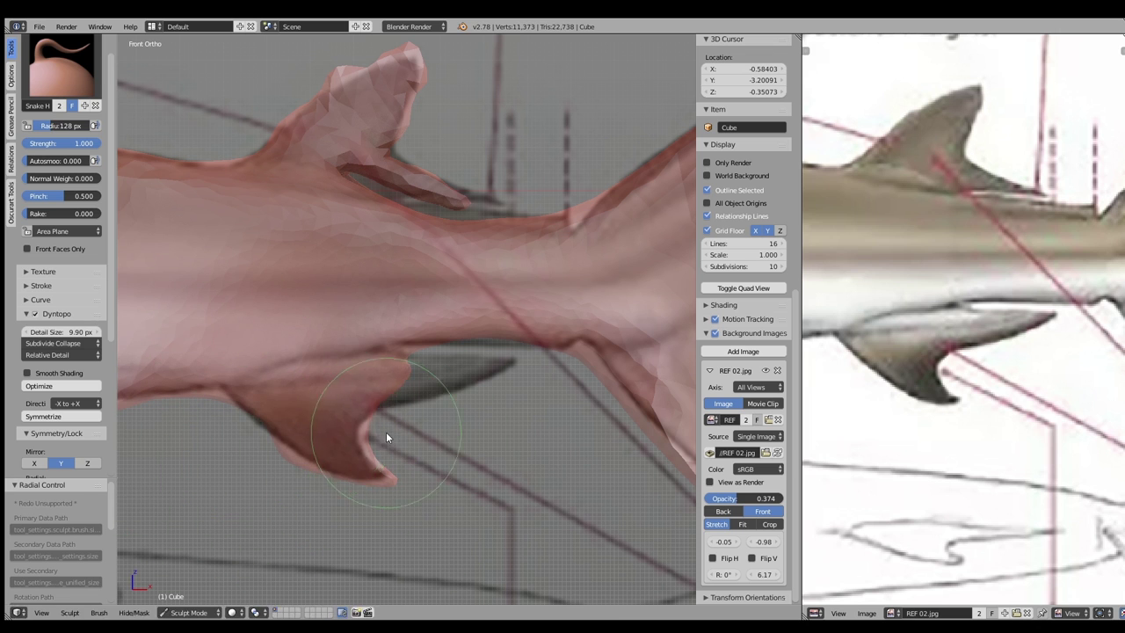
left_click_drag(415, 352, 490, 377)
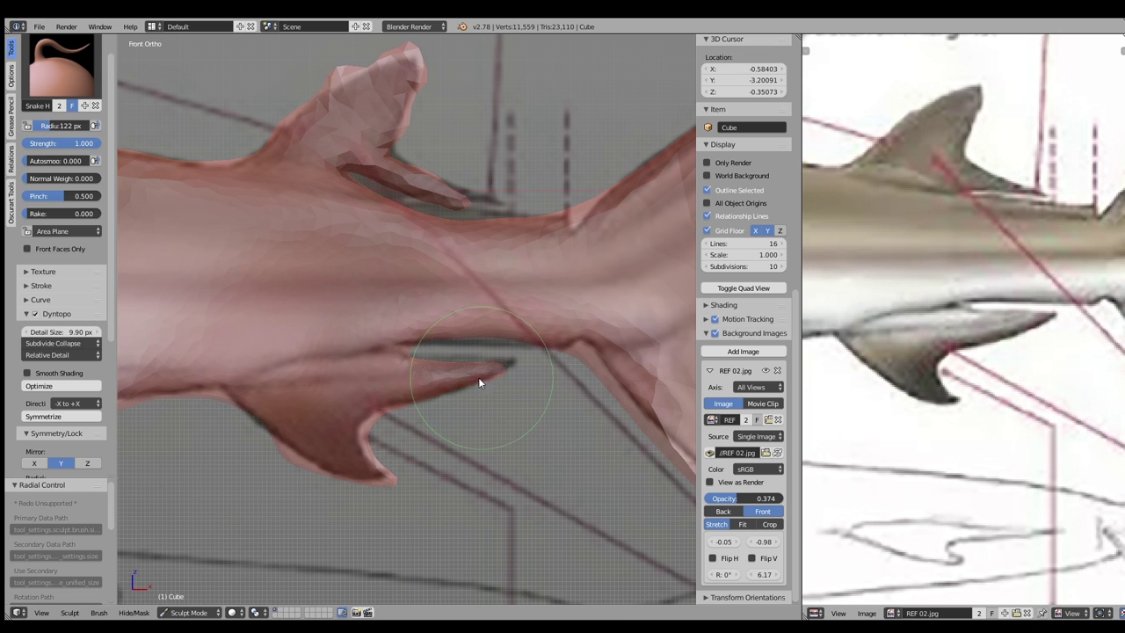
middle_click_drag(298, 472, 375, 408, "shift")
left_click_drag(375, 408, 200, 417)
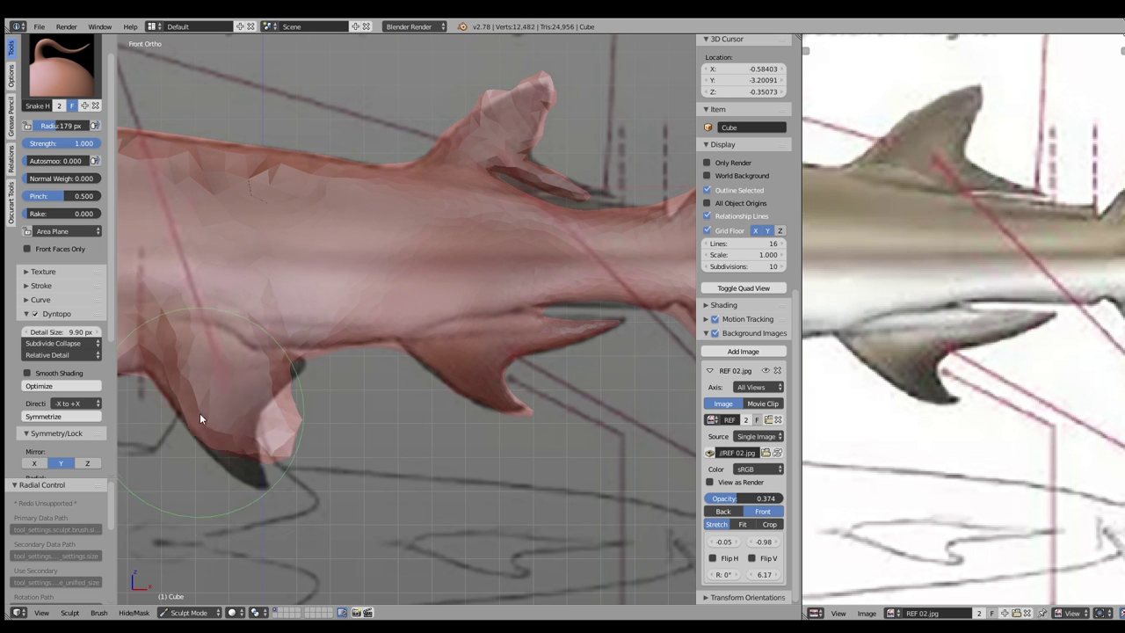
Shrink the brush to 61 px and zoom and orbit to review the fins
key("f")
left_click(211, 430)
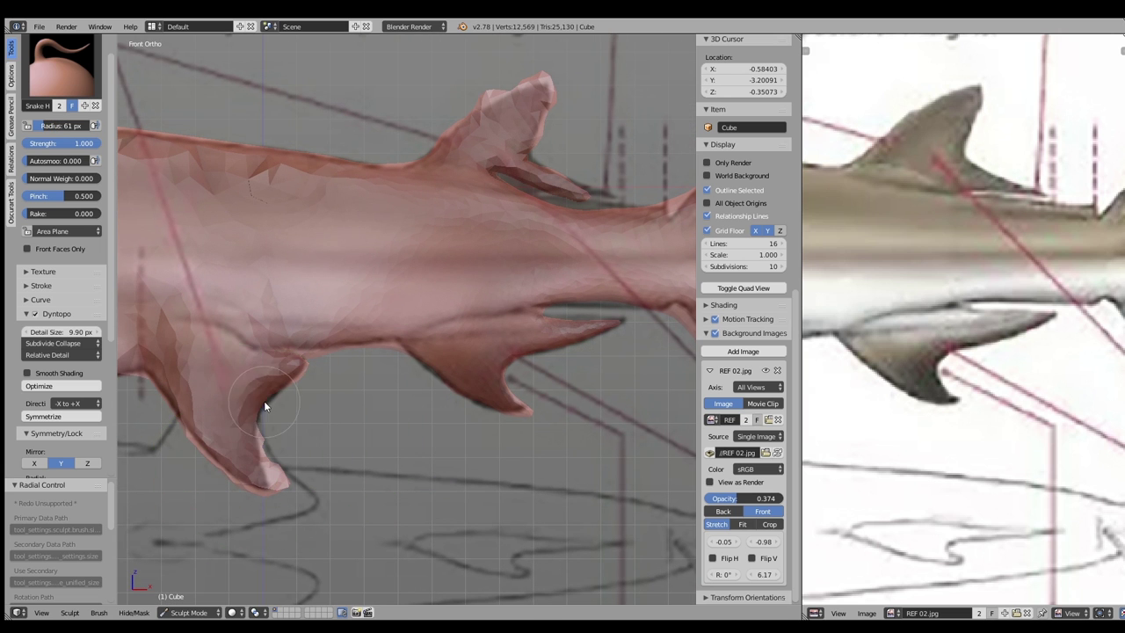
scroll(263, 431, "down", 3)
scroll(473, 117, "up", 5)
scroll(444, 230, "up", 1)
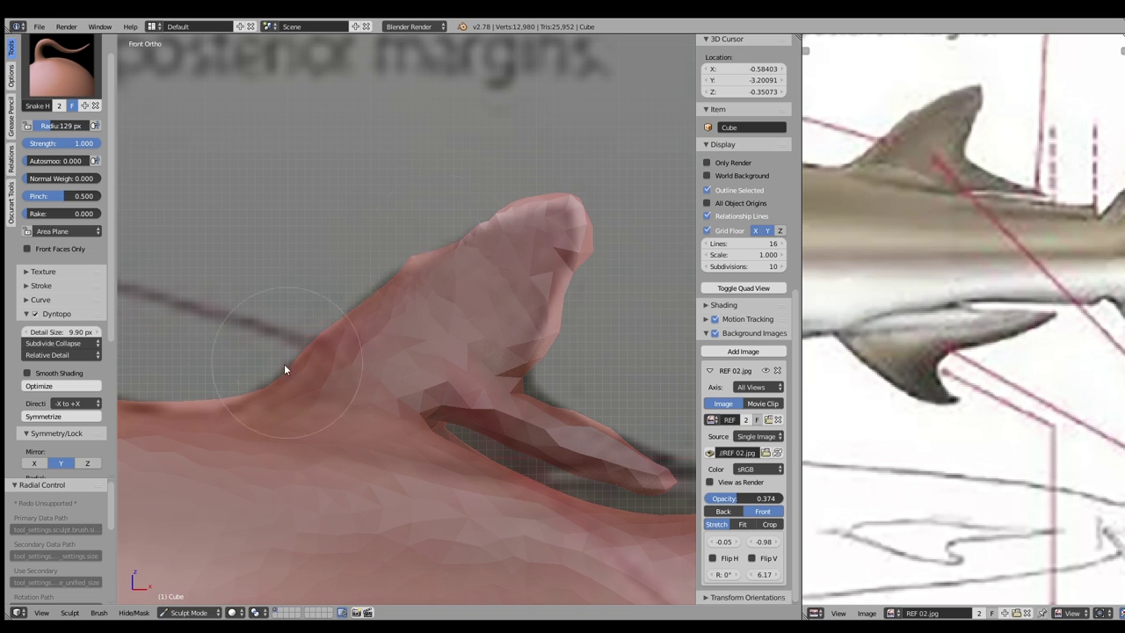
scroll(357, 363, "down", 3)
scroll(422, 294, "down", 2)
mouse_move(422, 295)
middle_mouse_down()
mouse_move(341, 329)
mouse_move(415, 414)
mouse_move(485, 261)
mouse_move(319, 287)
middle_mouse_up()
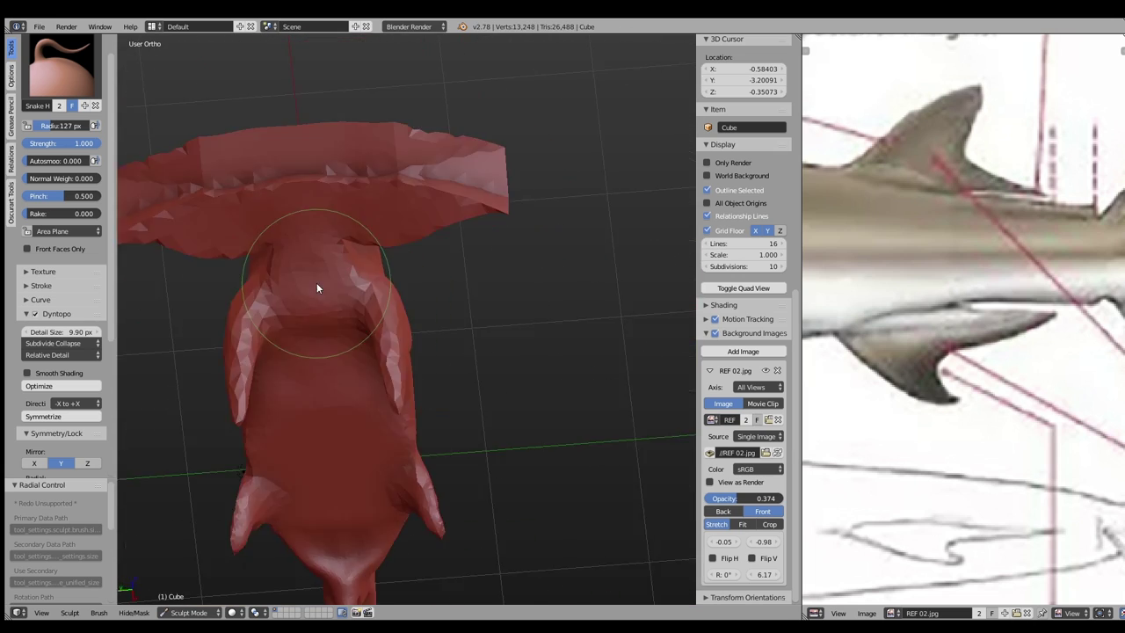
Switch to the underside view, turn off dynamic topology and raise the reference image
key("KP_1")
key("ctrl+KP_1")
key("f")
left_click(490, 226)
scroll(491, 225, "down", 2)
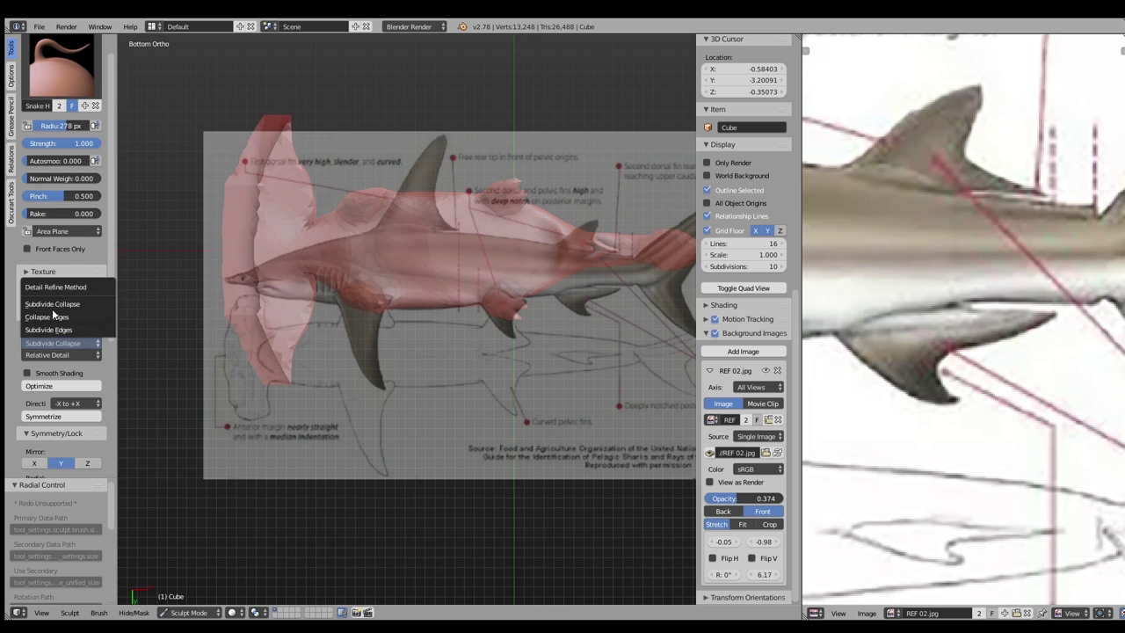
key("ctrl+d")
left_click_drag(764, 541, 866, 541)
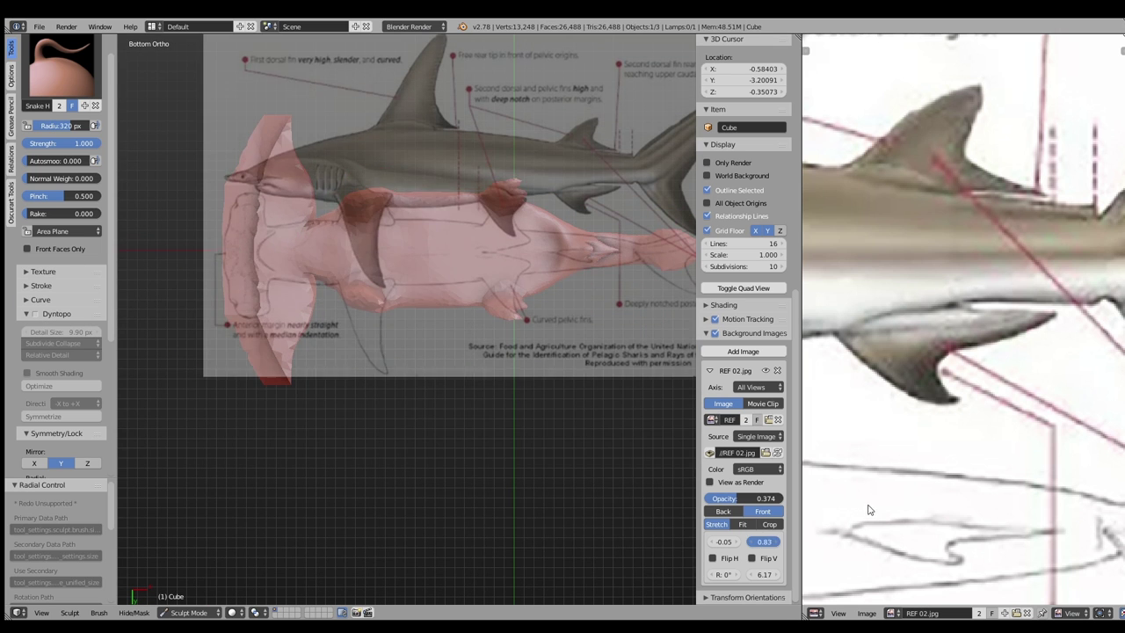
Pull the head into the reference outline with Snake Hook
key("bracketleft")
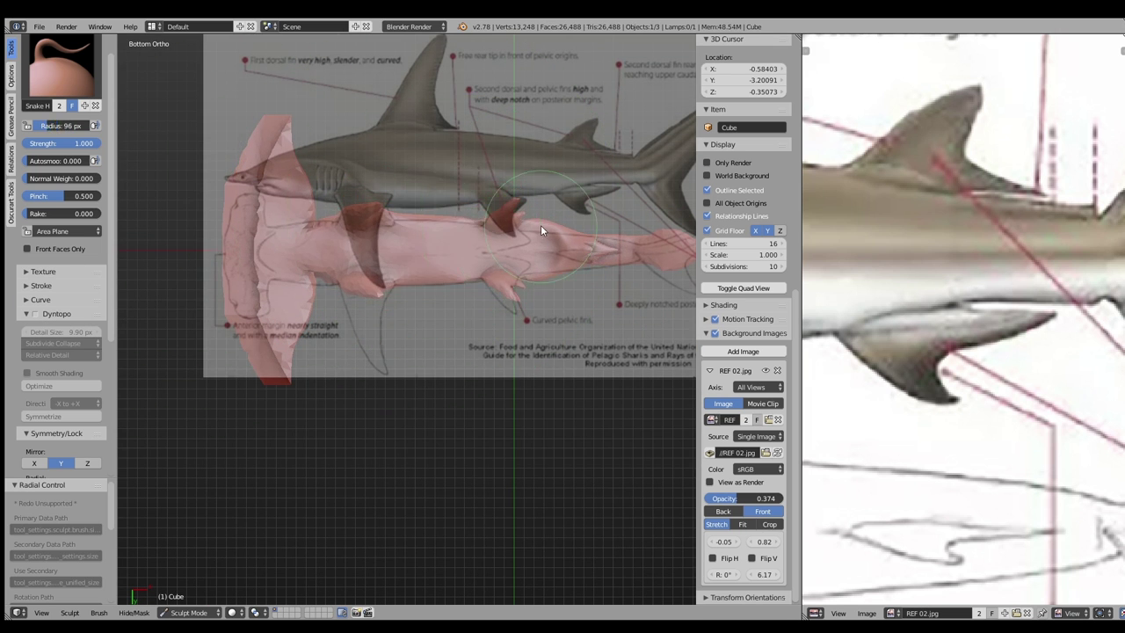
mouse_move(574, 229)
middle_mouse_down("shift")
mouse_move(455, 239)
mouse_move(497, 215)
middle_mouse_up("shift")
key("bracketright")
left_click_drag(281, 234, 296, 220)
key("f")
left_click(288, 150)
Re-enable dynamic topology and keep matching the head outline to the reference
left_click(35, 314)
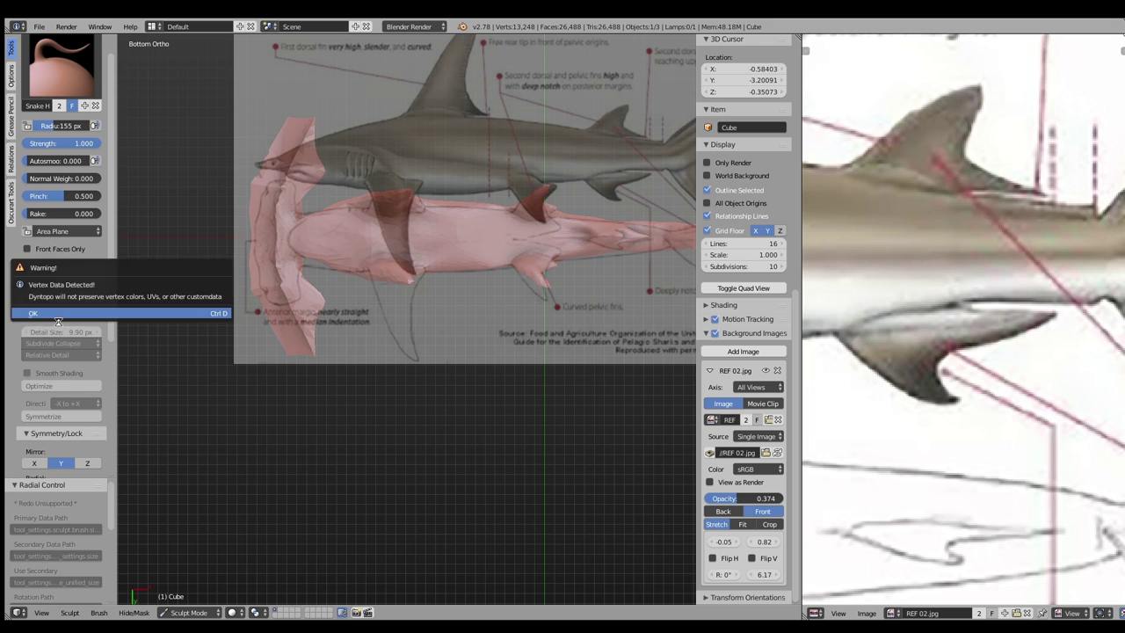
left_click(53, 284)
left_click_drag(285, 167, 262, 194)
key("f")
left_click(289, 175)
Adjust the reference image's Y offset and set detail refinement to Subdivide Edges
left_click_drag(765, 541, 800, 542)
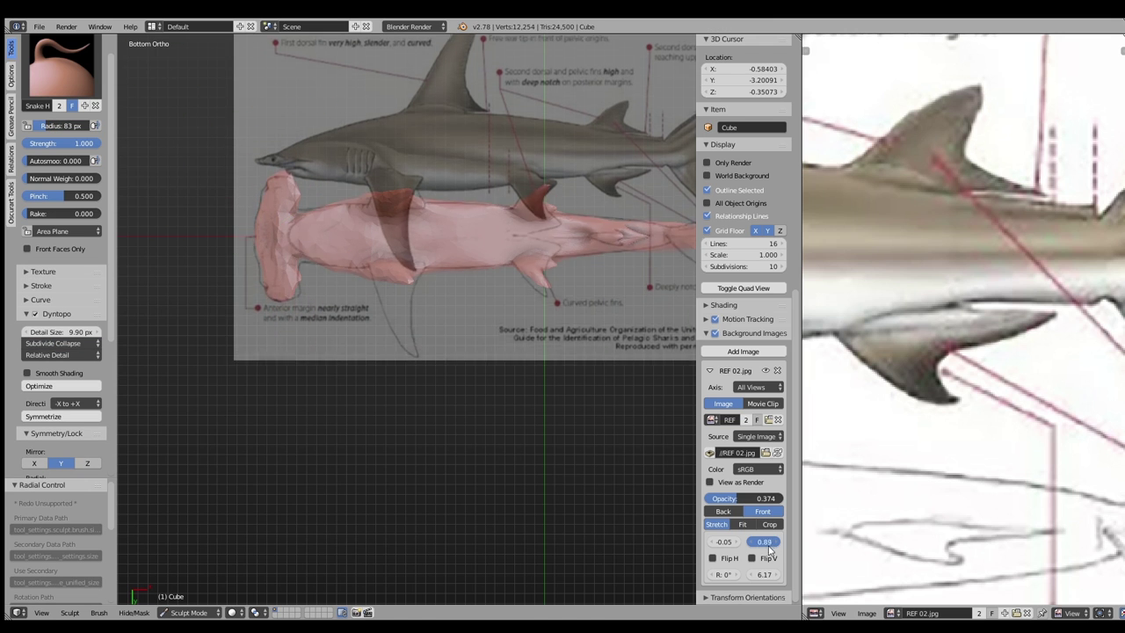
key("f")
left_click(522, 281)
middle_click_drag(522, 281, 411, 306, "shift")
left_click(61, 343)
left_click(53, 303)
Show the REF 01 photo collage as the side reference image
middle_click_drag(290, 422, 492, 387)
left_click(893, 613)
left_click(931, 493)
Hide the sidebar, then center and zoom the hammerhead reference photos in the Image Editor
scroll(956, 293, "down", 5)
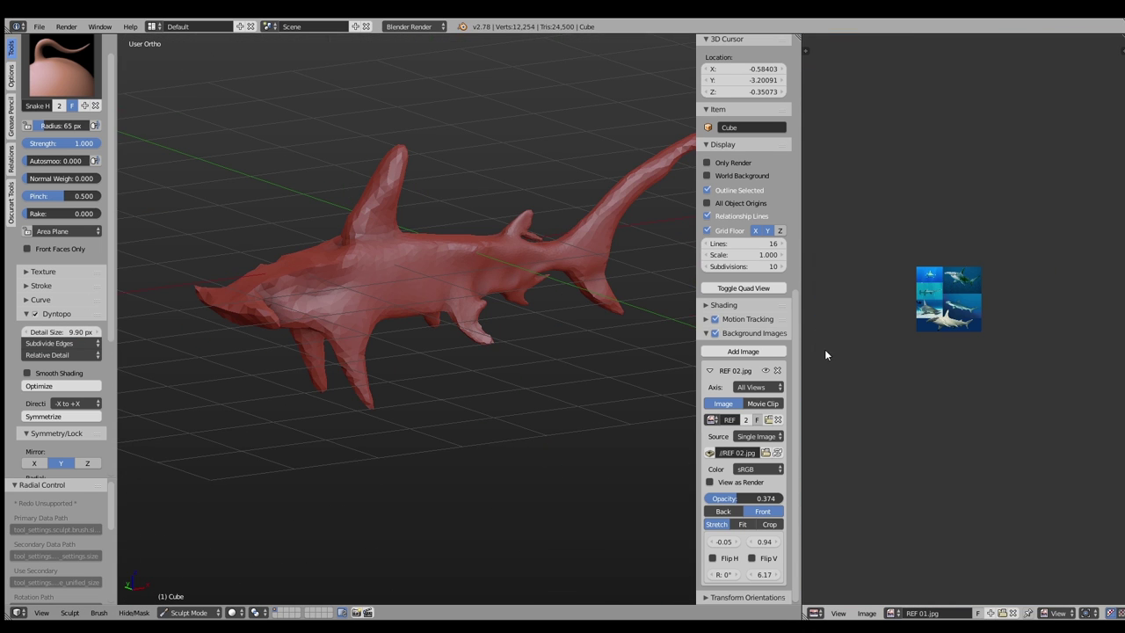
key("n")
middle_click_drag(613, 371, 574, 310)
scroll(949, 299, "up", 5)
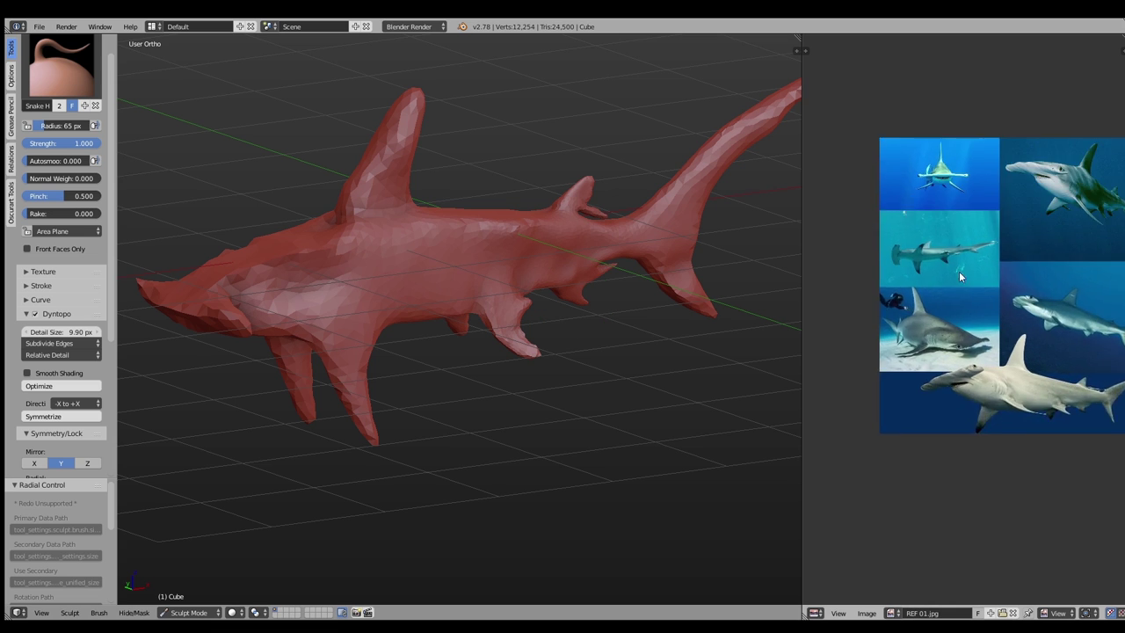
scroll(879, 268, "up", 2)
key("ctrl+s")
key("Escape")
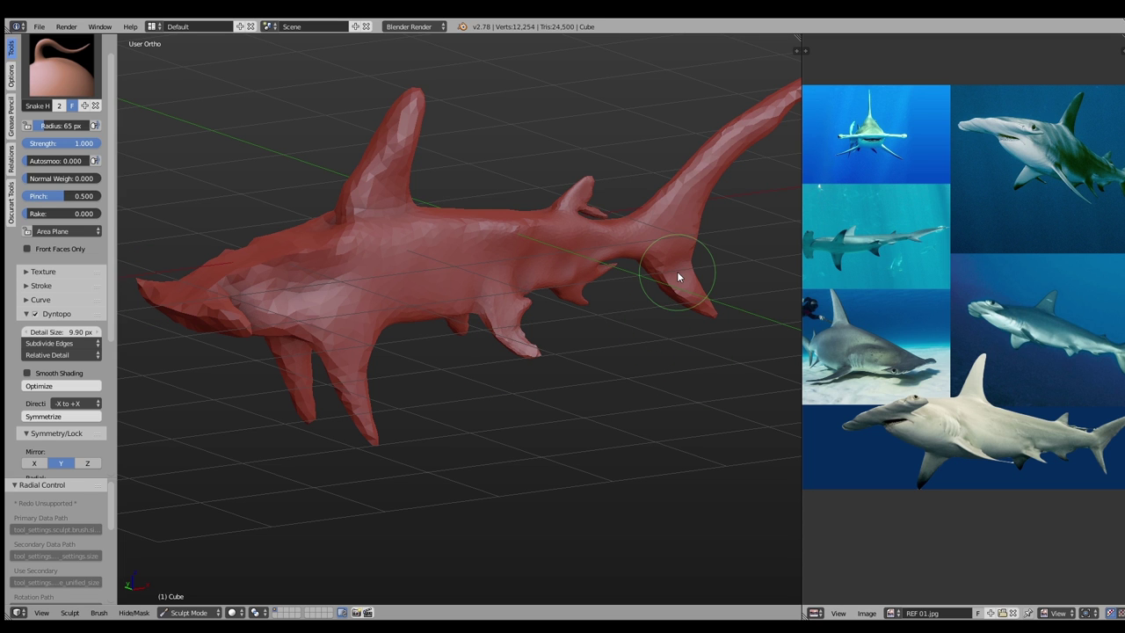
scroll(958, 281, "up", 1)
scroll(958, 281, "up", 2)
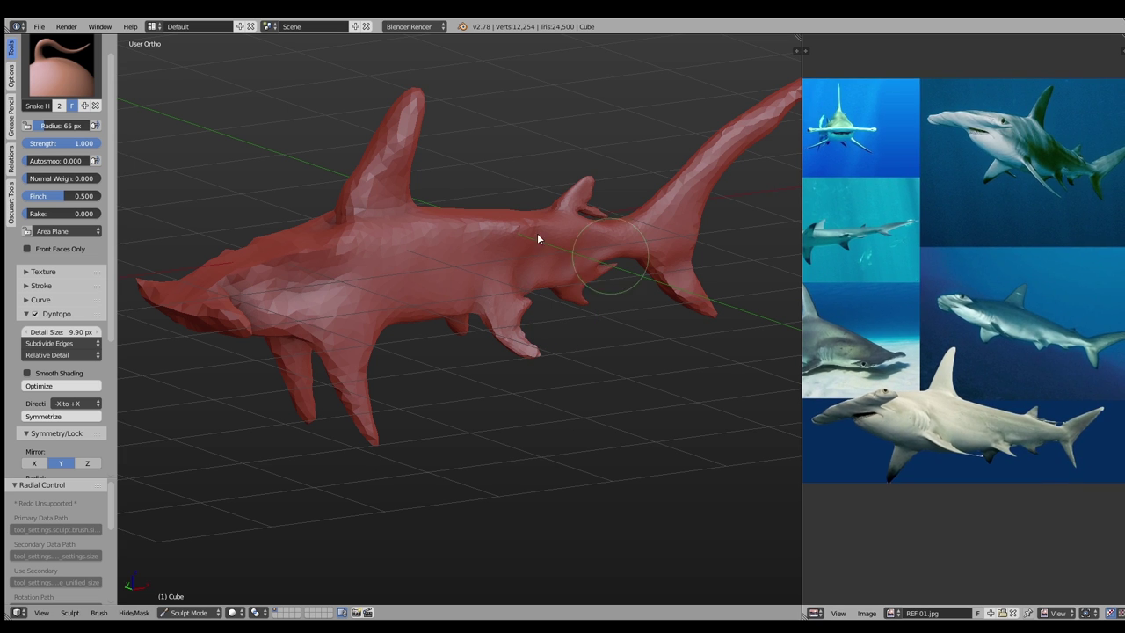
scroll(879, 351, "up", 3)
mouse_move(875, 361)
middle_mouse_down()
mouse_move(936, 353)
mouse_move(959, 336)
middle_mouse_up()
With a resized Clay Strips brush, build up the body between the dorsal fin and head
key("c")
key("shift+f")
left_click(290, 308)
key("f")
left_click(387, 251)
mouse_move(429, 230)
left_mouse_down()
mouse_move(197, 313)
mouse_move(337, 353)
mouse_move(679, 188)
left_mouse_up()
Switch to Inflate with a larger brush and turn the shark's head to face left
key("i")
scroll(655, 246, "up", 1)
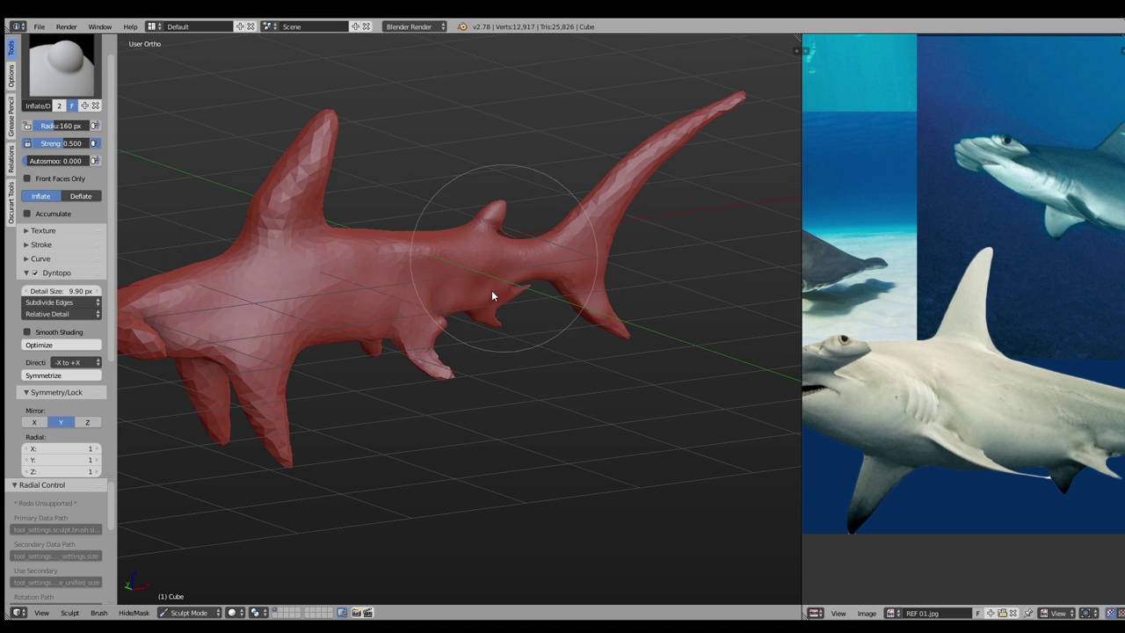
key("f")
left_click(244, 304)
middle_click_drag(244, 304, 503, 282)
key("f")
left_click(319, 322)
Use a smaller Clay Strips brush to add clay strokes to the head
scroll(339, 291, "up", 2)
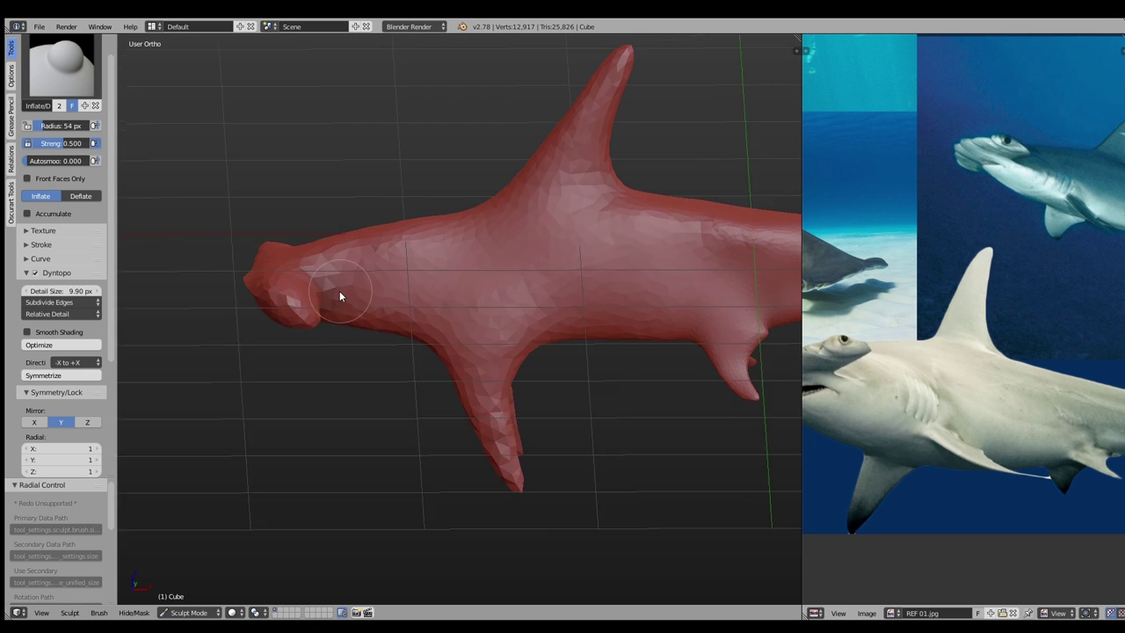
key("c")
middle_click_drag(371, 269, 254, 343)
key("f")
left_click(260, 343)
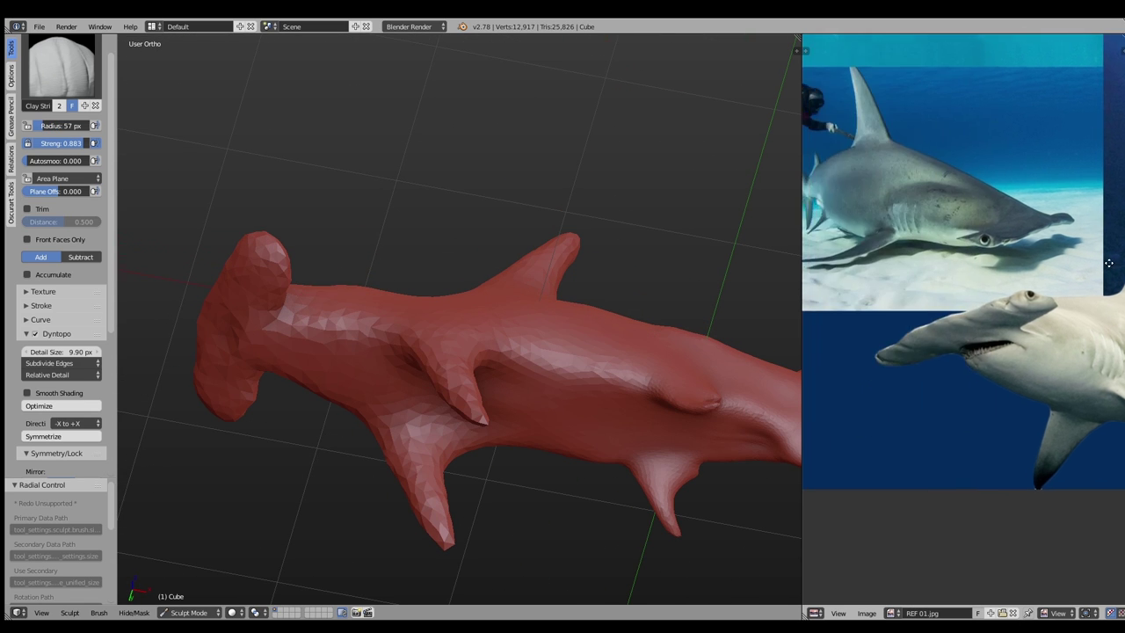
middle_click_drag(679, 334, 264, 325)
key("f")
left_click(241, 324)
mouse_move(283, 354)
left_mouse_down()
mouse_move(369, 384)
mouse_move(337, 384)
left_mouse_up()
middle_click_drag(337, 384, 314, 357)
Set the brush to 68 px and add more clay to the head
key("f")
left_click(366, 354)
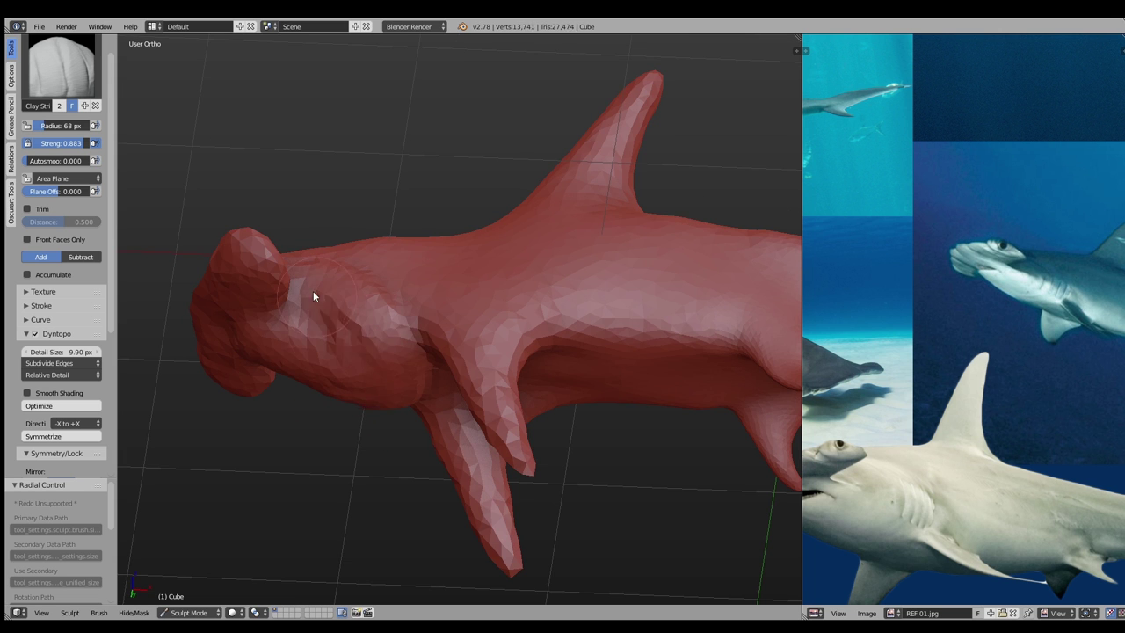
left_click_drag(313, 296, 345, 341)
middle_click_drag(344, 341, 314, 262)
scroll(261, 313, "up", 2)
key("f")
left_click(203, 287)
left_click_drag(203, 287, 332, 232)
Enlarge the brush slightly and orbit to a side view of the head
key("f")
left_click(305, 241)
middle_click_drag(305, 241, 457, 264)
scroll(841, 346, "down", 3)
scroll(909, 296, "up", 4)
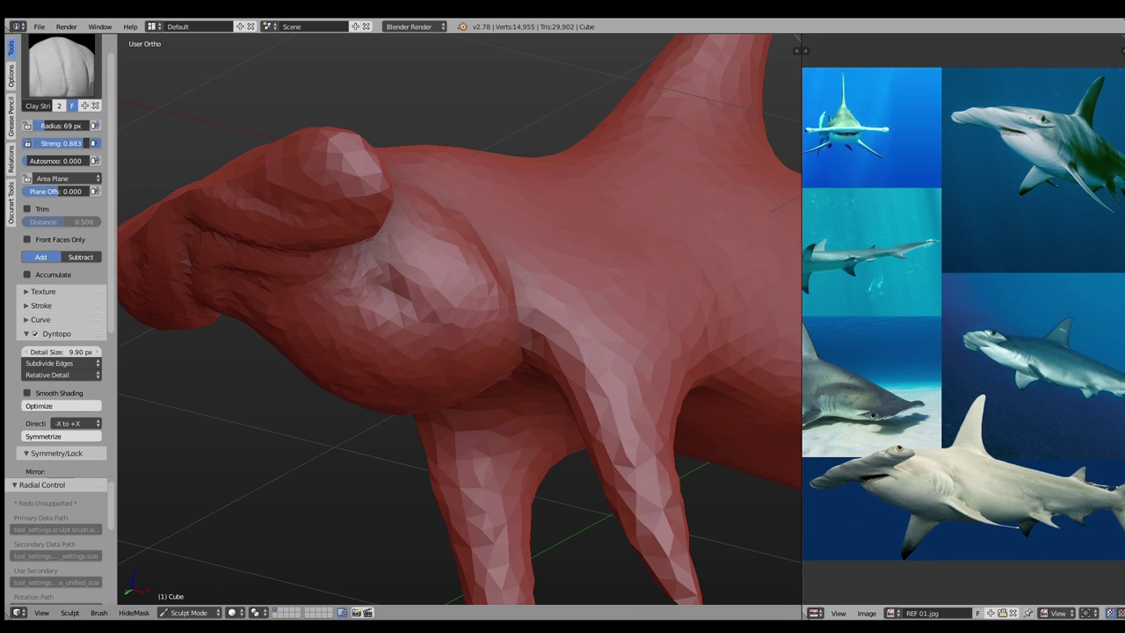
key("f")
left_click(367, 363)
middle_click_drag(366, 364, 410, 296)
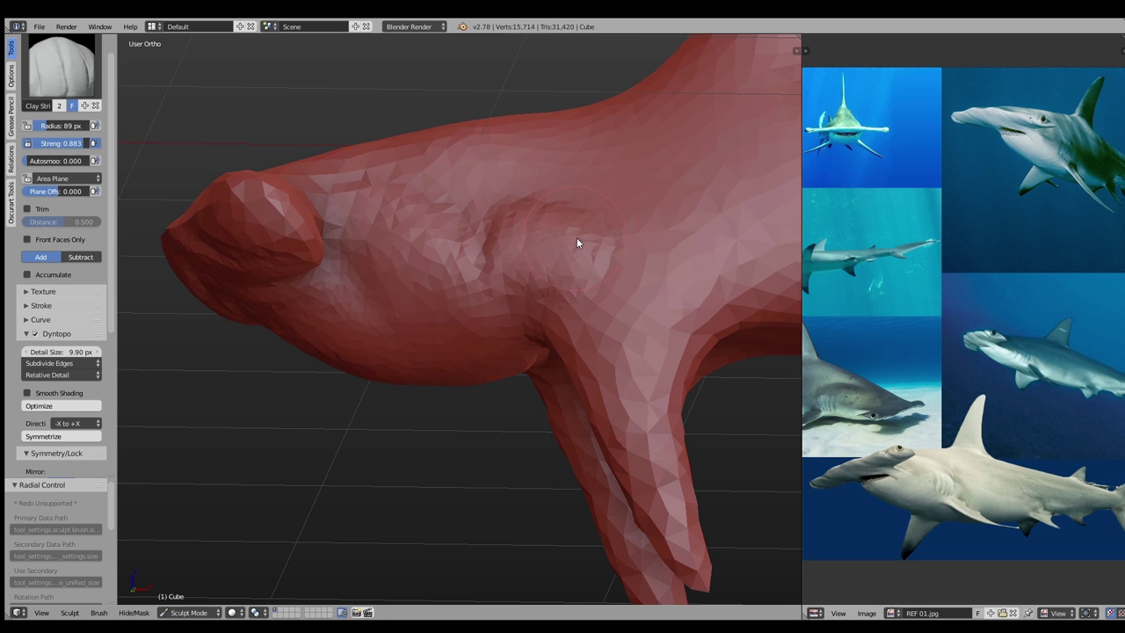
Carve gash-like crease marks into the body with the Crease brush
key("shift+c")
left_click_drag(577, 237, 689, 267)
scroll(698, 235, "up", 2)
scroll(583, 234, "down", 4)
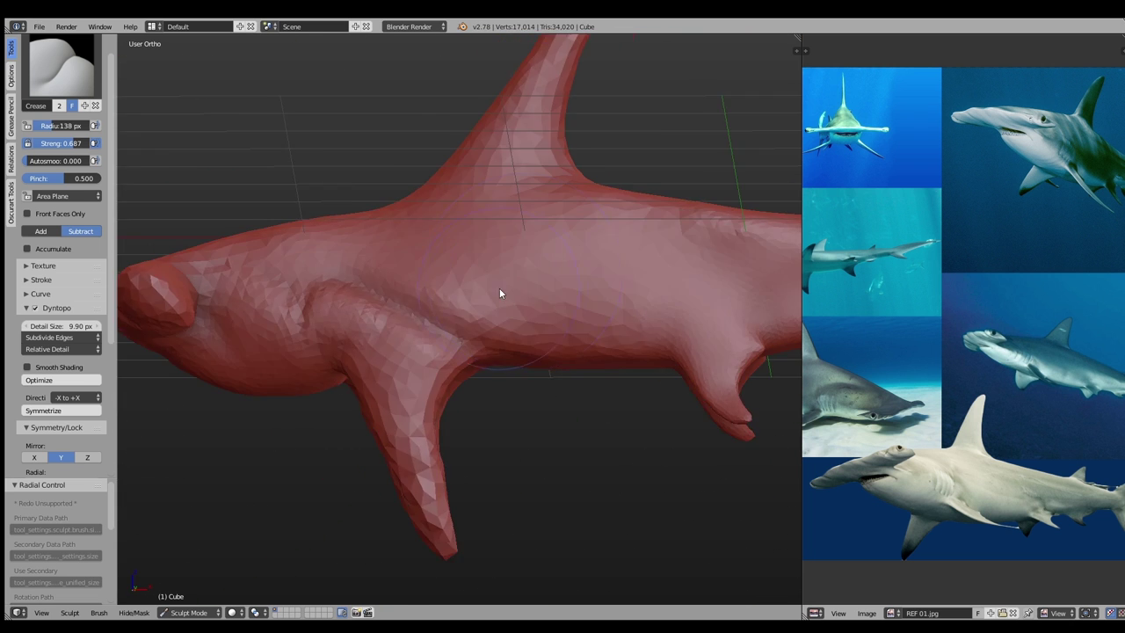
middle_click_drag(502, 294, 695, 350)
Add Clay Strips along the body from a side view, then bring the tail into view
left_click_drag(721, 324, 639, 310)
key("c")
left_click_drag(562, 283, 726, 215)
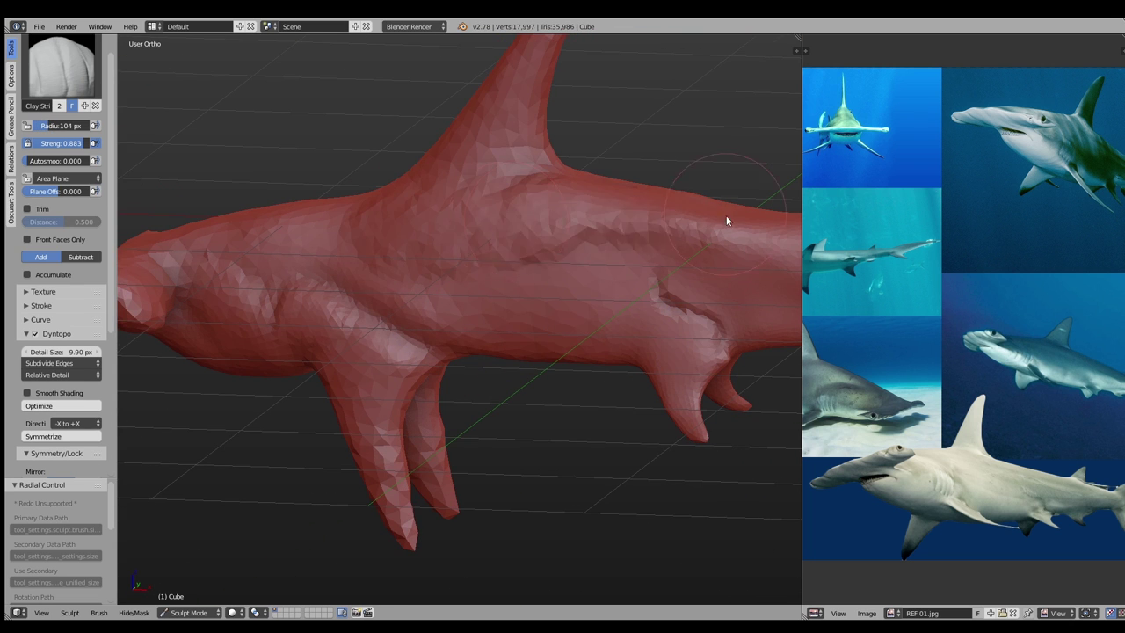
middle_click_drag(726, 215, 496, 296, "shift")
mouse_move(496, 296)
left_mouse_down()
mouse_move(669, 256)
mouse_move(741, 275)
left_mouse_up()
middle_click_drag(741, 275, 470, 267, "shift")
scroll(954, 439, "up", 2)
scroll(954, 439, "down", 2)
Carve crease lines along the body from several angles
middle_click_drag(528, 290, 396, 274)
left_click_drag(396, 273, 505, 263)
middle_click_drag(504, 263, 424, 295)
left_click_drag(424, 296, 533, 257)
mouse_move(533, 258)
middle_mouse_down()
mouse_move(449, 303)
mouse_move(489, 313)
mouse_move(498, 265)
mouse_move(527, 213)
mouse_move(339, 238)
middle_mouse_up()
Set a 70 px brush and carve crease strokes and detail along the flank
key("f")
left_click(498, 265)
key("f")
left_click(432, 232)
mouse_move(432, 231)
middle_mouse_down()
mouse_move(481, 302)
mouse_move(550, 298)
middle_mouse_up()
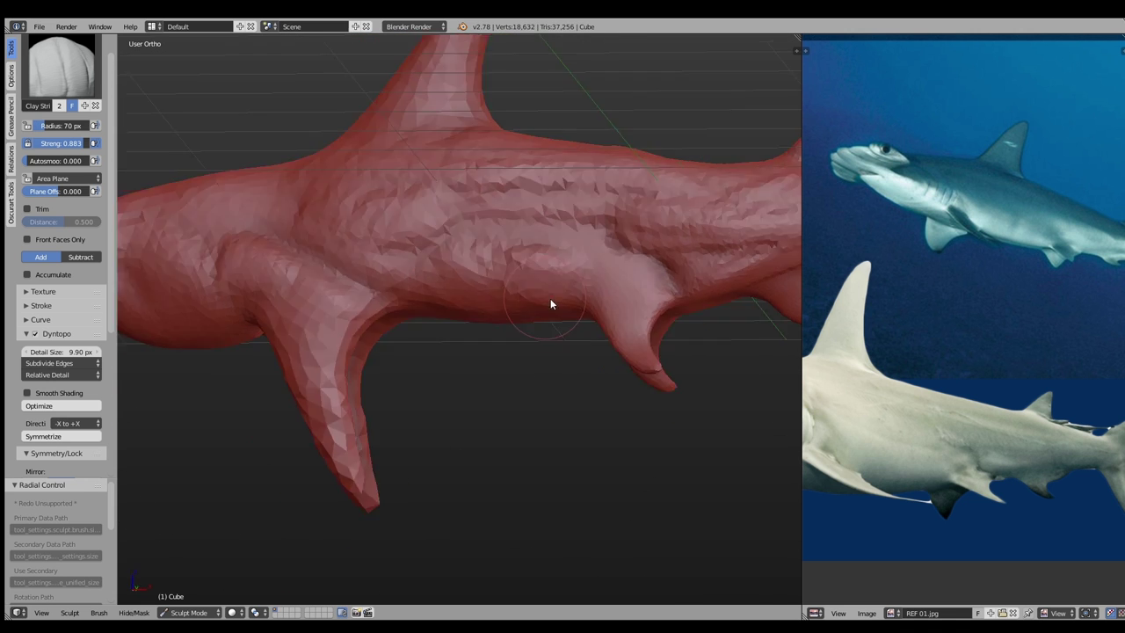
left_click_drag(550, 298, 551, 286)
mouse_move(551, 287)
middle_mouse_down()
mouse_move(320, 262)
mouse_move(296, 212)
middle_mouse_up()
left_click_drag(295, 212, 420, 185)
mouse_move(420, 185)
middle_mouse_down()
mouse_move(490, 153)
mouse_move(615, 202)
middle_mouse_up()
Enlarge the brush and carve a crease near the pectoral fin base
key("f")
left_click(755, 242)
mouse_move(756, 242)
middle_mouse_down()
mouse_move(362, 294)
mouse_move(324, 214)
middle_mouse_up()
key("shift+c")
left_click_drag(331, 229, 336, 291)
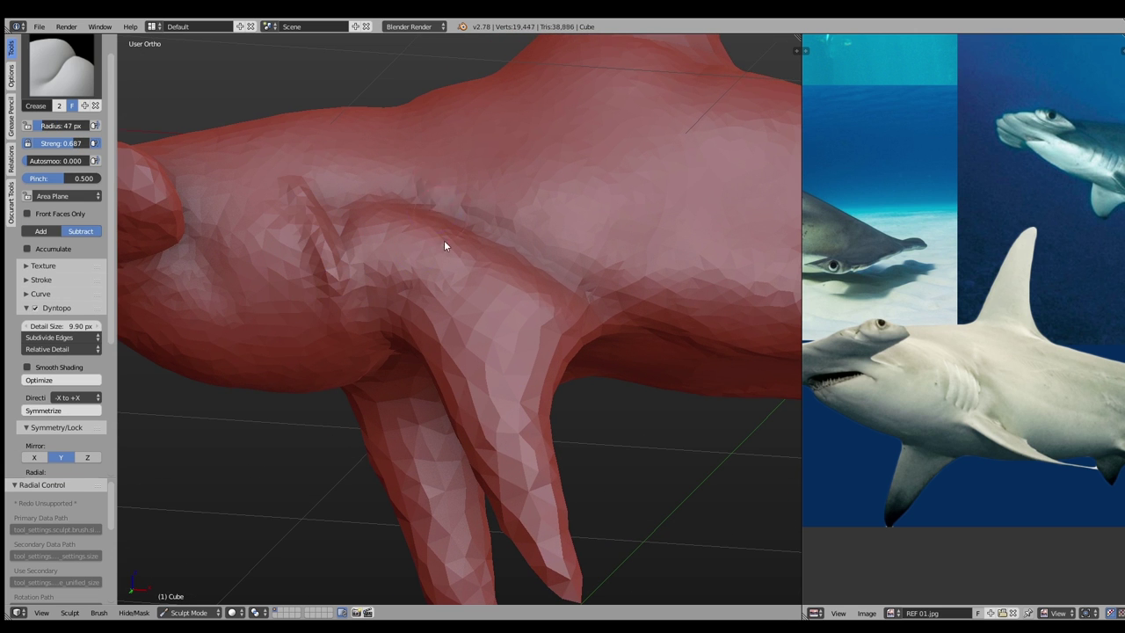
middle_click_drag(432, 235, 400, 283)
left_click_drag(400, 283, 511, 244)
With a 93 px Clay Strips brush, deepen the groove behind the head
key("c")
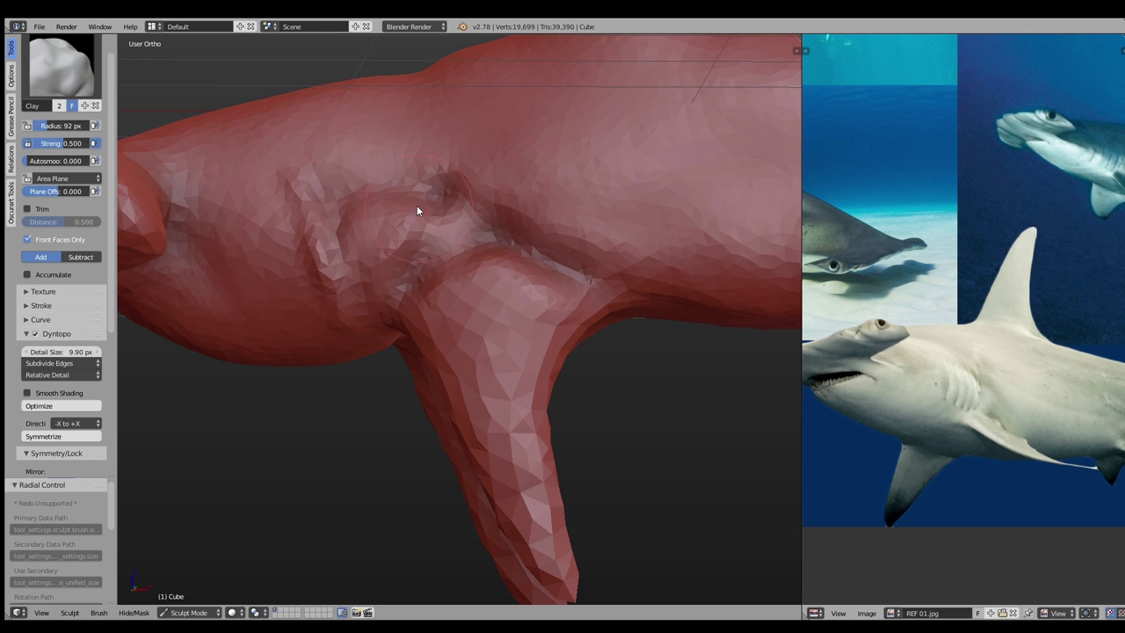
key("f")
left_click(399, 256)
scroll(334, 231, "down", 2)
mouse_move(334, 231)
middle_mouse_down()
mouse_move(427, 307)
mouse_move(422, 259)
mouse_move(379, 252)
mouse_move(469, 340)
middle_mouse_up()
scroll(967, 282, "up", 2)
mouse_move(431, 313)
left_mouse_down()
mouse_move(494, 347)
mouse_move(344, 293)
left_mouse_up()
mouse_move(344, 292)
middle_mouse_down()
mouse_move(384, 378)
mouse_move(299, 247)
mouse_move(268, 253)
middle_mouse_up()
mouse_move(263, 208)
left_mouse_down()
mouse_move(243, 247)
mouse_move(272, 253)
left_mouse_up()
Enlarge the brush and sculpt creases and detail under the head and on the left flank
key("f")
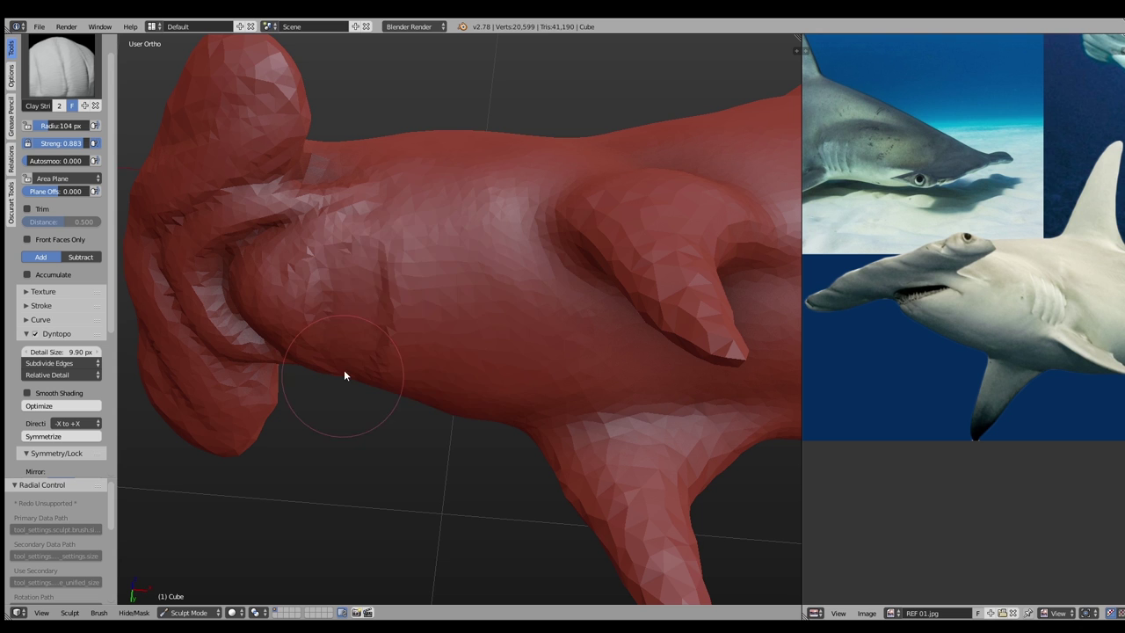
left_click(355, 284)
mouse_move(355, 284)
middle_mouse_down()
mouse_move(486, 319)
mouse_move(350, 241)
mouse_move(378, 254)
middle_mouse_up()
left_click_drag(379, 254, 536, 361)
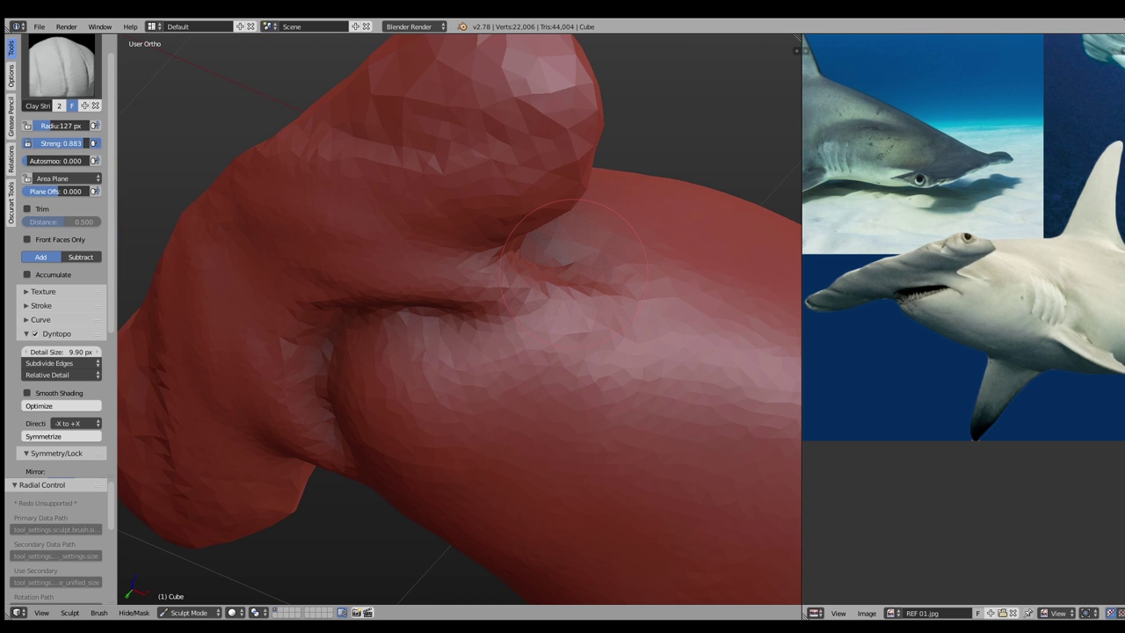
key("f")
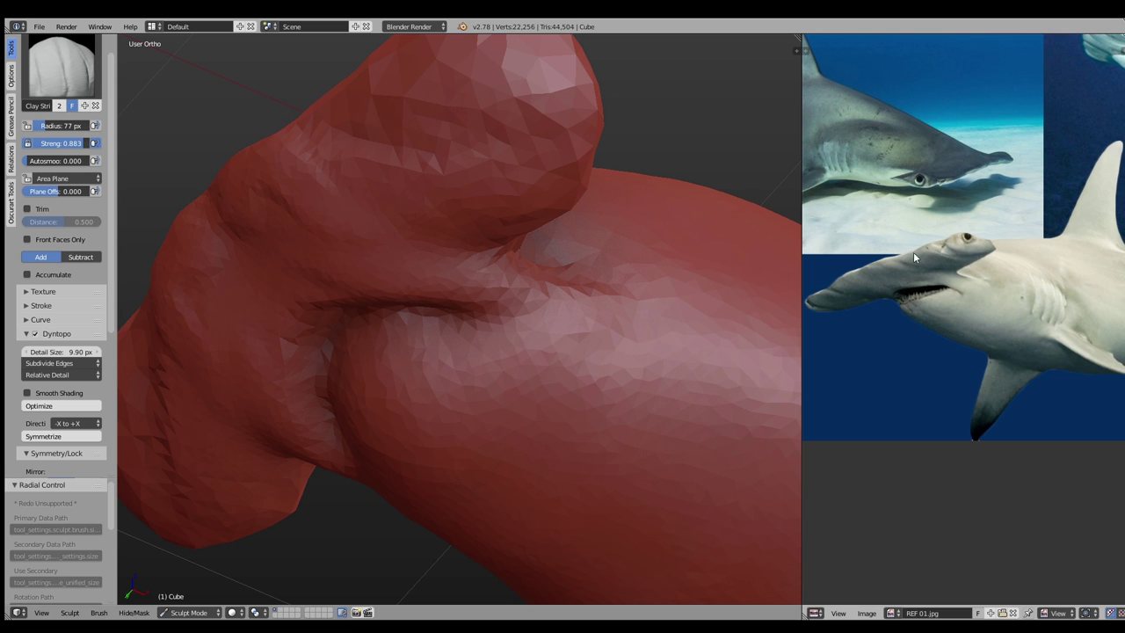
left_click_drag(554, 193, 325, 133)
left_click_drag(282, 211, 270, 191)
left_click_drag(492, 273, 571, 323)
Set a larger brush and pull back to a wider view of the hammer head
key("f")
left_click(377, 277)
mouse_move(377, 277)
left_mouse_down()
mouse_move(305, 105)
mouse_move(412, 148)
left_mouse_up()
scroll(411, 148, "down", 2)
middle_click_drag(412, 147, 444, 320)
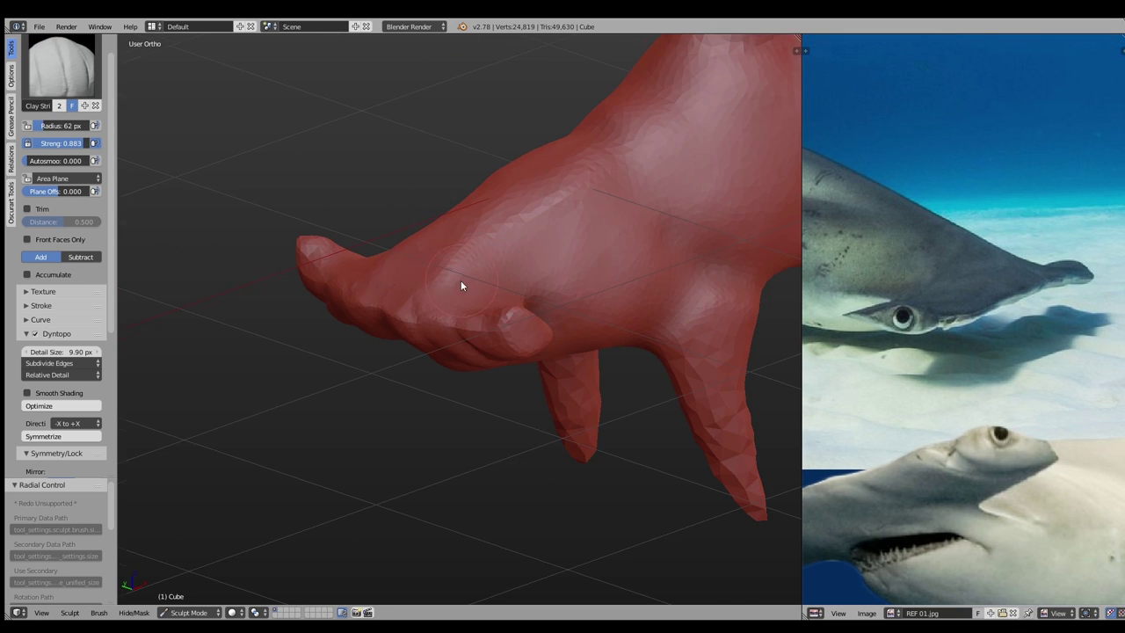
Pinch the lip of the crease on the head with the Pinch brush
mouse_move(587, 172)
middle_mouse_down()
mouse_move(709, 214)
mouse_move(530, 267)
middle_mouse_up()
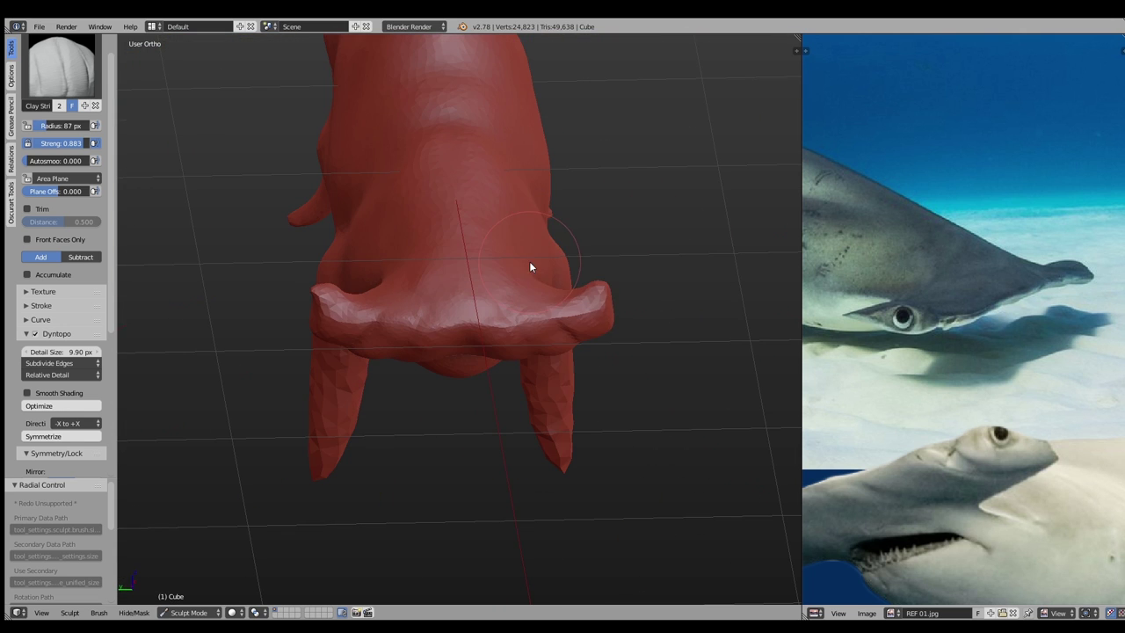
key("shift+t")
mouse_move(610, 314)
middle_mouse_down()
mouse_move(694, 301)
mouse_move(488, 386)
middle_mouse_up()
key("f")
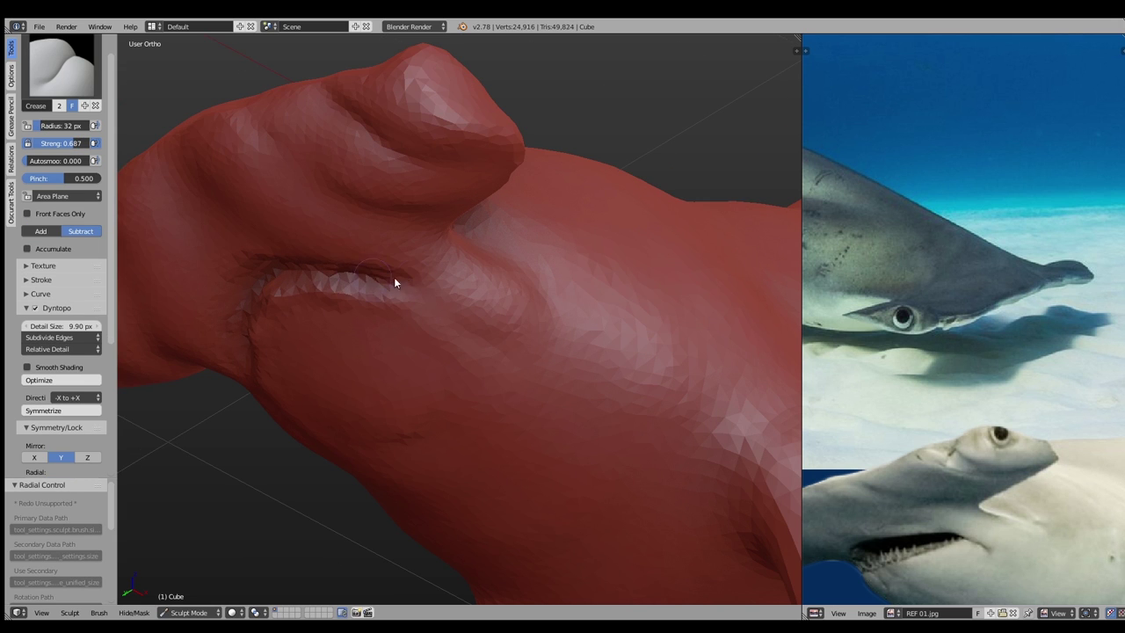
key("p")
left_click_drag(354, 279, 458, 315)
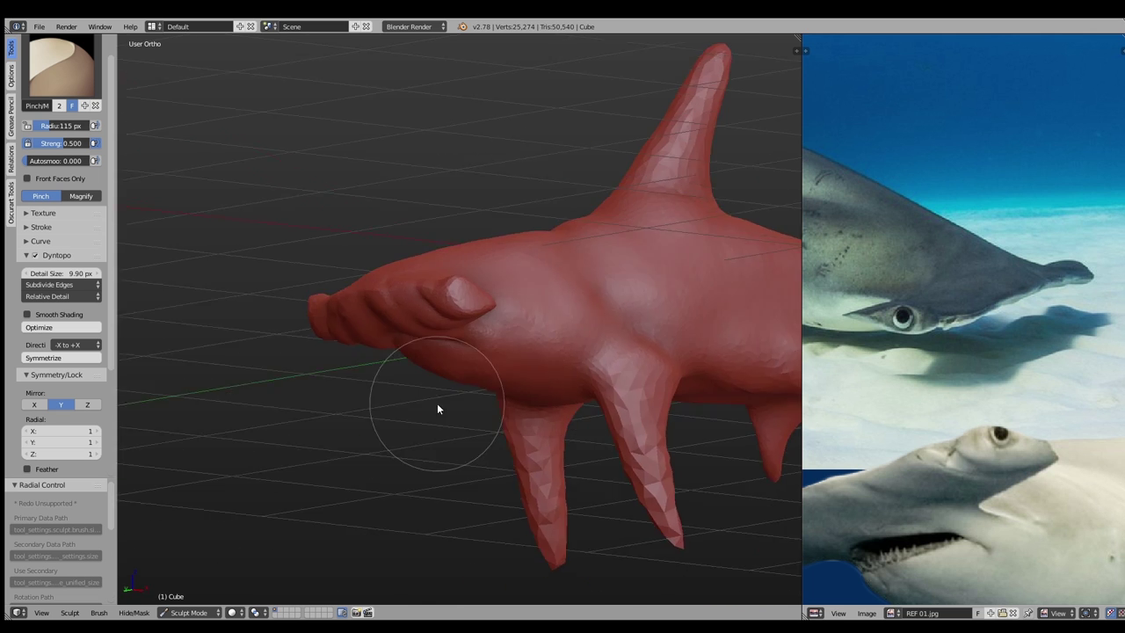
View the shark from below and add a clay groove on the underside
middle_click_drag(437, 409, 456, 307)
key("space")
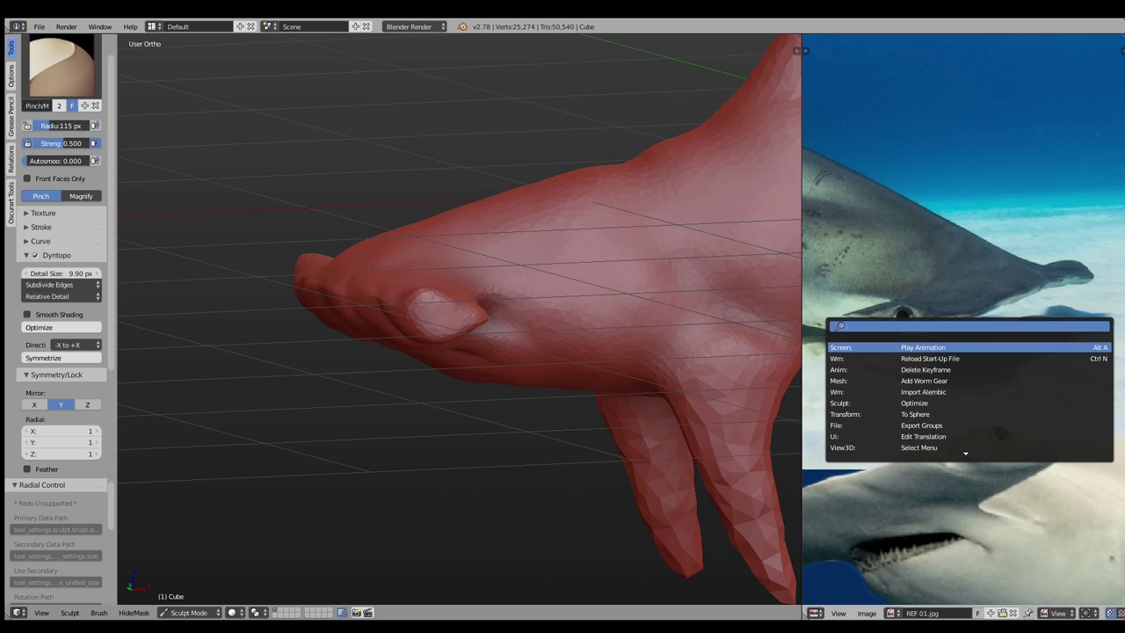
mouse_move(617, 302)
middle_mouse_down()
mouse_move(514, 299)
mouse_move(482, 318)
middle_mouse_up()
key("c")
left_click_drag(539, 368, 510, 389)
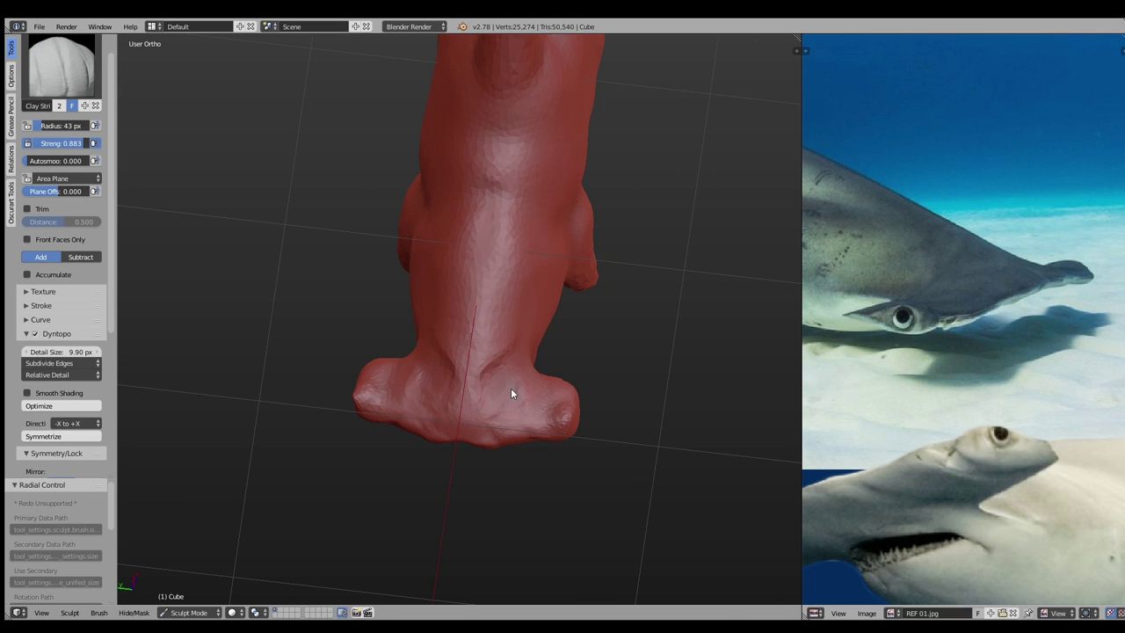
With a 52 px Clay Strips brush, build lumpy clay onto the head lobe tip
key("f")
left_click(505, 384)
mouse_move(504, 384)
middle_mouse_down()
mouse_move(503, 306)
mouse_move(479, 350)
mouse_move(436, 332)
mouse_move(484, 358)
mouse_move(452, 439)
middle_mouse_up()
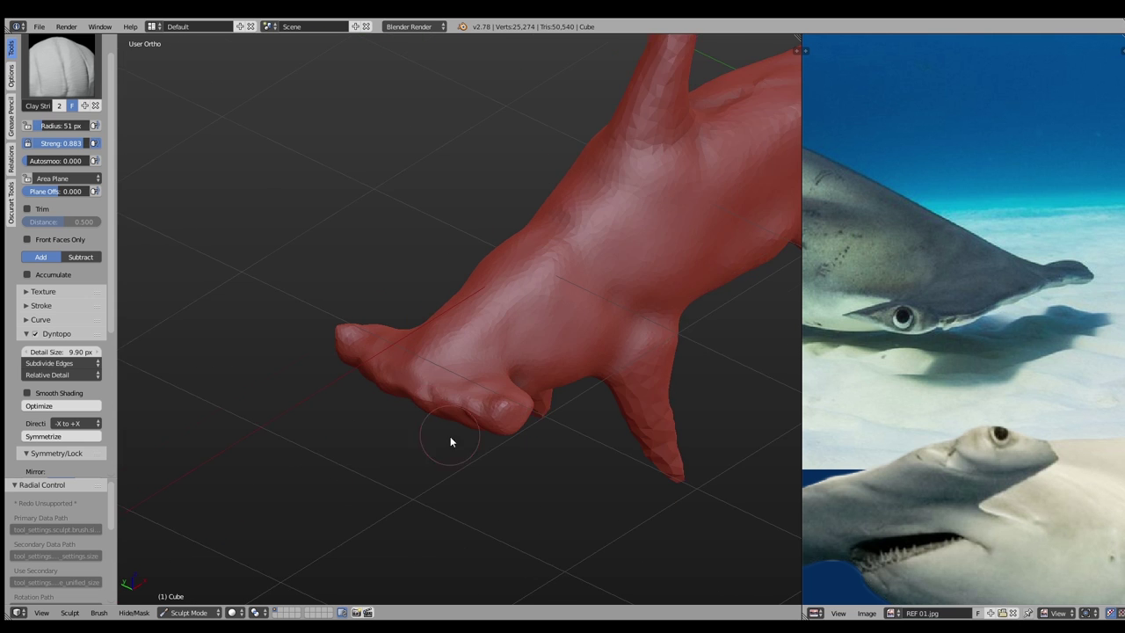
scroll(472, 346, "up", 3)
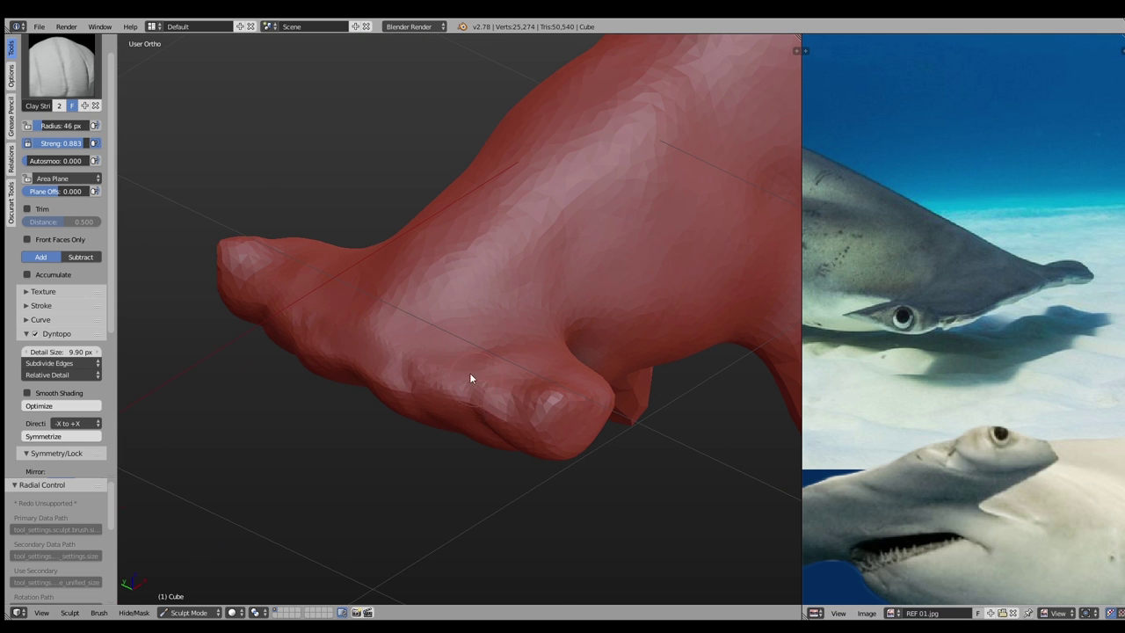
mouse_move(486, 390)
middle_mouse_down()
mouse_move(489, 450)
mouse_move(490, 419)
middle_mouse_up()
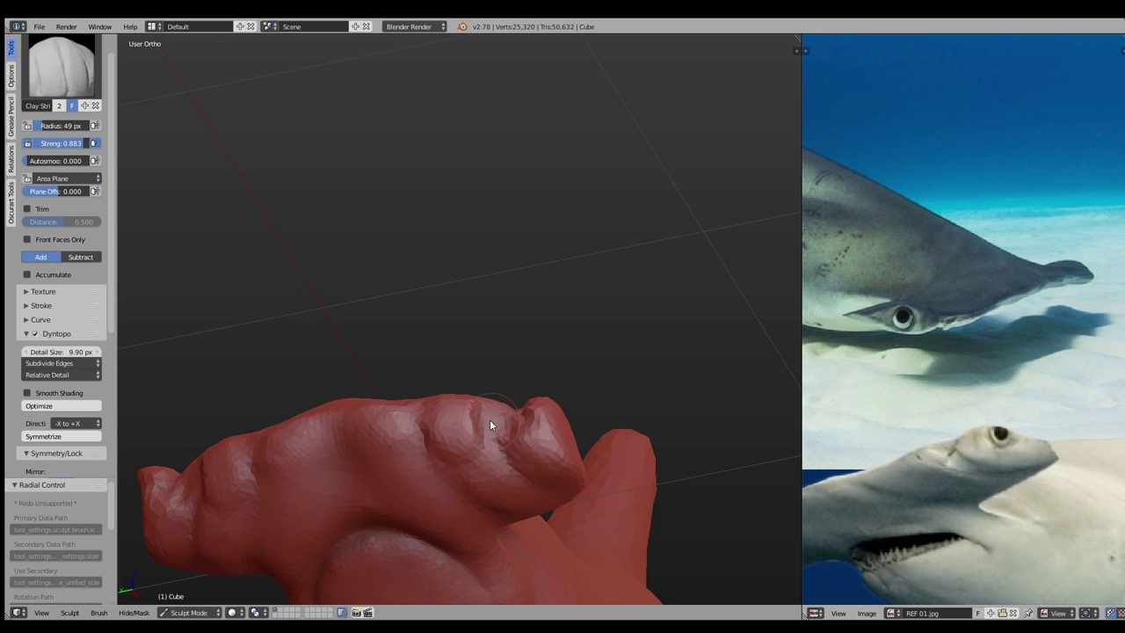
left_click_drag(490, 420, 503, 424)
mouse_move(503, 420)
middle_mouse_down()
mouse_move(493, 389)
mouse_move(499, 413)
mouse_move(562, 367)
mouse_move(509, 436)
middle_mouse_up()
Switch to Crease, set the Dyntopo detail method to Subdivide Collapse and radius 50 px
key("f")
left_click(513, 416)
key("shift+c")
scroll(496, 406, "up", 2)
left_click(62, 337)
left_click(61, 304)
left_click(497, 413)
Return to Clay Strips at 77 px and zoom out to frame the whole shark
key("c")
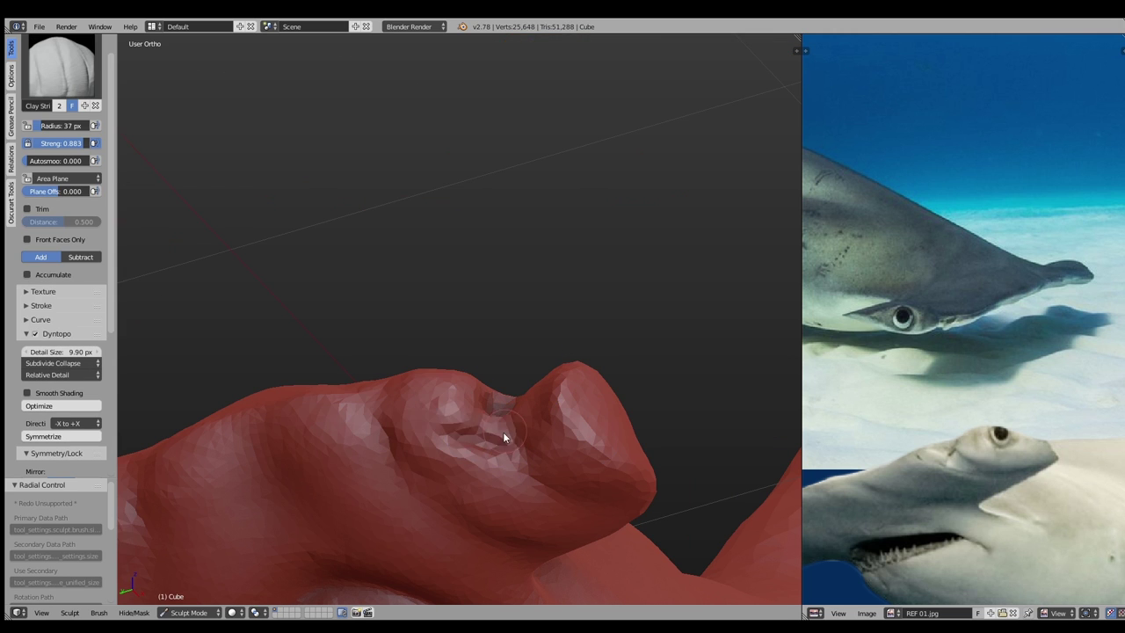
scroll(503, 432, "down", 3)
key("f")
left_click(505, 461)
middle_click_drag(509, 457, 676, 368)
scroll(544, 402, "down", 4)
scroll(967, 334, "down", 3)
Pan the reference photo to the annotated shark and orbit the shark to face right
scroll(966, 316, "up", 3)
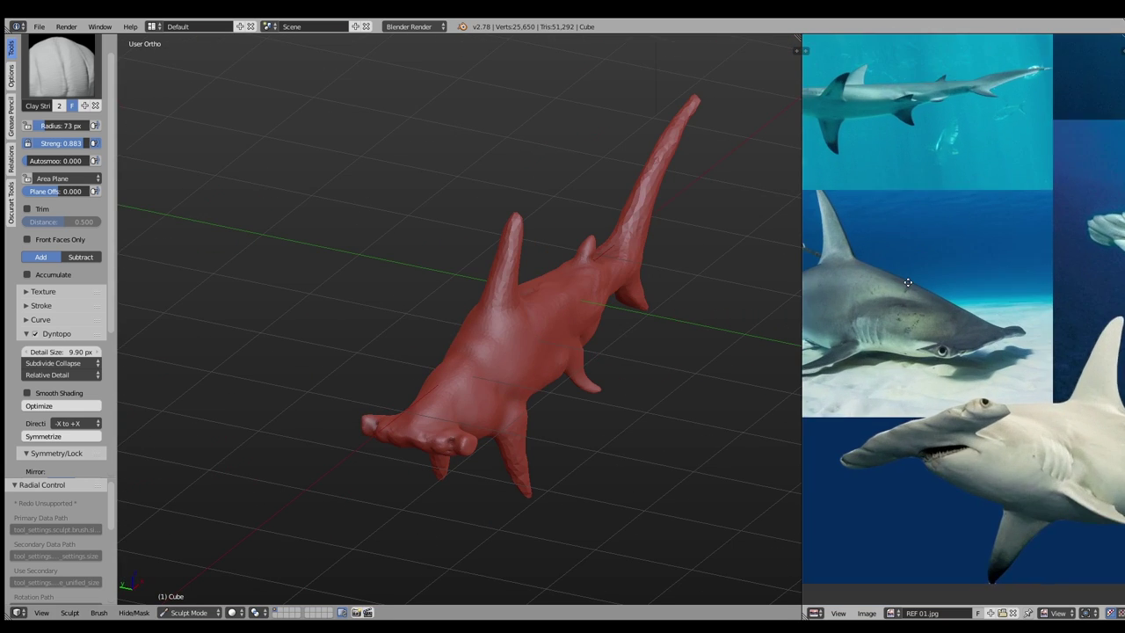
scroll(615, 351, "up", 2)
scroll(1009, 299, "up", 2)
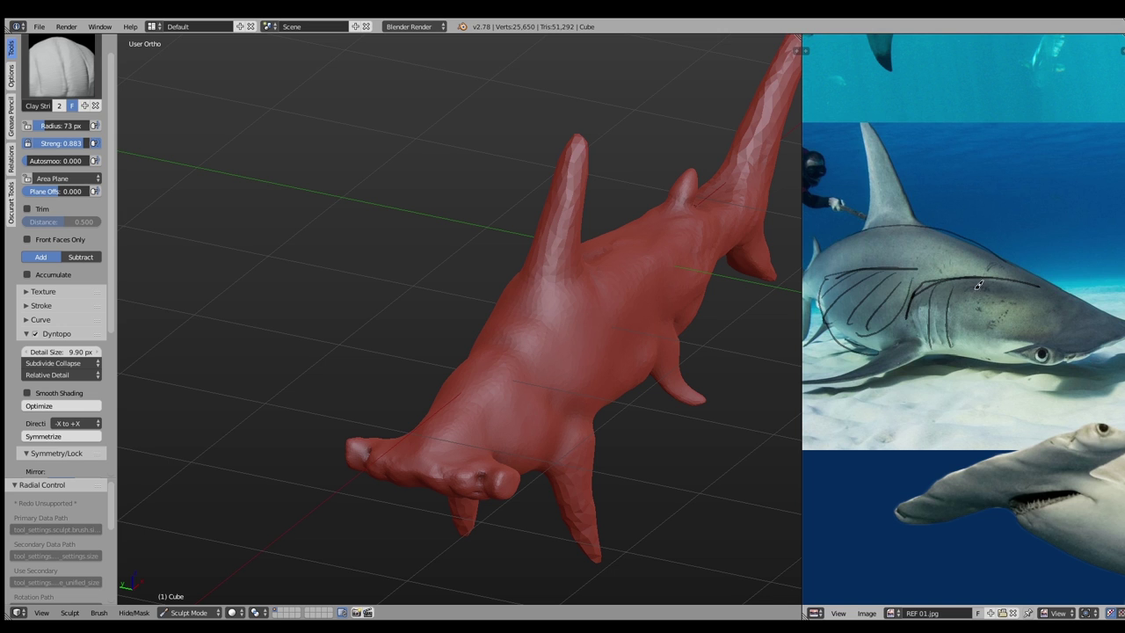
mouse_move(868, 221)
middle_mouse_down()
mouse_move(886, 239)
mouse_move(801, 172)
middle_mouse_up()
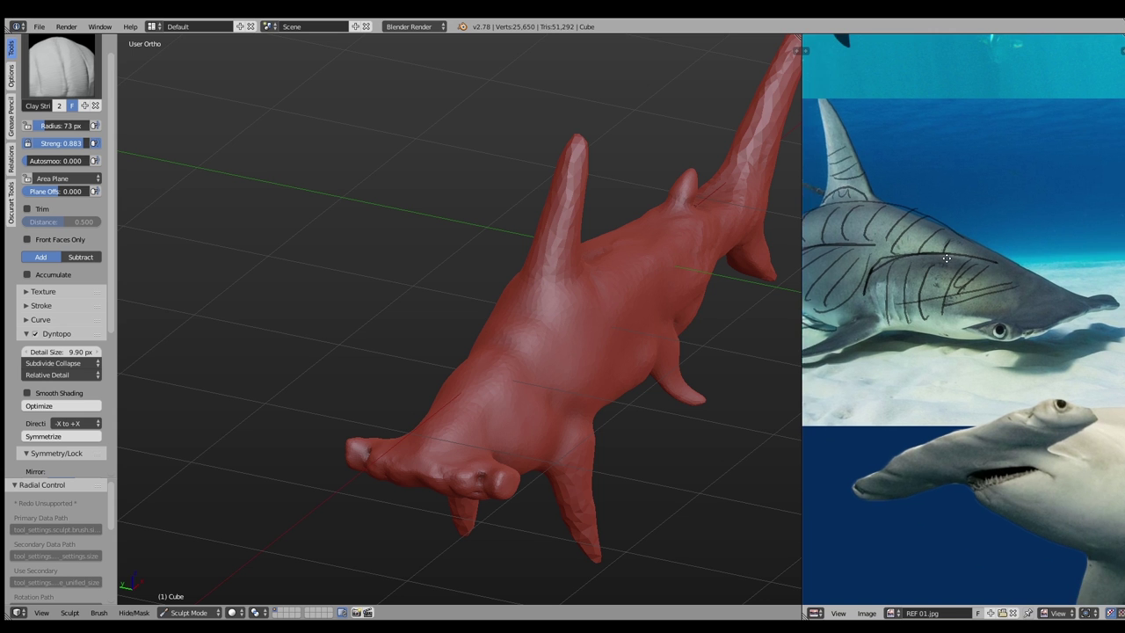
middle_click_drag(1008, 280, 1123, 260)
mouse_move(756, 325)
middle_mouse_down()
mouse_move(594, 324)
mouse_move(708, 320)
mouse_move(486, 375)
middle_mouse_up()
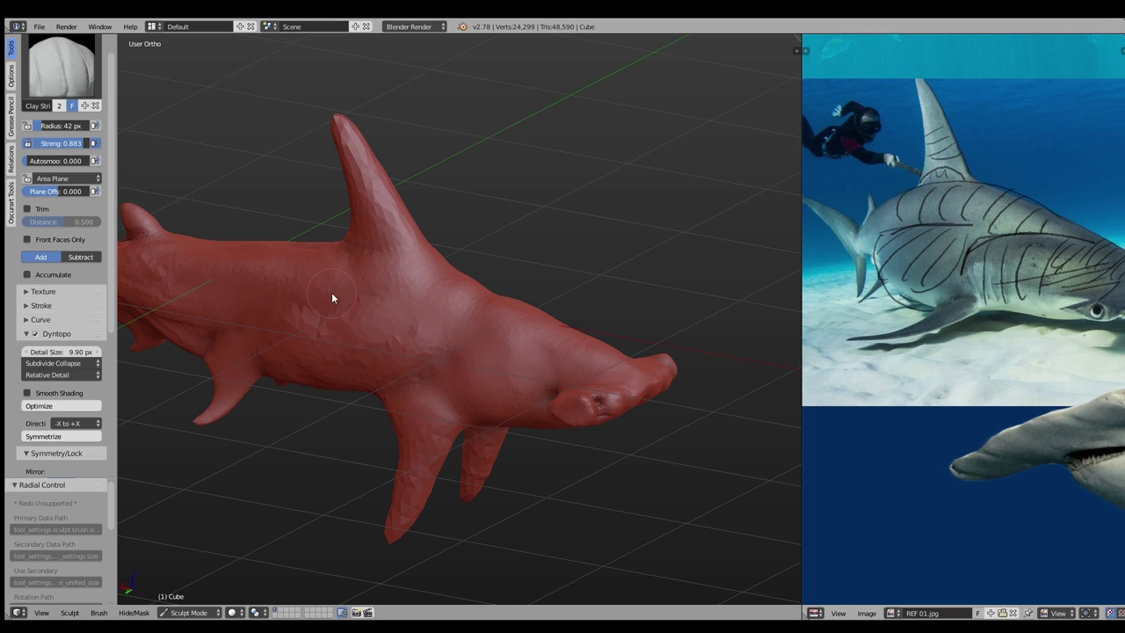
Smooth the faceted body around the dorsal fin, resizing the brush to 55, 67 and 60 px
mouse_move(410, 294)
left_mouse_down("shift")
mouse_move(294, 342)
mouse_move(159, 314)
mouse_move(304, 342)
left_mouse_up("shift")
key("f")
left_click(268, 337)
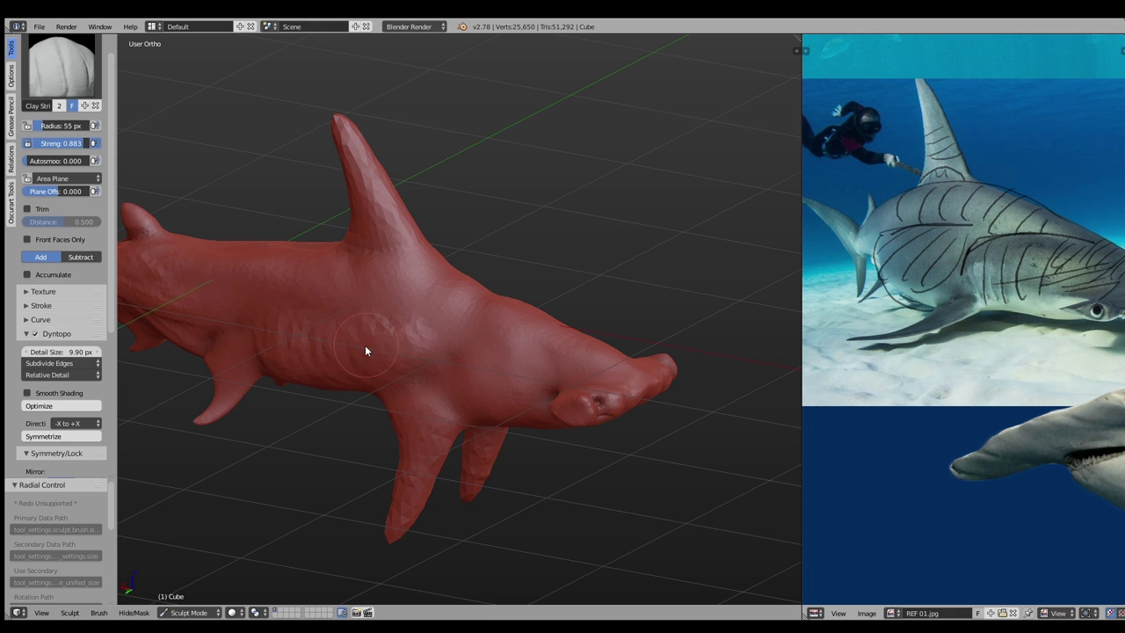
key("f")
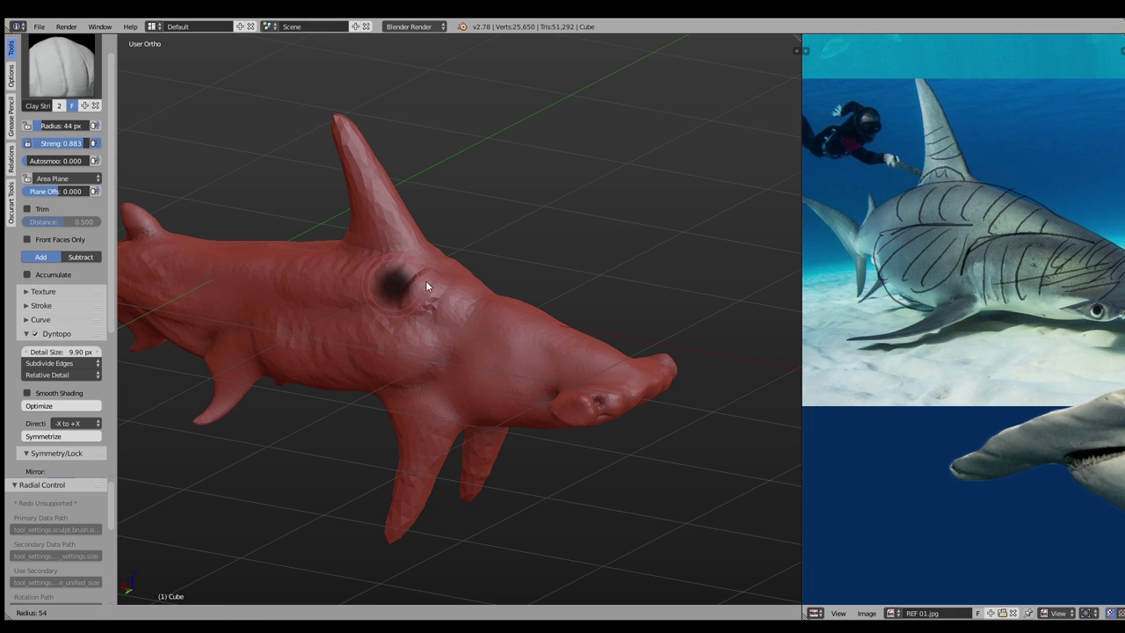
left_click(426, 280)
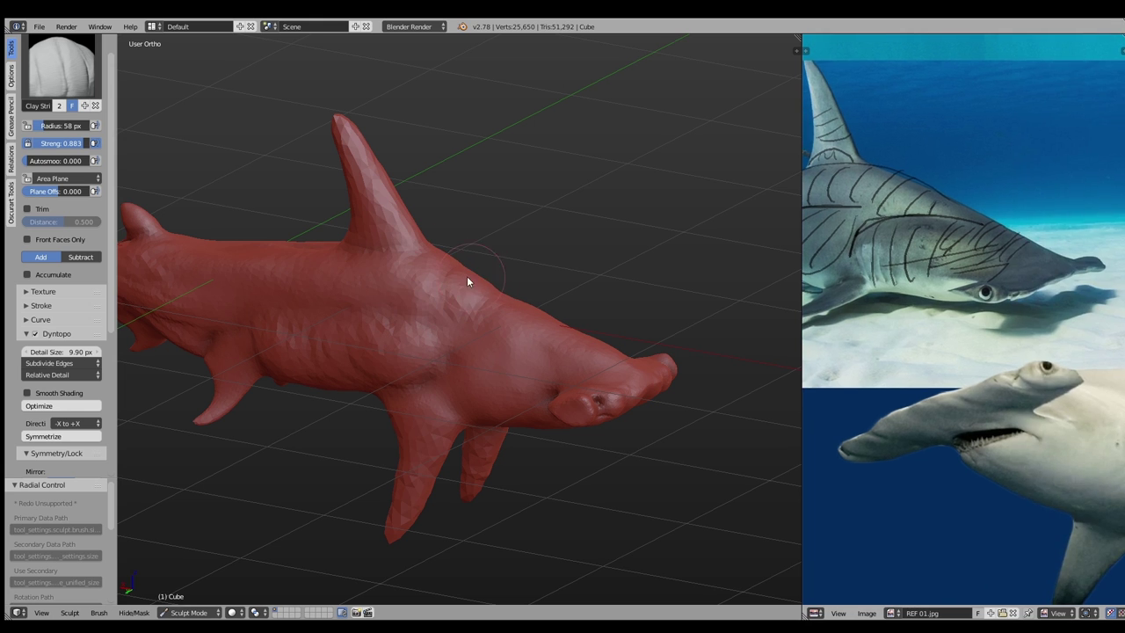
key("f")
left_click(500, 301)
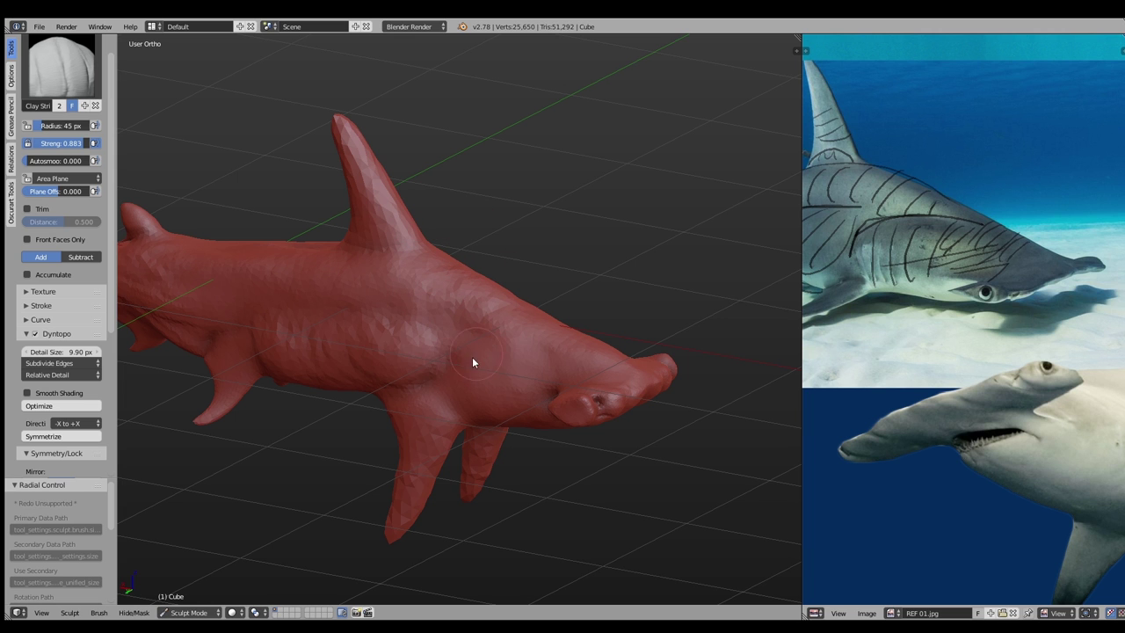
scroll(519, 371, "up", 2)
Add a small clay bump behind the shark's head after setting an 83 px brush
key("f")
left_click(446, 355)
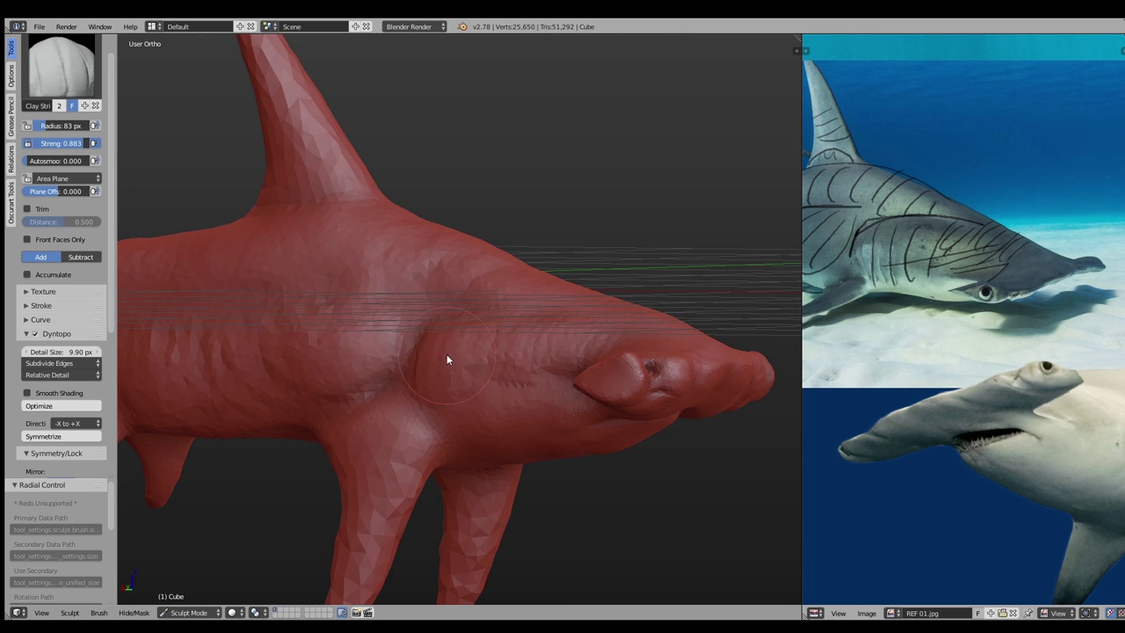
middle_click_drag(330, 335, 653, 168)
key("n")
key("n")
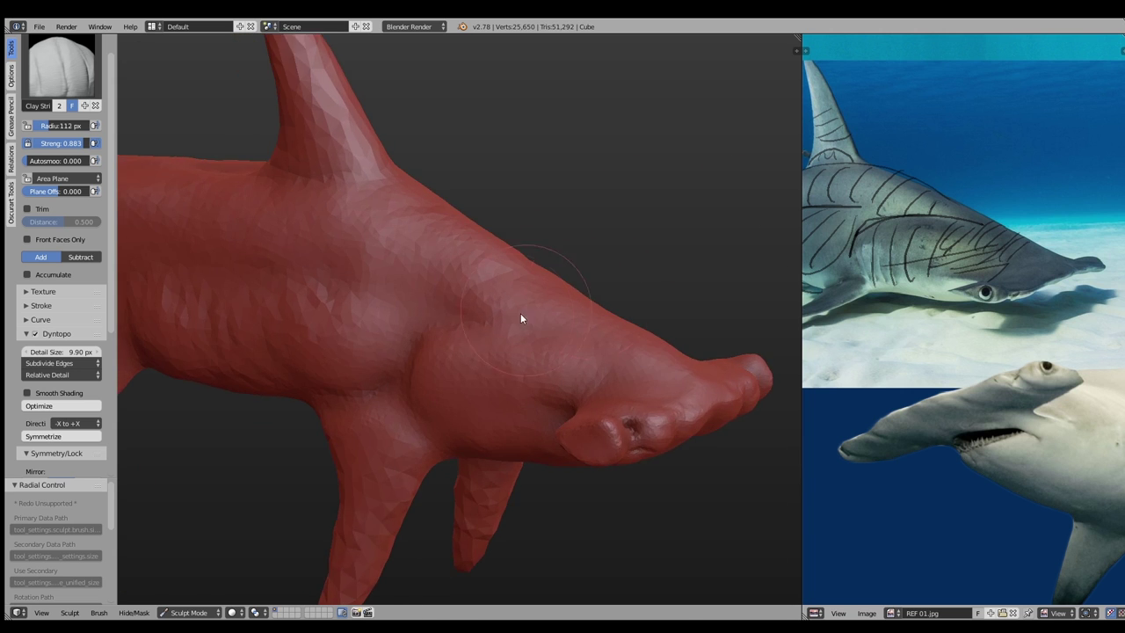
key("f")
left_click(508, 297)
key("f")
left_click(501, 294)
middle_click_drag(501, 294, 489, 287)
scroll(967, 351, "up", 3)
Flatten away the grooves on the fin
mouse_move(492, 352)
left_mouse_down()
mouse_move(517, 347)
mouse_move(415, 473)
left_mouse_up()
key("shift+t")
key("f")
left_click(423, 462)
left_click_drag(512, 468, 427, 476, "shift")
Add small Clay Strips strokes on the body and behind the head with a 51 px brush
key("i")
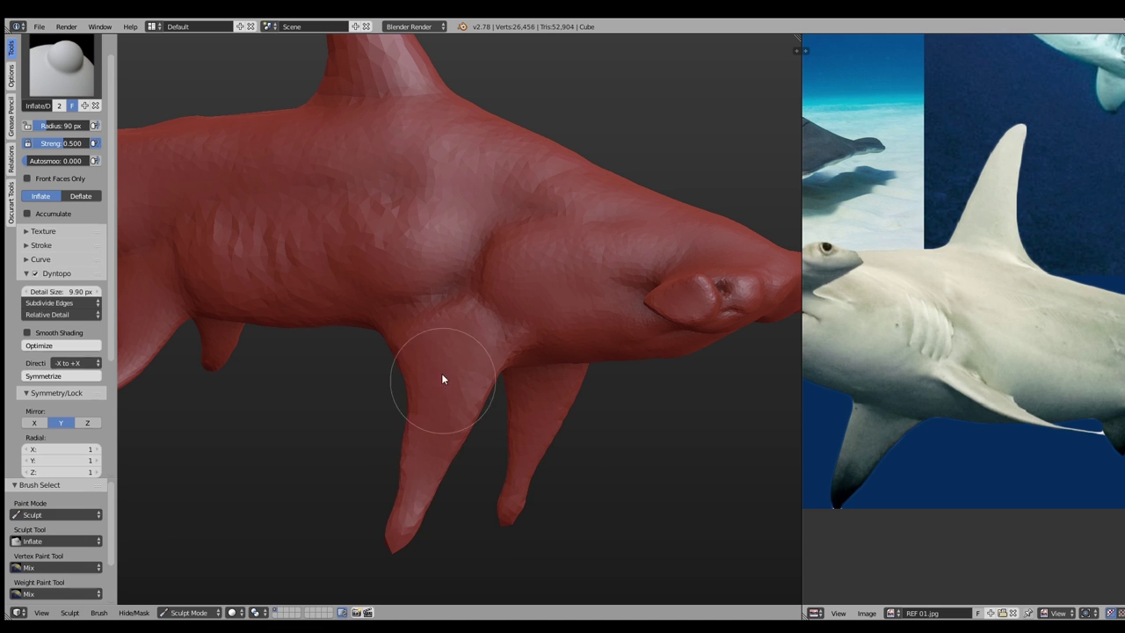
key("c")
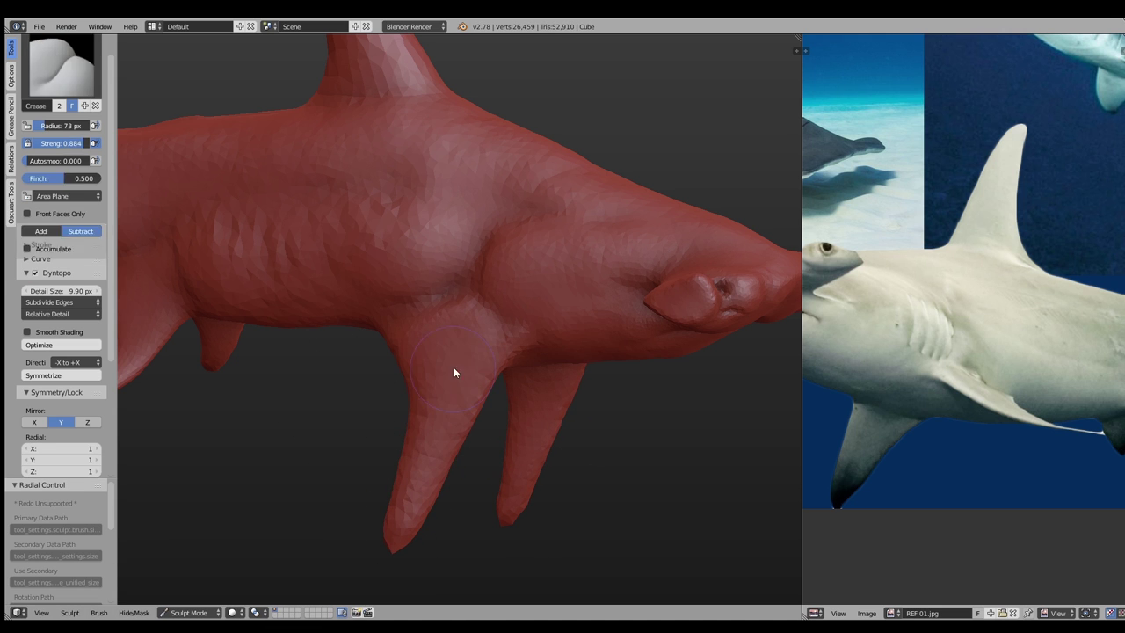
middle_click_drag(473, 367, 492, 322)
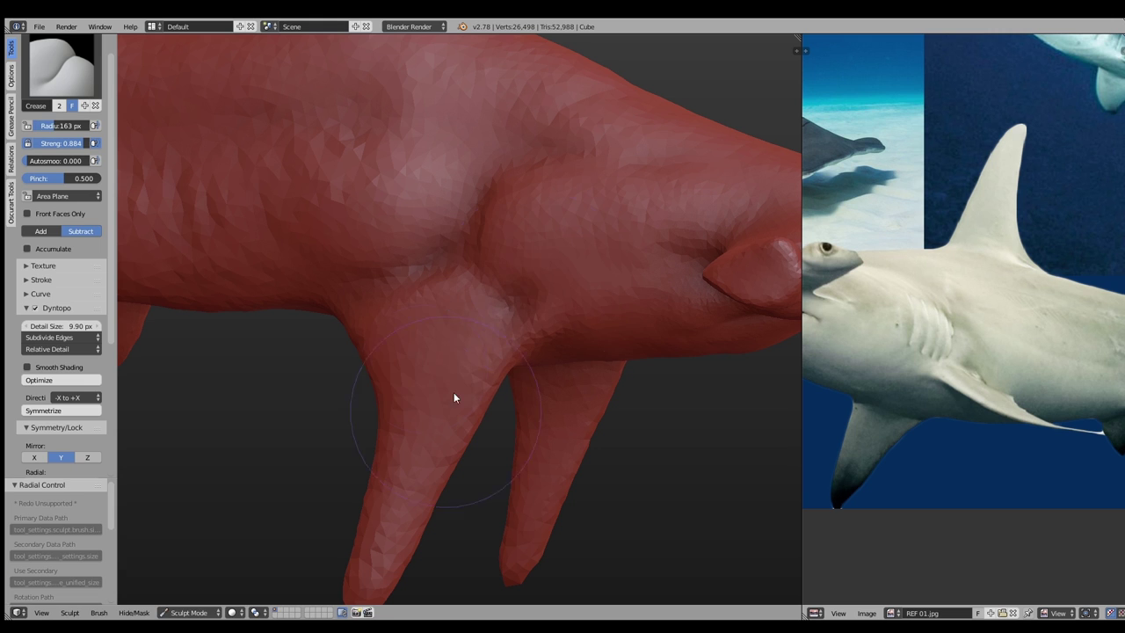
key("f")
left_click(402, 356)
left_click_drag(422, 369, 436, 426)
left_click_drag(492, 367, 393, 388)
Lower Dyntopo detail to 7.80, build up clay behind the head, and smooth the new creases
key("f")
left_click(445, 297)
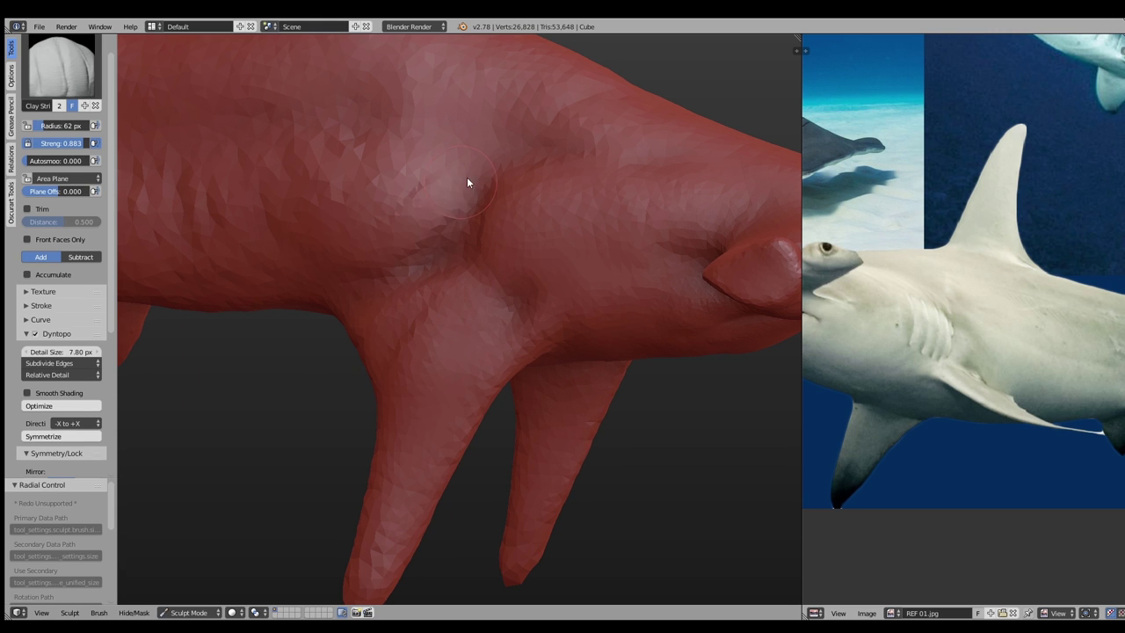
left_click_drag(424, 203, 472, 181)
key("f")
left_click(374, 178)
left_click_drag(375, 178, 409, 270, "shift")
key("shift+c")
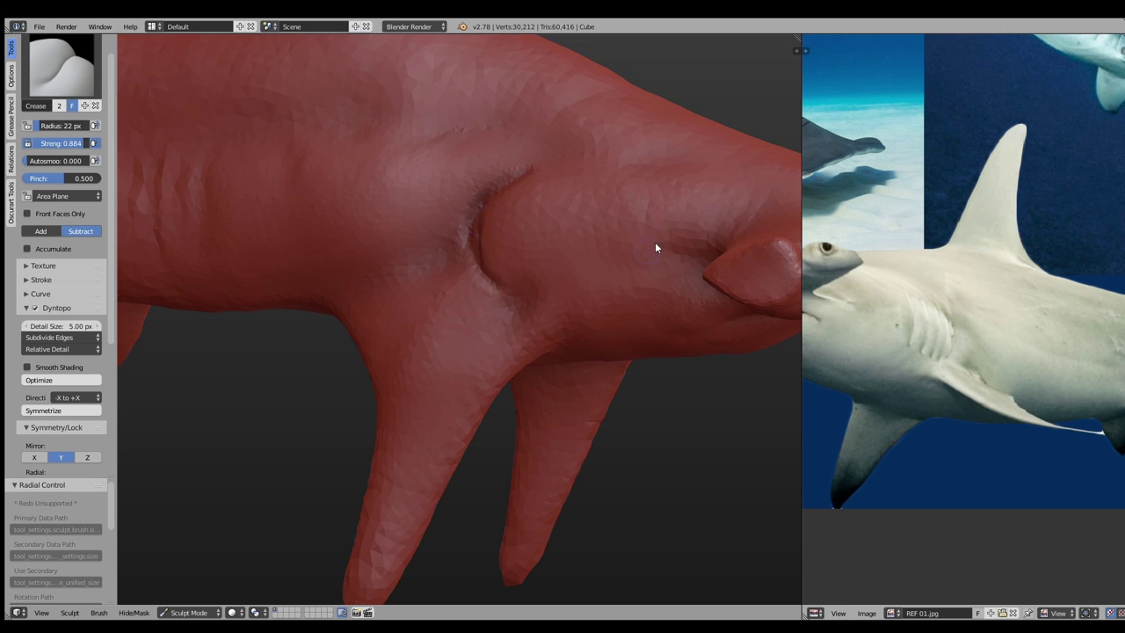
middle_click_drag(656, 246, 523, 180)
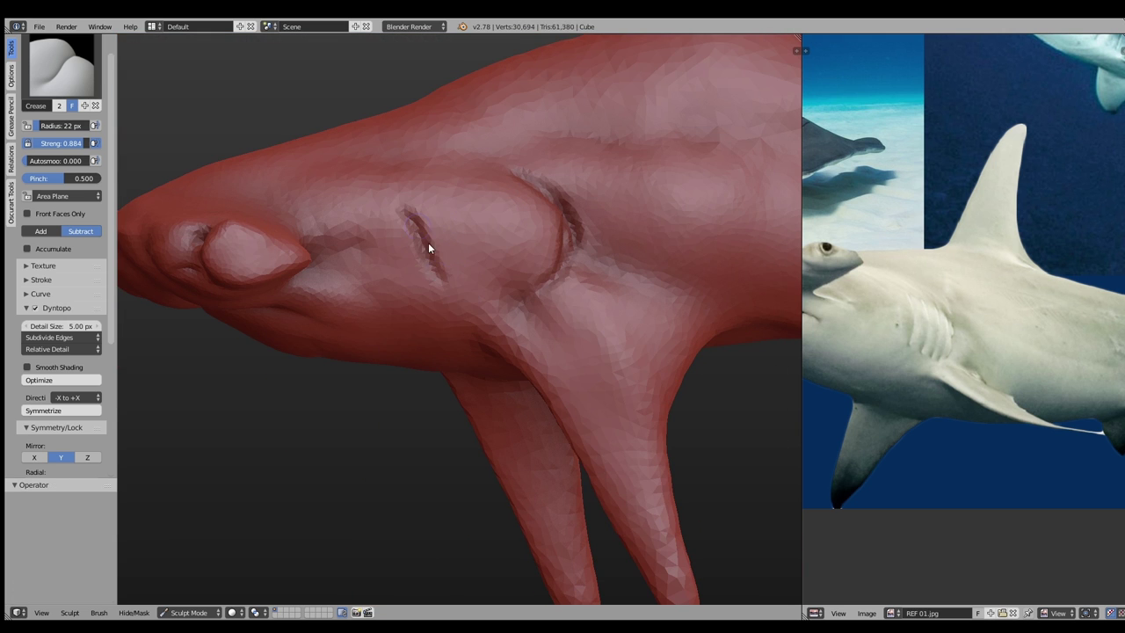
Sketch gill-slit lines on the reference photo and carve the first three gill slits
left_click_drag(928, 303, 933, 356)
left_click_drag(938, 307, 944, 360)
left_click_drag(951, 316, 955, 356)
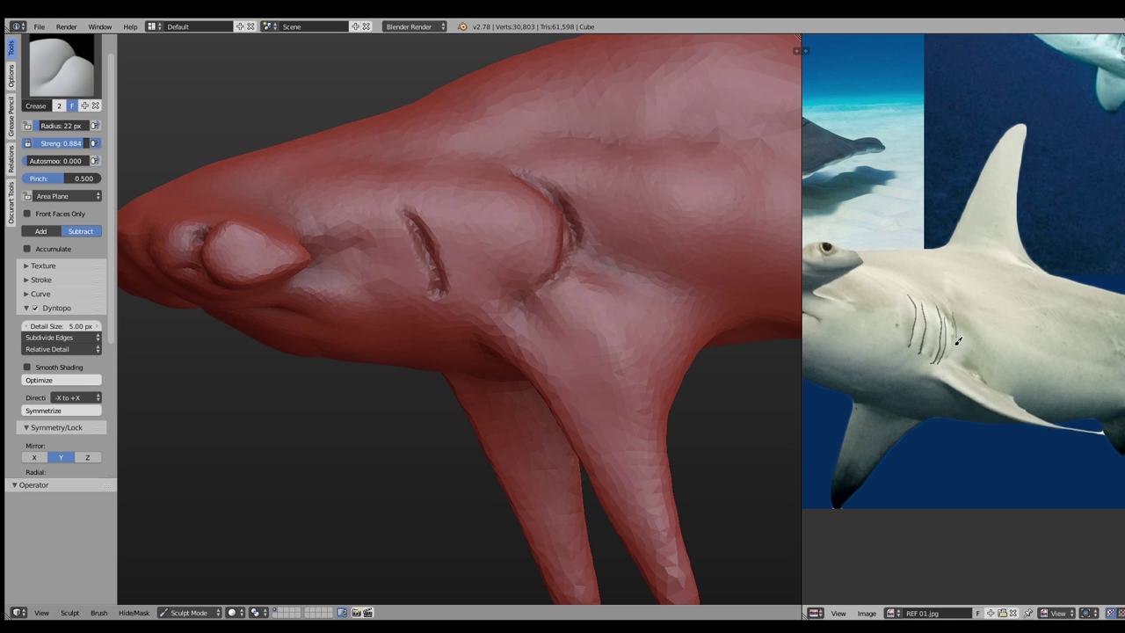
left_click_drag(501, 209, 523, 281)
mouse_move(448, 201)
left_mouse_down()
mouse_move(479, 295)
mouse_move(496, 276)
left_mouse_up()
middle_click_drag(476, 279, 505, 263)
Deepen the gill slits, including the leftmost one, with a 38 px Crease brush
mouse_move(936, 331)
middle_mouse_down()
mouse_move(820, 371)
mouse_move(828, 361)
middle_mouse_up()
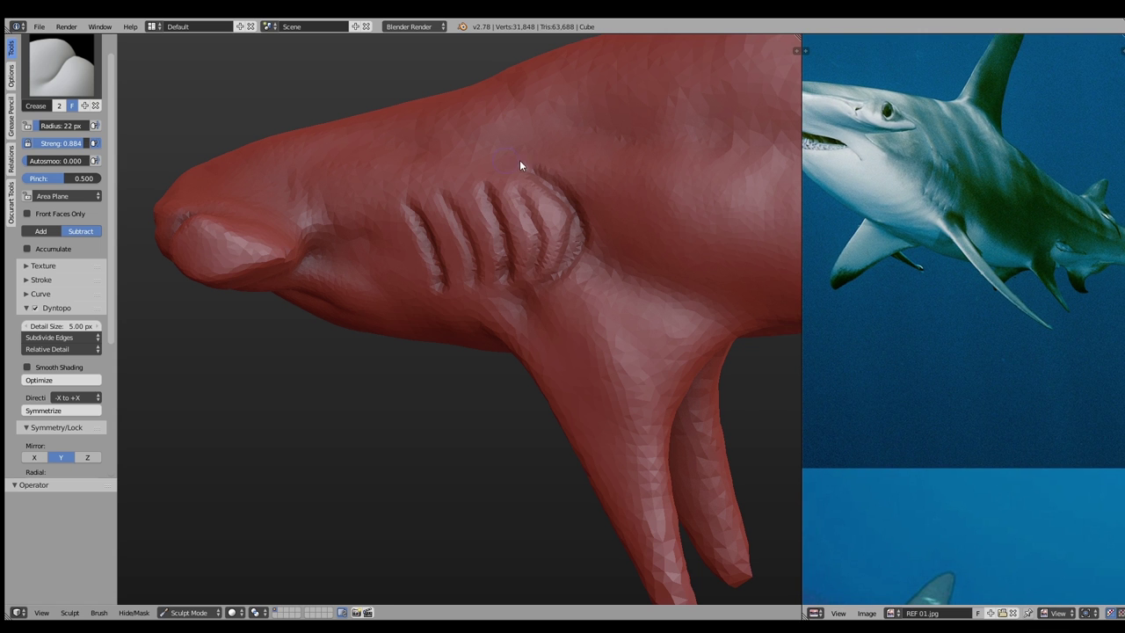
key("f")
left_click(513, 156)
scroll(523, 211, "up", 3)
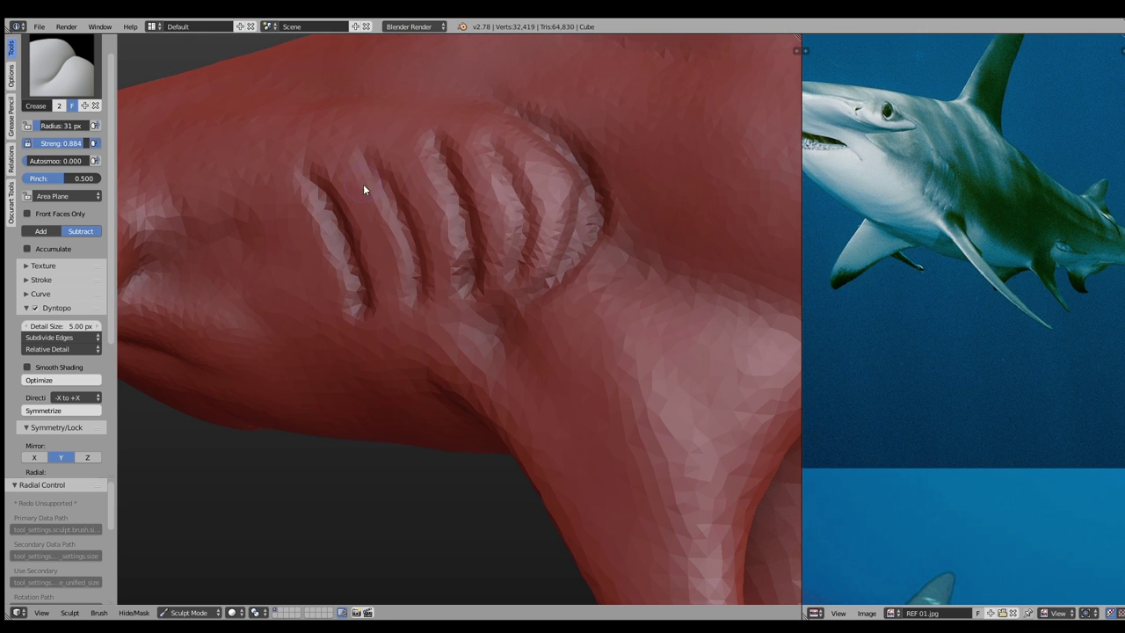
left_click_drag(364, 188, 424, 211)
left_click_drag(487, 163, 519, 281)
left_click_drag(541, 174, 572, 248)
left_click_drag(553, 154, 576, 286)
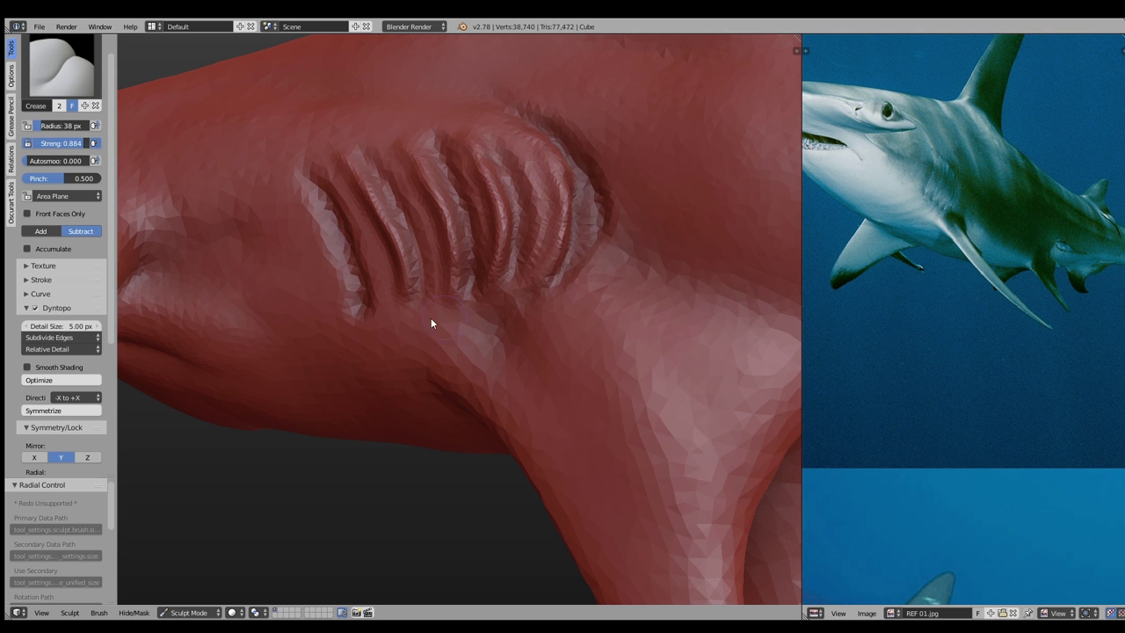
left_click_drag(303, 211, 356, 314)
Flatten the ridges between the gill slits, pinch their edges, and deepen the second slit
key("shift+t")
mouse_move(378, 167)
left_mouse_down()
mouse_move(367, 262)
mouse_move(487, 180)
mouse_move(296, 196)
left_mouse_up()
key("p")
mouse_move(341, 234)
left_mouse_down()
mouse_move(366, 302)
mouse_move(378, 207)
left_mouse_up()
key("shift+c")
left_click_drag(362, 167, 401, 278)
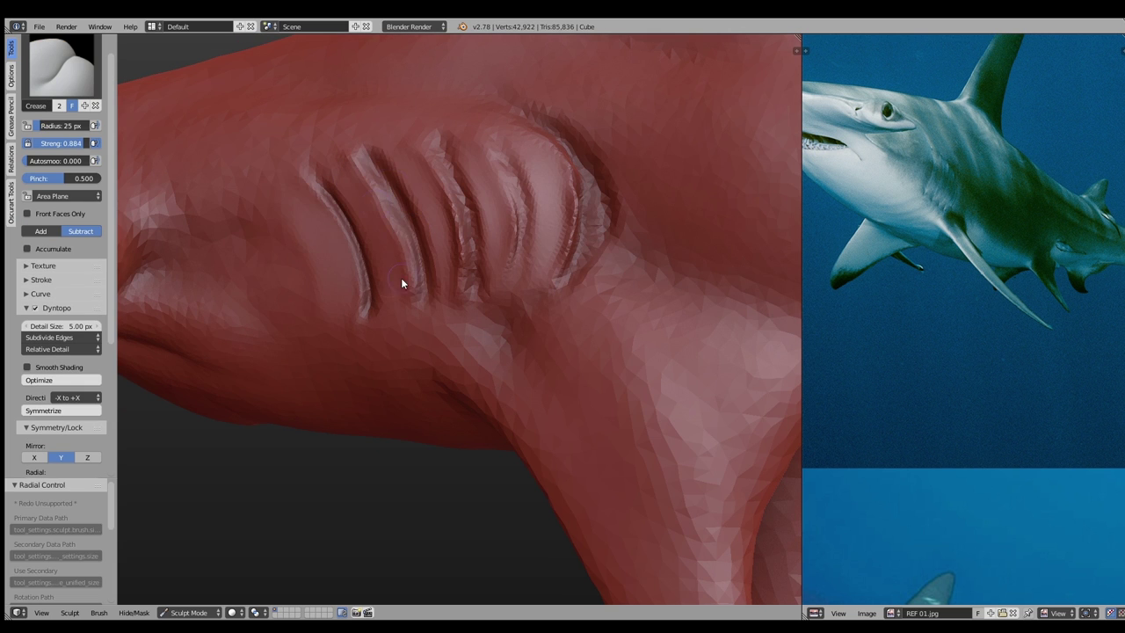
Build up and reshape the surface around the gills with Clay Strips
key("c")
left_click_drag(399, 192, 376, 161)
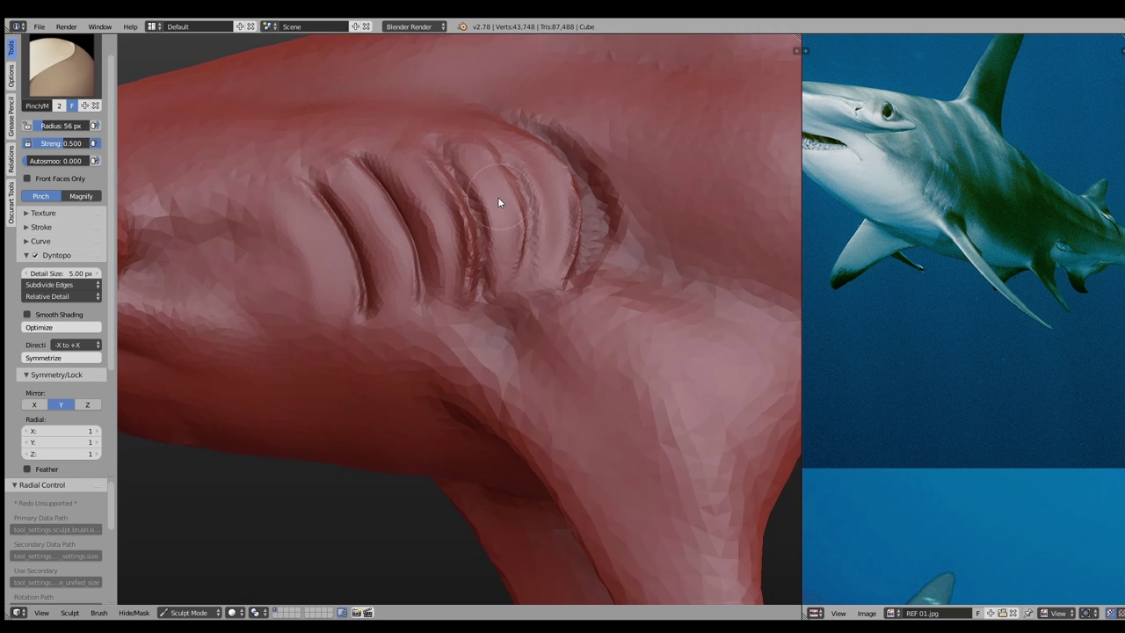
middle_click_drag(376, 161, 497, 197)
mouse_move(402, 180)
left_mouse_down()
mouse_move(406, 226)
mouse_move(459, 170)
mouse_move(505, 214)
mouse_move(538, 272)
mouse_move(398, 209)
left_mouse_up()
Smooth the gill slit edges with an enlarged Smooth brush
key("shift+c")
key("p")
key("shift+c")
key("f")
left_click(508, 161)
key("s")
key("f")
left_click(480, 263)
mouse_move(480, 269)
left_mouse_down()
mouse_move(303, 171)
mouse_move(515, 325)
left_mouse_up()
Extend the four gill slits downward along the flank
key("shift+c")
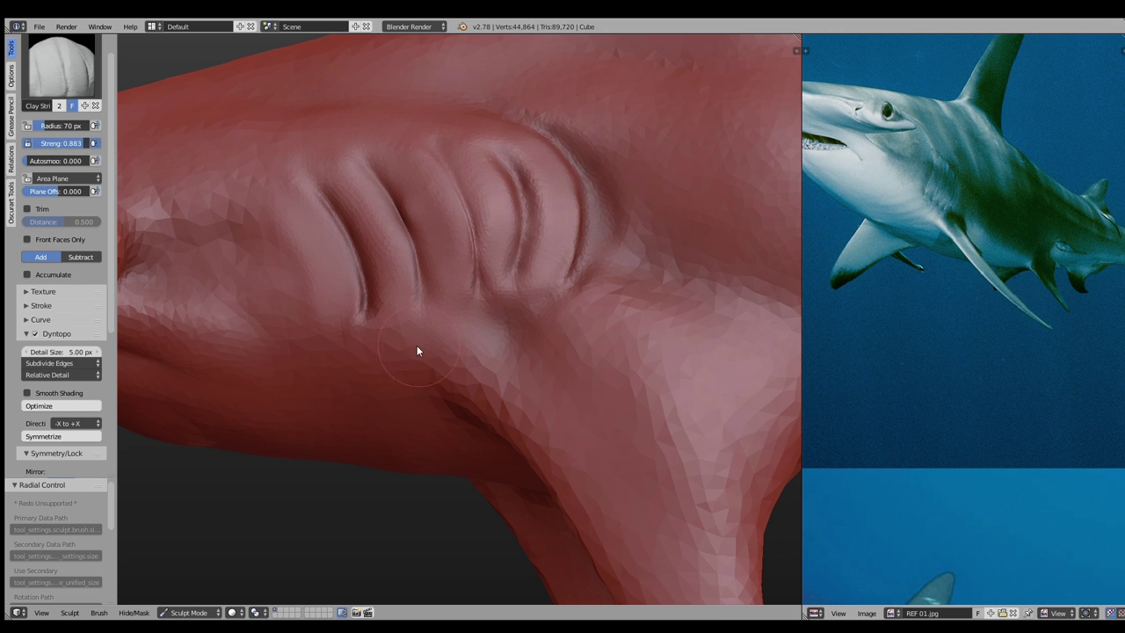
left_click_drag(362, 318, 374, 357)
left_click_drag(422, 299, 427, 340)
left_click_drag(464, 327, 474, 366)
left_click_drag(479, 308, 506, 305)
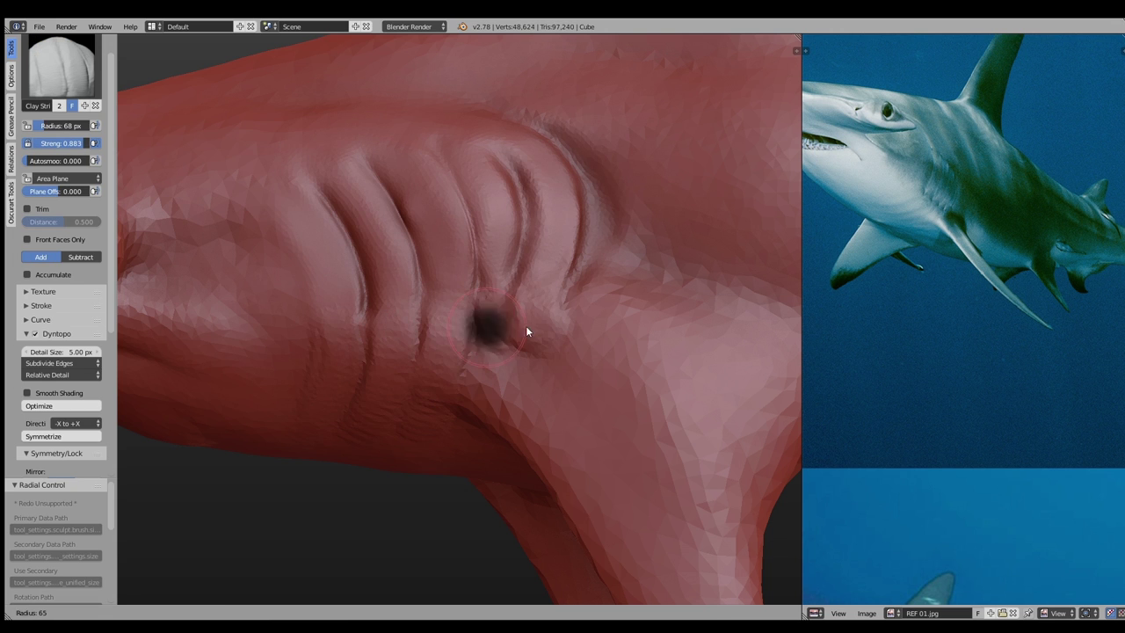
Deepen all the gill grooves with the Crease brush, narrowing it to 30 px
key("shift+c")
key("f")
left_click_drag(530, 182, 534, 264)
left_click_drag(474, 163, 479, 281)
left_click_drag(386, 171, 420, 281)
left_click_drag(330, 212, 363, 252)
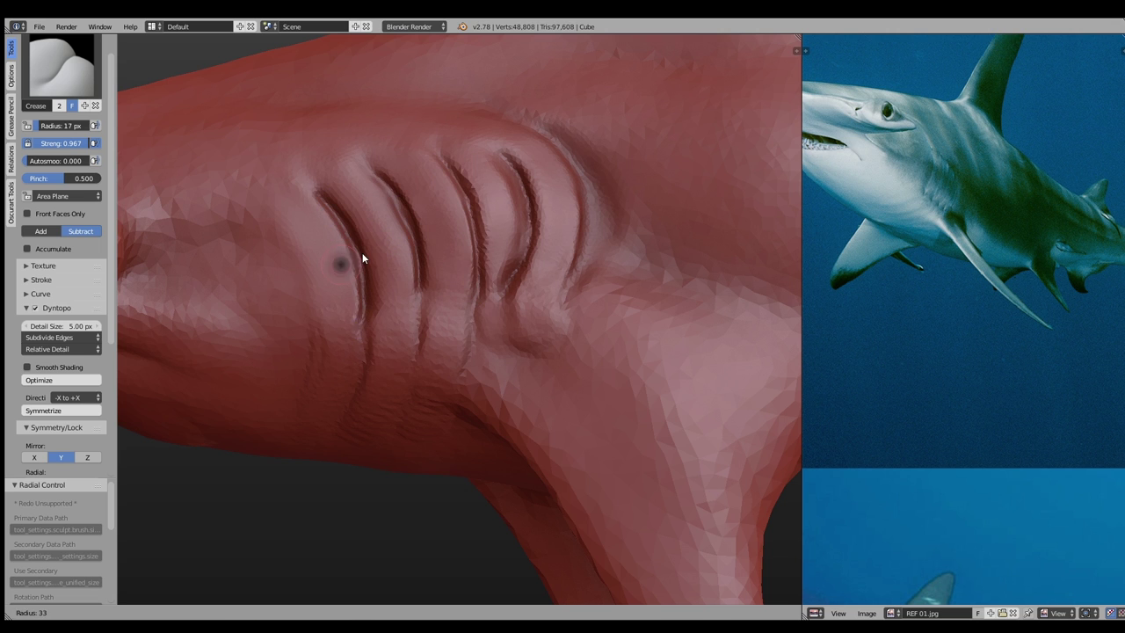
key("f")
Pinch the gill grooves into sharp edges with an enlarged Pinch brush
key("f")
left_click(374, 264)
mouse_move(429, 152)
left_mouse_down()
mouse_move(463, 231)
mouse_move(503, 250)
left_mouse_up()
left_click_drag(563, 224, 530, 334)
left_click_drag(320, 198, 328, 307)
key("f")
left_click(345, 227)
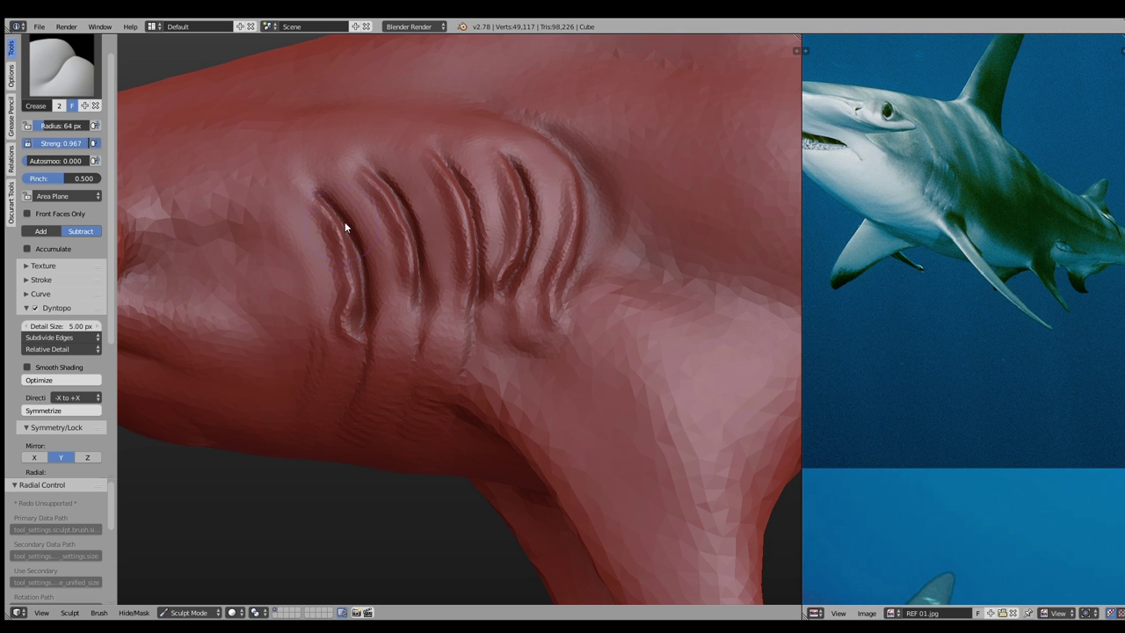
key("p")
mouse_move(335, 213)
left_mouse_down()
mouse_move(408, 293)
mouse_move(538, 177)
mouse_move(553, 314)
mouse_move(434, 306)
mouse_move(370, 229)
left_mouse_up()
Pinch the gill slits tighter
scroll(349, 363, "down", 4)
key("f")
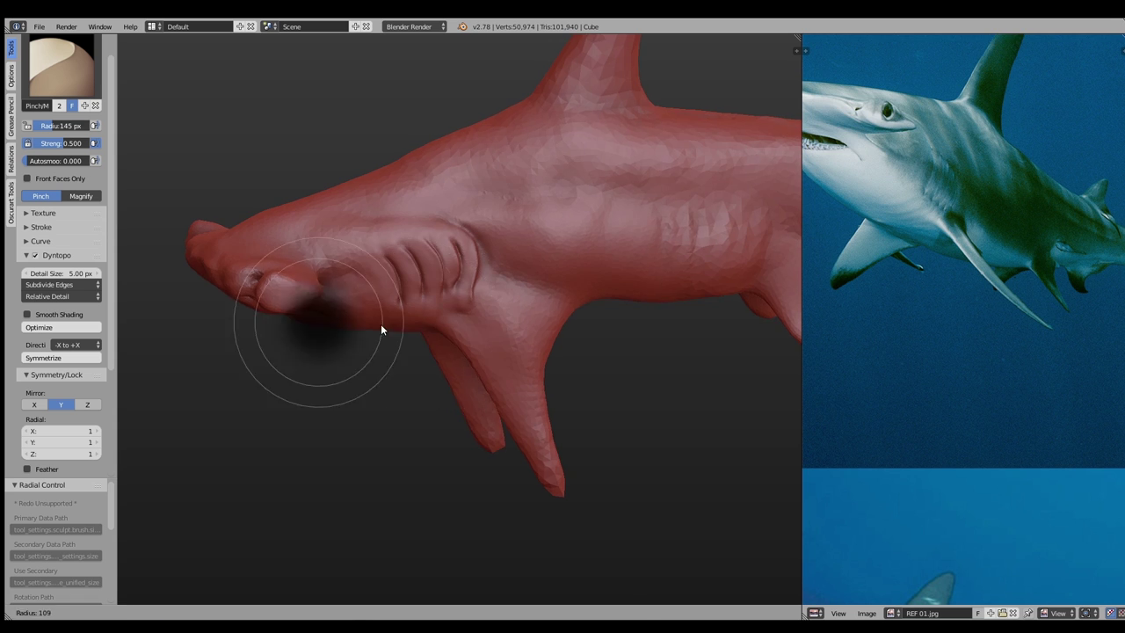
left_click(404, 320)
scroll(963, 325, "down", 2)
scroll(964, 325, "down", 1)
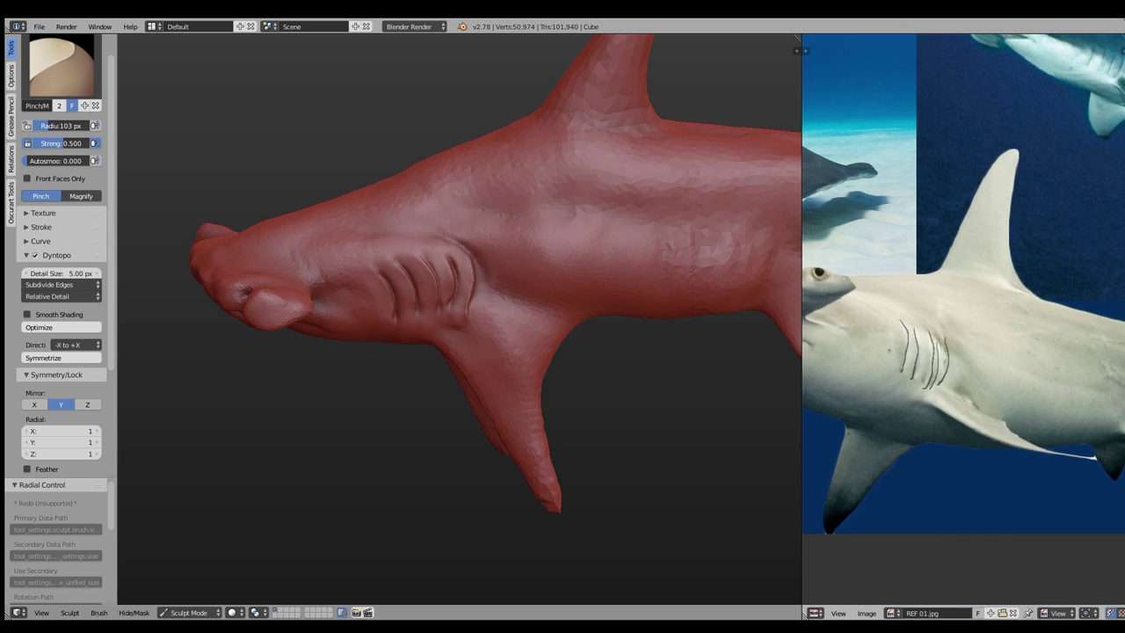
middle_click_drag(545, 240, 542, 228)
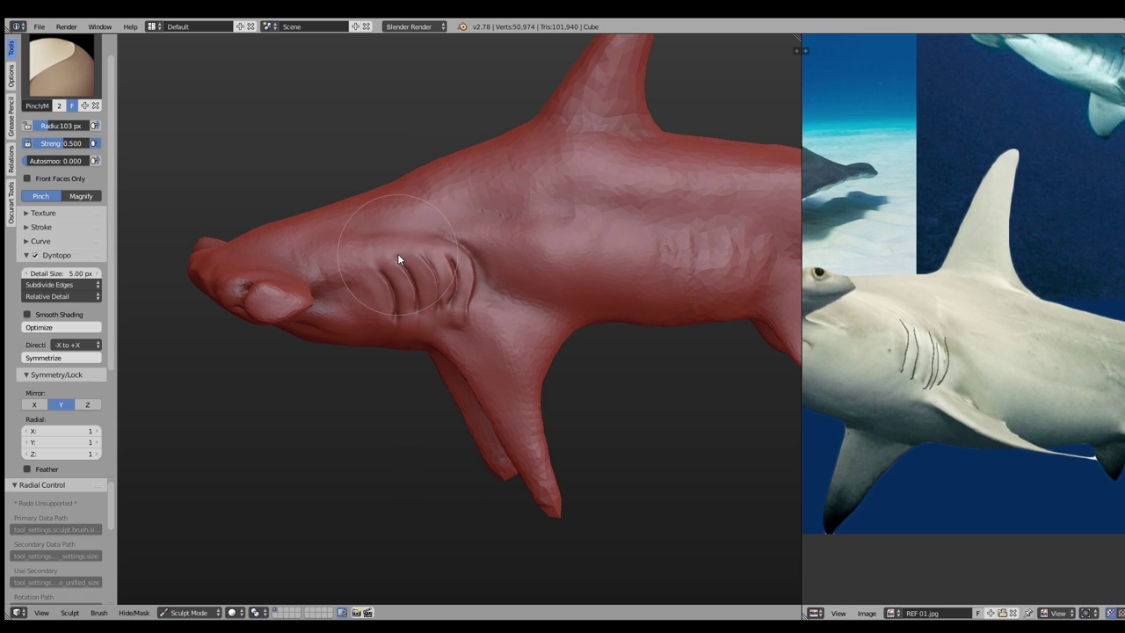
Switch to Snake Hook, turn off dynamic topology with Ctrl+D, and enlarge the brush
key("k")
scroll(437, 258, "down", 2)
middle_click_drag(437, 253, 399, 284)
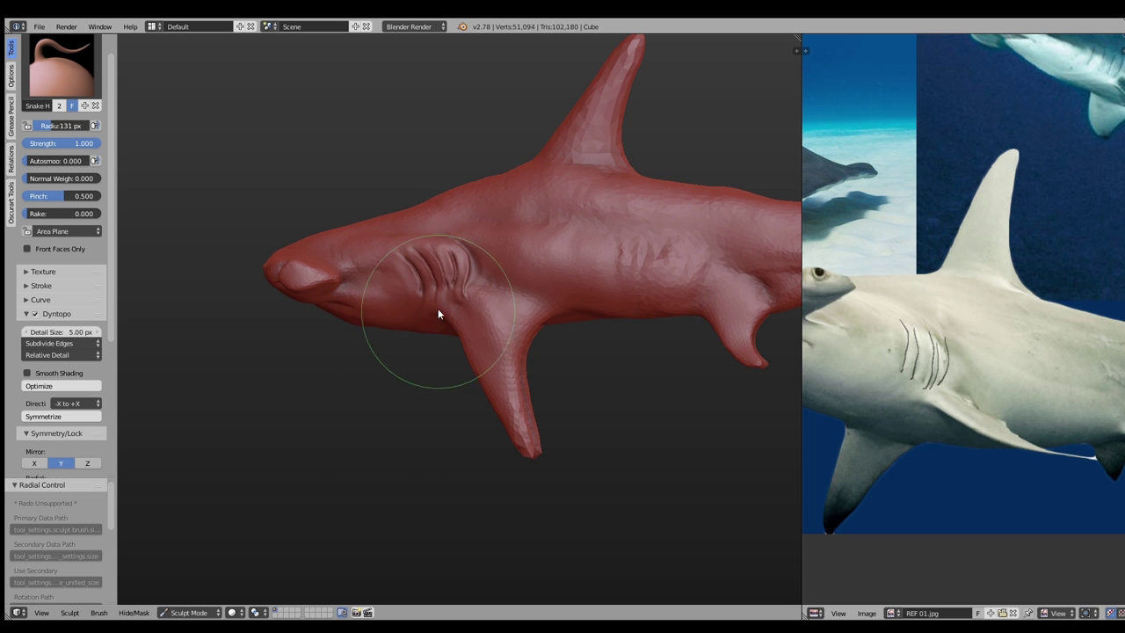
key("ctrl+d")
key("f")
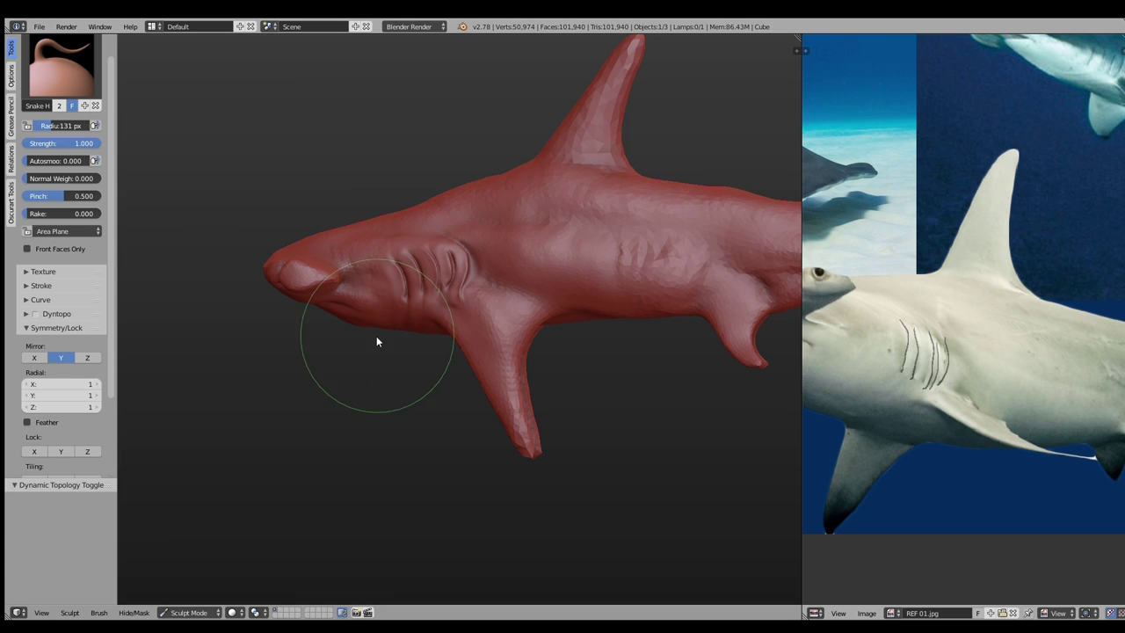
left_click(447, 325)
key("f")
left_click(447, 325)
mouse_move(447, 325)
middle_mouse_down()
mouse_move(420, 305)
mouse_move(572, 357)
mouse_move(608, 309)
mouse_move(400, 324)
mouse_move(405, 360)
middle_mouse_up()
Set up the Flatten brush at 81 px and view the shark from below and front
key("f")
left_click(402, 352)
key("shift+t")
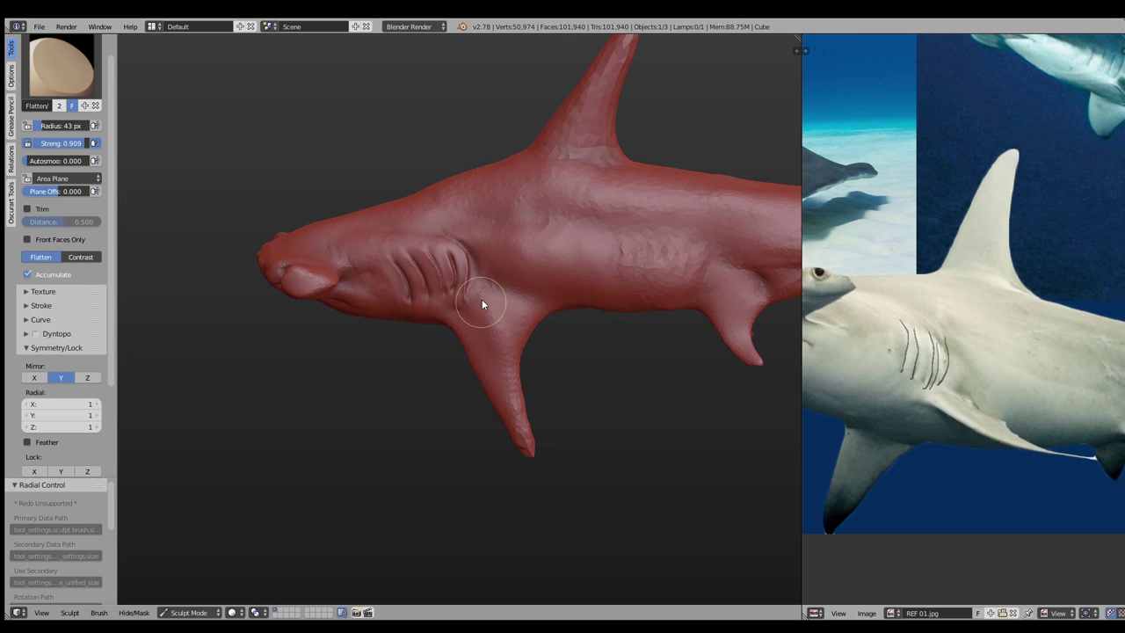
key("f")
left_click(384, 239)
mouse_move(384, 239)
middle_mouse_down()
mouse_move(458, 256)
mouse_move(457, 314)
mouse_move(534, 326)
mouse_move(566, 282)
mouse_move(633, 319)
middle_mouse_up()
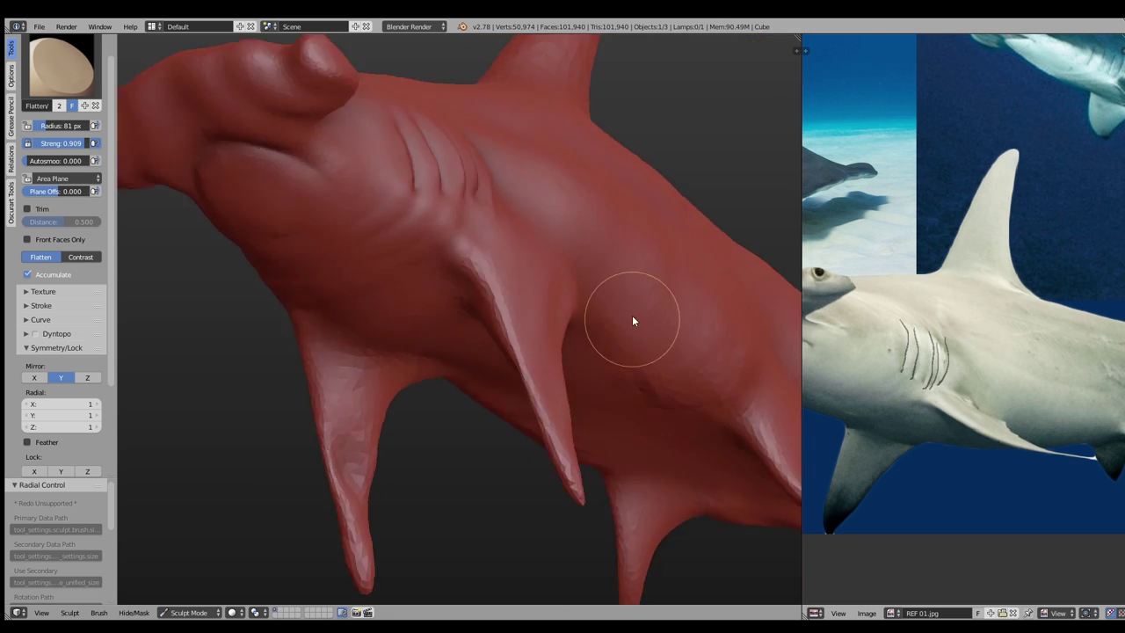
scroll(633, 319, "up", 3)
Resize the Clay Strips and Inflate brushes, then turn dynamic topology back on
key("c")
key("f")
left_click(548, 379)
scroll(573, 356, "down", 2)
key("i")
key("f")
left_click(582, 388)
left_click(35, 272)
Resize the brush to about 135 px, smooth-shade the mesh and inflate the pectoral fin tip
key("f")
left_click(433, 392)
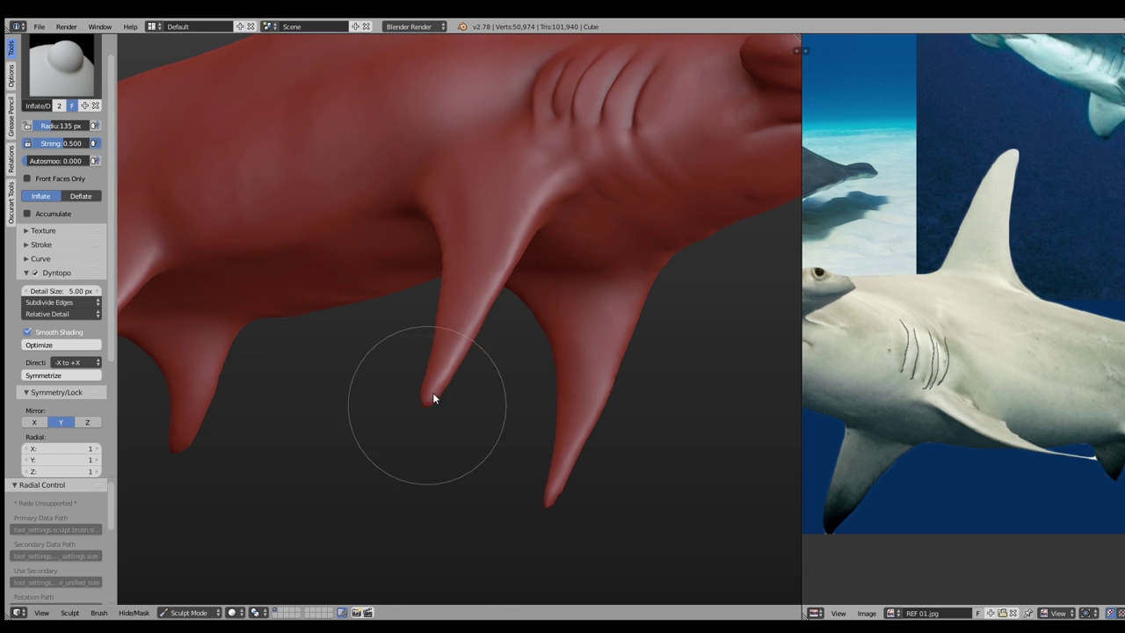
left_click(565, 307)
Switch the reference image to the REF 02.jpg drawing
middle_click_drag(967, 307, 903, 293)
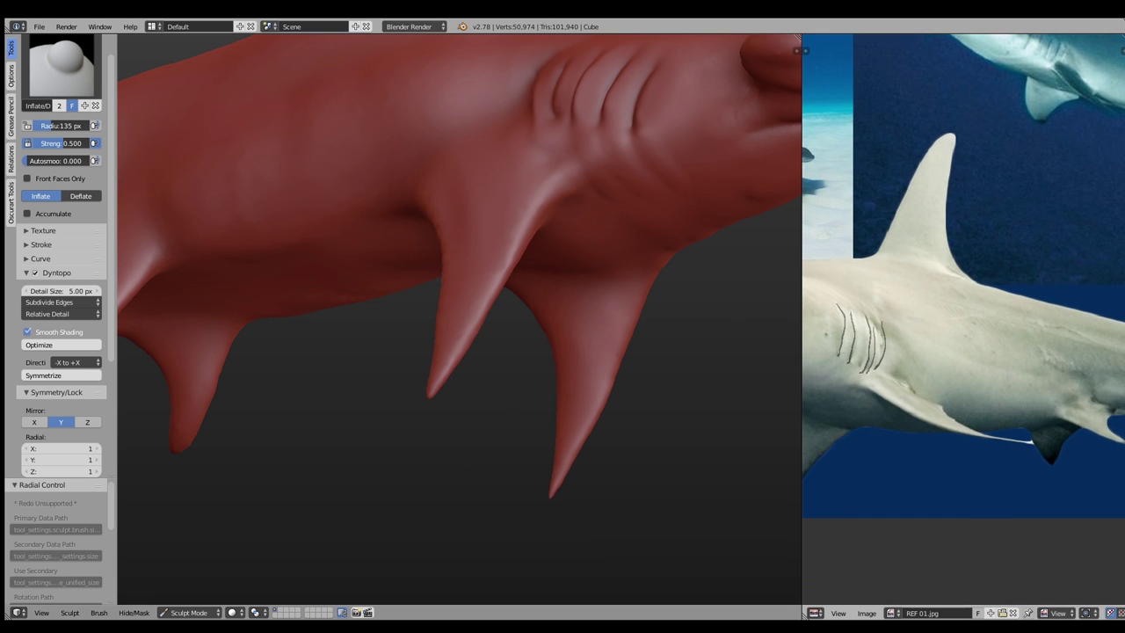
left_click(893, 613)
left_click(958, 475)
scroll(930, 336, "up", 3)
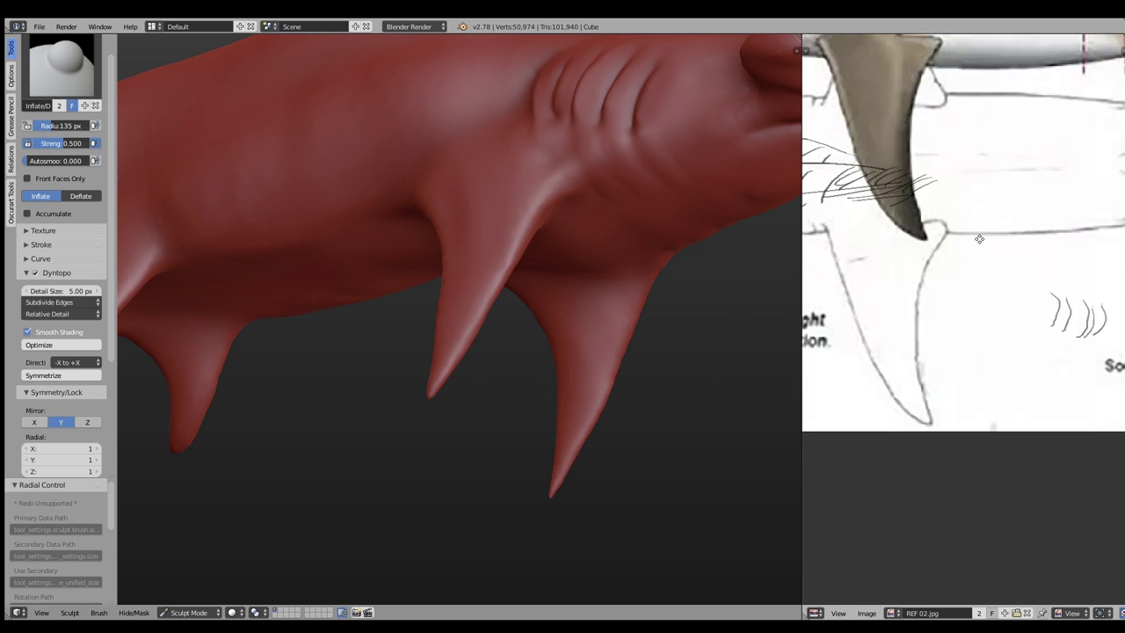
Crease the fin root with smooth shading off and set detail refinement to Subdivide Collapse
key("shift+c")
middle_click_drag(476, 72, 443, 227)
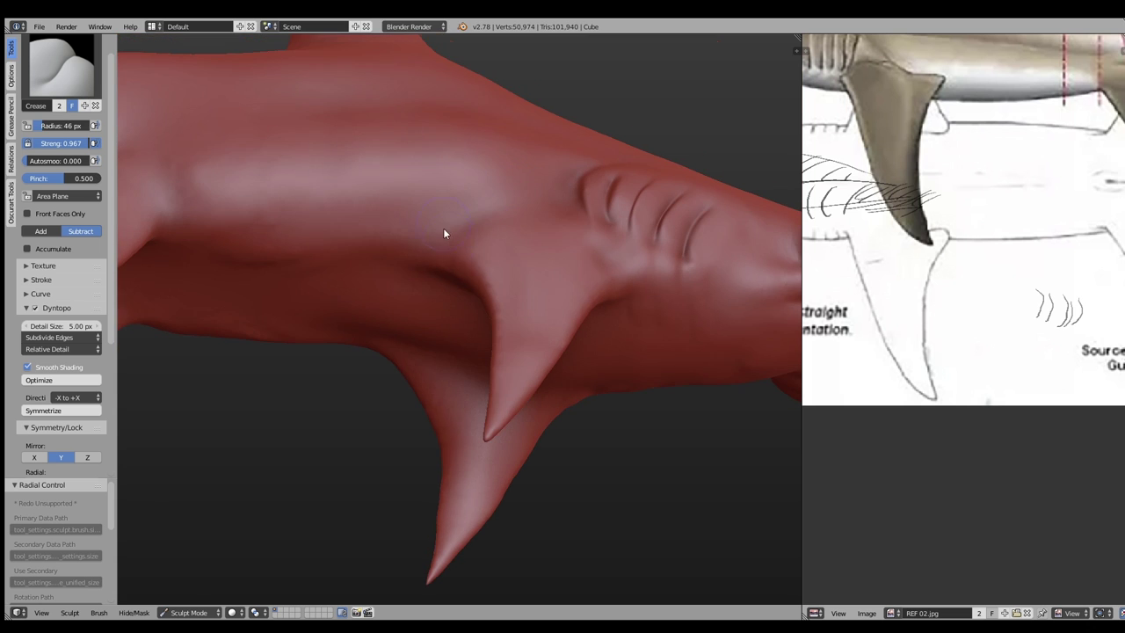
left_click(29, 368)
mouse_move(548, 205)
middle_mouse_down()
mouse_move(414, 294)
mouse_move(474, 219)
mouse_move(413, 264)
middle_mouse_up()
left_click(61, 338)
left_click(70, 326)
Build up clay strips at the fin root with the brush at full strength
key("c")
scroll(453, 218, "up", 3)
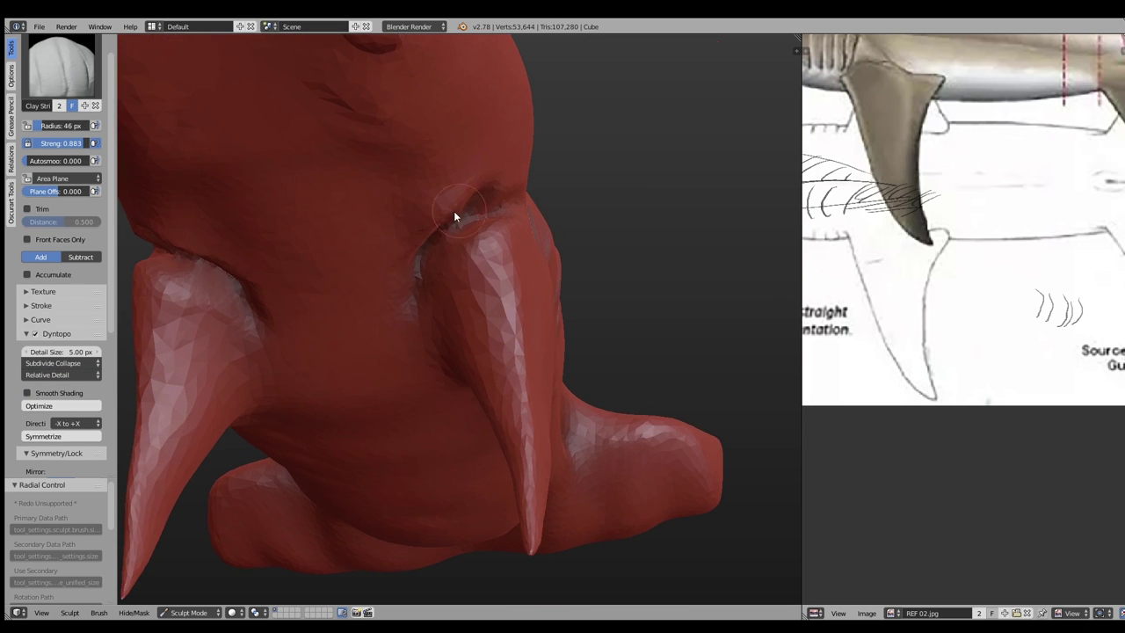
middle_click_drag(454, 219, 433, 227)
key("f")
left_click(502, 188)
left_click_drag(502, 189, 434, 251)
mouse_move(434, 251)
middle_mouse_down()
mouse_move(372, 234)
mouse_move(514, 212)
middle_mouse_up()
Carve a crease along the fin, then add more clay at its root
key("shift+c")
left_click_drag(524, 264, 510, 392)
mouse_move(510, 392)
middle_mouse_down()
mouse_move(535, 254)
mouse_move(605, 212)
mouse_move(505, 231)
middle_mouse_up()
key("c")
left_click_drag(505, 230, 504, 242)
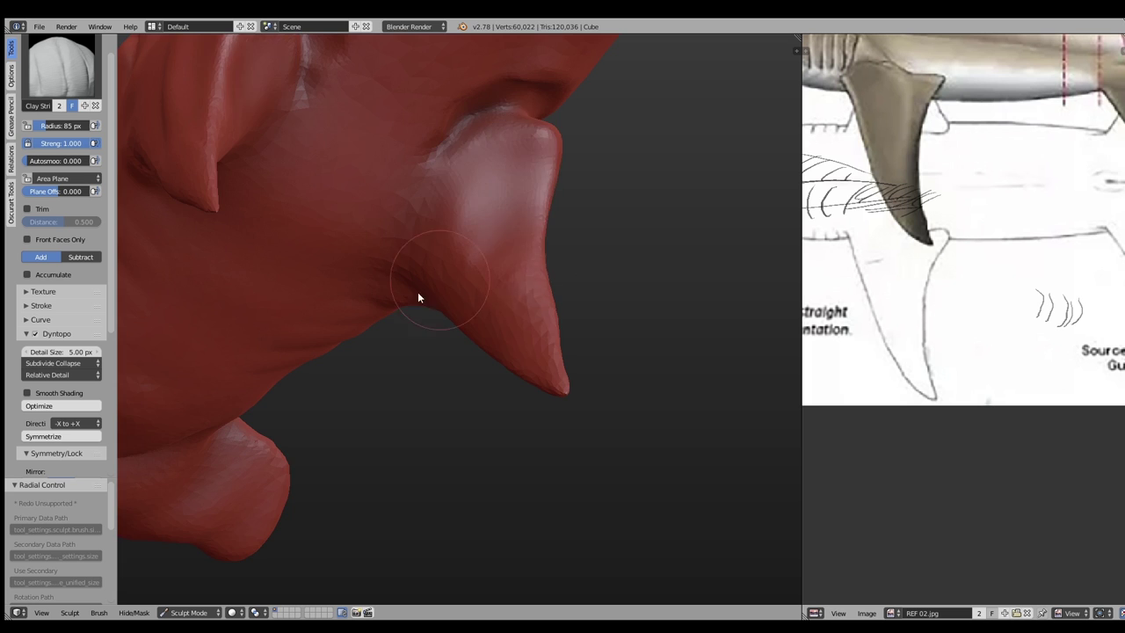
middle_click_drag(418, 292, 477, 158)
mouse_move(477, 158)
left_mouse_down()
mouse_move(444, 211)
mouse_move(491, 173)
left_mouse_up()
Add mirrored clay to both pectoral fin roots
mouse_move(543, 399)
middle_mouse_down()
mouse_move(447, 350)
mouse_move(547, 196)
middle_mouse_up()
mouse_move(547, 196)
left_mouse_down()
mouse_move(533, 338)
mouse_move(547, 247)
left_mouse_up()
mouse_move(547, 248)
middle_mouse_down()
mouse_move(538, 268)
mouse_move(513, 231)
middle_mouse_up()
mouse_move(513, 231)
left_mouse_down()
mouse_move(510, 264)
mouse_move(522, 243)
left_mouse_up()
mouse_move(523, 244)
middle_mouse_down()
mouse_move(522, 276)
mouse_move(507, 255)
middle_mouse_up()
Pull the fin root into shape with Snake Hook and set detail refinement to Collapse Edges
key("k")
left_click_drag(508, 255, 474, 309)
left_click(57, 343)
left_click(62, 318)
middle_click_drag(483, 280, 454, 303)
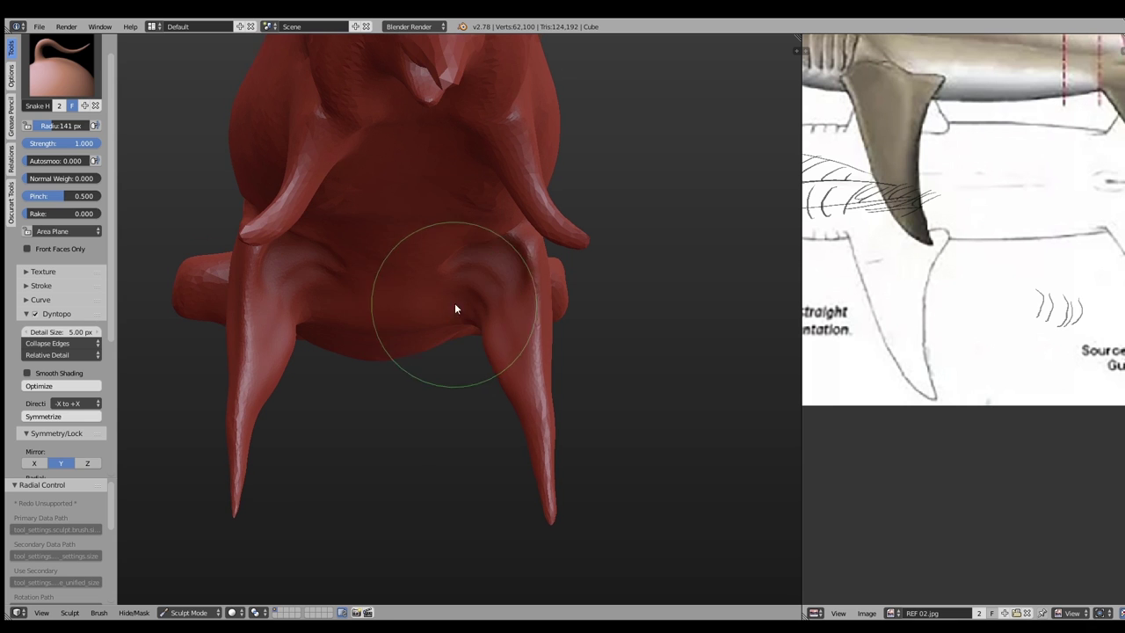
Resculpt the belly between the fins with a smaller Clay Strips brush and reposition the reference
key("c")
key("f")
left_click(431, 290)
left_click_drag(463, 268, 448, 238)
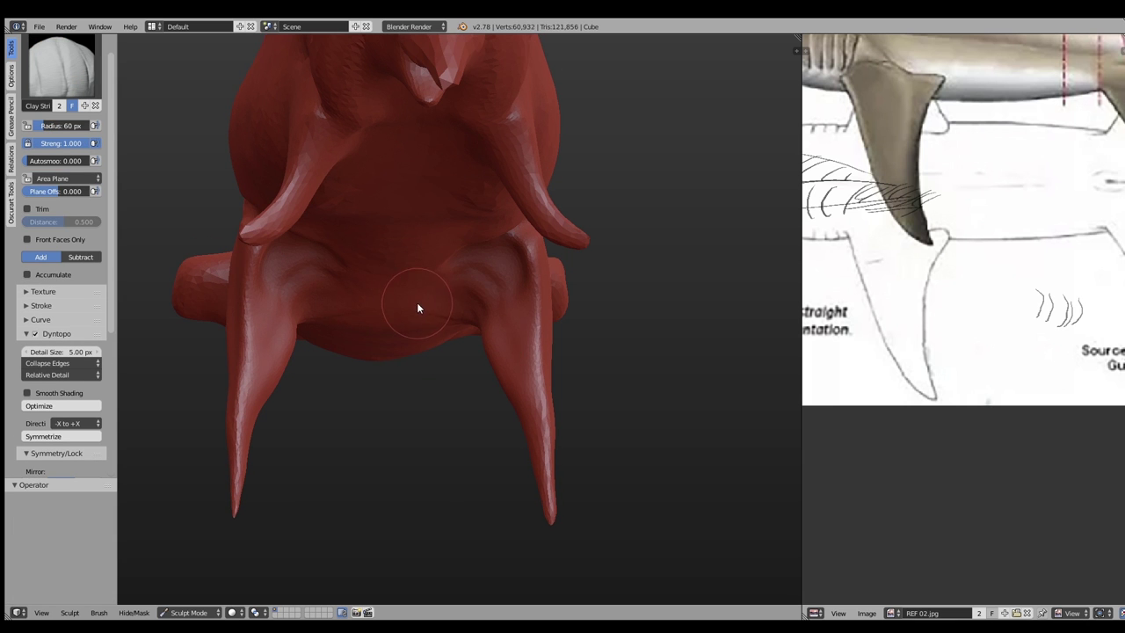
mouse_move(469, 291)
middle_mouse_down()
mouse_move(697, 243)
mouse_move(773, 264)
middle_mouse_up()
scroll(958, 246, "down", 2)
middle_click_drag(958, 246, 958, 246)
scroll(958, 246, "up", 2)
mouse_move(615, 307)
middle_mouse_down()
mouse_move(440, 377)
mouse_move(451, 337)
mouse_move(431, 259)
middle_mouse_up()
Shrink the brush and set detail refinement to Subdivide Edges
key("f")
left_click(439, 377)
left_click(56, 363)
left_click(49, 349)
key("shift+c")
Carve a crease near the fin root and pinch it with a 42 px brush
scroll(431, 259, "up", 2)
left_click_drag(457, 252, 510, 222)
mouse_move(510, 222)
middle_mouse_down()
mouse_move(515, 258)
mouse_move(535, 206)
middle_mouse_up()
key("f")
left_click(549, 246)
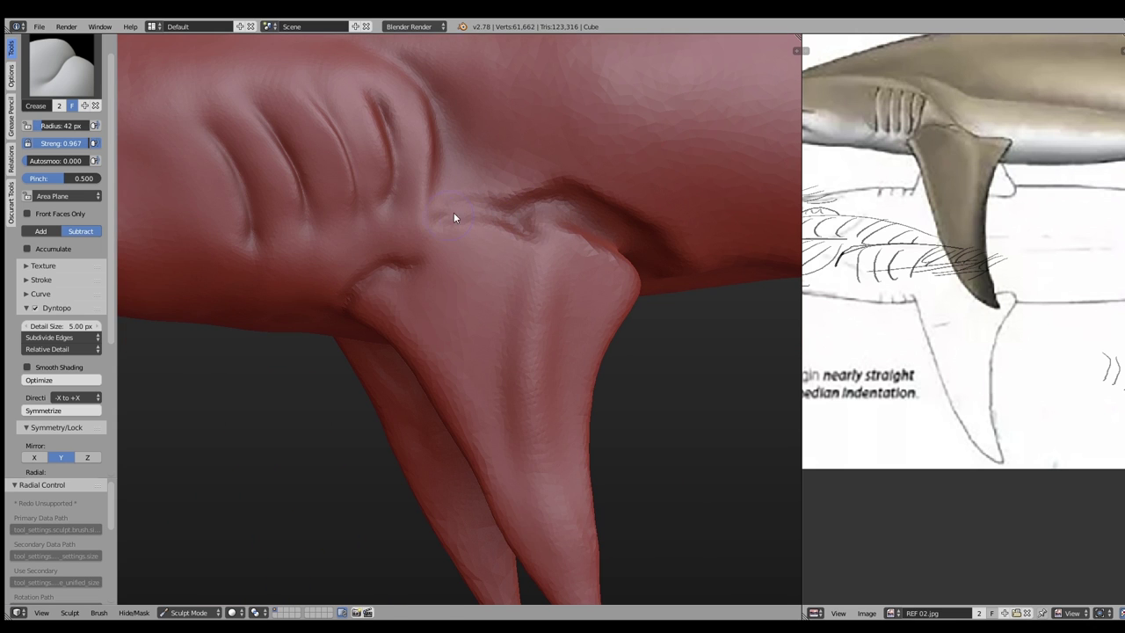
key("p")
left_click_drag(423, 217, 506, 207)
From the shark's opposite side, add small clay strokes to the fin
scroll(506, 207, "down", 5)
mouse_move(506, 206)
middle_mouse_down()
mouse_move(591, 324)
mouse_move(477, 344)
middle_mouse_up()
left_click_drag(477, 344, 439, 349)
middle_click_drag(439, 349, 438, 363)
key("shift+c")
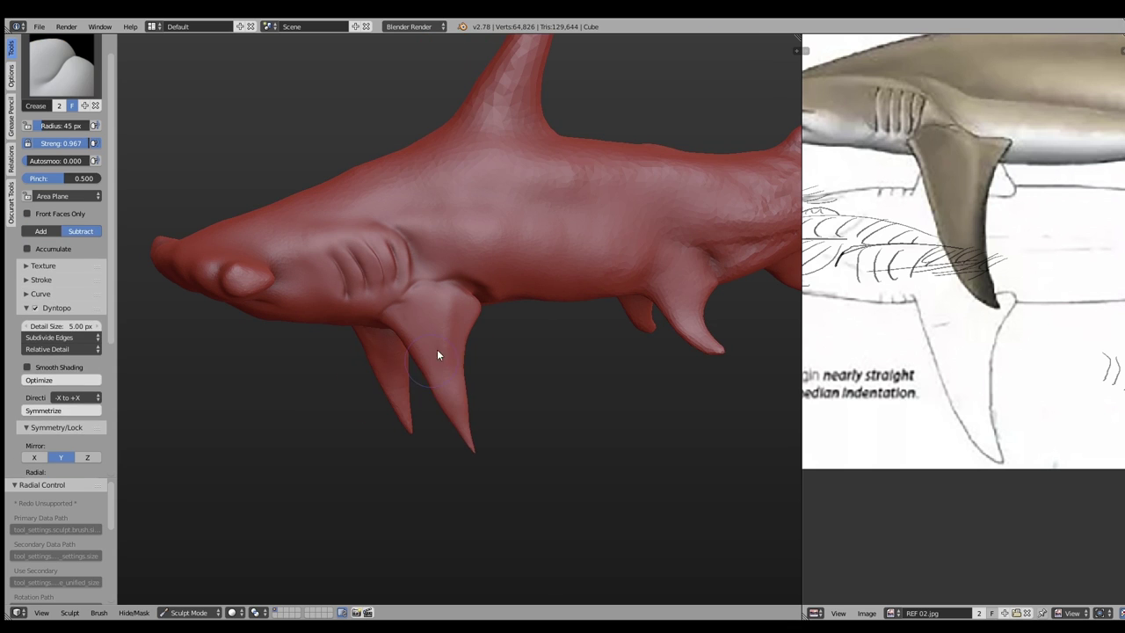
key("c")
left_click_drag(391, 369, 412, 343)
Flatten the body surface next to the fin
mouse_move(439, 374)
middle_mouse_down()
mouse_move(590, 324)
mouse_move(394, 345)
middle_mouse_up()
key("shift+t")
left_click_drag(378, 320, 387, 387)
middle_click_drag(993, 228, 879, 264)
mouse_move(527, 308)
middle_mouse_down()
mouse_move(356, 304)
mouse_move(726, 262)
mouse_move(528, 264)
mouse_move(383, 202)
middle_mouse_up()
Snap to the numpad side view and show the view properties sidebar
key("KP_1")
key("n")
mouse_move(456, 207)
middle_mouse_down()
mouse_move(516, 290)
mouse_move(690, 358)
mouse_move(376, 333)
middle_mouse_up()
Sculpt a long clay ridge along the flank, then smooth it away
key("shift+c")
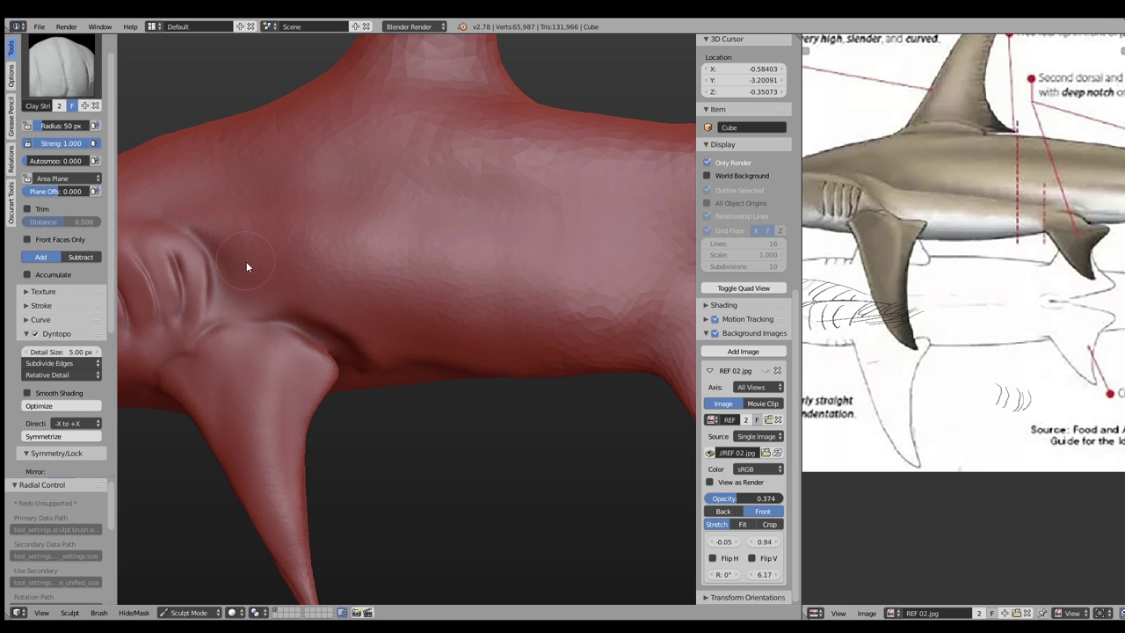
middle_click_drag(339, 258, 284, 242)
left_click_drag(284, 243, 571, 268)
mouse_move(219, 163)
left_mouse_down("shift")
mouse_move(610, 231)
mouse_move(199, 160)
left_mouse_up("shift")
key("f")
left_click(211, 274)
Raise the Dyntopo detail size to 6.20 px with Subdivide Collapse refinement
scroll(58, 363, "down", 1, "ctrl")
left_click_drag(58, 351, 75, 352)
key("f")
left_click(399, 189)
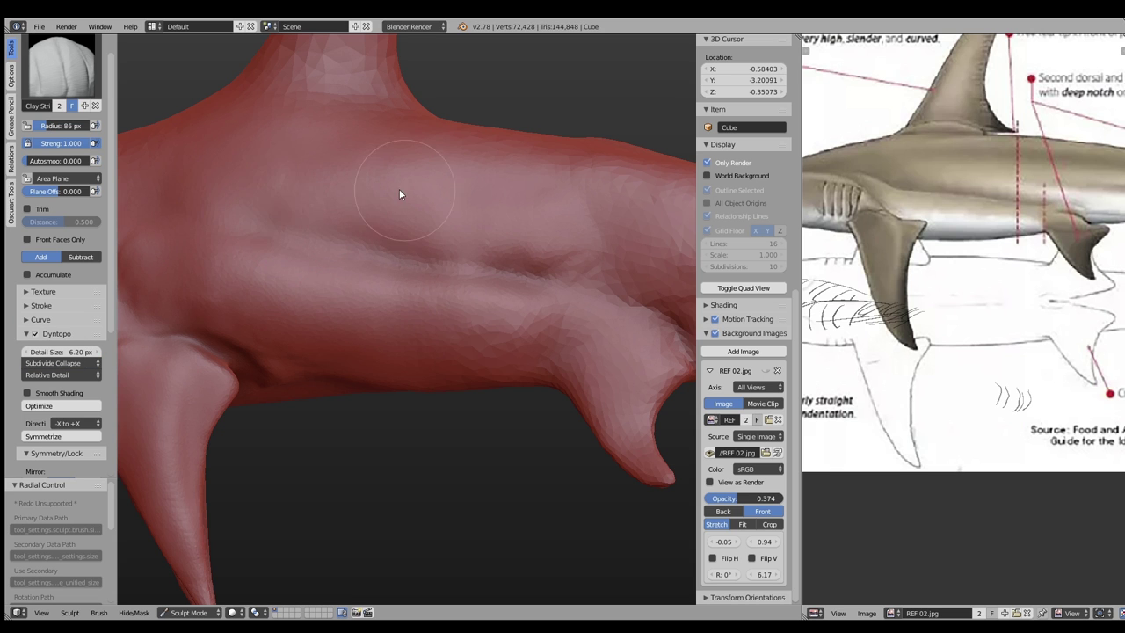
Carve a crease at the dorsal fin base and smooth it
mouse_move(204, 149)
middle_mouse_down()
mouse_move(234, 193)
mouse_move(374, 158)
mouse_move(499, 178)
mouse_move(505, 109)
middle_mouse_up()
key("f")
left_click(357, 153)
key("f")
left_click(449, 186)
left_click_drag(505, 109, 581, 132)
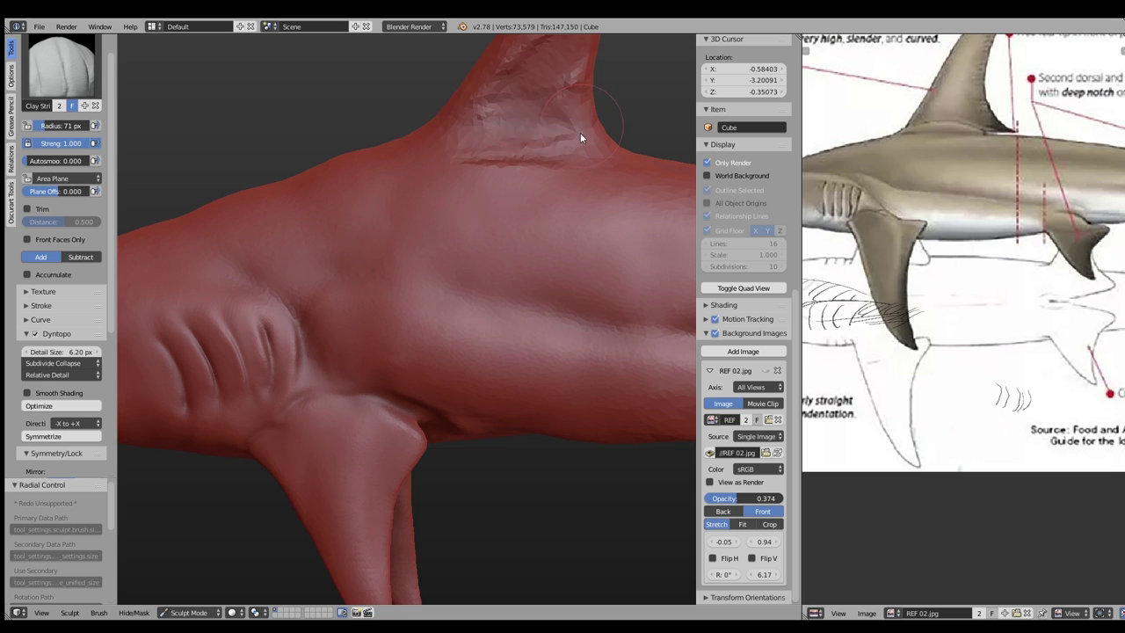
middle_click_drag(581, 133, 431, 250)
left_click_drag(431, 251, 508, 143)
Add a ridge at the dorsal fin base with a smaller brush, plus small strokes nearby
key("f")
left_click(415, 289)
mouse_move(415, 289)
middle_mouse_down()
mouse_move(554, 311)
mouse_move(394, 290)
middle_mouse_up()
left_click_drag(395, 289, 443, 302)
scroll(409, 357, "down", 3)
mouse_move(409, 357)
middle_mouse_down()
mouse_move(469, 311)
mouse_move(378, 253)
mouse_move(417, 265)
mouse_move(336, 299)
middle_mouse_up()
left_click_drag(336, 299, 336, 261)
Smooth away the scratch marks with a larger Clay Strips brush
key("shift+c")
mouse_move(369, 277)
middle_mouse_down()
mouse_move(527, 266)
mouse_move(364, 291)
middle_mouse_up()
key("c")
key("f")
left_click(264, 355)
mouse_move(264, 355)
left_mouse_down("shift")
mouse_move(459, 311)
mouse_move(342, 372)
left_mouse_up("shift")
Sculpt long grooves along the flank with a resized brush
middle_click_drag(343, 373, 407, 310)
key("f")
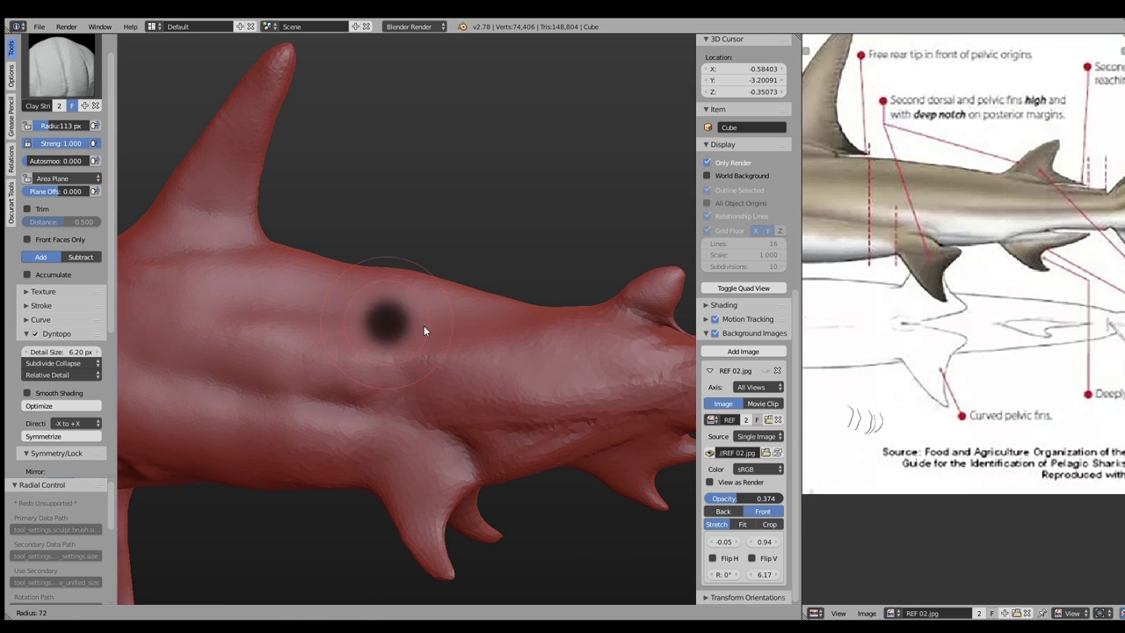
left_click(330, 334)
key("f")
left_click(569, 370)
middle_click_drag(348, 368, 524, 313)
key("f")
left_click(524, 313)
mouse_move(524, 313)
left_mouse_down()
mouse_move(265, 309)
mouse_move(407, 355)
left_mouse_up()
Set detail refinement to Subdivide Edges and bring the belly into view
key("shift+c")
scroll(312, 352, "up", 2)
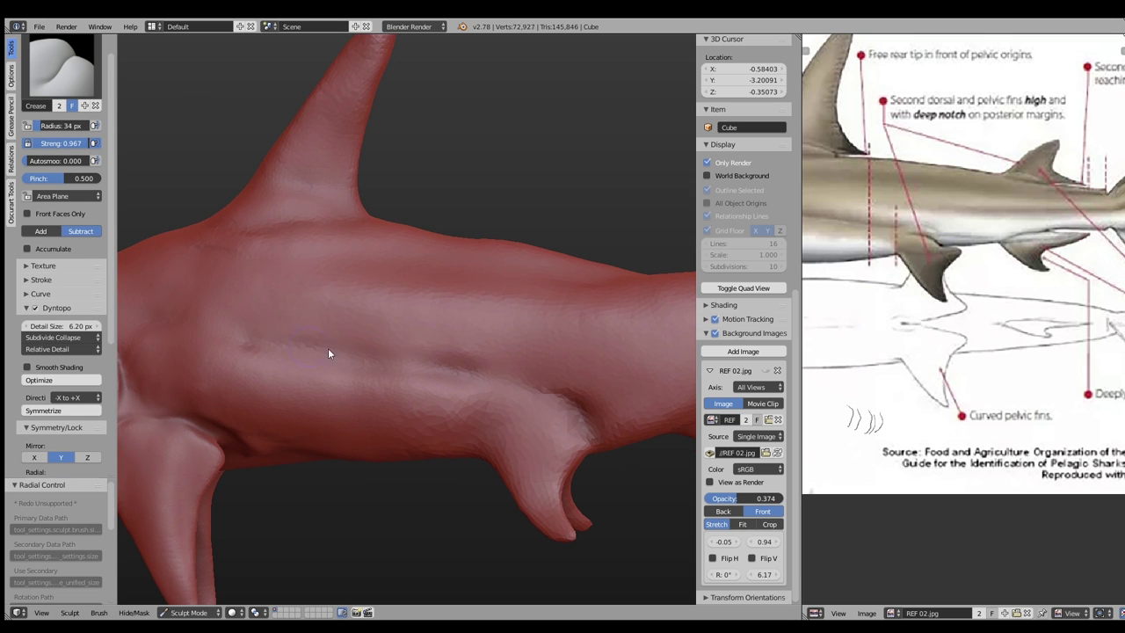
left_click(71, 339)
left_click(62, 283)
left_click_drag(338, 356, 506, 381)
middle_click_drag(506, 380, 422, 380)
Sculpt a small fin bump on the belly using Collapse Edges refinement
key("c")
mouse_move(445, 415)
middle_mouse_down()
mouse_move(411, 356)
mouse_move(478, 394)
mouse_move(515, 356)
middle_mouse_up()
left_click(61, 363)
left_click(48, 335)
mouse_move(508, 413)
middle_mouse_down()
mouse_move(498, 437)
mouse_move(506, 396)
middle_mouse_up()
mouse_move(532, 418)
left_mouse_down()
mouse_move(540, 377)
mouse_move(618, 355)
left_mouse_up()
mouse_move(618, 354)
middle_mouse_down()
mouse_move(493, 414)
mouse_move(539, 354)
middle_mouse_up()
Flatten the bump's sides and shape it into a downward spike
key("shift+t")
middle_click_drag(448, 382, 378, 344)
mouse_move(399, 344)
left_mouse_down()
mouse_move(368, 389)
mouse_move(366, 338)
left_mouse_up()
key("f")
left_click(392, 353)
mouse_move(391, 354)
middle_mouse_down()
mouse_move(367, 423)
mouse_move(331, 412)
middle_mouse_up()
Smooth the bump at the pelvic fin with the Smooth brush
key("shift+s")
scroll(417, 374, "up", 3)
left_click_drag(355, 364, 390, 368)
mouse_move(391, 369)
middle_mouse_down()
mouse_move(408, 415)
mouse_move(417, 387)
middle_mouse_up()
Try a Snake Hook curl on the fin tip, undo it, and add Clay Strips over the bump
key("k")
left_click_drag(416, 387, 451, 406)
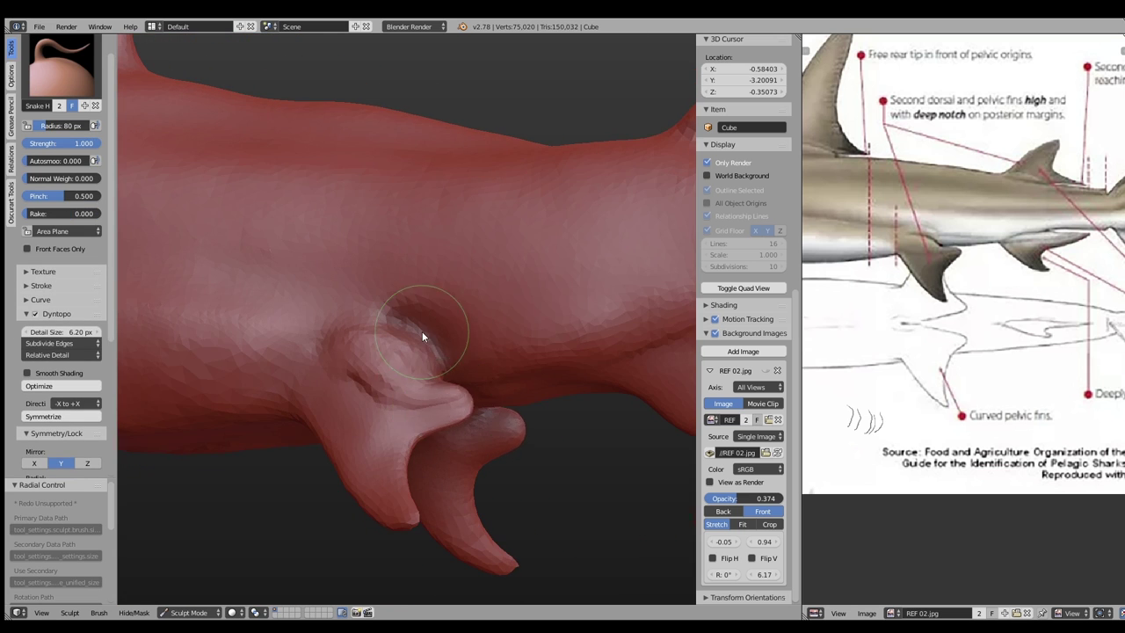
middle_click_drag(418, 330, 428, 404)
key("ctrl+z")
key("c")
left_click_drag(320, 383, 422, 394)
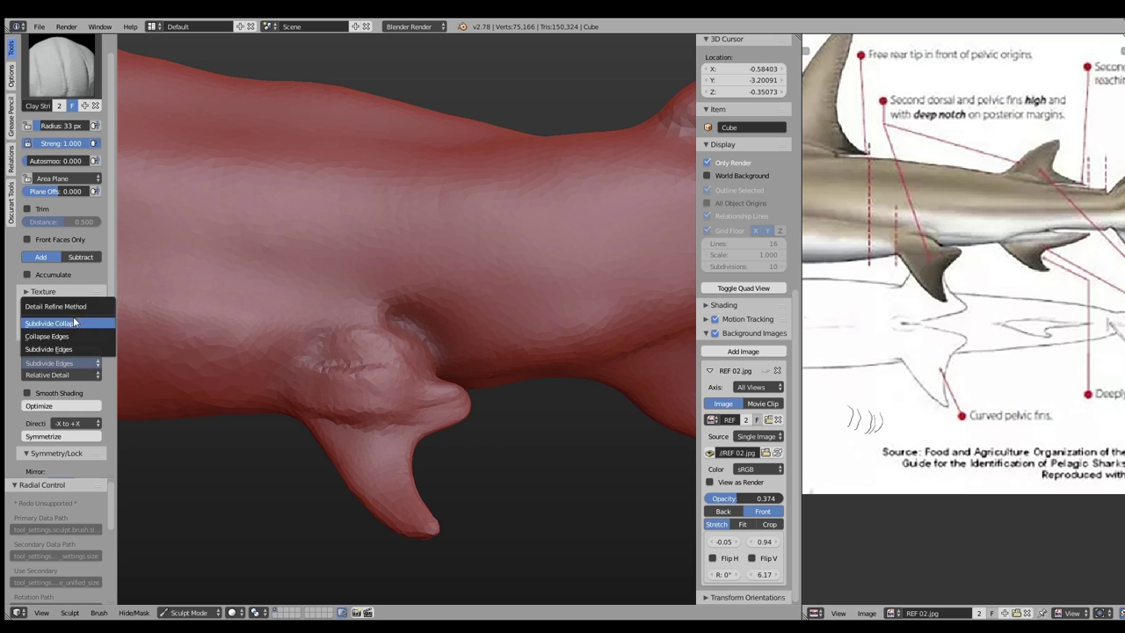
key("f")
left_click(422, 403)
Carve a crease along the bump top, then Snake Hook the fin tip further back
key("shift+c")
mouse_move(349, 322)
left_mouse_down()
mouse_move(434, 384)
mouse_move(322, 371)
mouse_move(479, 405)
left_mouse_up()
key("s")
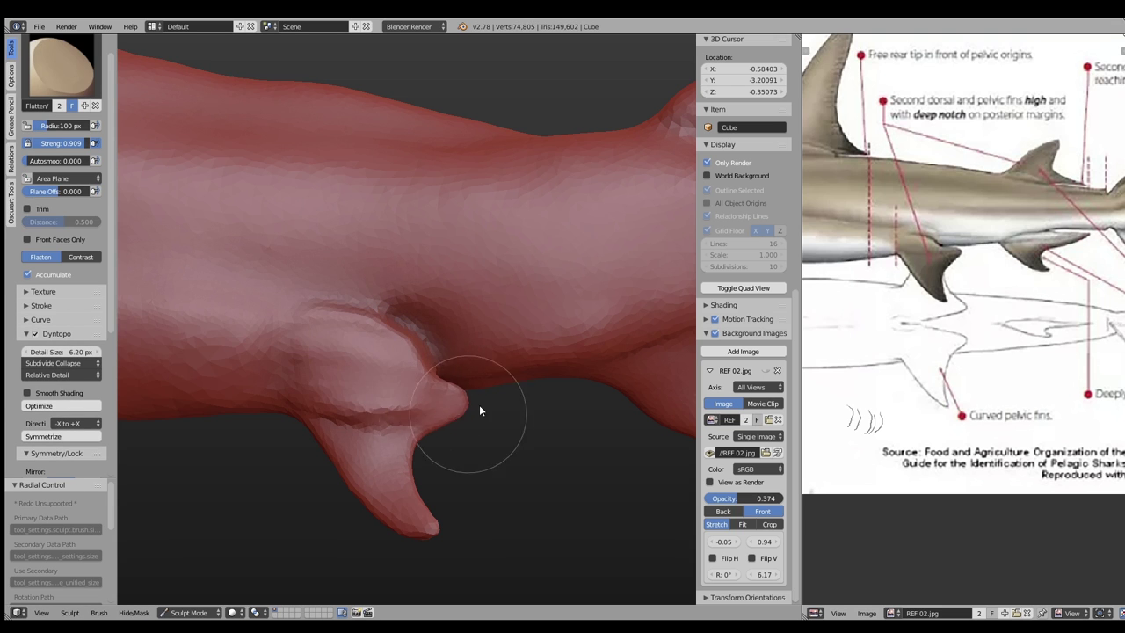
key("k")
left_click_drag(408, 383, 461, 400)
key("f")
left_click(465, 408)
Switch to the Pinch brush and set Dyntopo detail refinement to Subdivide Edges
scroll(322, 415, "down", 5)
key("p")
scroll(427, 320, "up", 4)
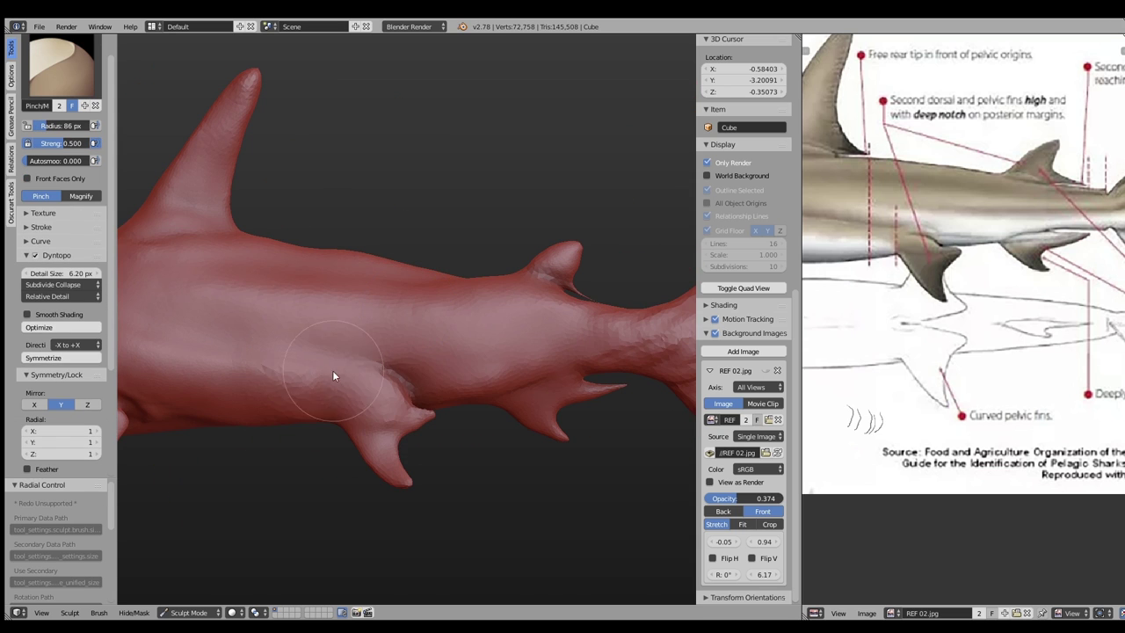
left_click(53, 284)
left_click(53, 247)
Switch to the Inflate brush and enlarge its radius
key("f")
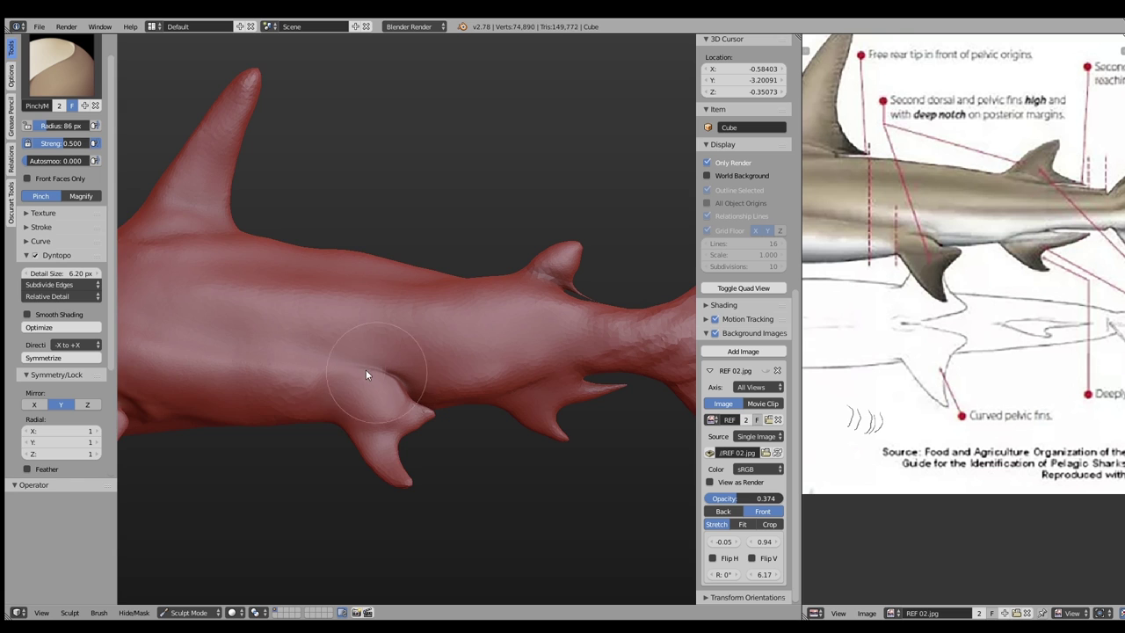
left_click(366, 369)
scroll(413, 395, "down", 4, "ctrl")
key("i")
scroll(415, 402, "up", 2)
scroll(516, 354, "down", 2, "ctrl")
scroll(421, 279, "up", 2)
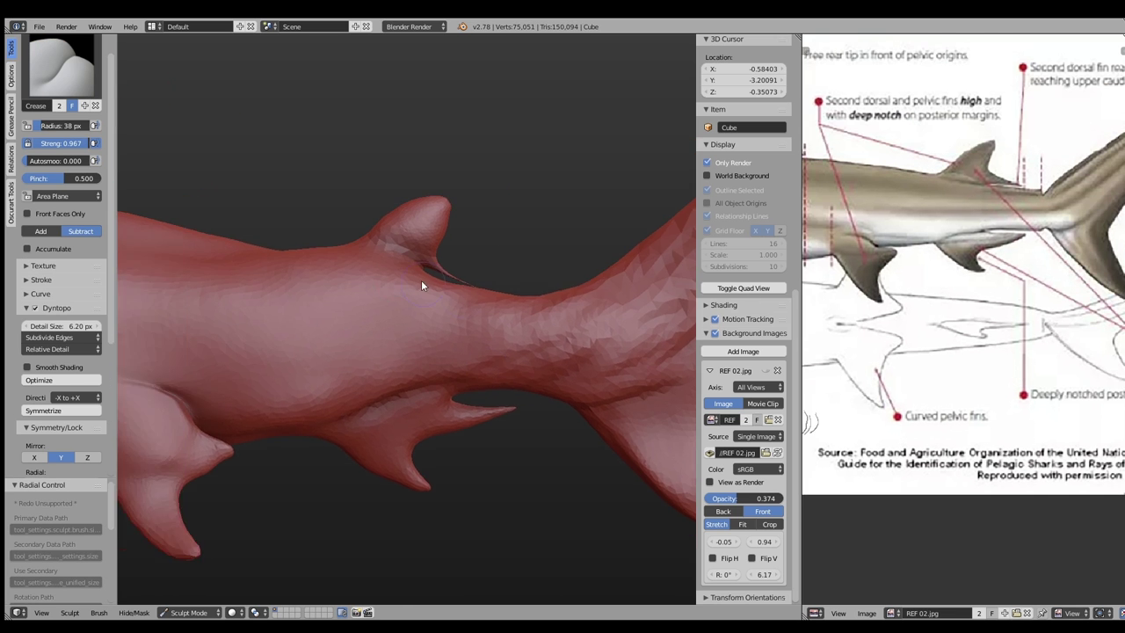
scroll(404, 241, "up", 3)
key("f")
left_click(478, 308)
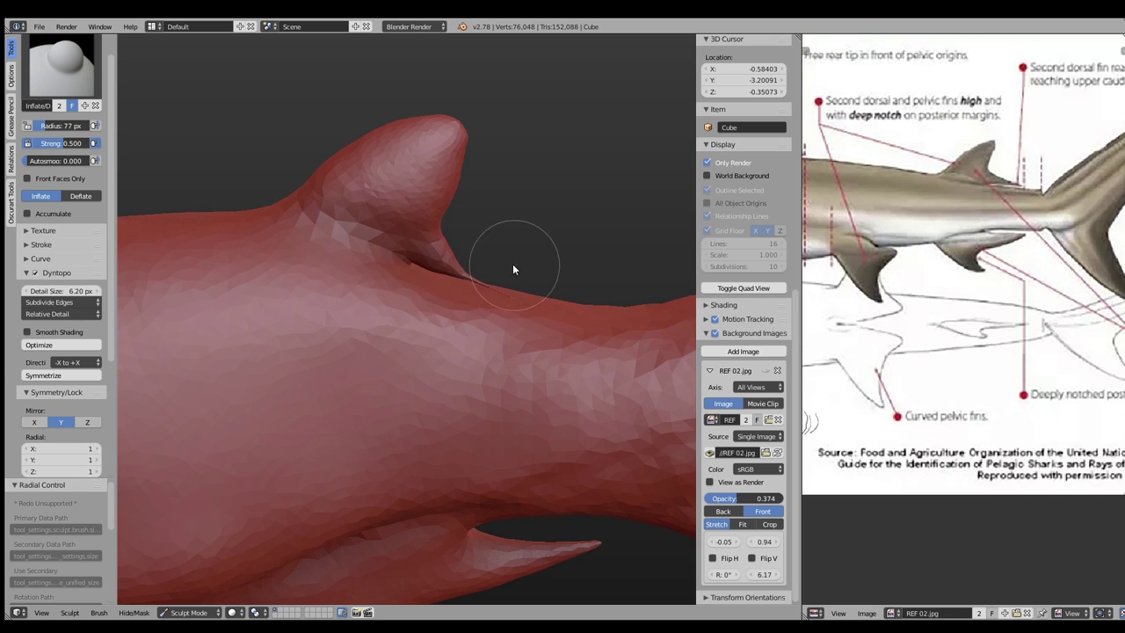
Flatten the dorsal fin tip and shape its side
key("shift+t")
mouse_move(389, 183)
left_mouse_down()
mouse_move(400, 176)
mouse_move(381, 216)
mouse_move(477, 276)
mouse_move(442, 244)
left_mouse_up()
mouse_move(443, 243)
middle_mouse_down()
mouse_move(363, 230)
mouse_move(413, 239)
middle_mouse_up()
mouse_move(413, 239)
left_mouse_down()
mouse_move(281, 257)
mouse_move(375, 284)
left_mouse_up()
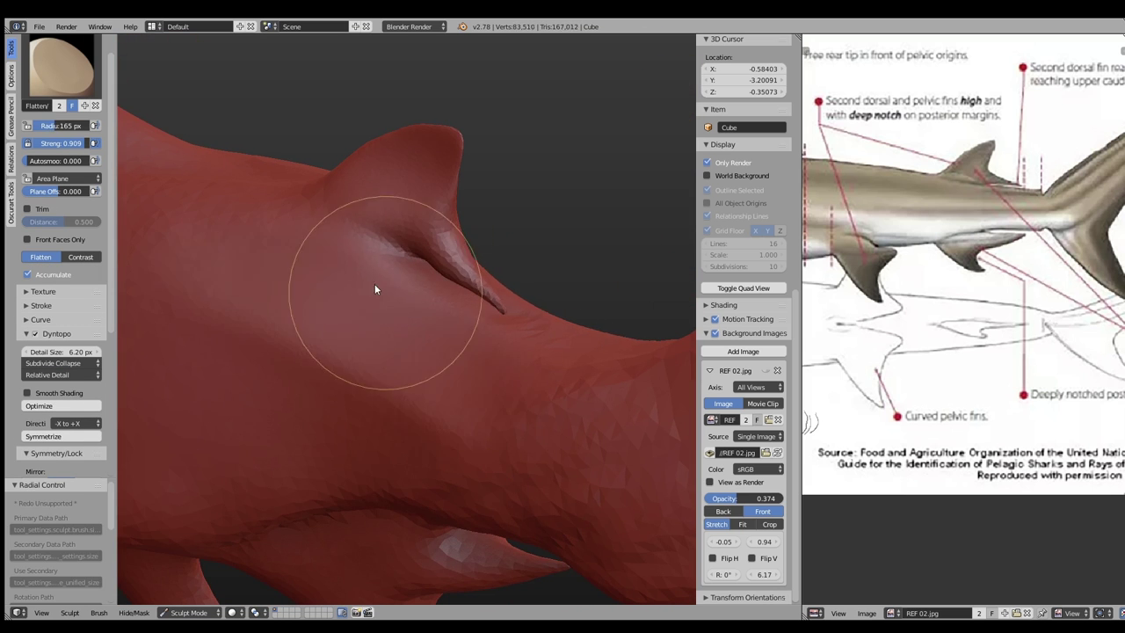
Add Clay Strips strokes along the side of the shark's body
mouse_move(402, 276)
middle_mouse_down()
mouse_move(437, 364)
mouse_move(402, 334)
mouse_move(178, 384)
middle_mouse_up()
key("c")
left_click_drag(179, 384, 570, 355)
mouse_move(570, 355)
middle_mouse_down()
mouse_move(477, 258)
mouse_move(565, 312)
mouse_move(269, 351)
mouse_move(241, 374)
middle_mouse_up()
left_click_drag(241, 374, 412, 337)
middle_click_drag(411, 337, 480, 360)
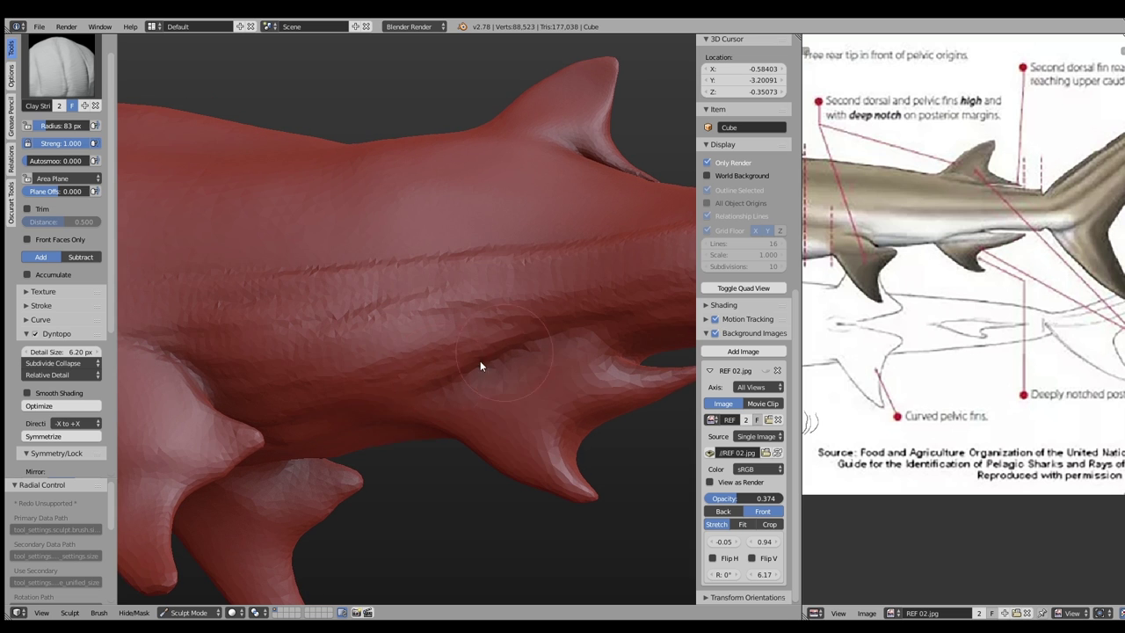
Flatten the area around the pelvic fin and set Dyntopo detail to Subdivide Edges
key("shift+t")
left_click_drag(536, 406, 521, 388)
mouse_move(521, 387)
middle_mouse_down()
mouse_move(383, 347)
mouse_move(339, 448)
middle_mouse_up()
left_click_drag(338, 448, 296, 421)
left_click(53, 363)
left_click(53, 321)
mouse_move(419, 349)
middle_mouse_down()
mouse_move(257, 337)
mouse_move(439, 180)
mouse_move(246, 374)
mouse_move(381, 385)
middle_mouse_up()
Pull the lower fin out longer with a resized Snake Hook brush
key("i")
key("f")
left_click(490, 355)
key("g")
key("k")
left_click_drag(496, 371, 536, 356)
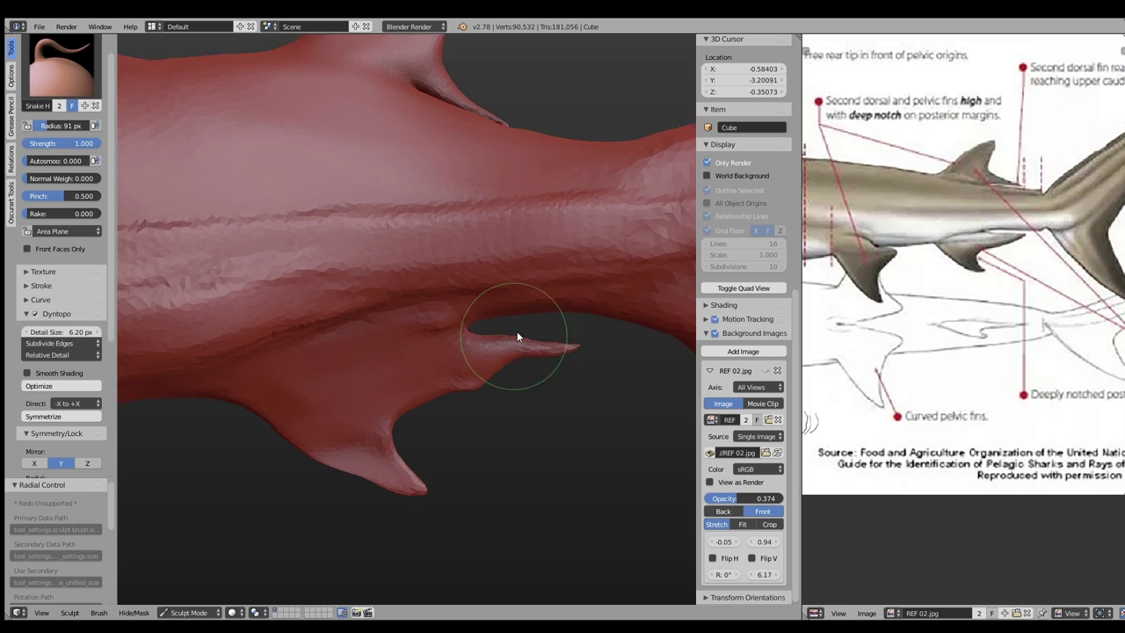
middle_click_drag(536, 356, 571, 341)
key("f")
left_click(571, 335)
Smooth and shorten the fin tip, then build up its base with Clay Strips
key("shift+s")
mouse_move(526, 345)
left_mouse_down()
mouse_move(464, 363)
mouse_move(445, 327)
mouse_move(475, 358)
left_mouse_up()
key("k")
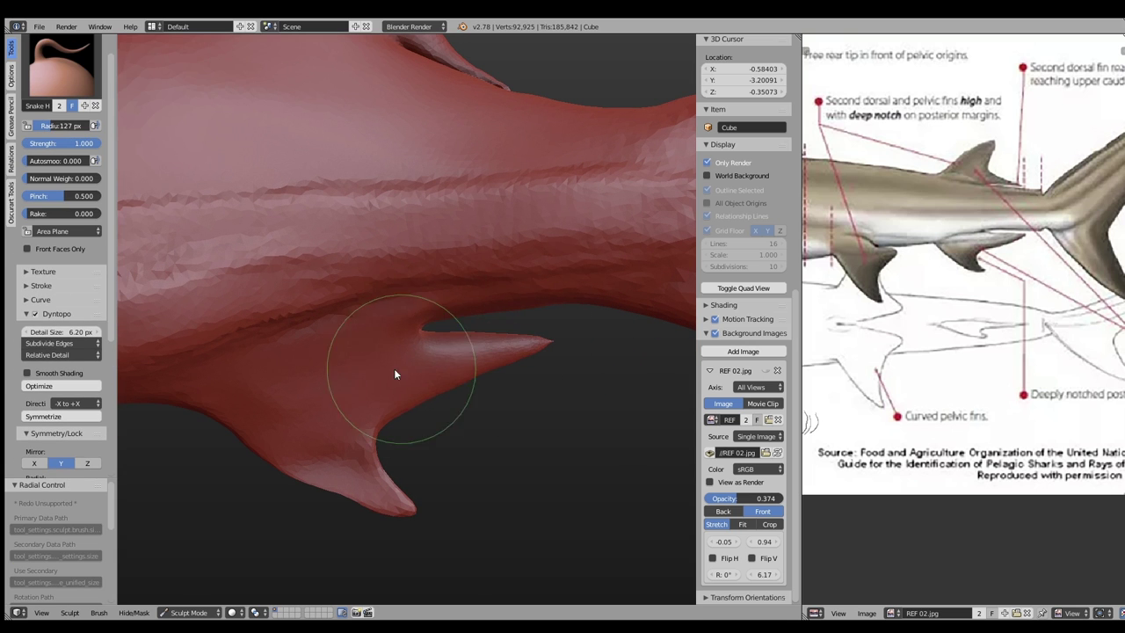
key("c")
left_click_drag(320, 437, 389, 370)
key("bracketright")
key("bracketright")
key("bracketright")
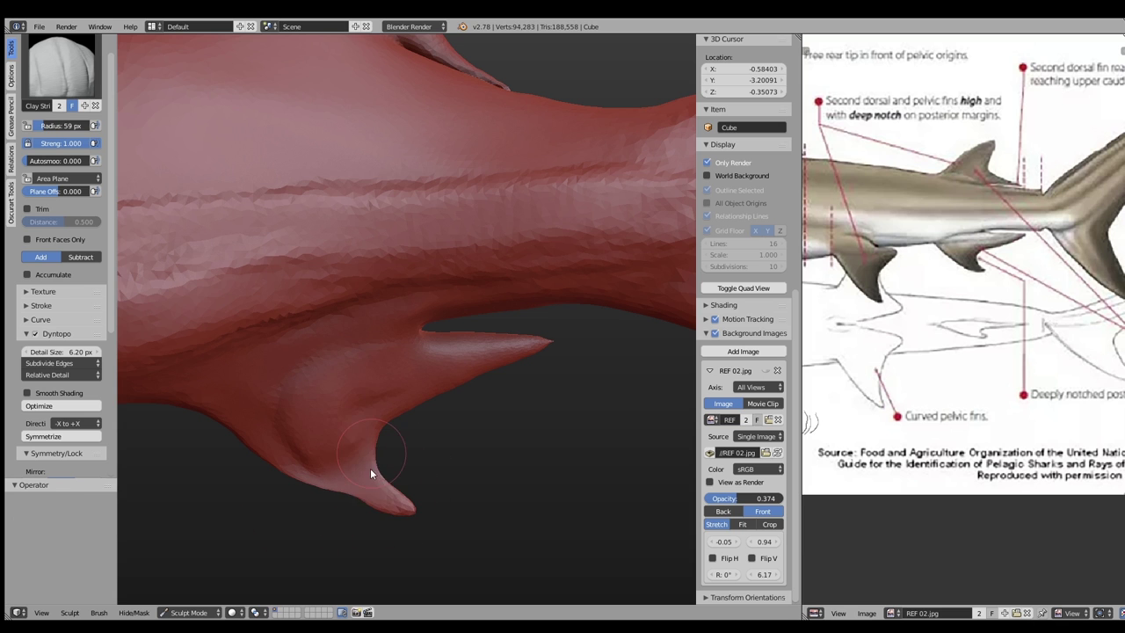
Inflate the pelvic fin area with a 104 px brush, use Subdivide Collapse detail, and reshape the base at 64 px
key("i")
key("f")
left_click(309, 396)
left_click_drag(329, 387, 332, 447)
left_click(53, 301)
left_click(53, 264)
left_click_drag(261, 409, 381, 509)
key("f")
left_click(404, 376)
mouse_move(354, 418)
left_mouse_down()
mouse_move(199, 364)
mouse_move(356, 343)
left_mouse_up()
Use the Draw brush to sculpt the fin notch, smooth the body, and reshape the pelvic fin
left_click(62, 66)
left_click(329, 187)
left_click_drag(230, 372, 386, 352)
scroll(375, 472, "down", 3)
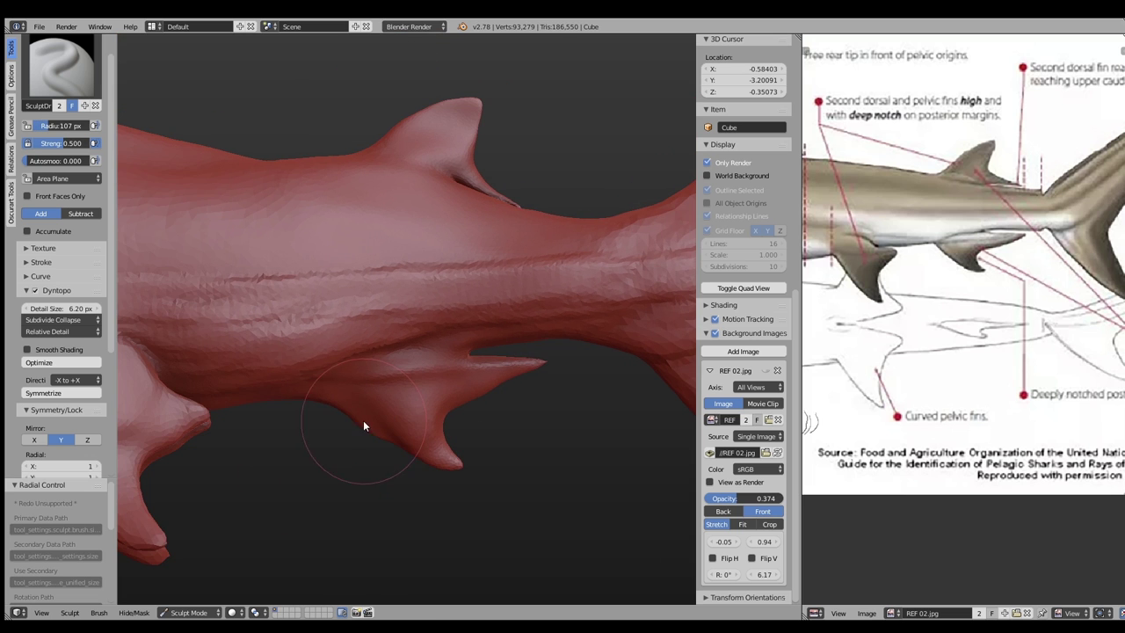
scroll(363, 420, "up", 1)
scroll(341, 449, "up", 1)
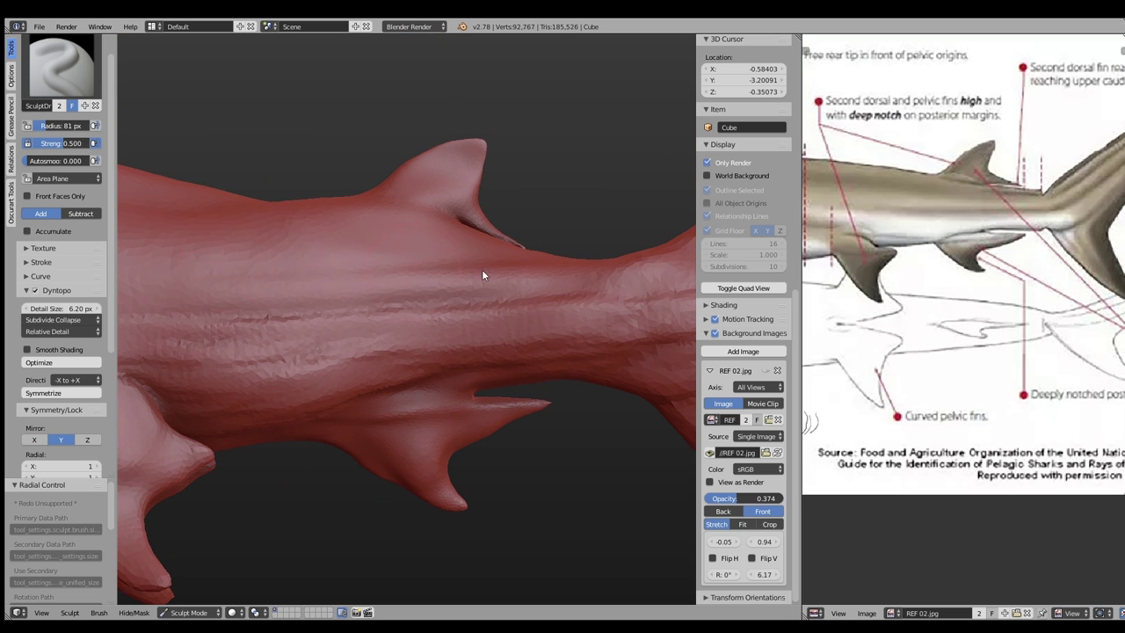
left_click_drag(481, 275, 616, 313, "shift")
mouse_move(616, 314)
middle_mouse_down()
mouse_move(609, 201)
mouse_move(663, 408)
middle_mouse_up()
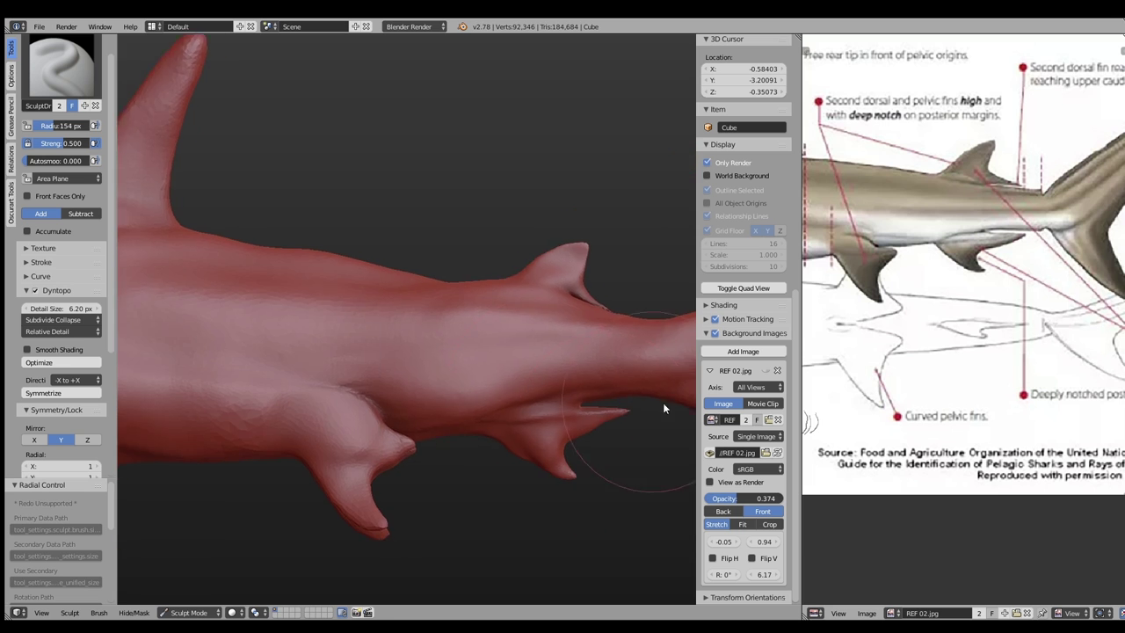
scroll(351, 387, "up", 2)
mouse_move(350, 387)
left_mouse_down()
mouse_move(351, 505)
mouse_move(353, 465)
left_mouse_up()
scroll(359, 372, "up", 2)
mouse_move(358, 377)
middle_mouse_down()
mouse_move(389, 362)
mouse_move(322, 426)
middle_mouse_up()
Resize the Snake Hook brush and bring the dorsal fin into side view
key("k")
key("f")
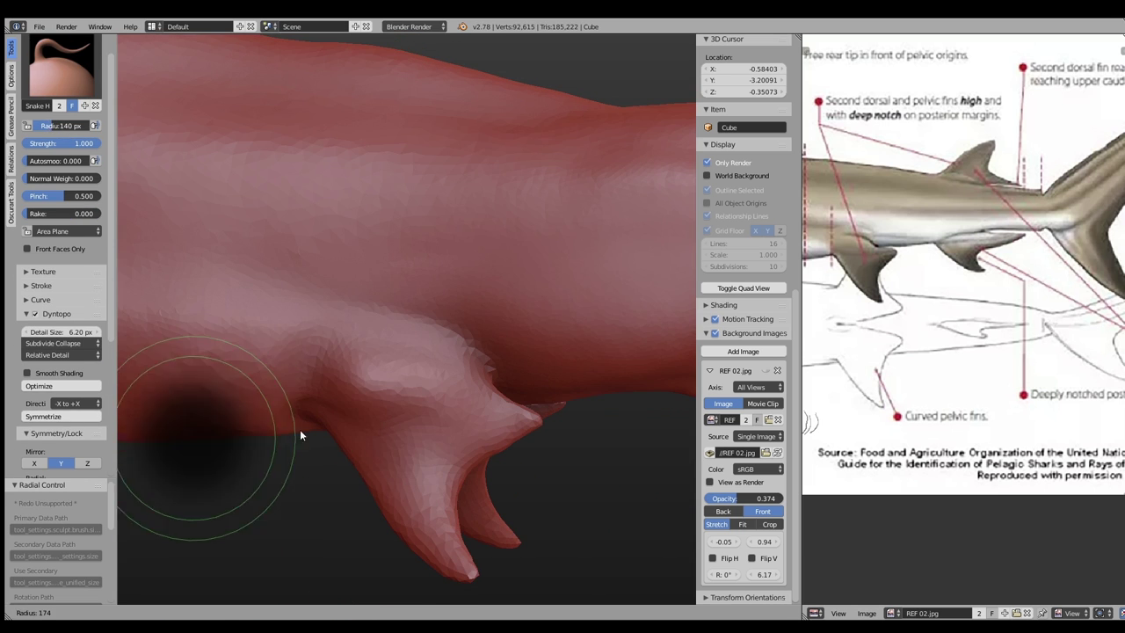
left_click(299, 435)
middle_click_drag(184, 440, 470, 366)
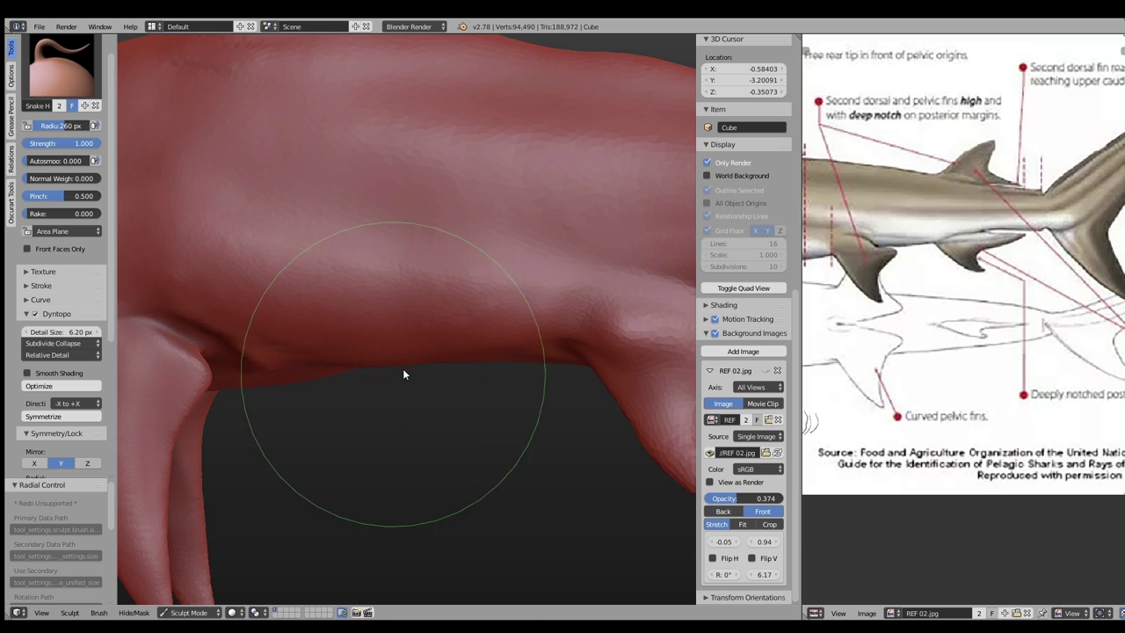
scroll(403, 373, "down", 3)
middle_click_drag(506, 424, 398, 248)
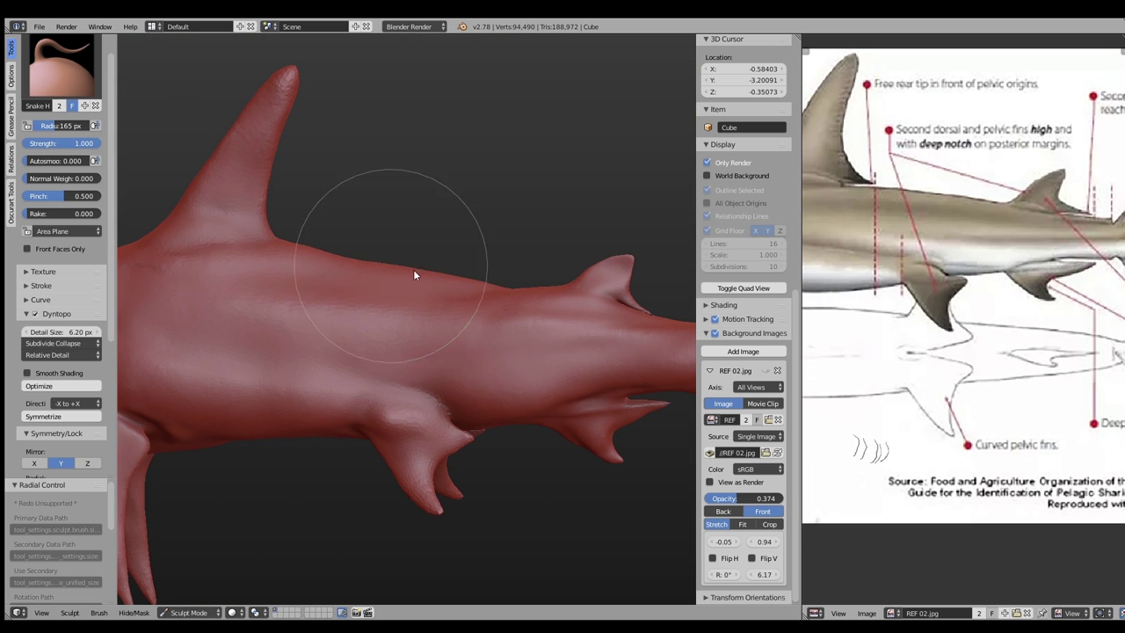
Add Clay Strips to the body surface near the dorsal fin base
key("c")
left_click_drag(315, 253, 360, 263)
middle_click_drag(397, 279, 351, 238)
scroll(352, 237, "up", 4)
Carve a groove at the dorsal fin base with a smaller Crease brush
key("shift+c")
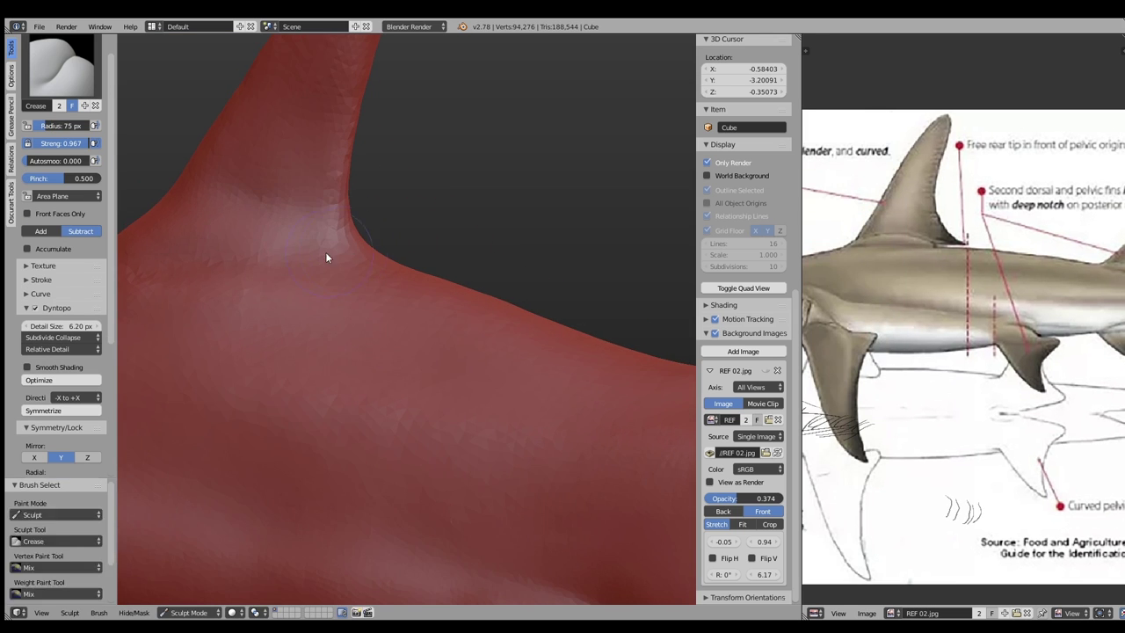
key("f")
left_click(330, 253)
left_click_drag(339, 248, 319, 255)
mouse_move(319, 254)
middle_mouse_down()
mouse_move(348, 238)
mouse_move(320, 223)
mouse_move(304, 303)
mouse_move(311, 127)
mouse_move(344, 263)
middle_mouse_up()
Set the Pinch brush to 115 px and Snake Hook the fin-base bump outward
key("p")
key("f")
left_click(329, 326)
scroll(315, 352, "up", 4)
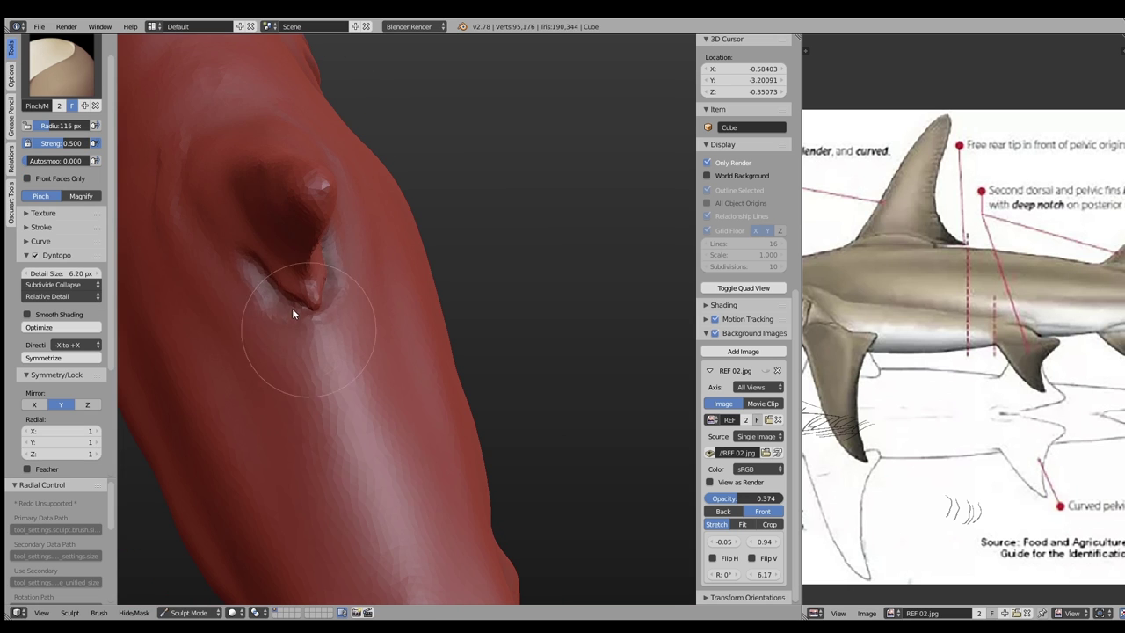
middle_click_drag(269, 246, 302, 295)
scroll(303, 296, "down", 3)
key("k")
left_click_drag(316, 289, 313, 279)
Pinch a crease under the fin-base bump with a larger brush
scroll(313, 280, "up", 2)
key("f")
left_click(328, 245)
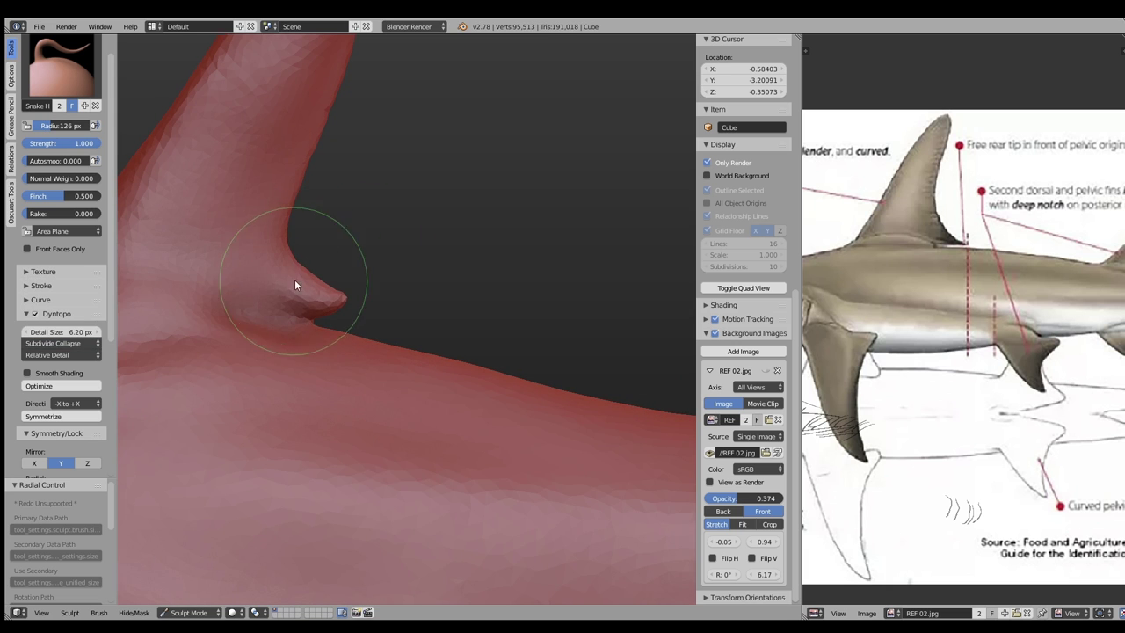
middle_click_drag(294, 280, 312, 303)
key("p")
left_click_drag(369, 308, 322, 297)
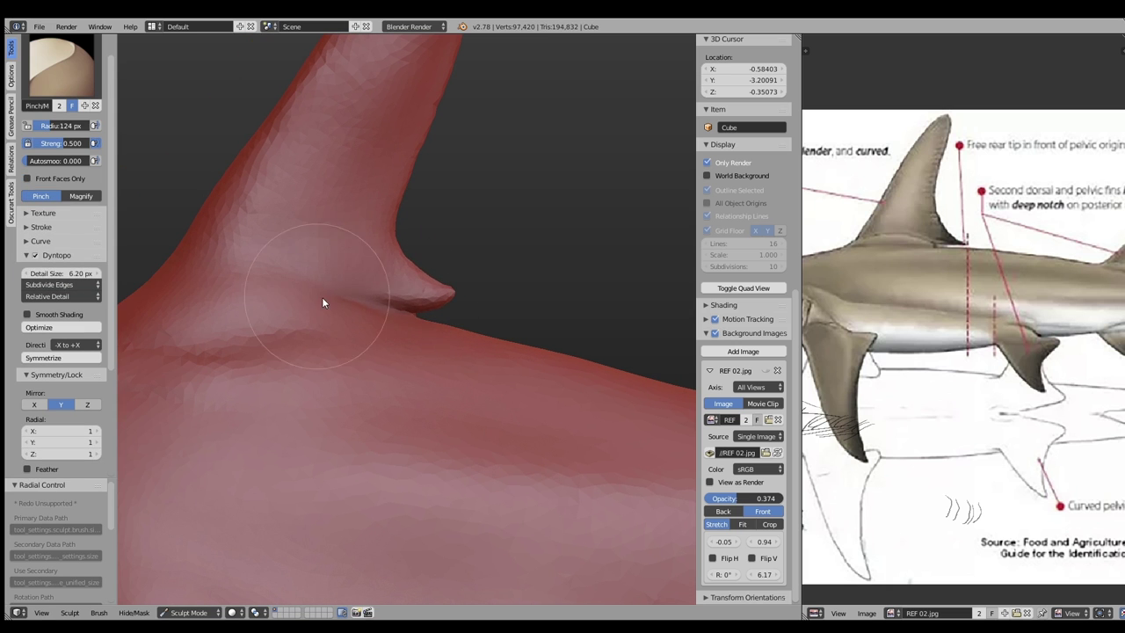
Carve a crease line down the fin's front edge and resize the brush to 103 px
middle_click_drag(380, 234, 353, 149)
key("shift+c")
left_click_drag(352, 245, 369, 208)
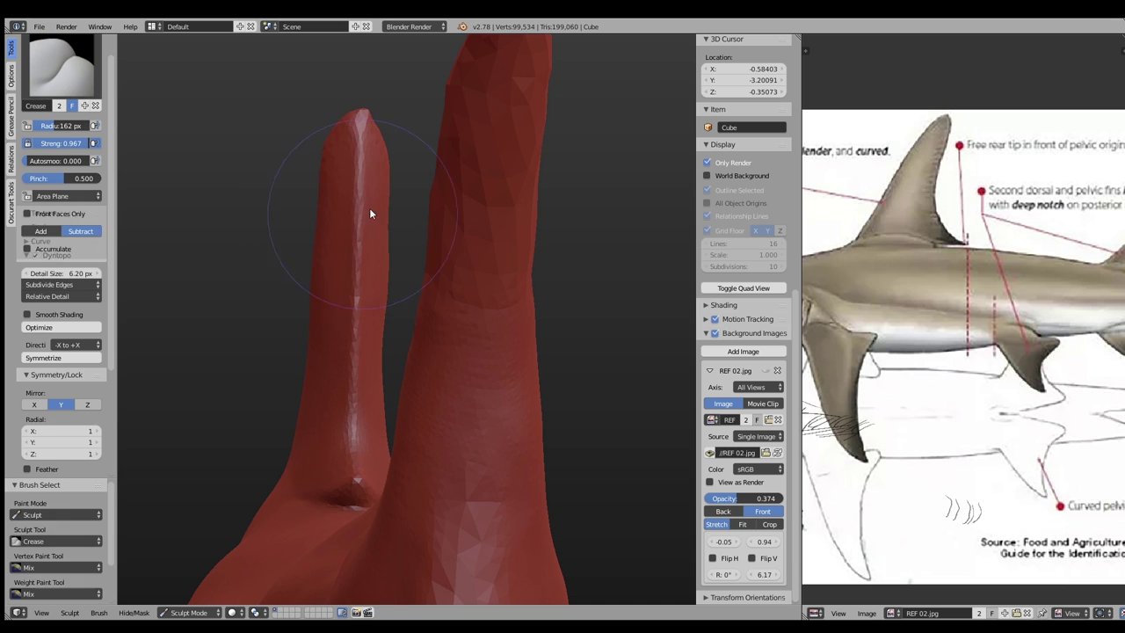
key("f")
left_click(310, 165)
Snake Hook the fin tip straighter and upright, then set Pinch to 109 px and Flatten
mouse_move(345, 137)
middle_mouse_down()
mouse_move(390, 141)
mouse_move(356, 143)
middle_mouse_up()
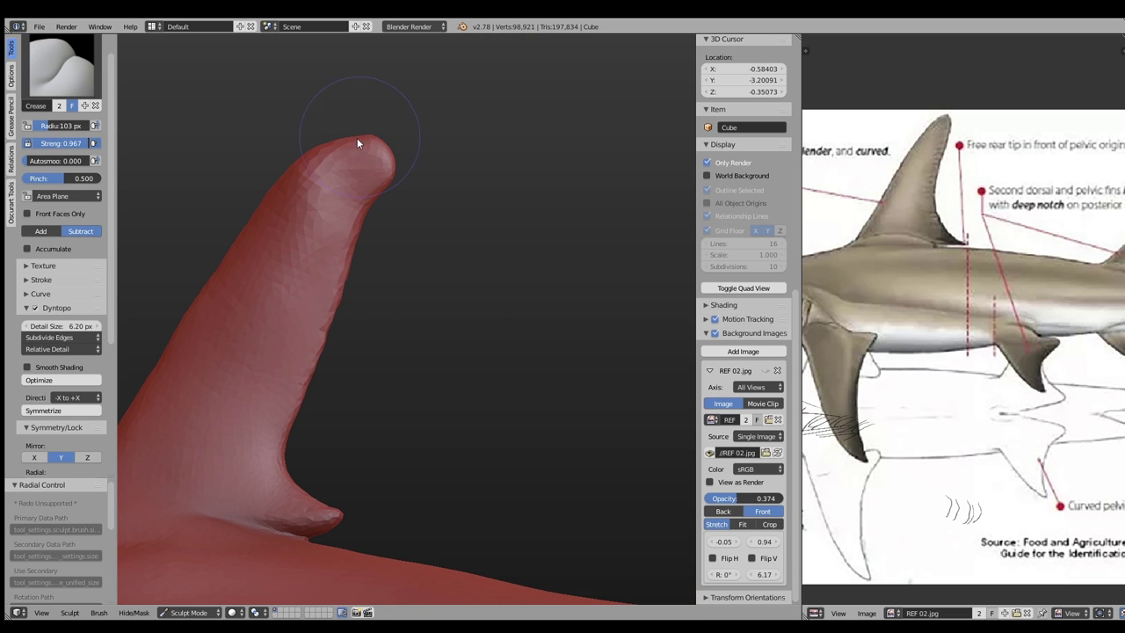
key("k")
mouse_move(361, 149)
left_mouse_down()
mouse_move(334, 131)
mouse_move(336, 186)
left_mouse_up()
key("p")
key("f")
left_click(308, 380)
key("shift+t")
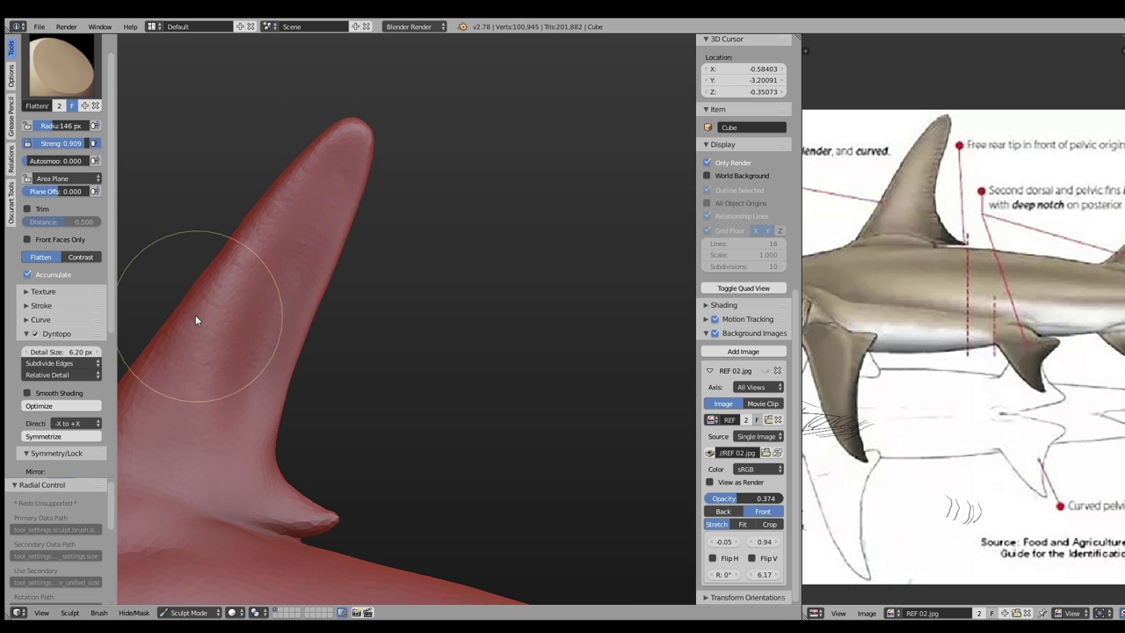
scroll(195, 320, "down", 3)
Add Clay Strips strokes to the dorsal fin and its base, smoothing away the brush marks
key("c")
left_click_drag(321, 322, 278, 370)
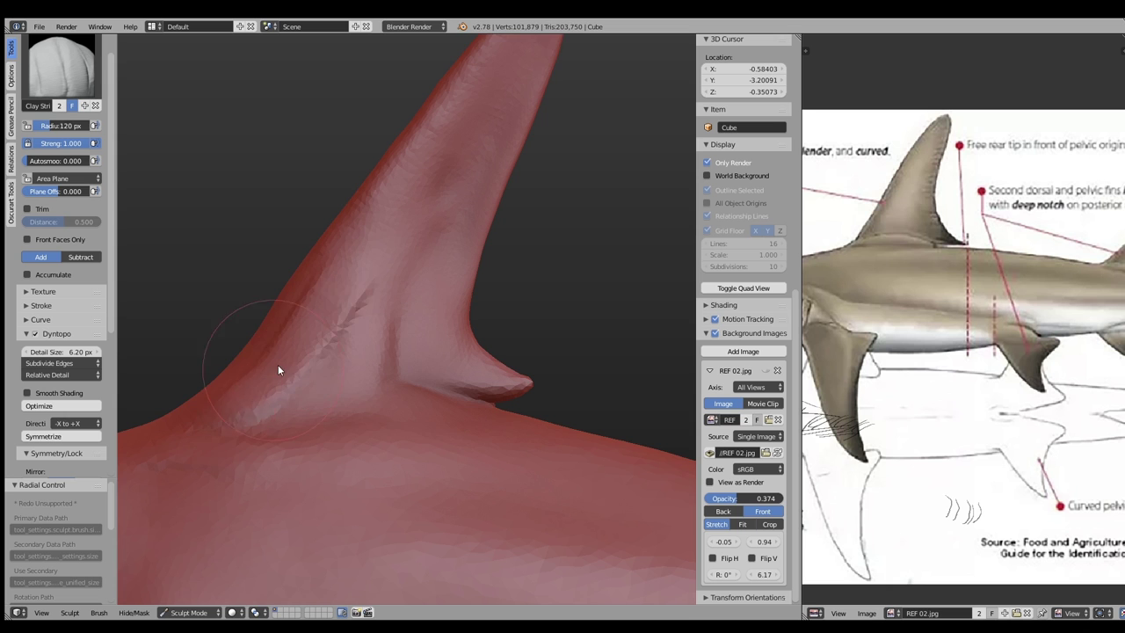
middle_click_drag(277, 364, 270, 342, "shift")
left_click_drag(325, 338, 503, 379)
scroll(967, 351, "down", 2)
mouse_move(366, 301)
middle_mouse_down()
mouse_move(391, 269)
mouse_move(387, 251)
middle_mouse_up()
scroll(386, 263, "up", 3)
Enlarge the brush and carve a crease along the dorsal fin-base edge
key("f")
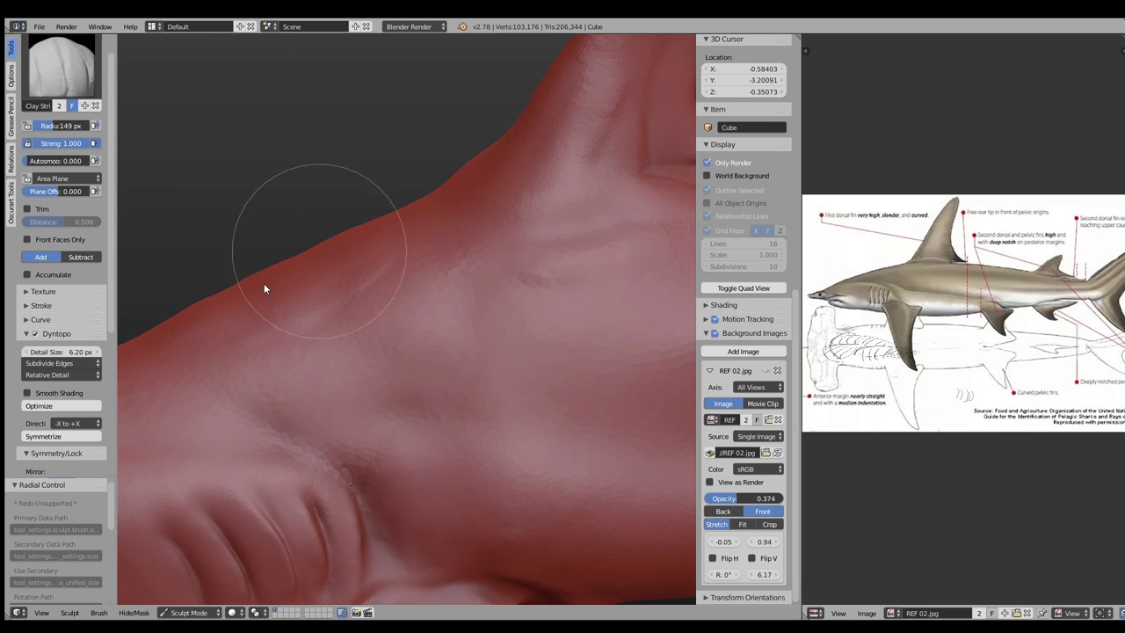
scroll(264, 288, "down", 3)
scroll(414, 311, "down", 3)
mouse_move(205, 250)
middle_mouse_down()
mouse_move(573, 281)
mouse_move(477, 294)
mouse_move(355, 221)
middle_mouse_up()
scroll(445, 369, "up", 4)
scroll(455, 326, "down", 4)
scroll(319, 227, "up", 5)
key("shift+c")
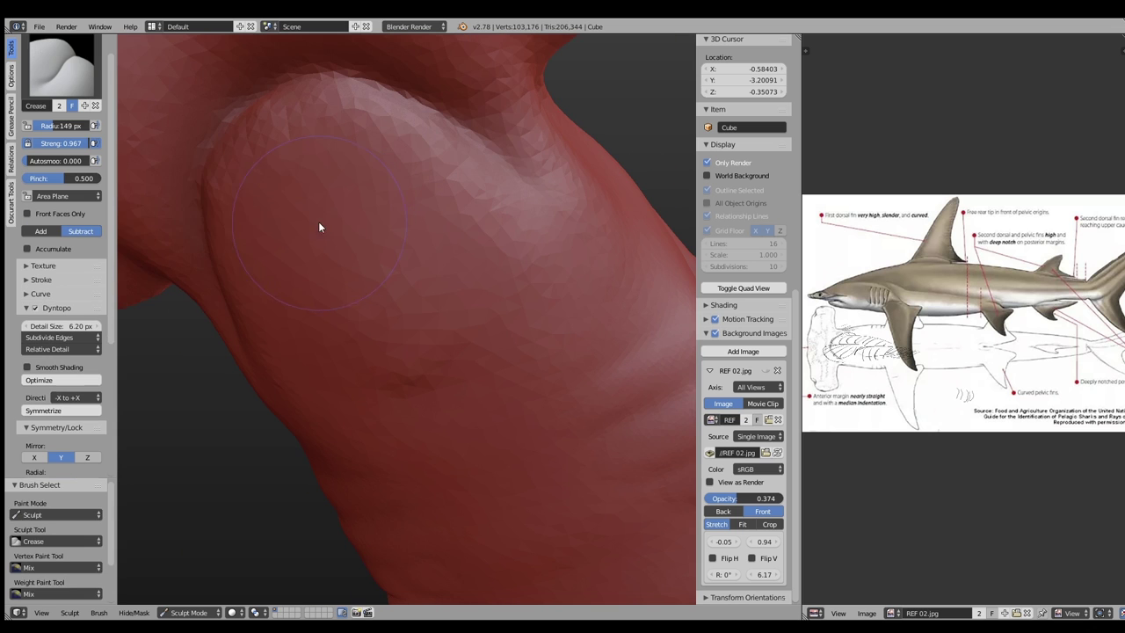
mouse_move(426, 123)
left_mouse_down()
mouse_move(476, 148)
mouse_move(450, 88)
mouse_move(278, 74)
mouse_move(532, 177)
mouse_move(223, 133)
mouse_move(396, 101)
left_mouse_up()
Pinch and smooth the fin-base crease with a smaller brush, then select the SculptDraw brush
key("p")
key("shift+c")
key("f")
left_click(269, 138)
key("s")
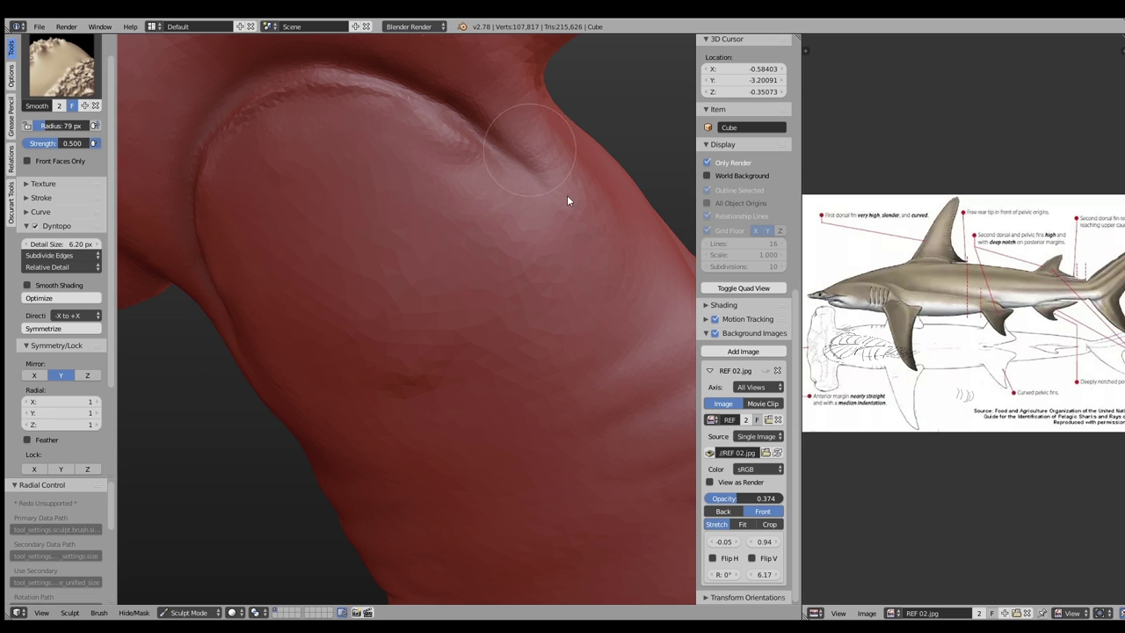
left_click(61, 66)
left_click(289, 180)
mouse_move(620, 225)
middle_mouse_down()
mouse_move(508, 265)
mouse_move(394, 243)
middle_mouse_up()
Orbit to the end of the hammer head and sculpt a round eye socket with 92 px Clay Strips
key("f")
left_click(513, 134)
mouse_move(514, 133)
middle_mouse_down()
mouse_move(459, 211)
mouse_move(329, 258)
middle_mouse_up()
left_click_drag(330, 258, 433, 215)
key("f")
left_click(628, 280)
scroll(528, 351, "down", 3)
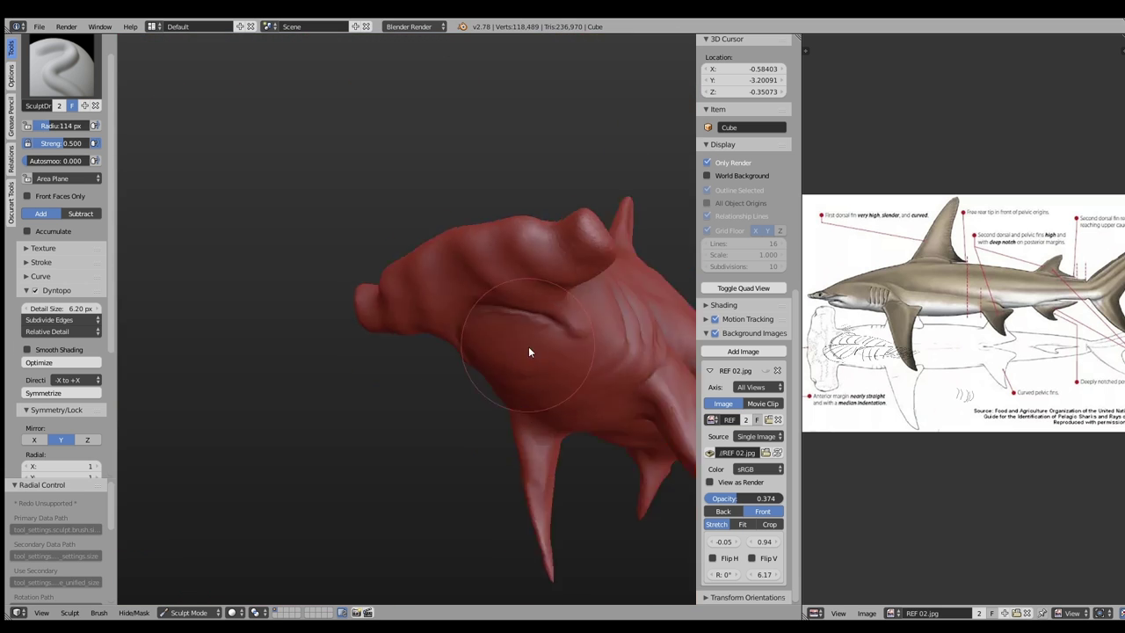
scroll(545, 299, "up", 5)
scroll(844, 299, "up", 3)
scroll(843, 369, "up", 2)
key("f")
left_click(321, 361)
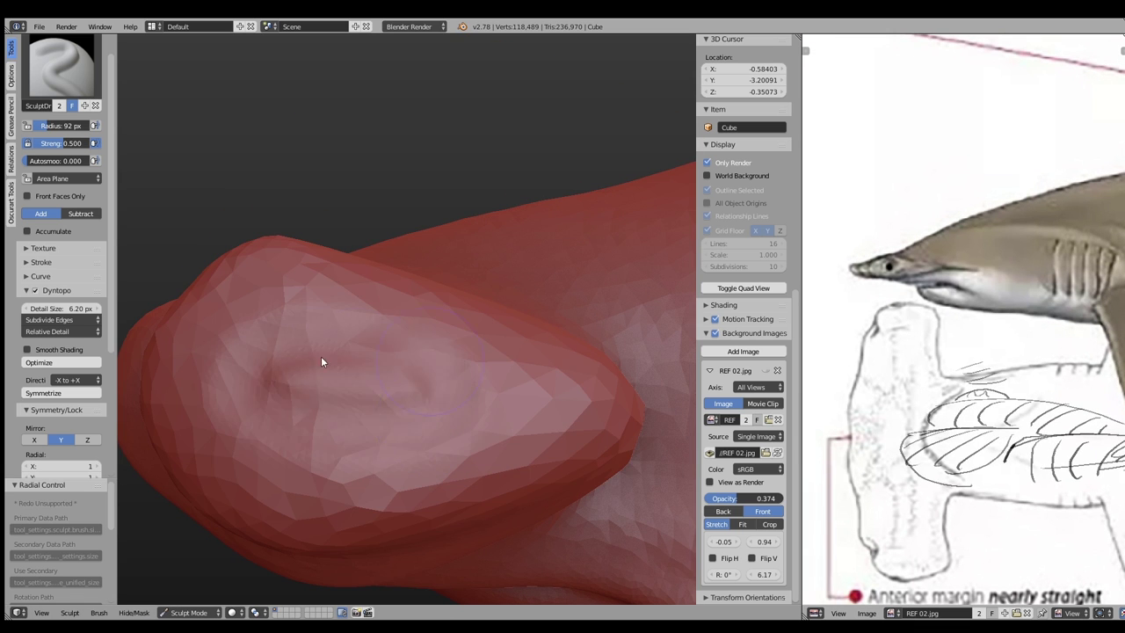
middle_click_drag(425, 309, 403, 321)
key("c")
left_click_drag(371, 339, 388, 354)
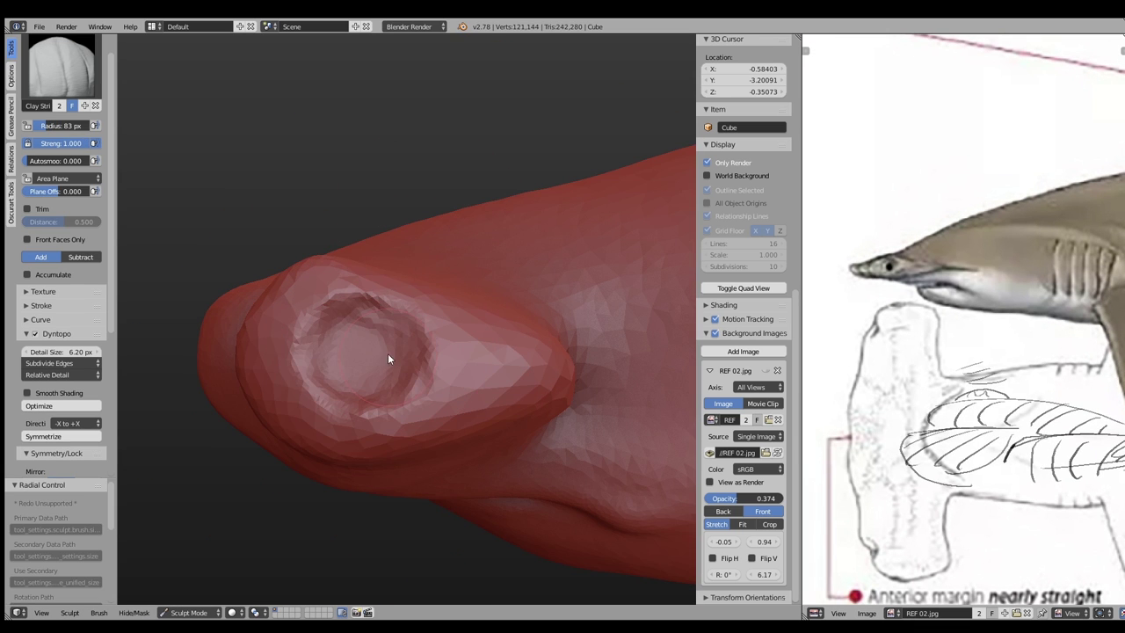
Show the REF 01.jpg reference and refine the eye crater with a 43 px brush and Inflate
left_click(893, 613)
left_click(910, 495)
key("f")
left_click(287, 295)
mouse_move(287, 295)
left_mouse_down()
mouse_move(457, 366)
mouse_move(489, 356)
mouse_move(370, 357)
mouse_move(523, 345)
left_mouse_up()
key("i")
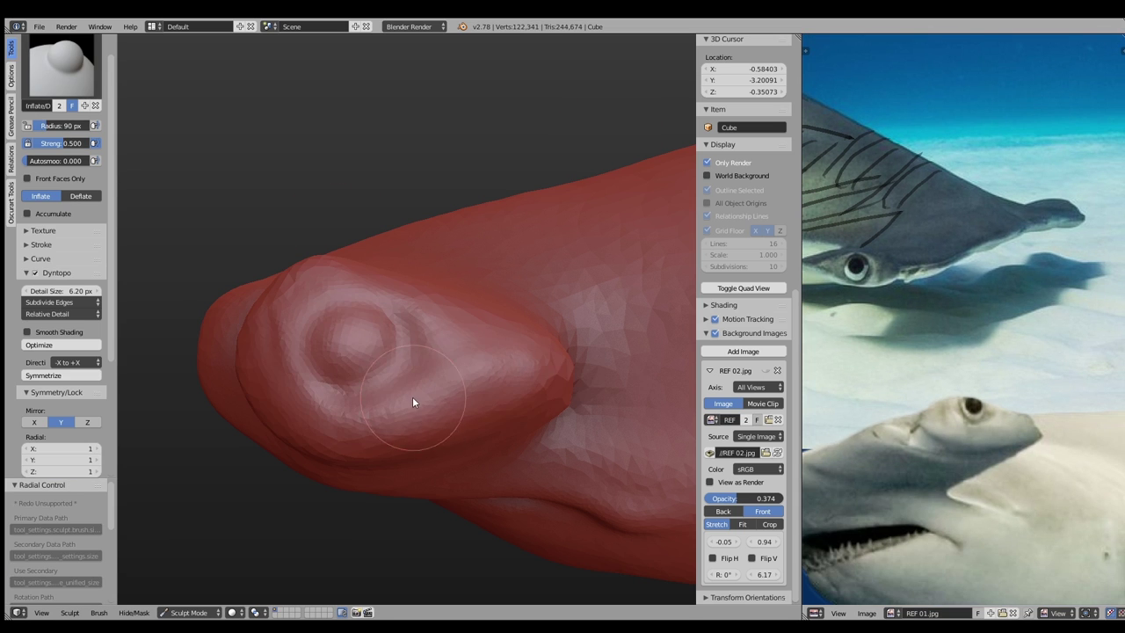
key("c")
Add a ridge above the eye and flatten the surrounding head surface
middle_click_drag(267, 319, 316, 342)
left_click_drag(317, 342, 423, 324)
mouse_move(423, 325)
middle_mouse_down()
mouse_move(459, 337)
mouse_move(449, 380)
middle_mouse_up()
key("shift+t")
left_click_drag(449, 380, 326, 342)
mouse_move(326, 342)
middle_mouse_down()
mouse_move(436, 421)
mouse_move(362, 275)
mouse_move(384, 290)
mouse_move(435, 125)
middle_mouse_up()
key("f")
left_click(361, 275)
left_click_drag(435, 124, 423, 170)
middle_click_drag(424, 171, 472, 208)
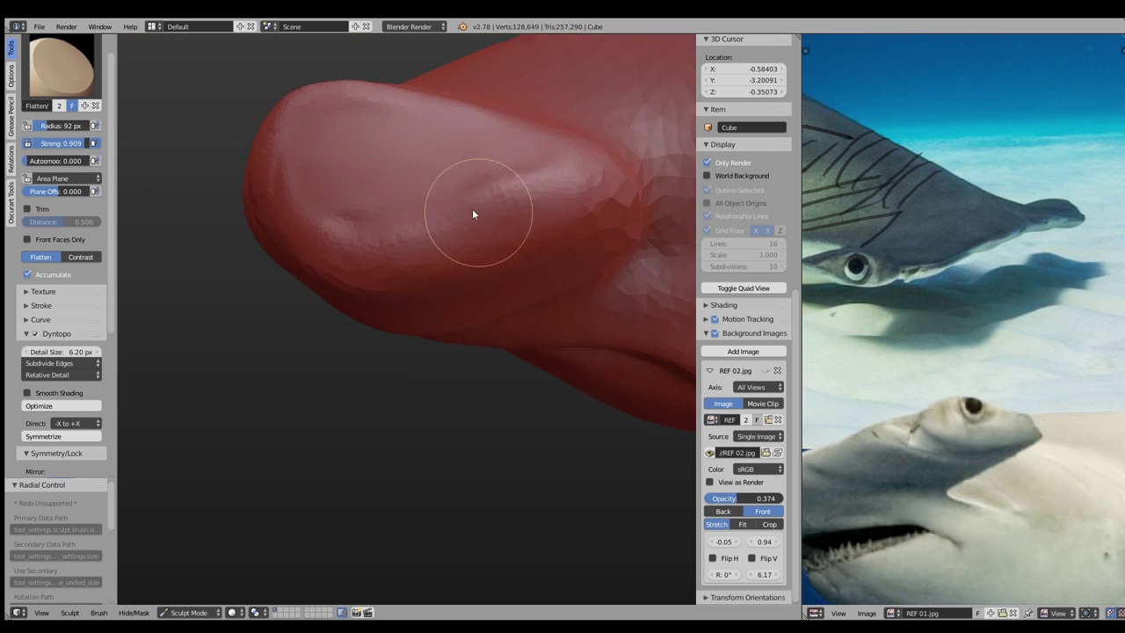
key("f")
left_click(617, 173)
Dent a crease into the head with the Crease brush at 158 px
scroll(453, 285, "up", 5)
middle_click_drag(453, 285, 409, 259)
scroll(1032, 399, "up", 2)
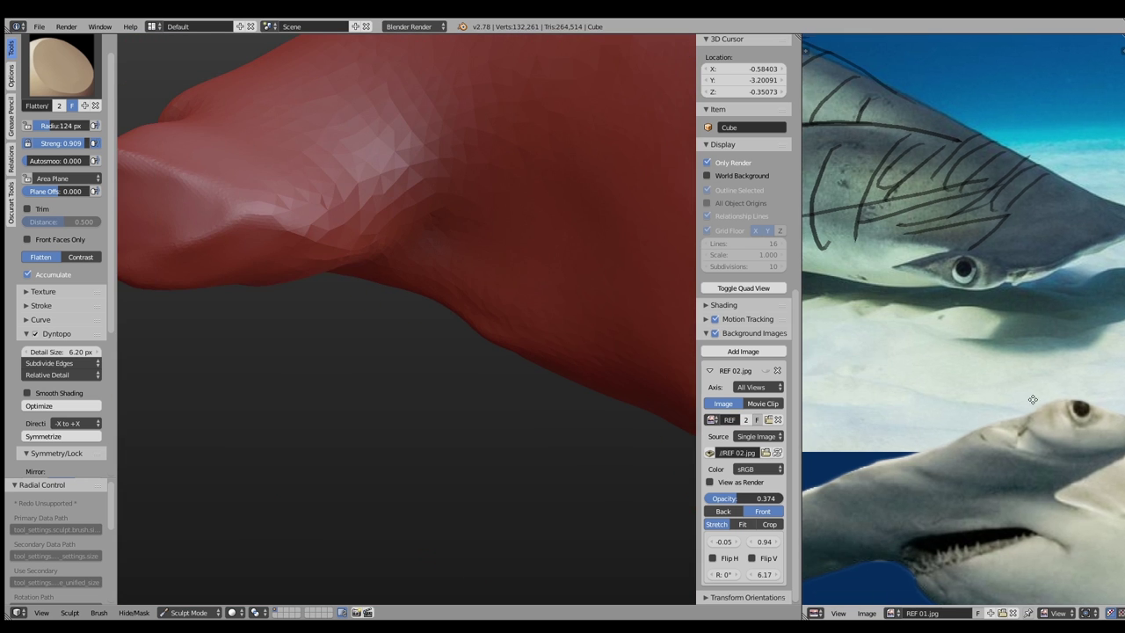
key("shift+c")
mouse_move(394, 162)
left_mouse_down()
mouse_move(362, 196)
mouse_move(406, 205)
left_mouse_up()
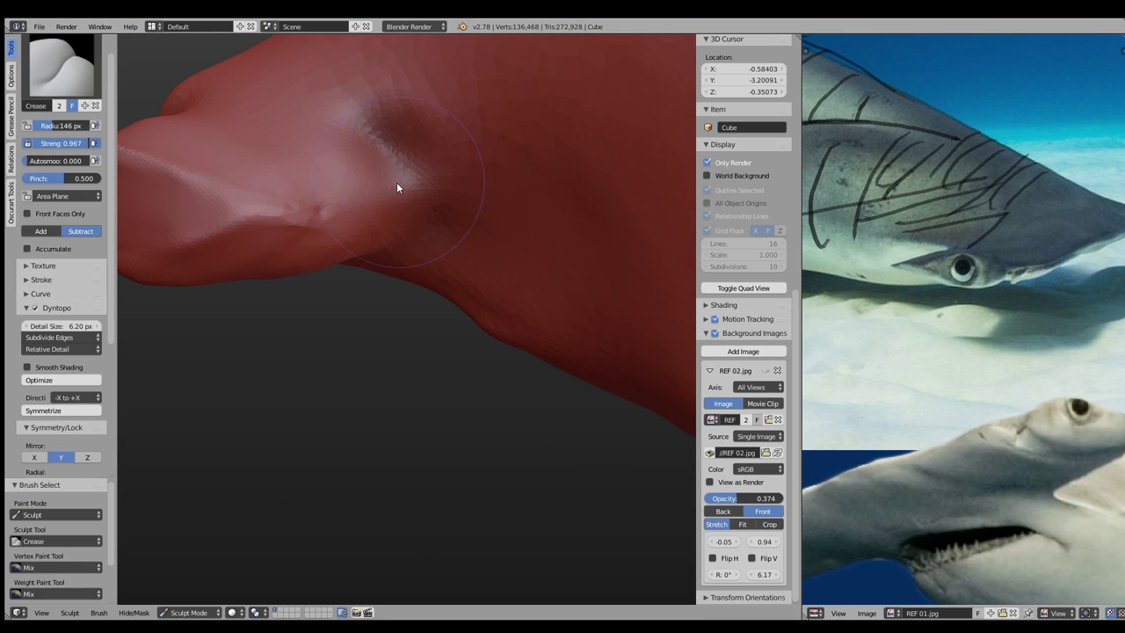
key("f")
left_click(229, 242)
Pan the reference image to show more sharks and deepen the crease along a gill slit
middle_click_drag(229, 242, 418, 245)
scroll(950, 327, "down", 3)
scroll(951, 328, "down", 2)
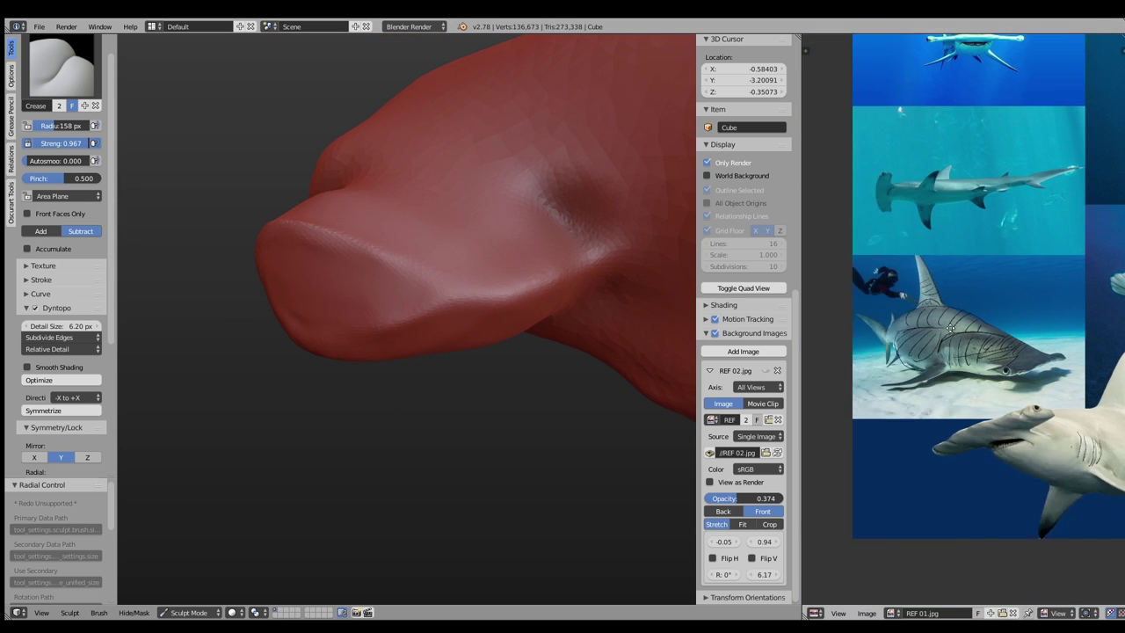
middle_click_drag(950, 328, 814, 358)
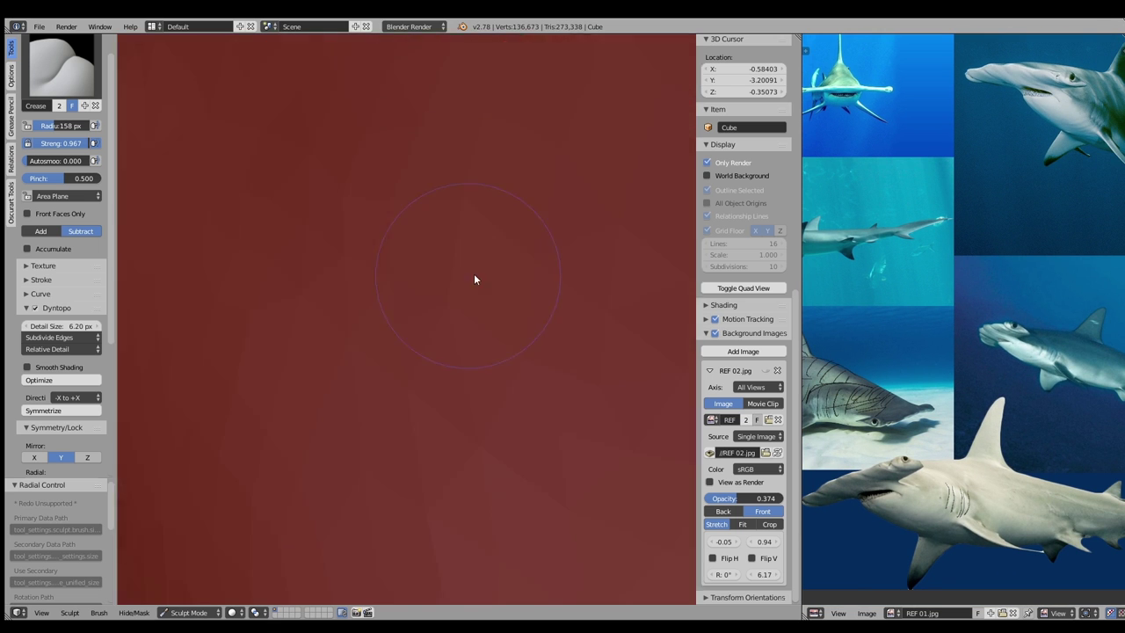
middle_click_drag(474, 273, 490, 290)
scroll(490, 289, "down", 3)
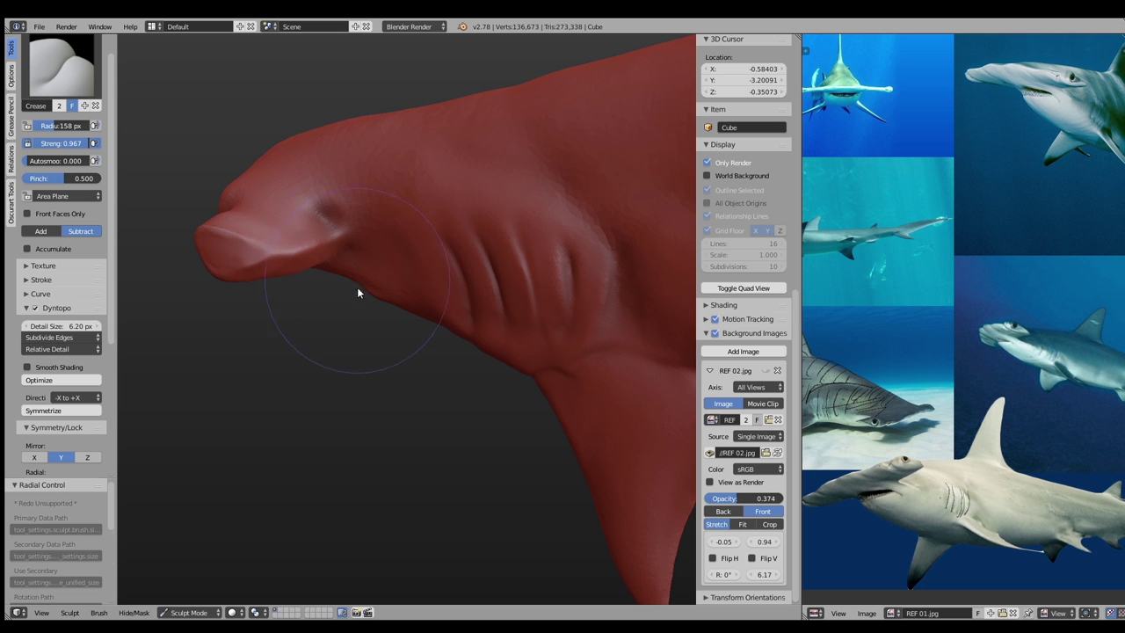
left_click_drag(373, 222, 401, 210)
key("f")
left_click(325, 221)
Switch to Clay Strips, set Dyntopo to Subdivide Collapse at 4.00 px, and build the snout tip
mouse_move(252, 226)
middle_mouse_down()
mouse_move(350, 239)
mouse_move(300, 270)
middle_mouse_up()
left_click(62, 66)
left_click(322, 258)
key("f")
left_click(268, 273)
left_click(62, 363)
left_click(62, 352)
left_click_drag(269, 256, 238, 269)
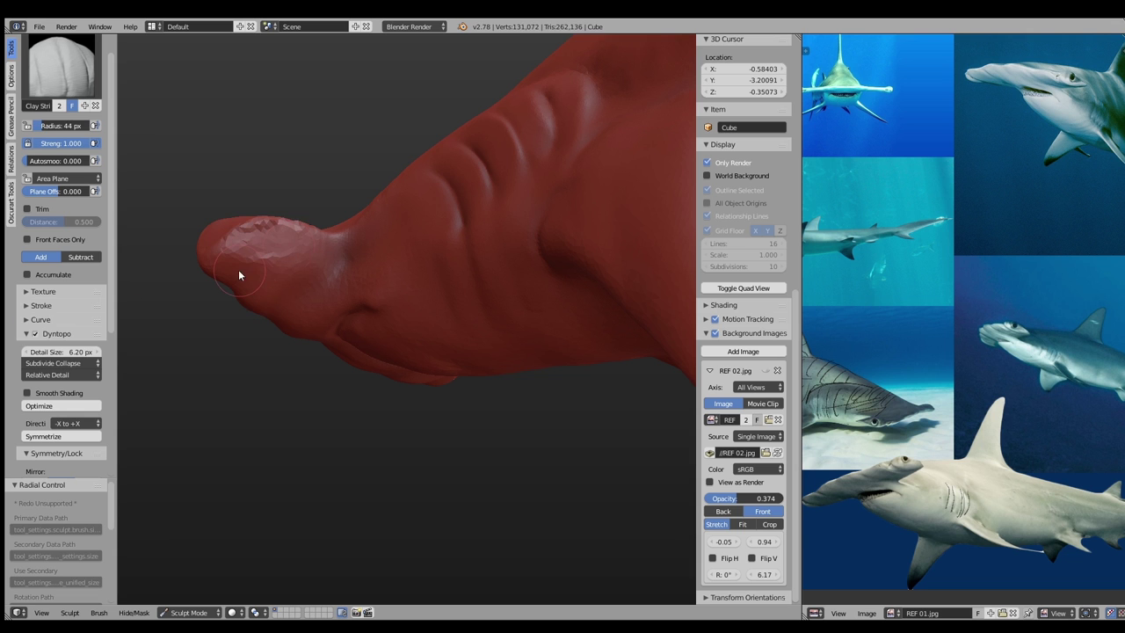
left_click_drag(61, 354, 48, 354)
left_click_drag(222, 279, 263, 235, "shift")
key("f")
left_click(256, 241)
Sculpt the snout tip, carve a groove along the snout, and add clay to the body and nose
mouse_move(294, 267)
middle_mouse_down()
mouse_move(264, 260)
mouse_move(283, 392)
middle_mouse_up()
left_click_drag(283, 391, 532, 338)
key("f")
left_click(322, 398)
middle_click_drag(322, 398, 309, 274)
left_click_drag(309, 273, 321, 336)
mouse_move(322, 336)
middle_mouse_down()
mouse_move(429, 288)
mouse_move(441, 240)
mouse_move(508, 208)
middle_mouse_up()
key("f")
key("f")
left_click(507, 208)
left_click_drag(507, 208, 492, 281)
mouse_move(492, 282)
middle_mouse_down()
mouse_move(455, 262)
mouse_move(505, 261)
middle_mouse_up()
left_click_drag(505, 262, 623, 311)
middle_click_drag(623, 311, 653, 377)
key("f")
Carve a thin crease ring around the eye on the head lobe
left_click(598, 399)
middle_click_drag(598, 400, 557, 291)
key("shift+c")
scroll(958, 220, "up", 3)
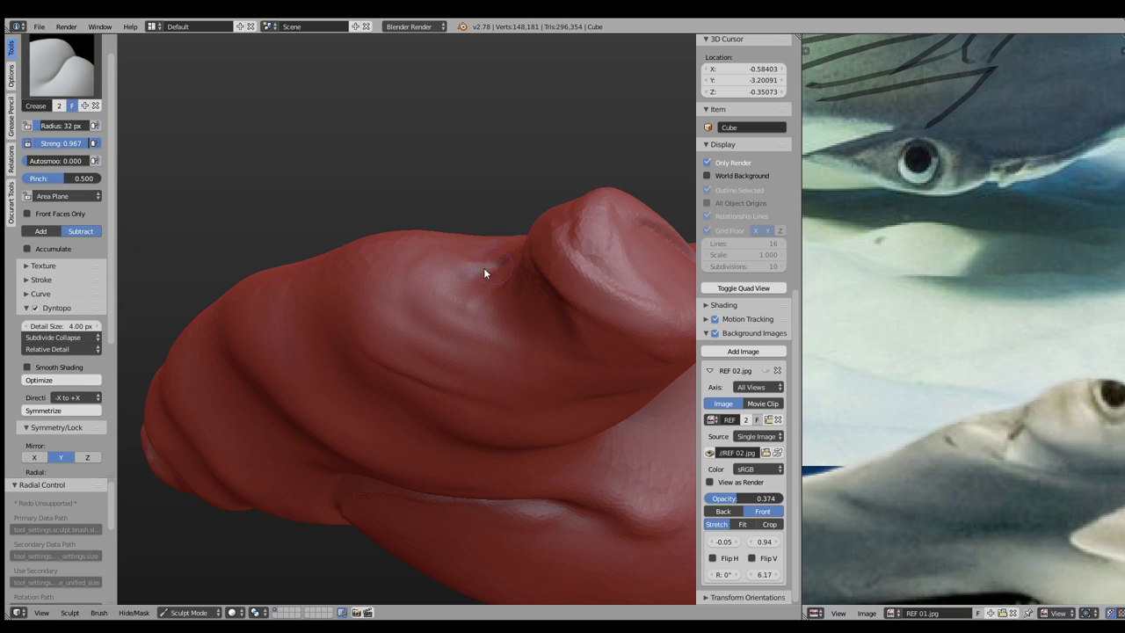
left_click(500, 306)
mouse_move(462, 294)
middle_mouse_down()
mouse_move(452, 315)
mouse_move(378, 284)
middle_mouse_up()
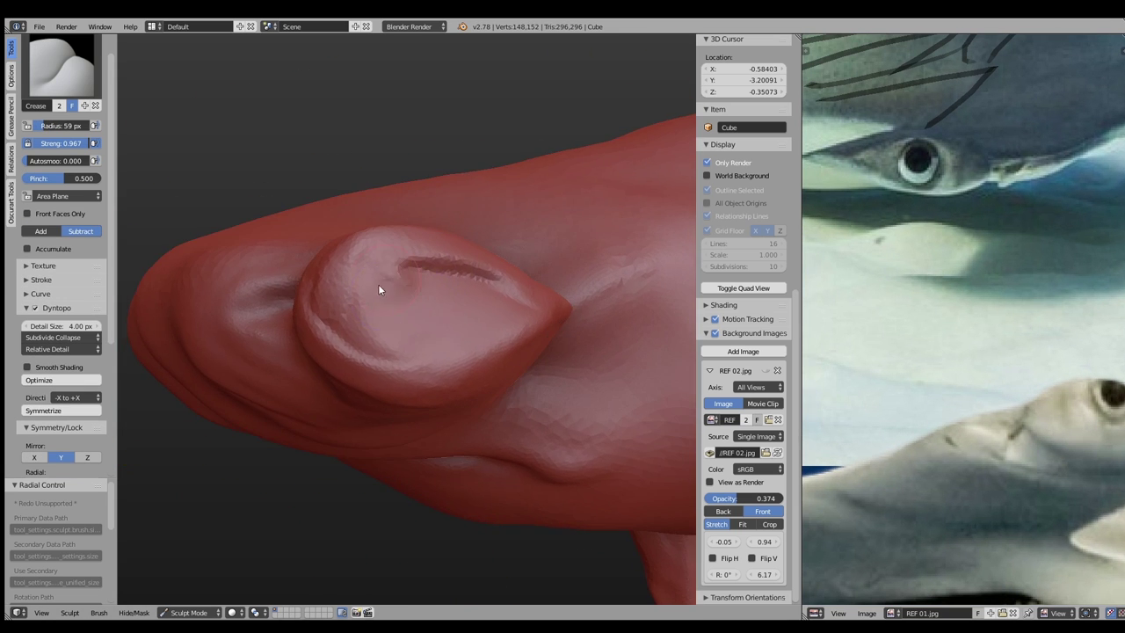
left_click_drag(394, 283, 410, 320)
Build up the eye region with Clay Strips and flatten the surrounding head surface
middle_click_drag(409, 320, 396, 294)
key("c")
key("f")
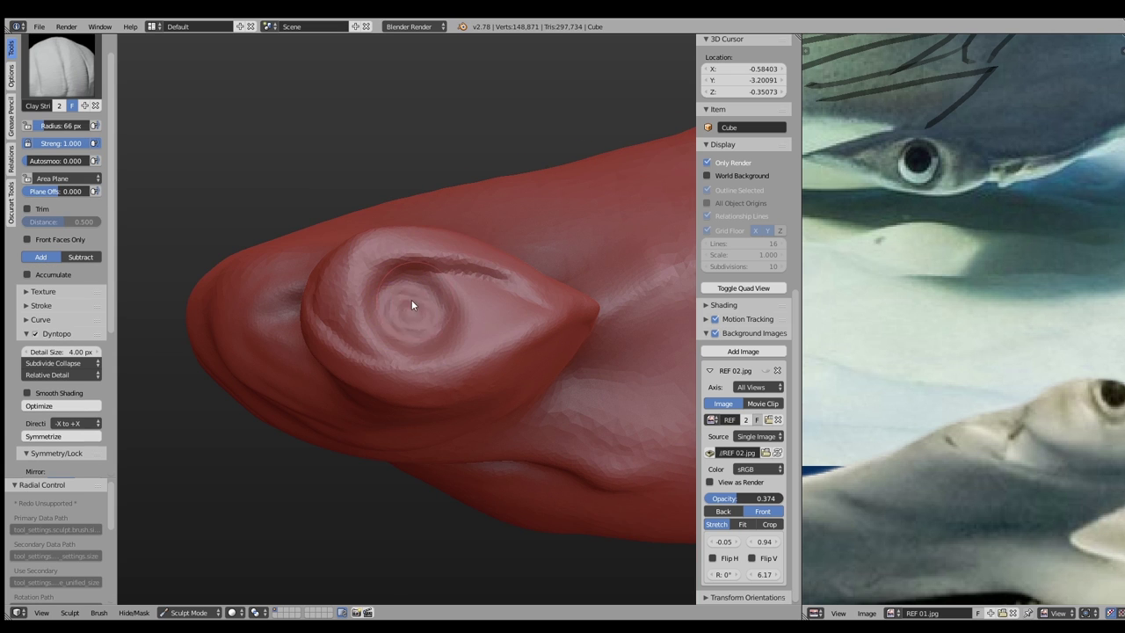
left_click(402, 300)
mouse_move(401, 301)
left_mouse_down()
mouse_move(447, 297)
mouse_move(390, 334)
left_mouse_up()
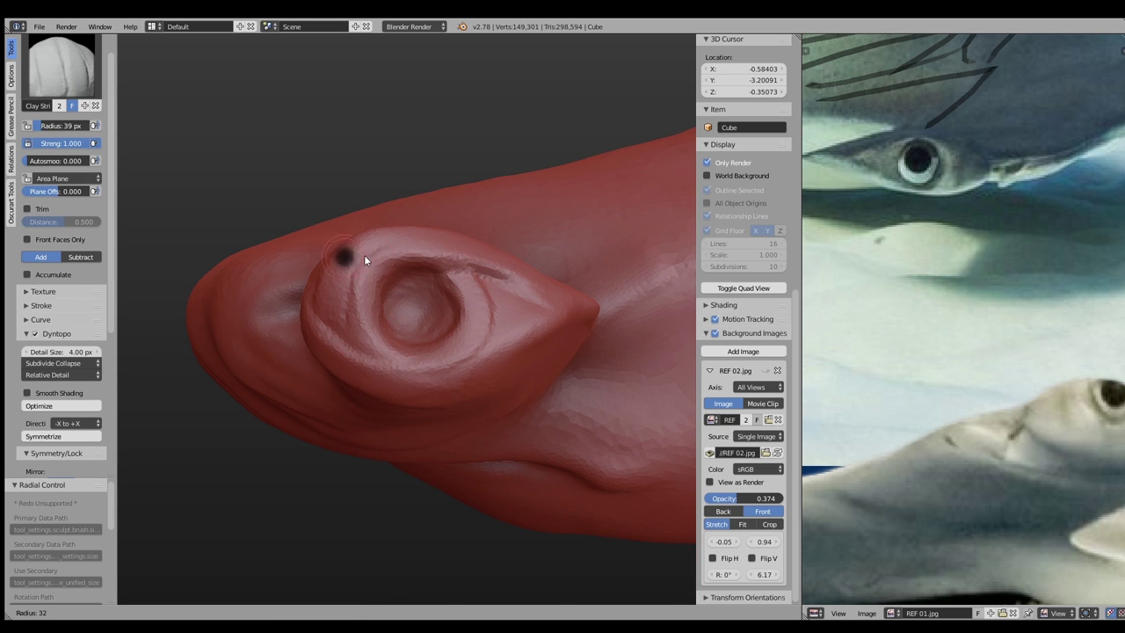
key("shift+t")
left_click_drag(381, 278, 451, 303)
key("f")
left_click(403, 271)
mouse_move(402, 272)
middle_mouse_down()
mouse_move(454, 295)
mouse_move(441, 263)
middle_mouse_up()
left_click_drag(387, 350, 410, 294)
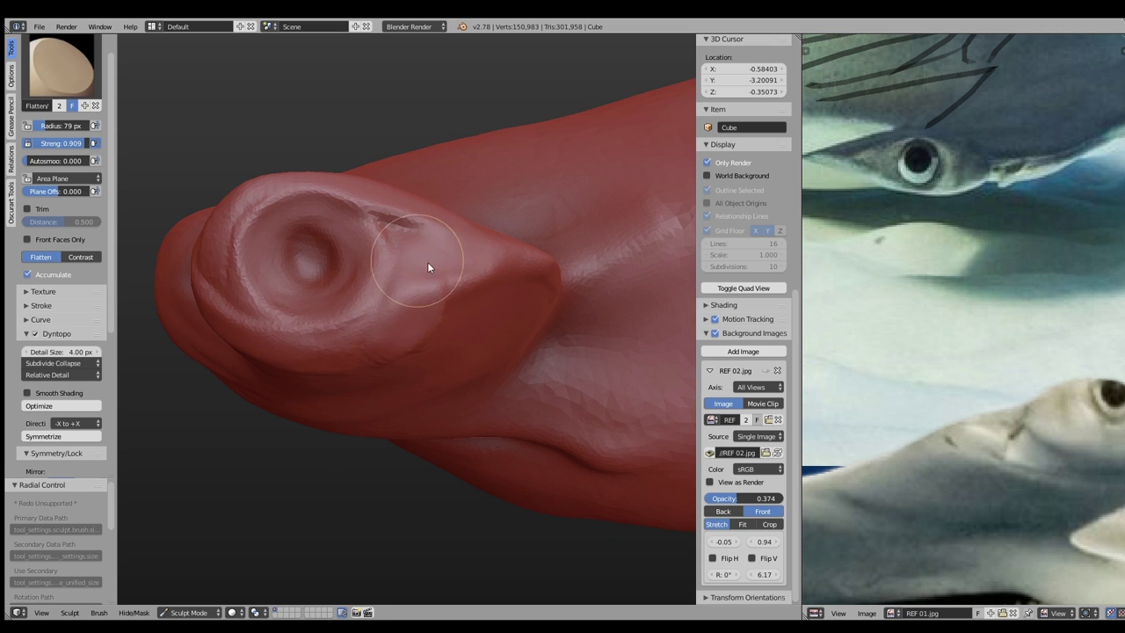
With the whole shark in view, set Dyntopo refinement to Subdivide Edges
key("f")
left_click(486, 307)
scroll(487, 307, "down", 3)
mouse_move(486, 306)
middle_mouse_down()
mouse_move(441, 291)
mouse_move(481, 289)
middle_mouse_up()
key("f")
left_click(203, 283)
scroll(62, 363, "up", 1, "ctrl")
Switch to Clay Strips and size the brush for working along the shark's back and side
key("c")
key("f")
left_click(265, 307)
mouse_move(266, 307)
middle_mouse_down()
mouse_move(346, 291)
mouse_move(363, 324)
mouse_move(281, 292)
mouse_move(326, 319)
middle_mouse_up()
scroll(286, 367, "up", 2)
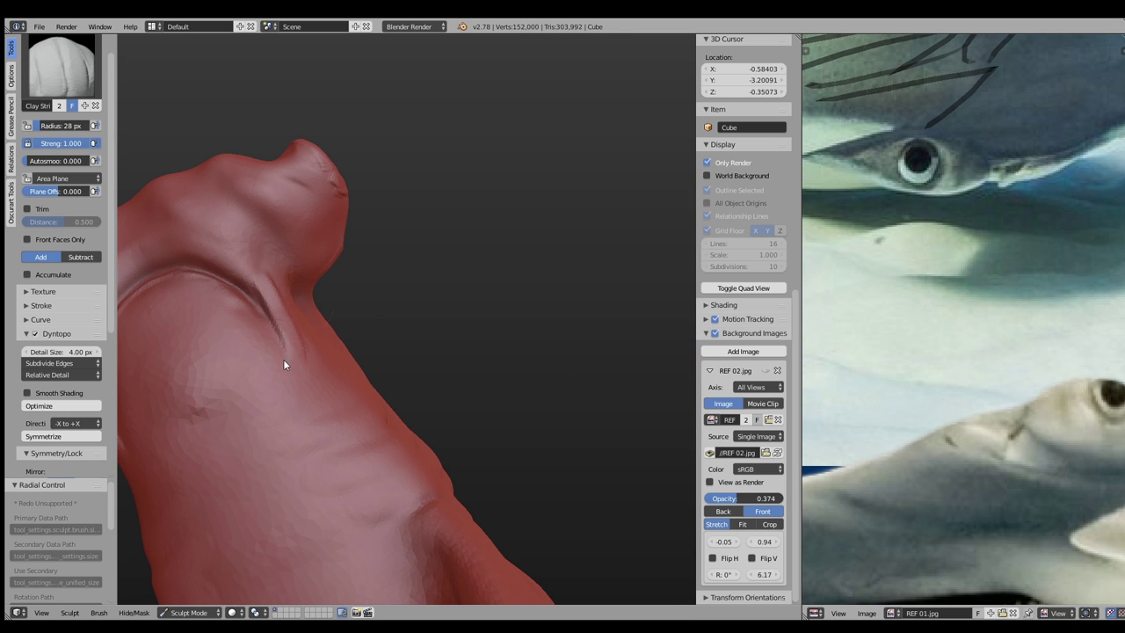
key("f")
left_click(271, 257)
mouse_move(272, 258)
middle_mouse_down()
mouse_move(326, 314)
mouse_move(364, 296)
middle_mouse_up()
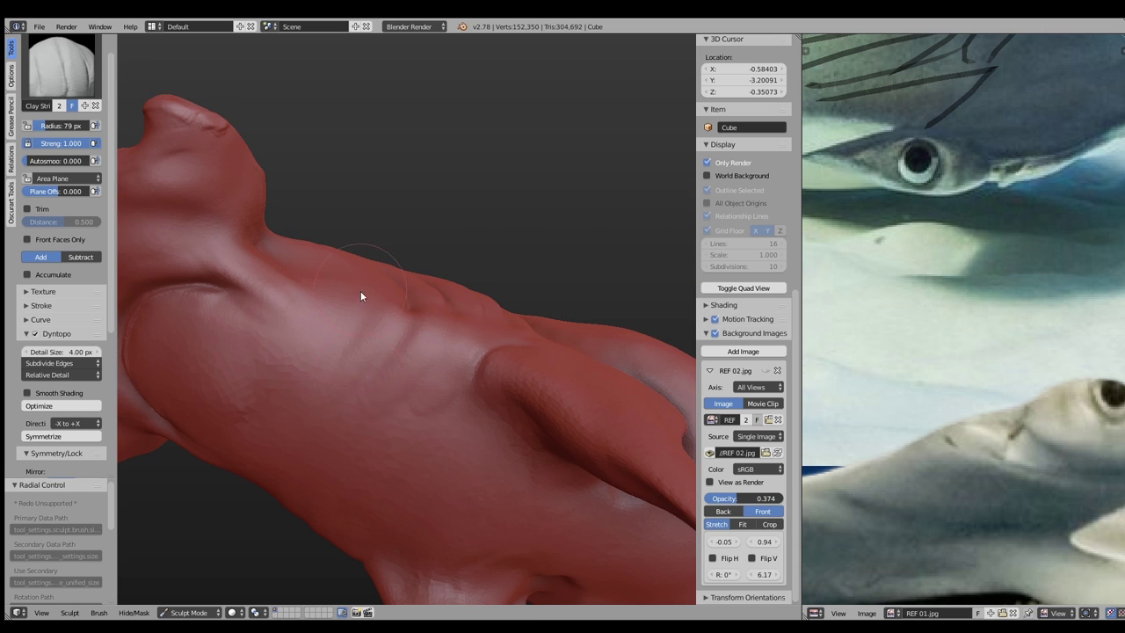
key("f")
left_click(359, 384)
From an upright front view, carve fan-like clay-strip ridges across the chest, redoing them with a smaller brush
scroll(854, 334, "up", 4)
scroll(857, 422, "up", 2)
mouse_move(615, 369)
middle_mouse_down()
mouse_move(431, 254)
mouse_move(306, 279)
middle_mouse_up()
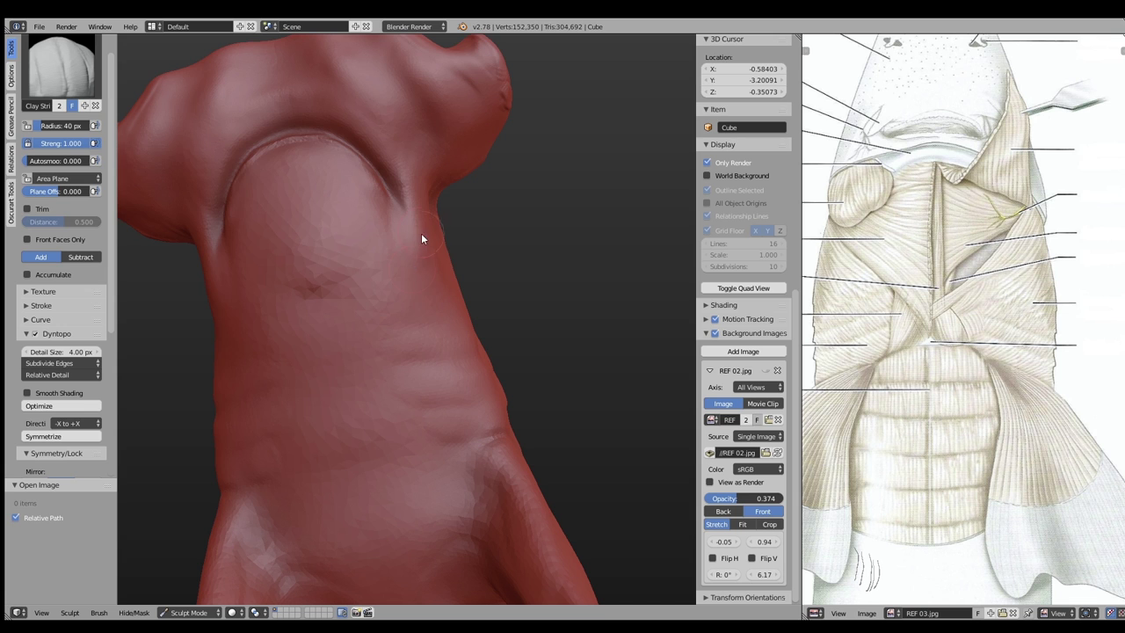
mouse_move(397, 277)
left_mouse_down()
mouse_move(344, 414)
mouse_move(337, 375)
mouse_move(360, 220)
mouse_move(411, 290)
left_mouse_up()
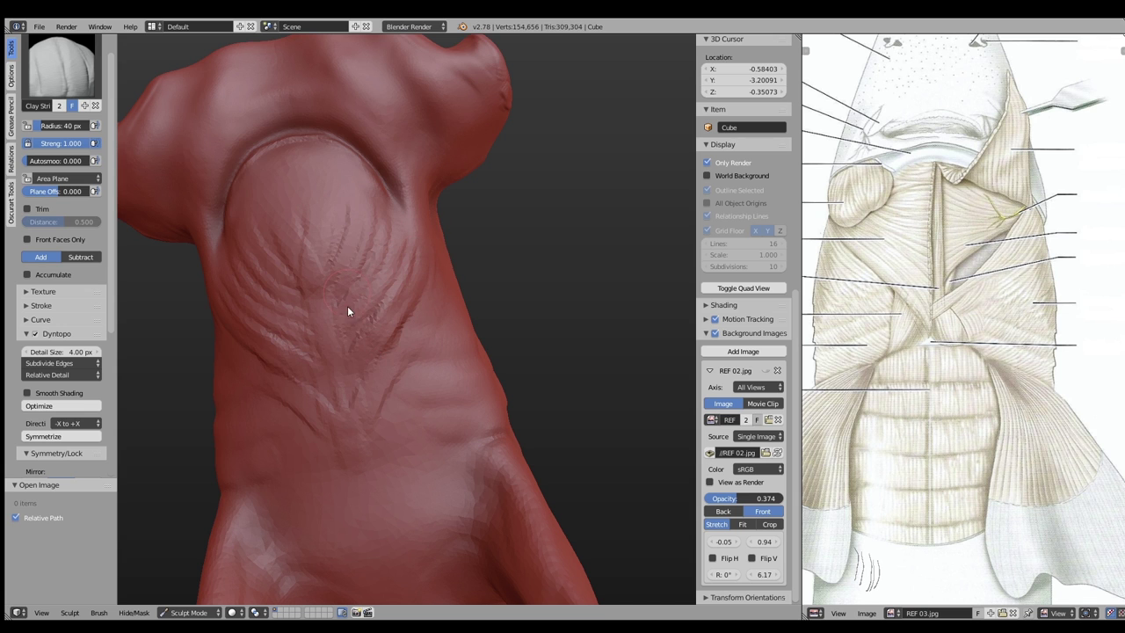
key("ctrl+z")
key("ctrl+z")
key("ctrl+z")
key("ctrl+z")
key("f")
left_click(316, 225)
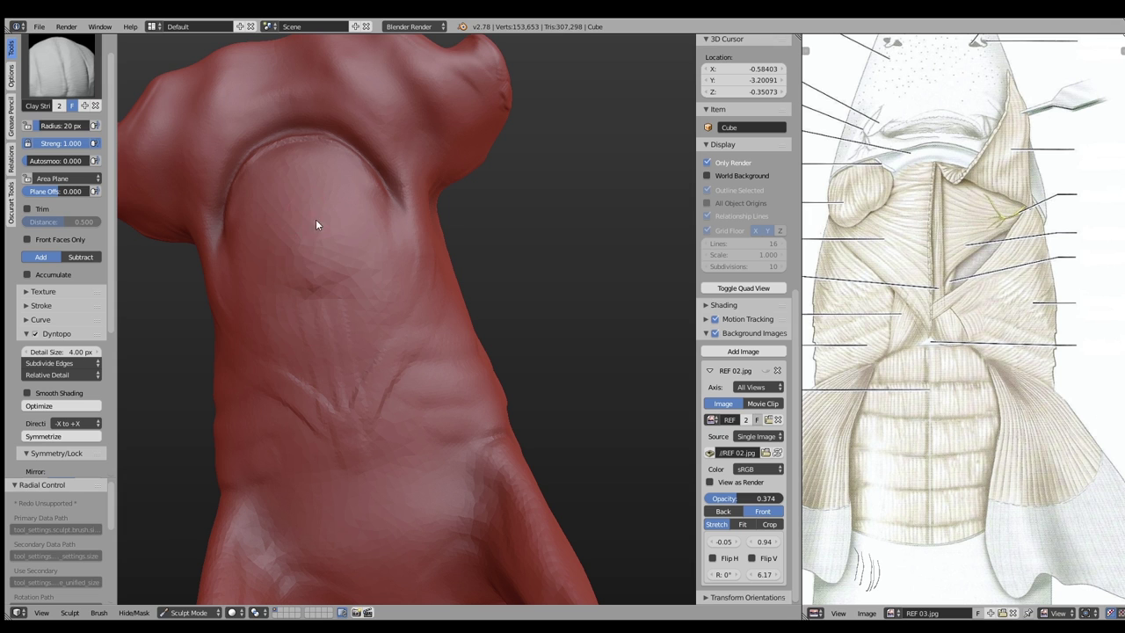
key("f")
left_click(350, 359)
mouse_move(335, 365)
left_mouse_down()
mouse_move(388, 289)
mouse_move(382, 245)
mouse_move(309, 260)
mouse_move(385, 272)
mouse_move(367, 343)
mouse_move(379, 371)
mouse_move(422, 351)
mouse_move(484, 381)
left_mouse_up()
key("f")
Sculpt rib-like ridges on the abdomen and belly, smoothing away the rough attempts
middle_click_drag(484, 381, 366, 336, "shift")
mouse_move(318, 310)
left_mouse_down("shift")
mouse_move(366, 367)
mouse_move(346, 345)
mouse_move(370, 318)
left_mouse_up("shift")
key("f")
left_click(310, 343)
middle_click_drag(329, 404, 361, 282)
mouse_move(361, 282)
left_mouse_down()
mouse_move(392, 334)
mouse_move(367, 343)
mouse_move(391, 397)
left_mouse_up()
middle_click_drag(391, 397, 422, 352)
mouse_move(422, 352)
left_mouse_down()
mouse_move(336, 403)
mouse_move(341, 429)
mouse_move(423, 487)
left_mouse_up()
key("f")
left_click(361, 157)
left_click_drag(391, 319, 291, 556, "shift")
With an 84 px brush, carve clay-strip grooves along the belly toward the pectoral fin
mouse_move(291, 555)
middle_mouse_down()
mouse_move(369, 298)
mouse_move(320, 354)
mouse_move(370, 300)
middle_mouse_up()
key("f")
left_click(370, 305)
middle_click_drag(448, 346, 297, 168)
mouse_move(297, 169)
left_mouse_down()
mouse_move(449, 318)
mouse_move(606, 432)
left_mouse_up()
middle_click_drag(606, 431, 490, 358)
left_click_drag(491, 357, 589, 463)
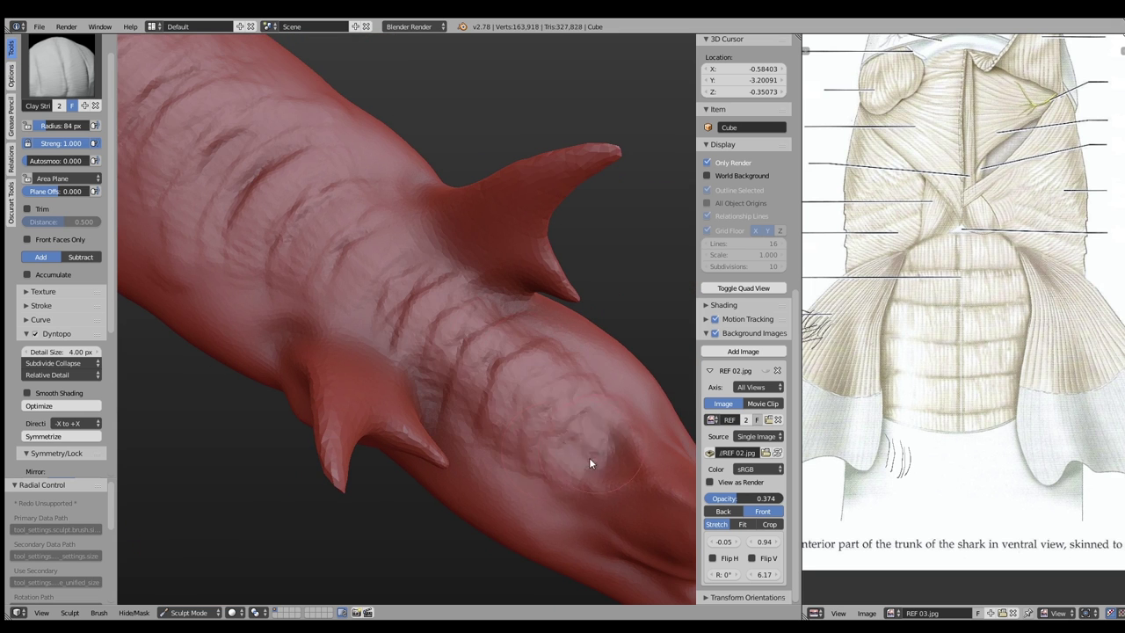
mouse_move(320, 197)
middle_mouse_down()
mouse_move(388, 236)
mouse_move(388, 252)
mouse_move(252, 148)
middle_mouse_up()
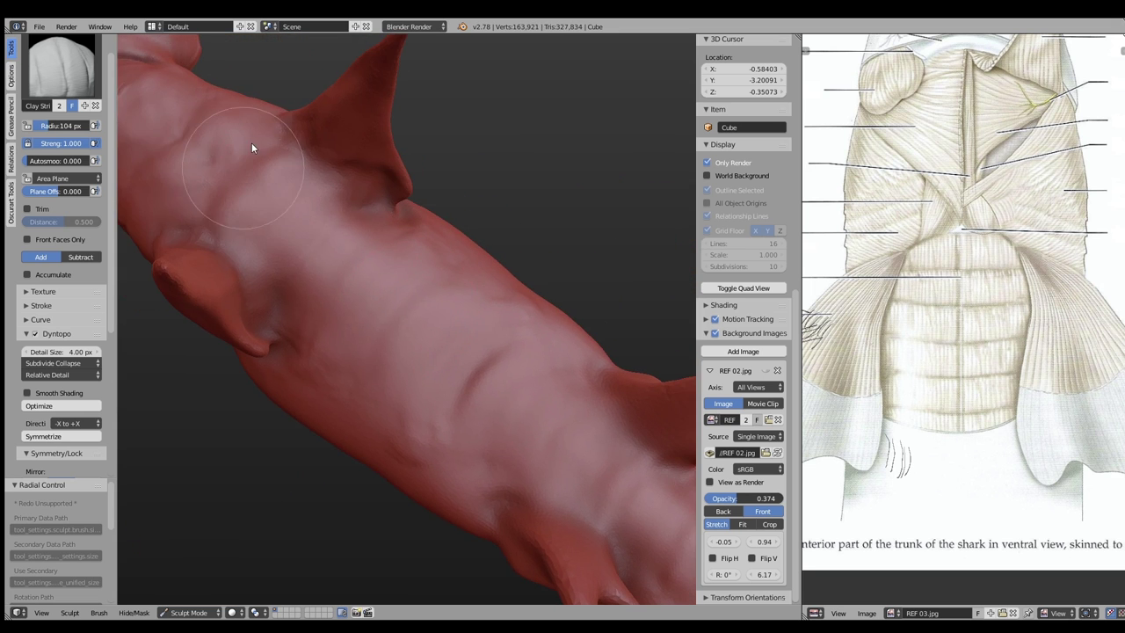
middle_click_drag(540, 467, 421, 346)
Resize the brush, move along the body to the tail, and carve a tail groove, then remove it
key("f")
left_click(372, 254)
mouse_move(372, 254)
middle_mouse_down()
mouse_move(557, 431)
mouse_move(665, 339)
mouse_move(249, 226)
mouse_move(334, 319)
mouse_move(406, 287)
middle_mouse_up()
key("f")
left_click(301, 212)
mouse_move(452, 253)
middle_mouse_down()
mouse_move(351, 309)
mouse_move(312, 209)
middle_mouse_up()
left_click_drag(319, 227, 516, 218)
mouse_move(576, 254)
middle_mouse_down()
mouse_move(525, 228)
mouse_move(422, 304)
middle_mouse_up()
mouse_move(156, 346)
middle_mouse_down()
mouse_move(431, 310)
mouse_move(368, 264)
mouse_move(367, 243)
middle_mouse_up()
middle_click_drag(251, 239, 310, 180)
left_click_drag(310, 186, 553, 269)
key("shift+c")
Switch the shark to Object Mode and set its origin to geometry
left_click_drag(357, 160, 367, 243)
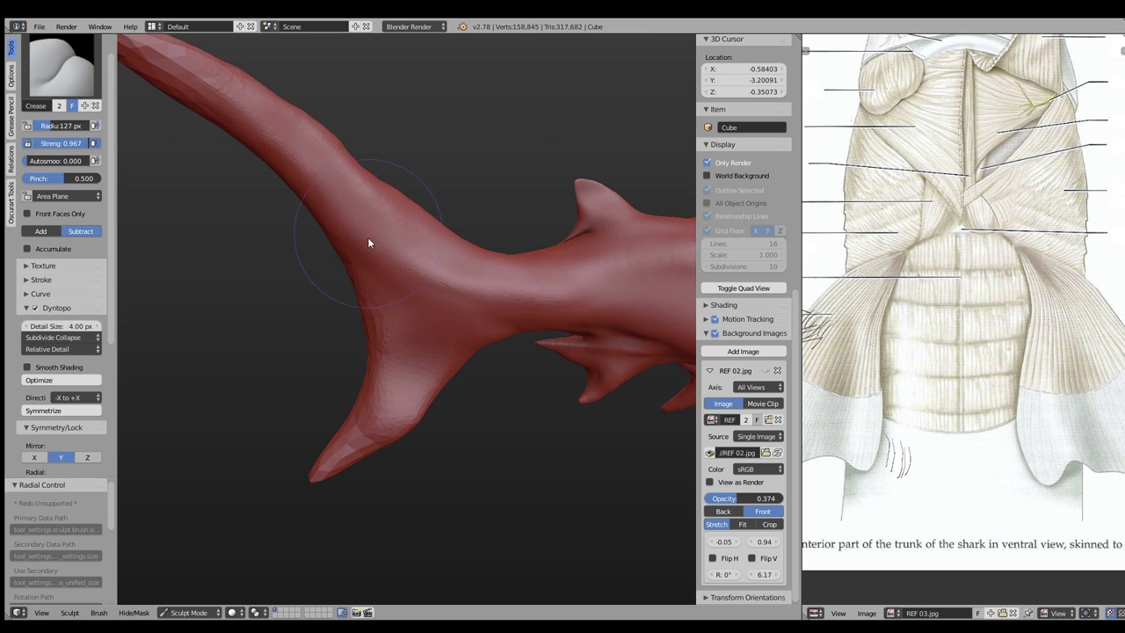
middle_click_drag(368, 243, 483, 219)
scroll(488, 264, "down", 5)
mouse_move(492, 316)
middle_mouse_down()
mouse_move(480, 308)
mouse_move(515, 269)
mouse_move(480, 311)
middle_mouse_up()
scroll(498, 290, "up", 5)
scroll(480, 311, "down", 3)
left_click(189, 613)
left_click(189, 598)
key("ctrl+shift+x")
key("Escape")
key("ctrl+shift+alt+c")
left_click(335, 402)
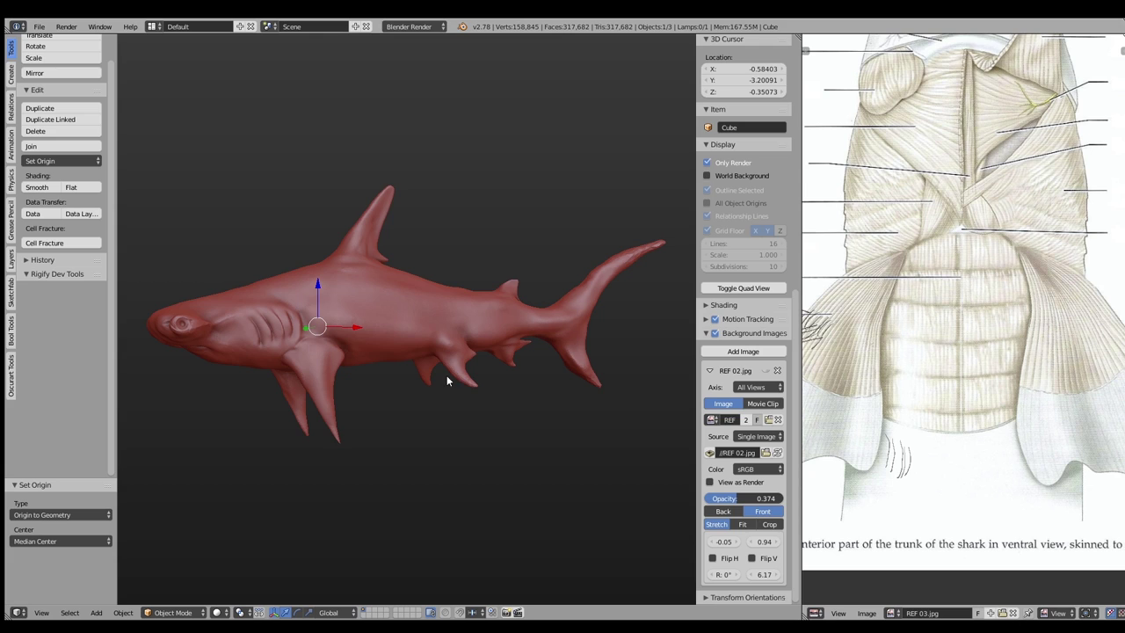
Show REF 01.jpg as the reference image after briefly trying REF 02.jpg, and pan it toward the tail
left_click(893, 612)
left_click(914, 472)
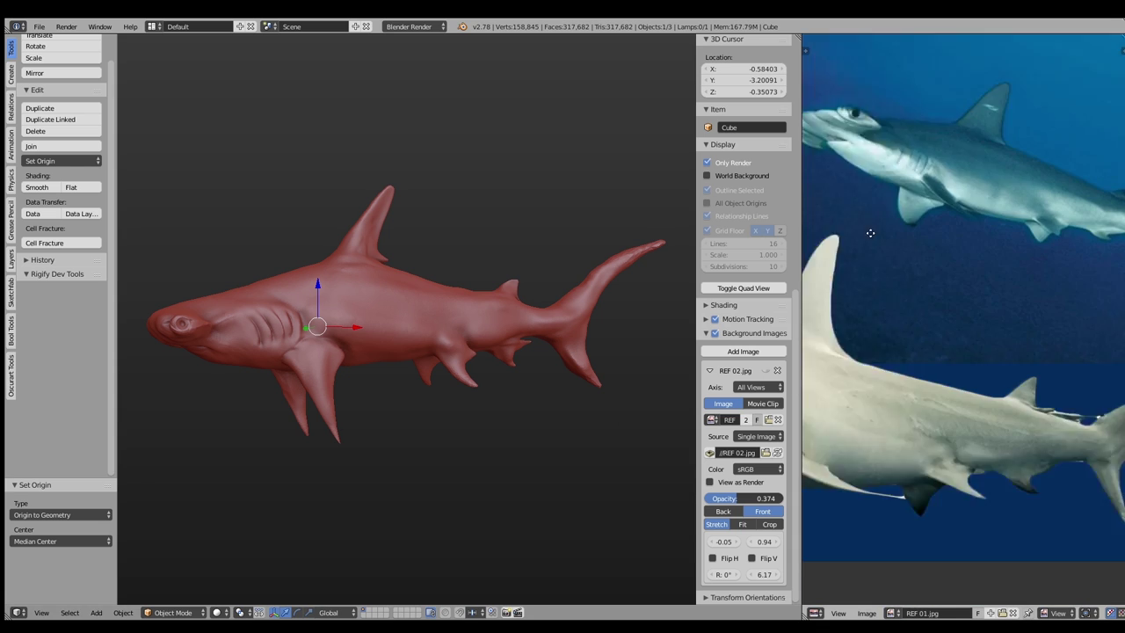
left_click(894, 612)
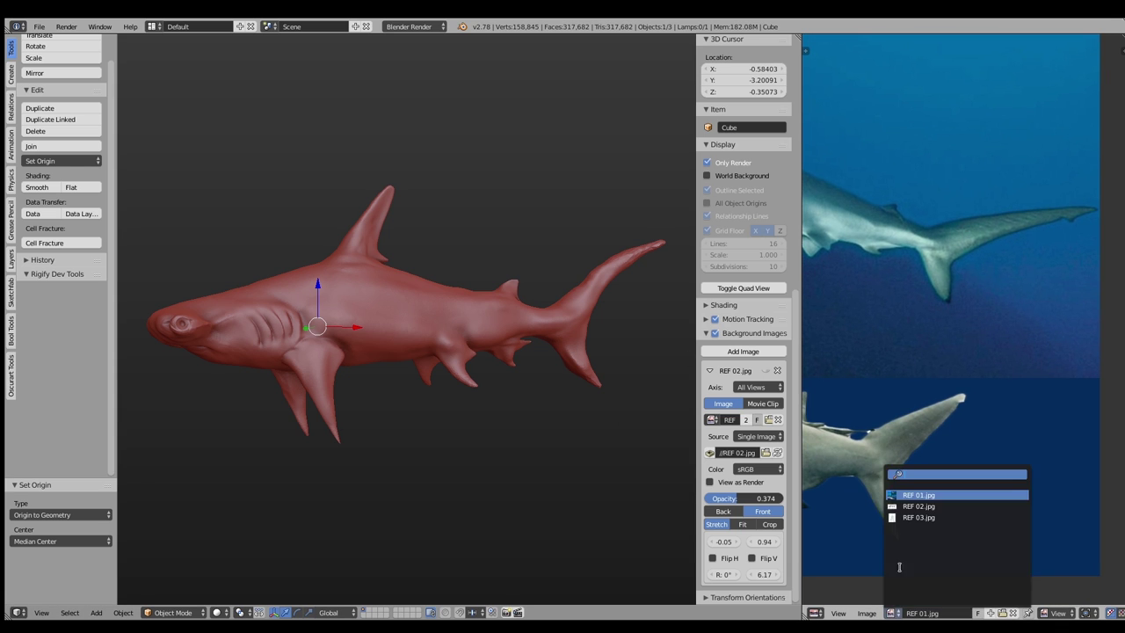
left_click(914, 513)
left_click_drag(1004, 109, 956, 141)
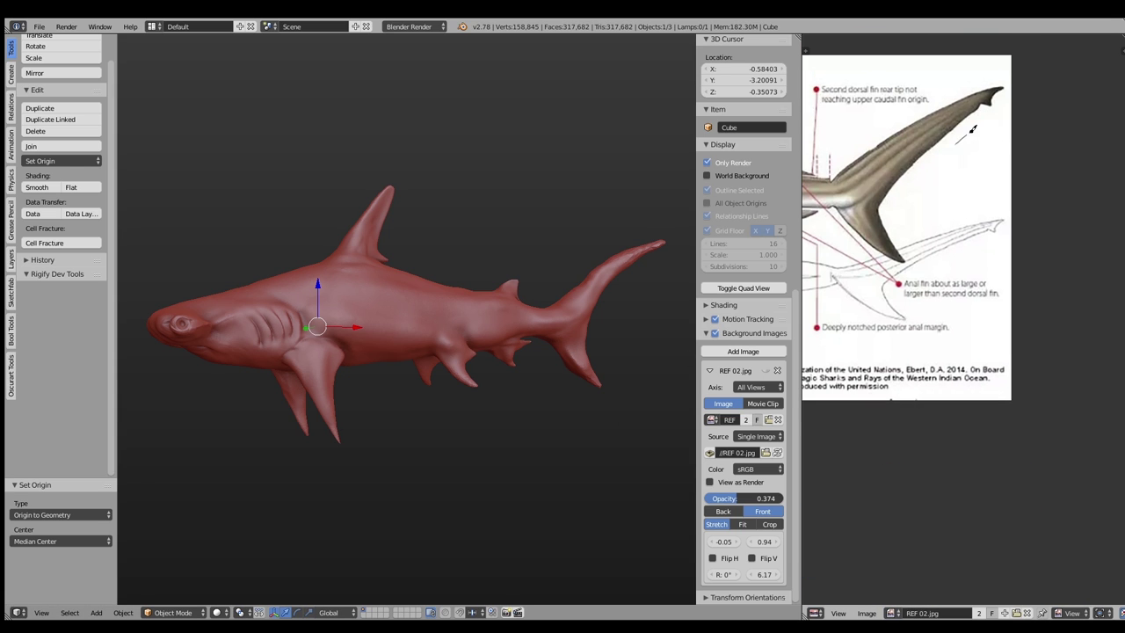
left_click(897, 612)
middle_click_drag(974, 380, 838, 345)
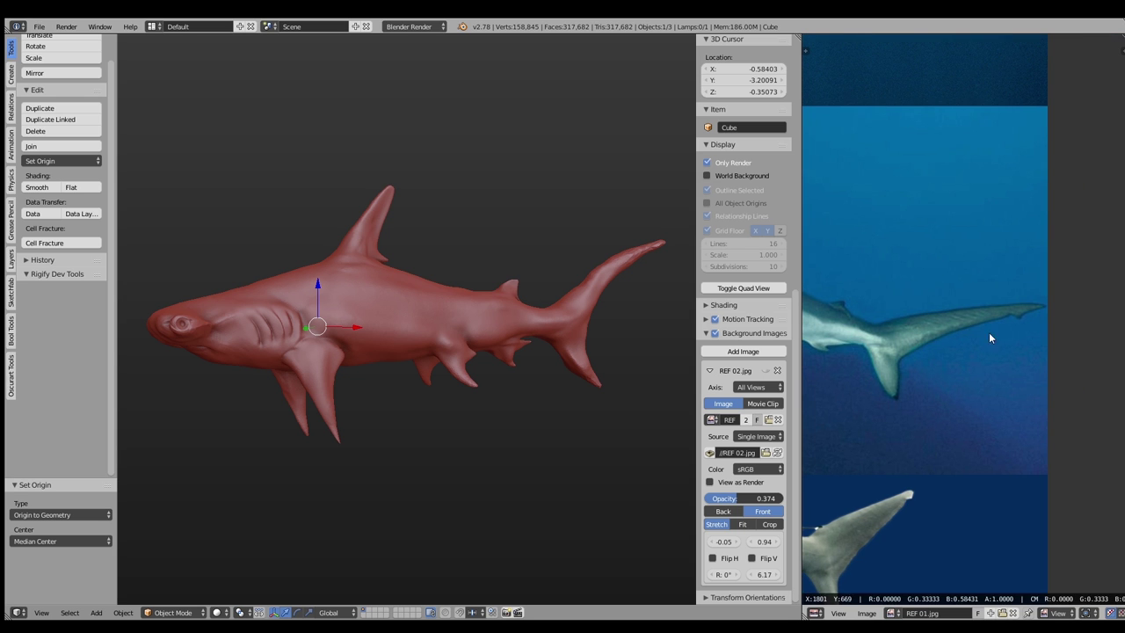
middle_click_drag(916, 365, 986, 343)
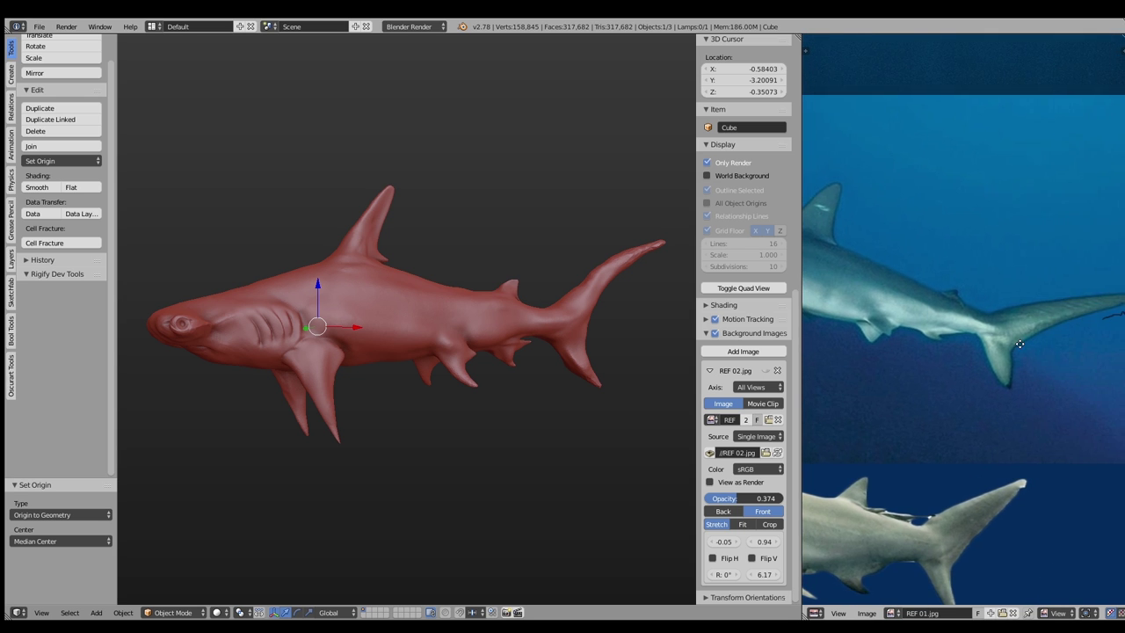
middle_click_drag(479, 325, 444, 320)
Toggle layers 3 and 6 to bring the shark into view, zoom in, and return to Sculpt Mode
key("3")
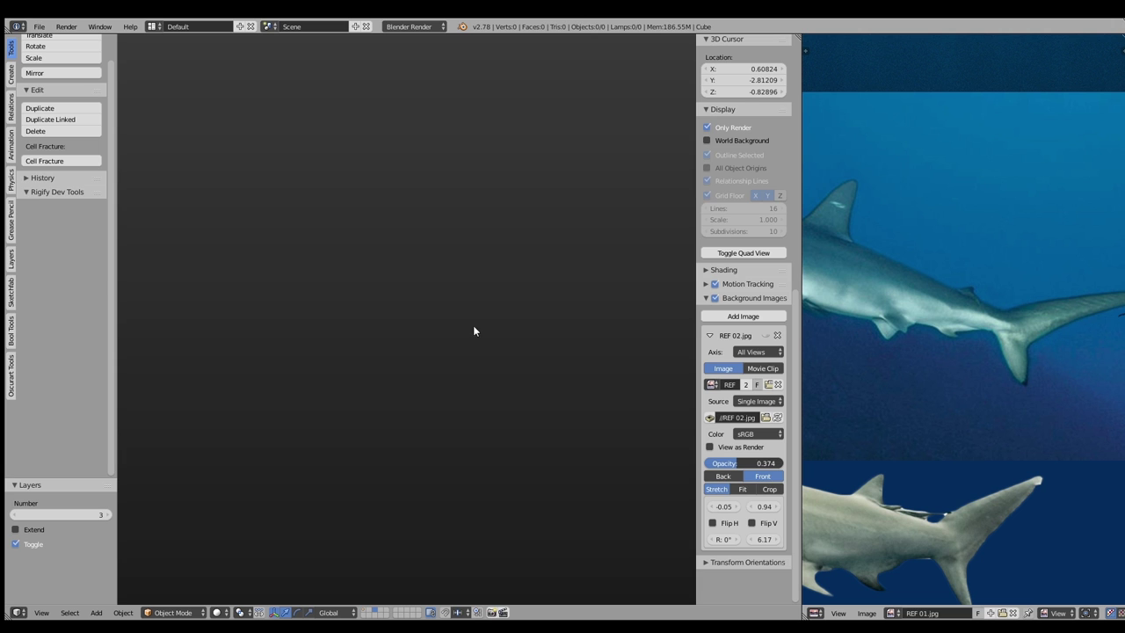
key("6")
scroll(477, 370, "up", 3)
key("shift+6")
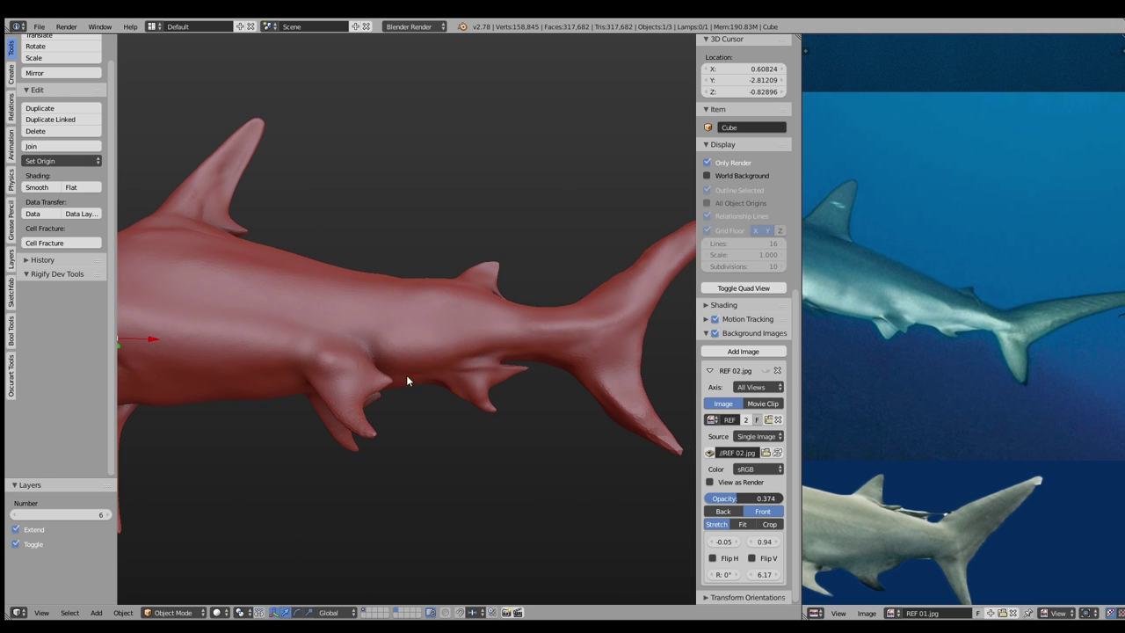
key("ctrl+Tab")
Cycle through Grab, Clay Strips and Flatten brushes at smaller sizes while orbiting to the tail
key("s")
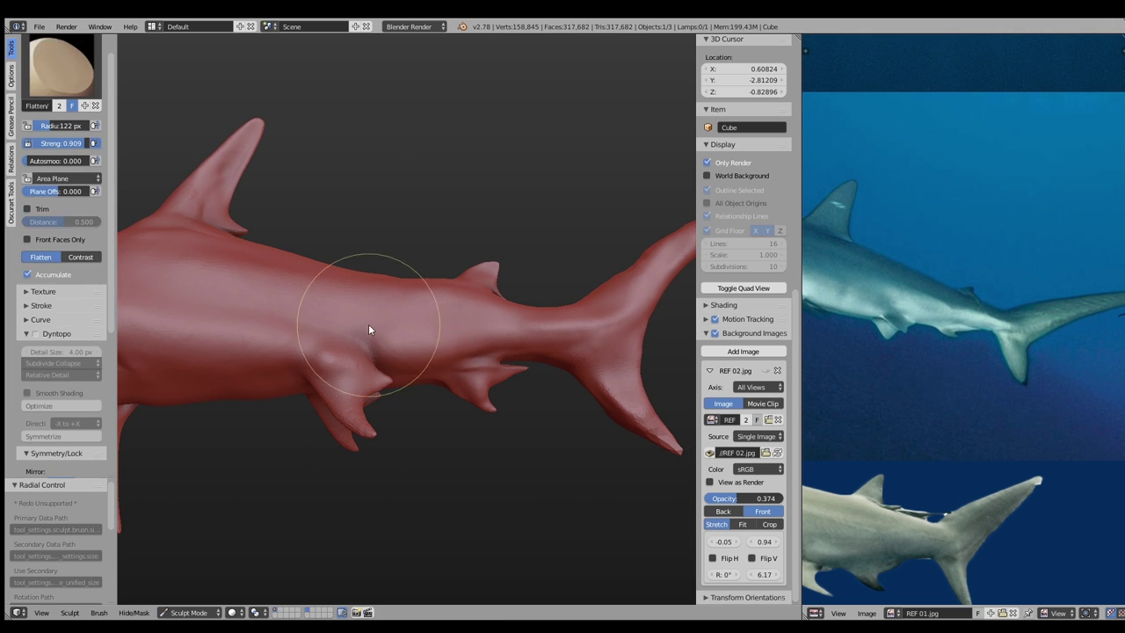
key("g")
key("f")
left_click(360, 325)
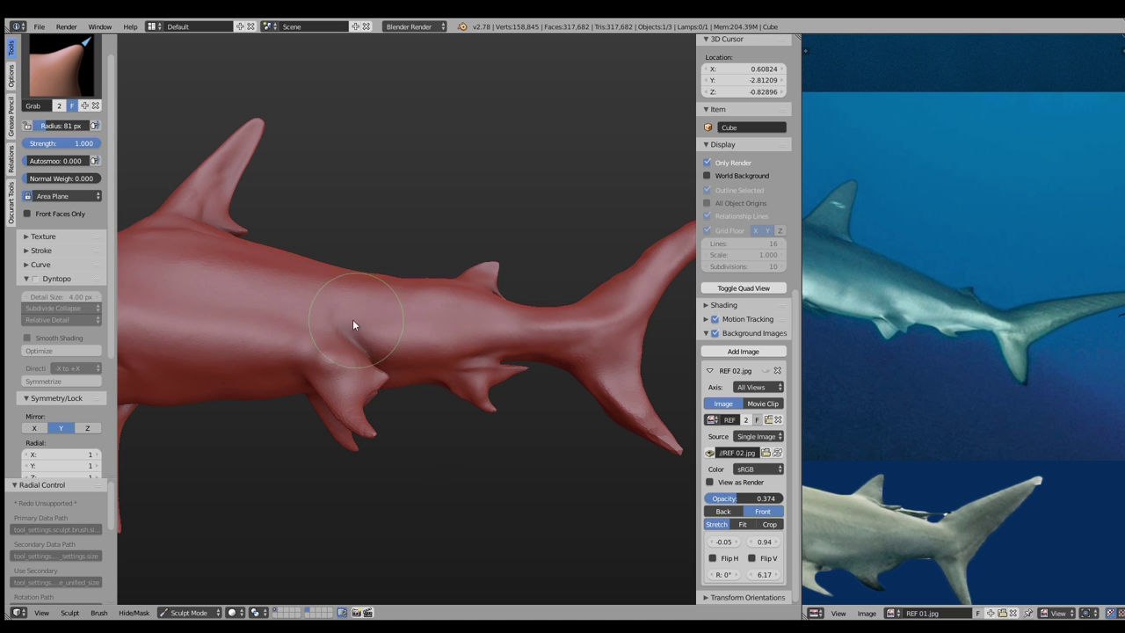
key("c")
middle_click_drag(345, 304, 371, 322)
mouse_move(508, 323)
middle_mouse_down()
mouse_move(499, 334)
mouse_move(520, 342)
middle_mouse_up()
key("shift+t")
mouse_move(442, 368)
middle_mouse_down()
mouse_move(412, 353)
mouse_move(515, 349)
mouse_move(478, 343)
middle_mouse_up()
key("f")
left_click(458, 348)
key("c")
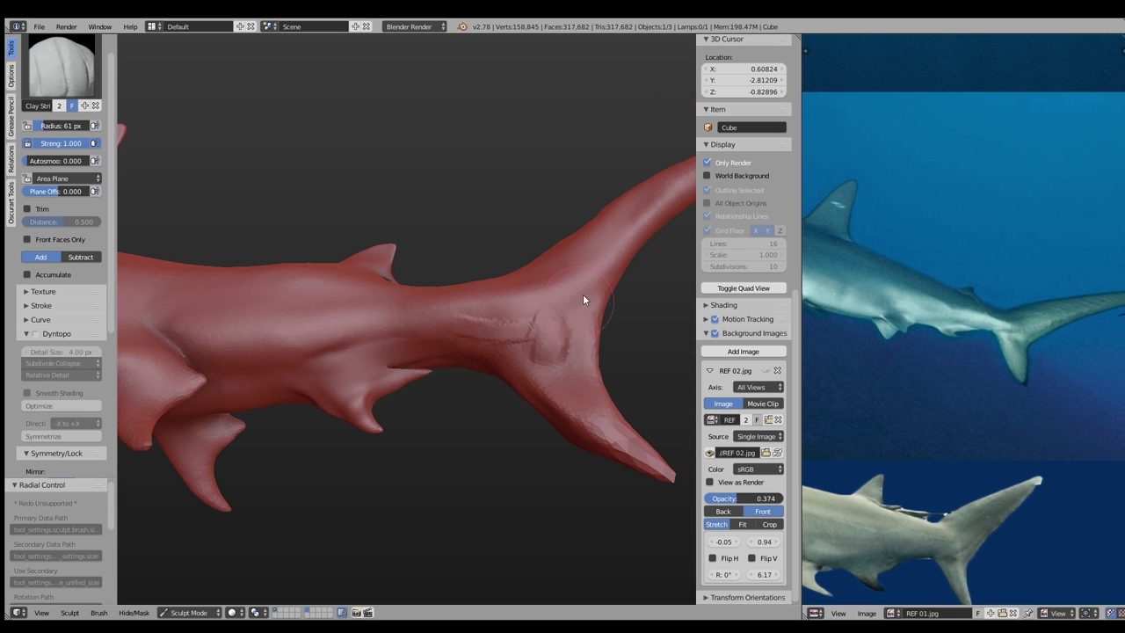
middle_click_drag(583, 300, 224, 296)
Enable dynamic topology, then dent, roughen and smooth the tail surface with Clay Strips
key("ctrl+d")
key("Return")
key("shift+c")
key("f")
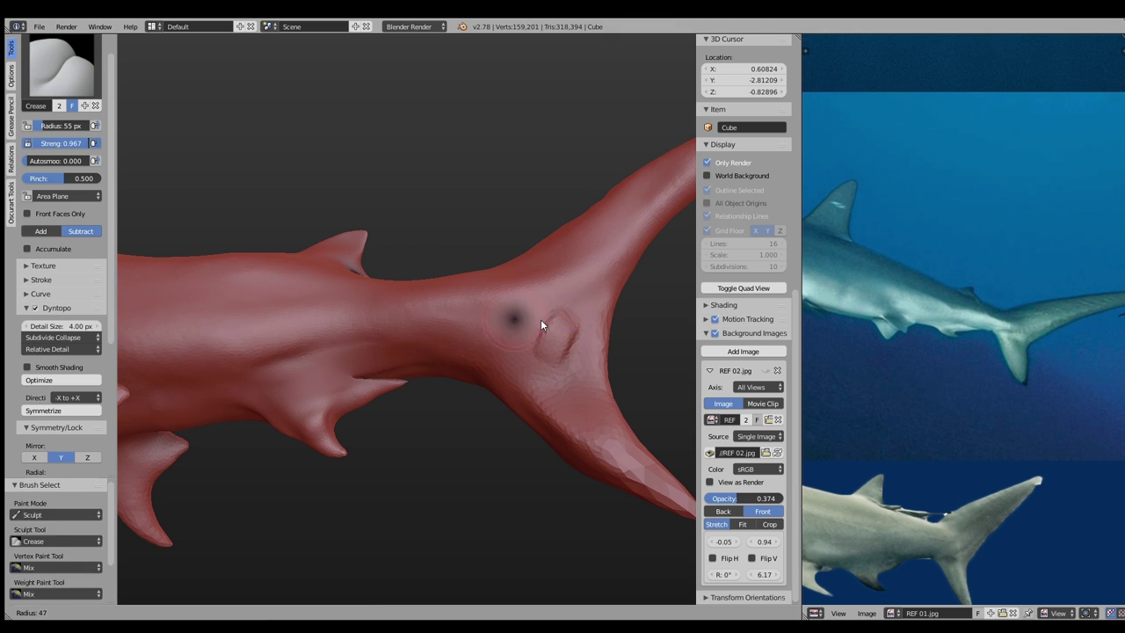
left_click(541, 319)
key("c")
scroll(420, 316, "up", 3)
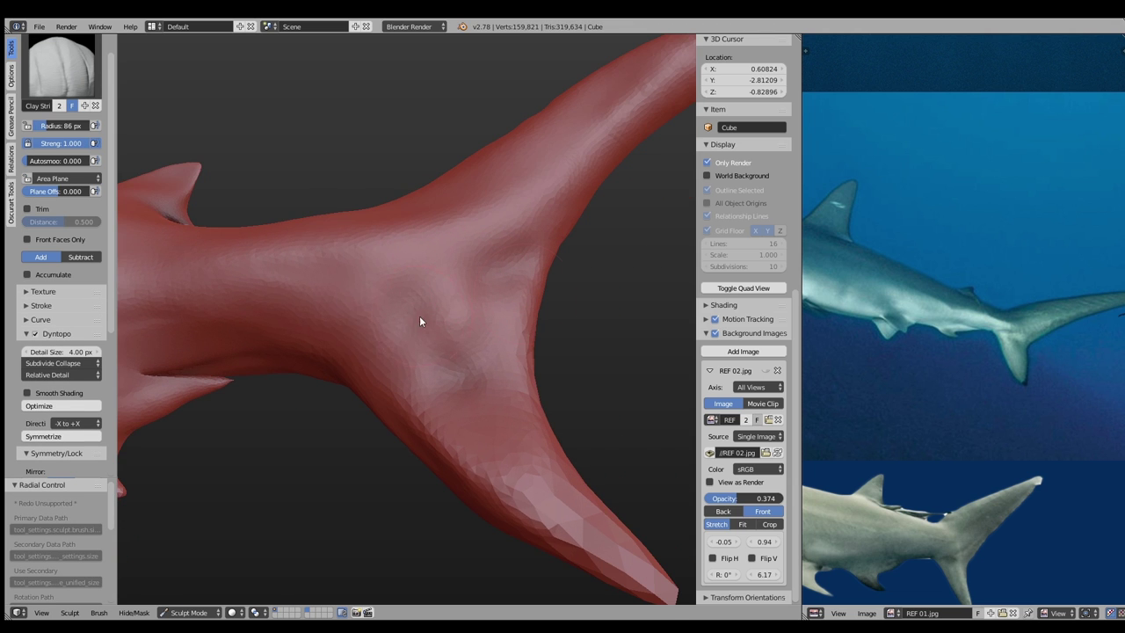
left_click_drag(451, 283, 476, 333)
mouse_move(510, 376)
middle_mouse_down()
mouse_move(366, 294)
mouse_move(478, 396)
middle_mouse_up()
mouse_move(477, 396)
left_mouse_down()
mouse_move(379, 345)
mouse_move(603, 516)
mouse_move(590, 494)
left_mouse_up()
left_click_drag(498, 395, 476, 354, "shift")
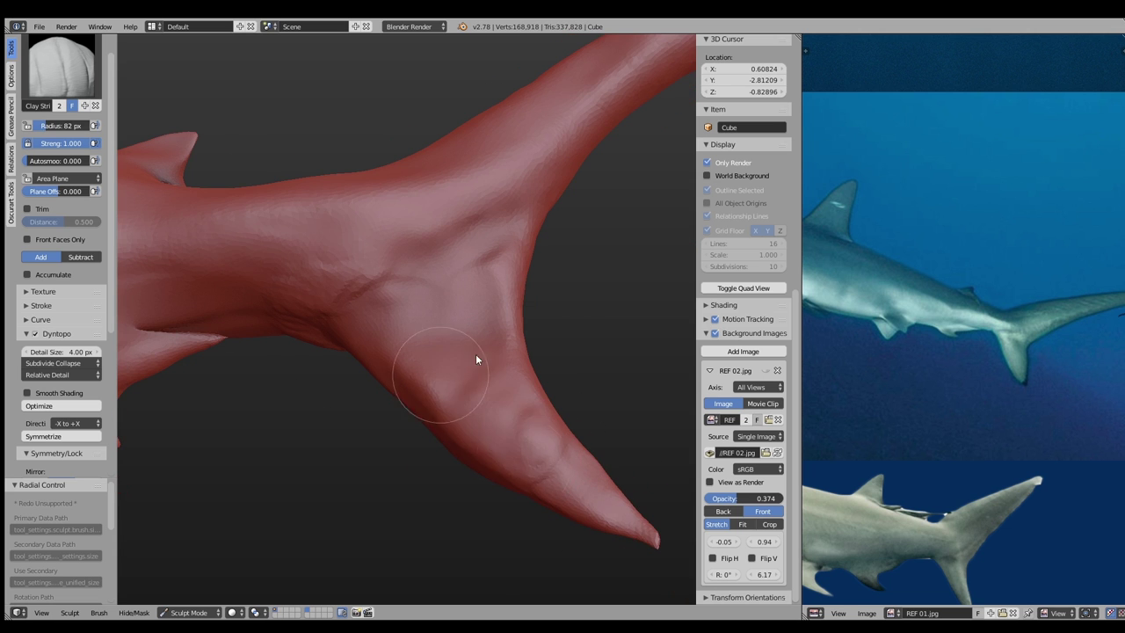
middle_click_drag(475, 353, 464, 388)
Build up the tail base with an 83 px brush, raising the detail size to 4.20 px
key("f")
left_click(402, 300)
mouse_move(402, 301)
left_mouse_down()
mouse_move(432, 237)
mouse_move(514, 136)
mouse_move(290, 300)
left_mouse_up()
left_click_drag(57, 351, 70, 351)
middle_click_drag(263, 343, 403, 343)
mouse_move(403, 343)
left_mouse_down()
mouse_move(469, 407)
mouse_move(515, 370)
left_mouse_up()
mouse_move(515, 370)
middle_mouse_down()
mouse_move(529, 331)
mouse_move(430, 318)
middle_mouse_up()
With a smaller brush, mound the tail-base crease and carve diagonal grooves along the lower tail lobe
key("f")
left_click(394, 314)
left_click_drag(390, 314, 483, 306)
mouse_move(483, 307)
middle_mouse_down()
mouse_move(603, 302)
mouse_move(354, 249)
middle_mouse_up()
left_click_drag(334, 218, 400, 220)
mouse_move(352, 296)
left_mouse_down()
mouse_move(423, 283)
mouse_move(356, 365)
mouse_move(220, 470)
left_mouse_up()
mouse_move(442, 321)
middle_mouse_down()
mouse_move(269, 310)
mouse_move(319, 249)
mouse_move(459, 269)
mouse_move(442, 158)
middle_mouse_up()
Sculpt a clay strip stroke on the shark body, then set the brush radius to 115 px
key("f")
left_click(376, 234)
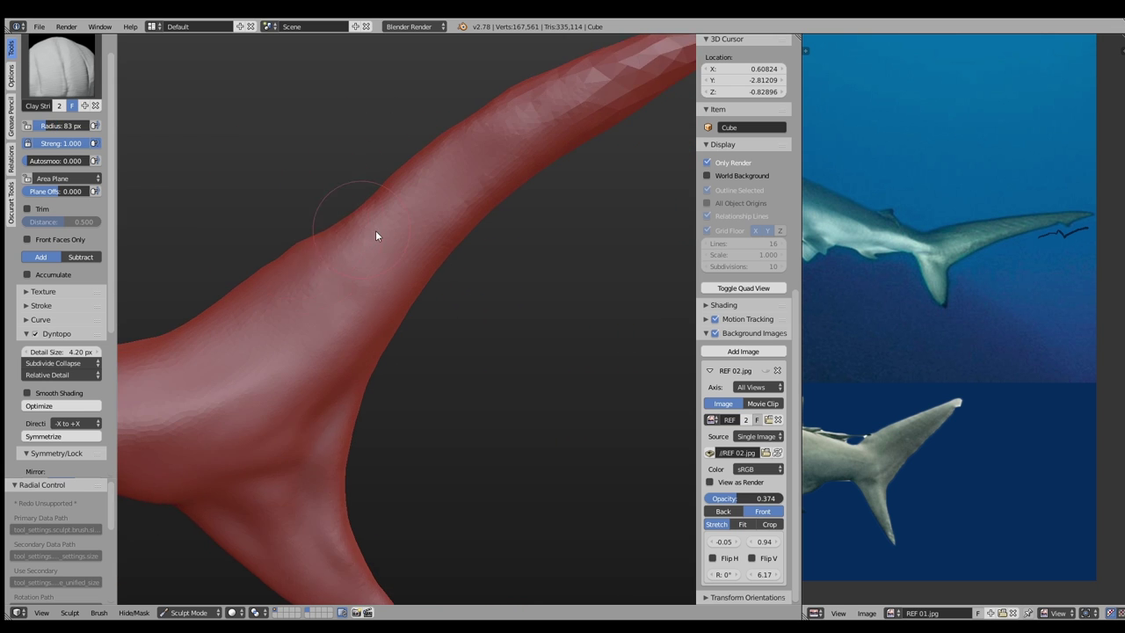
middle_click_drag(376, 236, 365, 197)
left_click_drag(365, 197, 420, 198)
middle_click_drag(420, 198, 372, 171)
scroll(371, 171, "down", 3)
key("f")
left_click(359, 251)
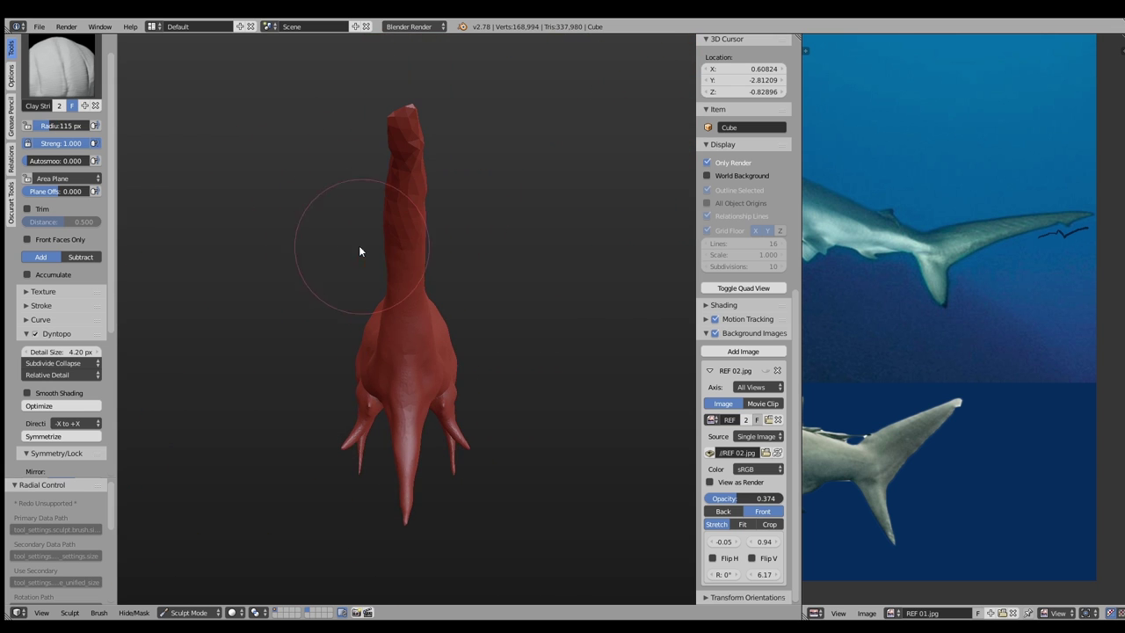
Switch to the Snake Hook brush and pull out part of the lower body
key("g")
key("k")
key("f")
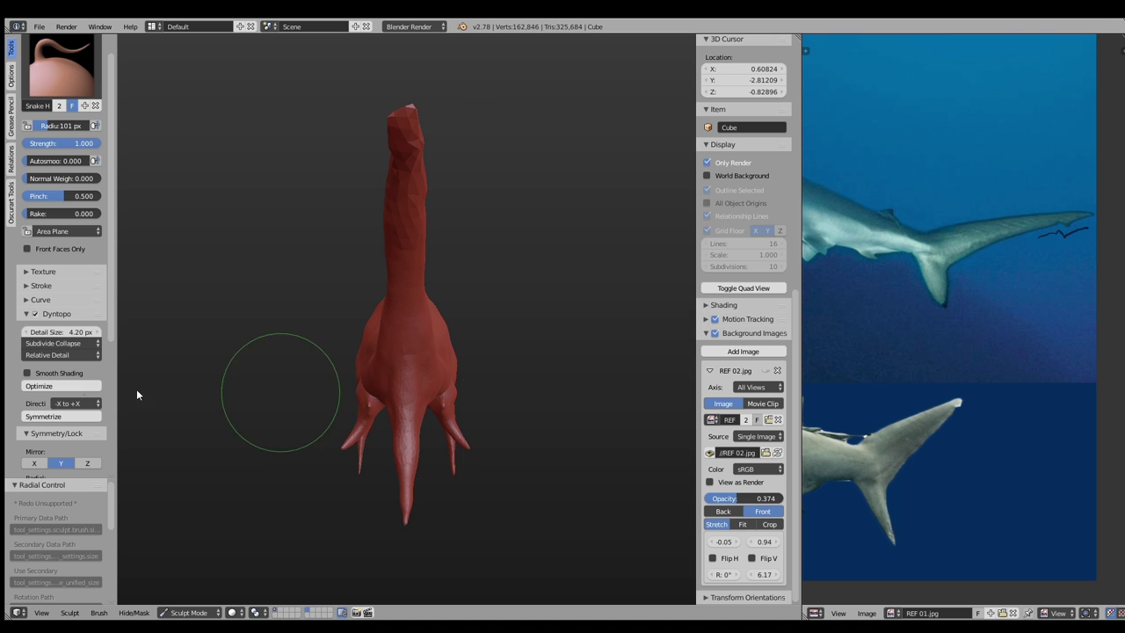
left_click_drag(361, 370, 293, 361)
Disable dynamic topology and set the brush to 120 px radius and 0.271 strength
key("ctrl+d")
key("f")
left_click(417, 449)
key("shift+f")
left_click(415, 448)
scroll(427, 434, "up", 3)
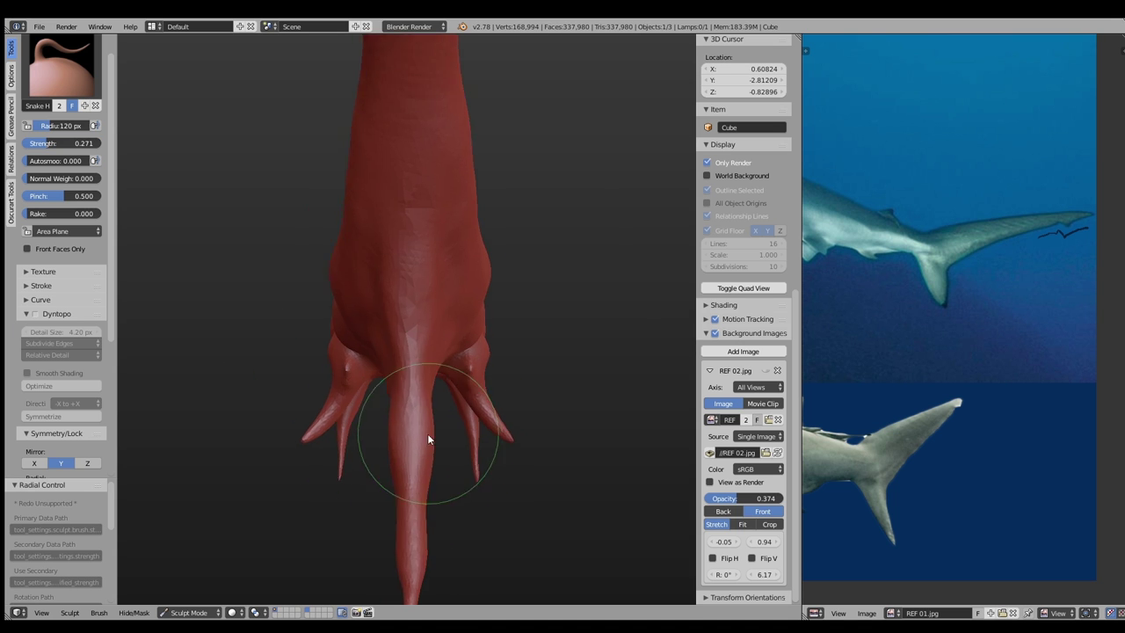
scroll(429, 537, "up", 1)
mouse_move(421, 509)
middle_mouse_down()
mouse_move(410, 395)
mouse_move(423, 337)
mouse_move(337, 352)
middle_mouse_up()
Re-enable Dyntopo and try 131 px Clay Strips along the neck, then undo them
key("c")
mouse_move(340, 295)
middle_mouse_down()
mouse_move(352, 320)
mouse_move(272, 239)
middle_mouse_up()
left_click(33, 333)
left_click(35, 332)
key("f")
left_click(279, 123)
left_click_drag(280, 122, 311, 185)
key("ctrl+z")
key("ctrl+z")
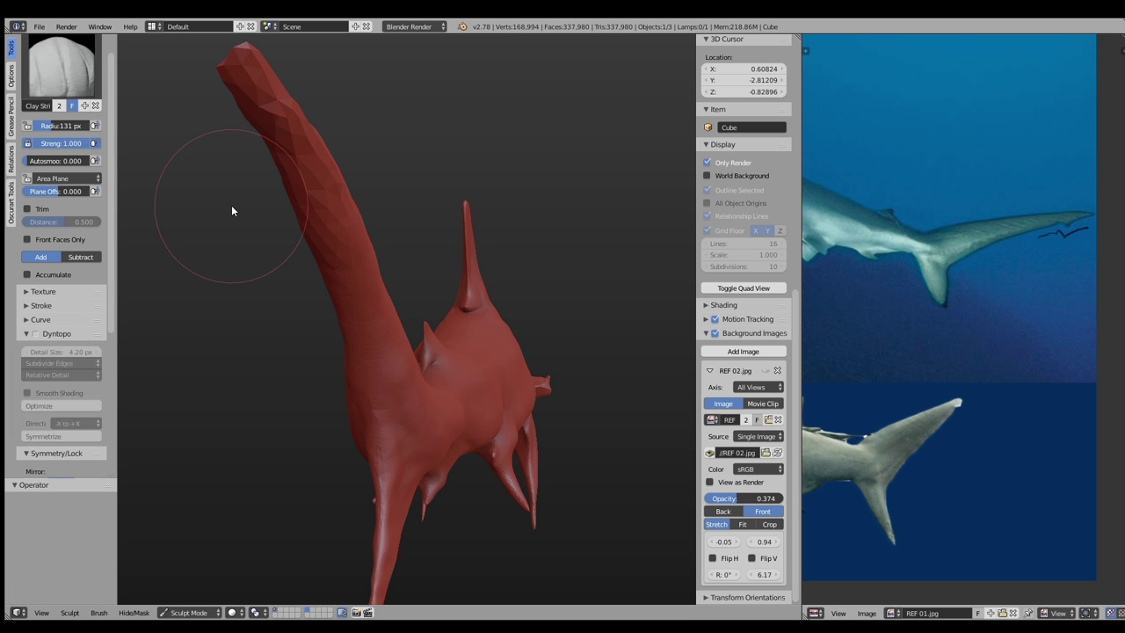
Switch to the Inflate brush with dynamic topology on and a 224 px radius
key("i")
key("f")
left_click(307, 136)
left_click(35, 273)
left_click(37, 272)
key("f")
left_click(313, 216)
middle_click_drag(312, 215, 382, 180)
Set up a 96 px Grab brush, then switch to Flatten and frame the neck
key("g")
key("f")
left_click(223, 207)
mouse_move(224, 207)
middle_mouse_down()
mouse_move(259, 168)
mouse_move(318, 181)
middle_mouse_up()
key("f")
left_click(396, 131)
key("shift+t")
mouse_move(393, 146)
middle_mouse_down()
mouse_move(503, 57)
mouse_move(218, 281)
middle_mouse_up()
Flatten the lower fin surface with a 101 px brush, undoing part of it
key("f")
left_click(175, 472)
middle_click_drag(176, 472, 231, 306)
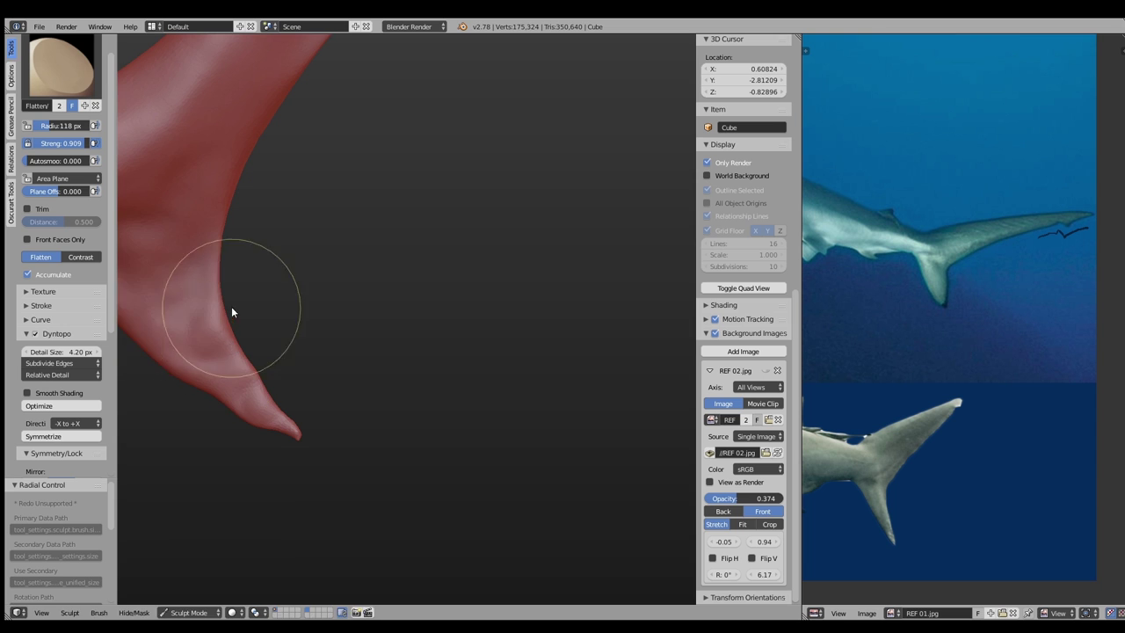
scroll(280, 241, "down", 3)
scroll(281, 247, "down", 2)
middle_click_drag(269, 244, 402, 244)
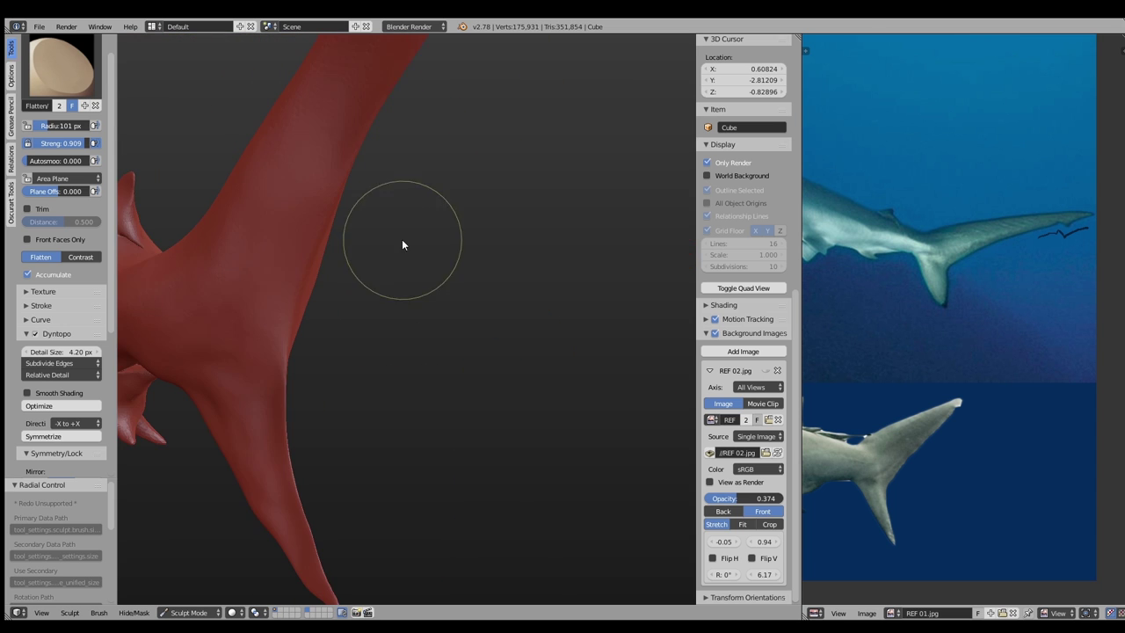
scroll(405, 326, "down", 3)
scroll(404, 325, "down", 2)
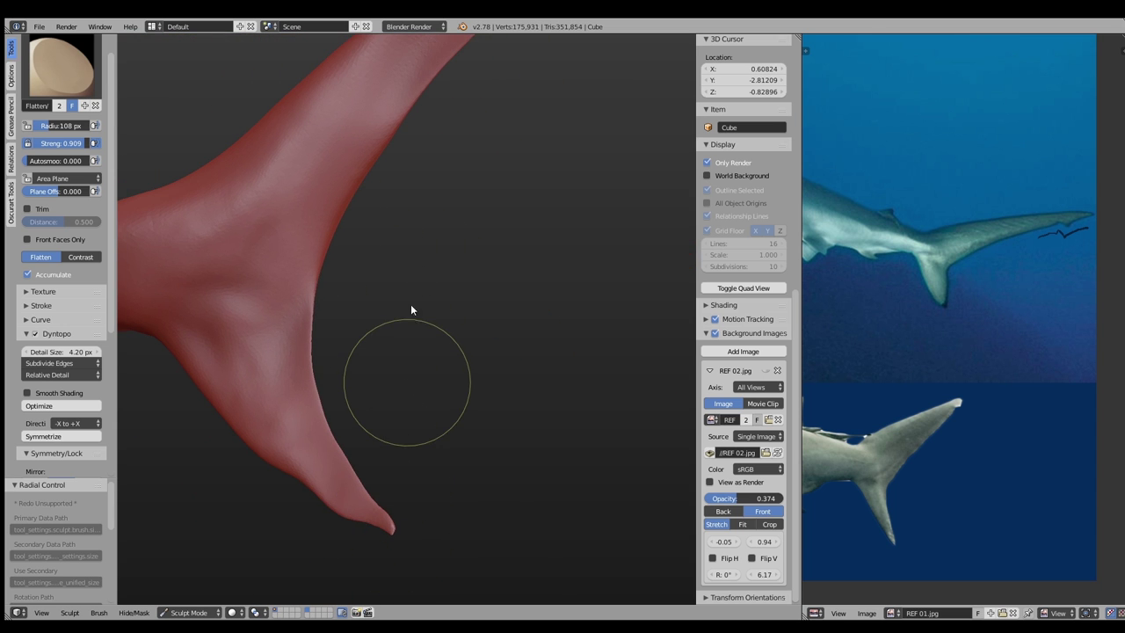
key("ctrl+z")
key("ctrl+z")
key("ctrl+z")
mouse_move(442, 231)
middle_mouse_down()
mouse_move(492, 285)
mouse_move(476, 278)
mouse_move(595, 304)
mouse_move(363, 234)
mouse_move(266, 219)
middle_mouse_up()
Raise Flatten strength to 0.671 and flatten more of the long fin at 141 px
key("shift+f")
left_click(423, 237)
left_click_drag(265, 219, 565, 452)
middle_click_drag(565, 452, 629, 395)
key("f")
left_click(398, 335)
mouse_move(398, 335)
middle_mouse_down()
mouse_move(351, 309)
mouse_move(603, 211)
mouse_move(273, 315)
mouse_move(290, 440)
mouse_move(309, 357)
middle_mouse_up()
Flatten along the fin base with a 75 px brush, then lower strength to 0.331
key("f")
left_click(294, 468)
left_click_drag(309, 356, 350, 468)
mouse_move(350, 468)
middle_mouse_down()
mouse_move(387, 492)
mouse_move(376, 457)
mouse_move(391, 458)
mouse_move(335, 440)
mouse_move(190, 144)
middle_mouse_up()
key("shift+f")
left_click(338, 478)
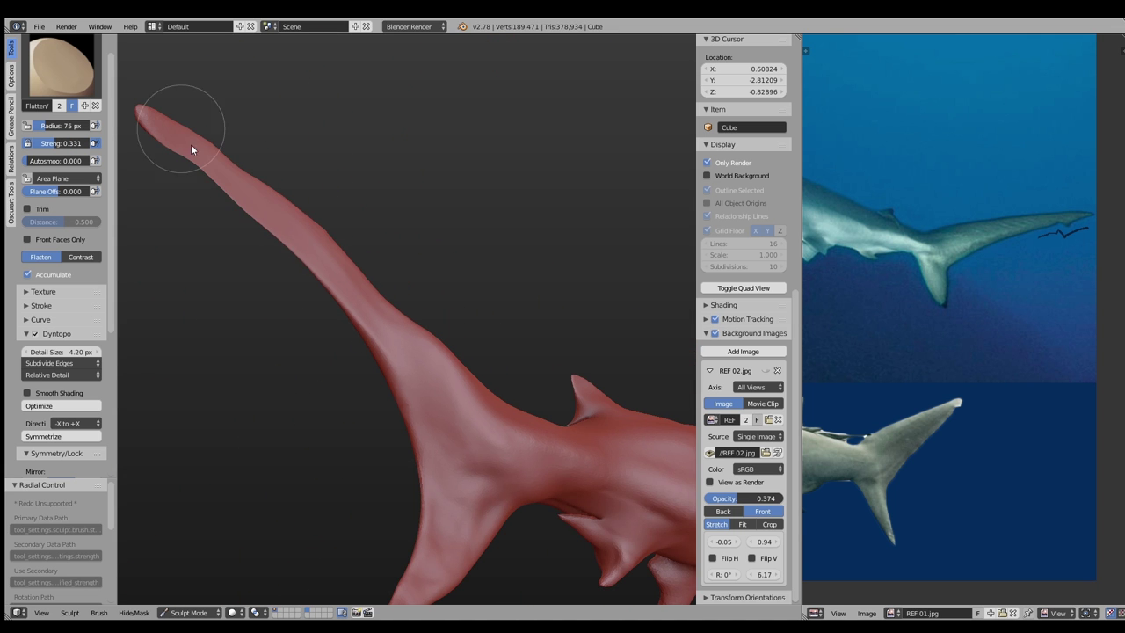
Set Dyntopo detail refinement to Subdivide Collapse and use an 81 px Inflate brush
key("i")
mouse_move(414, 300)
middle_mouse_down()
mouse_move(334, 184)
mouse_move(289, 256)
mouse_move(289, 217)
middle_mouse_up()
key("shift+t")
mouse_move(162, 456)
middle_mouse_down()
mouse_move(257, 399)
mouse_move(249, 355)
middle_mouse_up()
key("i")
left_click(78, 301)
left_click(52, 262)
key("f")
left_click(229, 334)
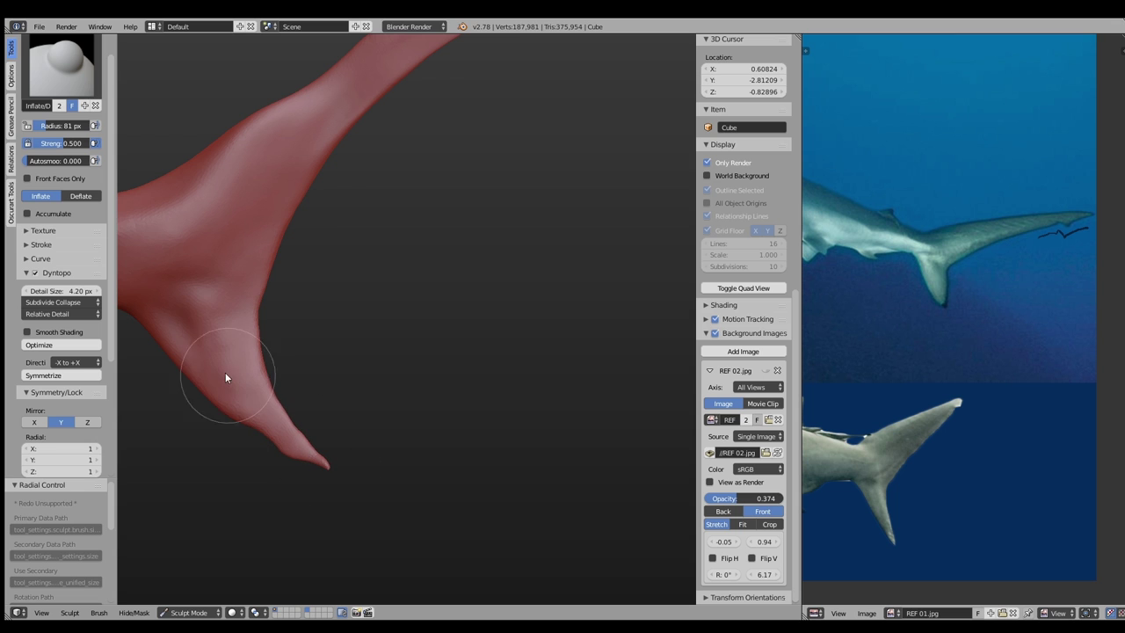
Smooth the inner edge of the lower tail lobe and shrink the brush to 45 px
key("k")
left_click(62, 254)
left_click(62, 218)
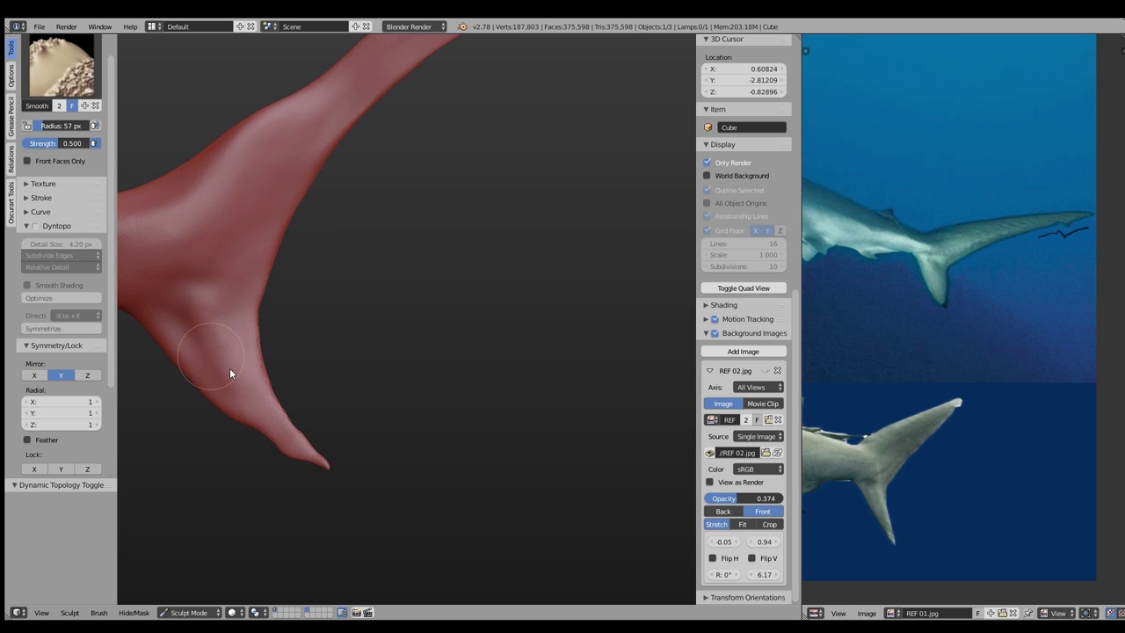
key("ctrl+d")
key("bracketleft")
key("bracketleft")
key("bracketleft")
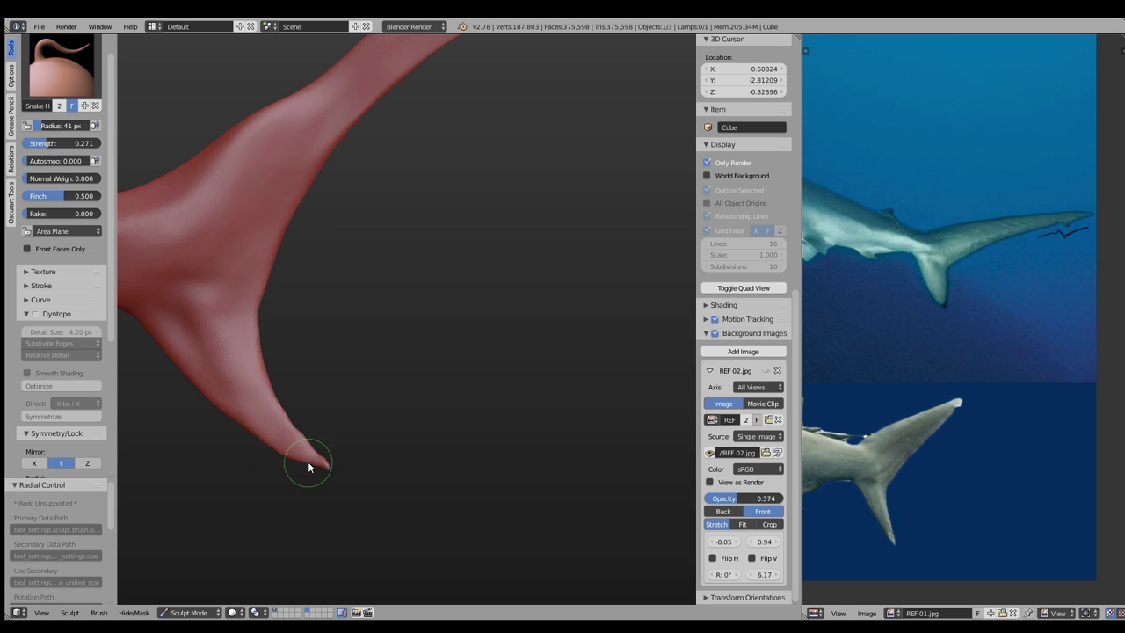
middle_click_drag(332, 464, 345, 357)
key("bracketright")
key("bracketright")
key("bracketright")
key("bracketright")
key("bracketright")
key("bracketright")
Pull a bump out of the fin underside with a 73 px Snake Hook brush
key("i")
key("f")
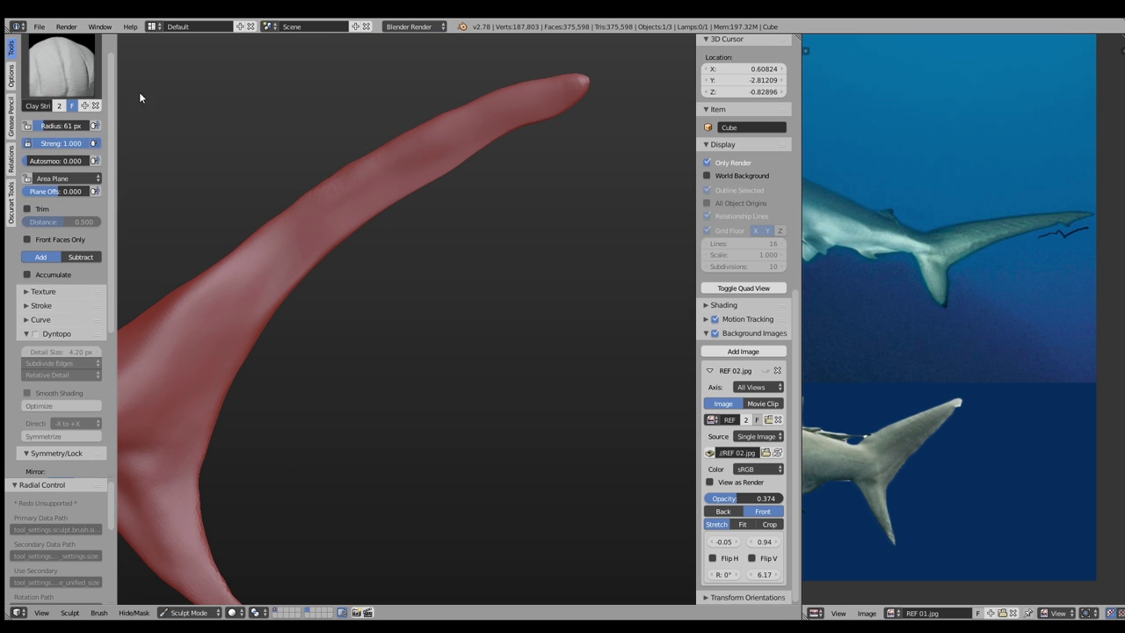
key("bracketleft")
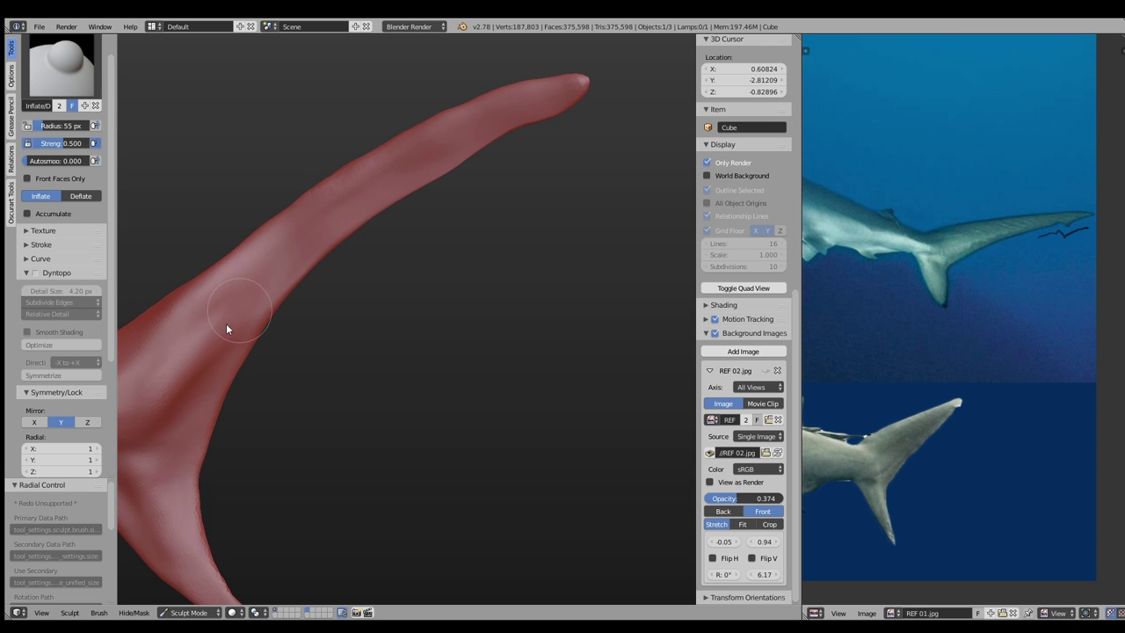
scroll(396, 160, "down", 3)
mouse_move(383, 274)
middle_mouse_down()
mouse_move(365, 308)
mouse_move(448, 301)
middle_mouse_up()
key("k")
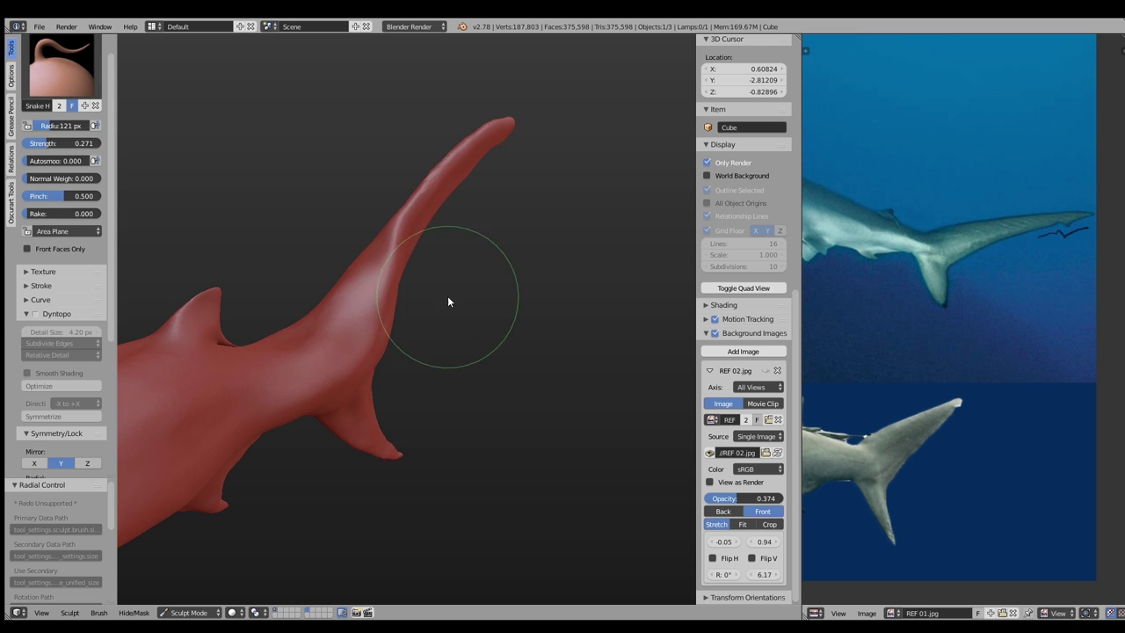
mouse_move(334, 366)
middle_mouse_down()
mouse_move(326, 309)
mouse_move(318, 417)
mouse_move(444, 307)
middle_mouse_up()
scroll(393, 241, "up", 3)
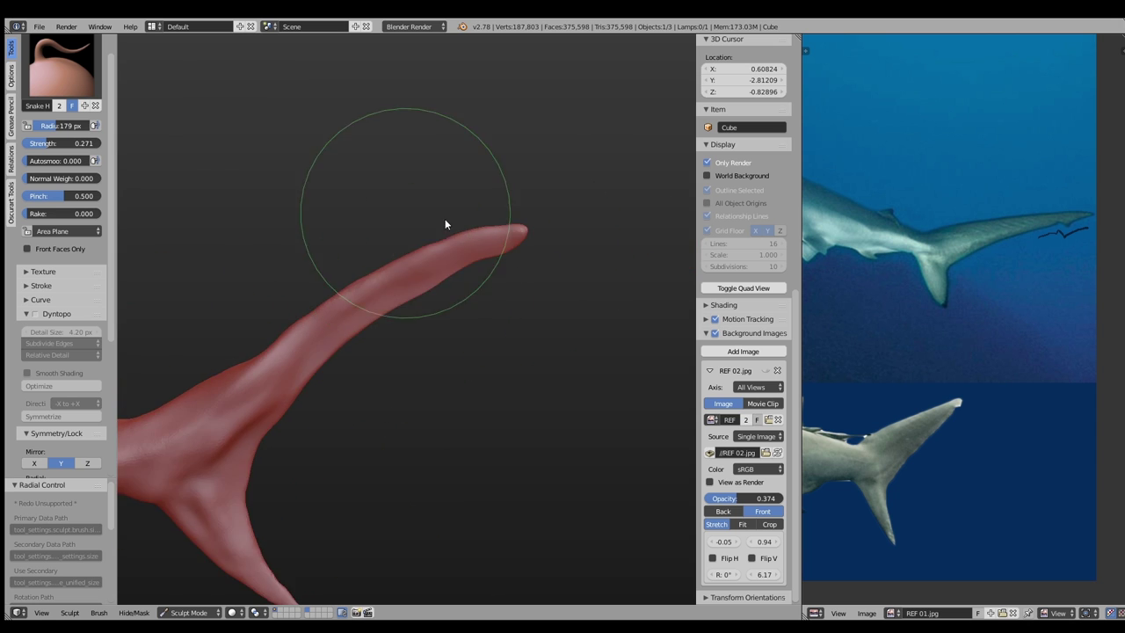
key("bracketleft")
key("bracketleft")
key("bracketleft")
scroll(488, 274, "up", 2)
scroll(489, 280, "down", 1)
left_click_drag(384, 281, 389, 313)
Try Pinch at 96 px, then pull the fin tip further out with a 56 px Snake Hook
key("f")
left_click(545, 286)
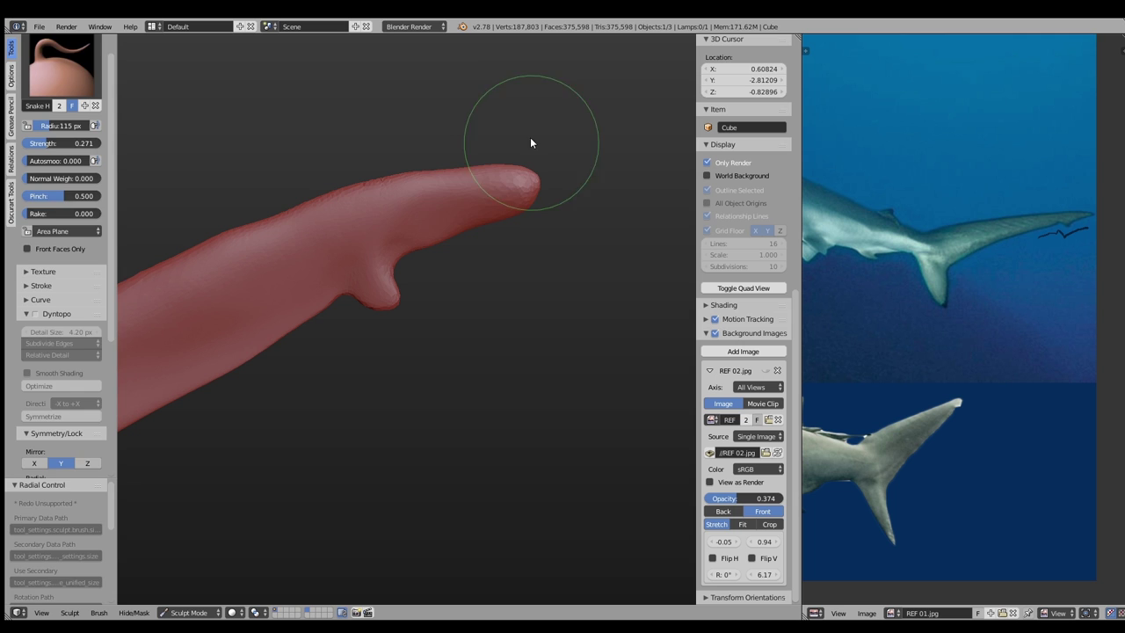
key("p")
key("f")
left_click(537, 184)
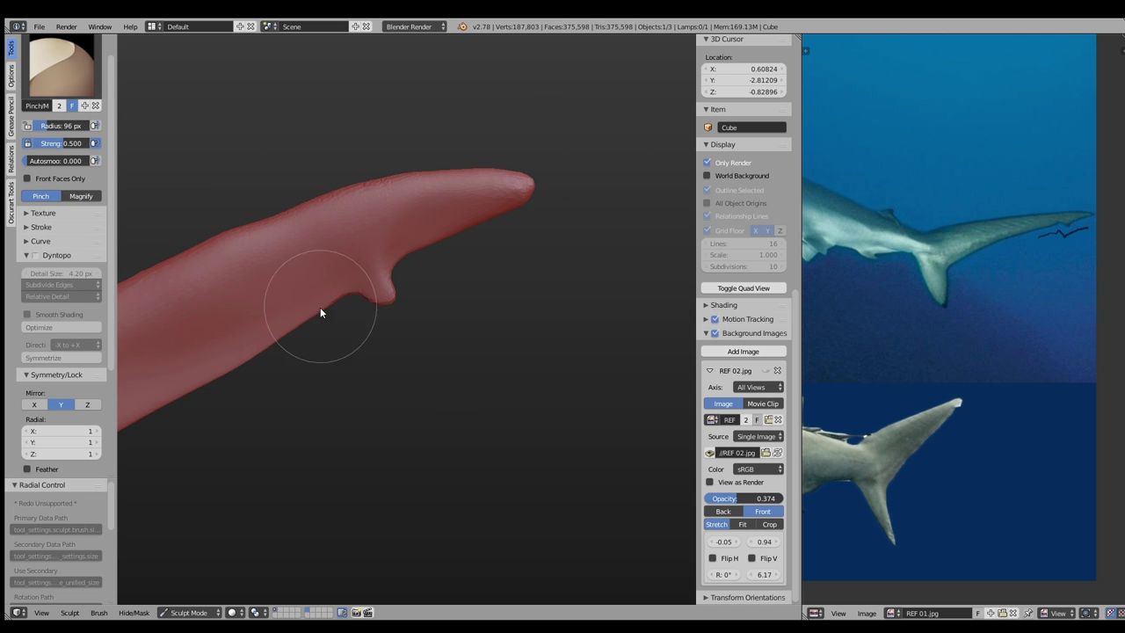
key("k")
key("f")
left_click(291, 322)
left_click_drag(418, 271, 551, 188)
key("f")
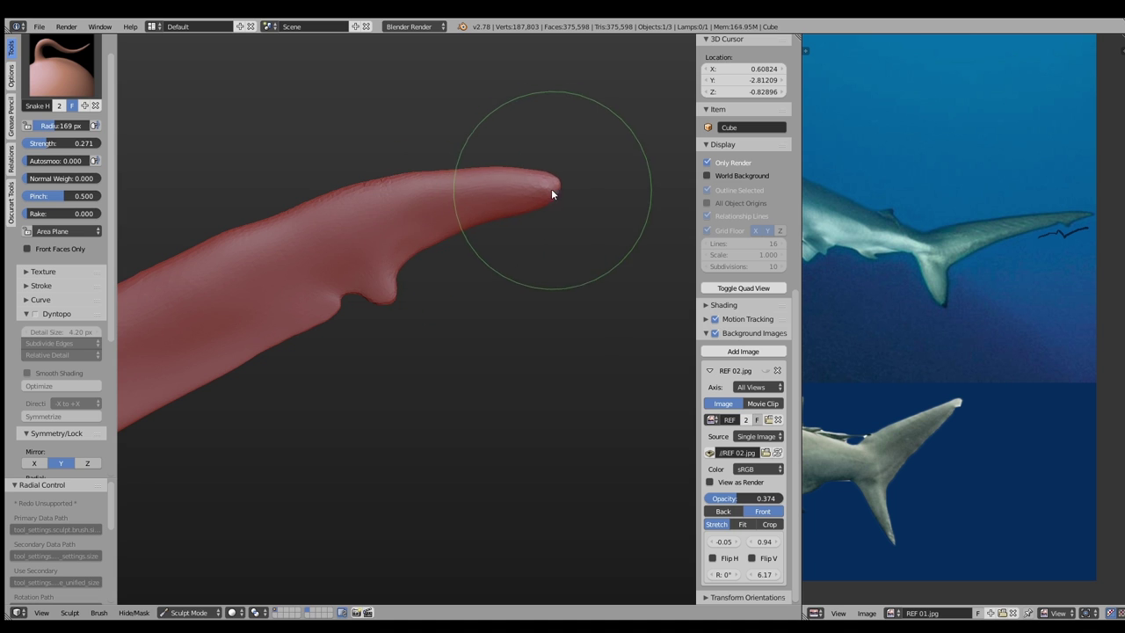
left_click(452, 178)
Switch to a 30 px Crease brush, then return to Snake Hook at 115 px
key("c")
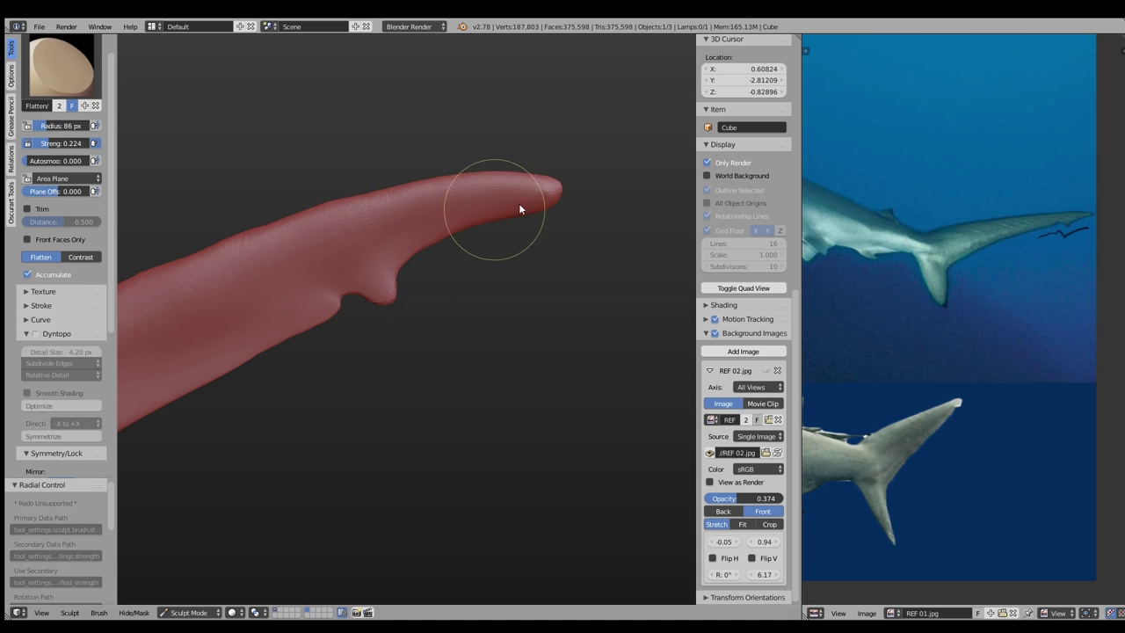
key("shift+c")
key("f")
left_click(352, 290)
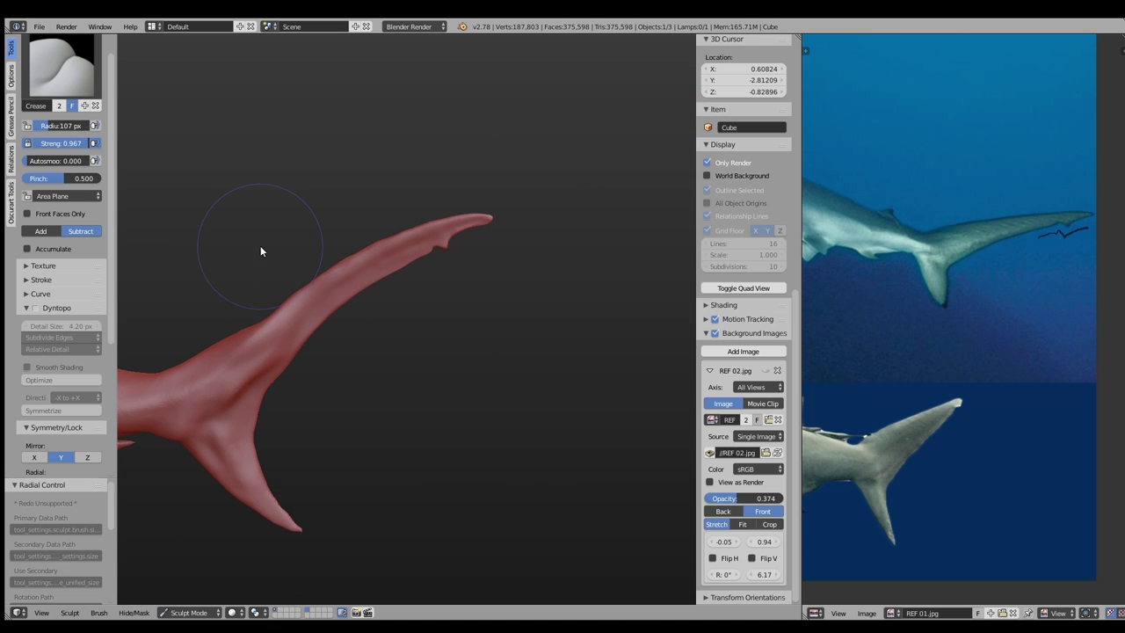
key("c")
key("k")
key("f")
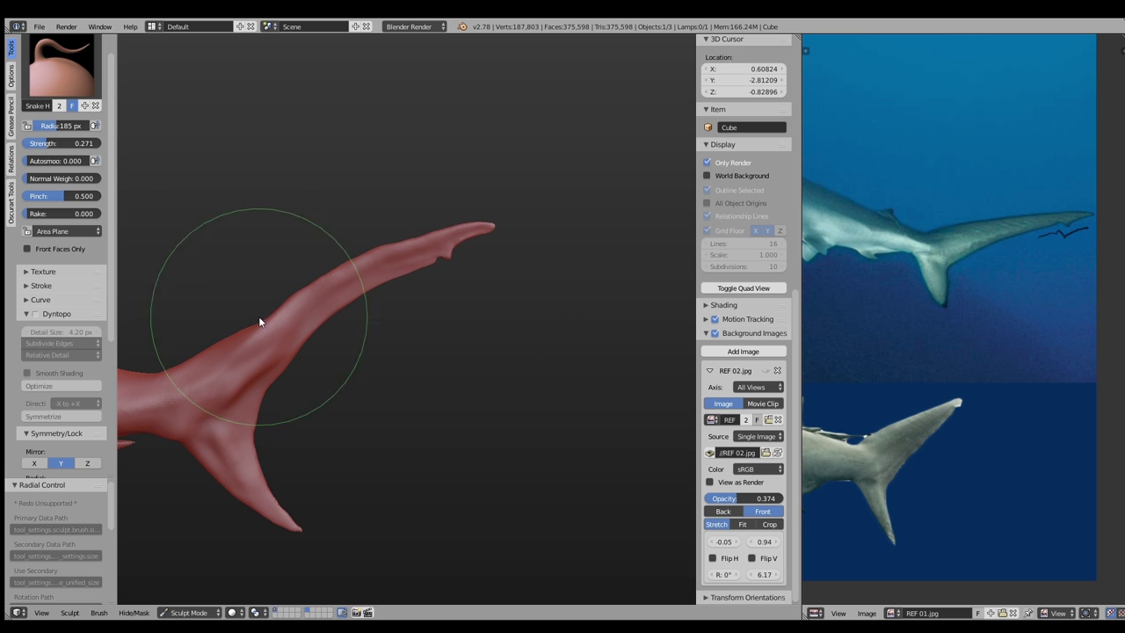
left_click(262, 314)
Reshape the upper tail bump up and right, then pull the tail down and left at 172 px
scroll(260, 296, "up", 2)
scroll(322, 287, "up", 4)
left_click_drag(322, 286, 431, 221)
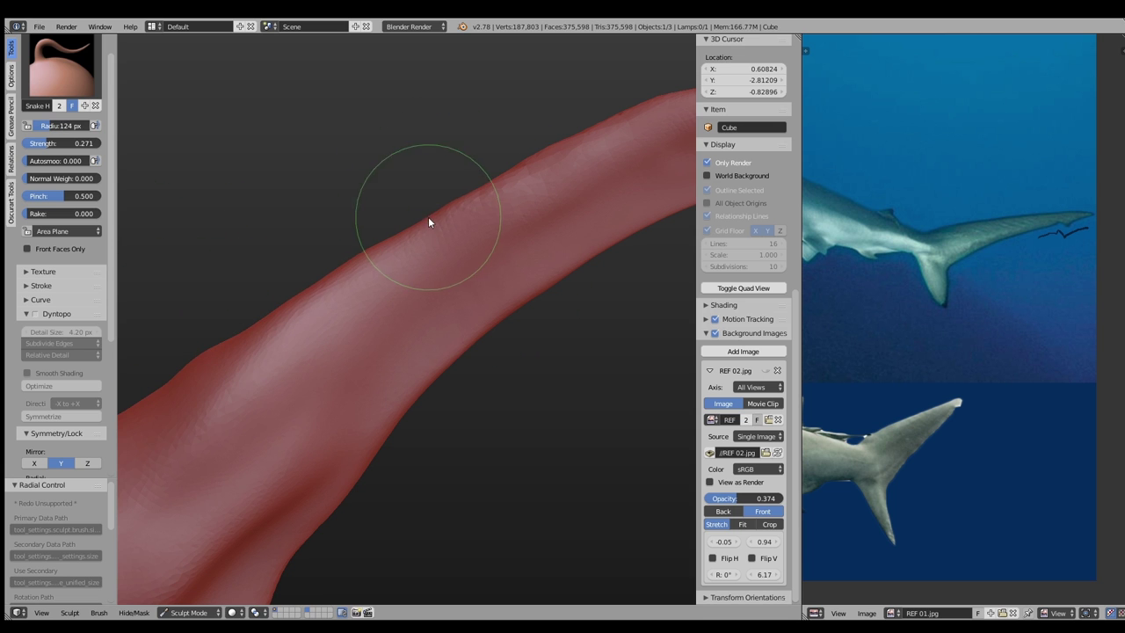
left_click_drag(196, 346, 427, 221)
key("f")
scroll(378, 253, "down", 4)
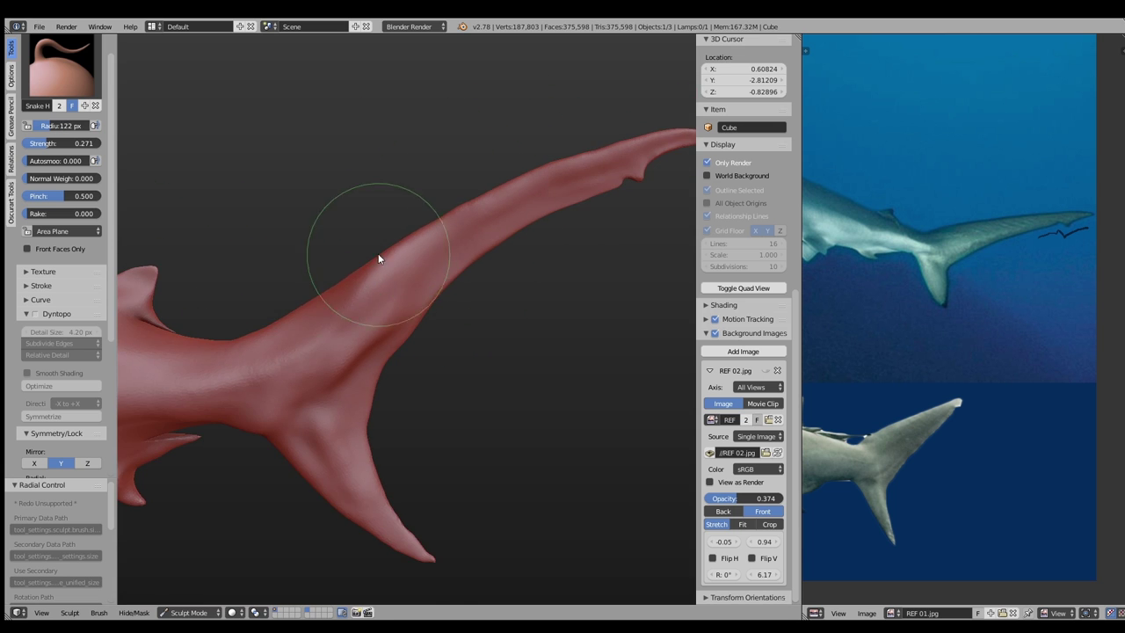
left_click_drag(449, 276, 373, 375)
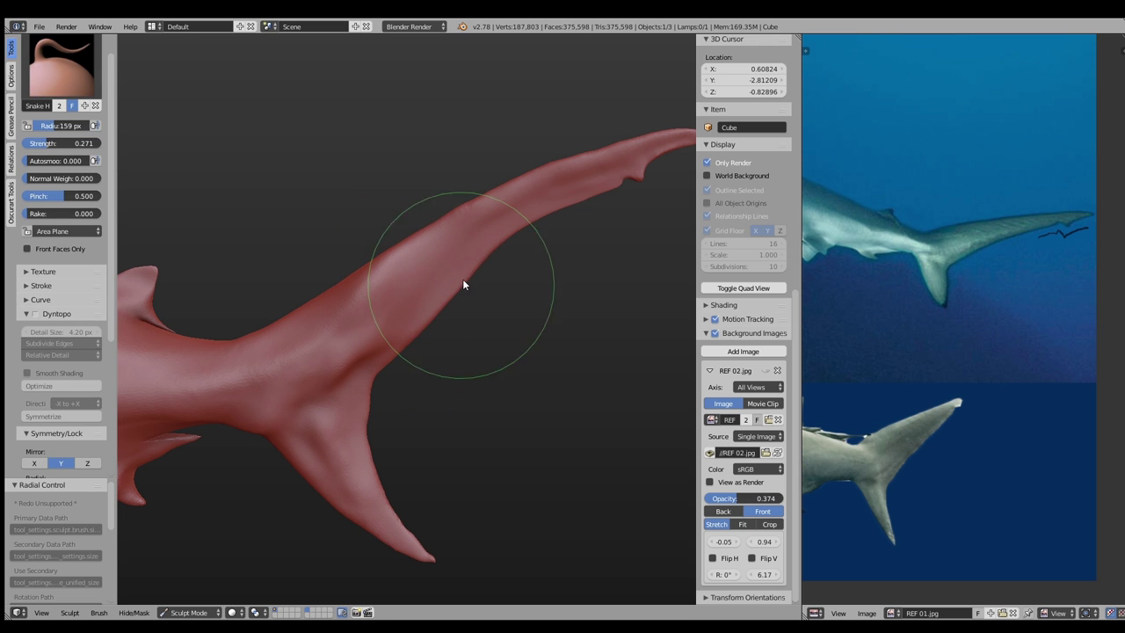
Adjust the brush radius through 121, 70, 102 and 118 px, ending at 71 px
key("f")
left_click(527, 236)
key("f")
left_click(550, 218)
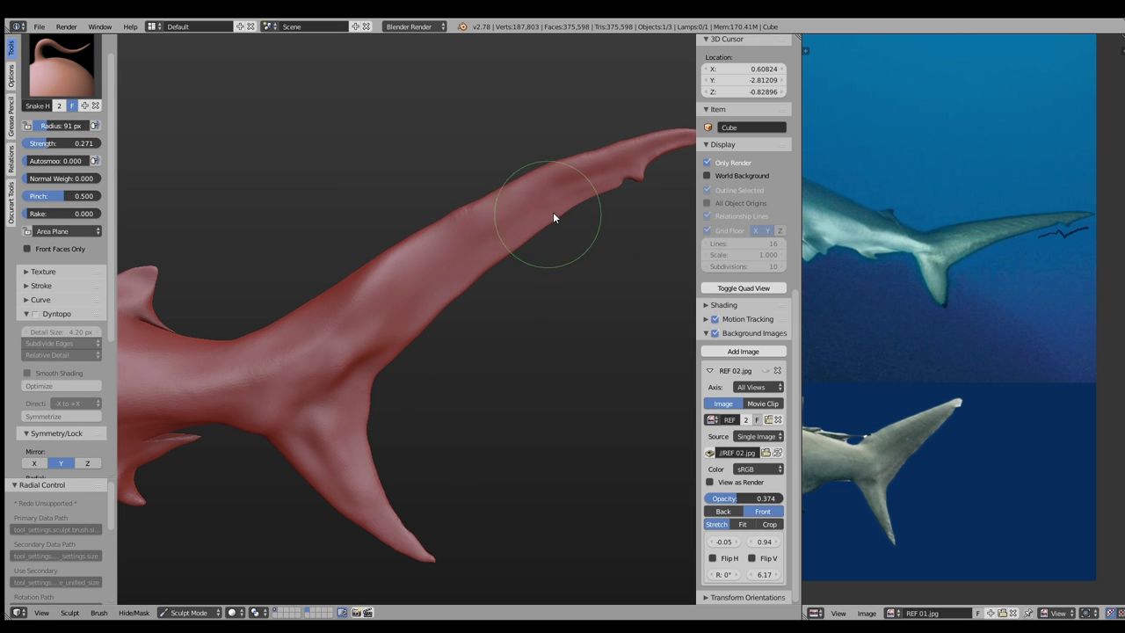
key("f")
left_click(501, 274)
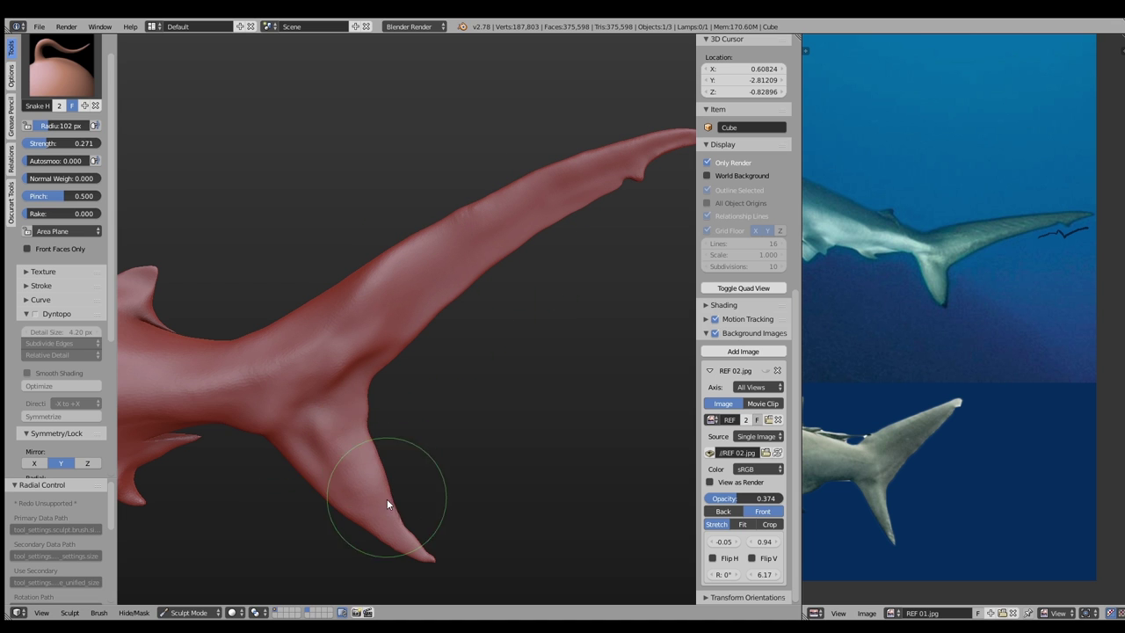
key("f")
left_click(439, 303)
key("f")
left_click(466, 297)
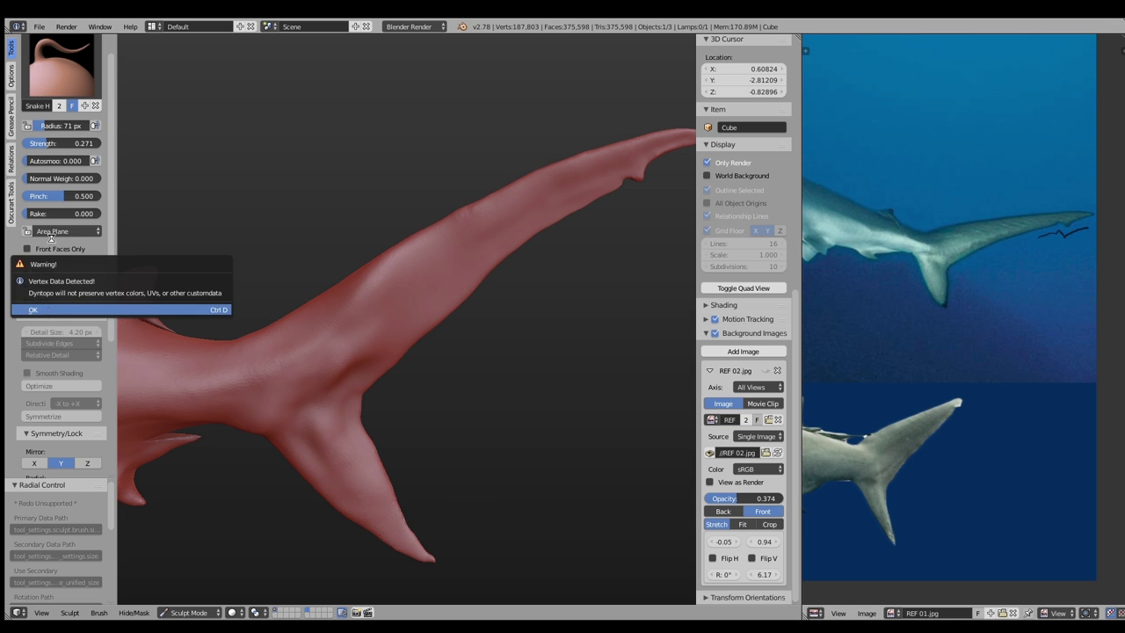
Re-enable dynamic topology and set the Draw brush radius to 32 px
key("ctrl+d")
left_click(61, 66)
left_click(49, 250)
key("f")
left_click(434, 283)
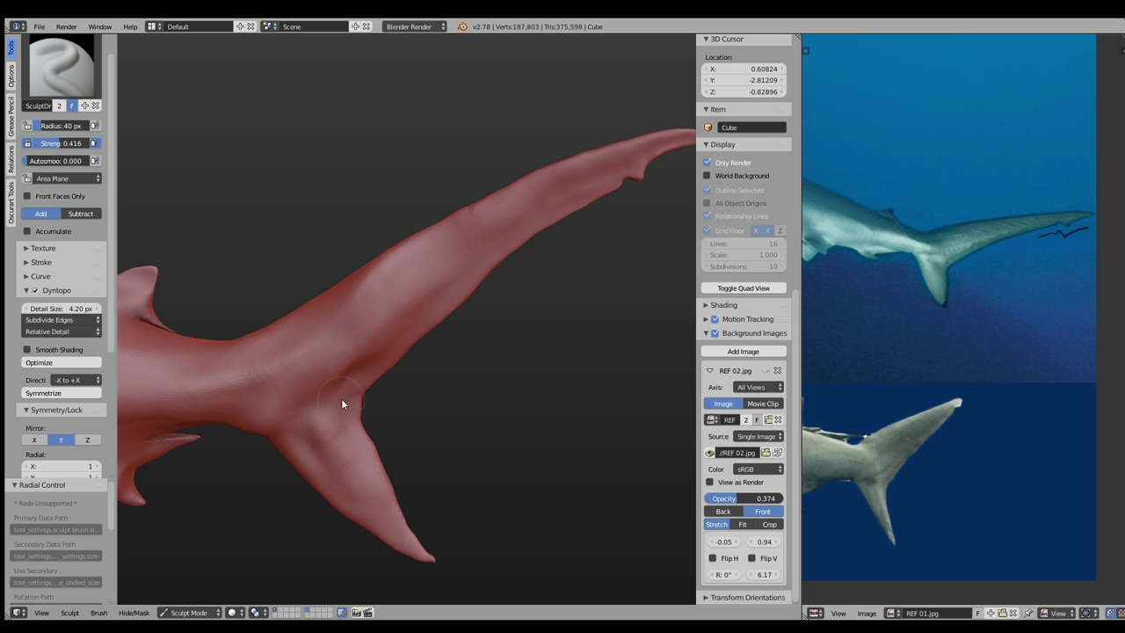
Switch to the Inflate brush while viewing the dorsal fin and whole shark
mouse_move(339, 394)
middle_mouse_down()
mouse_move(414, 438)
mouse_move(392, 385)
middle_mouse_up()
scroll(378, 365, "up", 2)
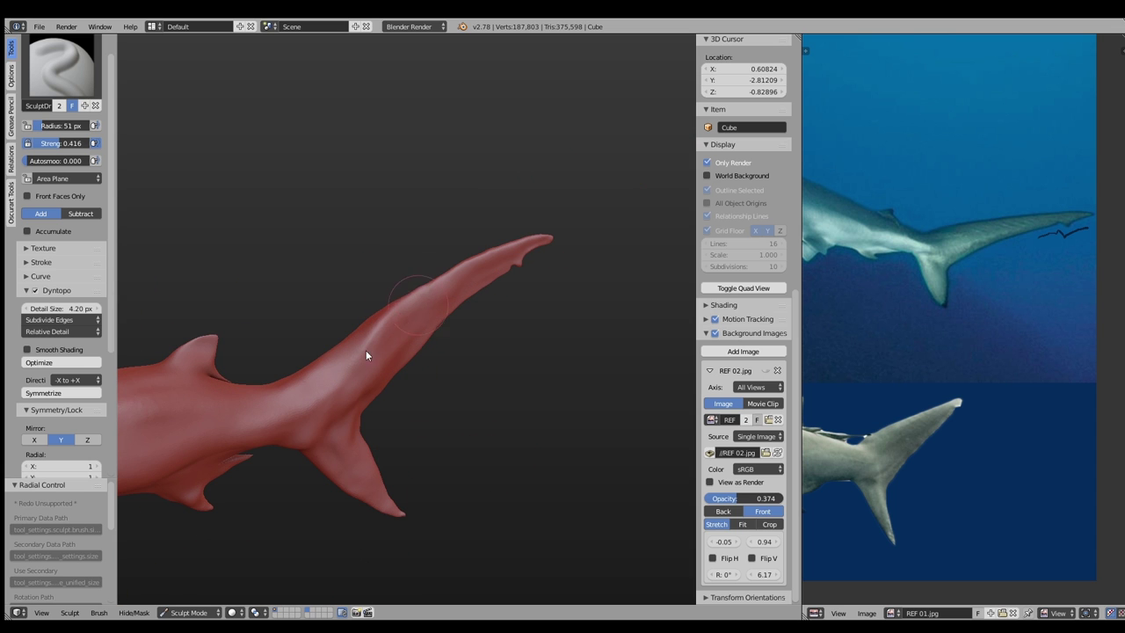
key("i")
mouse_move(366, 339)
middle_mouse_down()
mouse_move(304, 354)
mouse_move(246, 295)
middle_mouse_up()
scroll(246, 295, "down", 3)
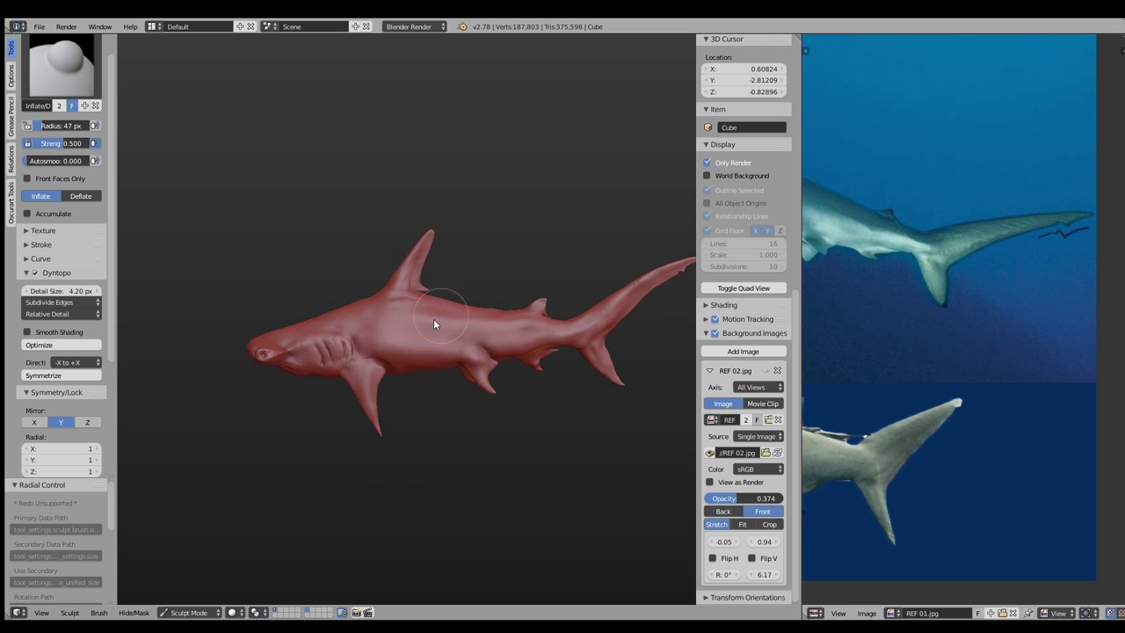
scroll(433, 318, "up", 5)
Pinch the lower fin into a sharper tip using the Flatten then Pinch brushes
key("shift+t")
scroll(427, 352, "down", 3)
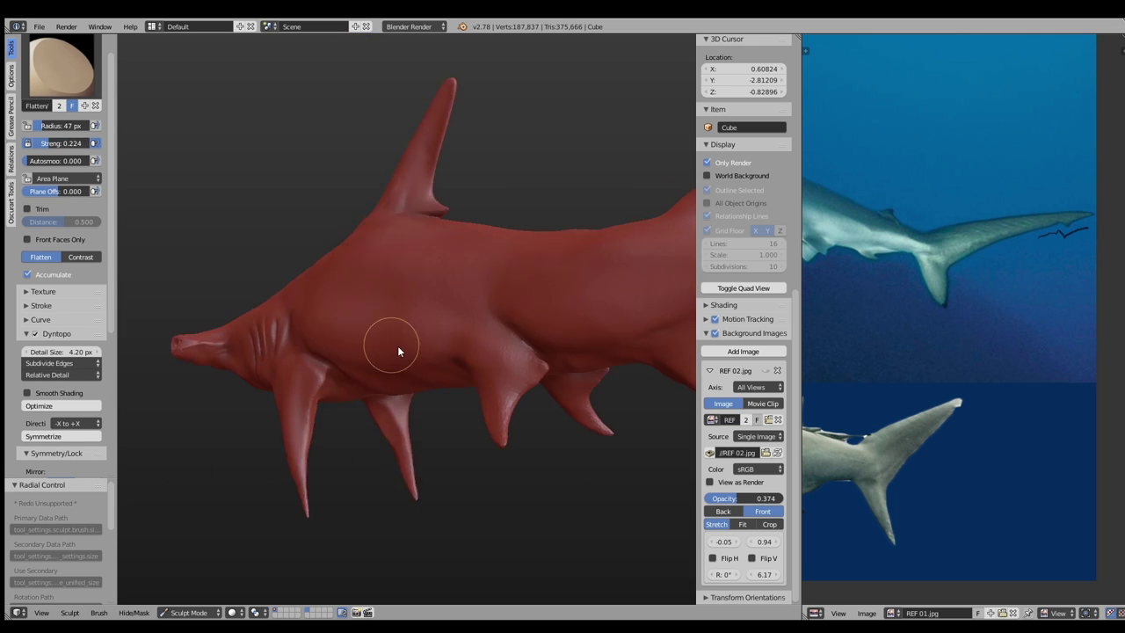
scroll(457, 395, "up", 3)
key("p")
left_click_drag(517, 399, 505, 431)
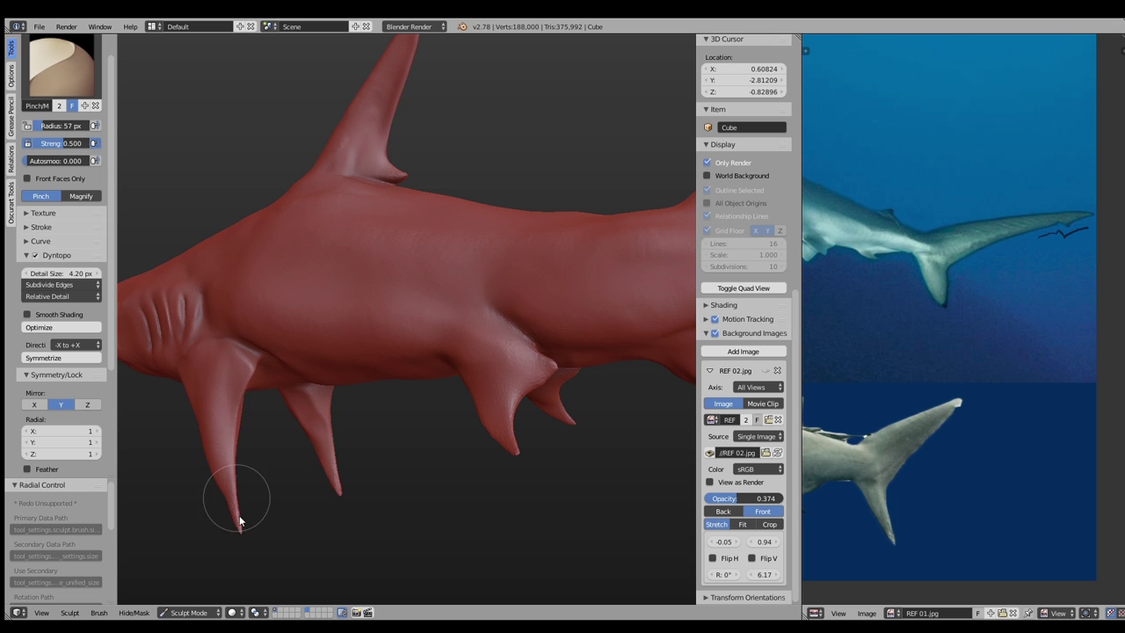
Maximize the 3D view on the whole shark and bring up the interaction mode menu
middle_click_drag(239, 515, 299, 166)
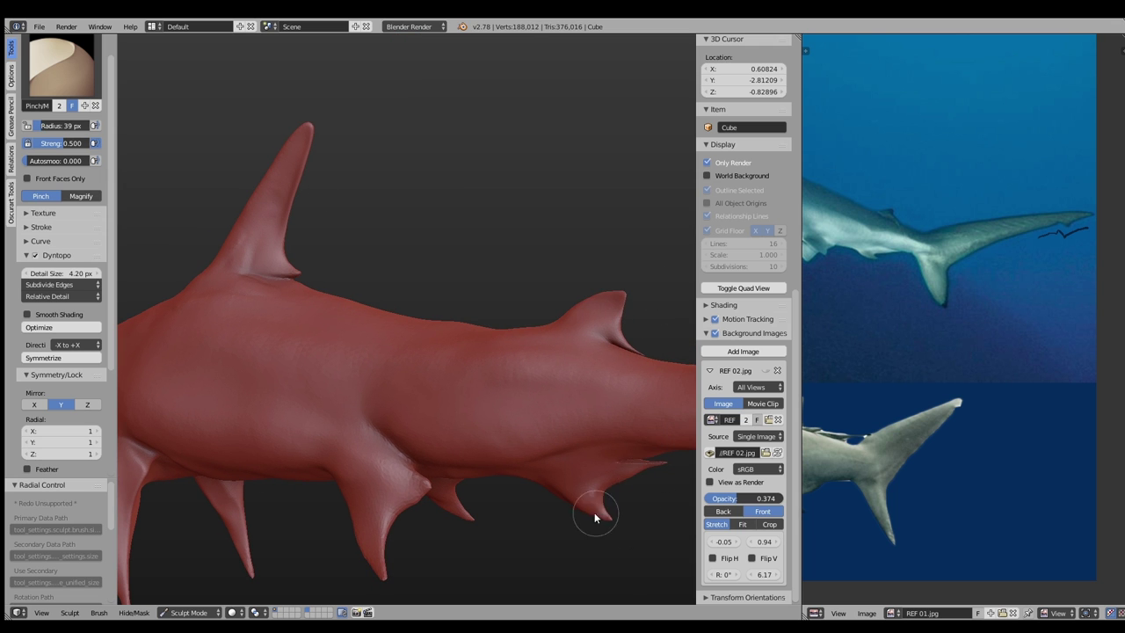
scroll(613, 490, "down", 3)
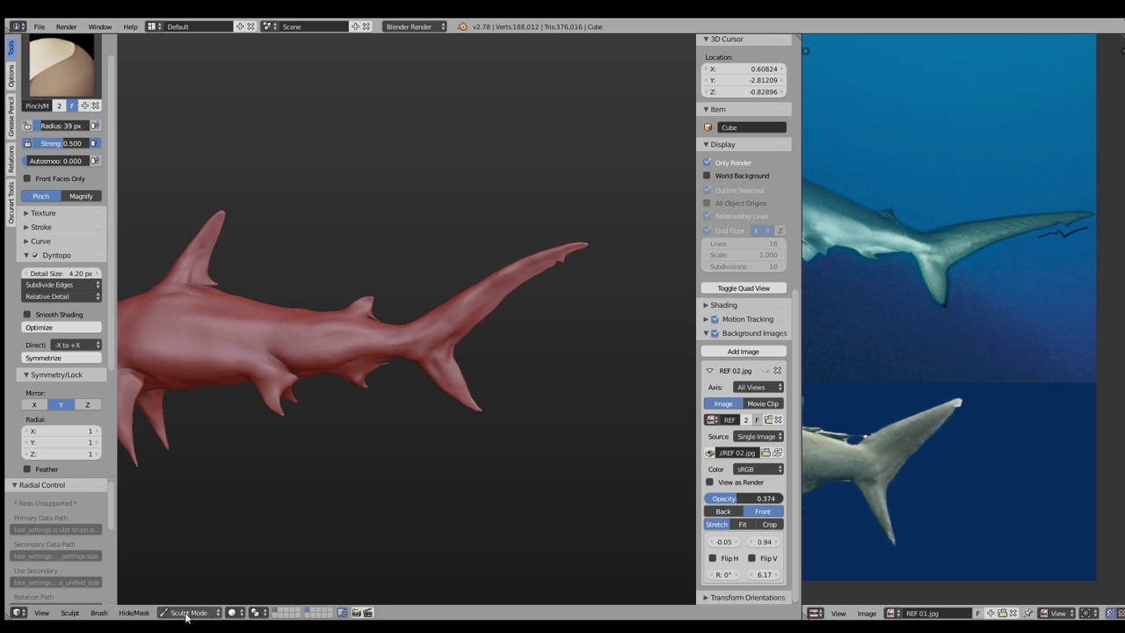
mouse_move(328, 250)
middle_mouse_down()
mouse_move(392, 225)
mouse_move(502, 95)
middle_mouse_up()
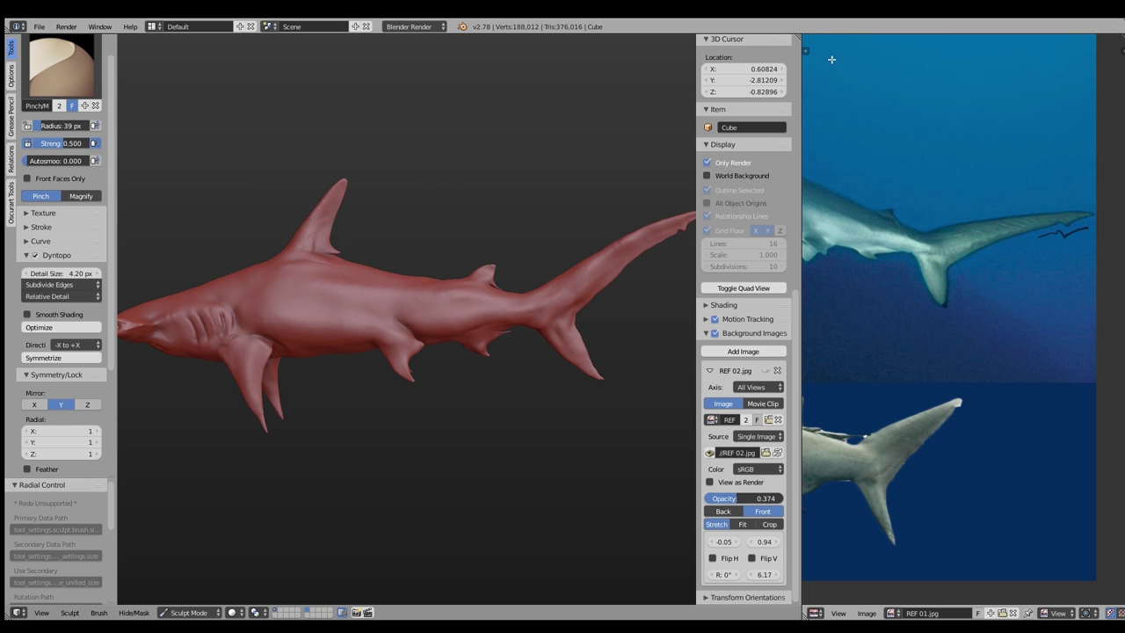
key("ctrl+Up")
middle_click_drag(551, 208, 395, 395)
left_click(189, 612)
Return to Object Mode and add a single-bone armature
left_click(186, 598)
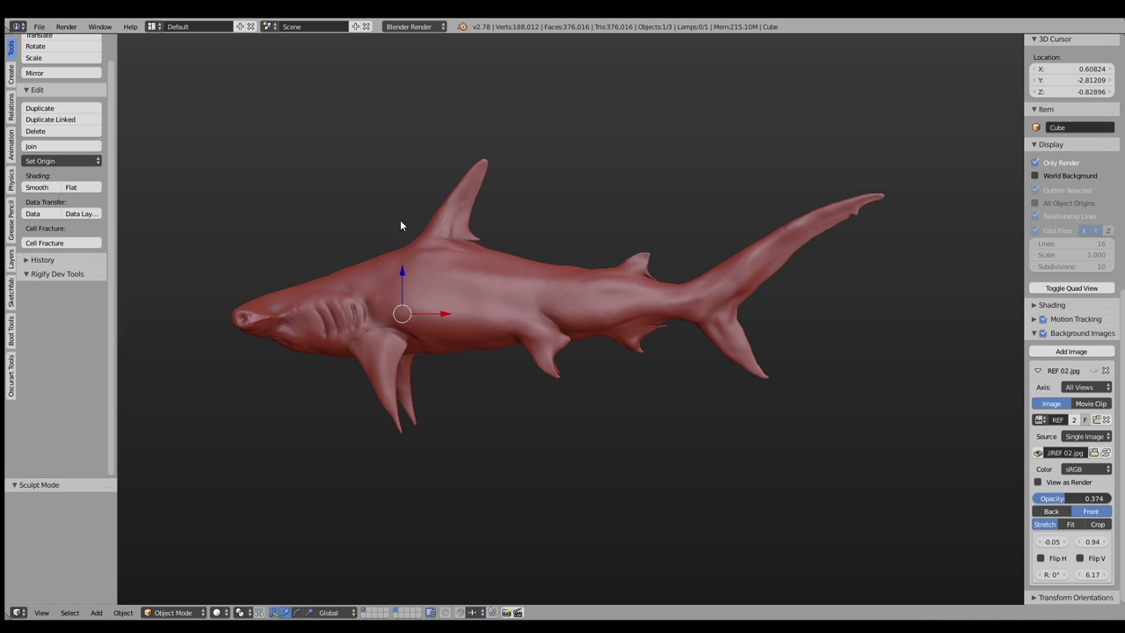
key("shift+a")
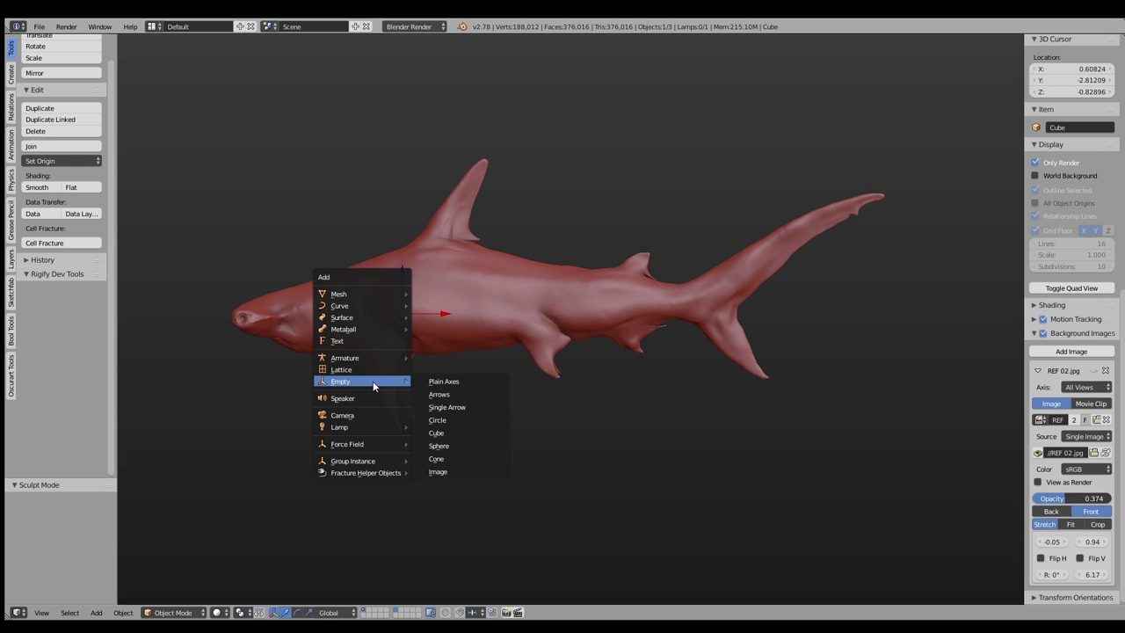
left_click(446, 358)
left_click(1035, 162)
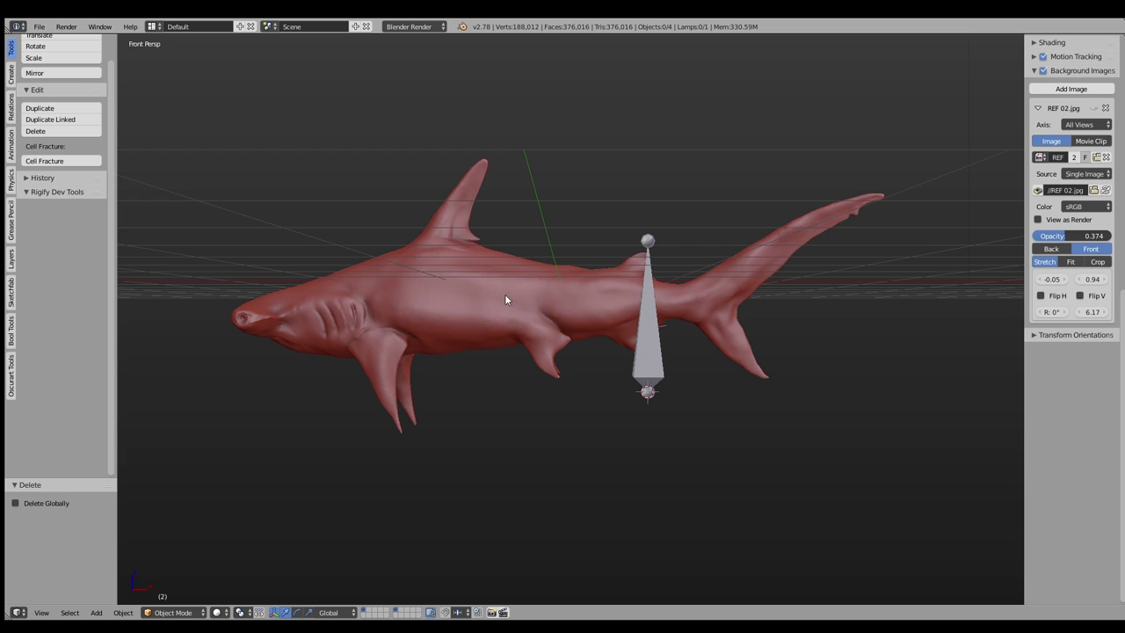
Snap the armature to the 3D cursor and move it into place in front view
key("shift+s")
left_click(503, 291)
right_click(659, 373)
key("shift+s")
left_click(650, 332)
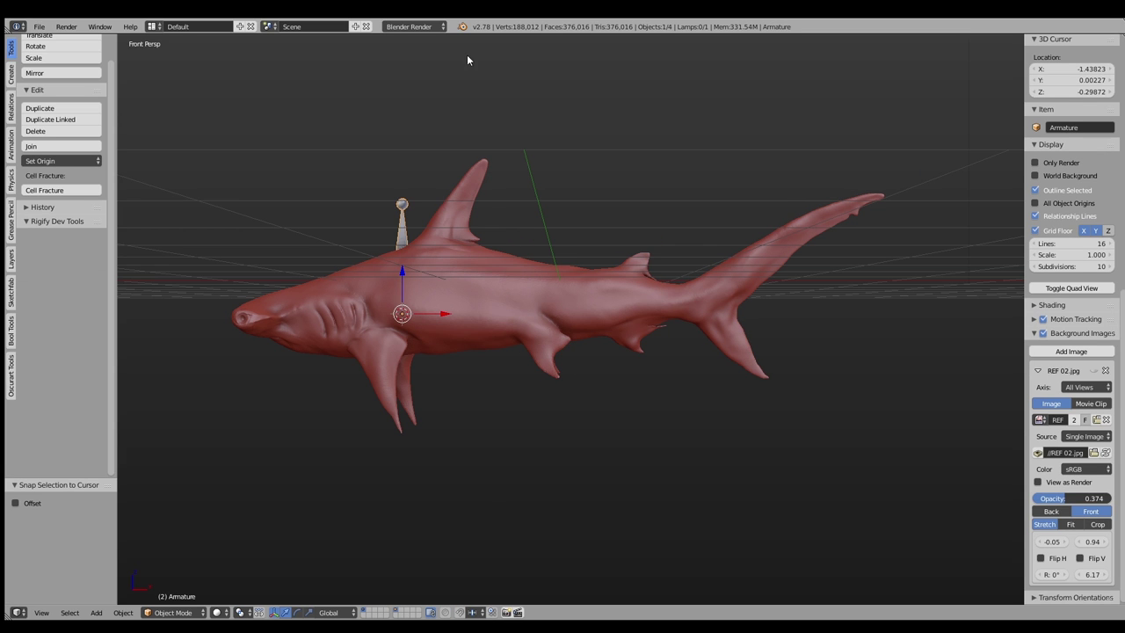
key("KP_7")
key("KP_1")
key("g")
left_click(468, 321)
In Edit Mode, adjust the first bone and extrude bones toward the nose and dorsal fin
key("Tab")
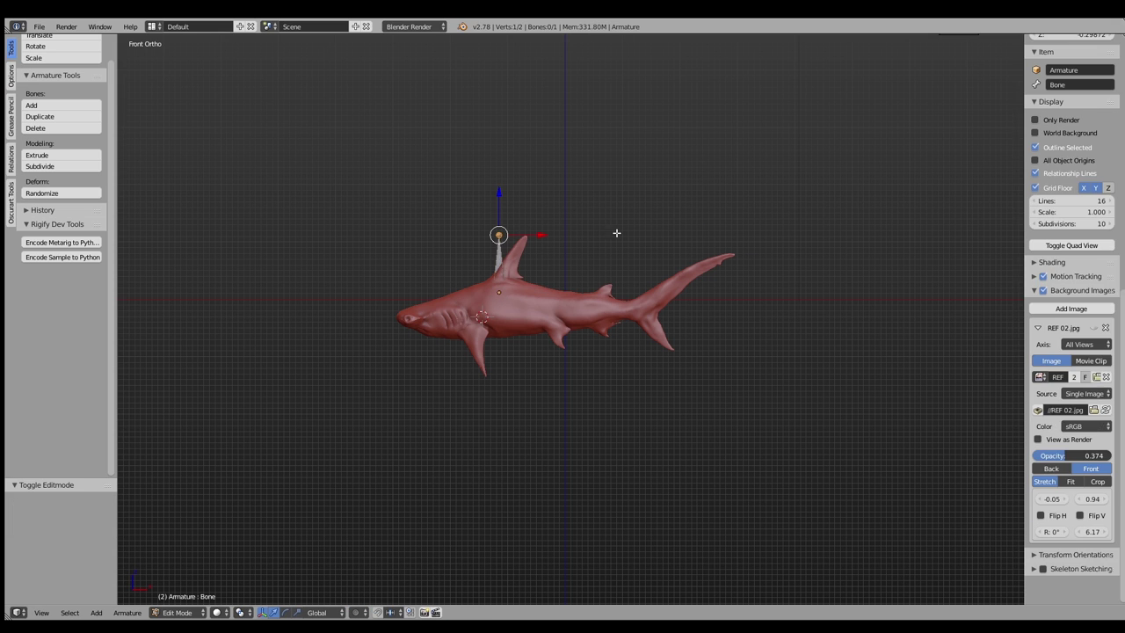
scroll(498, 237, "up", 1)
key("g")
left_click(454, 318)
key("e")
left_click(355, 350)
left_click(499, 313)
key("e")
left_click(533, 238)
Extrude spine bones back to the tail plus a lower tail-lobe bone, deleting two extras
key("e")
left_click(550, 314)
key("e")
left_click(620, 326)
key("e")
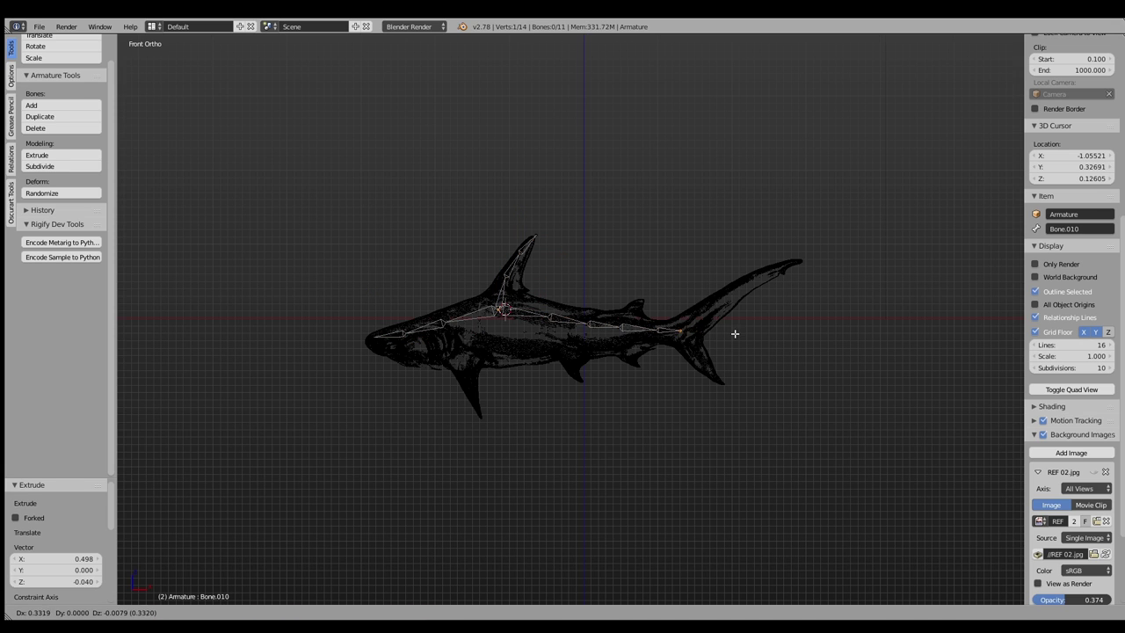
left_click(860, 249)
left_click(721, 304)
key("e")
left_click(748, 331)
key("Delete")
Extrude a bone down from the head, disconnect it, and move it into the pectoral fin
right_click(450, 324)
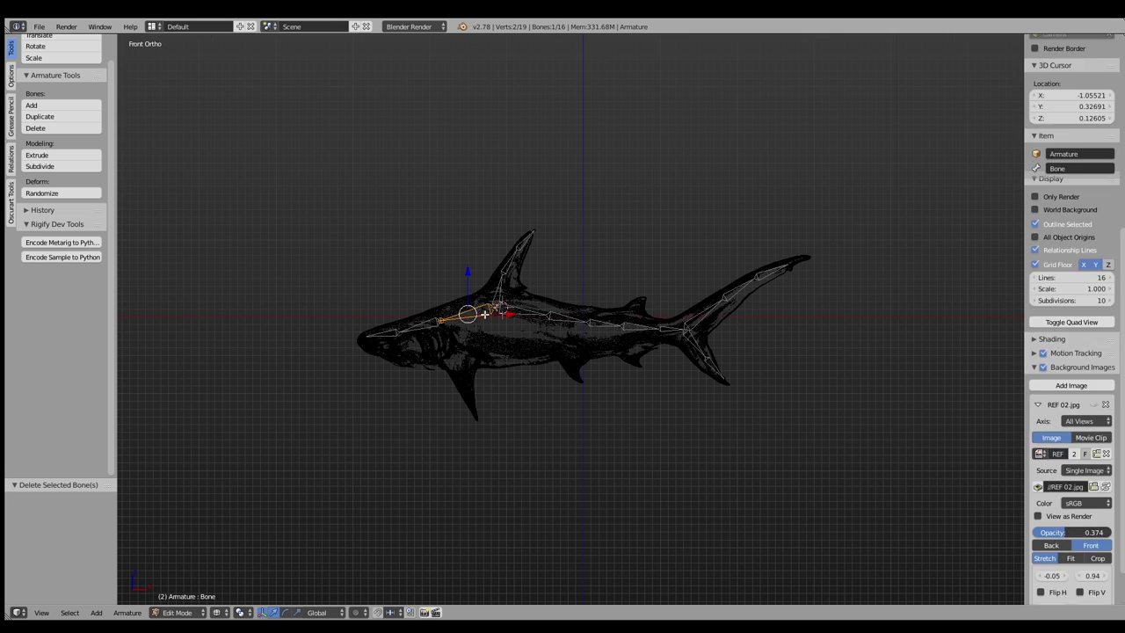
key("e")
key("z")
left_click(441, 355)
key("alt+p")
left_click(451, 345)
key("g")
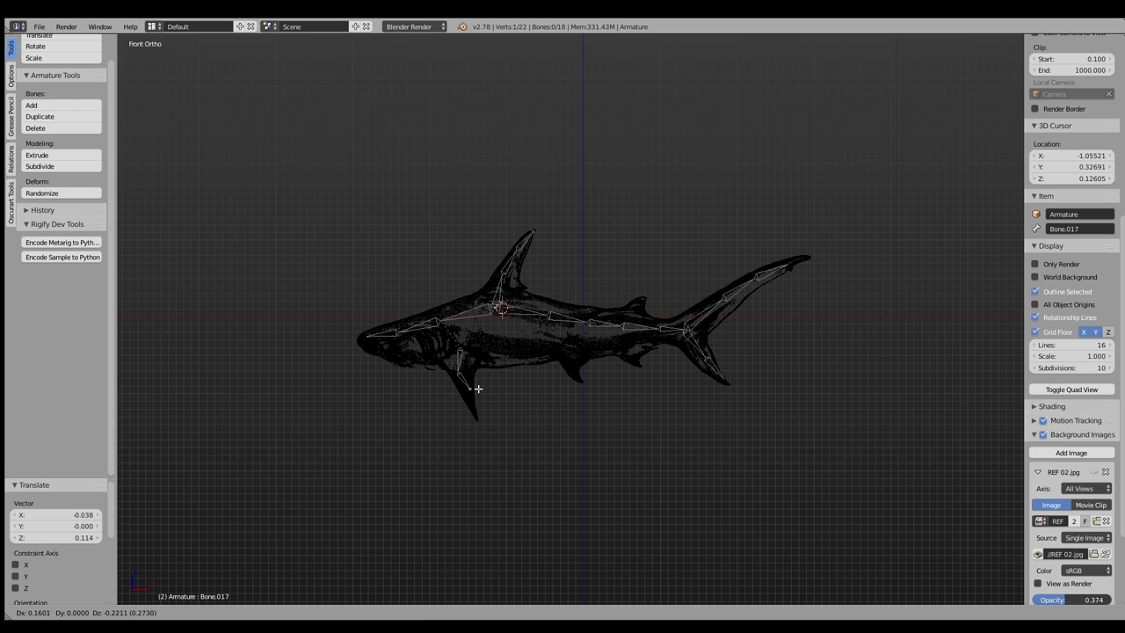
left_click(477, 415)
Adjust a bone joint along the Y axis and check the rig from the top
mouse_move(478, 415)
middle_mouse_down()
mouse_move(490, 350)
mouse_move(522, 357)
mouse_move(339, 316)
middle_mouse_up()
key("g")
key("y")
left_click(490, 405)
key("KP_7")
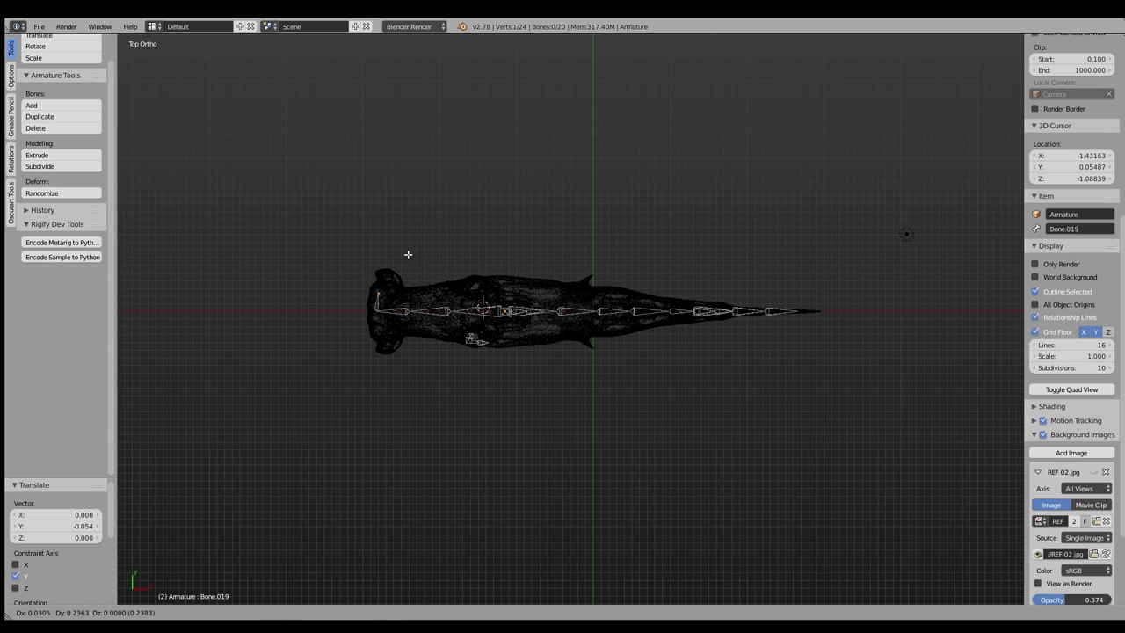
Scale down the pectoral fin bone and view the rig from the front
key("Escape")
right_click(375, 317)
key("a")
right_click(483, 342)
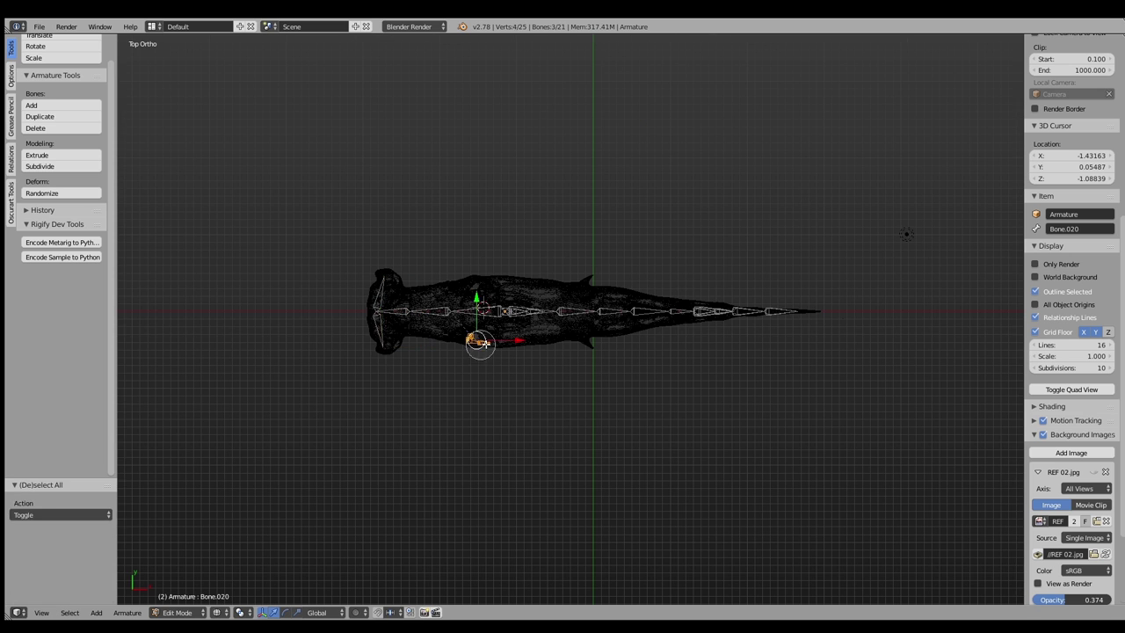
key("s")
left_click(601, 358)
key("KP_1")
scroll(606, 334, "up", 4)
key("Escape")
Switch to solid shading and move a pelvic fin bone tip along X
right_click(537, 288)
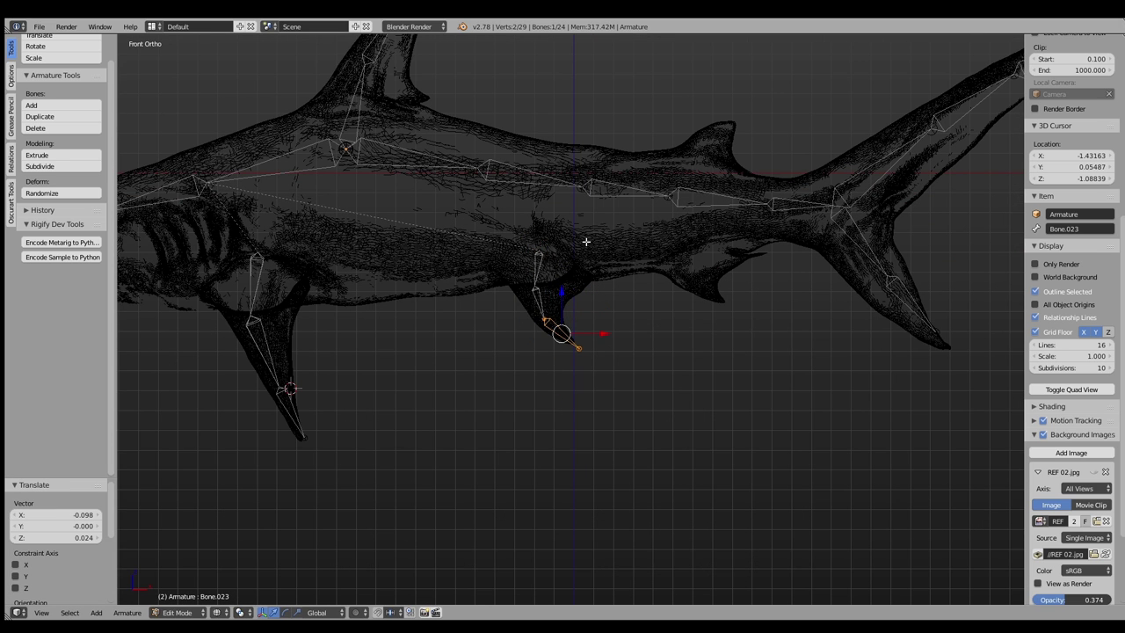
key("KP_3")
key("a")
middle_click_drag(621, 298, 659, 352)
key("z")
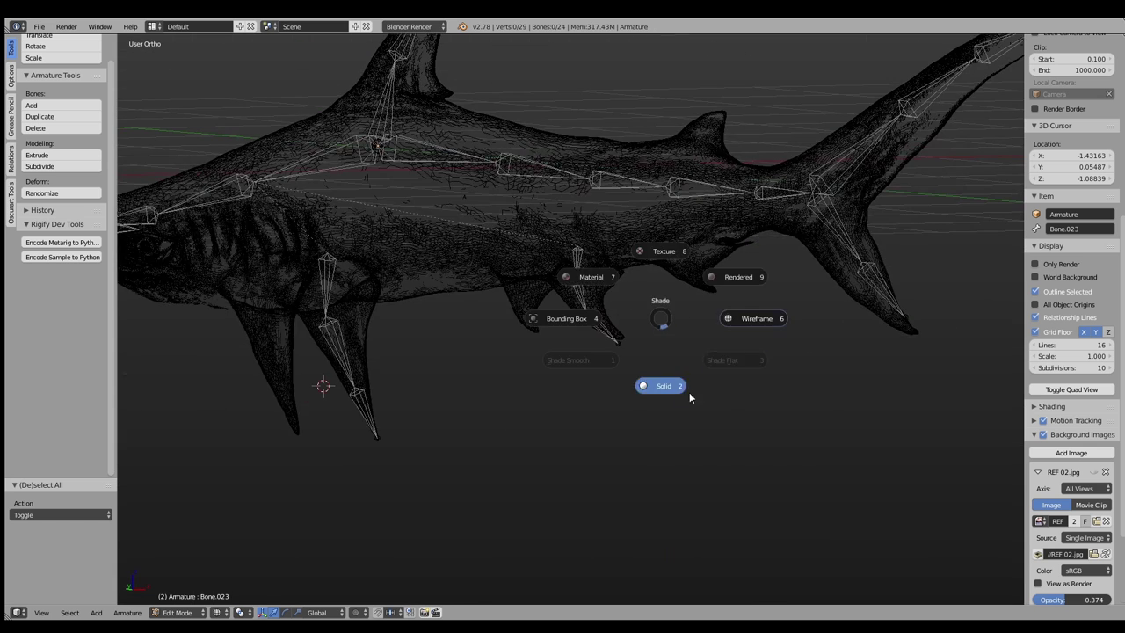
left_click(660, 384)
right_click(630, 341)
key("g")
key("x")
left_click(629, 328)
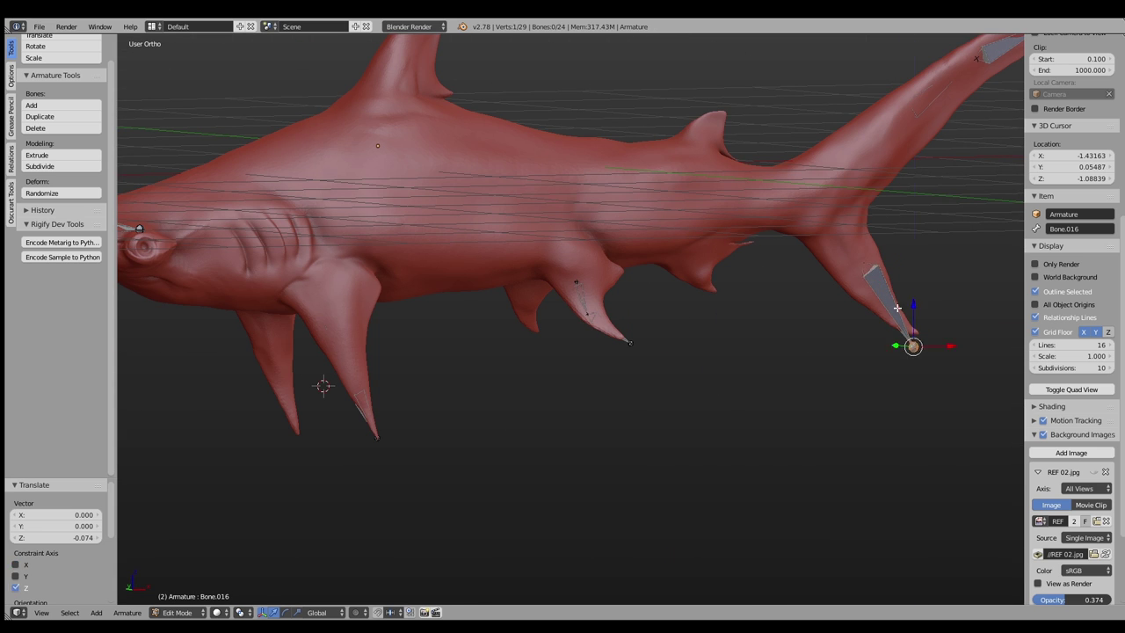
Reposition the lower tail lobe and upper tail bone tips, then return to wireframe
right_click(912, 345)
key("KP_1")
key("g")
left_click(931, 349)
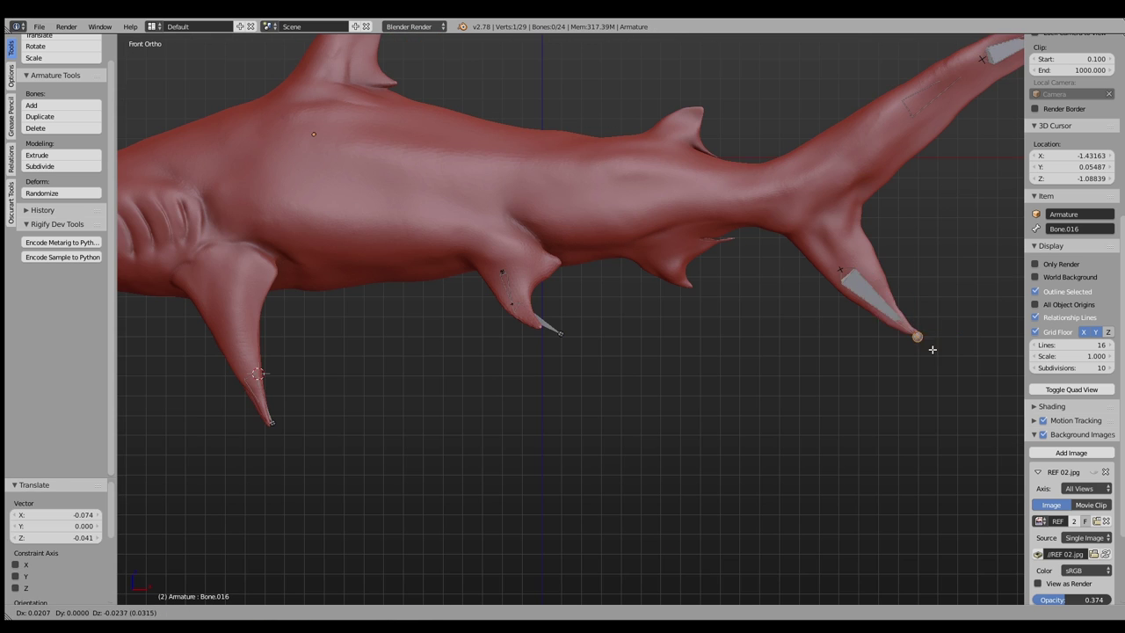
right_click(786, 166)
key("g")
left_click(785, 165)
key("z")
scroll(824, 161, "down", 2)
scroll(616, 264, "down", 3)
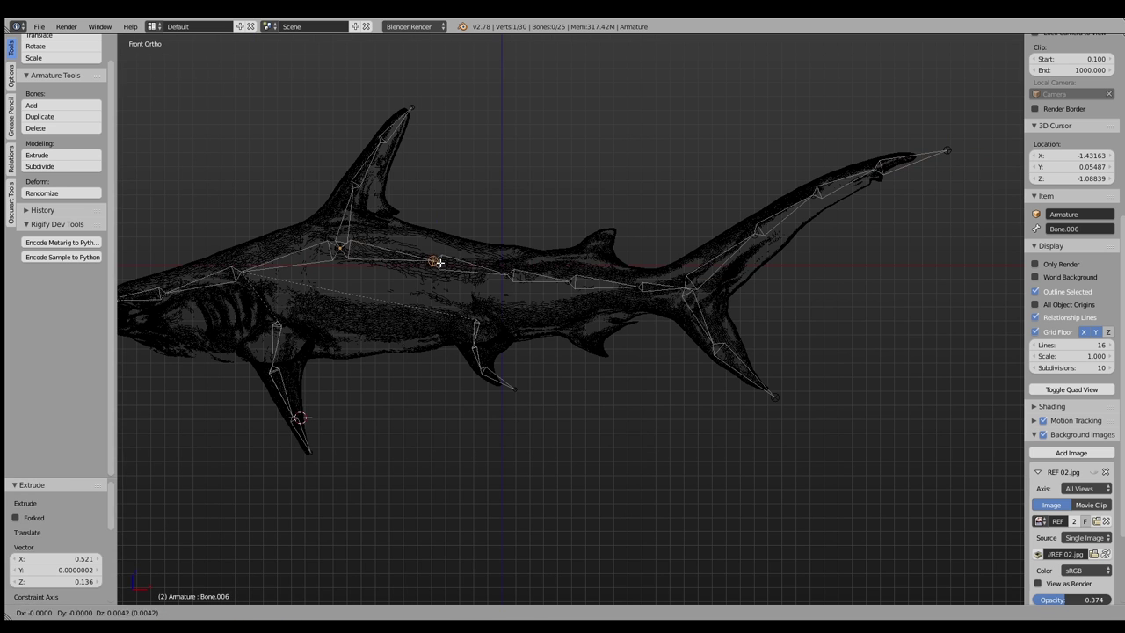
Nudge the back spine joint and the dorsal-fin base joint into place
right_click(527, 271)
key("g")
left_click(528, 269)
right_click(428, 255)
key("g")
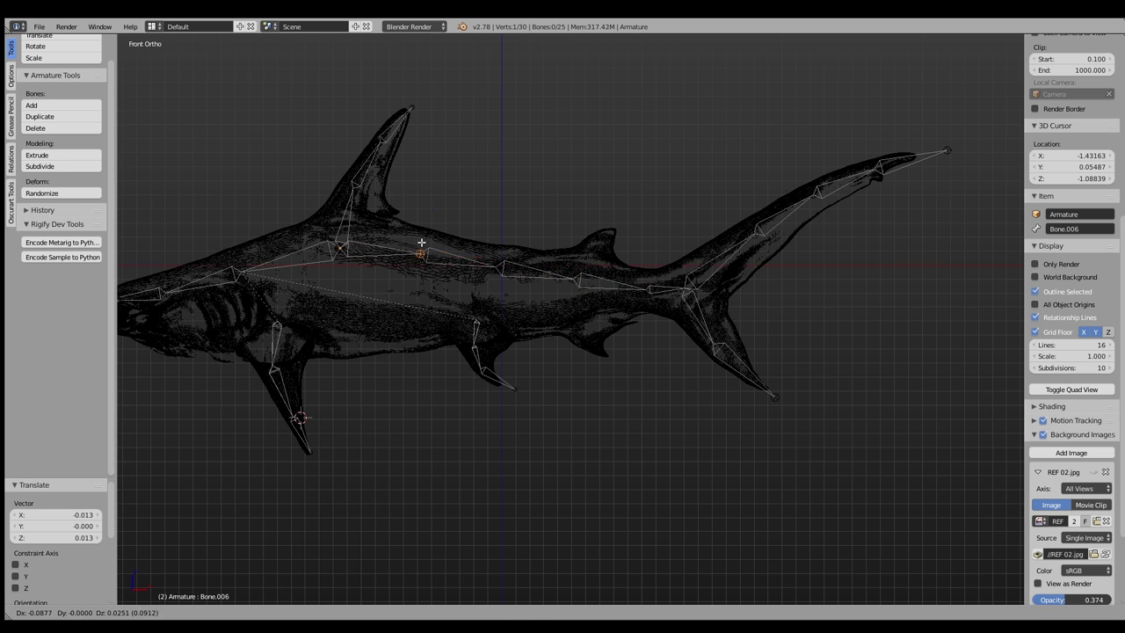
key("a")
Select the pectoral and pelvic fin bones and scale them around the 3D cursor
key("c")
left_click_drag(479, 335, 529, 388)
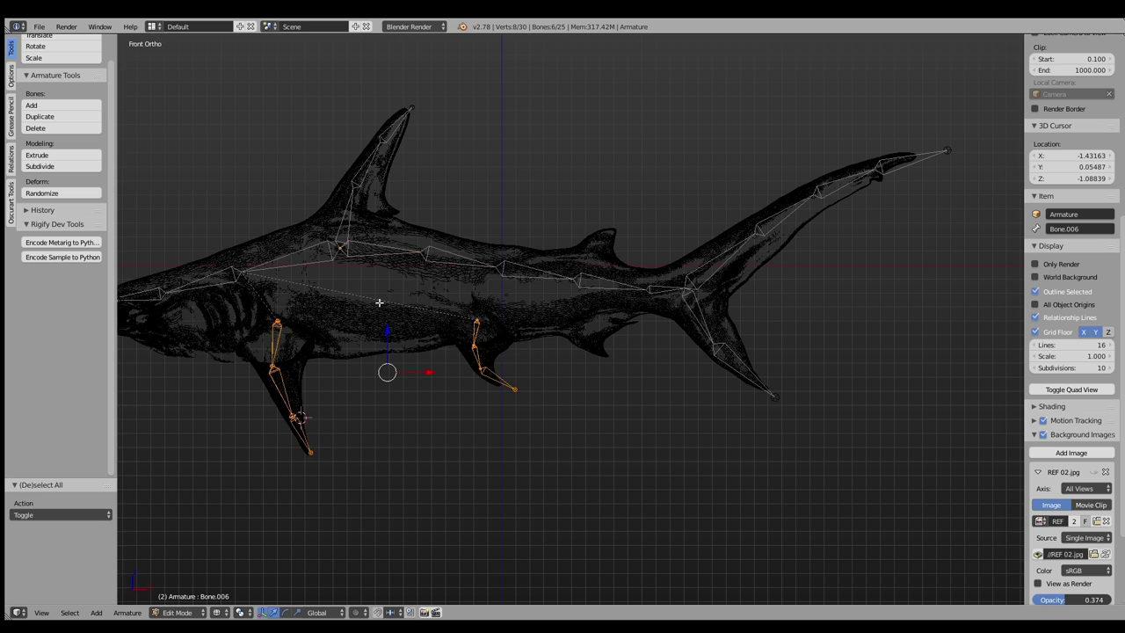
key("KP_3")
key("shift+s")
left_click(466, 340)
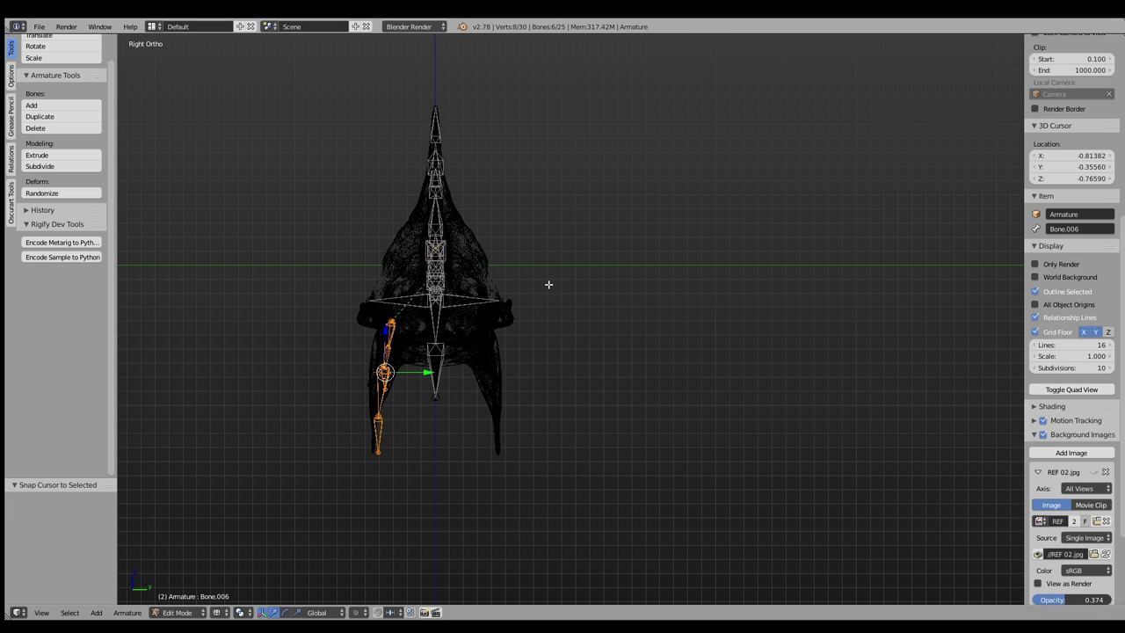
left_click(543, 286)
key("period")
left_click(542, 276)
key("s")
left_click(620, 265)
Duplicate the fin bones along Y onto the shark's other side and save the file
key("shift+d")
key("y")
left_click(579, 331)
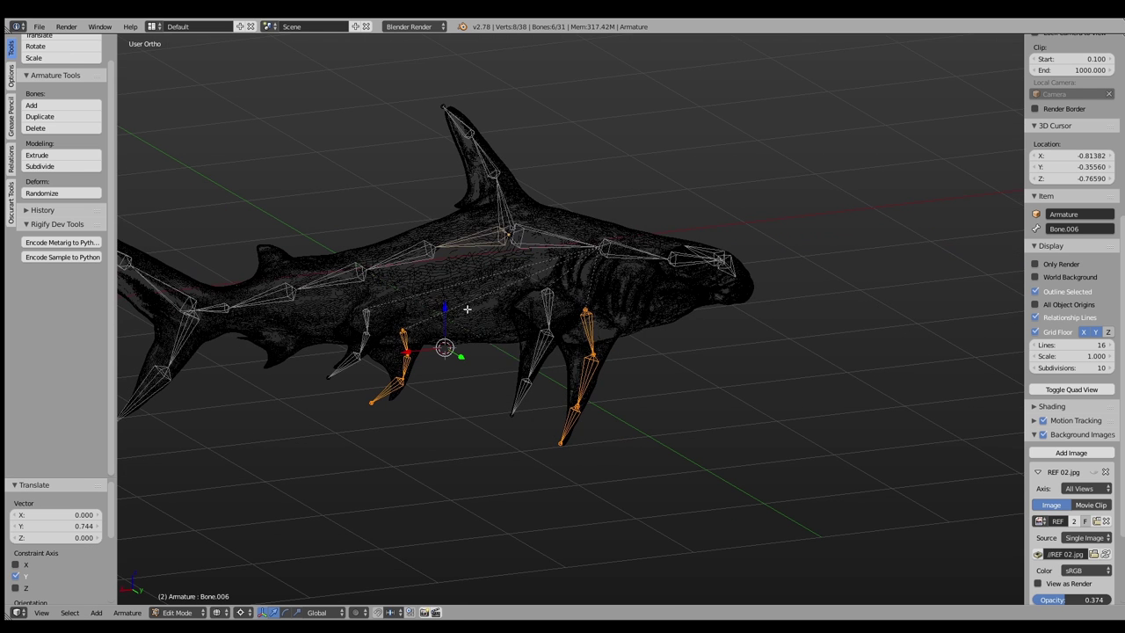
key("ctrl+s")
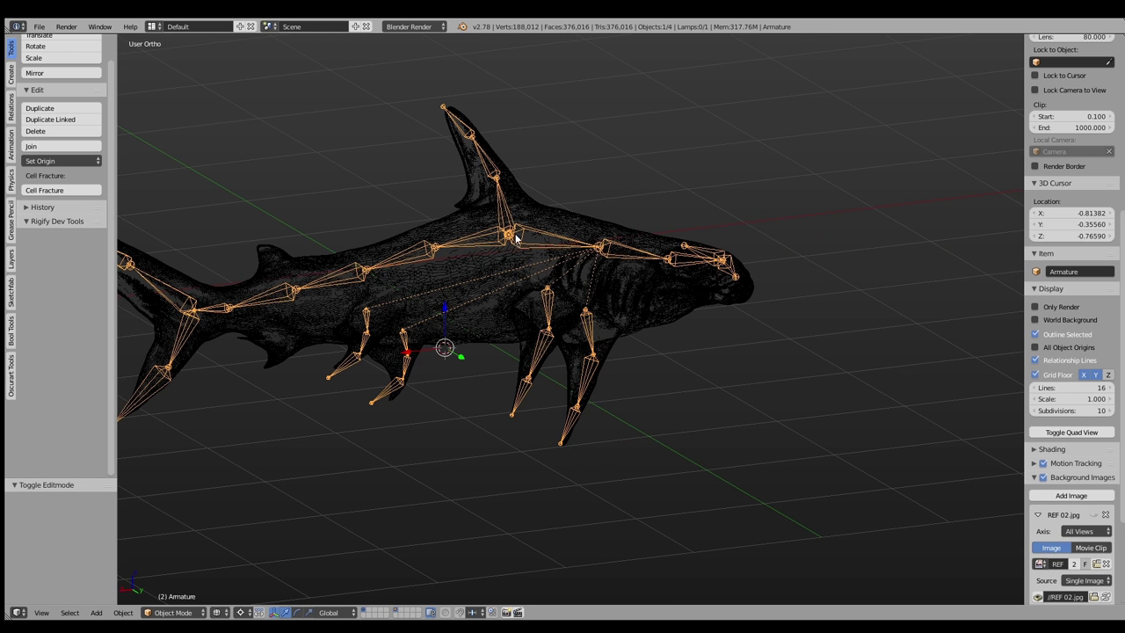
Test a bone rotation in Pose Mode, then select a back bone in Edit Mode
key("ctrl+Tab")
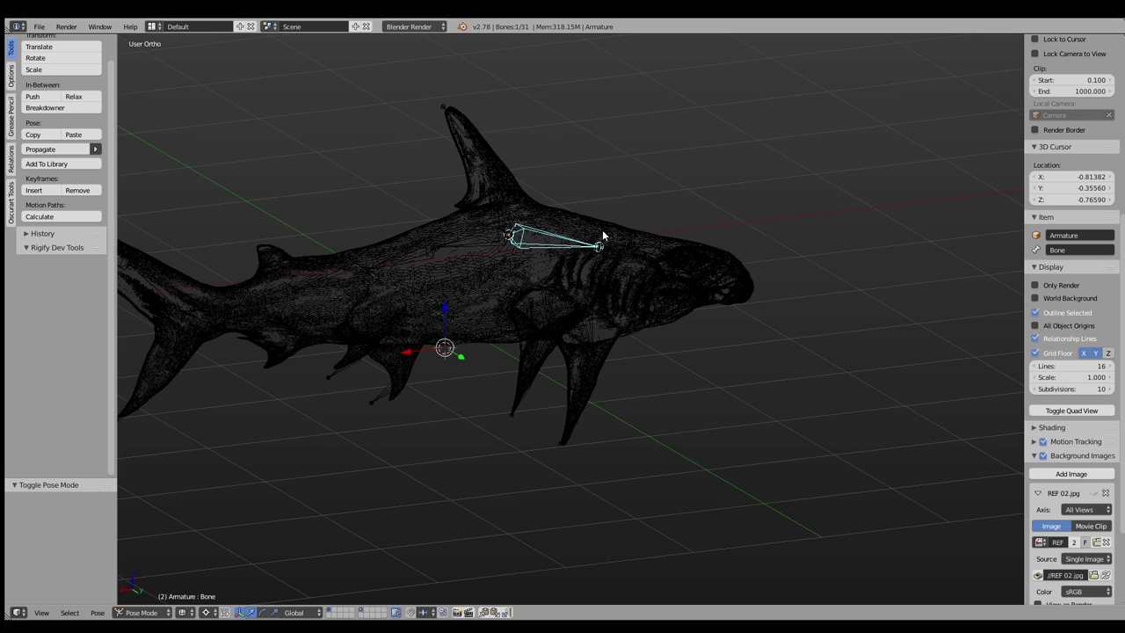
key("r")
key("Escape")
key("Tab")
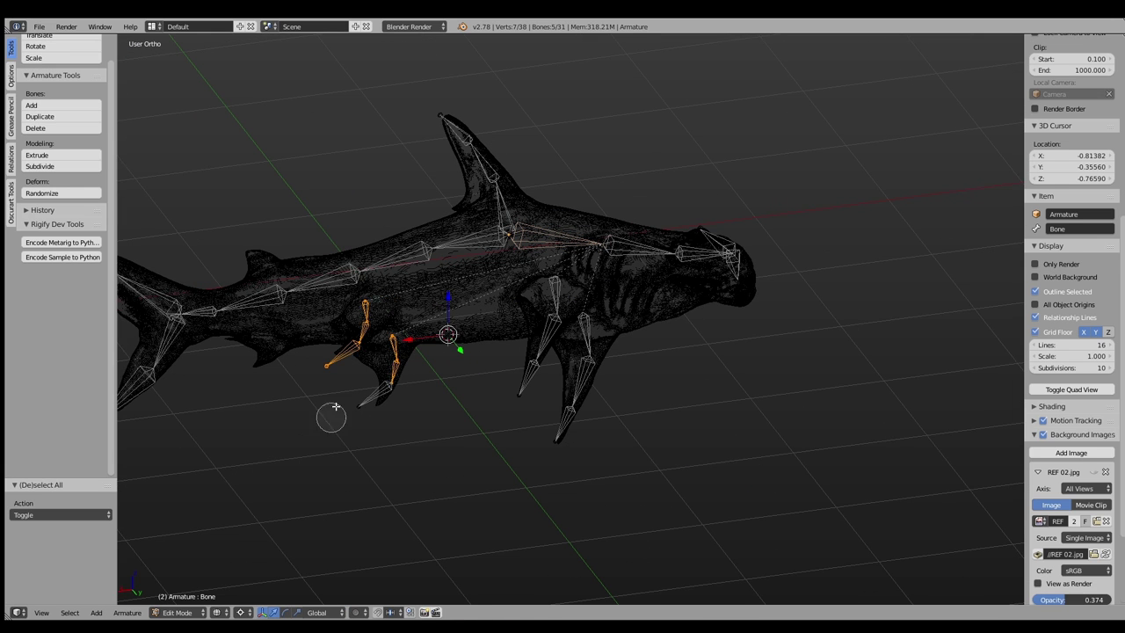
middle_click_drag(424, 297, 384, 261)
right_click(383, 261)
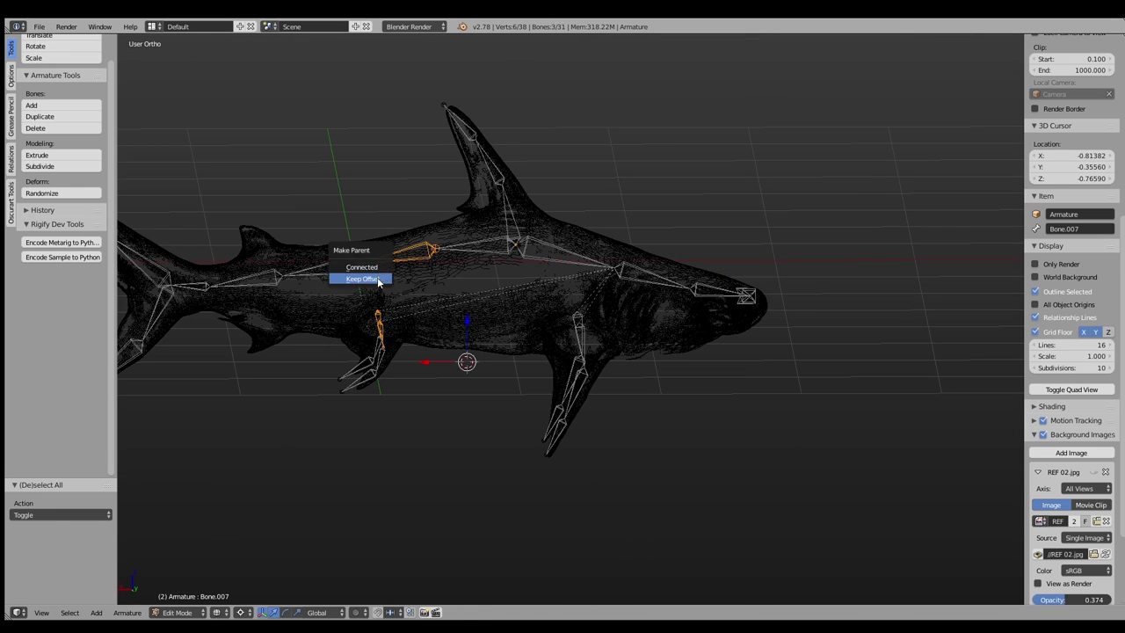
Rotate a back bone in Pose Mode to test the rig and check the other bones
key("ctrl+Tab")
key("r")
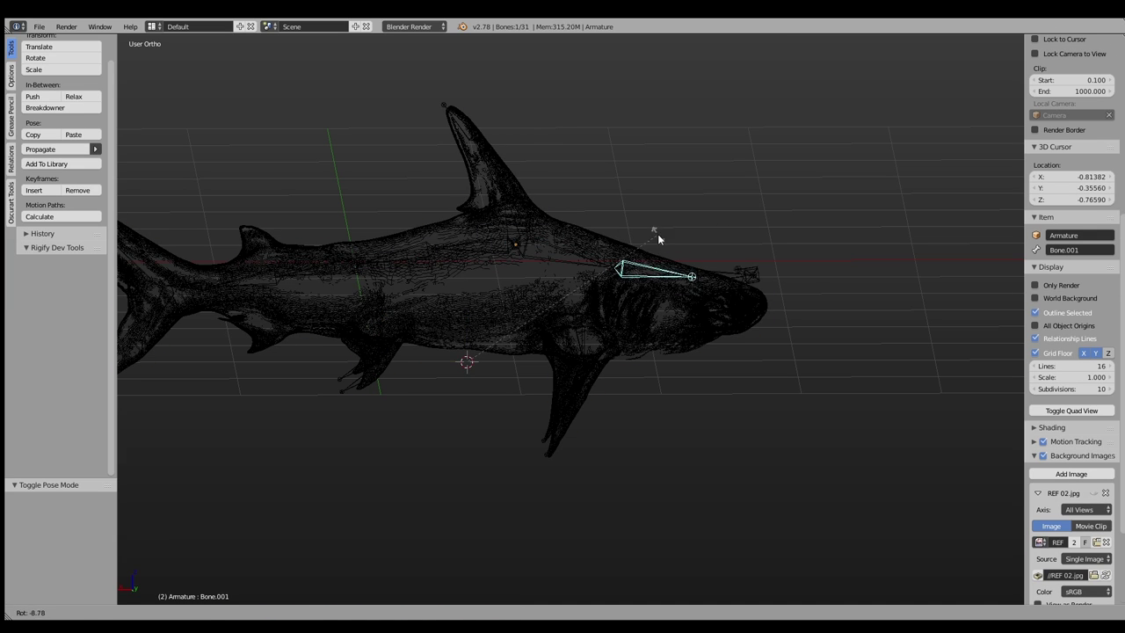
left_click(687, 213)
right_click(513, 220)
right_click(395, 290)
right_click(475, 244)
right_click(251, 280)
middle_click_drag(378, 368, 413, 358, "shift")
In Object Mode, select the shark mesh then the armature and call up the parent menu
key("ctrl+Tab")
right_click(535, 299)
right_click(375, 372, "shift")
key("ctrl+p")
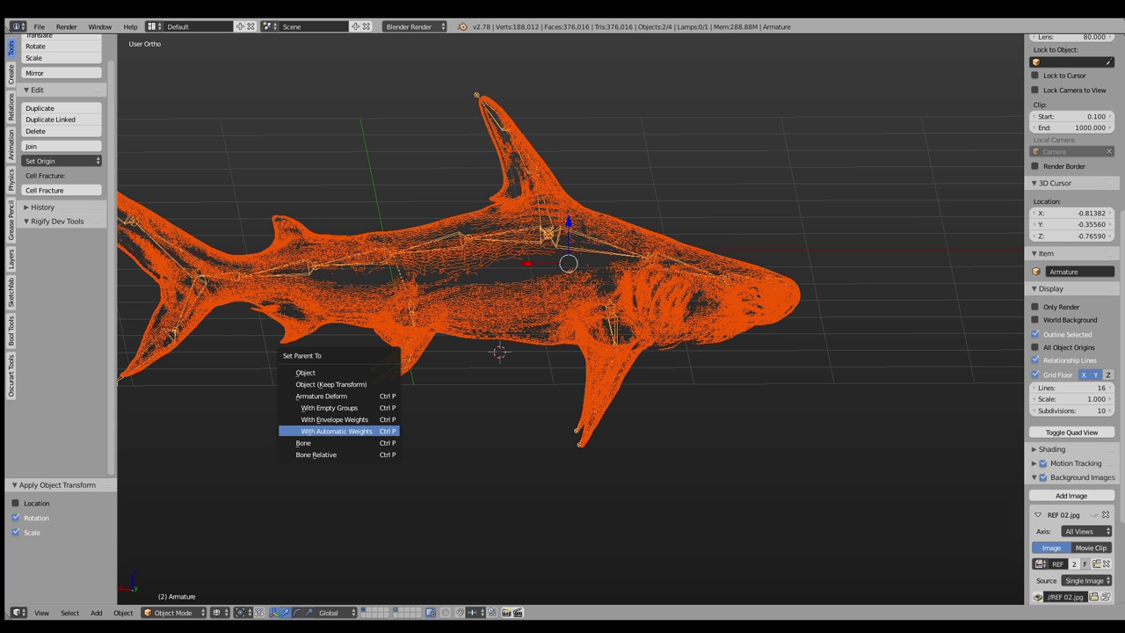
Parent the shark mesh to the armature with automatic weights and switch to solid shading
left_click(336, 430)
key("z")
left_click(675, 261)
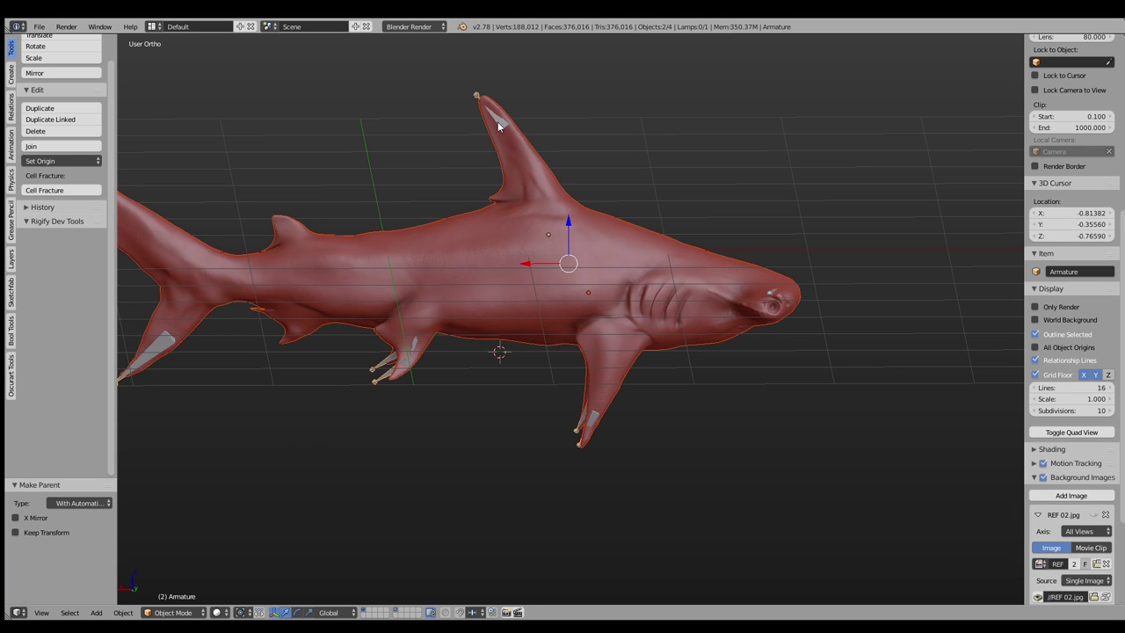
In Pose Mode, test-rotate the dorsal fin bone, then return to Object Mode
key("Tab")
left_click(754, 168)
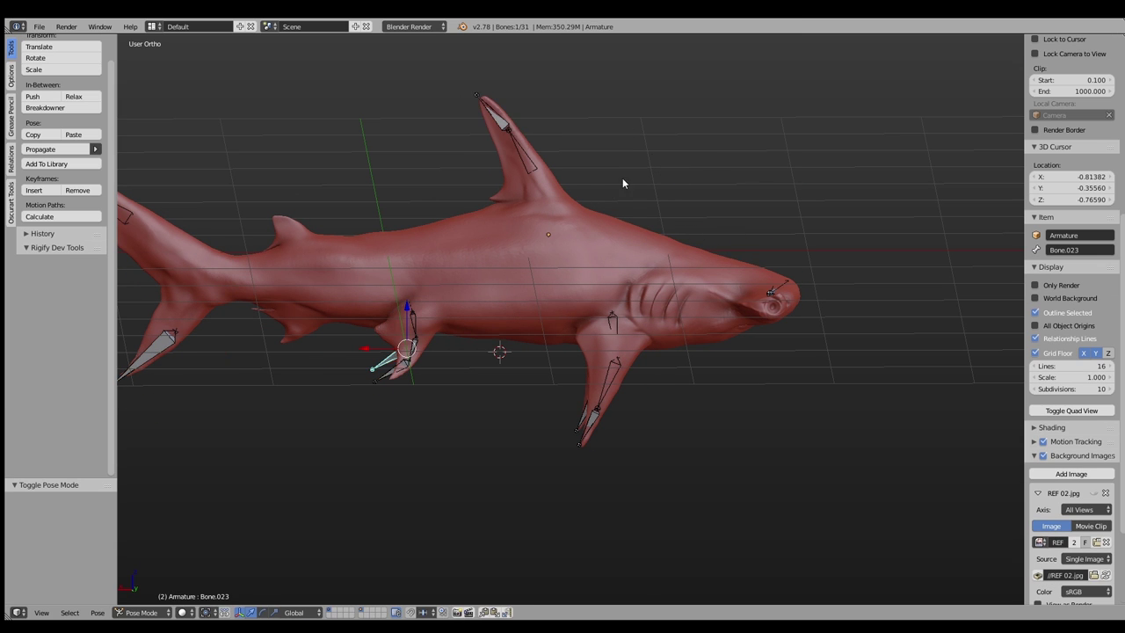
right_click(506, 128)
key("r")
left_click(507, 91)
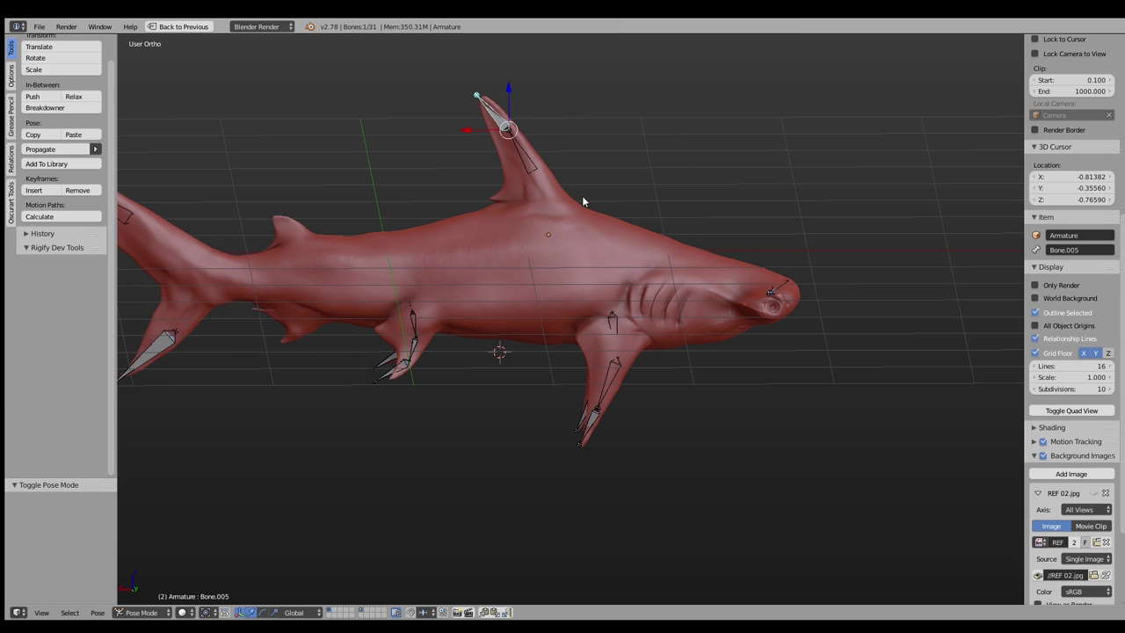
key("ctrl+Tab")
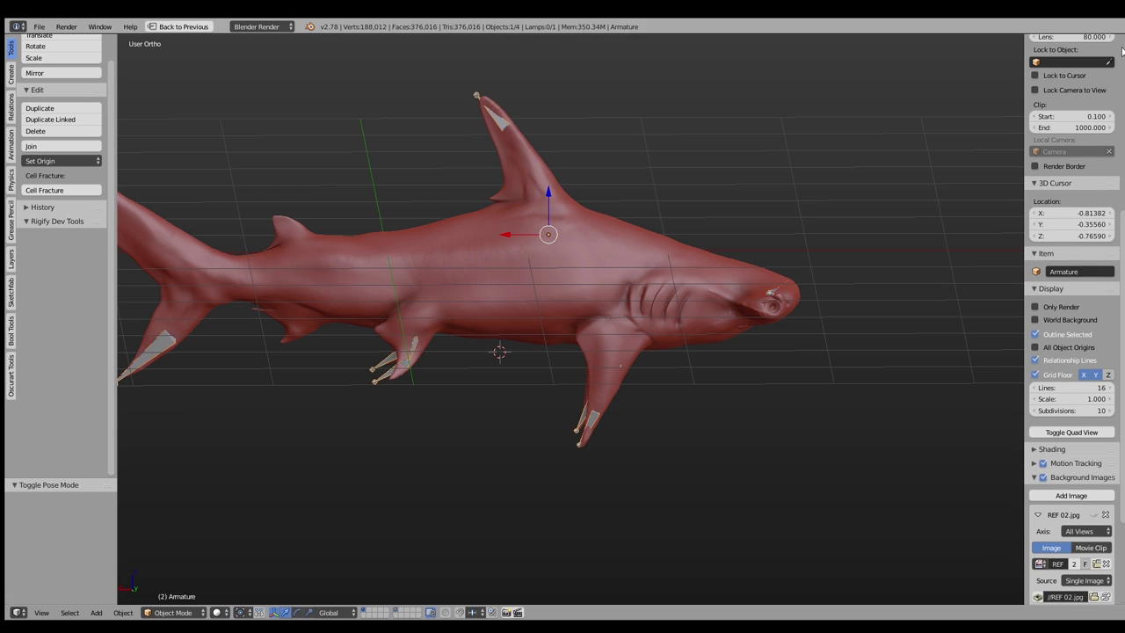
key("shift+space")
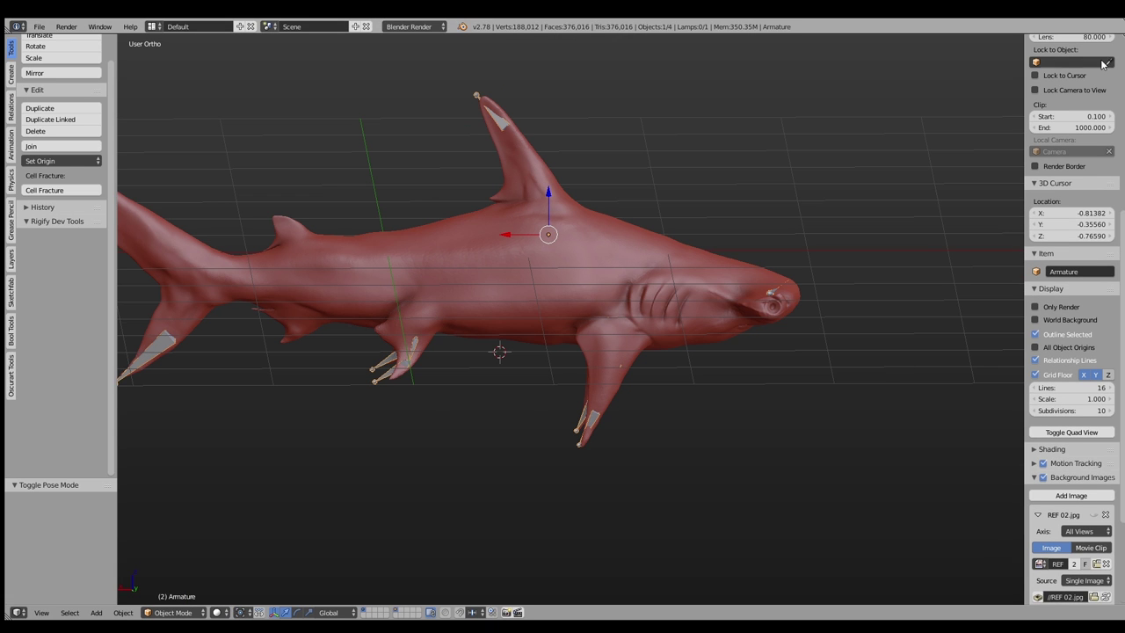
Split off a new area as a Properties editor showing the render settings
left_click_drag(1122, 37, 879, 52)
left_click(889, 612)
left_click(914, 415)
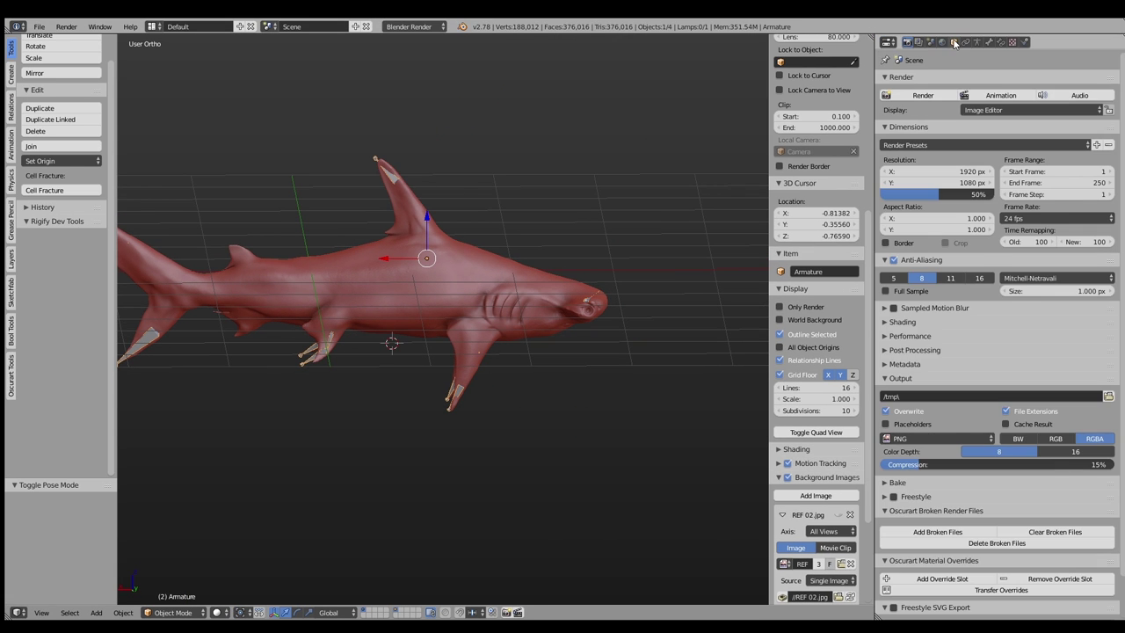
Make the armature's bones visible through the mesh and zoom in on the shark's head
left_click(955, 43)
left_click(1011, 349)
middle_click_drag(527, 263, 256, 355)
scroll(294, 188, "up", 5)
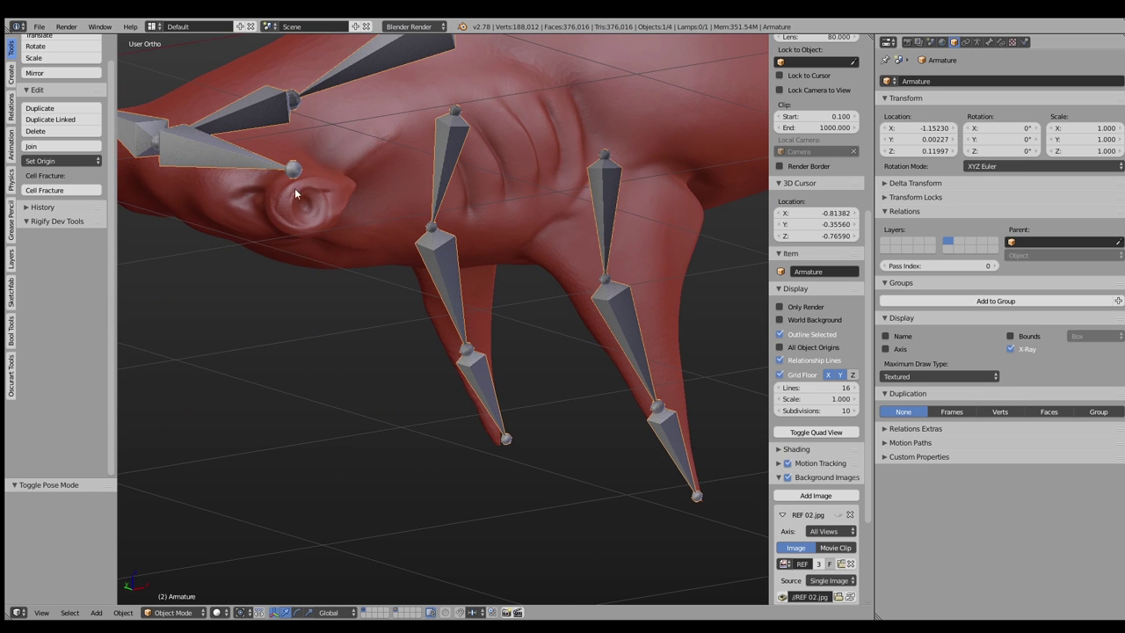
Add a UV sphere for the eye, rotated 90° on X and scaled by 0.2 then 0.5
key("shift+a")
left_click(367, 178)
type("rx")
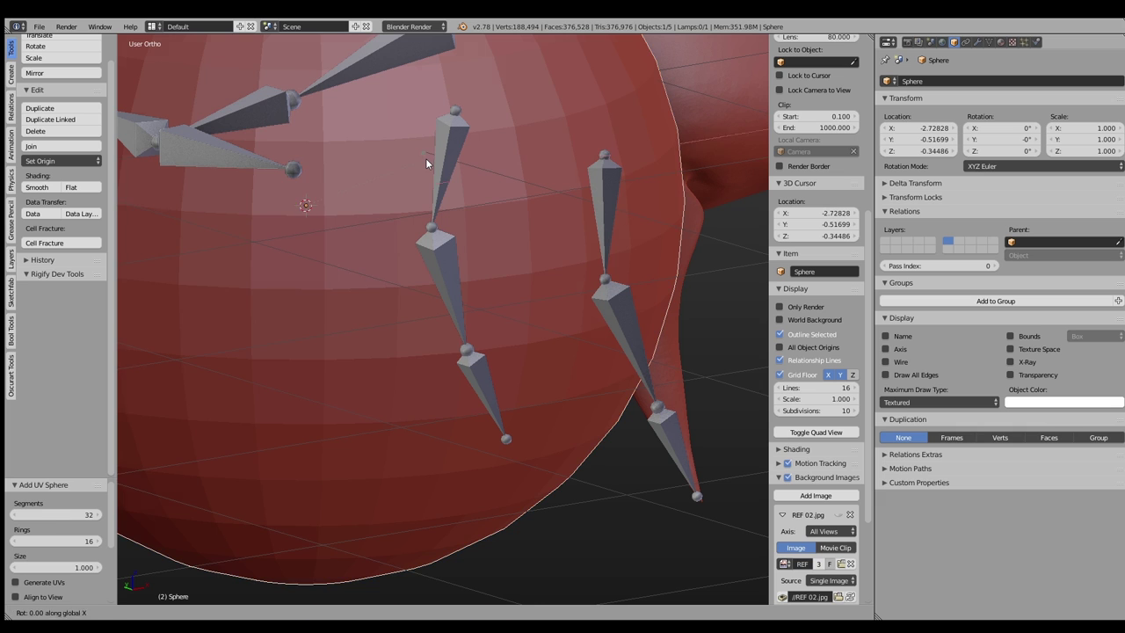
type("90")
key("Return")
type("s.2")
key("Return")
type("s.5")
key("Return")
Shrink the eyeball a bit more and give it smooth shading
key("s")
left_click(429, 208)
left_click(37, 187)
scroll(409, 146, "up", 3)
mouse_move(408, 146)
middle_mouse_down()
mouse_move(288, 192)
mouse_move(369, 202)
middle_mouse_up()
scroll(369, 203, "up", 5)
Trial-scale the eyeball's faces in Edit Mode, then undo it and leave mesh editing
key("Tab")
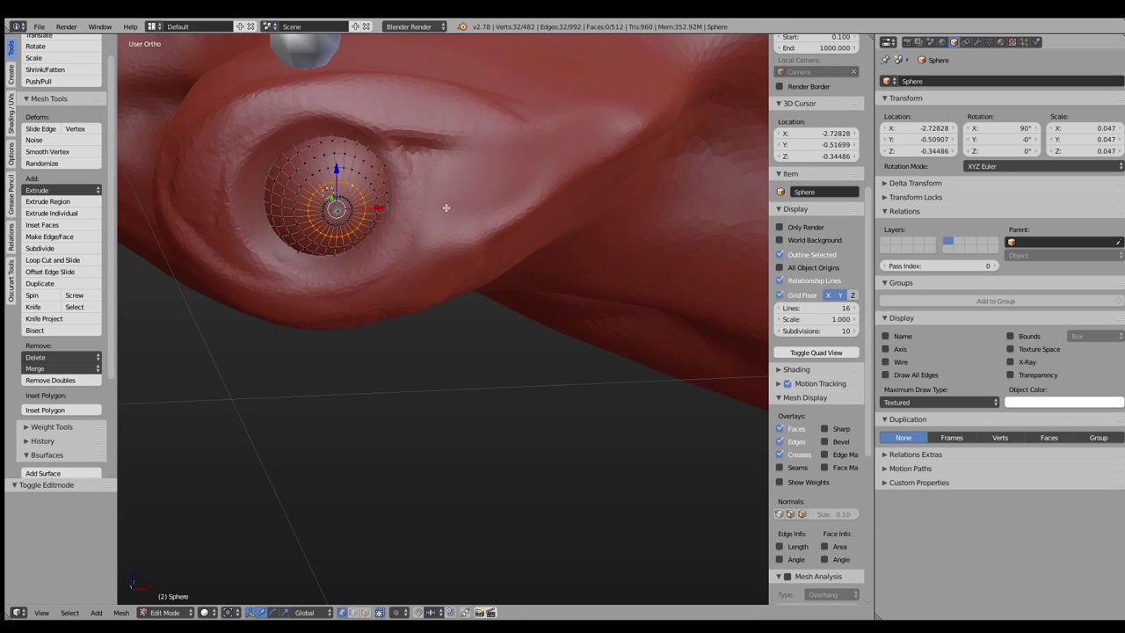
middle_click_drag(446, 207, 510, 220)
key("s")
left_click(396, 211)
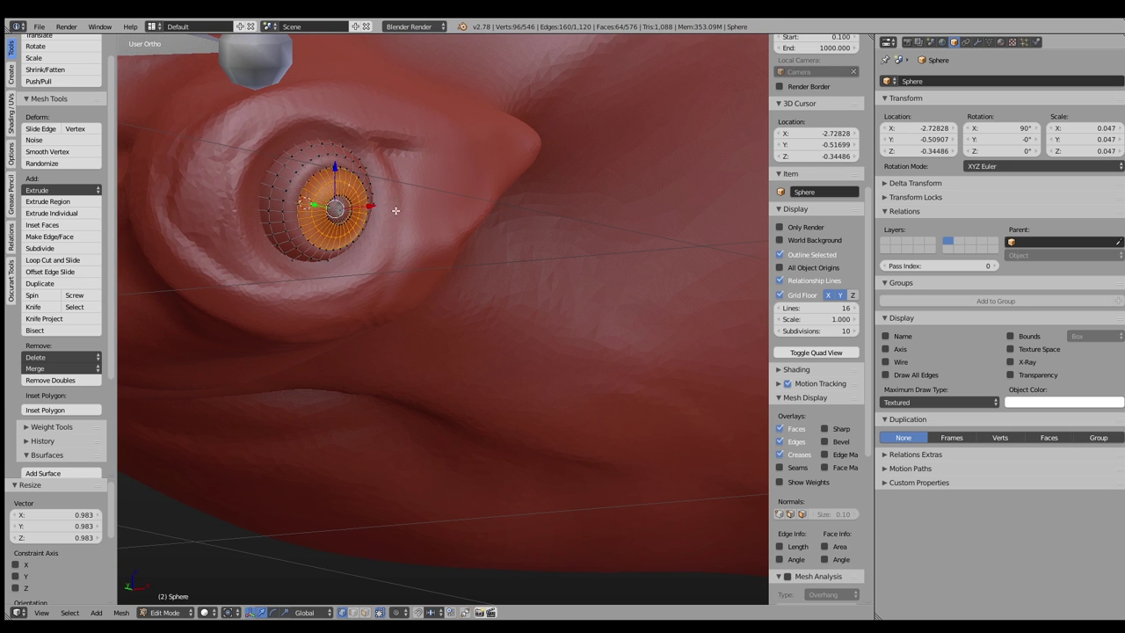
key("ctrl+z")
key("Tab")
left_click(296, 206)
Select the eyeball's front pole, grow the selection, and extrude it into a pupil
key("Tab")
key("a")
key("a")
key("a")
right_click(339, 209)
key("ctrl+KP_Add")
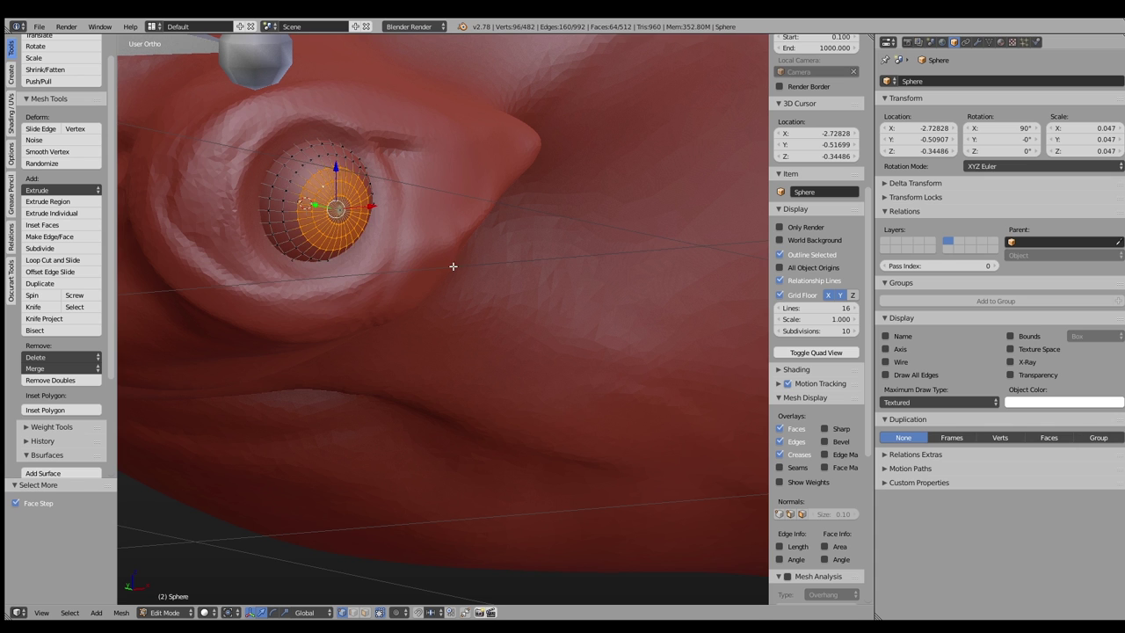
key("r")
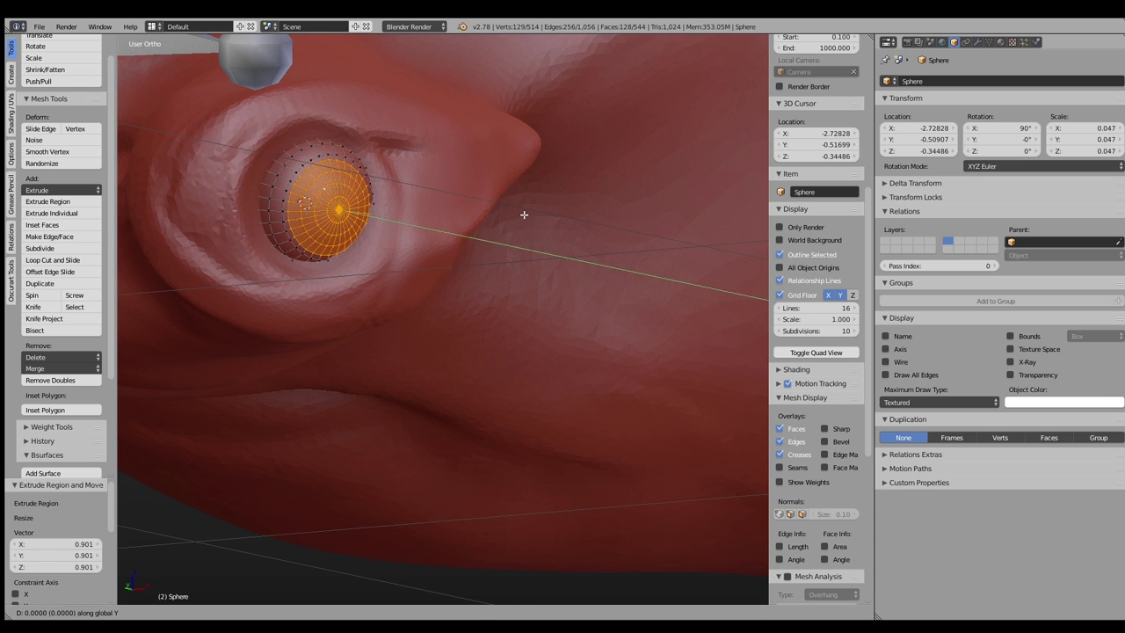
key("Escape")
key("Tab")
Rotate the eyeball about Z (-16.964°) and move it along Z into the socket
key("r")
key("z")
key("z")
left_click(398, 216)
key("g")
key("z")
key("z")
left_click(421, 196)
scroll(389, 237, "down", 4)
Snap the 3D cursor to the shark body and set the eyeball's origin there
scroll(390, 237, "down", 3)
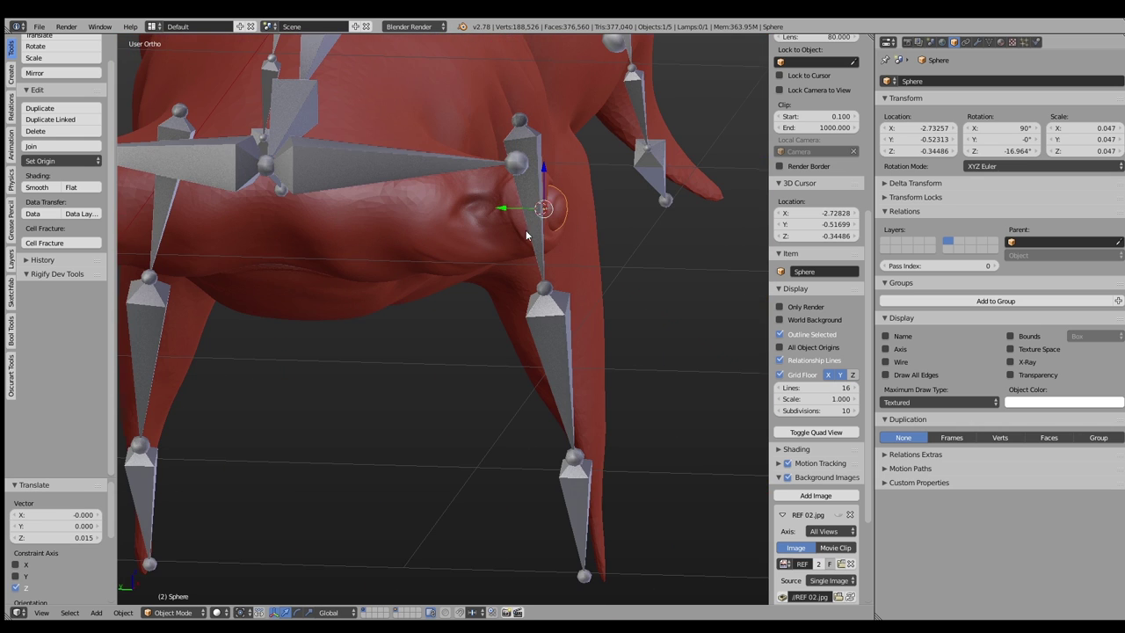
right_click(431, 131)
key("shift+s")
left_click(431, 128)
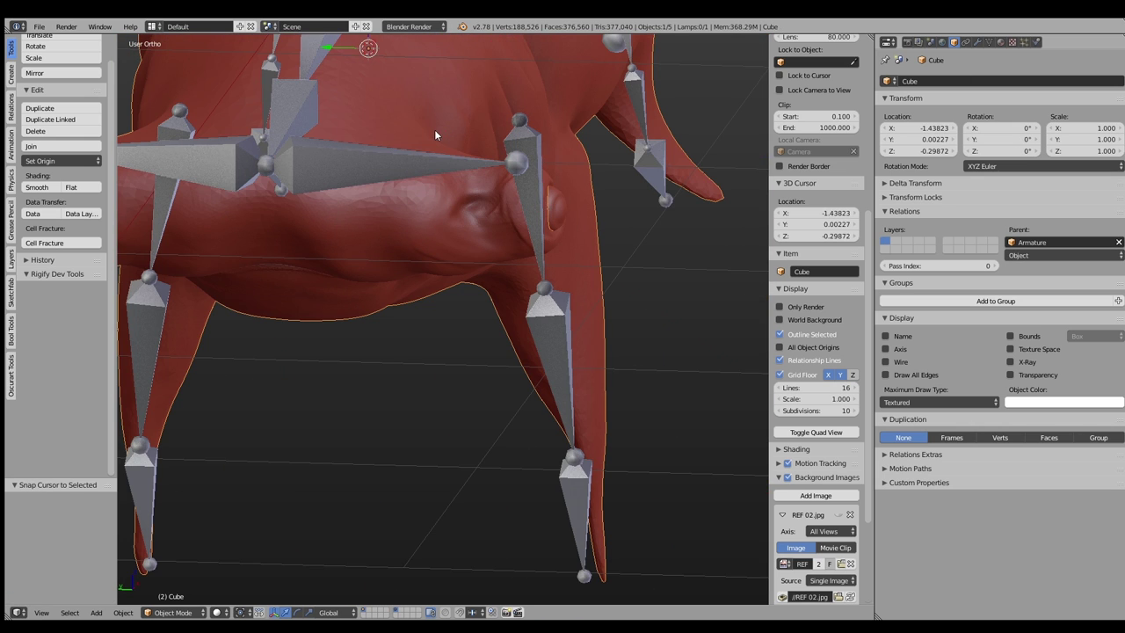
right_click(562, 208)
key("shift+s")
left_click(563, 216)
Add a Mirror modifier to the eyeball and test its axis settings
left_click(976, 42)
left_click(1002, 80)
left_click(932, 200)
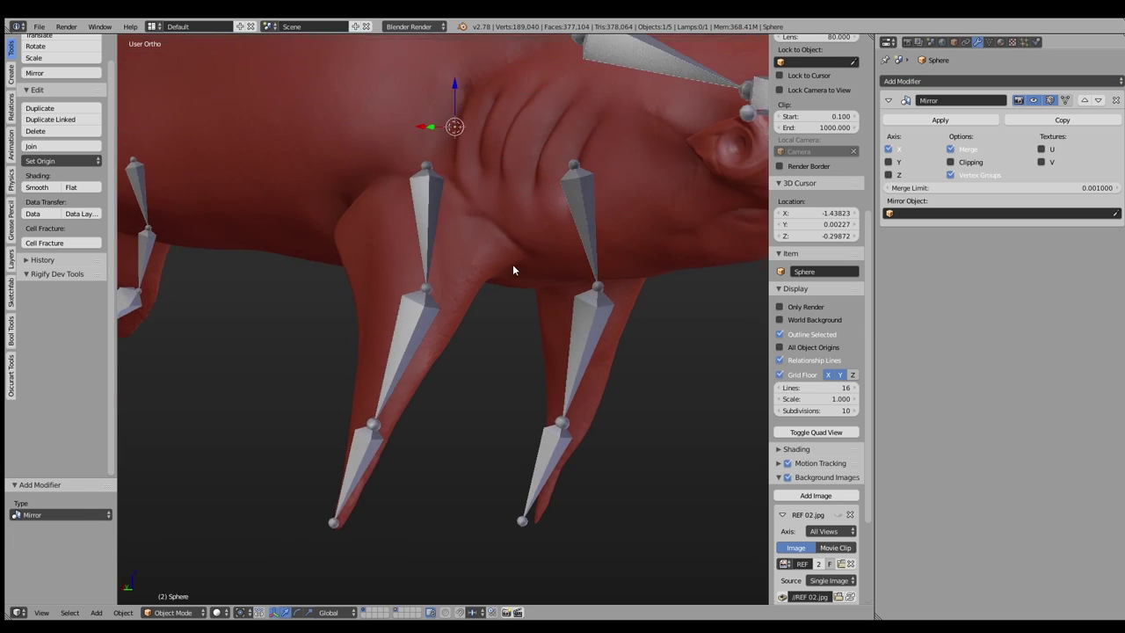
key("KP_Divide")
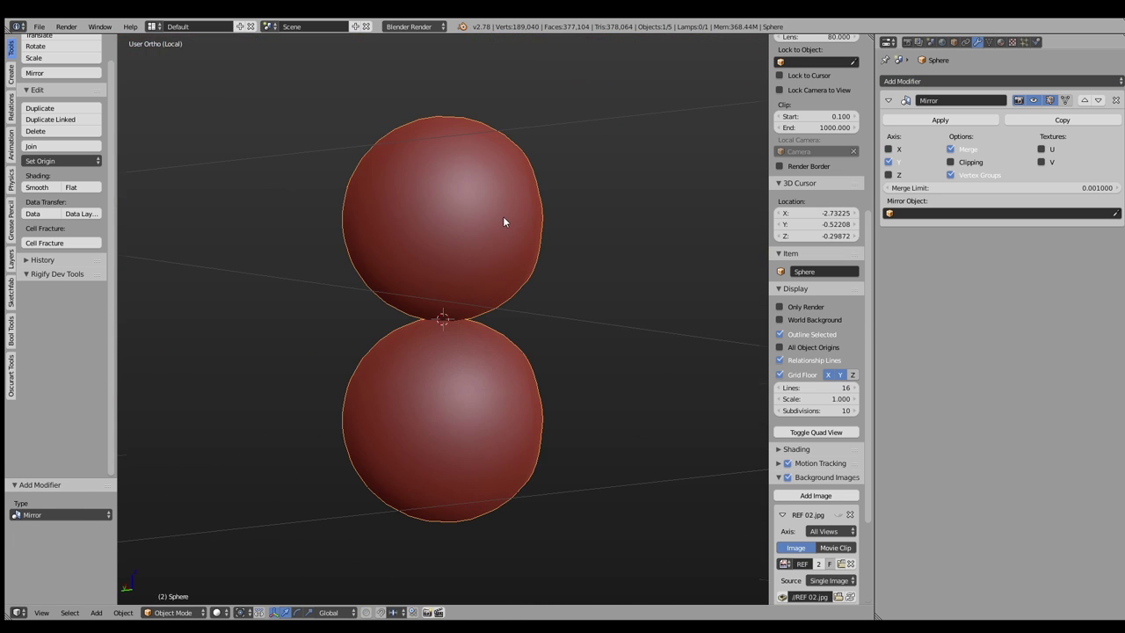
left_click(888, 162)
left_click(889, 175)
key("KP_Divide")
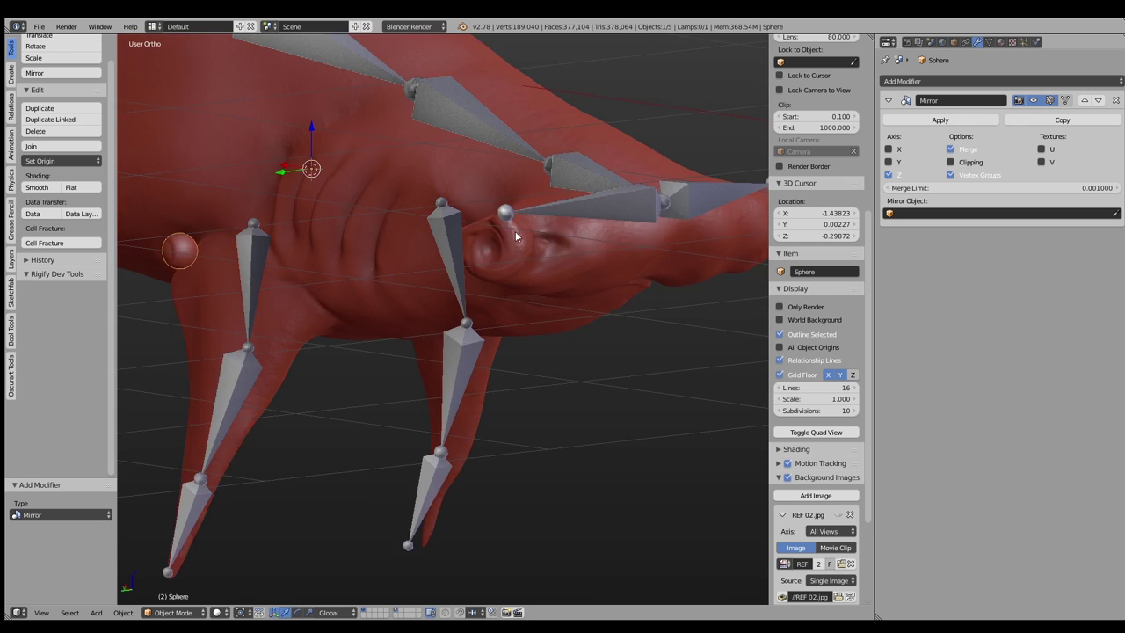
middle_click_drag(515, 231, 480, 287)
Apply the eyeball's rotation and scale, mirror it across Y, and apply the modifier
key("ctrl+a")
left_click(500, 247)
middle_click_drag(501, 247, 615, 246)
left_click(889, 162)
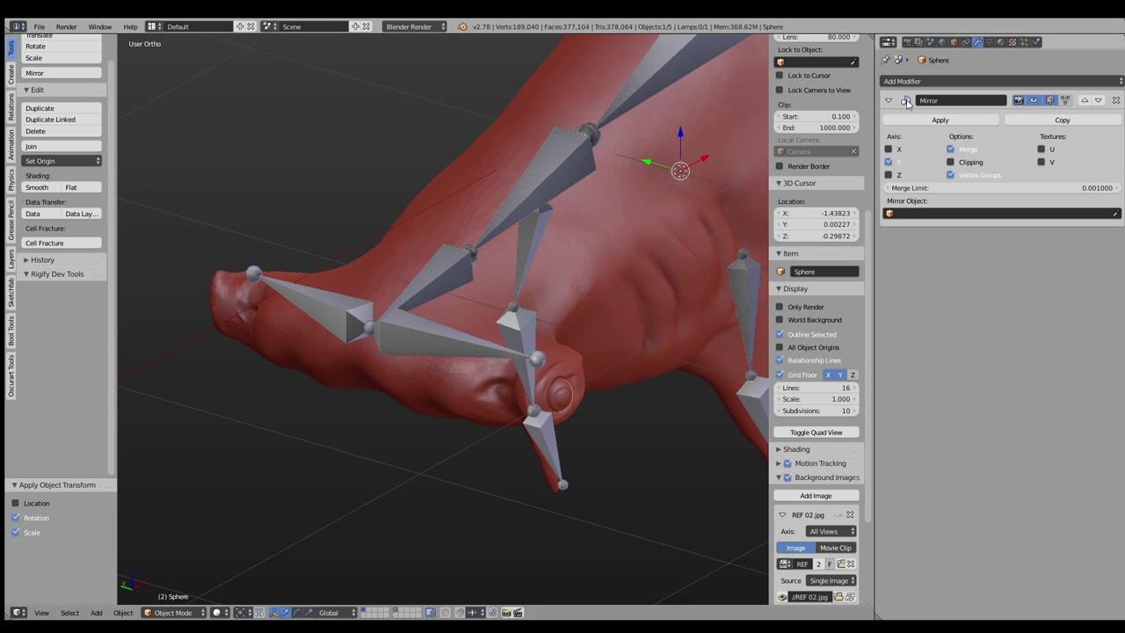
left_click(940, 119)
Separate the mirrored eyes by loose parts and set each origin to its geometry
key("a")
key("a")
right_click(562, 398)
key("Tab")
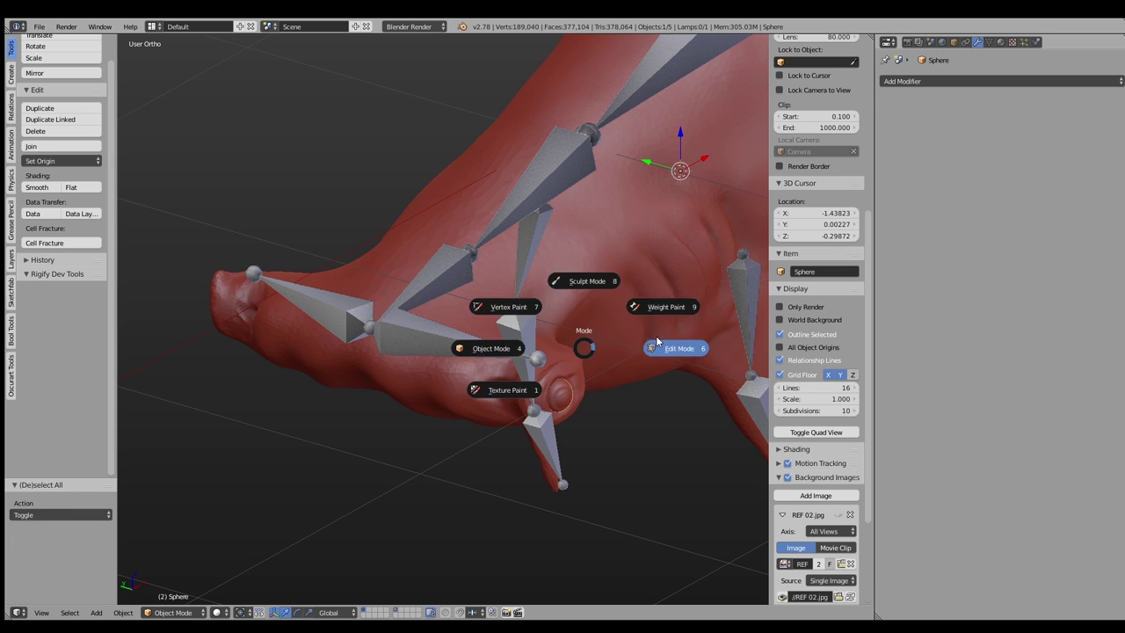
key("p")
left_click(628, 368)
key("Tab")
key("z")
key("ctrl+shift+alt+c")
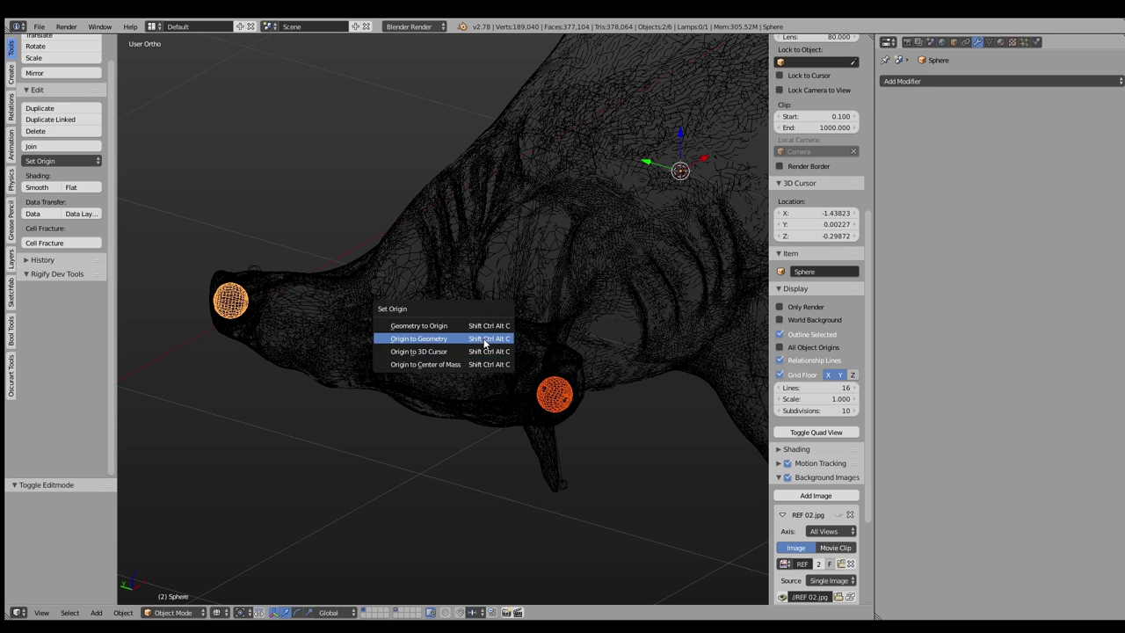
left_click(486, 340)
key("z")
Select an eye object together with the armature to parent them
right_click(473, 348, "shift")
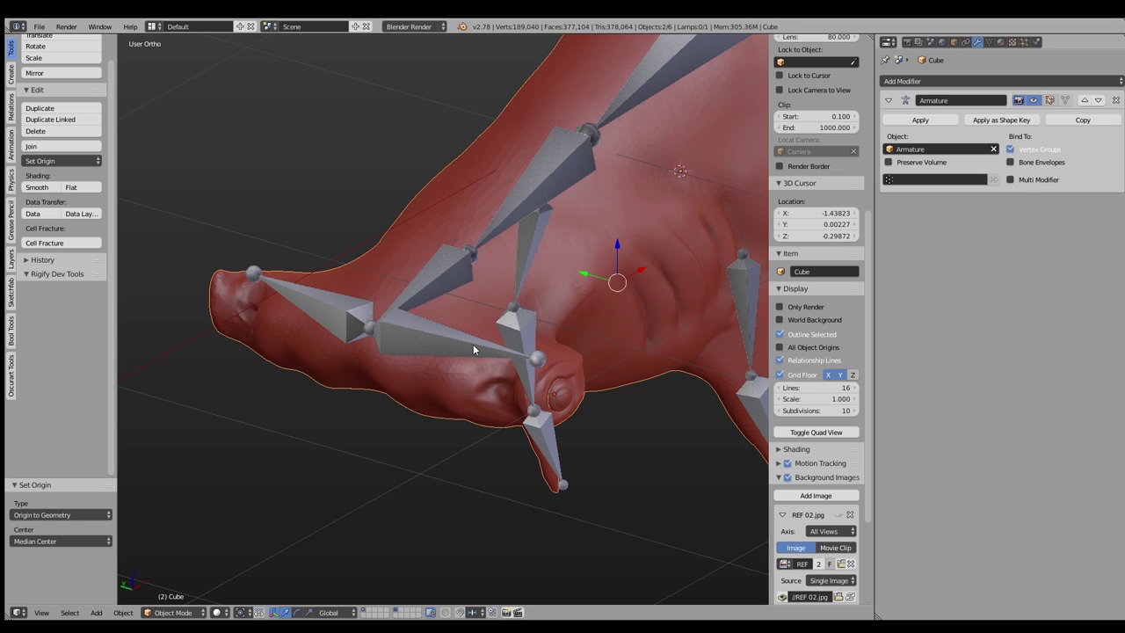
right_click(557, 392)
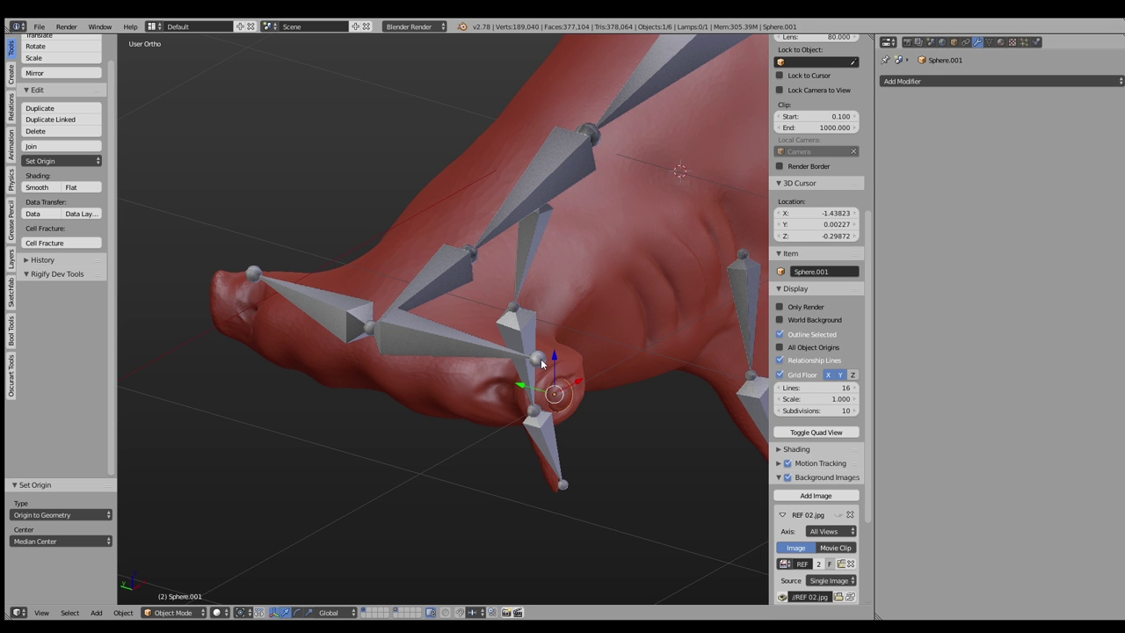
right_click(541, 363, "shift")
key("ctrl+p")
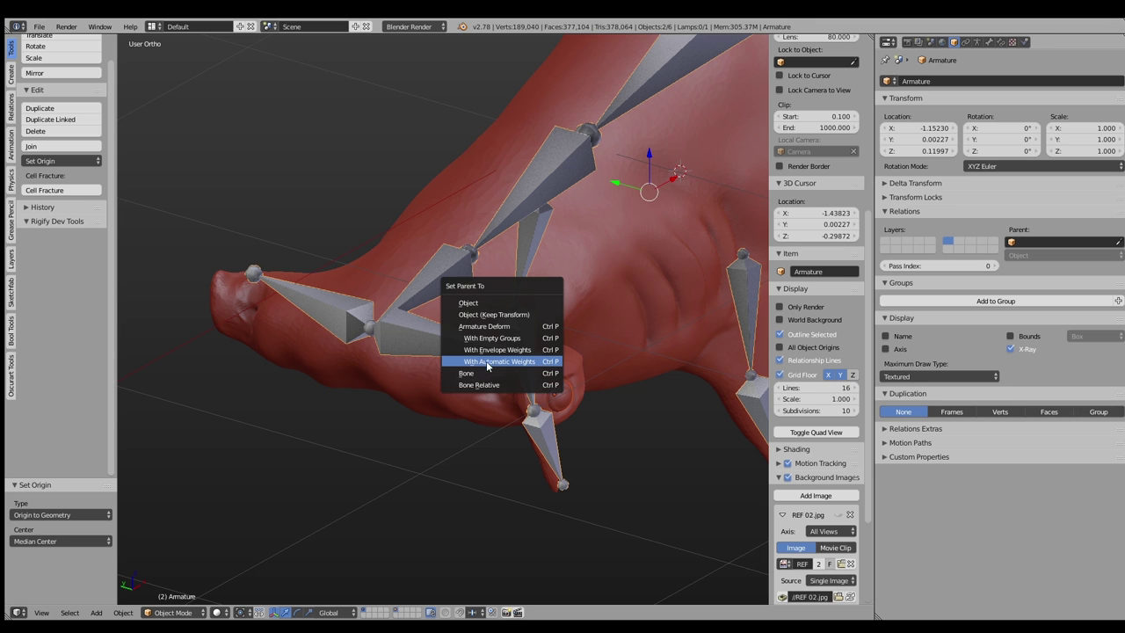
Parent both eyes to the armature with automatic weights
left_click(486, 360)
key("z")
right_click(230, 308)
right_click(253, 278, "shift")
key("ctrl+p")
left_click(216, 273)
Put the armature into Pose Mode and select the head and jaw bones
right_click(252, 277)
key("Tab")
left_click(261, 326)
right_click(271, 255)
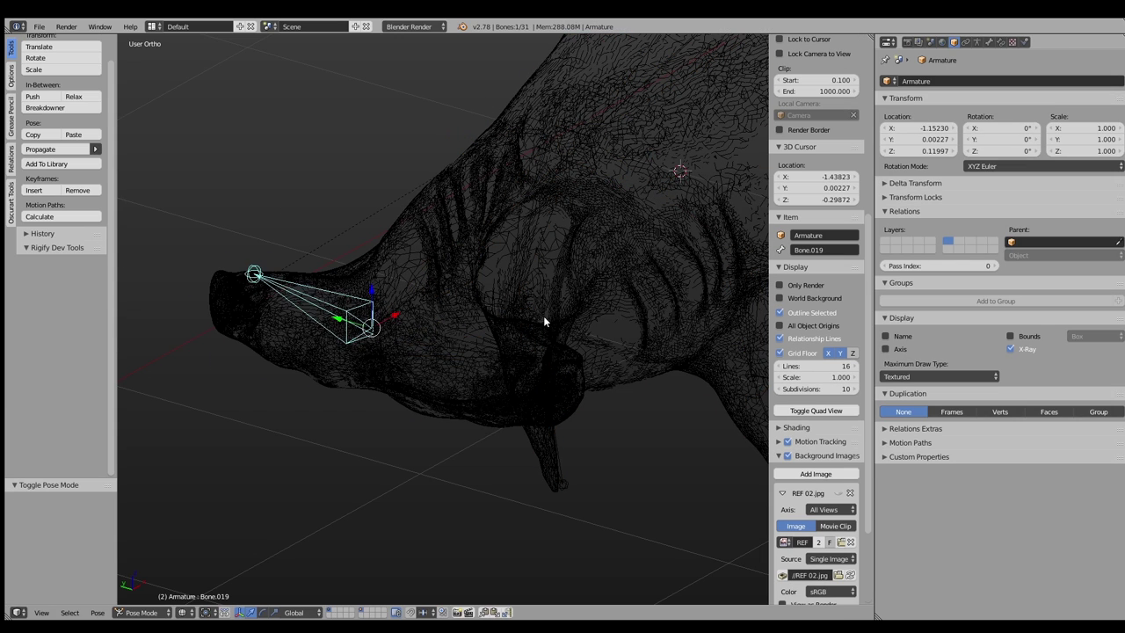
right_click(534, 354)
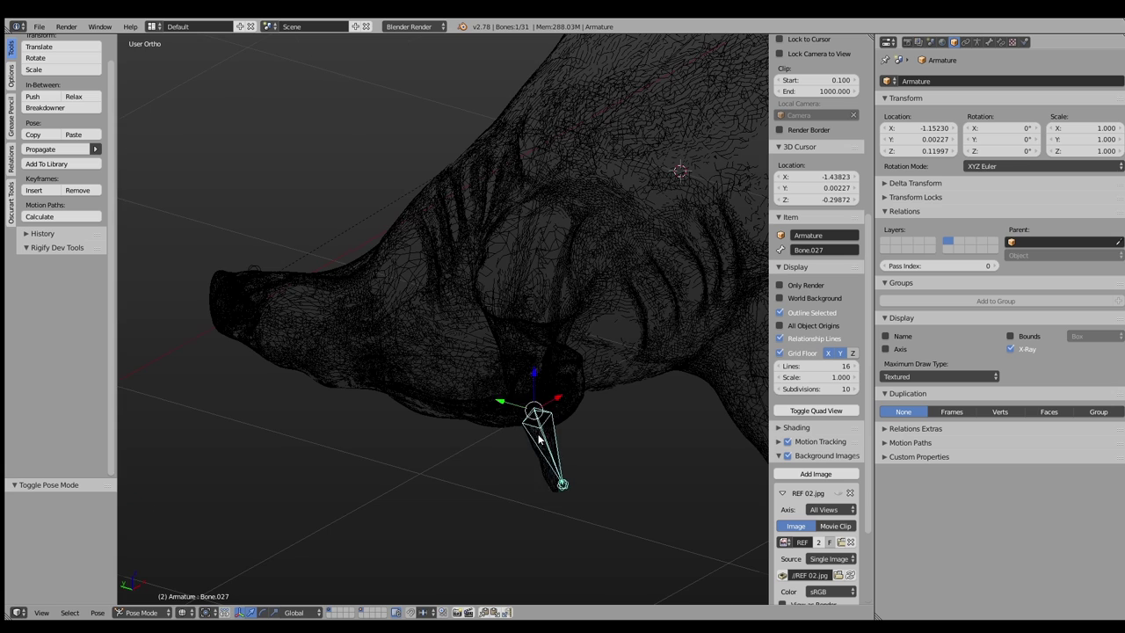
Bend the first two tail bones sideways from a top view
key("KP_7")
scroll(454, 444, "down", 5)
key("z")
mouse_move(454, 444)
middle_mouse_down()
mouse_move(486, 374)
mouse_move(482, 342)
middle_mouse_up()
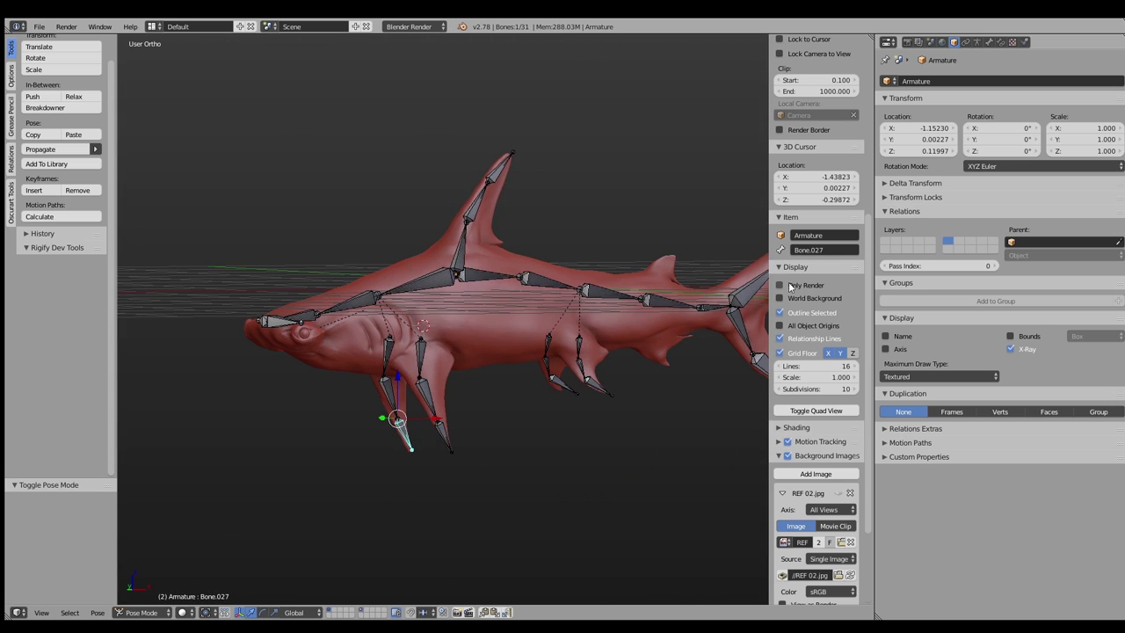
key("KP_1")
right_click(457, 281)
key("KP_7")
key("r")
left_click(519, 288)
right_click(575, 299)
key("g")
left_click(615, 345)
Rotate the bones further down the tail to continue its curve
right_click(684, 378)
key("r")
left_click(713, 328)
mouse_move(711, 344)
middle_mouse_down("shift")
mouse_move(621, 345)
mouse_move(591, 359)
middle_mouse_up("shift")
key("r")
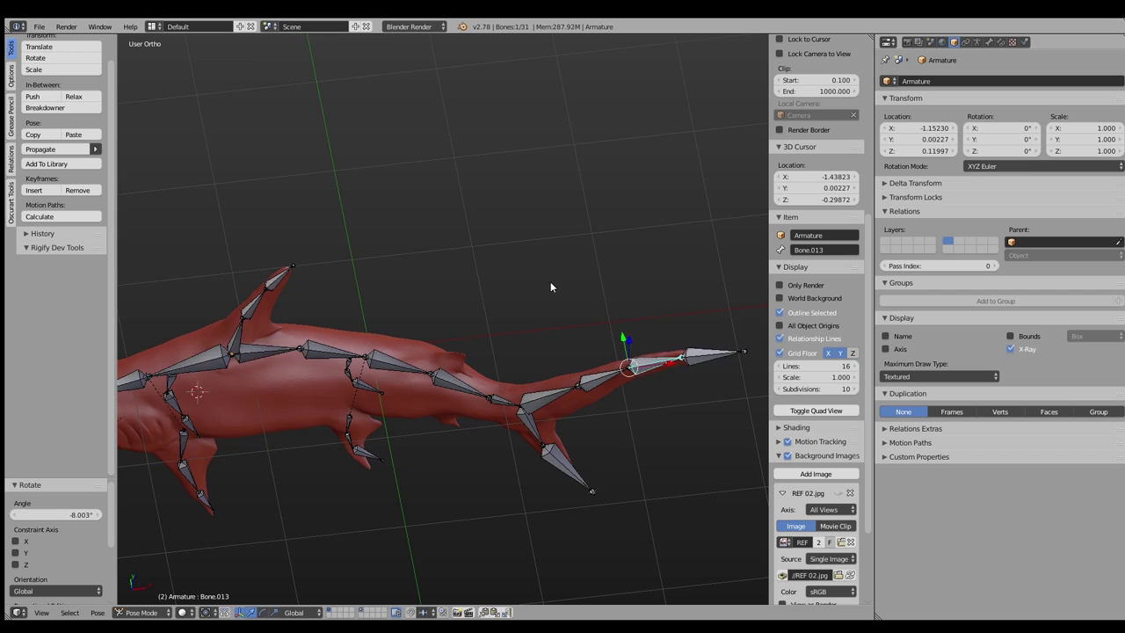
key("KP_7")
left_click(740, 362)
Rotate the side and lower fin bones into position, including a turn around Z
right_click(598, 378)
middle_click_drag(598, 378, 579, 211)
right_click(710, 263)
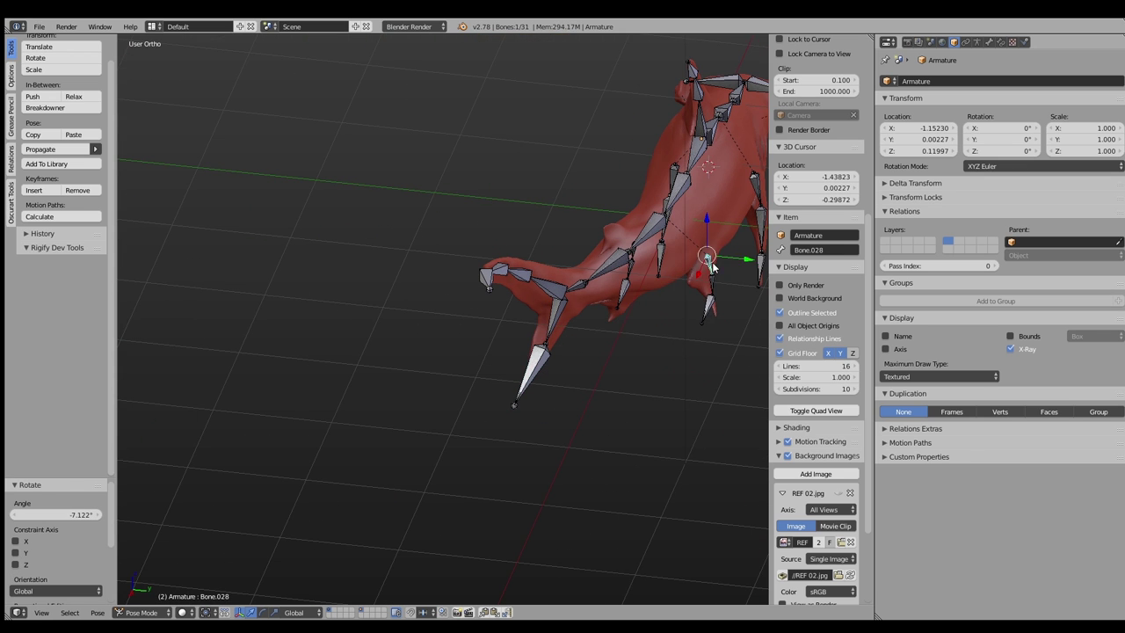
left_click(743, 315)
middle_click_drag(742, 315, 665, 334)
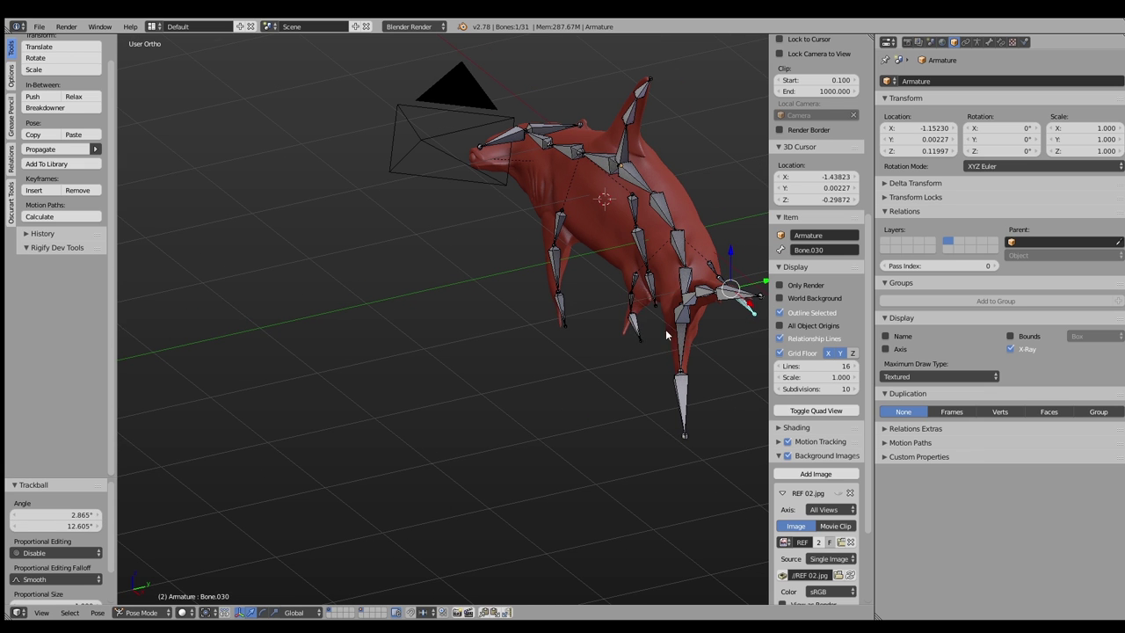
right_click(634, 376)
right_click_drag(635, 277, 636, 279)
left_click(626, 246)
middle_click_drag(626, 246, 538, 295)
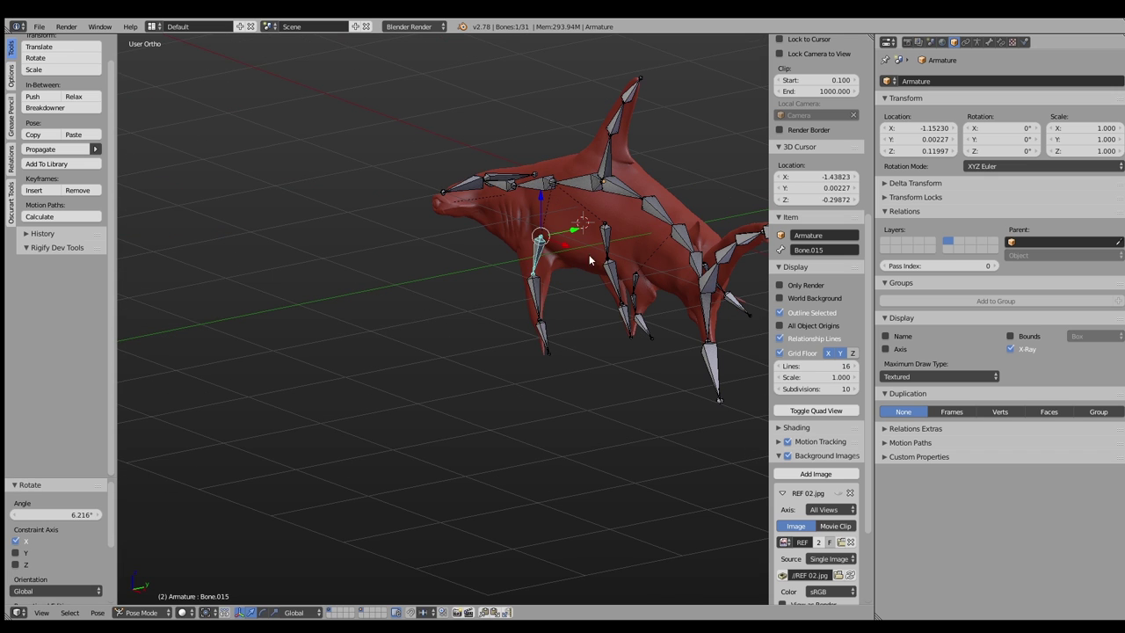
left_click(650, 138)
mouse_move(650, 138)
middle_mouse_down()
mouse_move(643, 205)
mouse_move(603, 128)
mouse_move(615, 120)
middle_mouse_up()
Tilt the head bone with two rotations limited to the Y axis
right_click(552, 173)
key("r")
key("y")
left_click(627, 136)
key("r")
key("y")
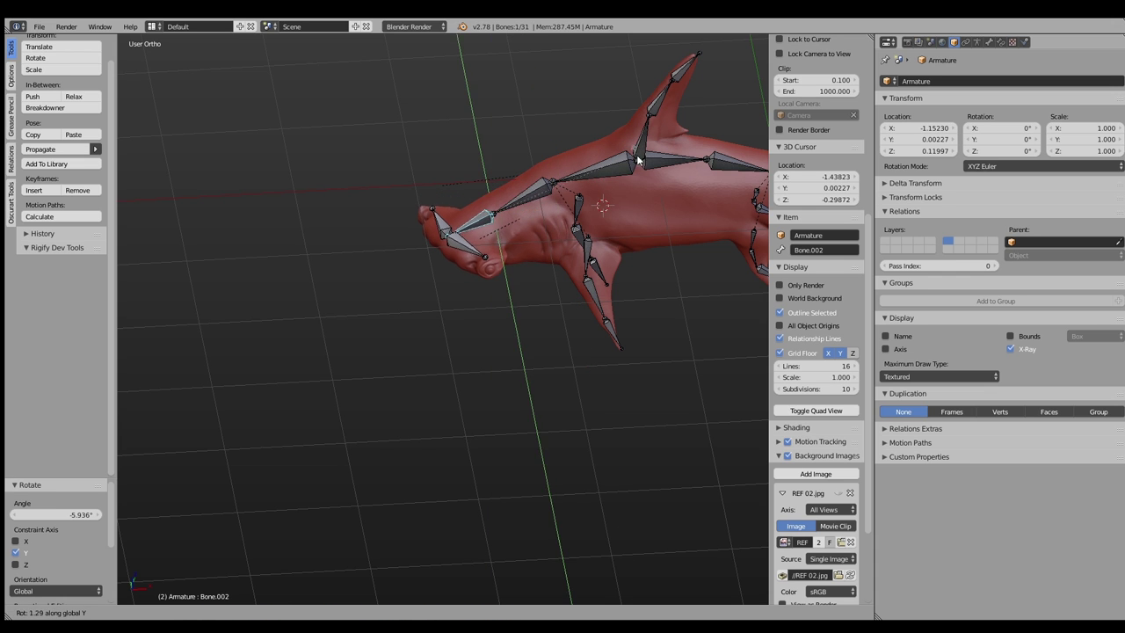
left_click(637, 159)
Rotate Bone.001 near the head around the X axis from the front view
right_click(462, 225, "shift")
key("KP_1")
key("r")
key("z")
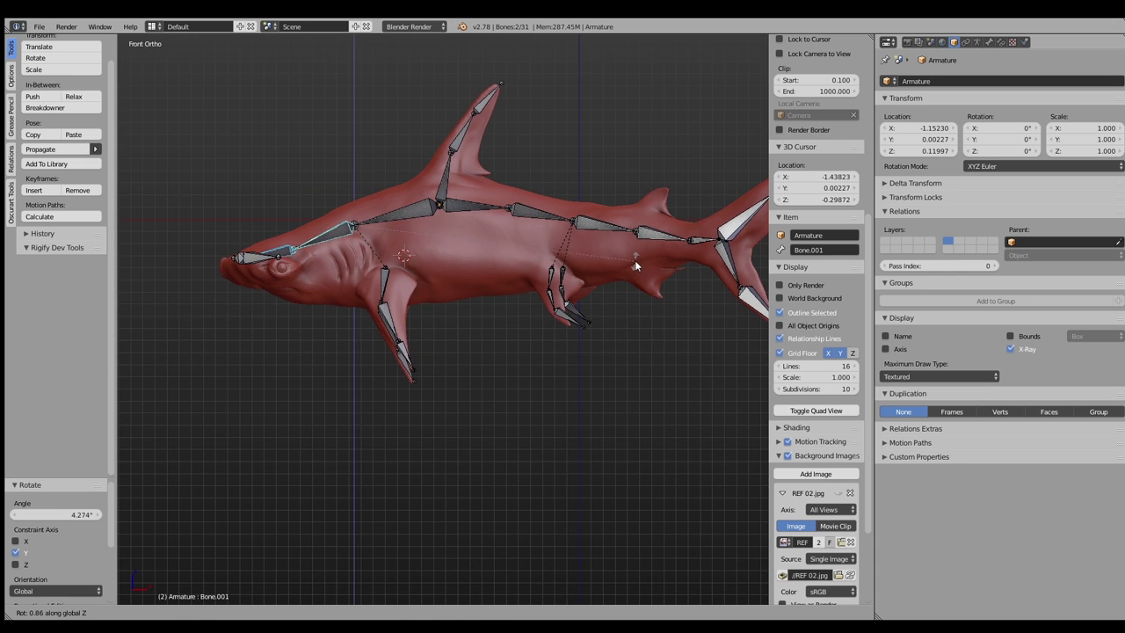
key("x")
left_click(616, 264)
Rotate Bone.018 and adjust Bone.015 and Bone.017 with a small move
right_click(384, 291)
mouse_move(513, 251)
middle_mouse_down()
mouse_move(496, 299)
mouse_move(457, 334)
middle_mouse_up()
right_click_drag(457, 334, 467, 352)
key("r")
left_click(557, 333)
mouse_move(556, 334)
middle_mouse_down()
mouse_move(582, 289)
mouse_move(507, 276)
mouse_move(509, 317)
mouse_move(439, 119)
middle_mouse_up()
right_click(446, 307)
key("g")
left_click(517, 295)
Rotate the top-fin bone and Bone.003
right_click_drag(439, 118, 423, 150)
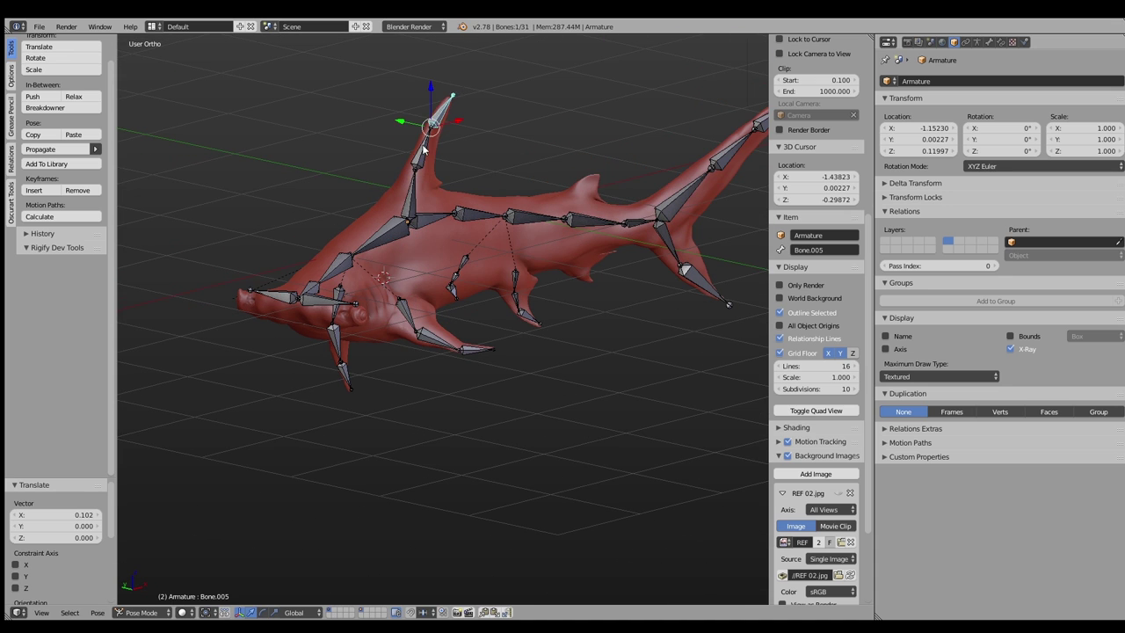
key("r")
left_click(527, 127)
middle_click_drag(527, 128, 580, 128)
right_click(420, 167, "shift")
key("r")
left_click(640, 134)
Rotate tail Bone.004 and lower-fin Bone.026
right_click(423, 154)
key("r")
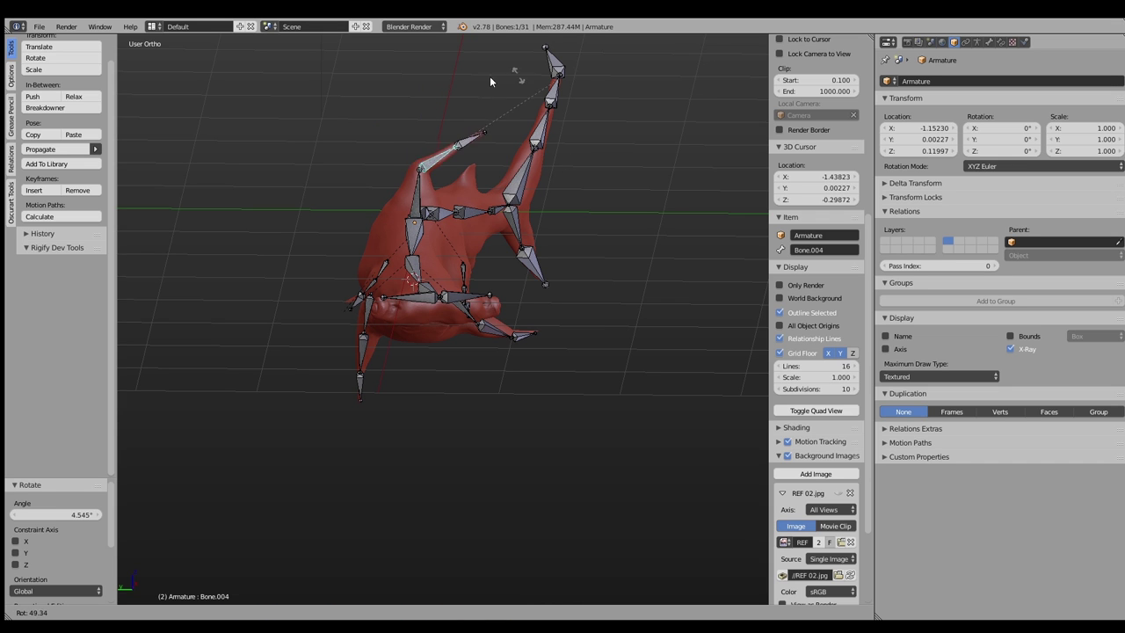
key("g")
left_click(434, 64)
right_click(365, 395)
key("r")
left_click(347, 481)
Rotate Bone.020, then give the selected bone a small local Y rotation
right_click(399, 301)
key("r")
left_click(631, 271)
middle_click_drag(631, 272, 515, 270)
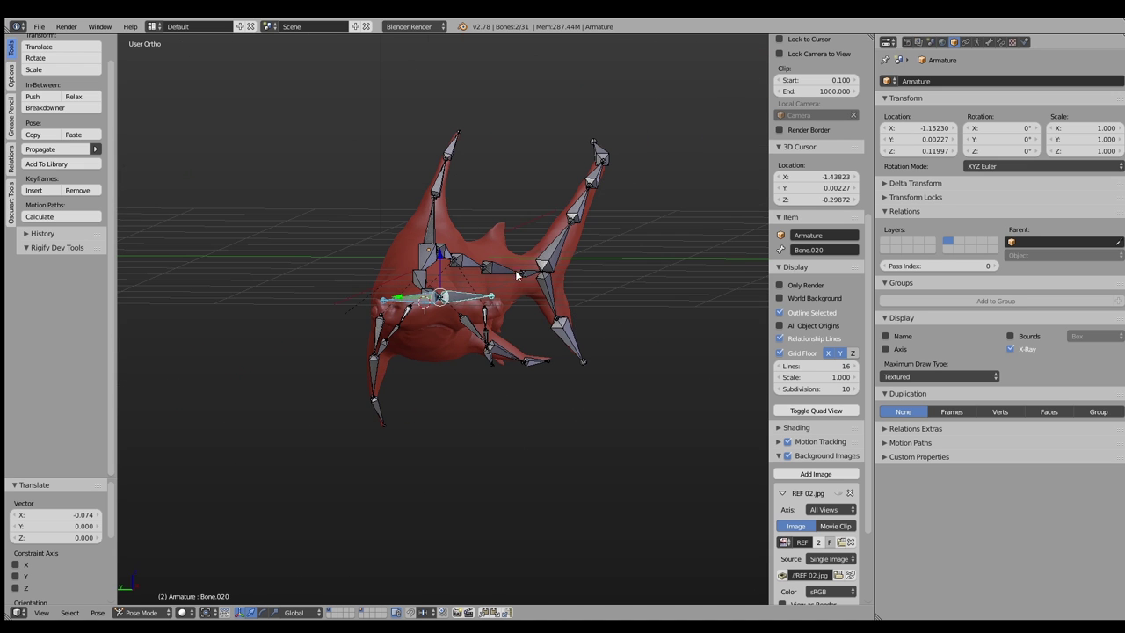
key("r")
key("y")
key("y")
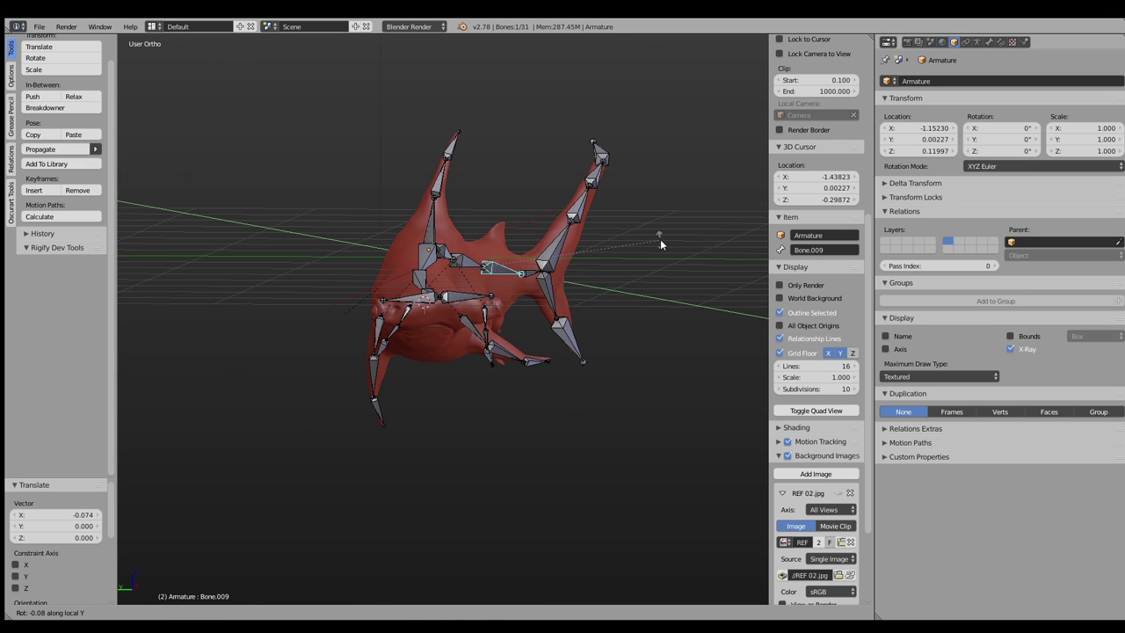
left_click(529, 281)
Rotate Bone.010, then align the camera to the framed view
right_click(529, 281)
key("r")
left_click(664, 257)
mouse_move(664, 257)
middle_mouse_down()
mouse_move(668, 273)
mouse_move(569, 281)
mouse_move(473, 266)
middle_mouse_up()
key("ctrl+alt+KP_0")
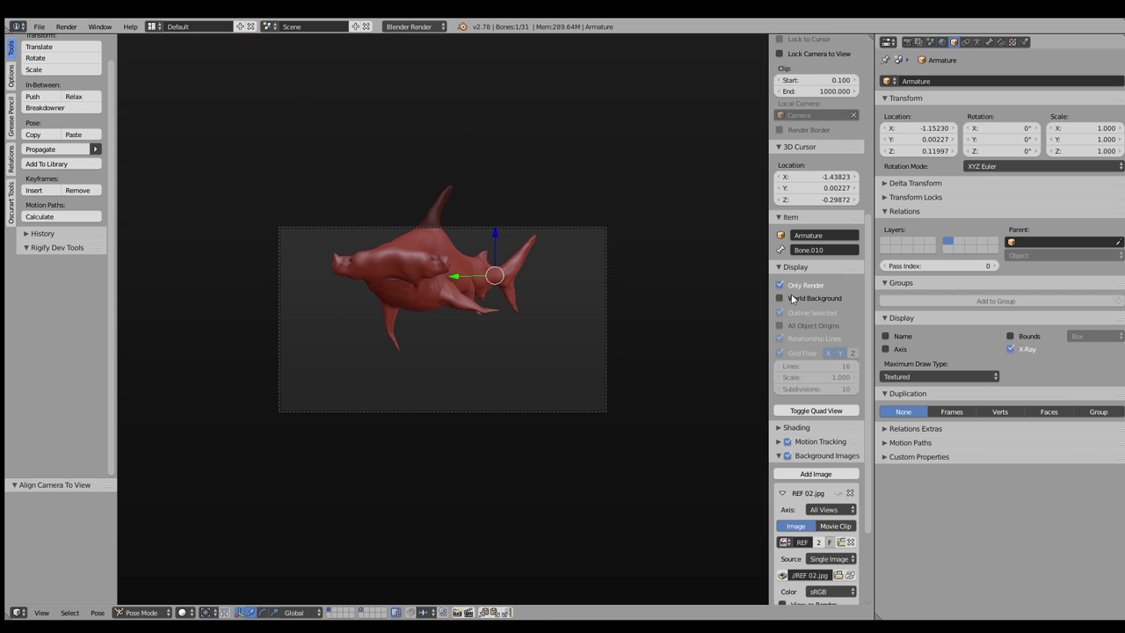
Move the camera to reframe the posed shark in the shot
right_click(596, 276)
key("g")
left_click(548, 350)
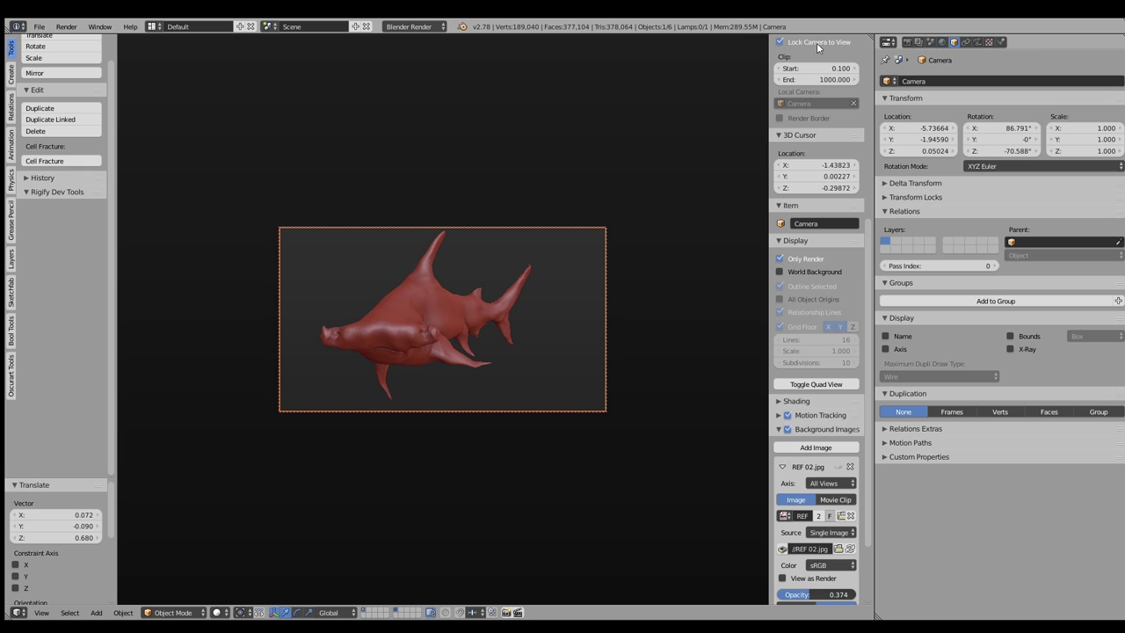
right_click(471, 324)
mouse_move(472, 324)
middle_mouse_down()
mouse_move(499, 355)
mouse_move(483, 304)
mouse_move(486, 334)
mouse_move(487, 315)
middle_mouse_up()
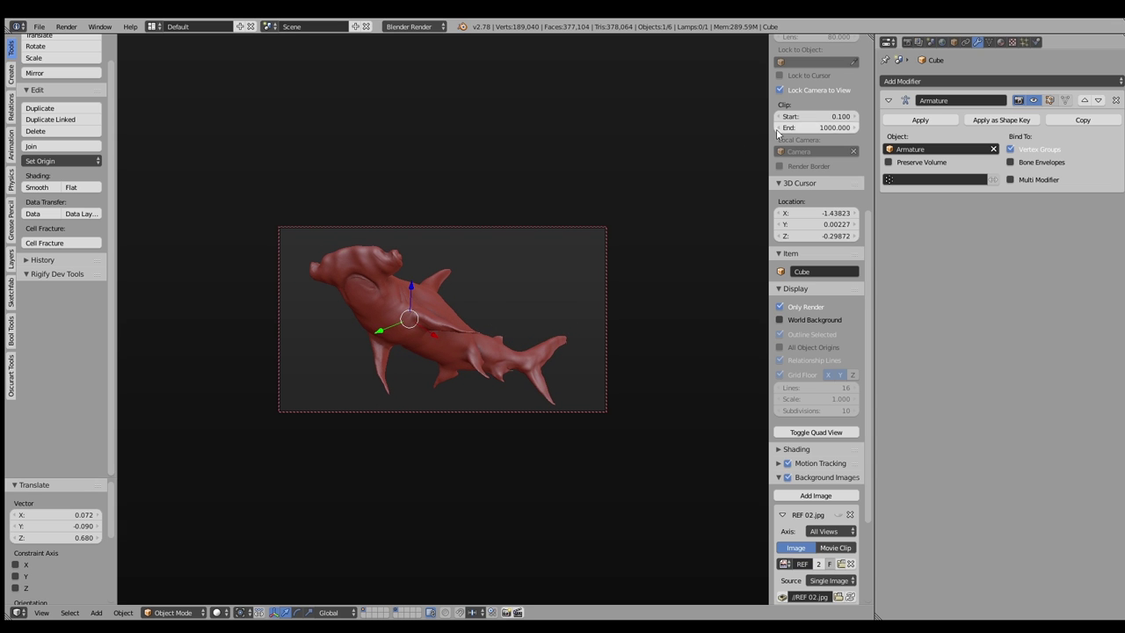
Set the render Resolution Y to 990 px
left_click(908, 42)
left_click_drag(934, 182, 907, 181)
middle_click_drag(510, 303, 528, 293)
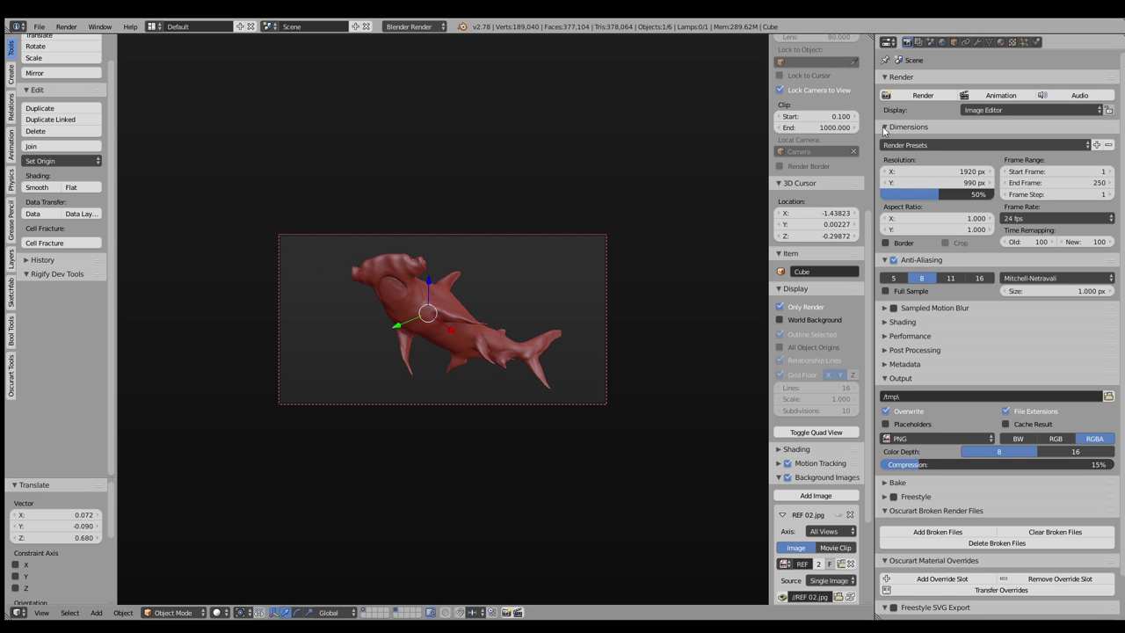
scroll(791, 220, "down", 2)
Turn the camera to rotate the shark in frame, then exit camera view
right_click(576, 234)
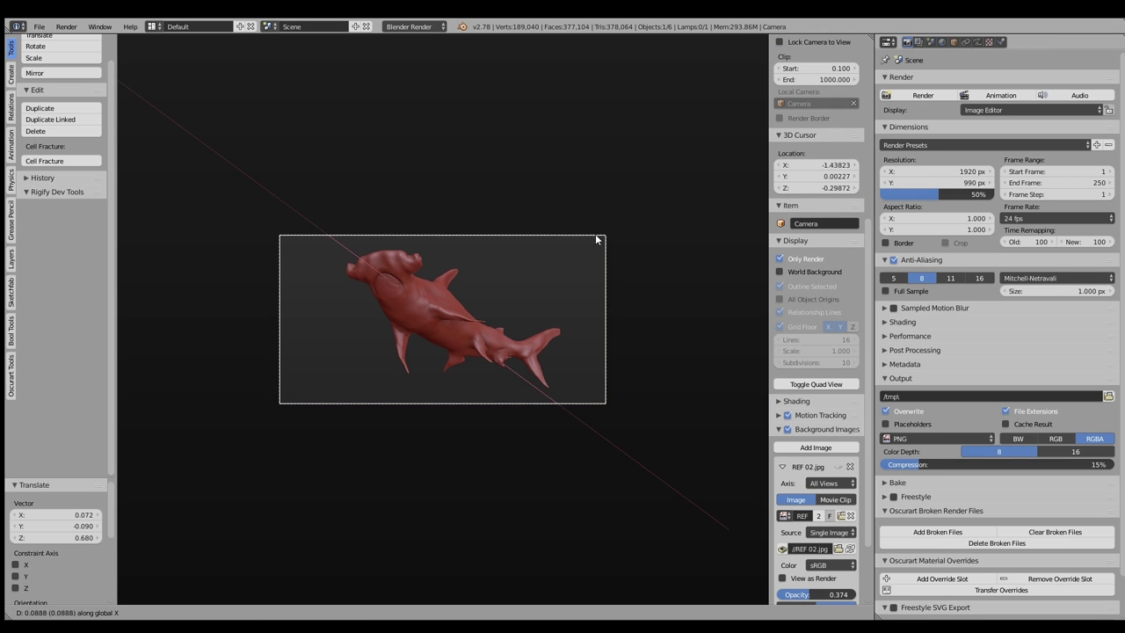
mouse_move(619, 284)
middle_mouse_down()
mouse_move(597, 289)
mouse_move(633, 286)
mouse_move(484, 333)
mouse_move(498, 301)
mouse_move(491, 274)
mouse_move(480, 315)
mouse_move(388, 387)
mouse_move(315, 360)
mouse_move(503, 325)
mouse_move(491, 297)
mouse_move(499, 301)
middle_mouse_up()
right_click(483, 333)
scroll(490, 289, "up", 2)
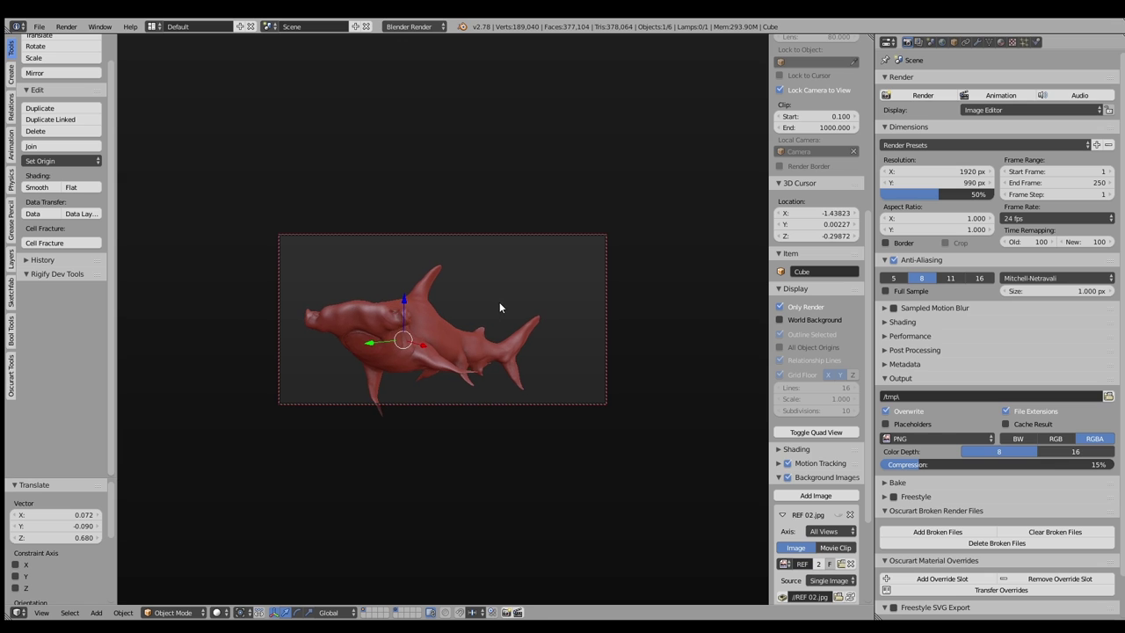
right_click(523, 238)
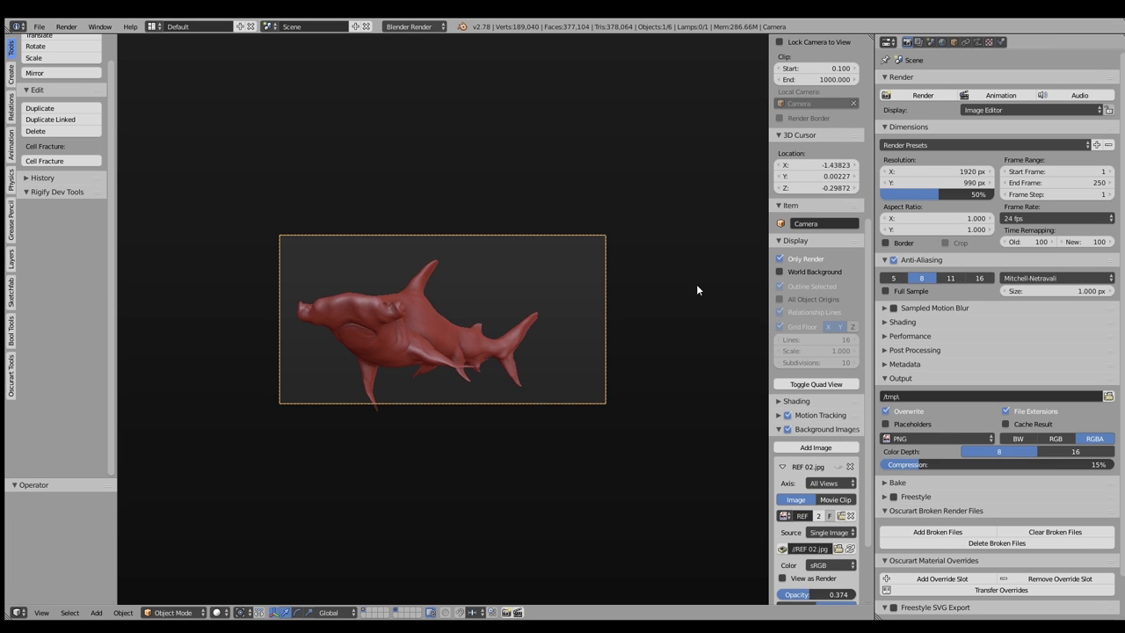
key("KP_0")
Split off a camera-view preview area above the properties and apply the Full Frame 35mm camera preset
left_click(978, 44)
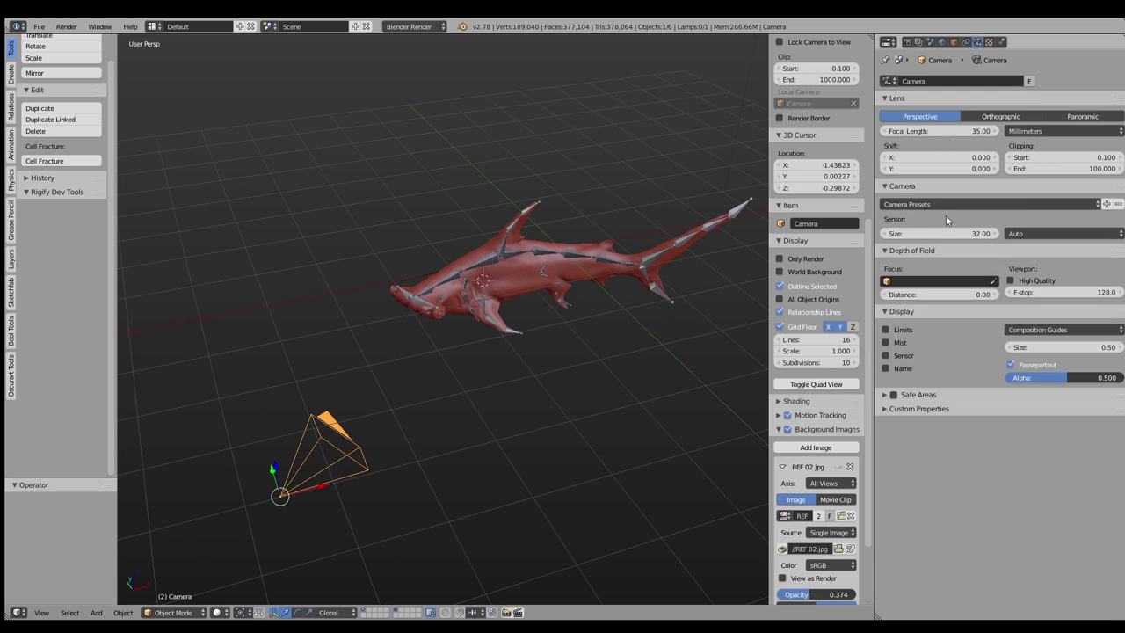
left_click_drag(967, 36, 967, 206)
key("t")
key("n")
key("KP_0")
scroll(967, 115, "down", 2)
scroll(975, 124, "up", 3)
scroll(951, 135, "up", 2)
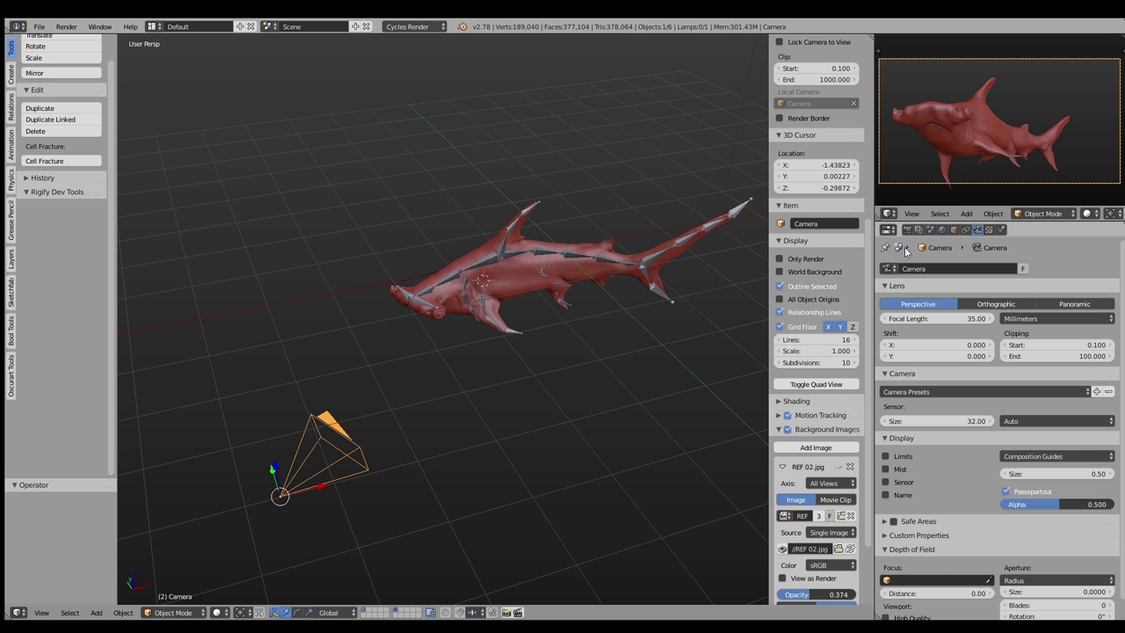
left_click(910, 394)
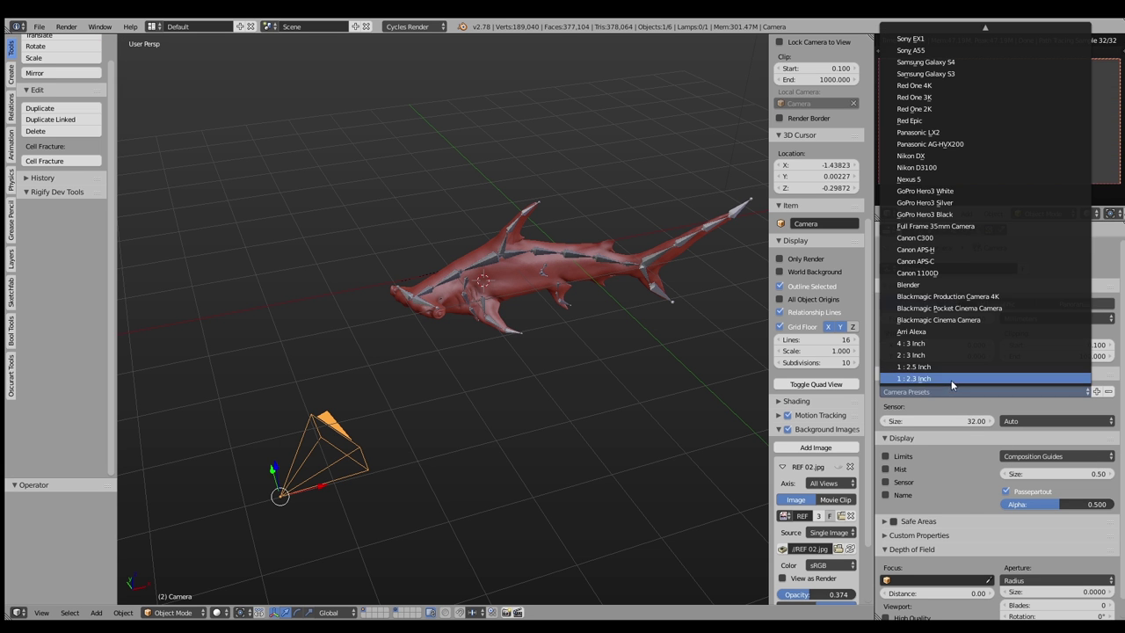
left_click(932, 226)
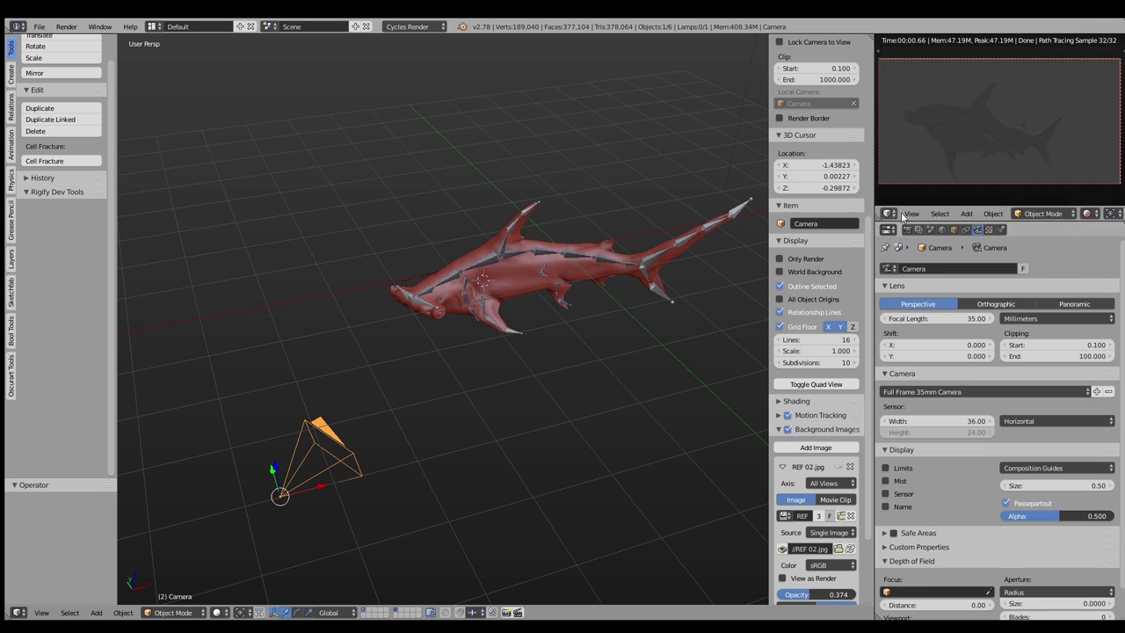
Lighten the existing world's background colour and clear the sun lamp's rotation
left_click(942, 229)
left_click(890, 268)
left_click(907, 286)
left_click(1030, 353)
left_click(1058, 228)
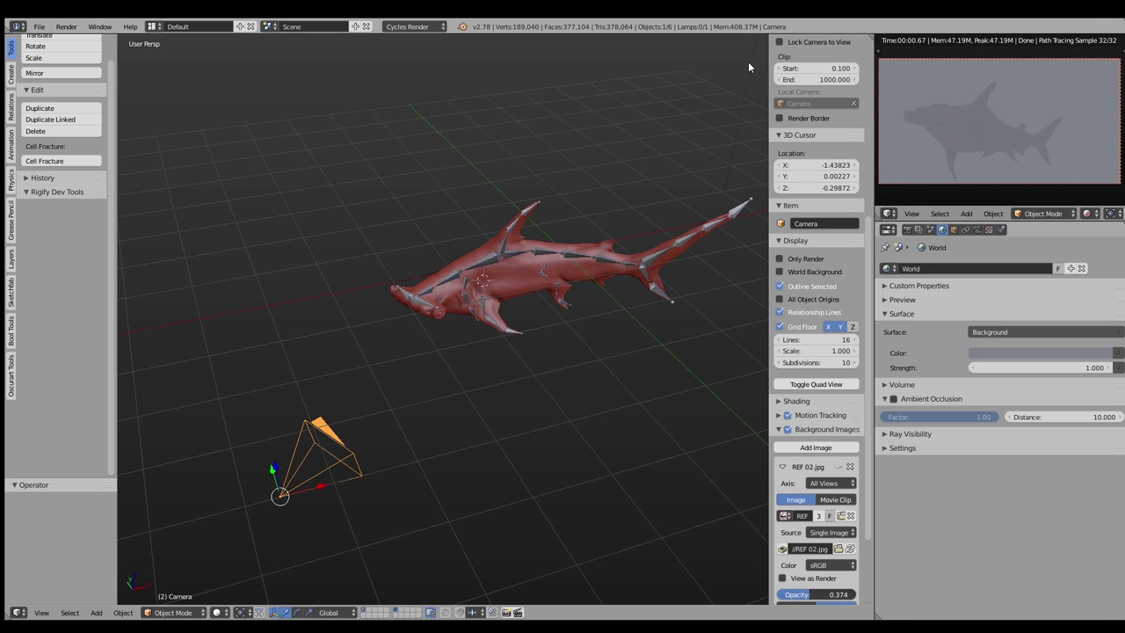
right_click(621, 320)
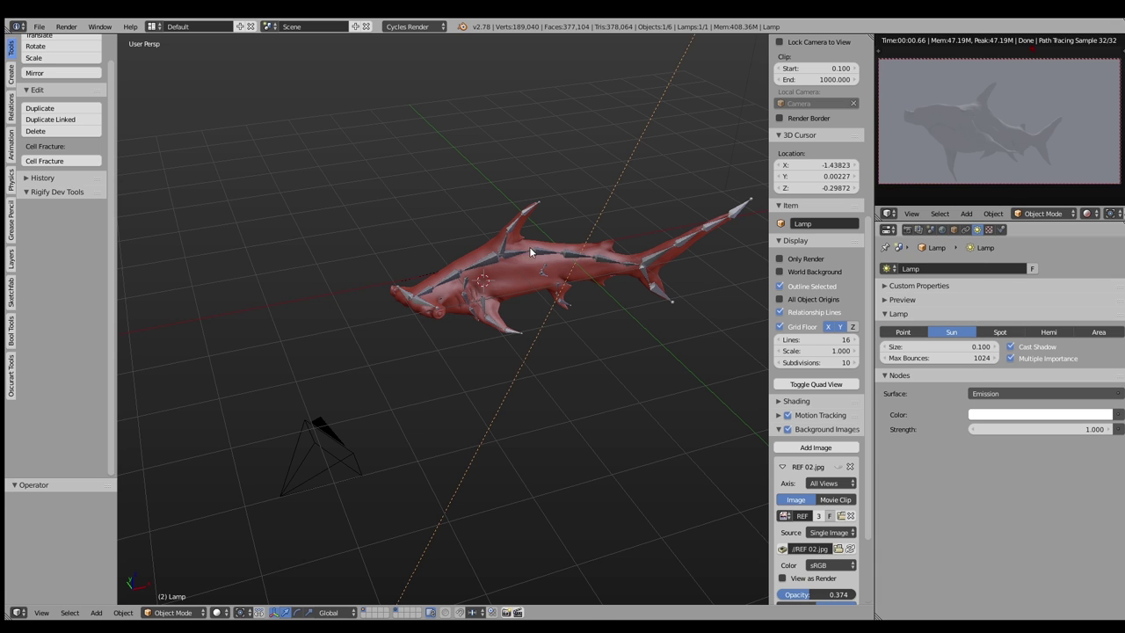
key("alt+r")
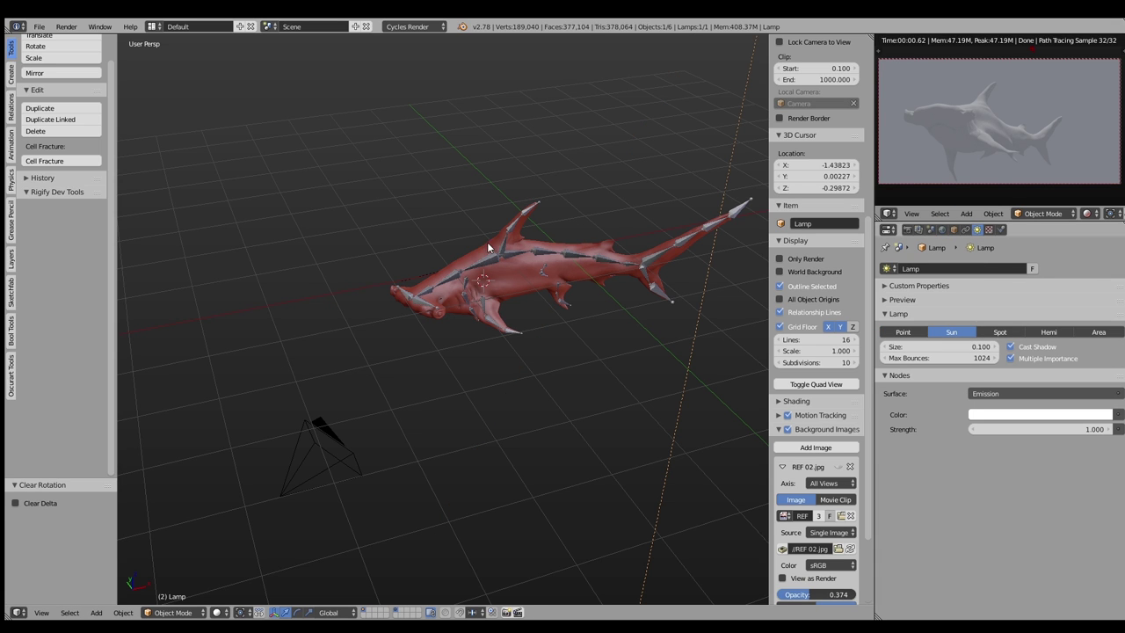
Give the camera an 80 mm focal length and dolly it along its local Z axis
right_click(334, 431)
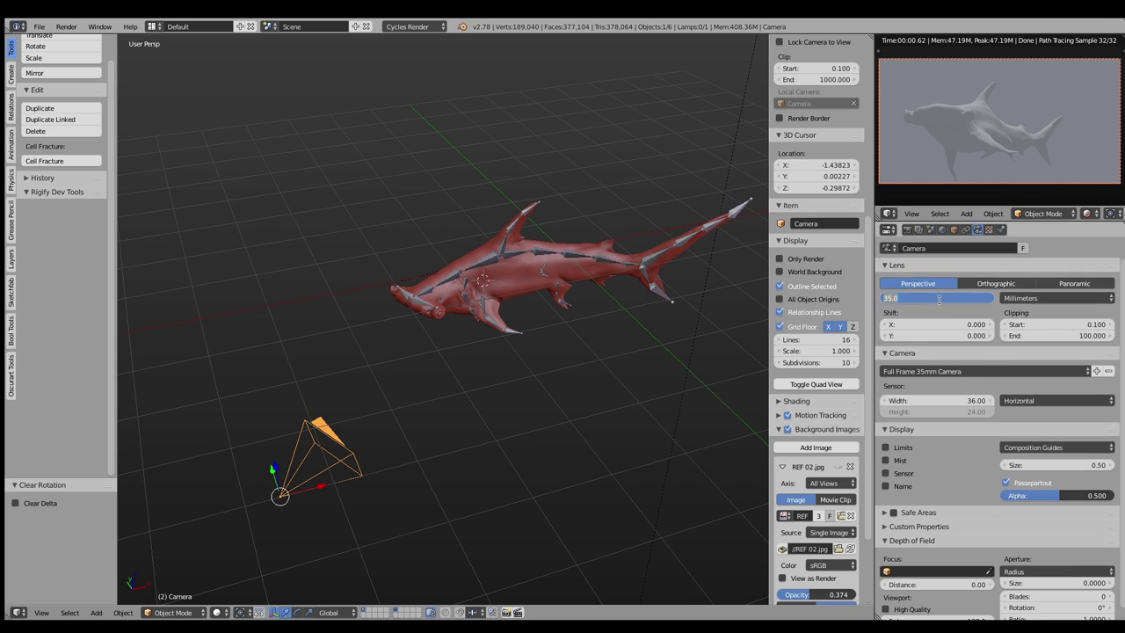
type("80")
key("Return")
key("g")
key("z")
key("z")
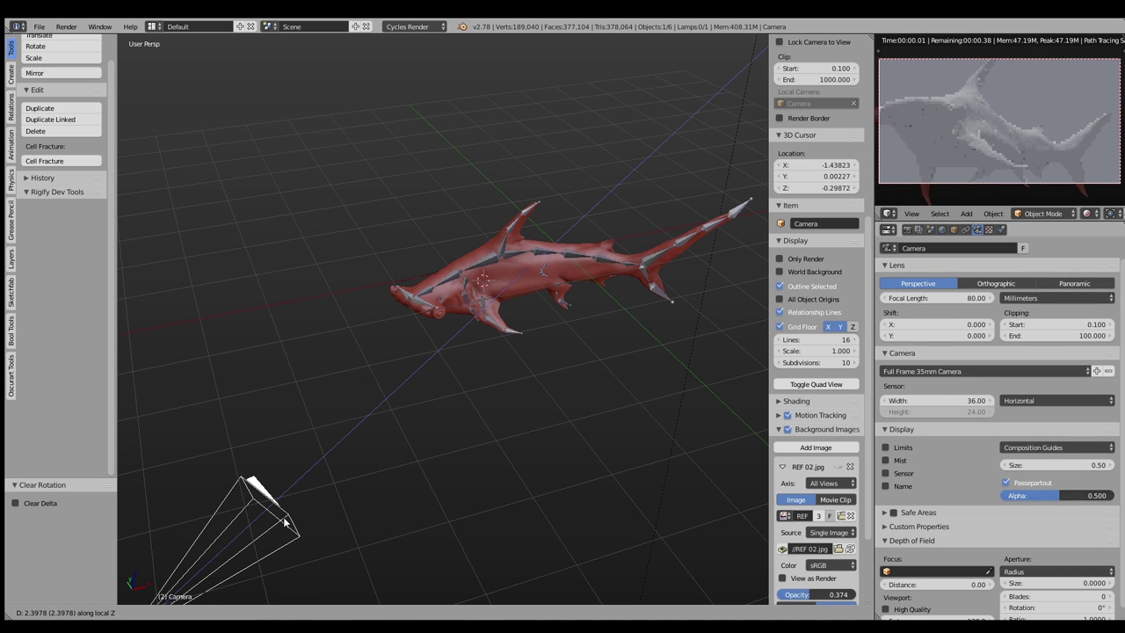
left_click(283, 498)
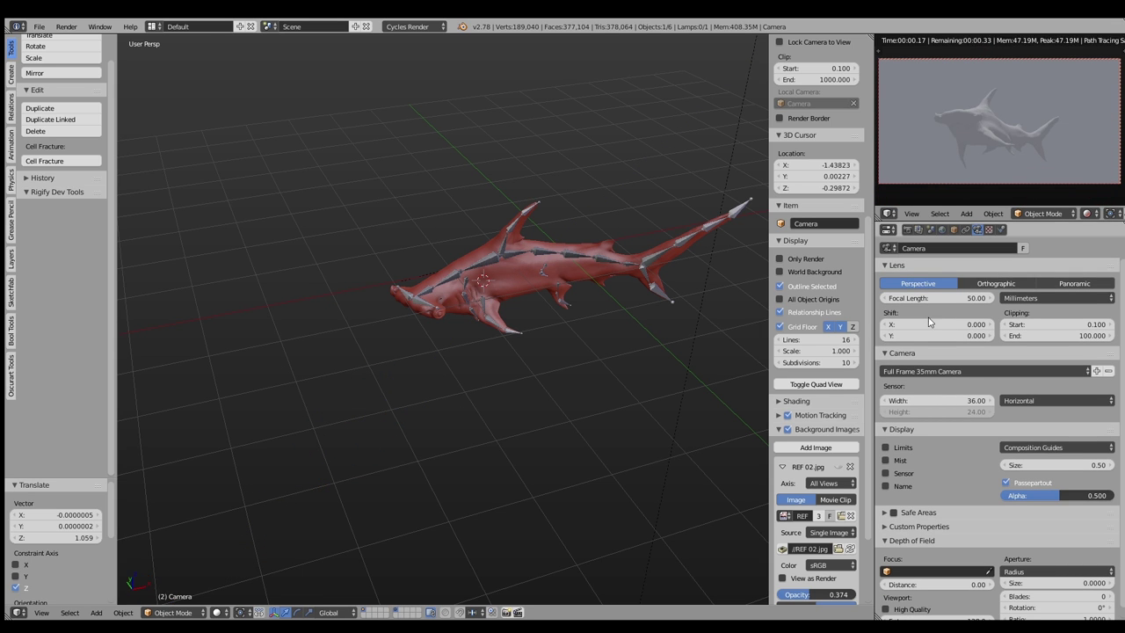
key("g")
key("z")
key("z")
left_click(523, 284)
key("g")
key("z")
key("z")
left_click(564, 363)
Adjust the camera's clipping limits and switch the scene to metric units
scroll(967, 396, "down", 1)
left_click(886, 436)
left_click_drag(905, 573, 917, 580)
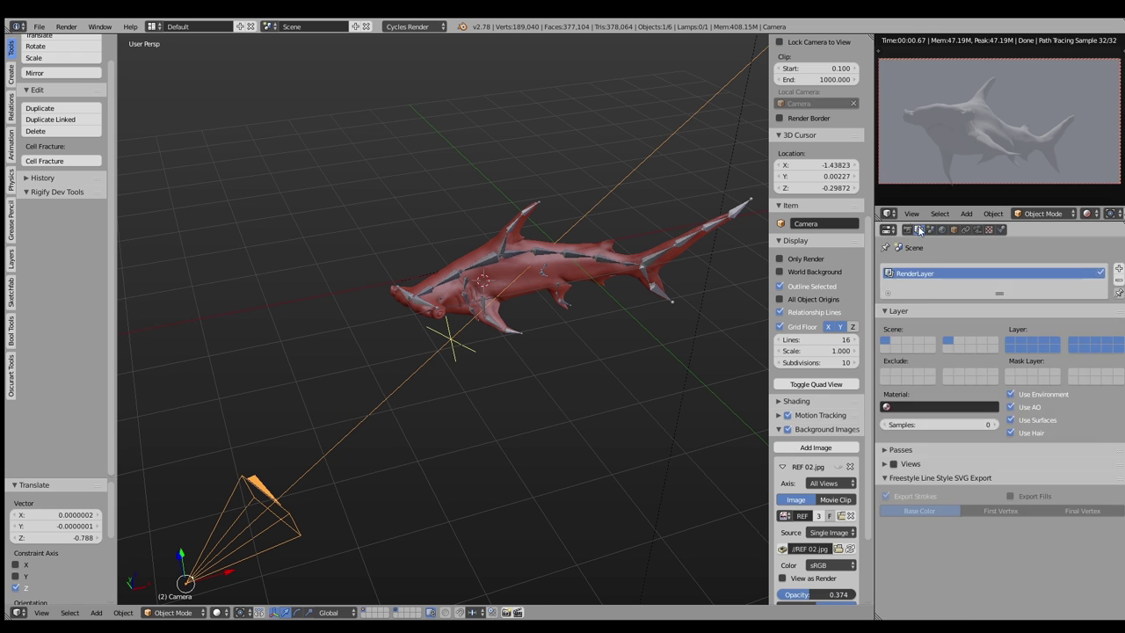
left_click(930, 229)
left_click(917, 371)
left_click(1010, 334)
left_click(907, 229)
scroll(1055, 421, "down", 5)
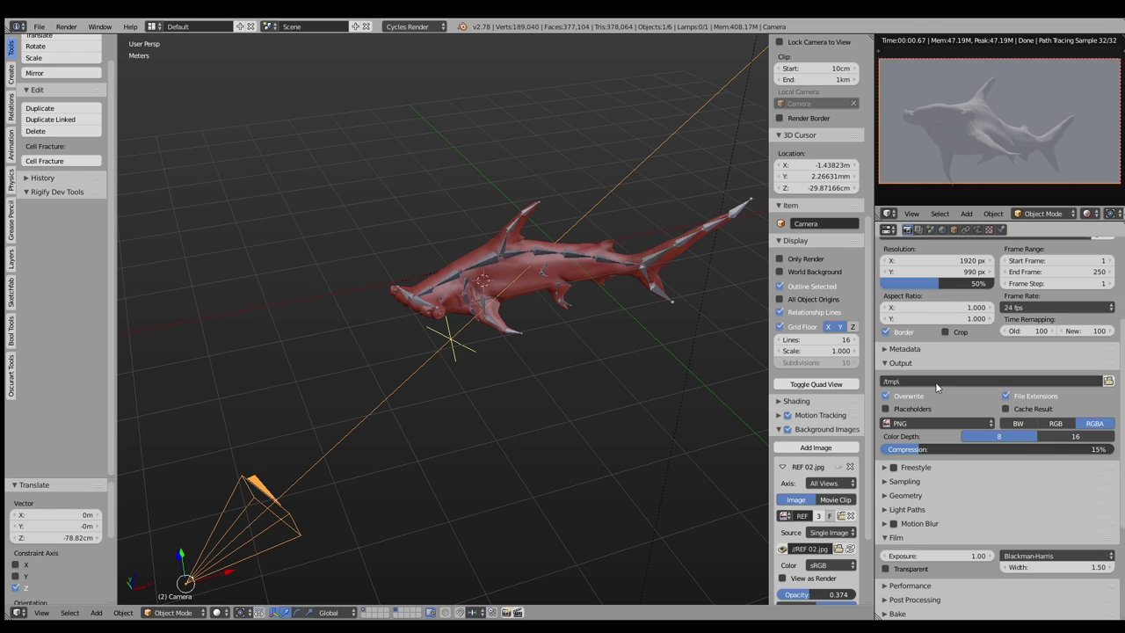
Set F-stop depth of field with 5.2 m focus distance and f-number 1.0
left_click(977, 230)
left_click(1050, 560)
left_click(1051, 540)
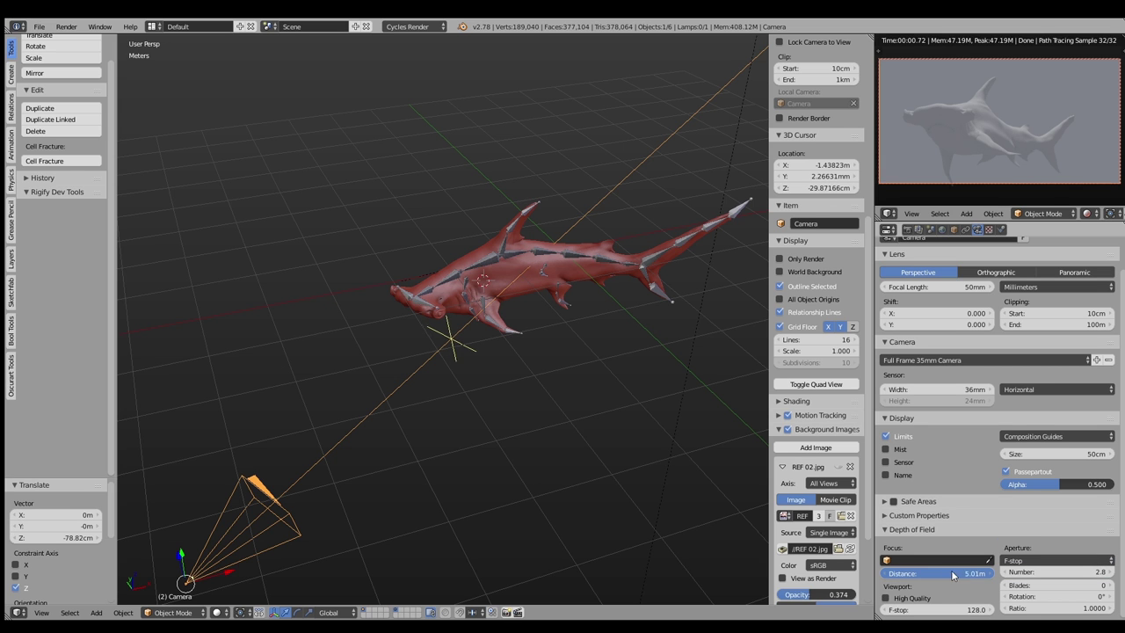
middle_click_drag(611, 322, 580, 362)
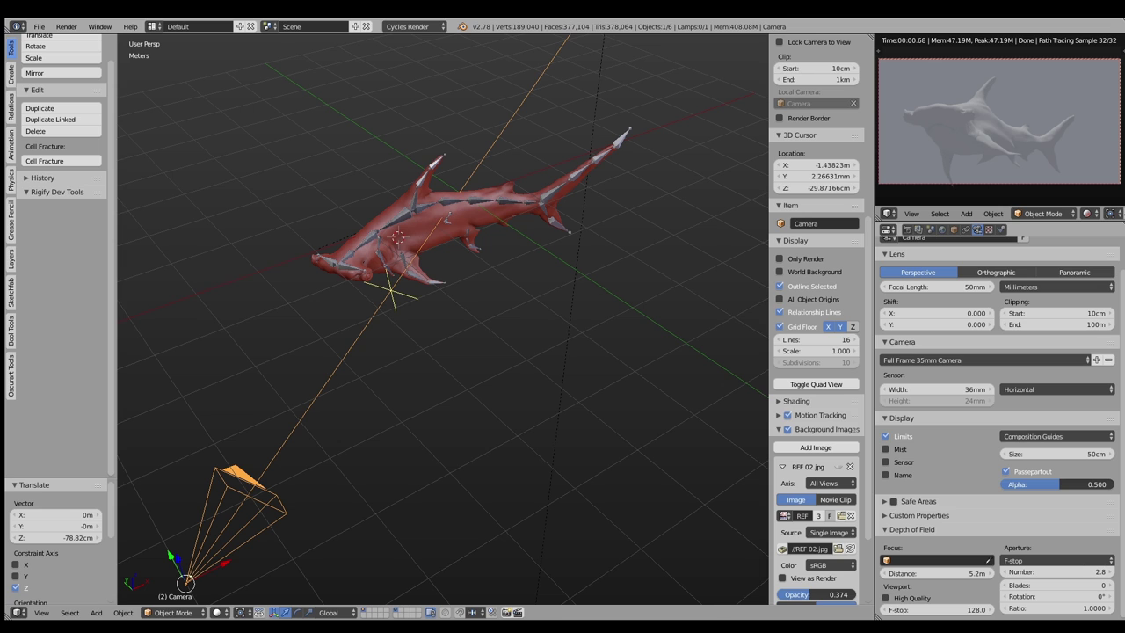
type("1")
key("Return")
Create a Full Copy of the current scene
right_click(474, 221)
key("a")
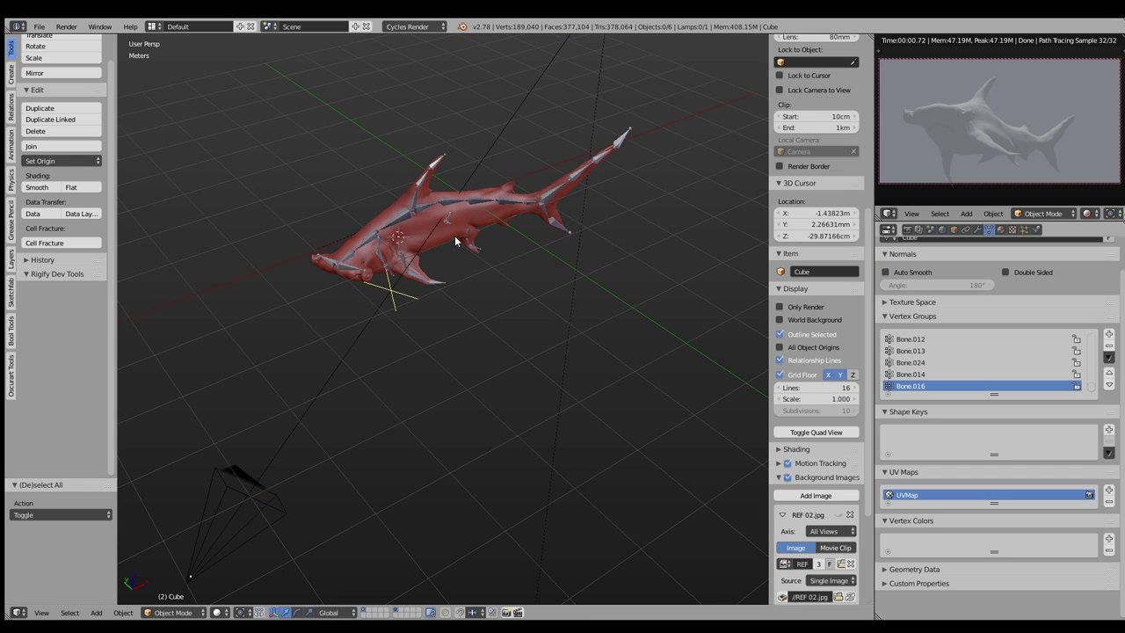
left_click(355, 27)
left_click(323, 100)
Apply the Armature modifier on the copied shark mesh
right_click(420, 218)
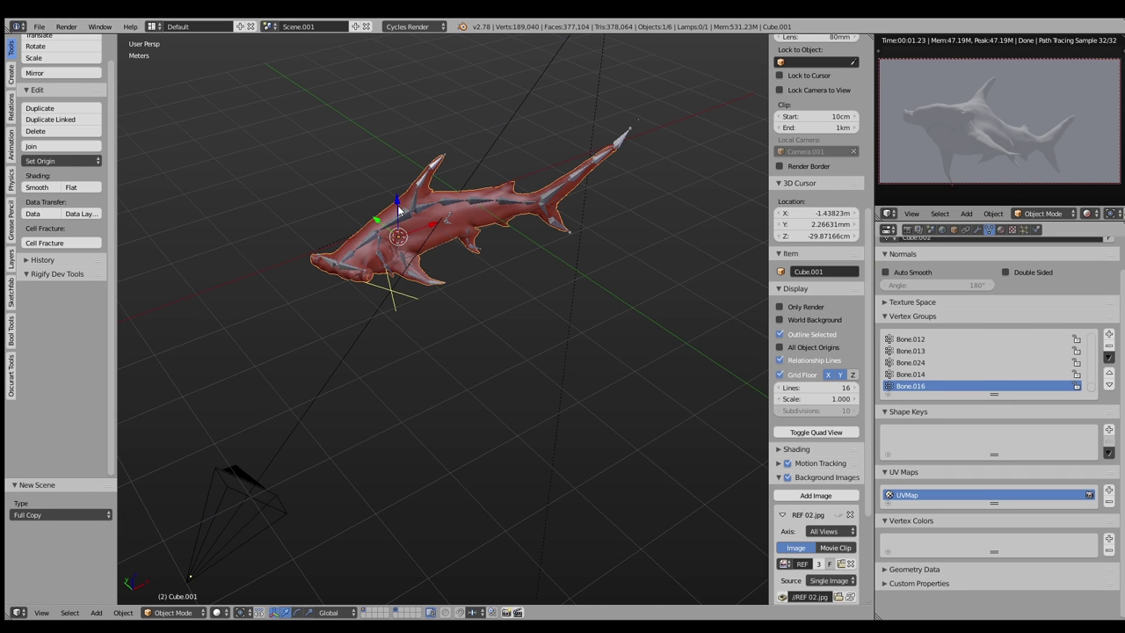
left_click(977, 230)
left_click(914, 290)
Select the shark's armature and delete it
right_click(421, 218)
scroll(364, 274, "up", 2)
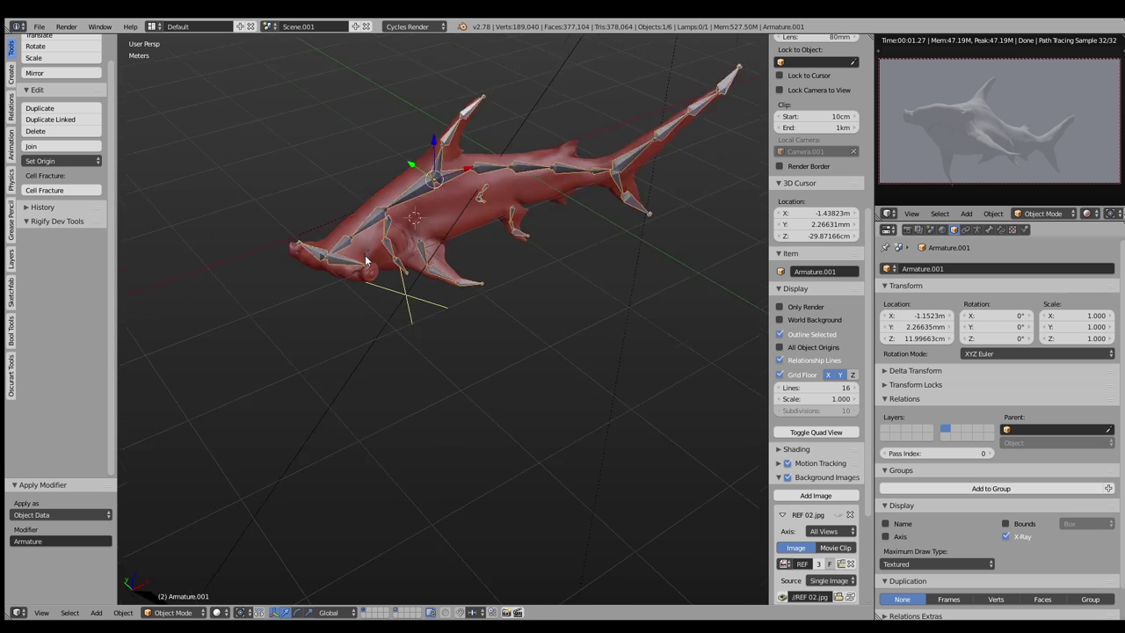
scroll(364, 274, "up", 3)
right_click(502, 146)
right_click(498, 108)
key("x")
left_click(491, 109)
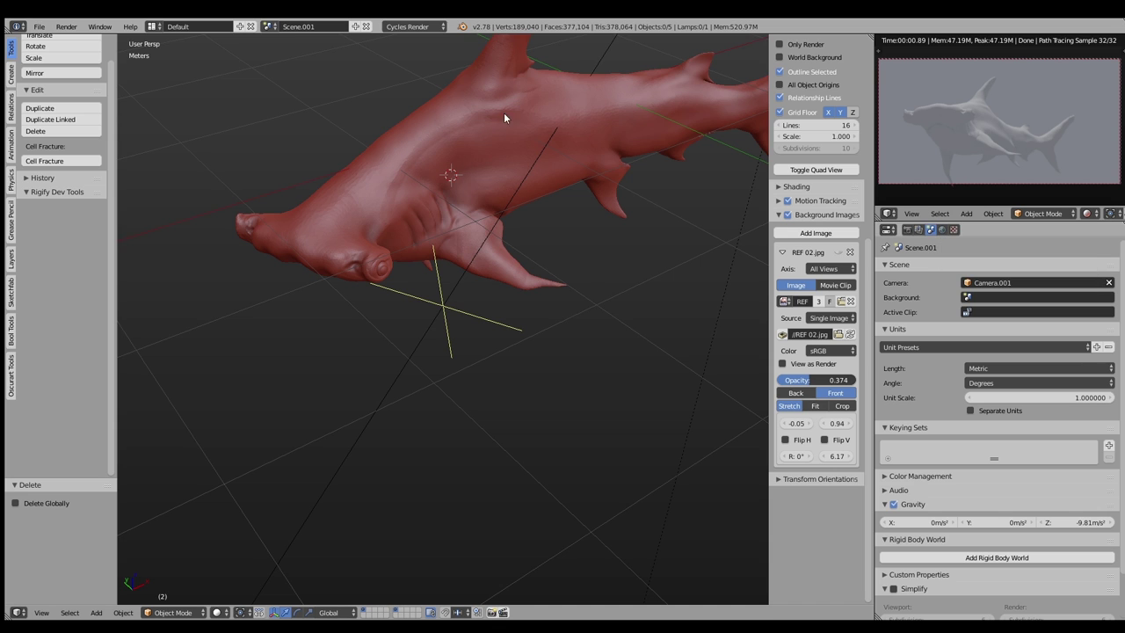
View through the camera showing only renderable objects, and put the shark mesh into Sculpt Mode
key("KP_0")
left_click(796, 45)
right_click(475, 278)
key("z")
key("ctrl+Tab")
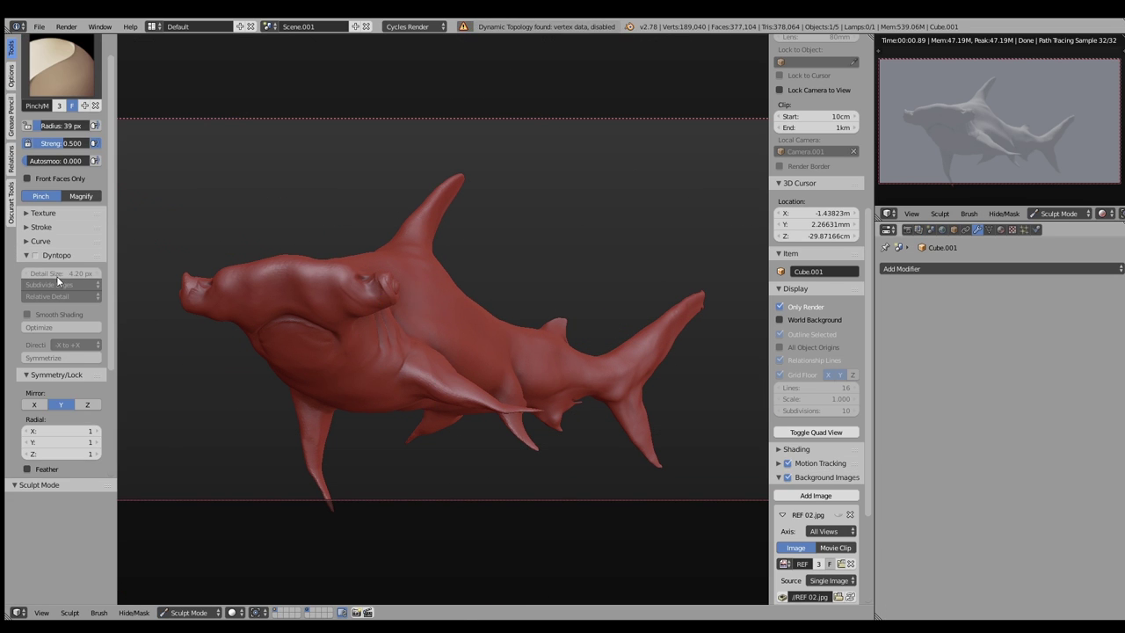
Enable dynamic topology and use the Clay Strips brush at 24 px
left_click(38, 258)
left_click(39, 254)
key("3")
key("f")
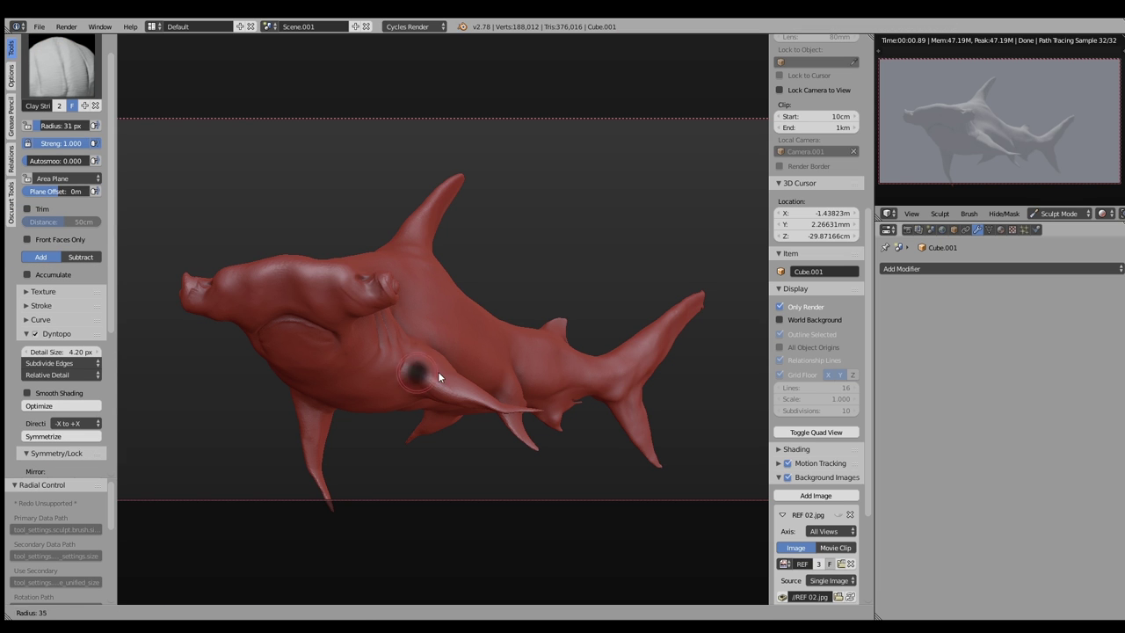
left_click(421, 384)
Add clay ridges along the shark's lower body
scroll(425, 351, "up", 4)
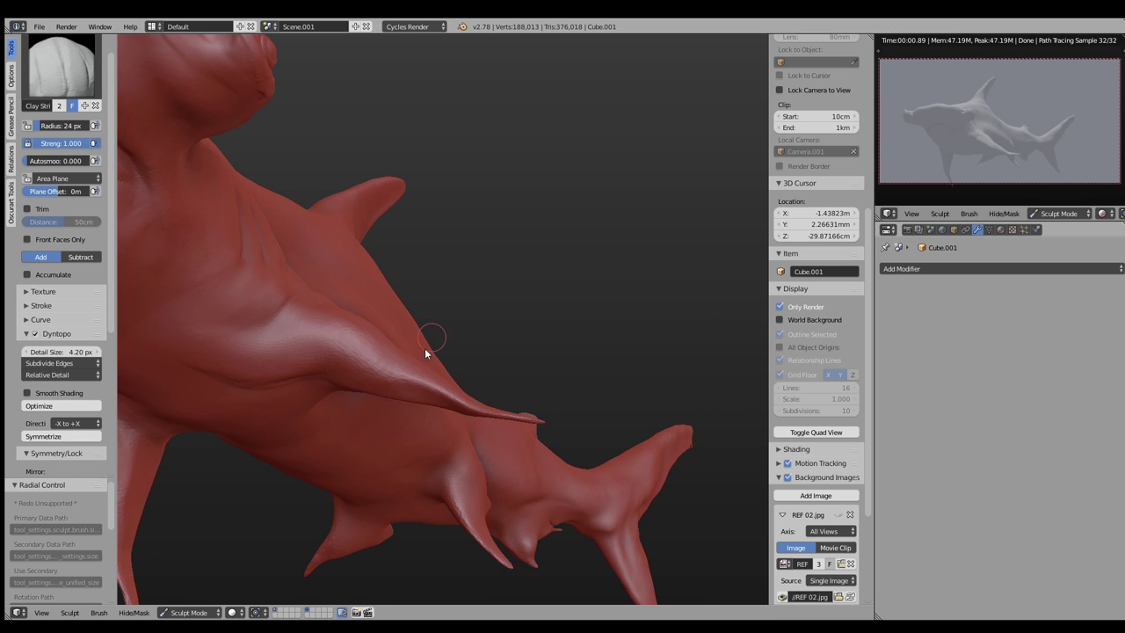
mouse_move(411, 375)
middle_mouse_down()
mouse_move(399, 408)
mouse_move(392, 343)
mouse_move(323, 358)
middle_mouse_up()
mouse_move(249, 378)
middle_mouse_down()
mouse_move(377, 367)
mouse_move(274, 352)
middle_mouse_up()
scroll(275, 351, "up", 4)
key("f")
scroll(258, 410, "down", 5)
middle_click_drag(258, 410, 355, 277)
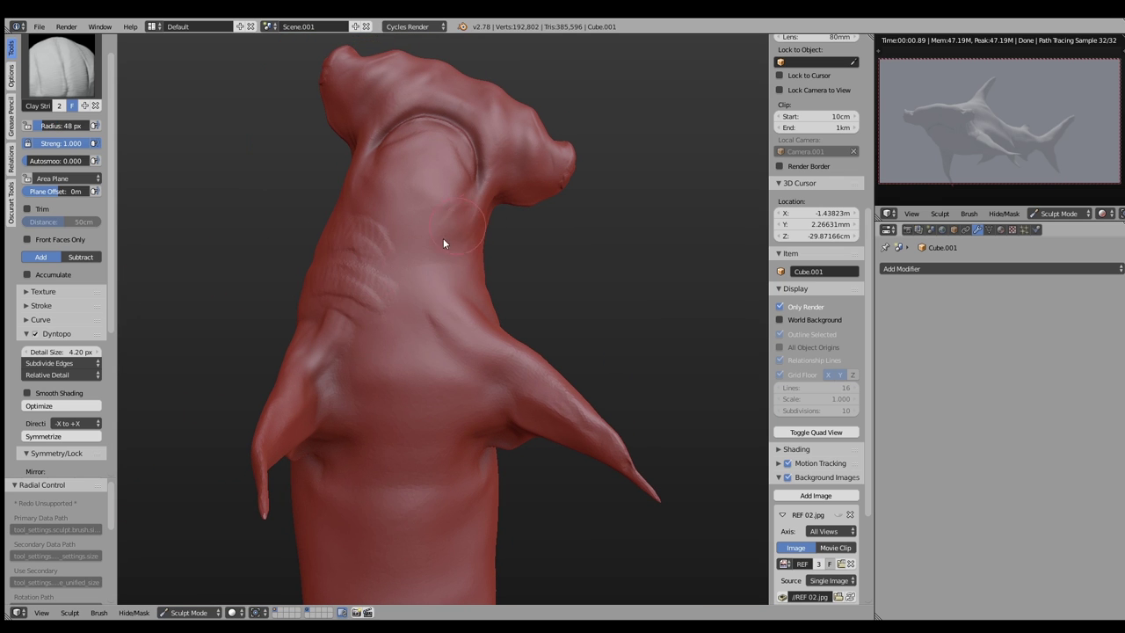
middle_click_drag(416, 389, 427, 293)
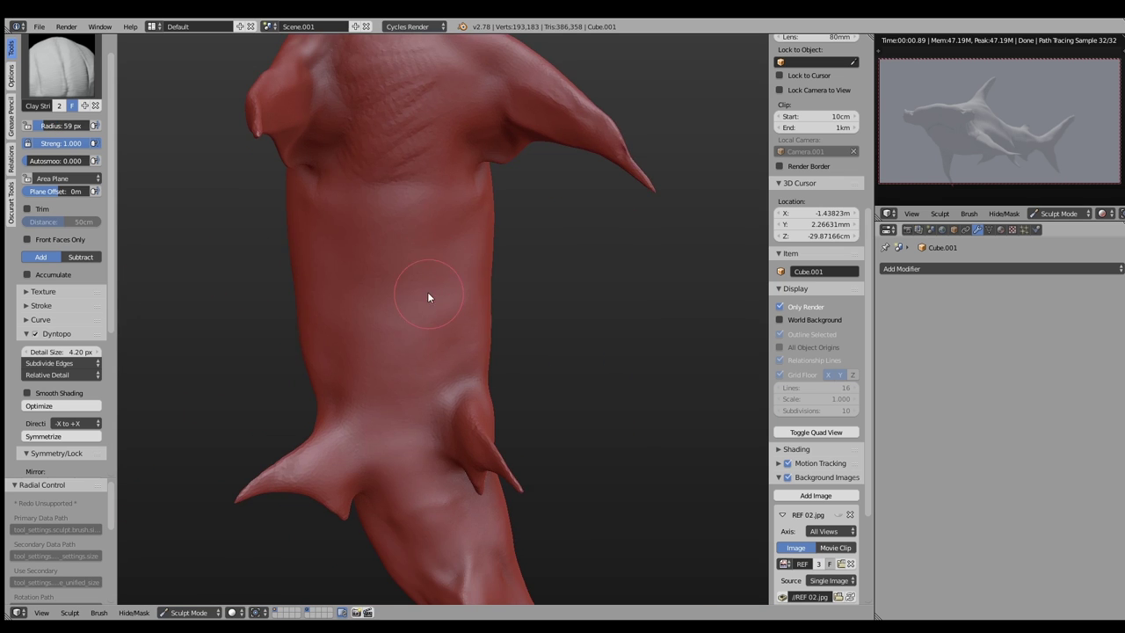
left_click_drag(381, 334, 432, 390)
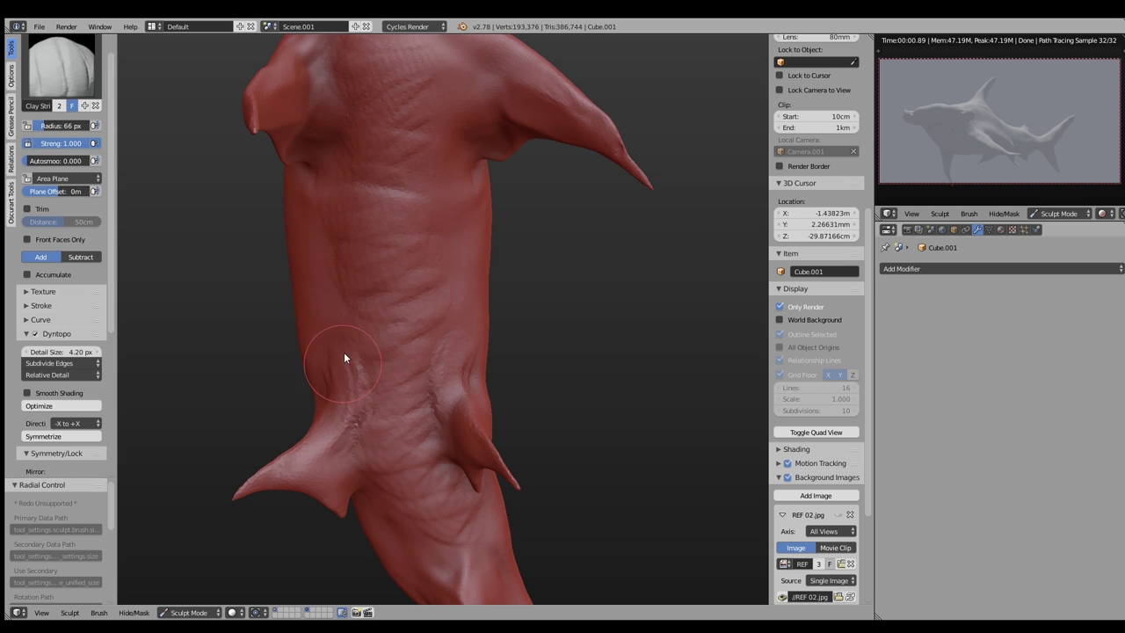
Deepen the fin surface with a 25 px Clay Strips brush
key("shift+c")
middle_click_drag(390, 456, 409, 239)
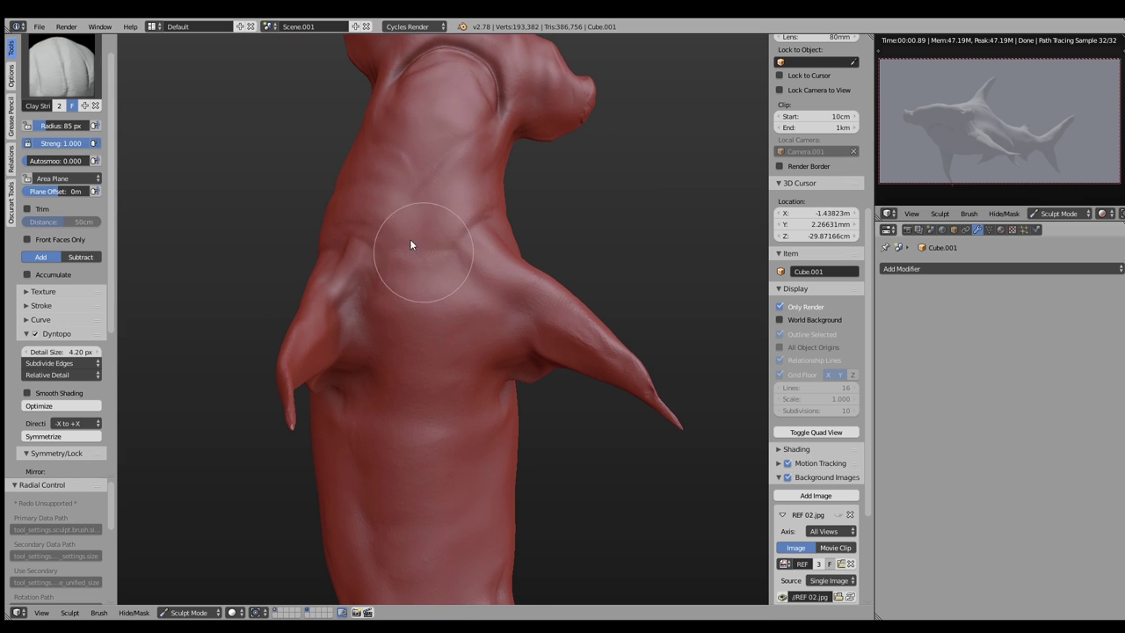
scroll(647, 348, "up", 2)
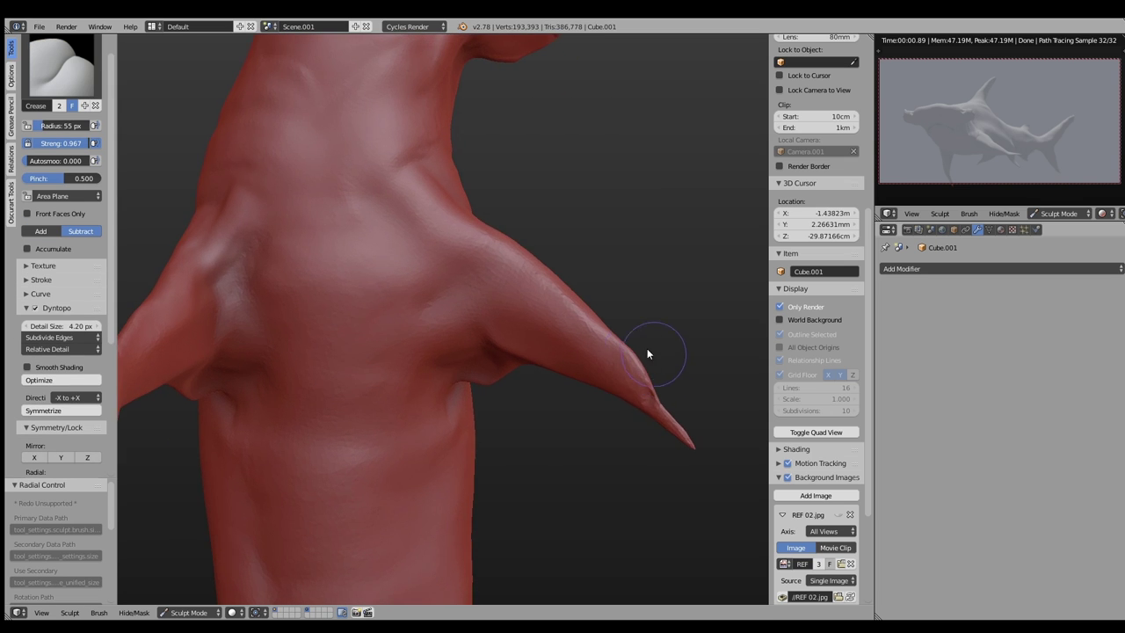
key("c")
mouse_move(672, 413)
middle_mouse_down()
mouse_move(643, 431)
mouse_move(615, 418)
middle_mouse_up()
key("f")
left_click(623, 413)
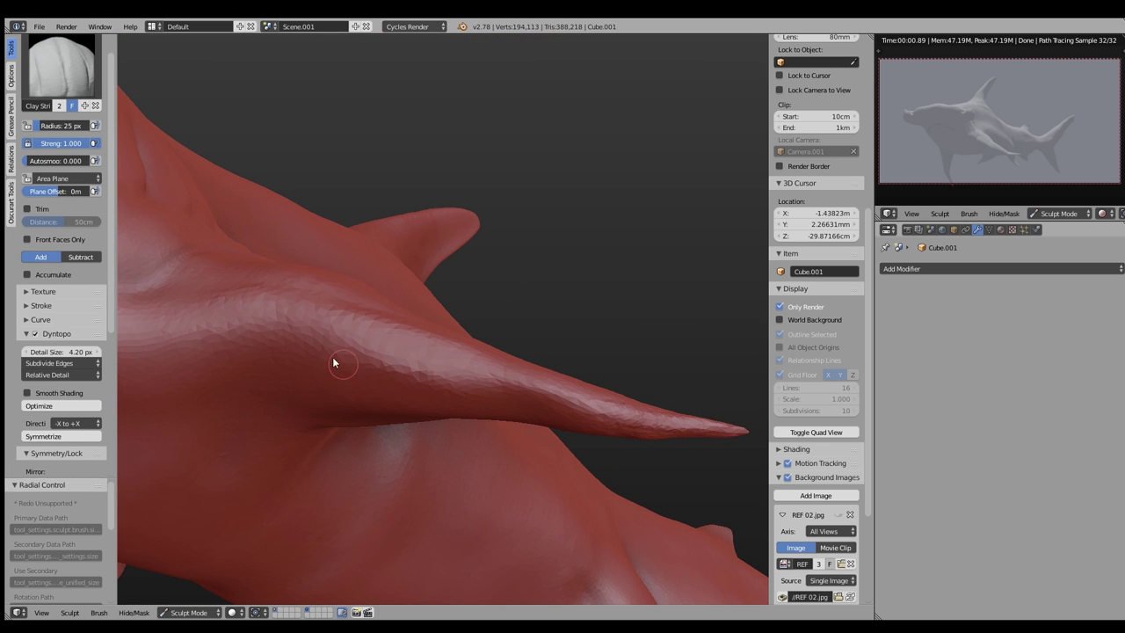
left_click_drag(318, 326, 615, 413)
Build up clay along the pectoral fin and the downward-pointing fin
key("i")
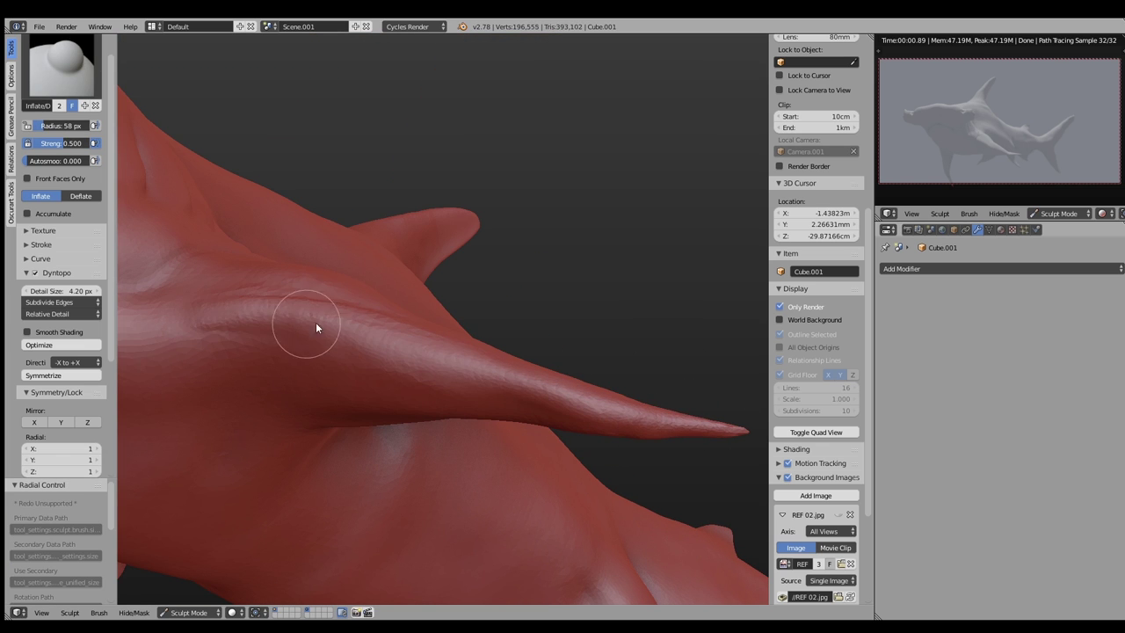
scroll(554, 380, "down", 5)
scroll(403, 437, "up", 5)
key("c")
left_click_drag(478, 385, 580, 407)
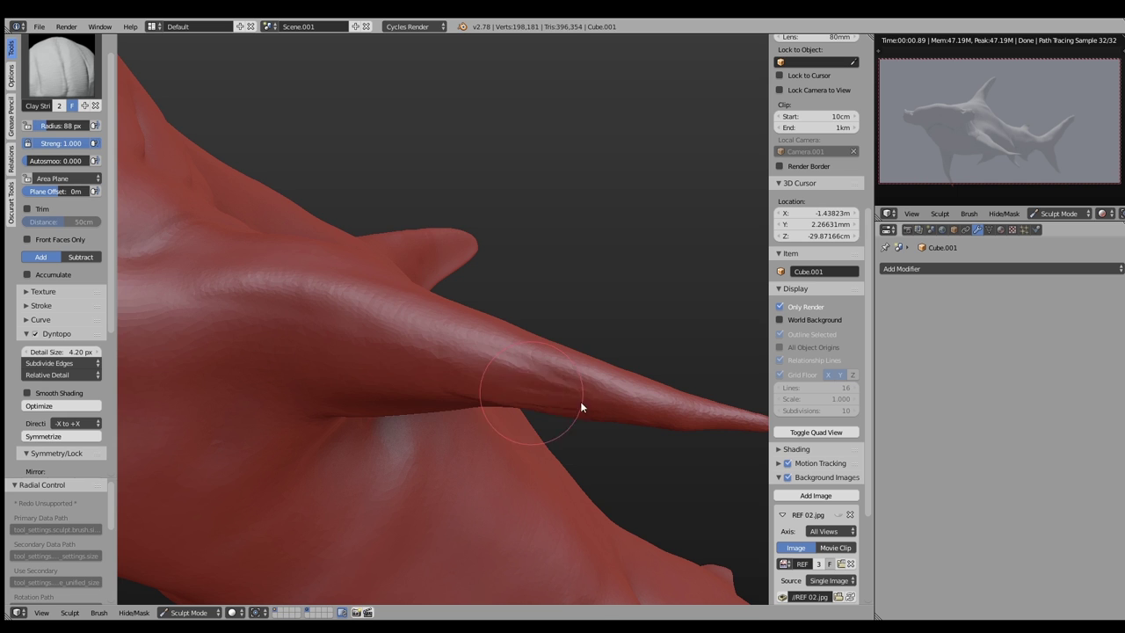
mouse_move(502, 400)
middle_mouse_down()
mouse_move(490, 451)
mouse_move(521, 380)
middle_mouse_up()
left_click_drag(522, 380, 513, 416)
scroll(512, 416, "up", 2)
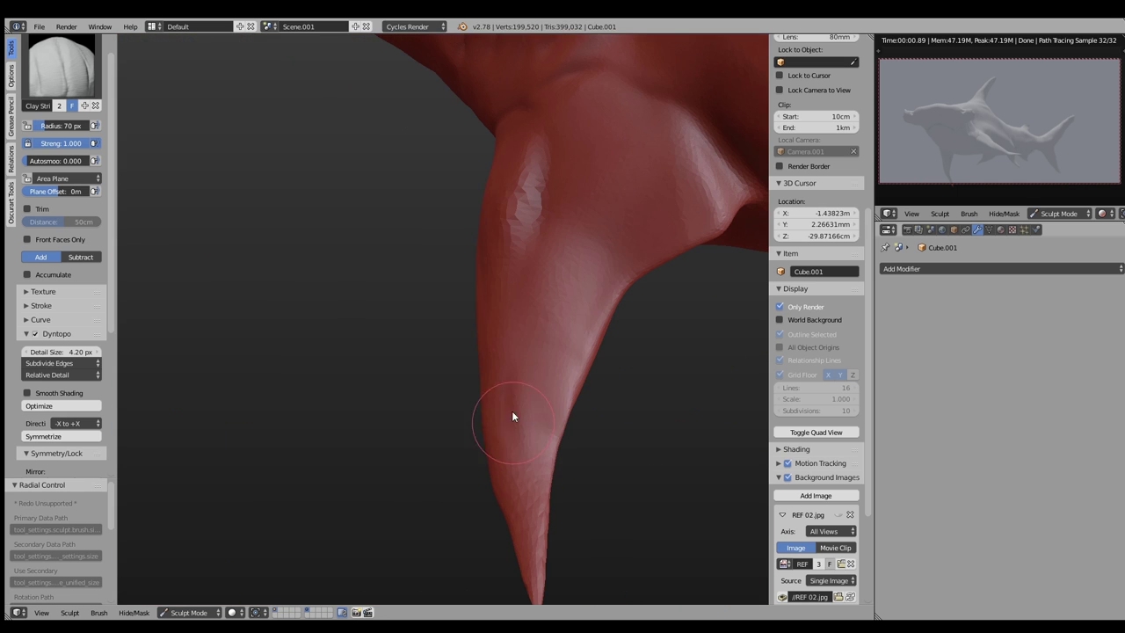
Lay broad 96 px clay strokes down the fin, then pick the Crease brush
key("z")
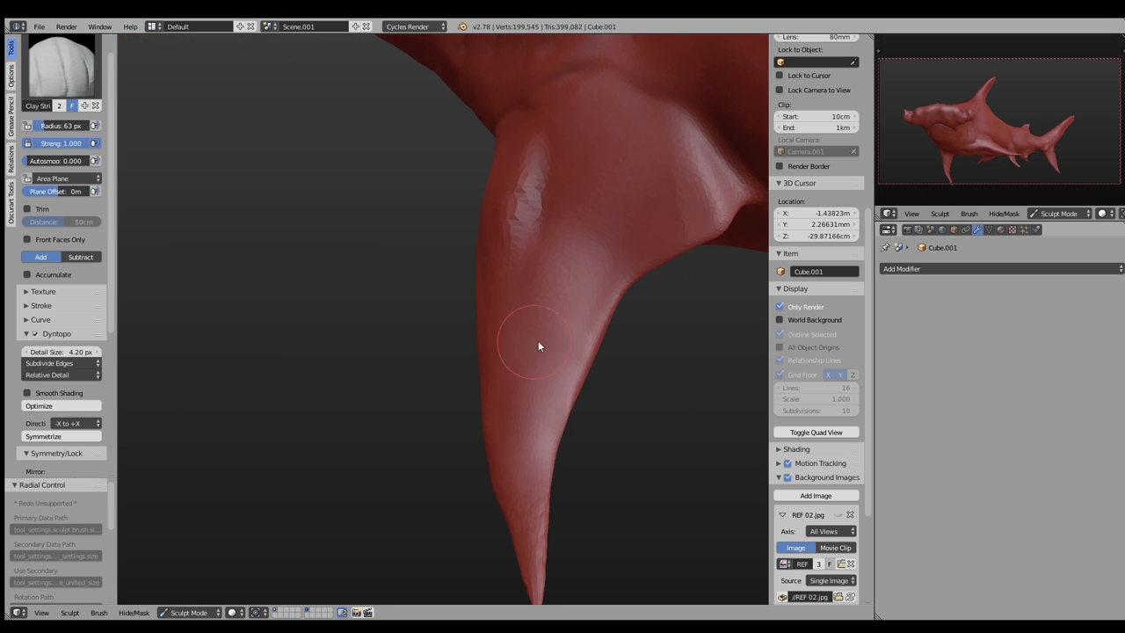
scroll(538, 340, "down", 2)
key("f")
left_click(525, 294)
left_click_drag(487, 255, 537, 426)
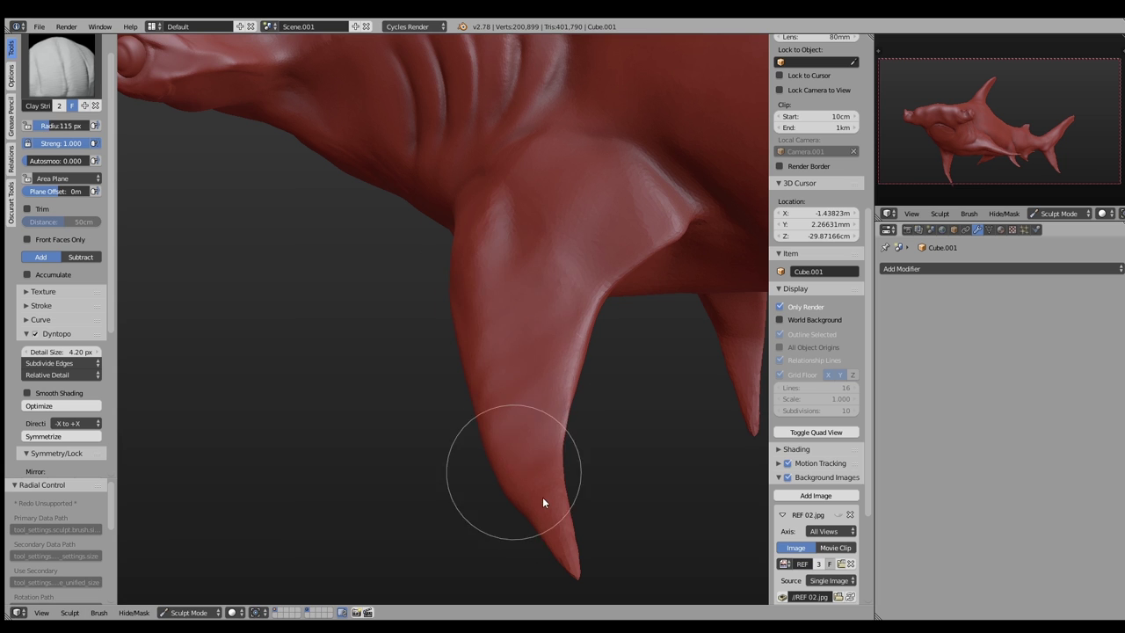
middle_click_drag(543, 174, 486, 183)
key("shift+c")
Turn the side area into an image viewer to load the REF 01.jpg reference
left_click(889, 213)
left_click(911, 320)
left_click(967, 613)
With the REF 01.jpg shark reference shown, build up clay on the fin and fin base using Clay Strips
left_click(993, 497)
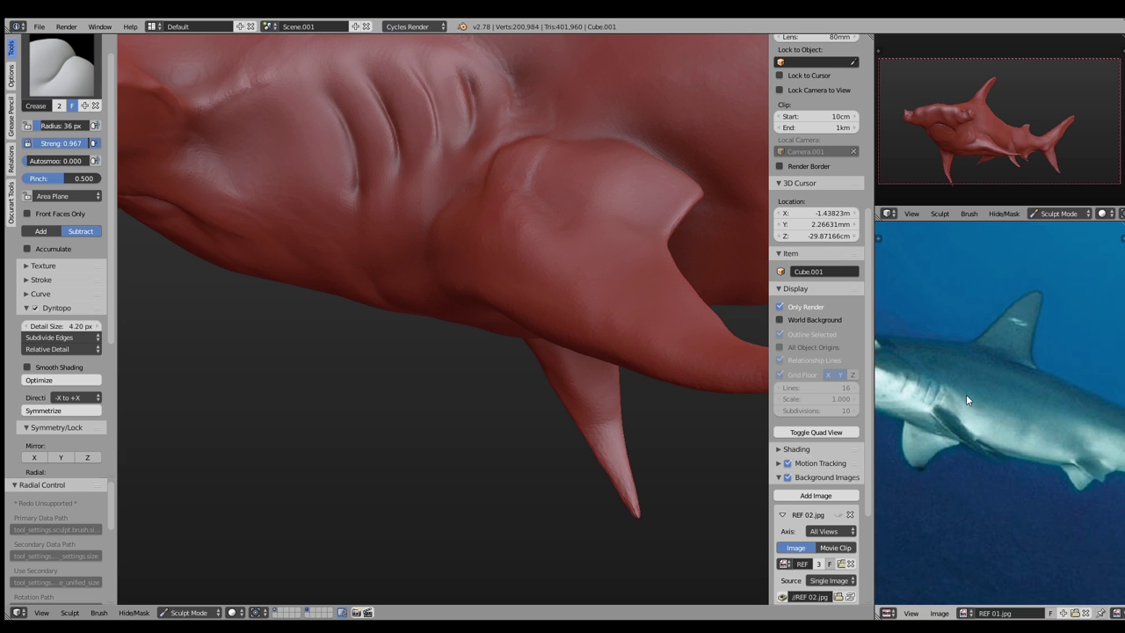
scroll(966, 400, "down", 3)
middle_click_drag(563, 264, 520, 293)
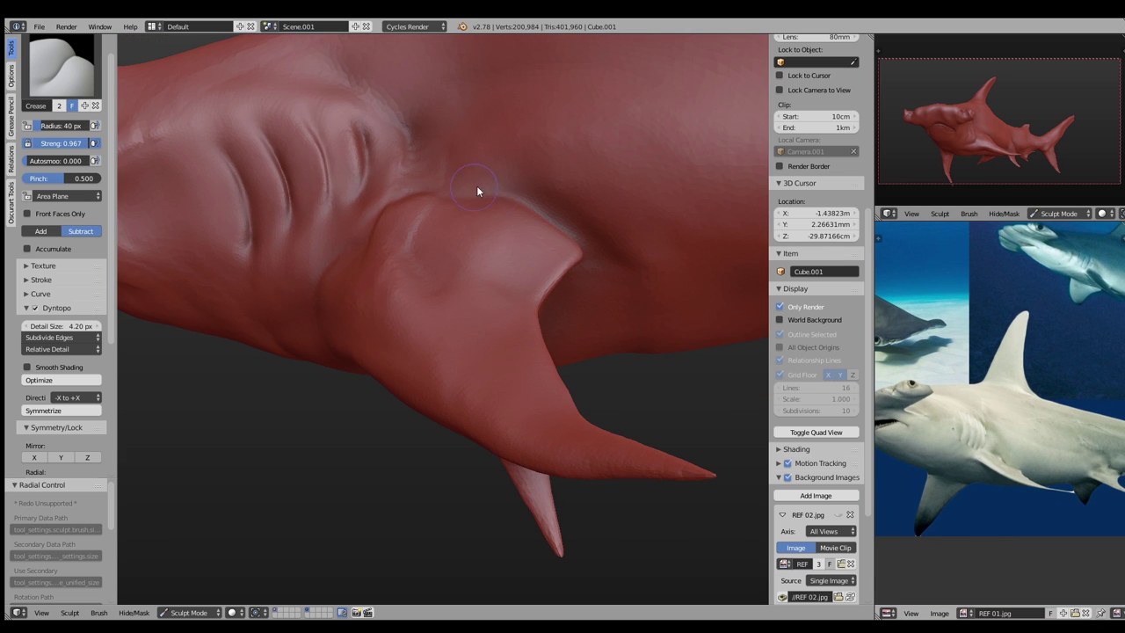
key("c")
mouse_move(473, 173)
left_mouse_down()
mouse_move(426, 188)
mouse_move(630, 332)
left_mouse_up()
scroll(399, 211, "up", 2)
left_click_drag(505, 286, 714, 344)
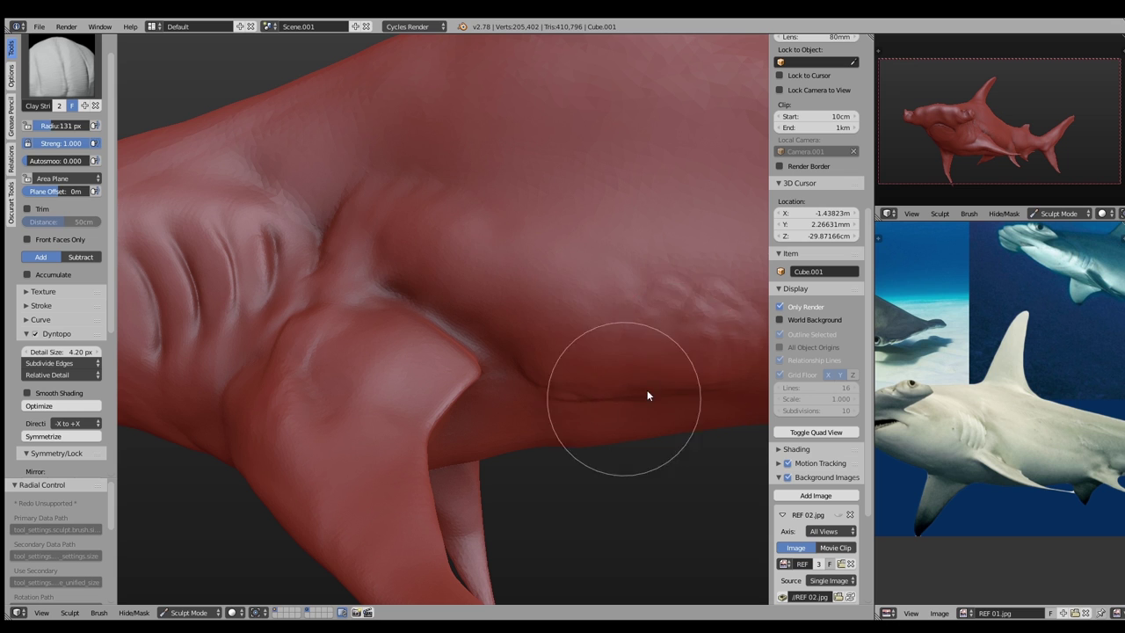
Sculpt a crease at the fin base, then add clay detail and flatten the bulge there
key("f")
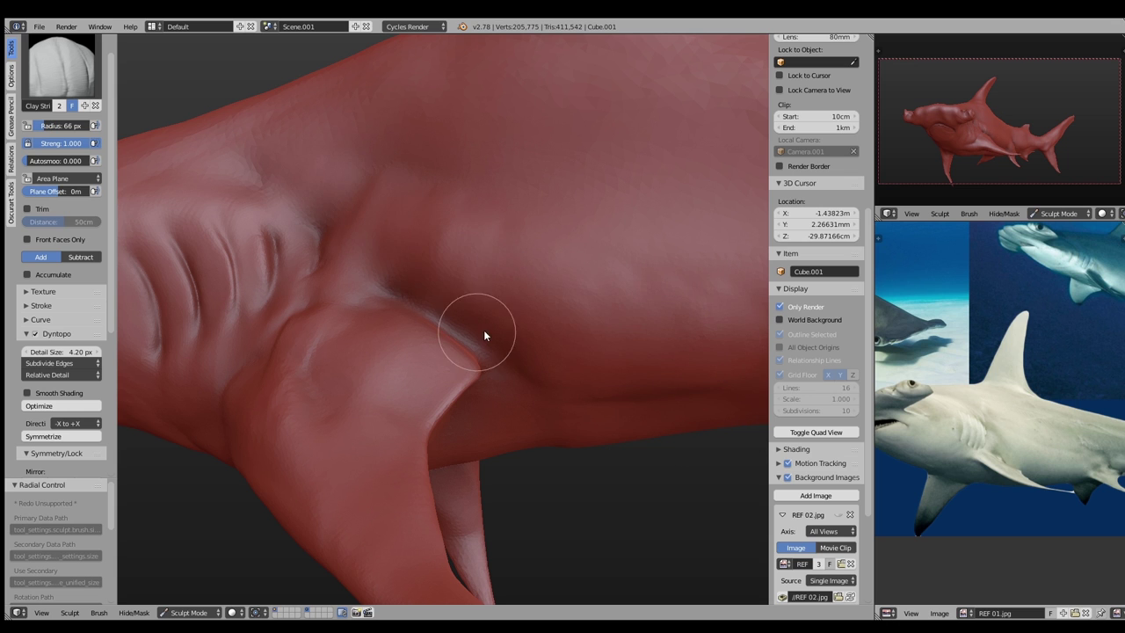
left_click_drag(429, 268, 410, 242)
mouse_move(457, 252)
middle_mouse_down()
mouse_move(529, 353)
mouse_move(599, 324)
mouse_move(575, 250)
mouse_move(589, 318)
middle_mouse_up()
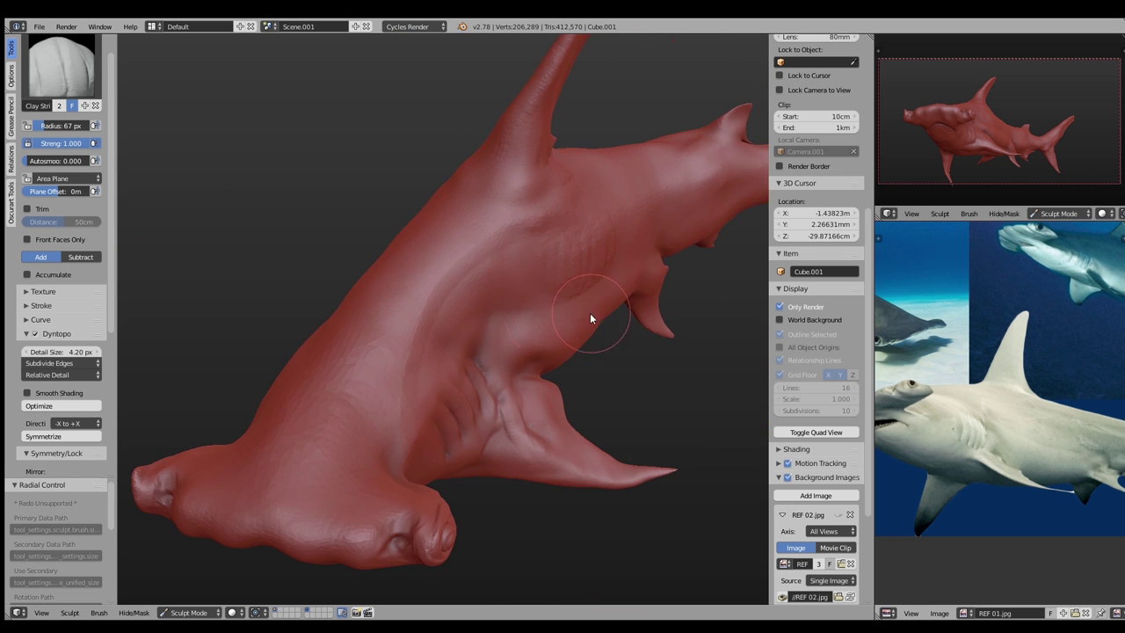
middle_click_drag(592, 261, 389, 304)
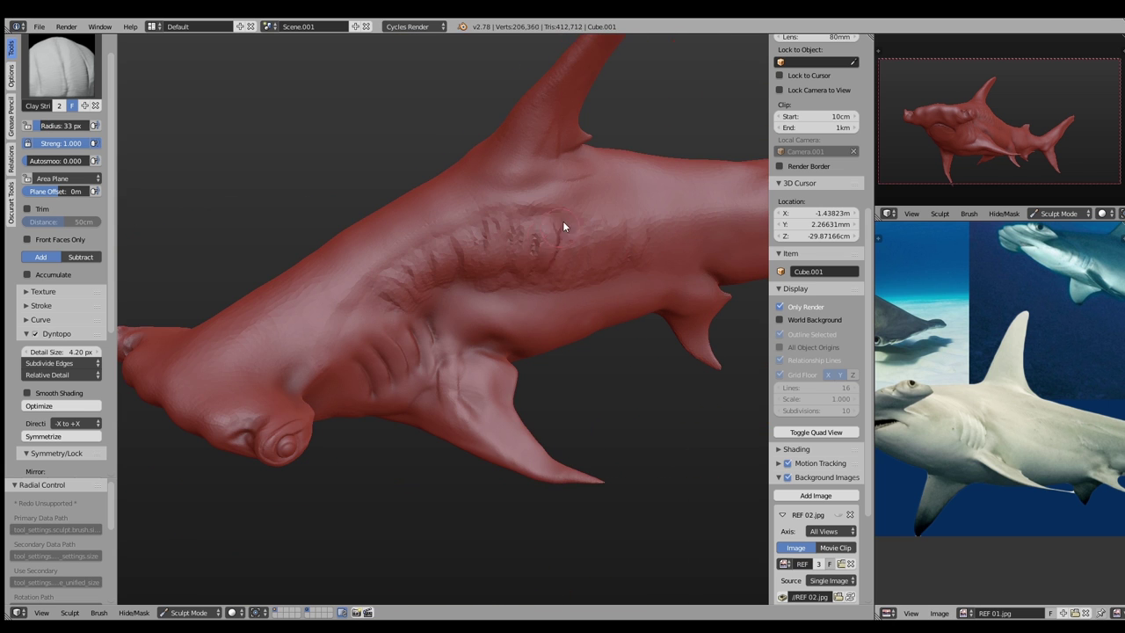
left_click_drag(407, 273, 422, 268)
mouse_move(422, 269)
middle_mouse_down()
mouse_move(595, 247)
mouse_move(577, 256)
mouse_move(608, 269)
mouse_move(472, 261)
middle_mouse_up()
middle_click_drag(545, 238, 422, 425)
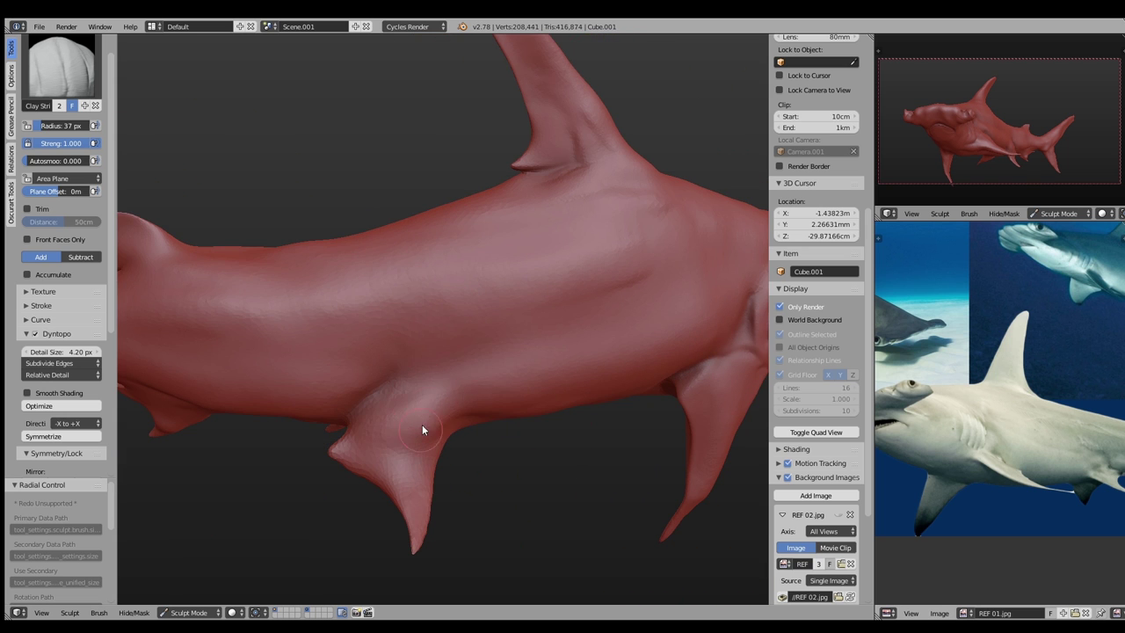
left_click_drag(391, 434, 463, 378)
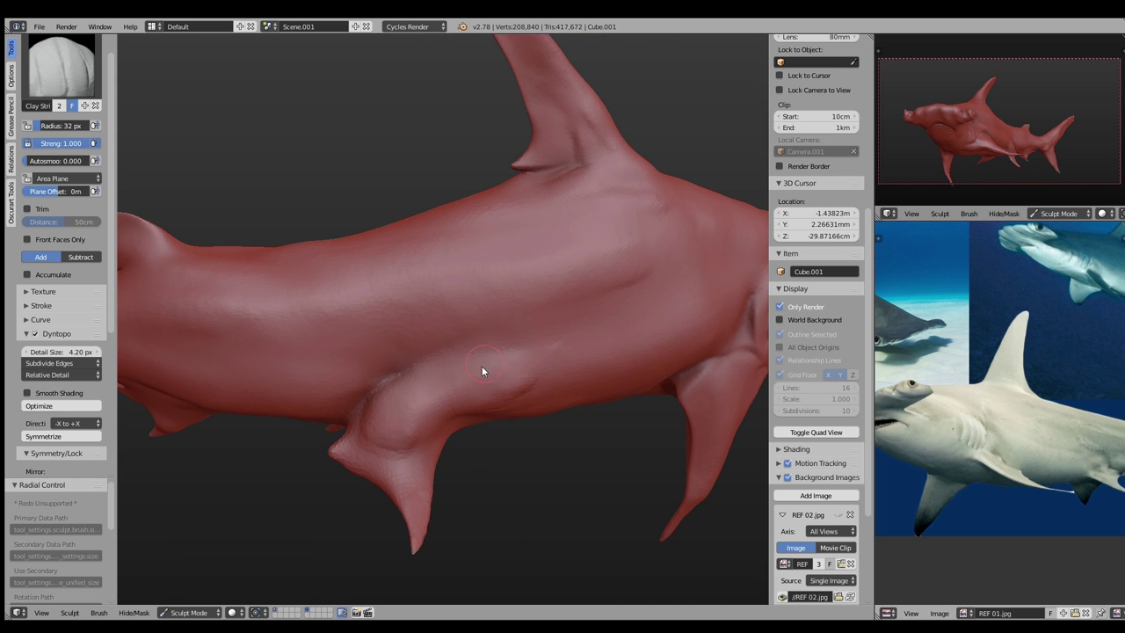
left_click_drag(417, 422, 414, 413, "shift")
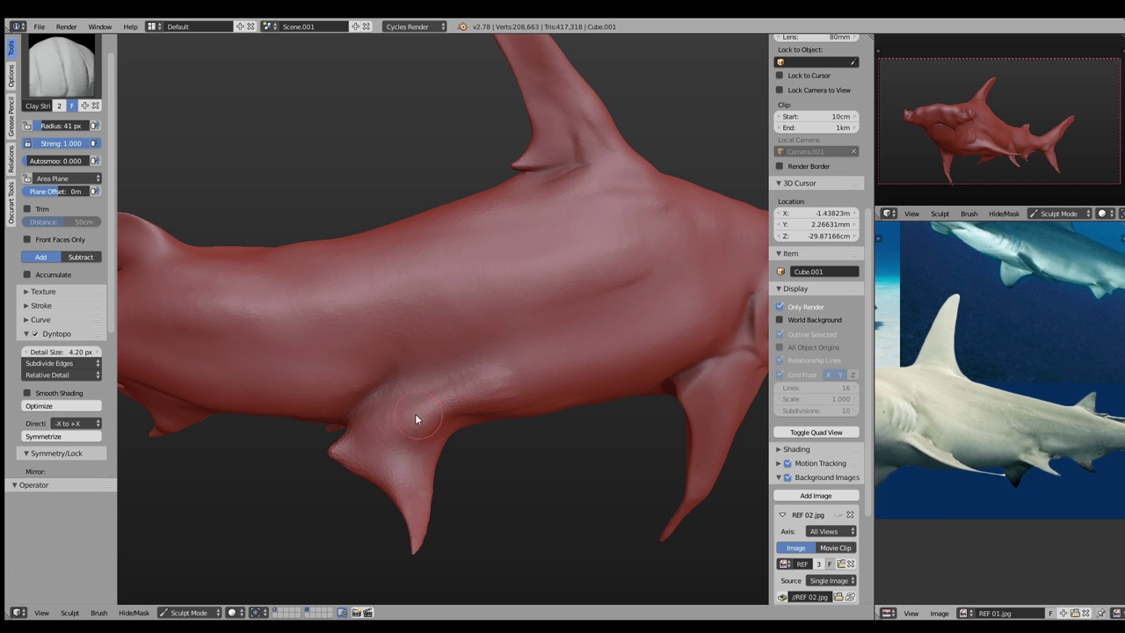
Pinch the fin-base crease with a 66 px brush, then smooth-fill it with 48 px Clay Strips
key("f")
left_click(341, 434)
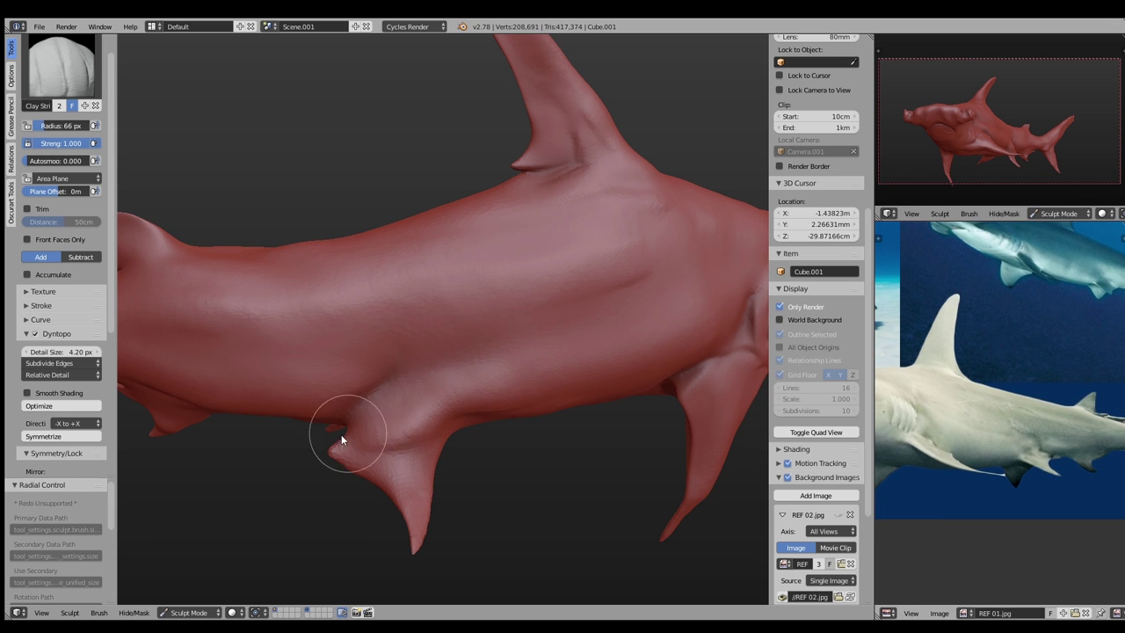
key("p")
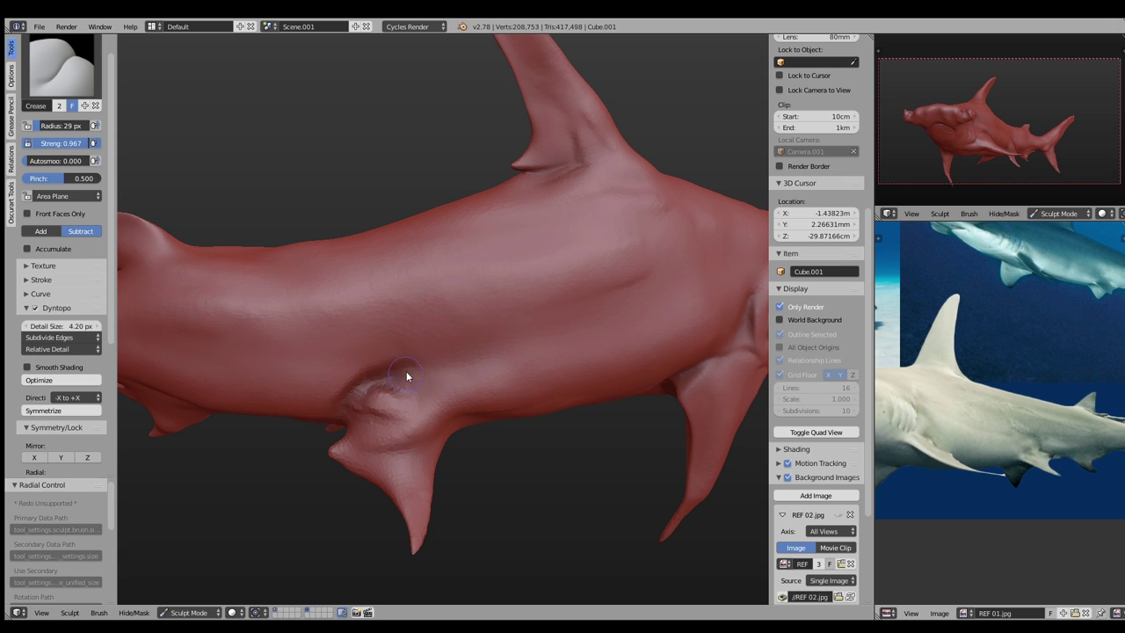
left_click_drag(406, 374, 337, 410)
key("c")
key("f")
left_click(391, 404)
left_click_drag(391, 405, 374, 434)
Carve a crease near the dorsal fin with a 35 px brush
mouse_move(374, 434)
middle_mouse_down()
mouse_move(394, 469)
mouse_move(432, 452)
mouse_move(484, 395)
mouse_move(495, 471)
middle_mouse_up()
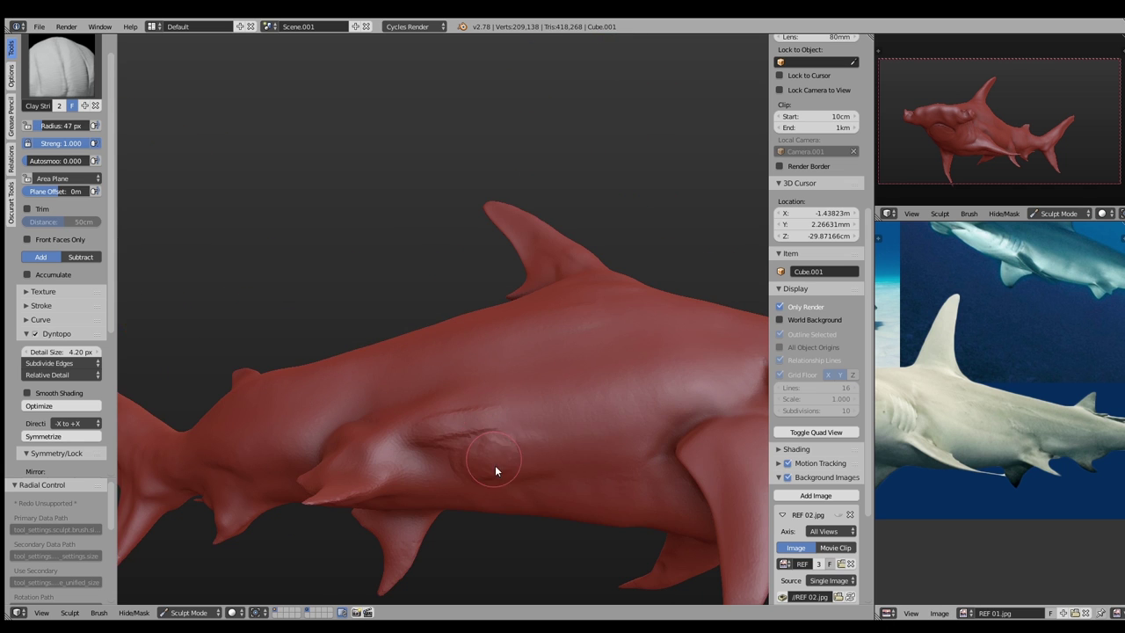
middle_click_drag(404, 454, 568, 409)
key("f")
left_click(527, 370)
left_click_drag(413, 250, 301, 257)
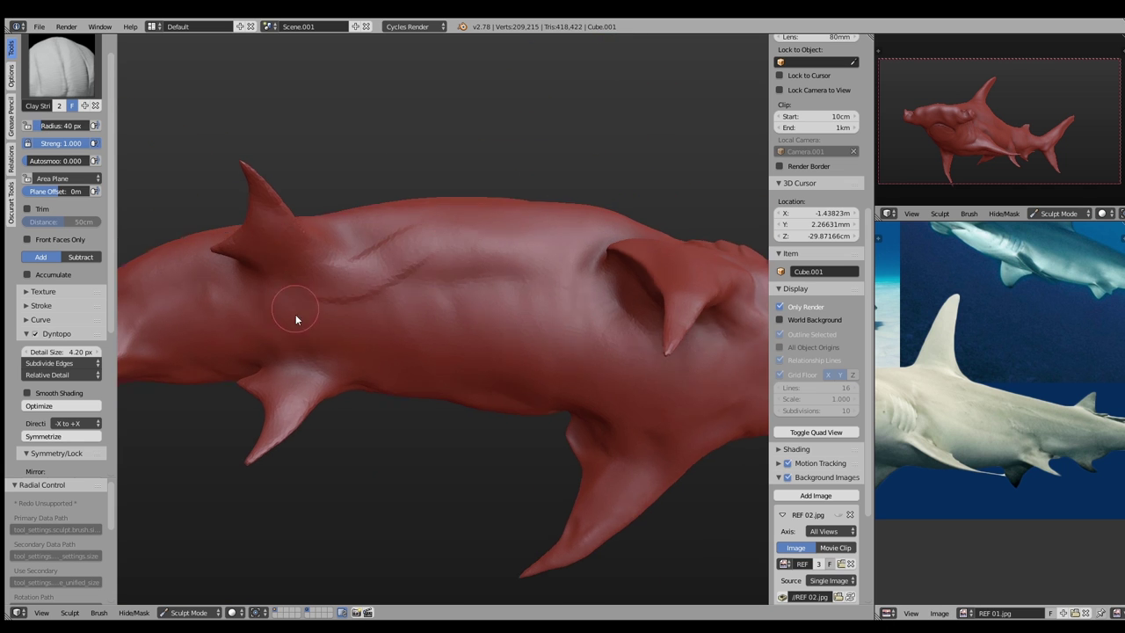
middle_click_drag(295, 317, 278, 271)
mouse_move(375, 280)
middle_mouse_down()
mouse_move(369, 380)
mouse_move(269, 414)
mouse_move(402, 484)
middle_mouse_up()
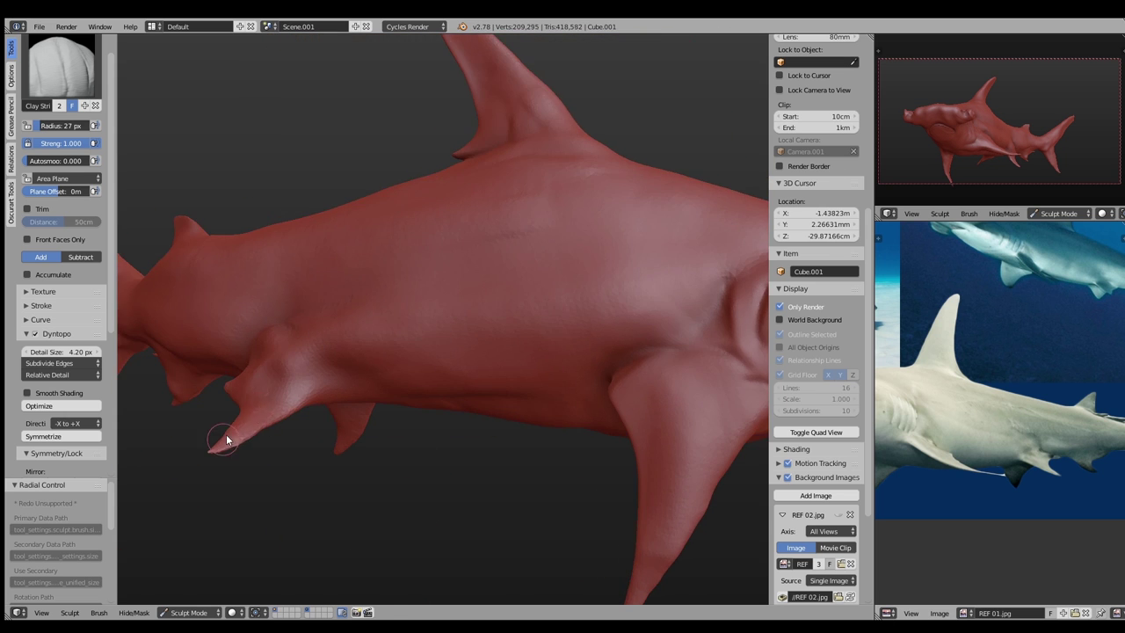
middle_click_drag(226, 435, 283, 377)
Pull the lower fins into longer points with the Snake Hook brush
key("i")
middle_click_drag(302, 447, 238, 437)
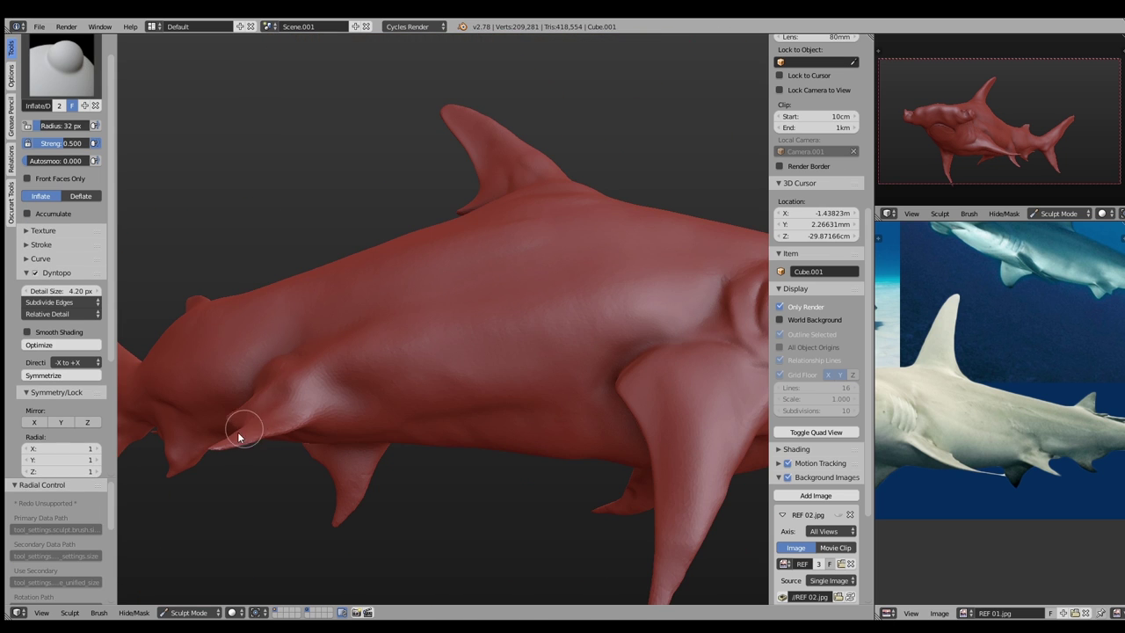
mouse_move(315, 417)
middle_mouse_down()
mouse_move(324, 432)
mouse_move(295, 387)
middle_mouse_up()
key("k")
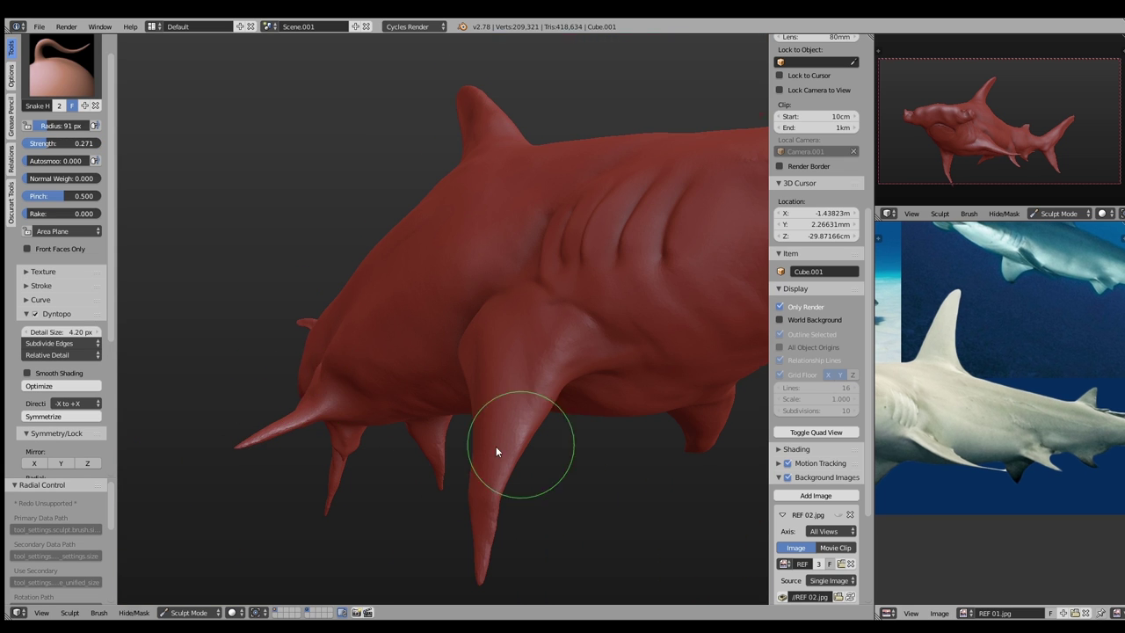
middle_click_drag(496, 446, 353, 507)
key("bracketright")
key("bracketright")
key("bracketright")
key("bracketright")
key("bracketright")
key("bracketright")
key("bracketright")
key("bracketleft")
key("bracketleft")
key("bracketleft")
mouse_move(392, 376)
left_mouse_down()
mouse_move(369, 435)
mouse_move(364, 372)
left_mouse_up()
Smooth the wrinkles on the fin and pan the reference photo to other sharks
scroll(581, 449, "up", 3)
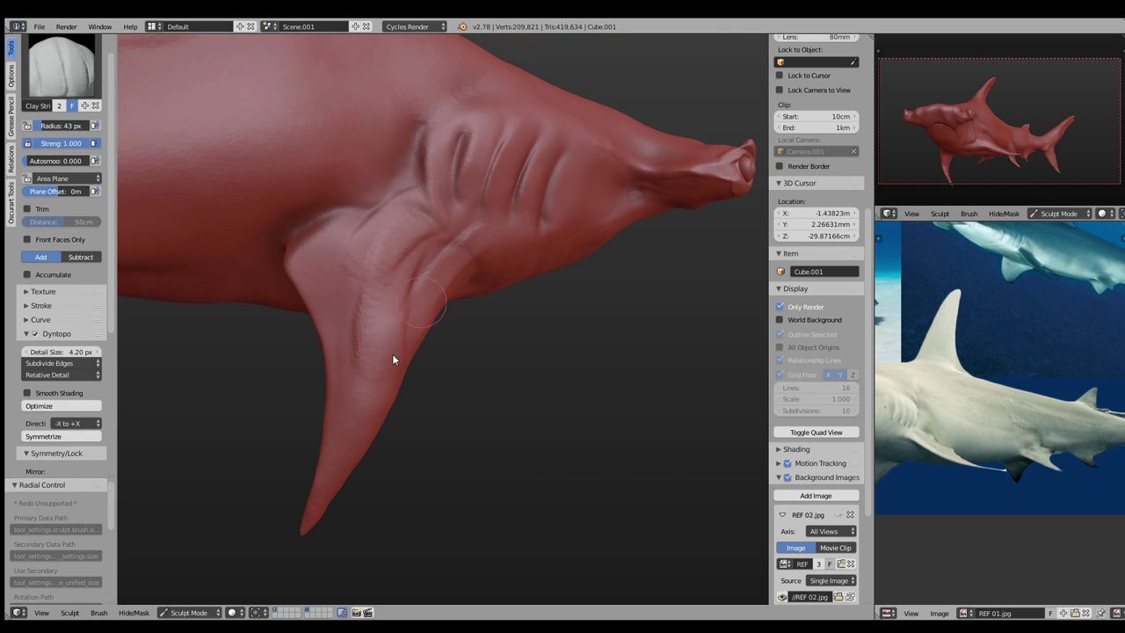
key("bracketright")
key("bracketright")
key("bracketright")
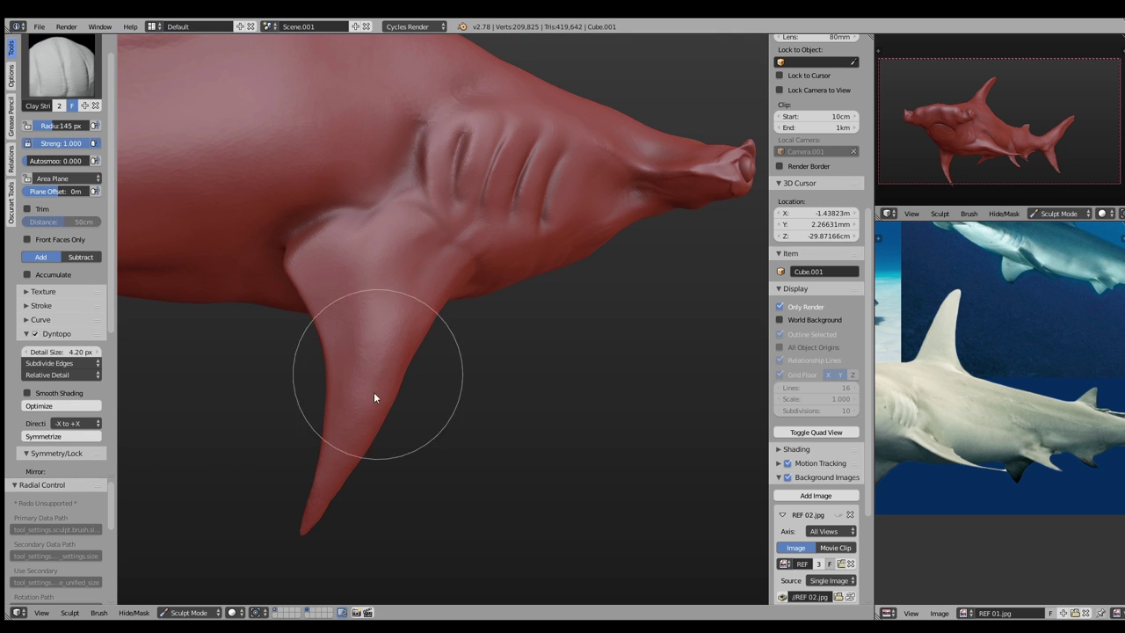
left_click_drag(373, 392, 387, 351, "shift")
scroll(993, 395, "up", 3)
mouse_move(967, 395)
middle_mouse_down()
mouse_move(888, 414)
mouse_move(985, 369)
middle_mouse_up()
Carve a crease into the shark's flank with a half-size Crease brush
middle_click_drag(395, 263, 330, 276)
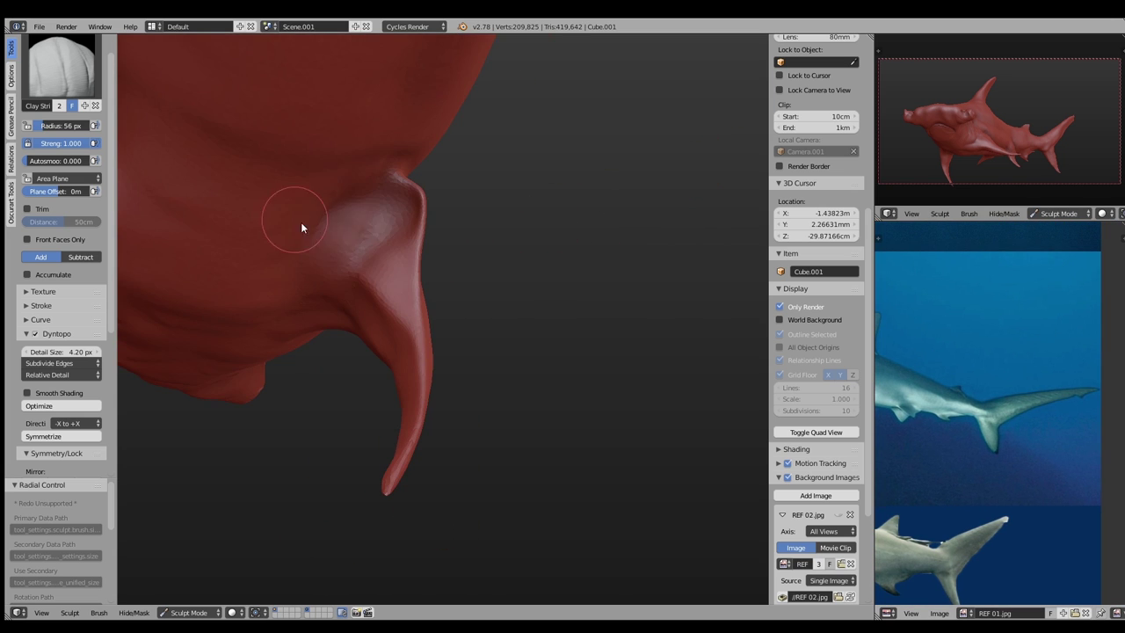
mouse_move(366, 217)
middle_mouse_down()
mouse_move(372, 291)
mouse_move(418, 333)
middle_mouse_up()
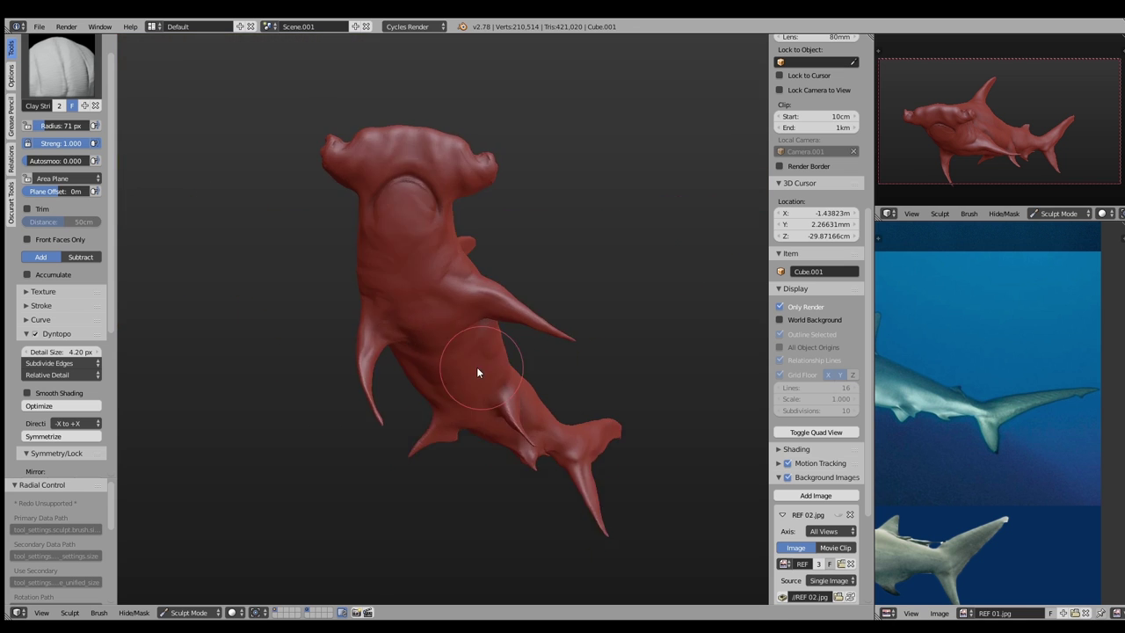
scroll(478, 373, "up", 3)
key("f")
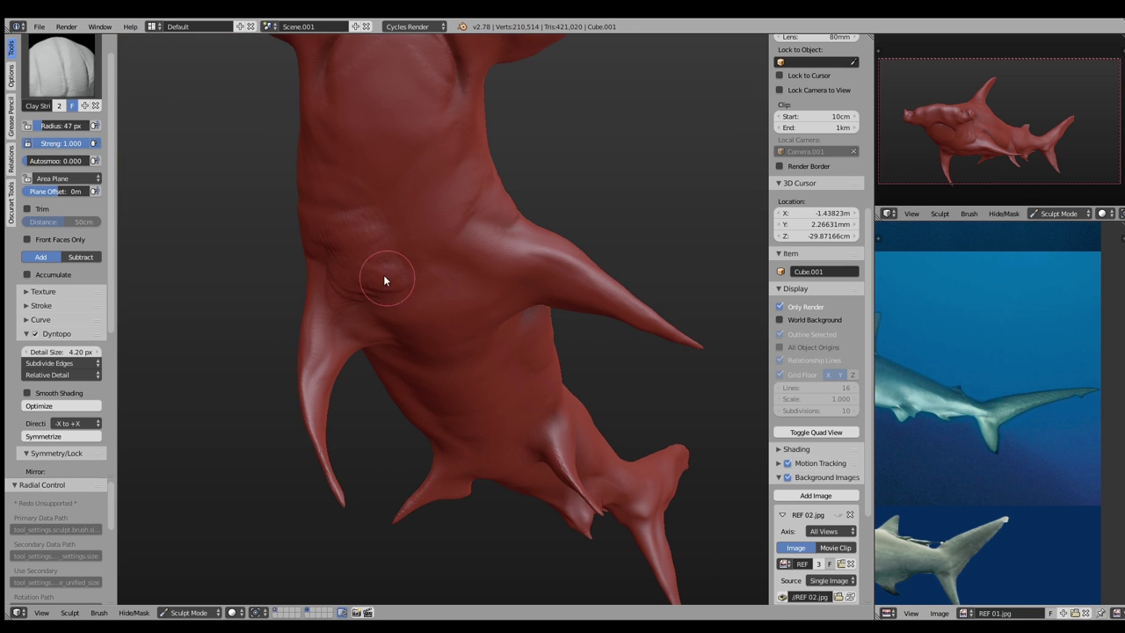
mouse_move(402, 325)
middle_mouse_down()
mouse_move(381, 335)
mouse_move(531, 392)
mouse_move(502, 373)
middle_mouse_up()
key("shift+c")
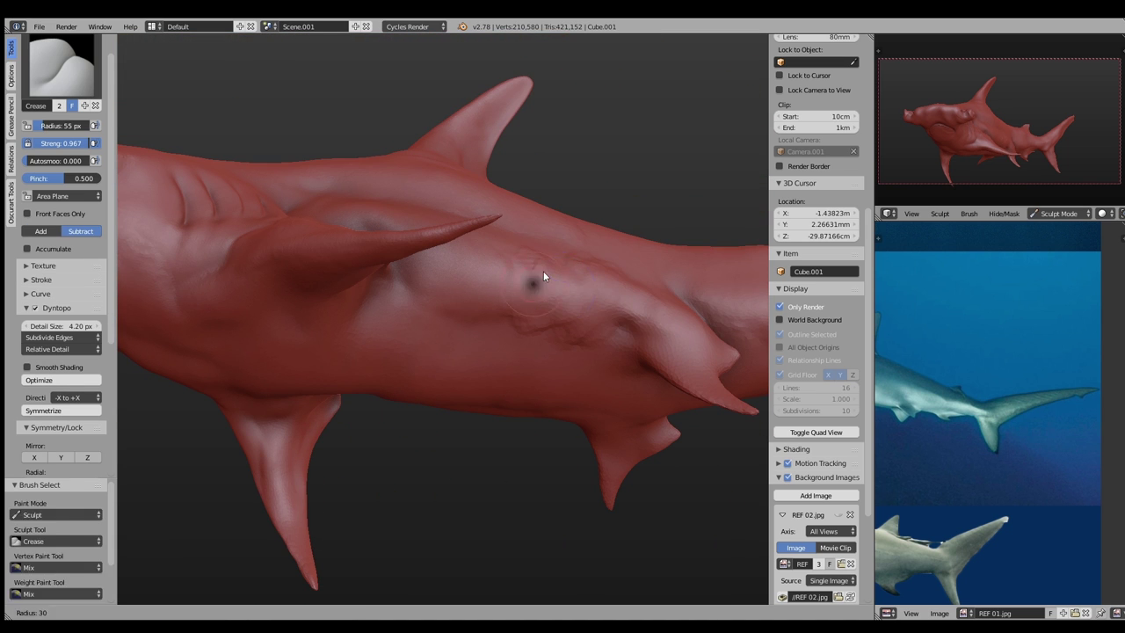
left_click_drag(588, 239, 557, 254)
Enlarge the brush and orbit beneath the shark with Snake Hook selected
middle_click_drag(613, 286, 482, 319)
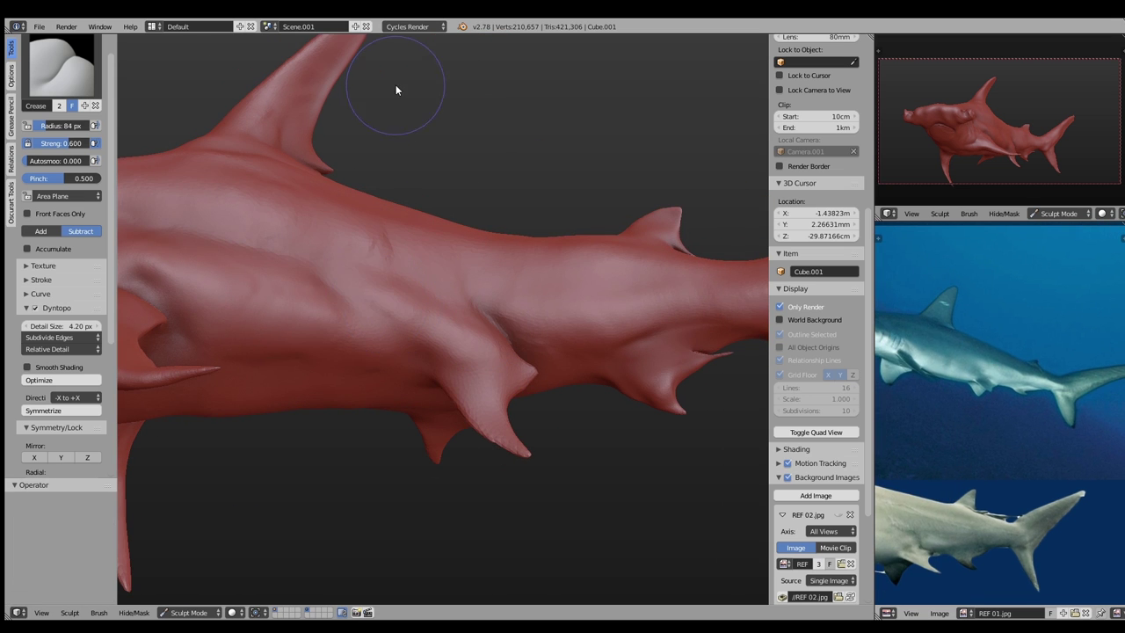
scroll(378, 357, "down", 1)
key("f")
left_click(368, 241)
mouse_move(368, 242)
middle_mouse_down()
mouse_move(498, 346)
mouse_move(534, 317)
mouse_move(436, 327)
mouse_move(467, 293)
mouse_move(462, 316)
mouse_move(415, 266)
middle_mouse_up()
key("k")
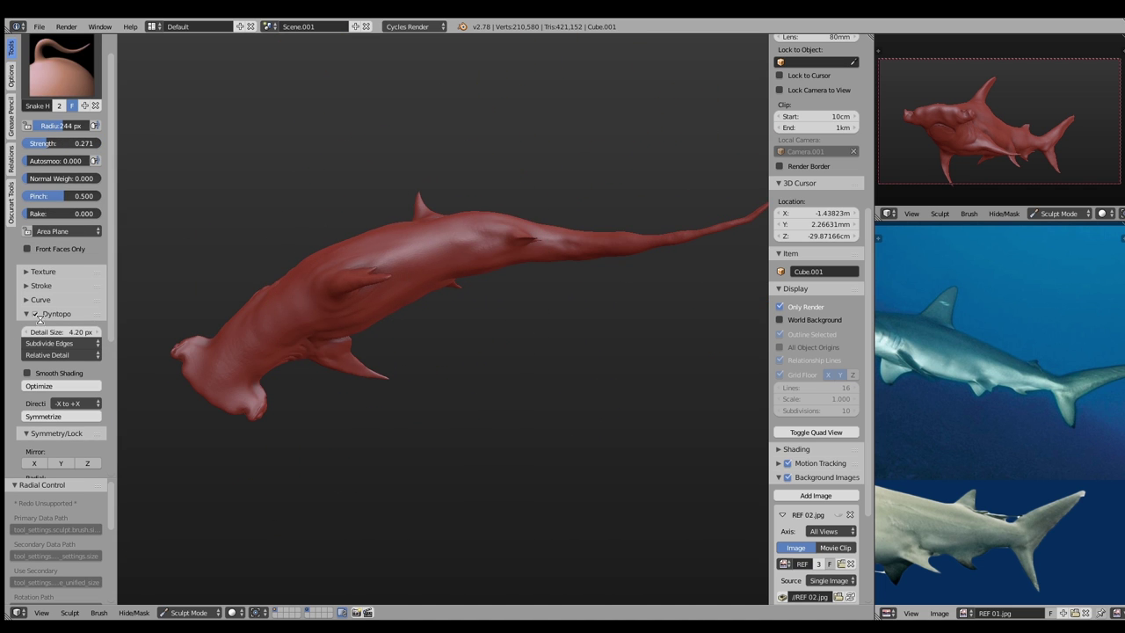
Shrink the brush and orbit to show the shark's back and tail
key("f")
left_click(331, 352)
mouse_move(330, 352)
middle_mouse_down()
mouse_move(310, 269)
mouse_move(197, 341)
middle_mouse_up()
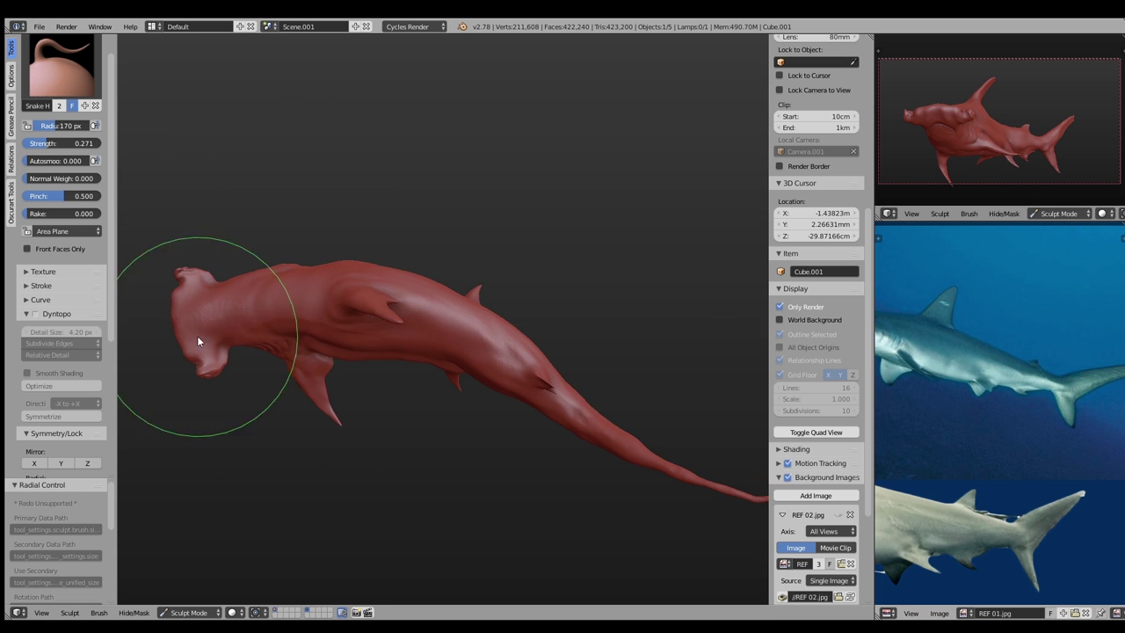
key("f")
left_click(216, 269)
mouse_move(216, 269)
middle_mouse_down()
mouse_move(297, 229)
mouse_move(206, 265)
middle_mouse_up()
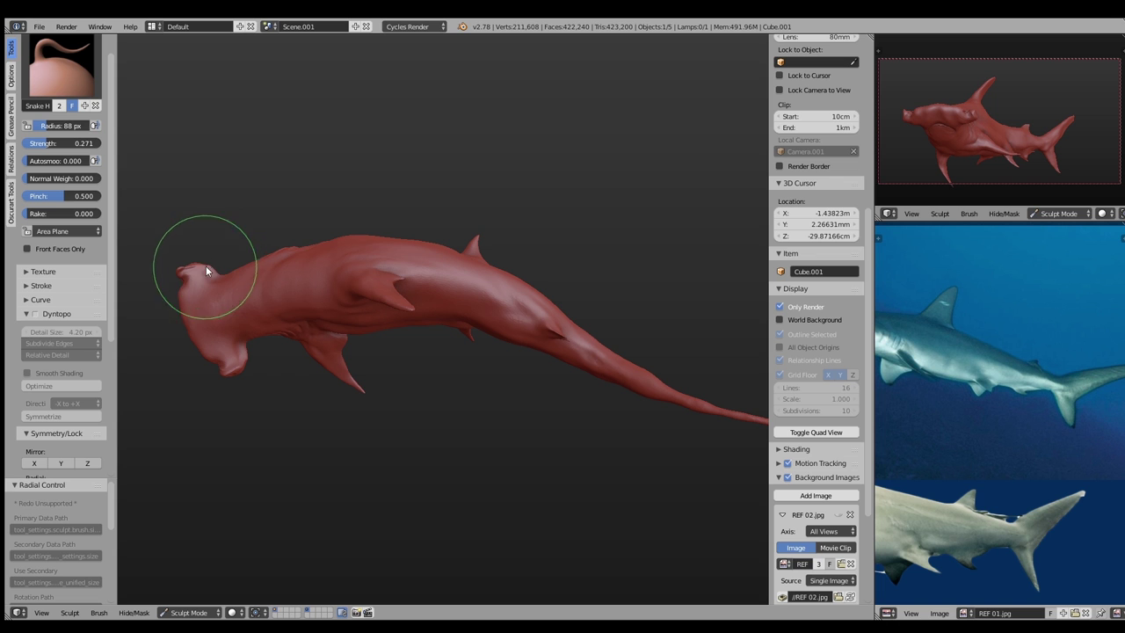
mouse_move(198, 335)
middle_mouse_down()
mouse_move(294, 209)
mouse_move(273, 231)
mouse_move(272, 252)
mouse_move(311, 240)
mouse_move(367, 276)
mouse_move(264, 215)
mouse_move(407, 225)
mouse_move(314, 221)
middle_mouse_up()
key("f")
left_click(311, 241)
Pull the shark's tail tip downward with the Snake Hook brush
key("c")
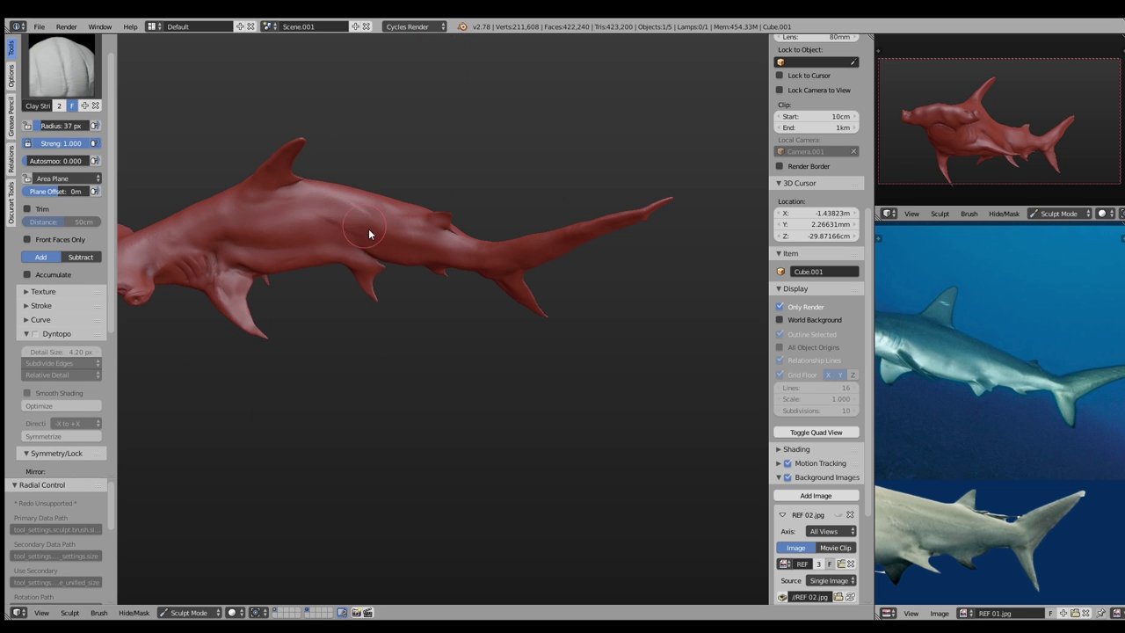
mouse_move(380, 243)
middle_mouse_down()
mouse_move(348, 221)
mouse_move(432, 238)
mouse_move(434, 208)
mouse_move(503, 274)
middle_mouse_up()
key("k")
key("f")
left_click(492, 293)
left_click_drag(474, 257, 558, 309)
Pull the tail tip upward with a smaller Snake Hook brush
key("f")
left_click(573, 326)
middle_click_drag(653, 311, 543, 155)
key("f")
left_click(576, 196)
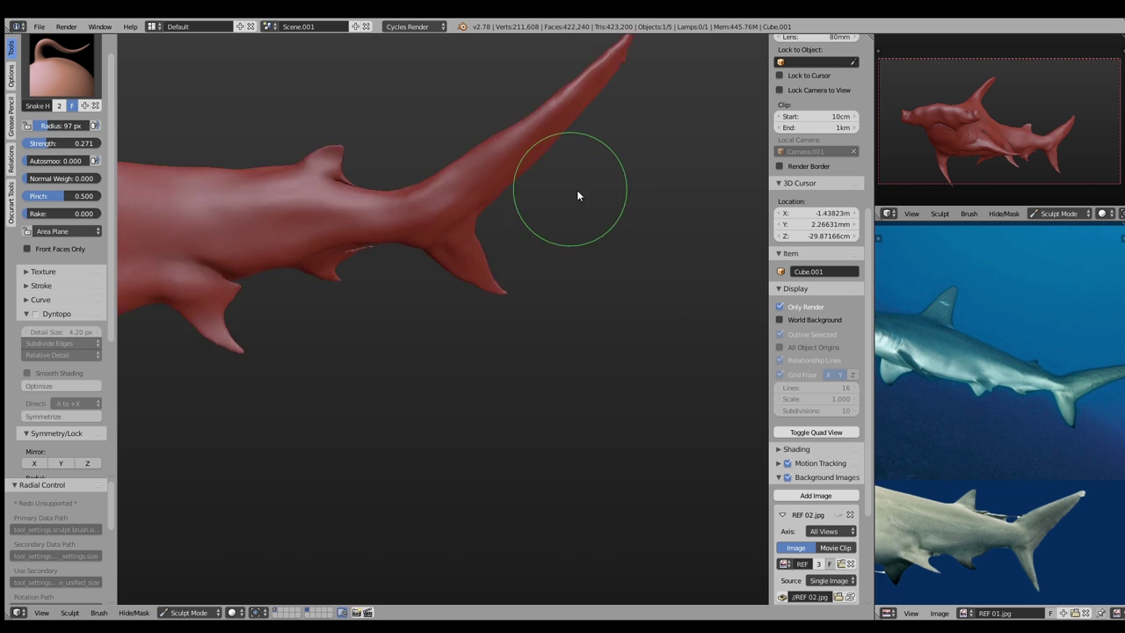
middle_click_drag(576, 196, 456, 223)
Reduce the brush size and lower its strength to about half
key("f")
left_click(334, 294)
middle_click_drag(334, 294, 522, 274)
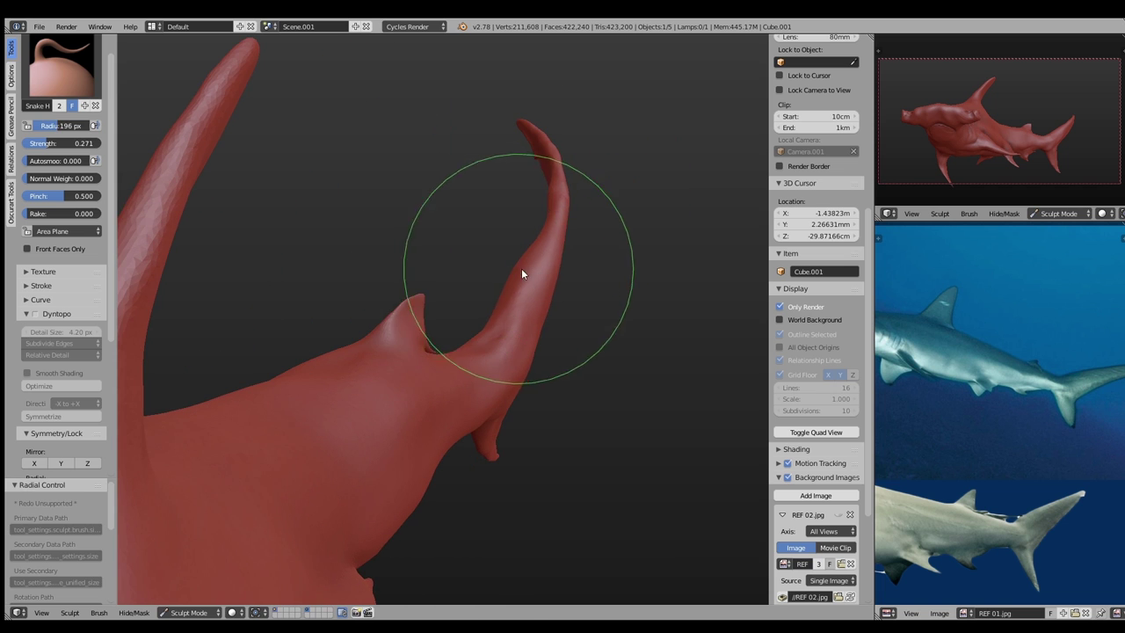
key("f")
left_click(558, 235)
key("shift+f")
left_click(524, 273)
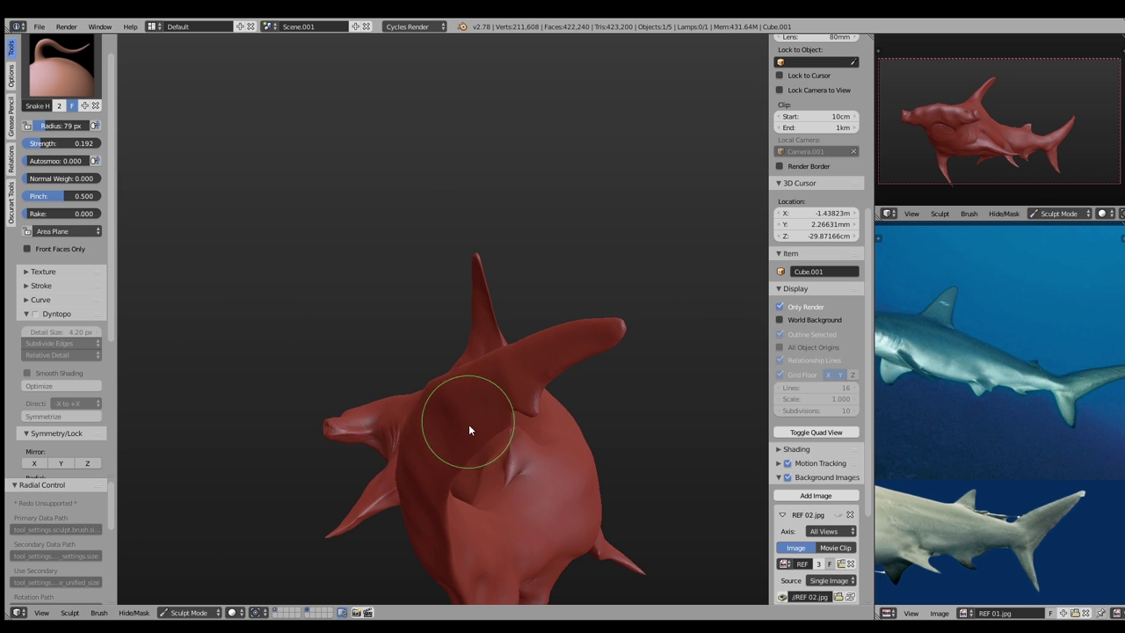
key("shift+f")
left_click(492, 376)
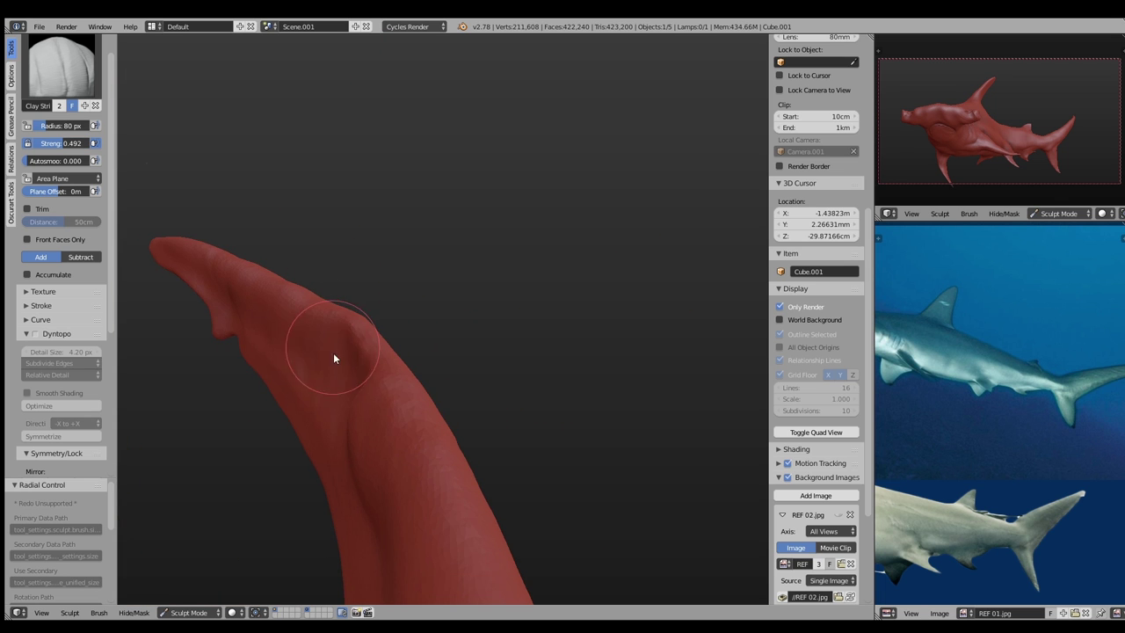
Switch between Inflate and Clay Strips while orbiting around the tail fork and fins
key("i")
middle_click_drag(353, 383, 374, 428)
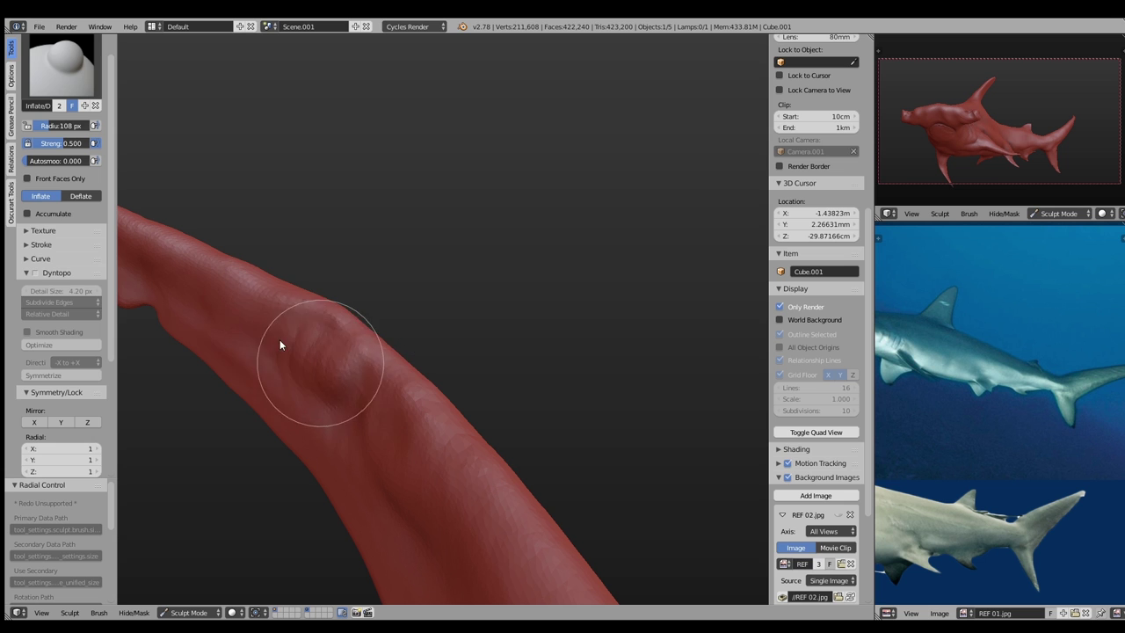
key("c")
mouse_move(174, 307)
middle_mouse_down()
mouse_move(415, 443)
mouse_move(366, 378)
mouse_move(352, 436)
middle_mouse_up()
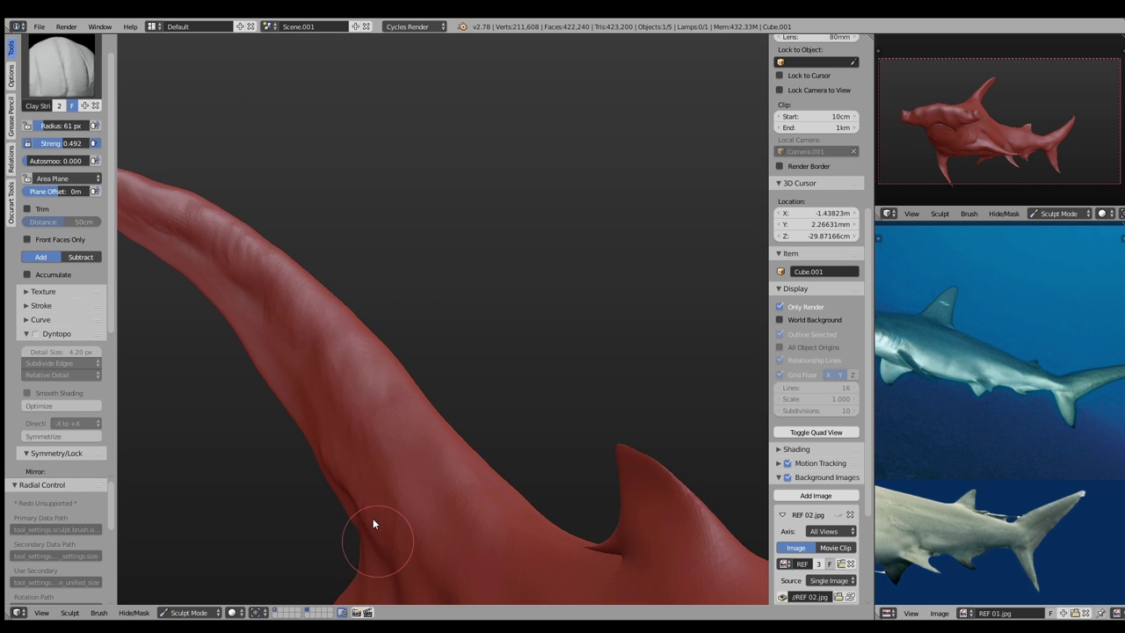
middle_click_drag(374, 523, 431, 303)
mouse_move(430, 426)
middle_mouse_down()
mouse_move(427, 452)
mouse_move(396, 389)
mouse_move(326, 369)
mouse_move(471, 288)
middle_mouse_up()
Select Snake Hook with a larger brush and bring up the mode pie menu
key("k")
key("f")
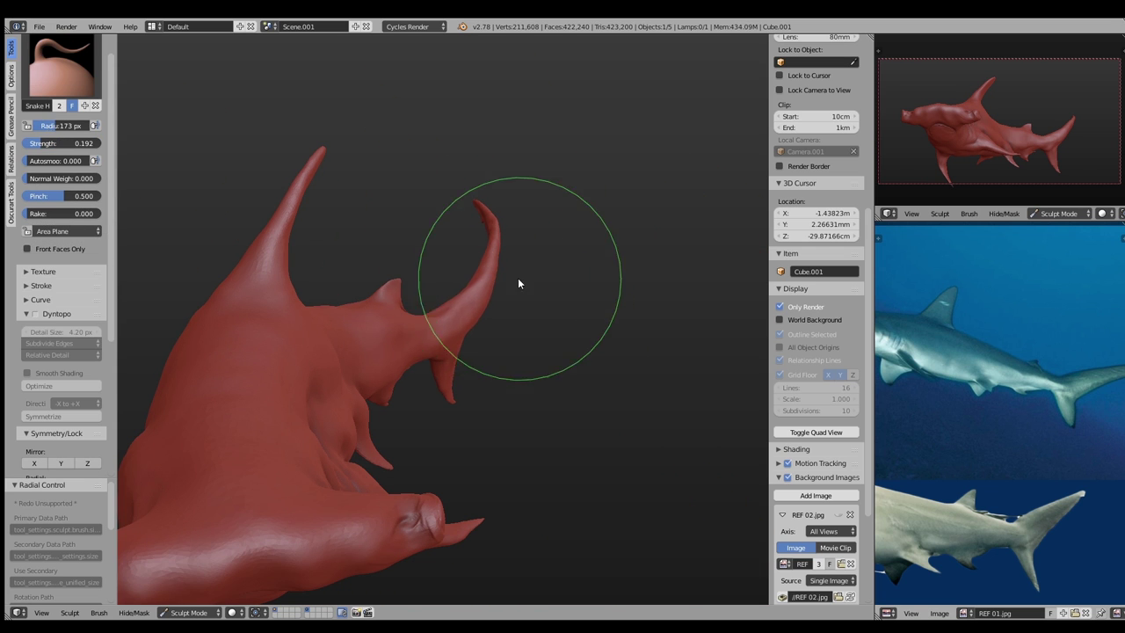
left_click(497, 278)
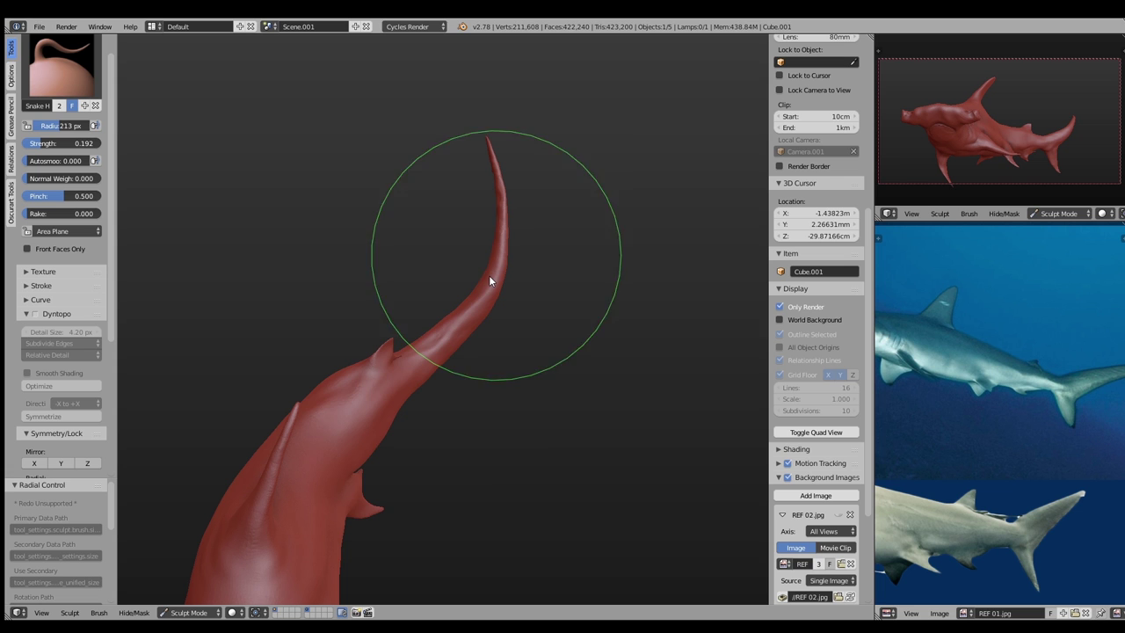
key("f")
left_click(435, 375)
key("Tab")
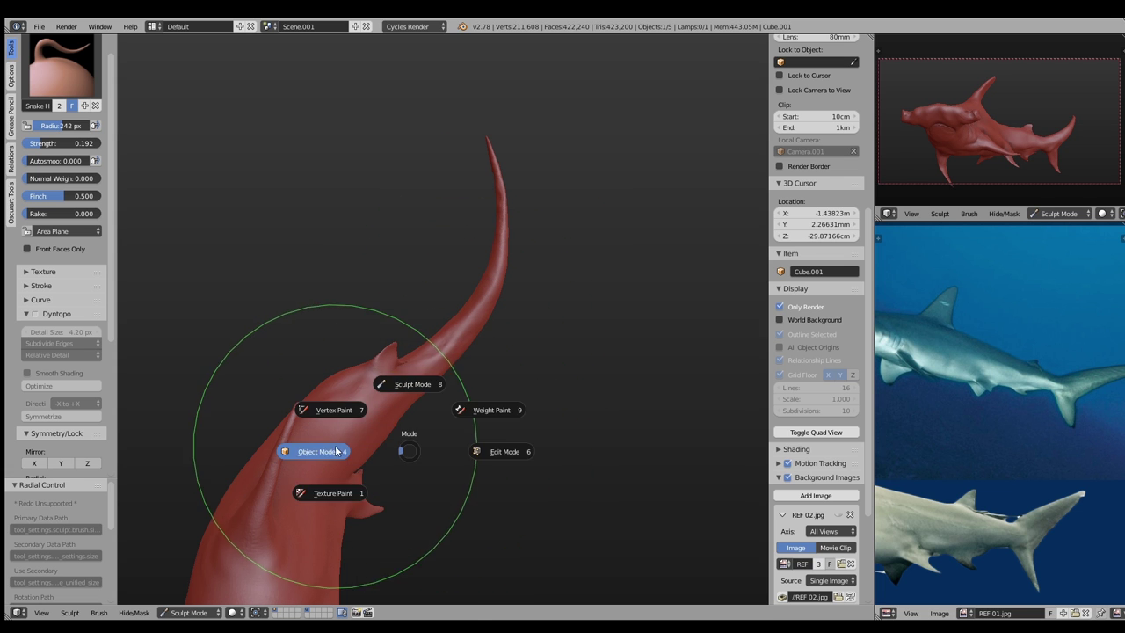
Drop to Object Mode, return to Sculpt Mode, and shrink the brush to a smaller size
left_click(334, 449)
key("Tab")
left_click(429, 334)
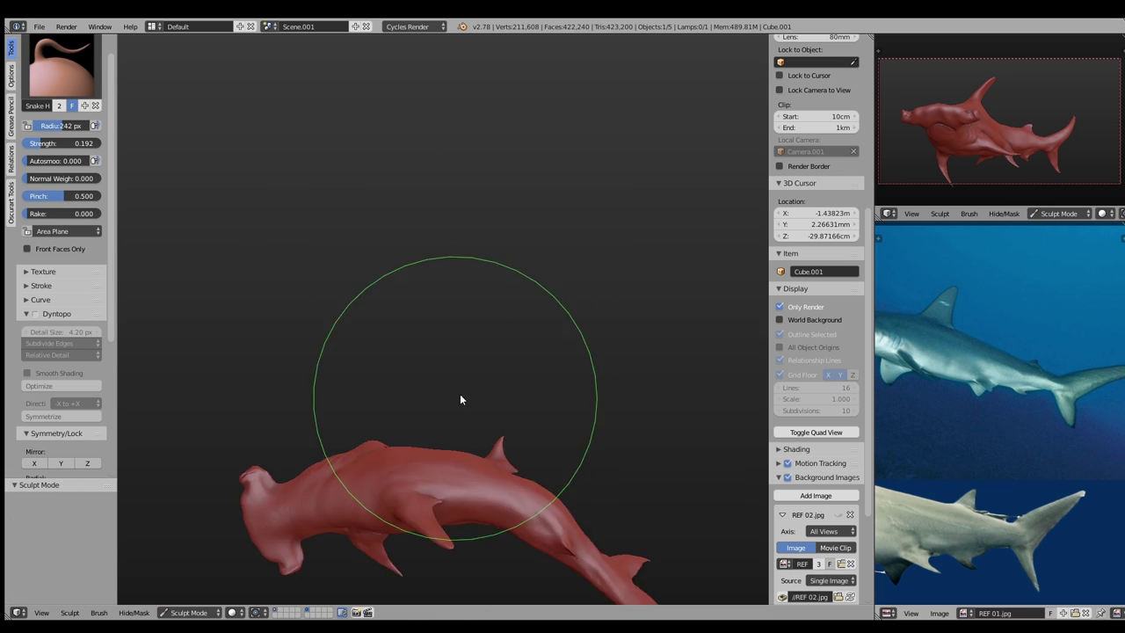
key("f")
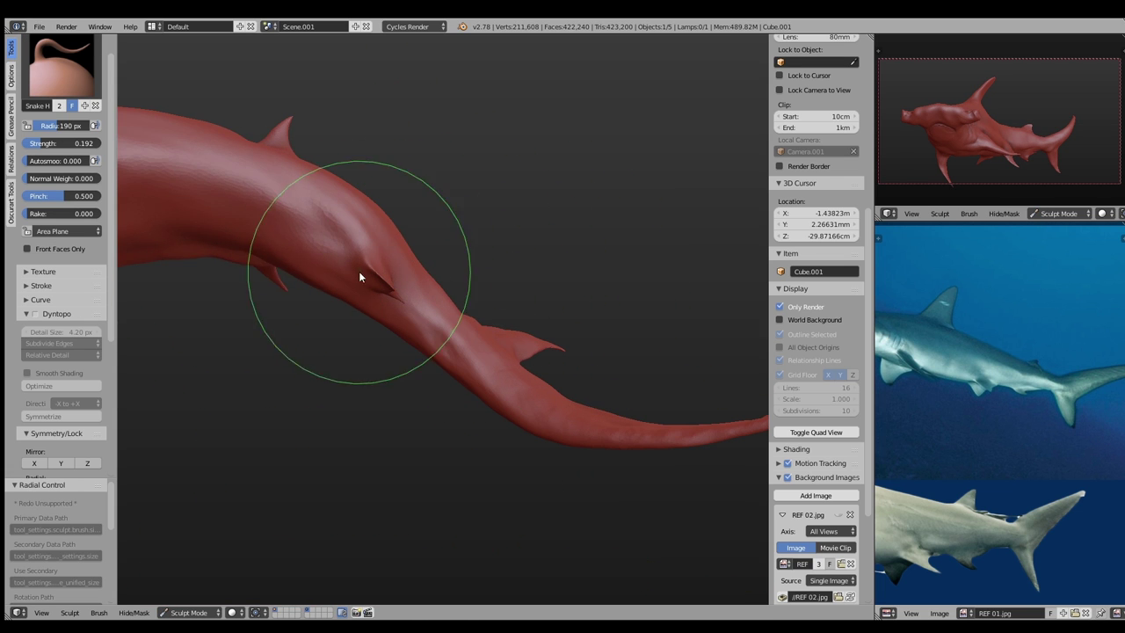
left_click(402, 350)
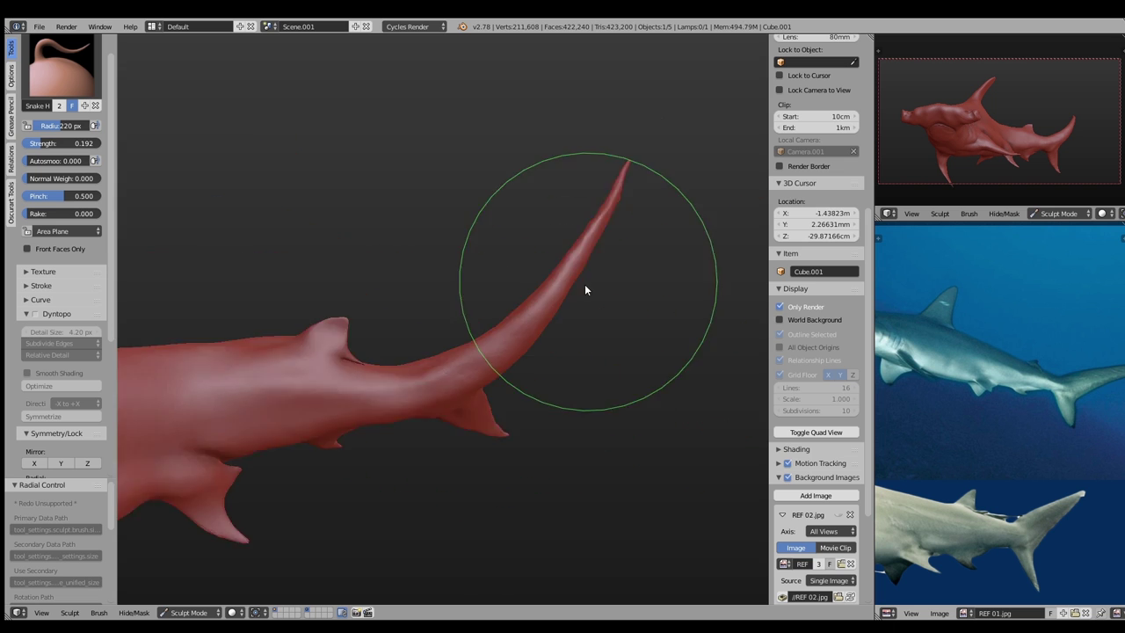
key("f")
left_click(356, 488)
key("f")
left_click(346, 498)
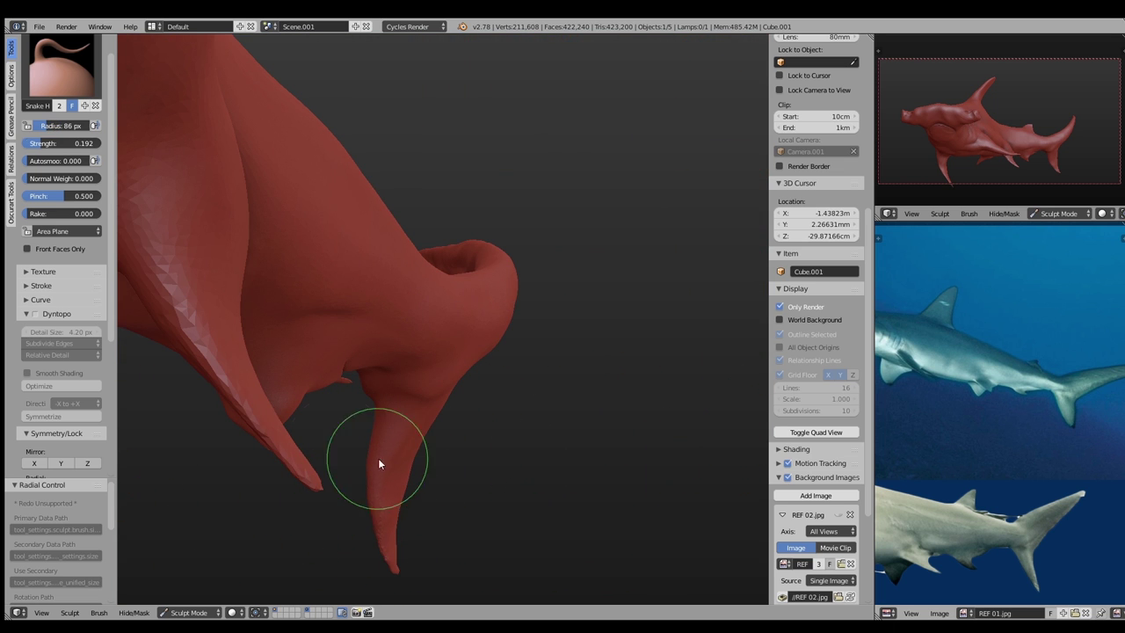
Try a Crease stroke across the body from a side view of the tail, then undo it
key("c")
middle_click_drag(401, 449, 244, 337)
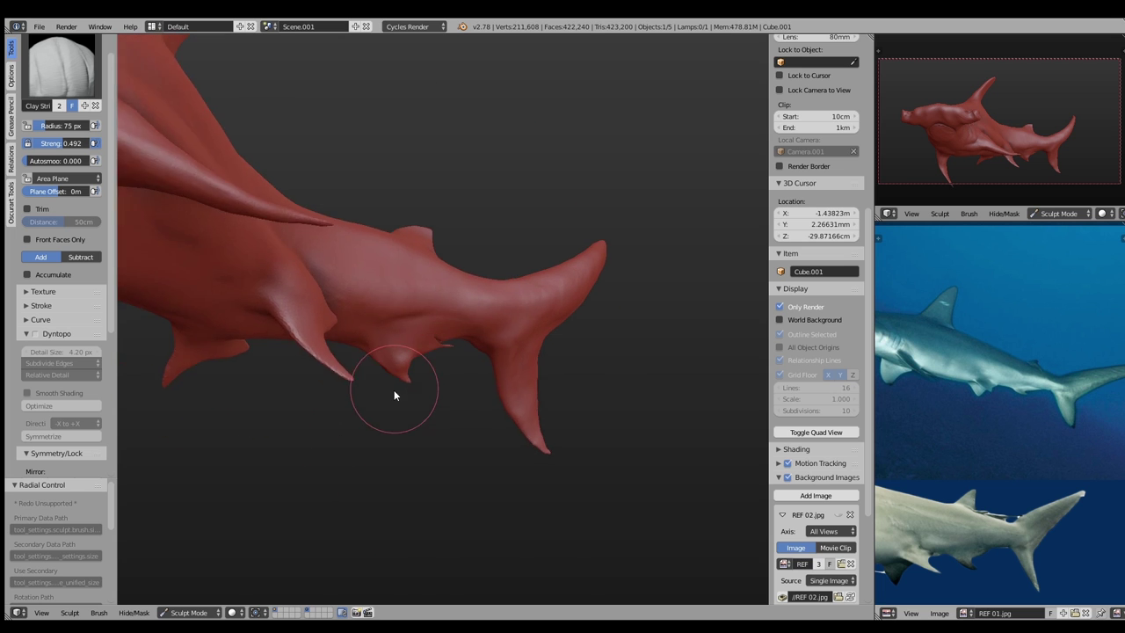
key("shift+c")
mouse_move(267, 291)
middle_mouse_down()
mouse_move(320, 325)
mouse_move(291, 314)
middle_mouse_up()
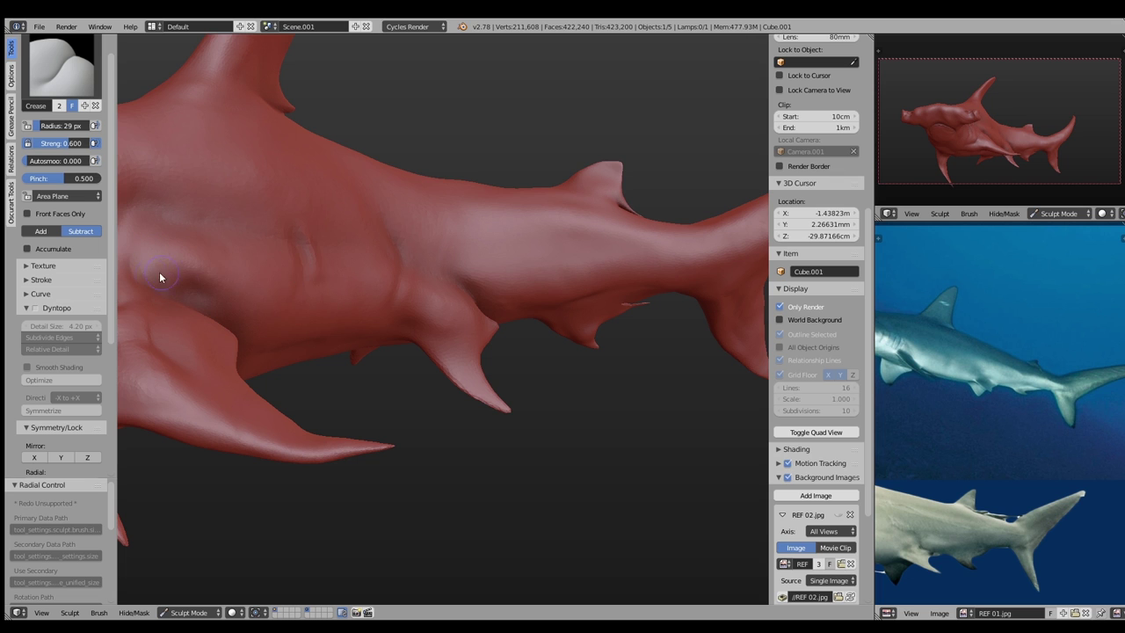
left_click_drag(204, 279, 313, 250)
key("ctrl+z")
Build a clay bump at the tail fin base with Clay Strips, then enlarge the brush
key("c")
middle_click_drag(392, 295, 444, 328)
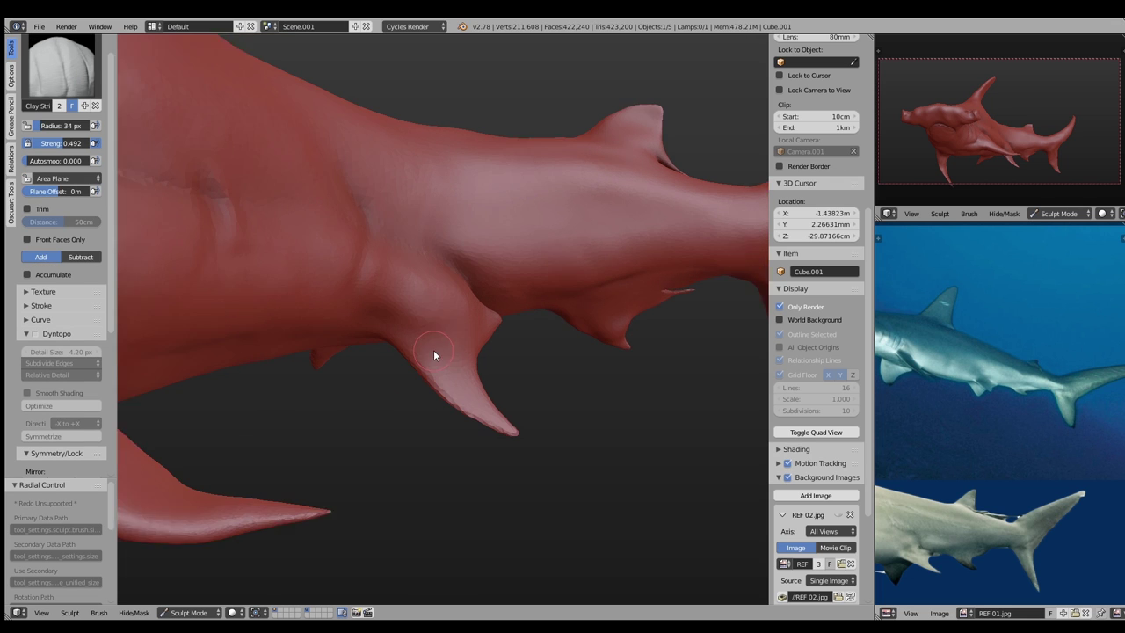
left_click_drag(425, 332, 452, 313)
key("f")
left_click(405, 325)
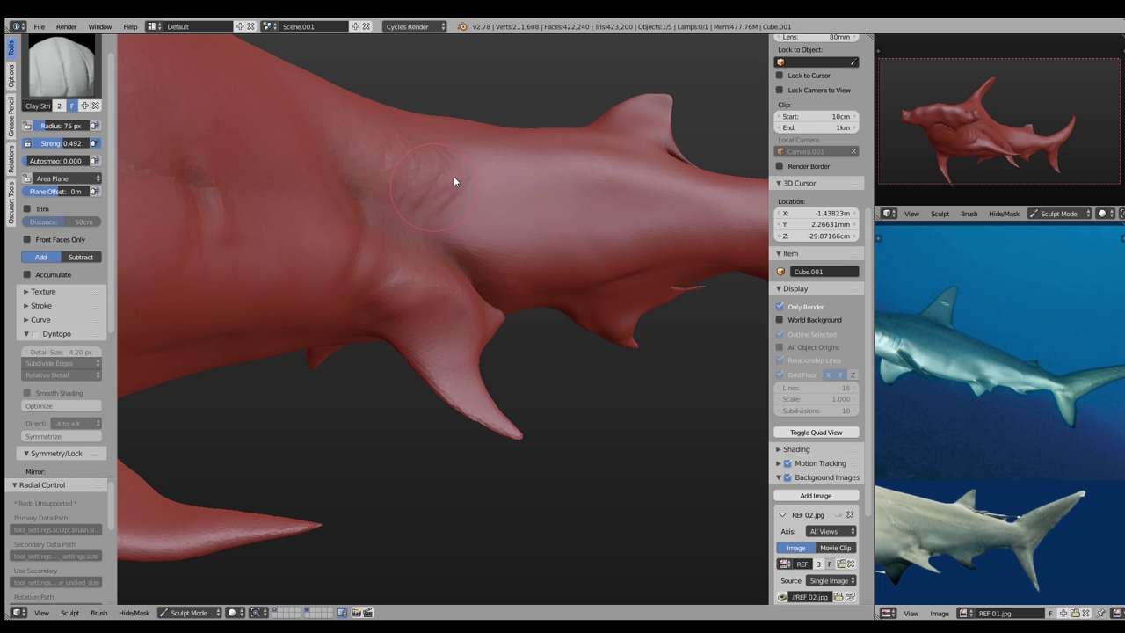
Turn toward the hammerhead's head and set up a larger Crease brush
middle_click_drag(453, 181, 542, 222)
middle_click_drag(457, 164, 439, 251)
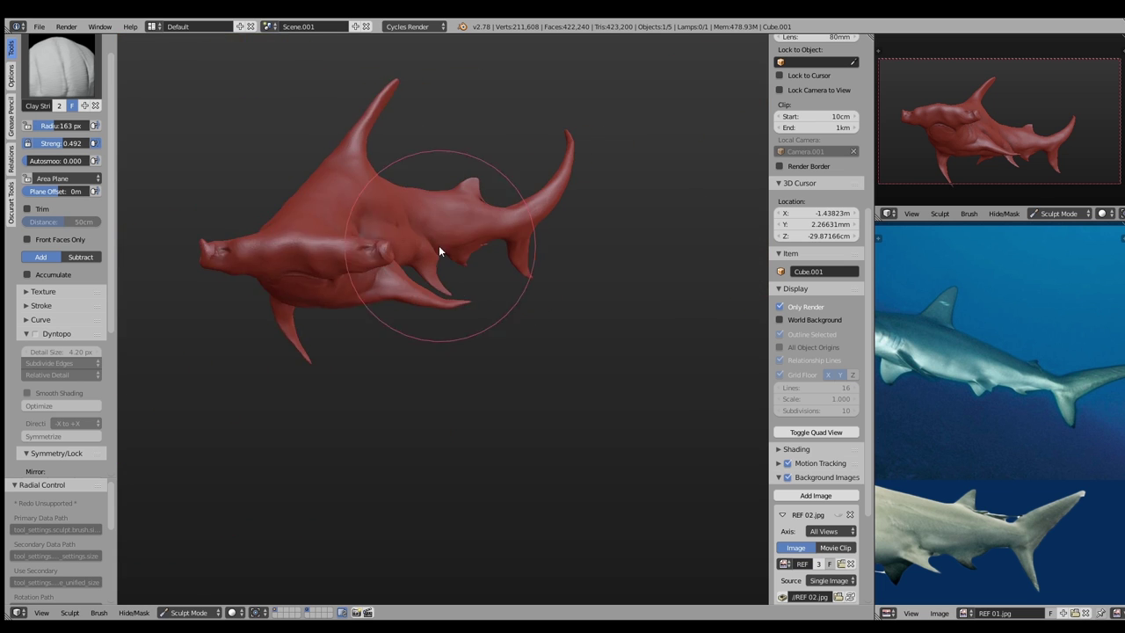
scroll(439, 252, "up", 4)
key("shift+c")
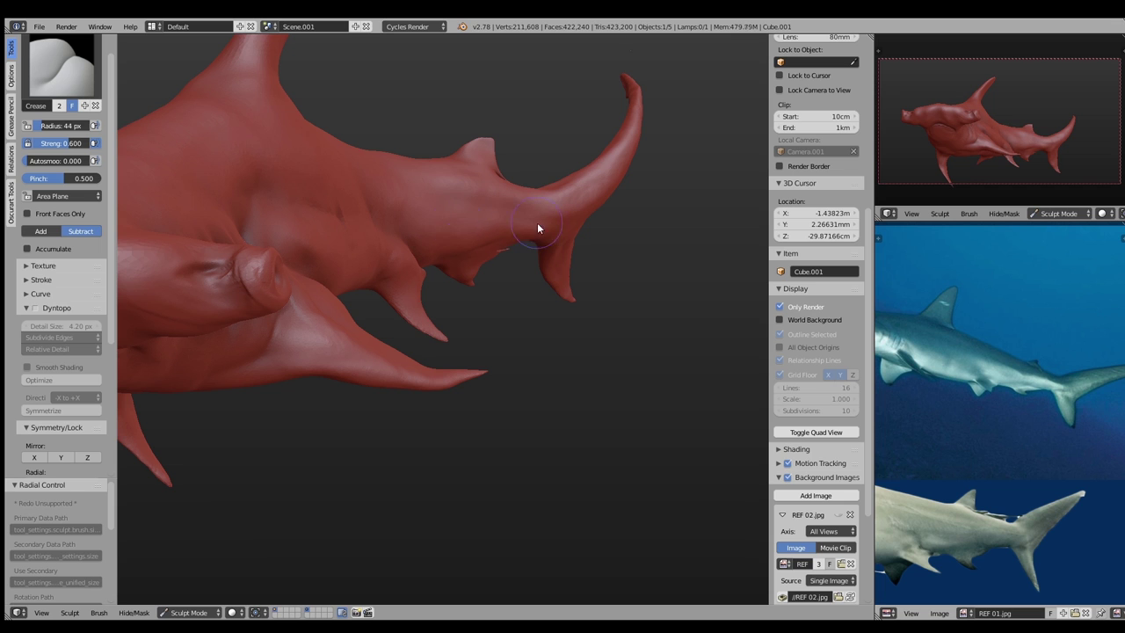
key("c")
key("shift+c")
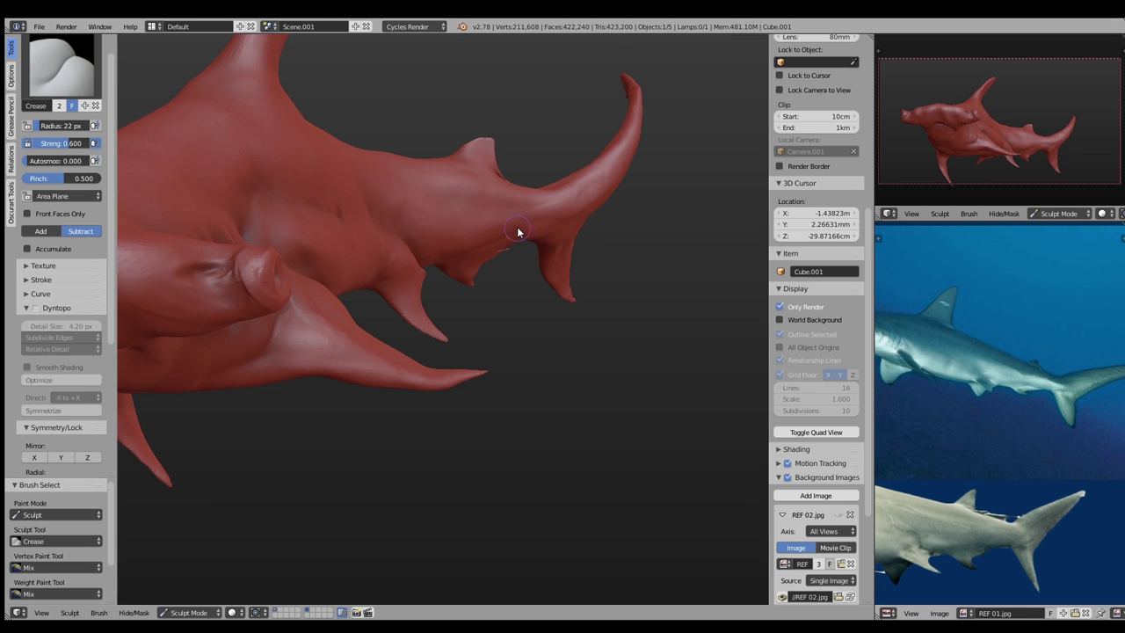
key("f")
left_click(626, 174)
Adjust the view around the head and pick the SculptDraw brush from the brush picker
middle_click_drag(531, 190, 623, 164)
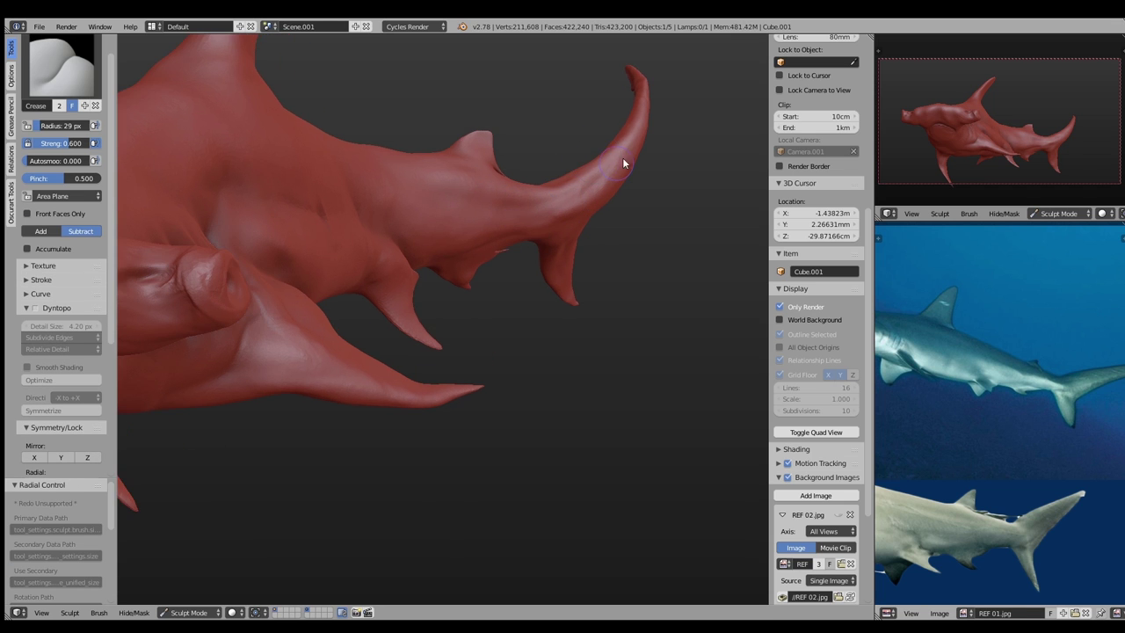
left_click_drag(625, 146, 523, 216)
scroll(484, 231, "down", 4)
scroll(396, 204, "up", 4)
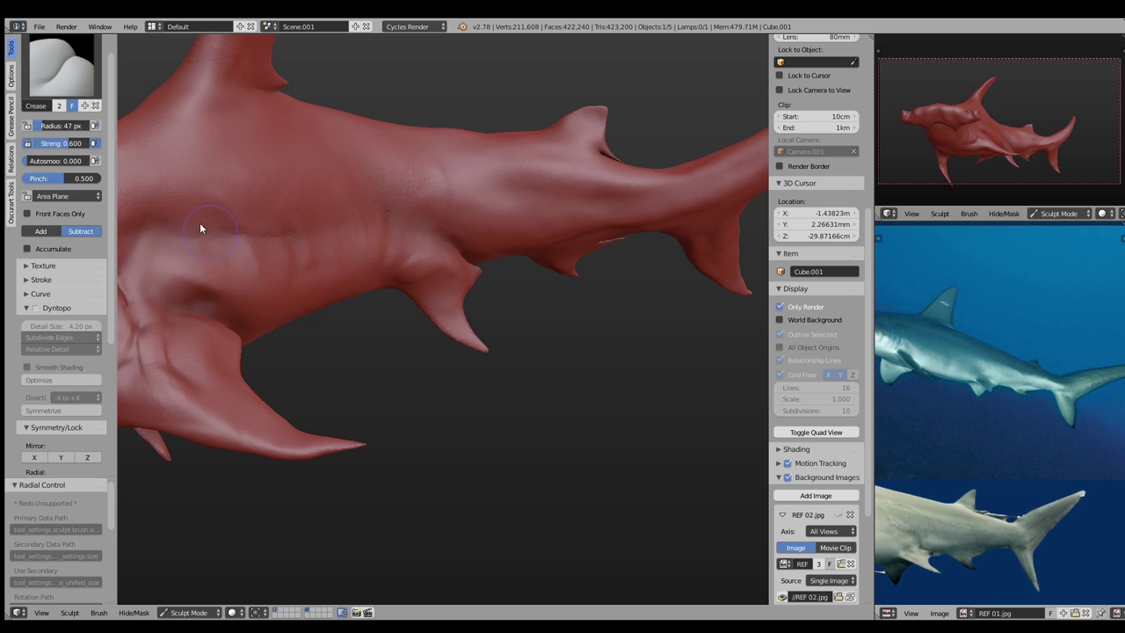
scroll(314, 241, "down", 3)
scroll(327, 271, "up", 3)
key("space")
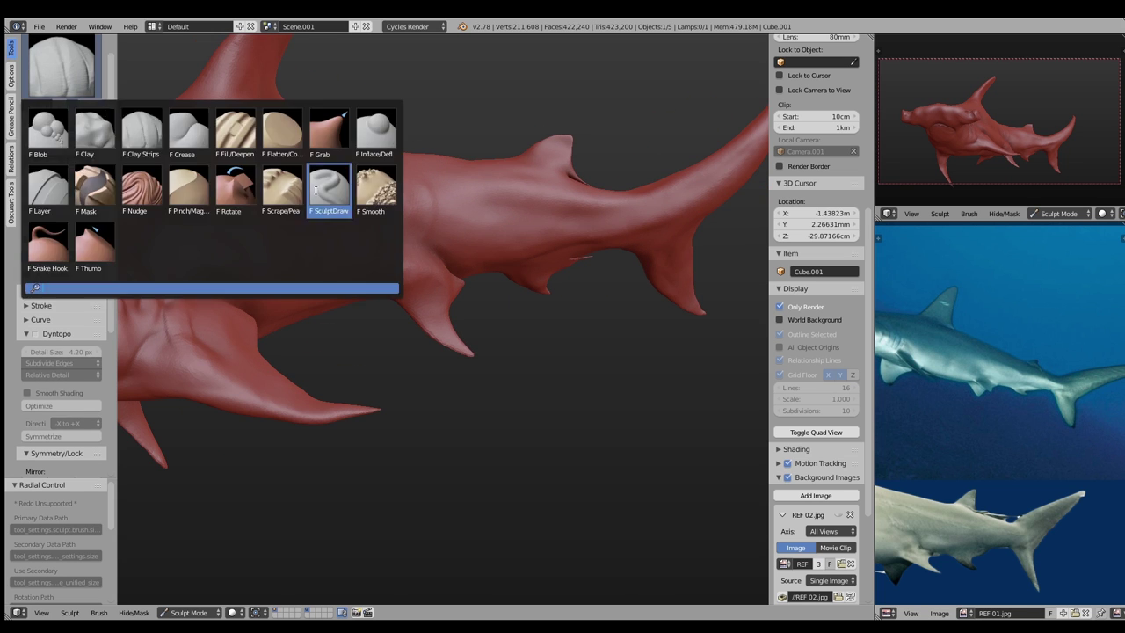
left_click(316, 190)
scroll(341, 205, "down", 3)
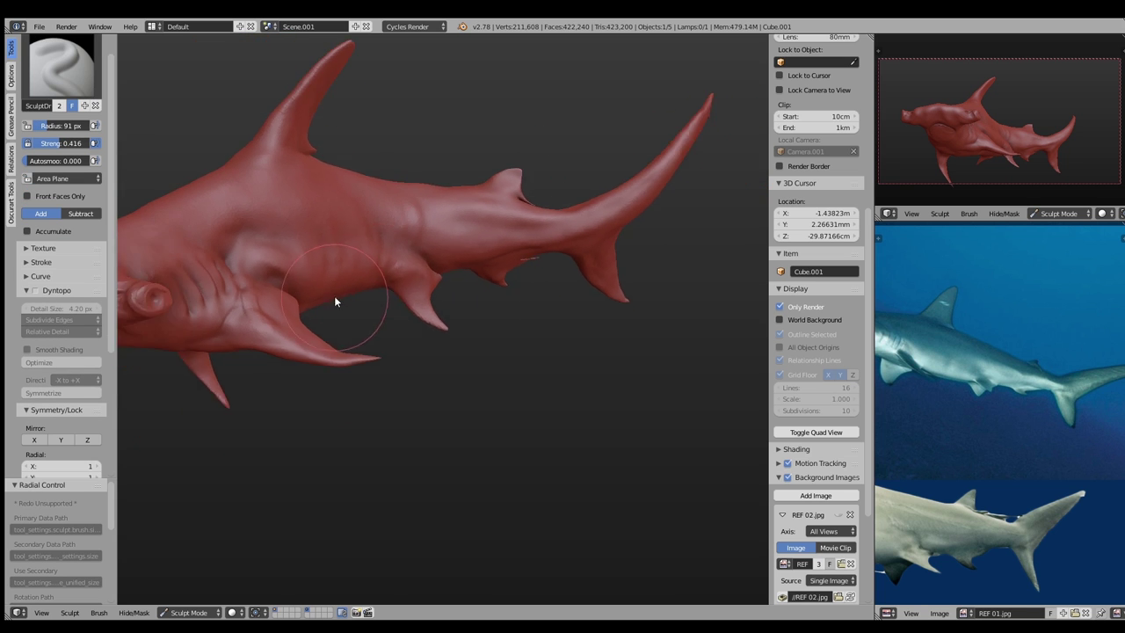
scroll(232, 238, "up", 3)
Size the Snake Hook brush, orbit to the head, select Crease, and turn on Dyntopo
key("k")
key("f")
left_click(166, 283)
mouse_move(166, 283)
middle_mouse_down()
mouse_move(300, 278)
mouse_move(292, 248)
middle_mouse_up()
scroll(292, 248, "up", 3)
key("shift+c")
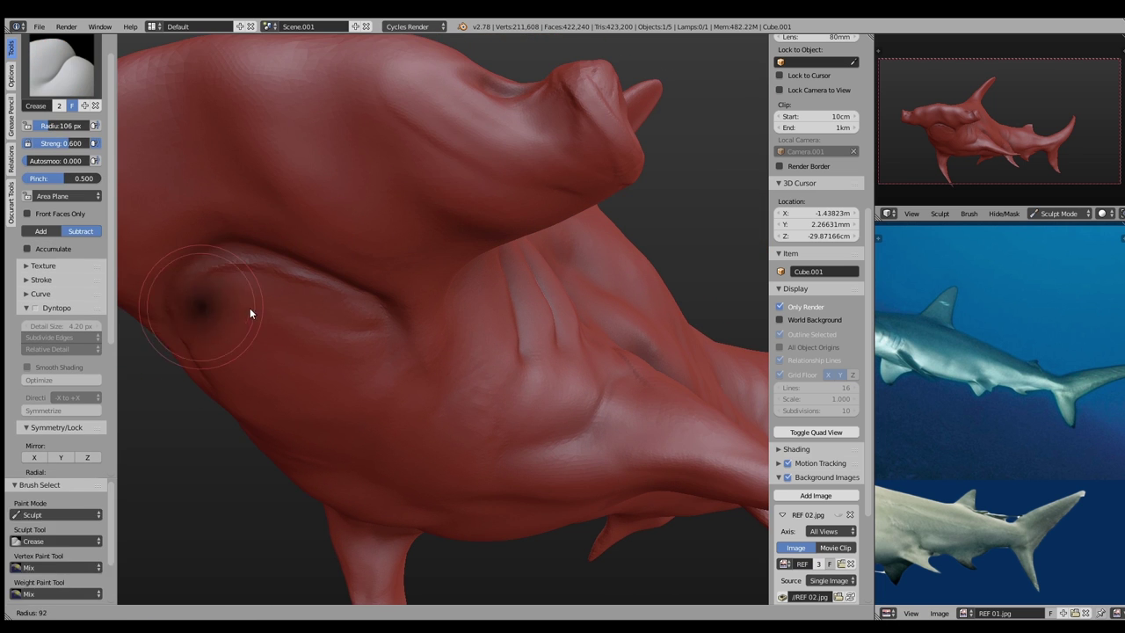
left_click(35, 307)
Confirm dynamic topology and size the Crease brush for working on the gill
key("Return")
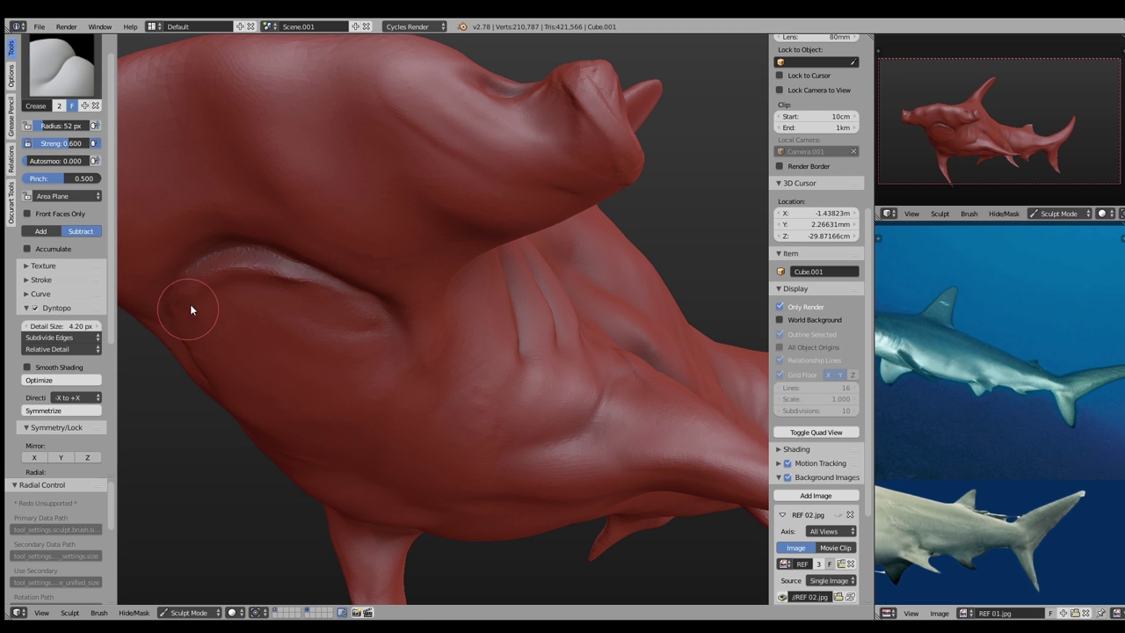
mouse_move(416, 388)
middle_mouse_down()
mouse_move(484, 321)
mouse_move(335, 158)
middle_mouse_up()
key("c")
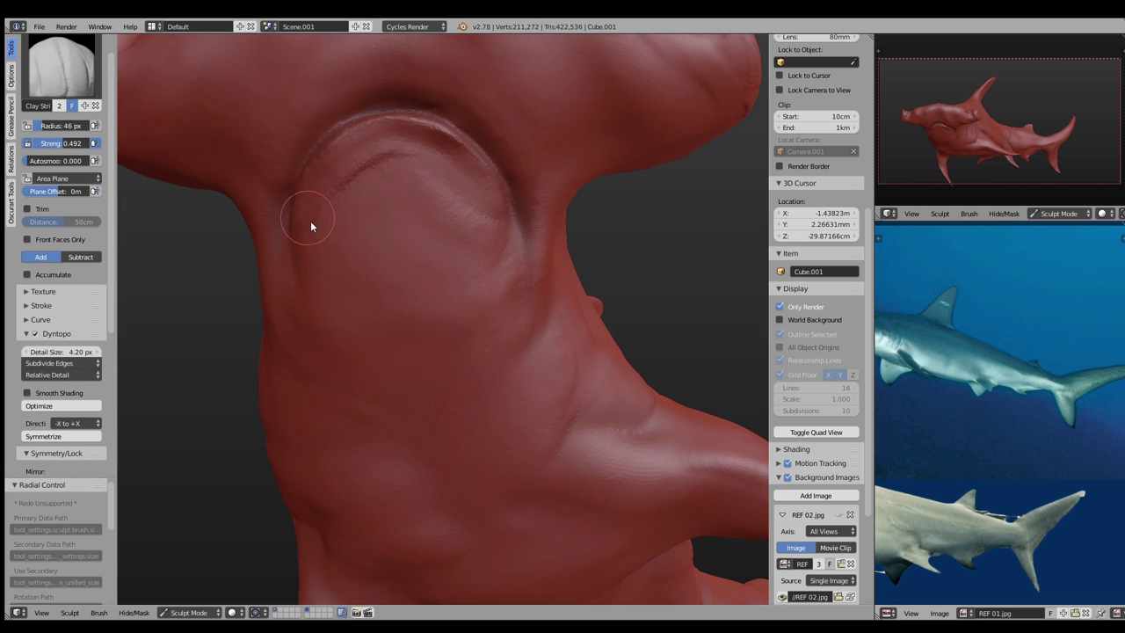
middle_click_drag(314, 204, 276, 245)
key("shift+c")
key("f")
left_click(284, 251)
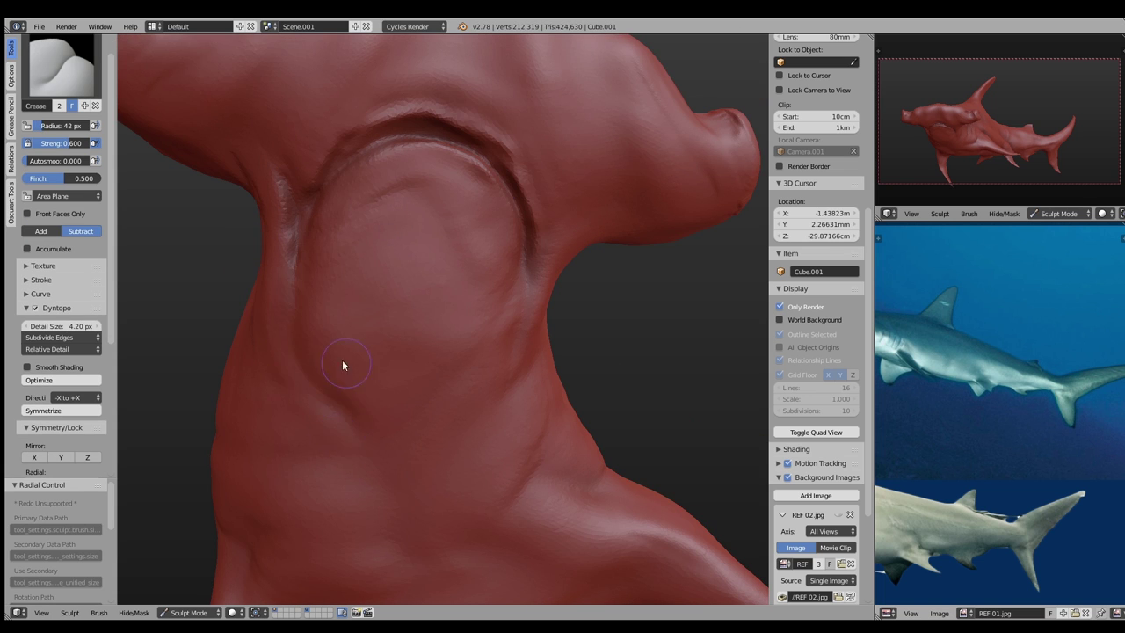
Alternate Clay Strips and Crease on the top and side of the head, resizing the brush
key("c")
middle_click_drag(422, 475, 411, 278)
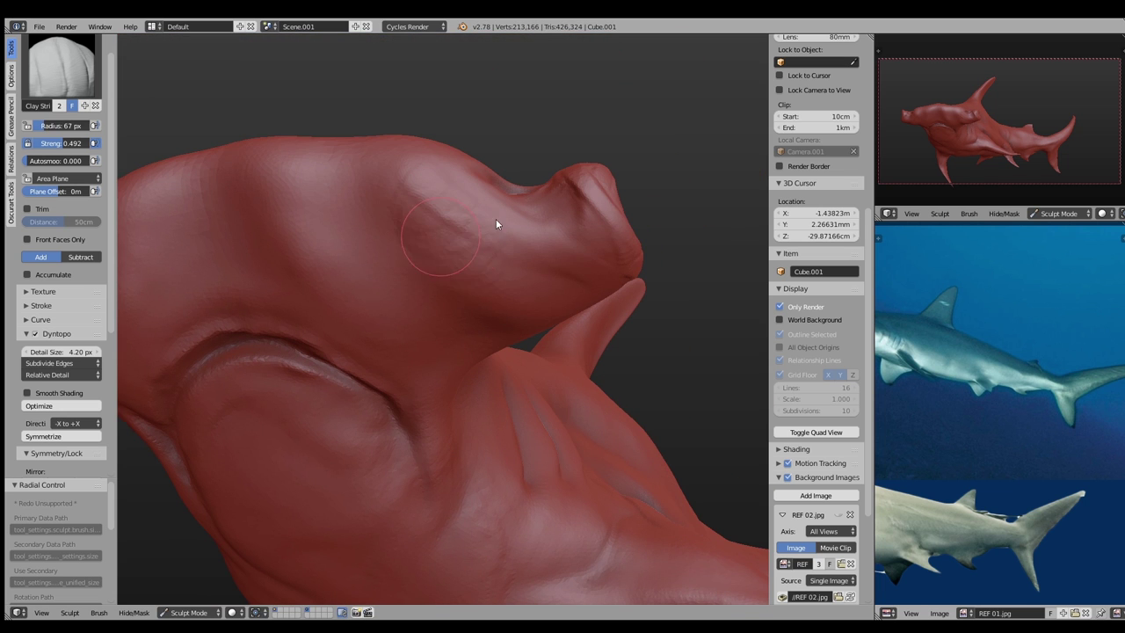
mouse_move(530, 302)
middle_mouse_down()
mouse_move(552, 369)
mouse_move(508, 329)
mouse_move(442, 299)
middle_mouse_up()
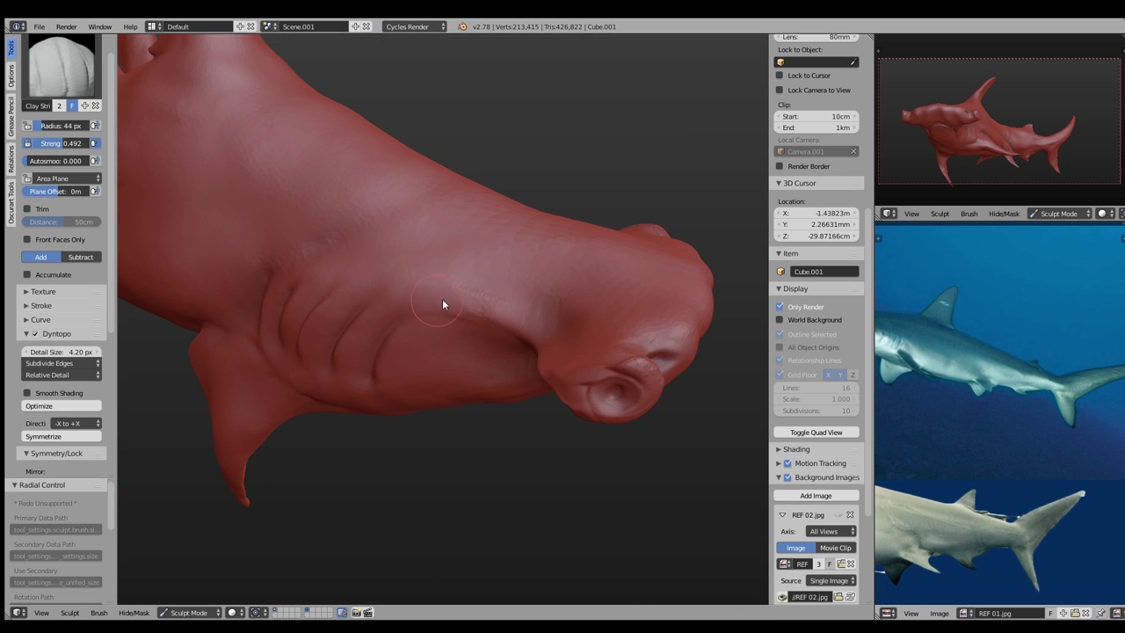
key("shift+c")
mouse_move(514, 306)
middle_mouse_down()
mouse_move(572, 314)
mouse_move(516, 290)
mouse_move(491, 308)
mouse_move(590, 361)
mouse_move(340, 276)
middle_mouse_up()
key("c")
scroll(564, 318, "up", 3)
key("f")
left_click(350, 304)
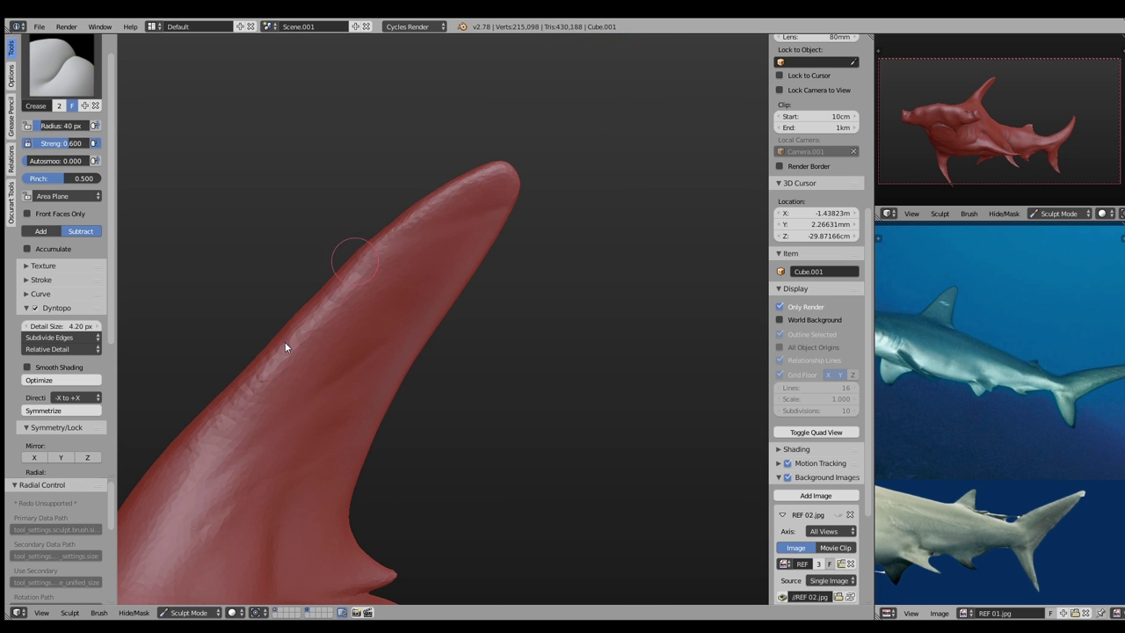
Carve a crease line along the base of the dorsal fin
left_click_drag(282, 373, 561, 416)
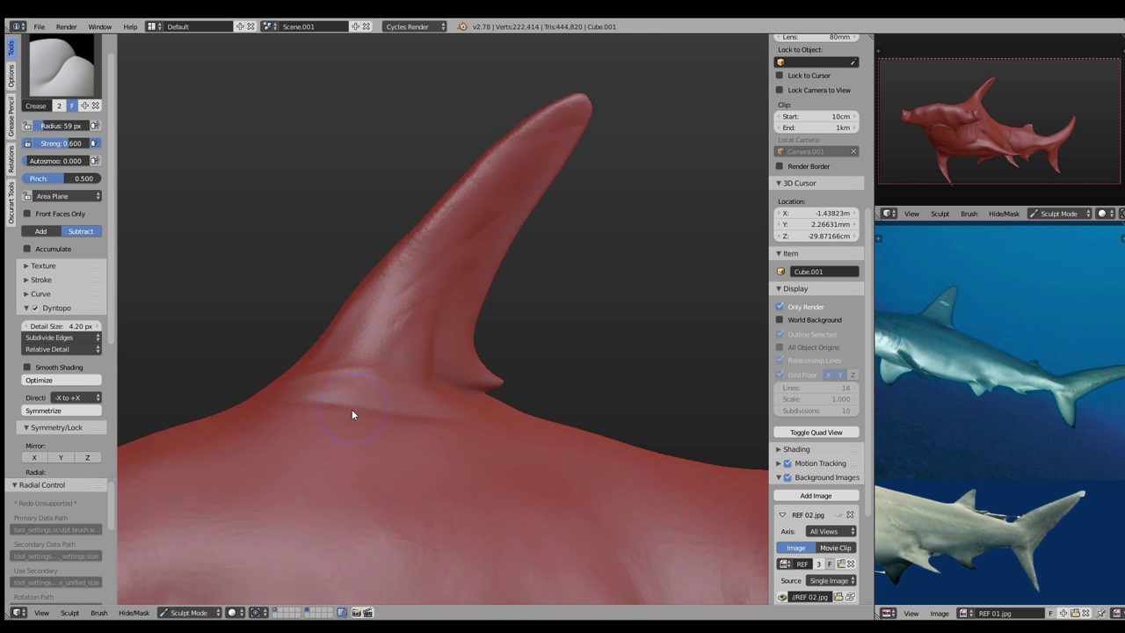
middle_click_drag(334, 288, 394, 274)
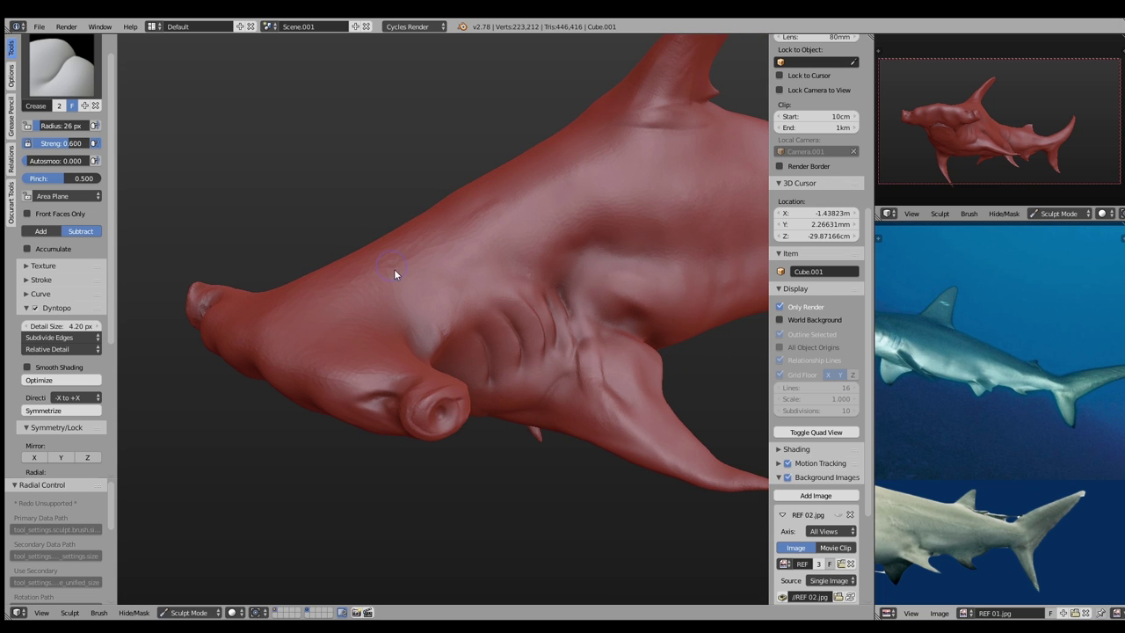
scroll(365, 332, "down", 3)
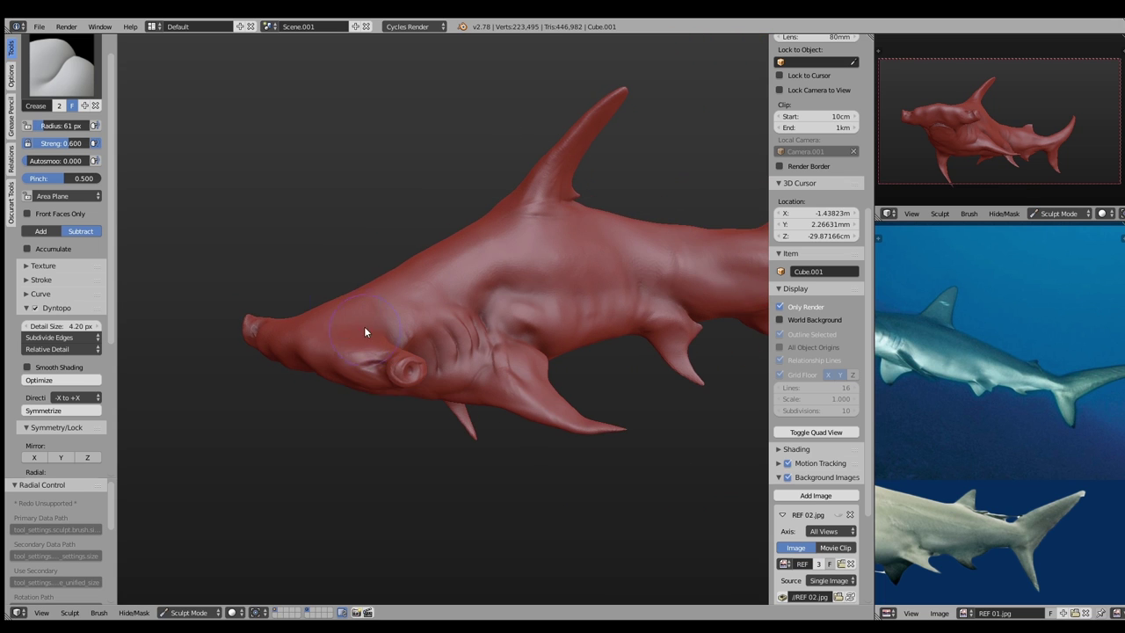
mouse_move(202, 584)
middle_mouse_down()
mouse_move(671, 346)
mouse_move(603, 389)
mouse_move(631, 414)
middle_mouse_up()
Paint a mask around the pectoral fin and invert it so only the fin is free
key("k")
key("f")
left_click(601, 383)
key("m")
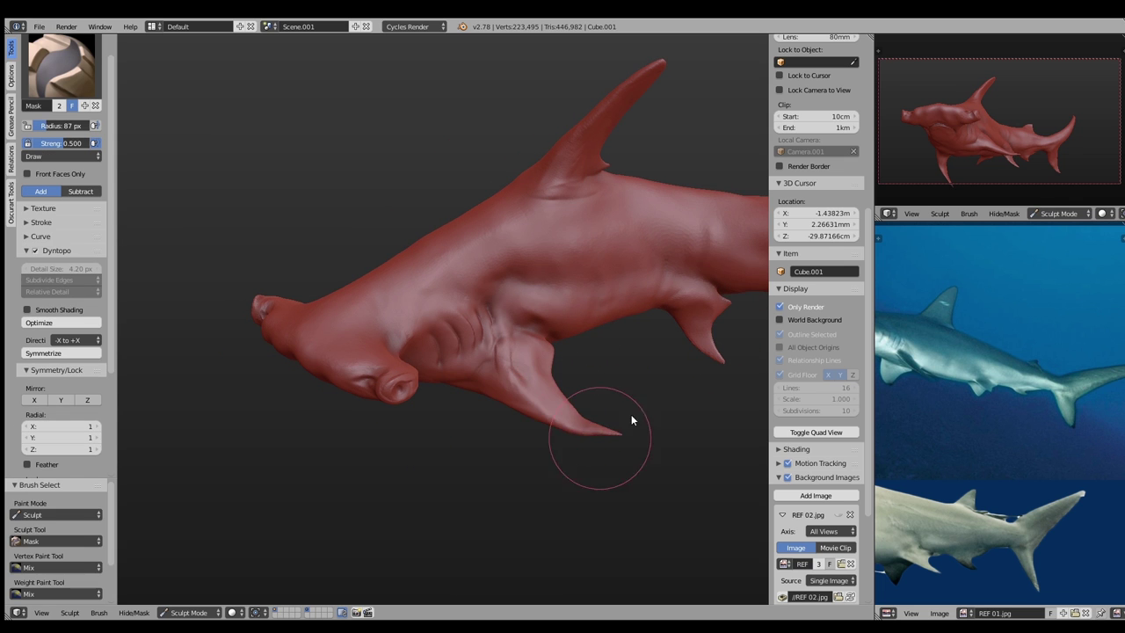
middle_click_drag(527, 356, 518, 395)
left_click_drag(518, 395, 566, 316)
mouse_move(566, 316)
middle_mouse_down()
mouse_move(379, 510)
mouse_move(410, 315)
mouse_move(472, 434)
mouse_move(505, 387)
mouse_move(451, 409)
mouse_move(563, 361)
mouse_move(553, 318)
mouse_move(483, 344)
middle_mouse_up()
key("ctrl+i")
With Dyntopo off and a smaller Snake Hook brush, pull the pectoral fin into a long hook
key("k")
key("ctrl+d")
key("f")
left_click(405, 308)
left_click_drag(475, 376, 515, 367)
middle_click_drag(515, 366, 363, 404, "ctrl")
mouse_move(363, 409)
left_mouse_down()
mouse_move(327, 414)
mouse_move(334, 427)
left_mouse_up()
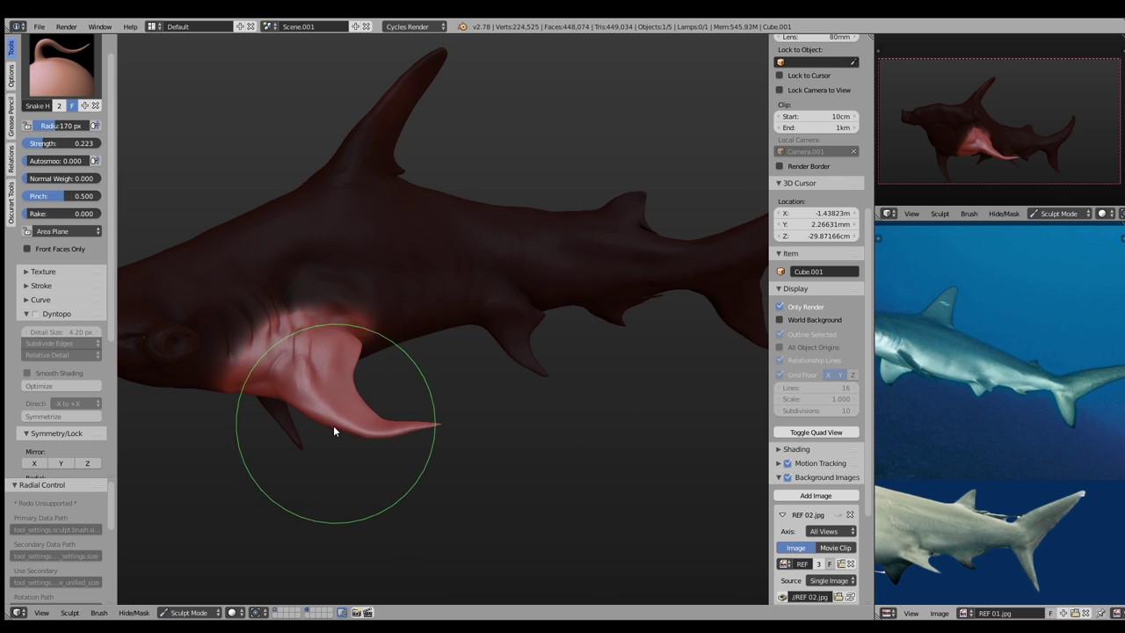
middle_click_drag(334, 427, 378, 480)
left_click_drag(373, 439, 502, 326)
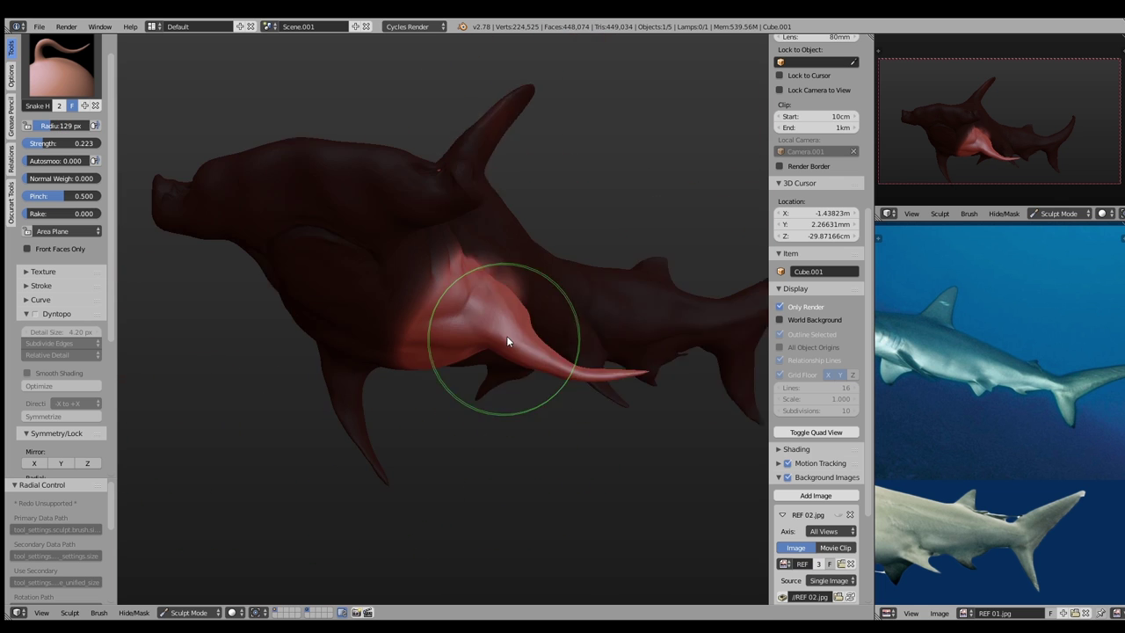
middle_click_drag(502, 326, 648, 376)
Hide the rest of the shark so only the pectoral fin remains visible
key("shift+h")
left_click_drag(405, 233, 655, 387)
left_click(188, 613)
Enter Edit Mode on the fin and select its tip from a side view
key("Return")
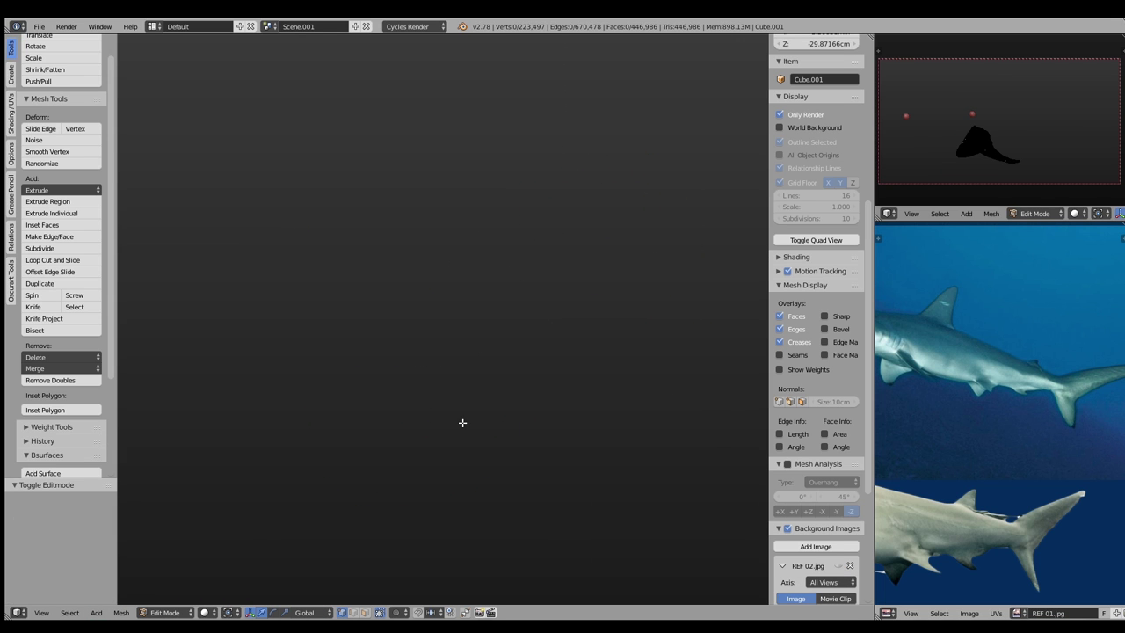
key("a")
key("KP_Decimal")
middle_click_drag(261, 326, 615, 334)
scroll(361, 249, "up", 3)
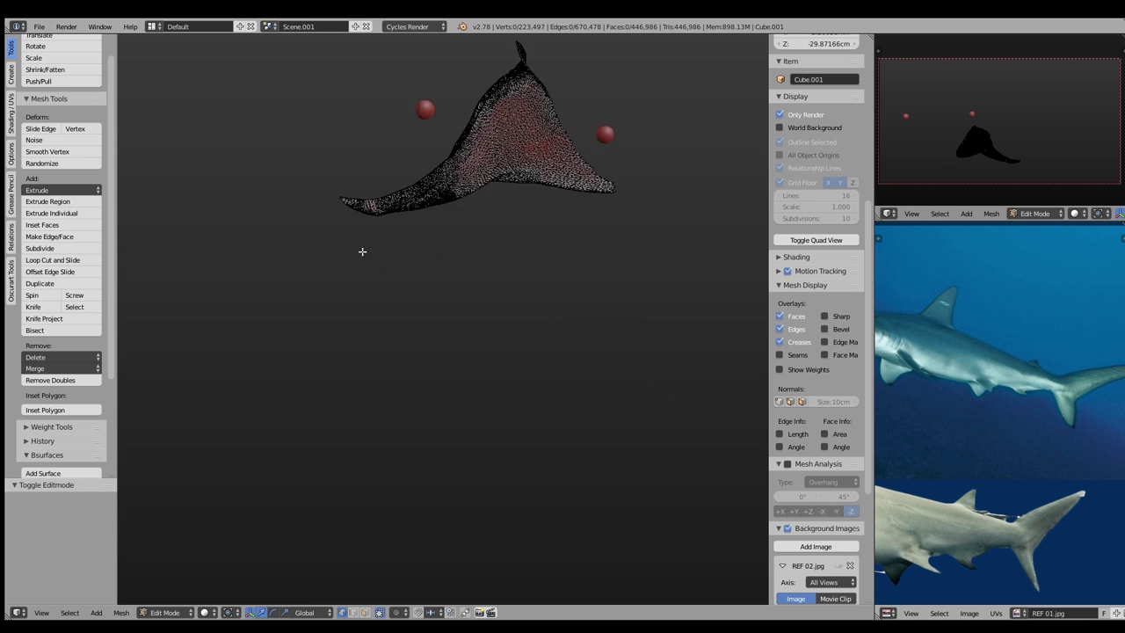
key("a")
key("l")
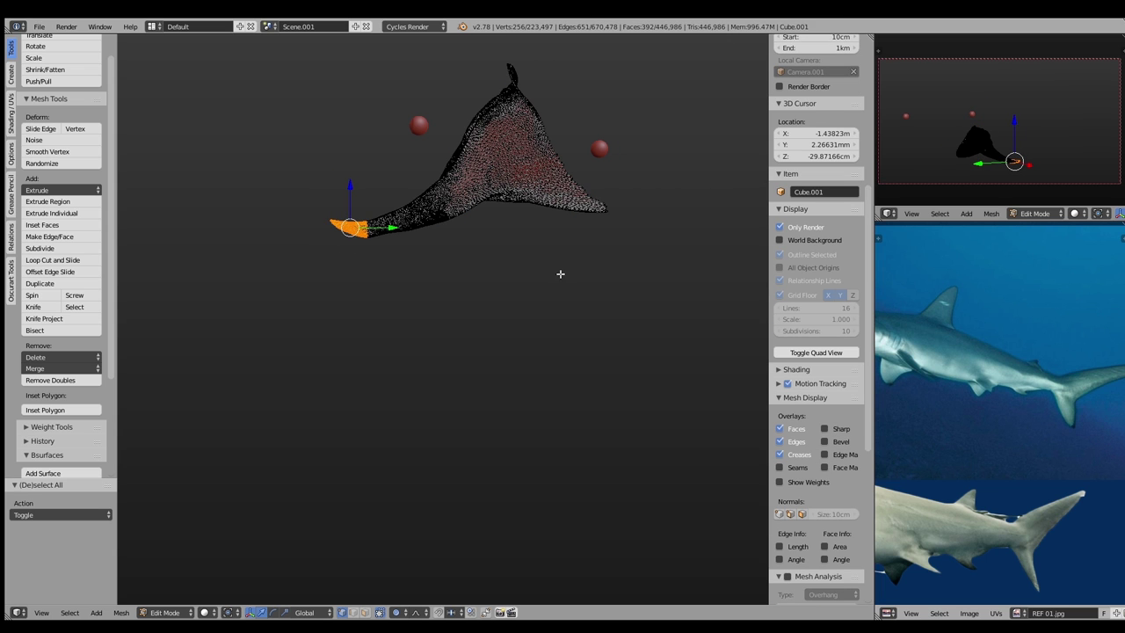
left_click(391, 227)
Bend the fin tip with a soft-falloff rotation
key("r")
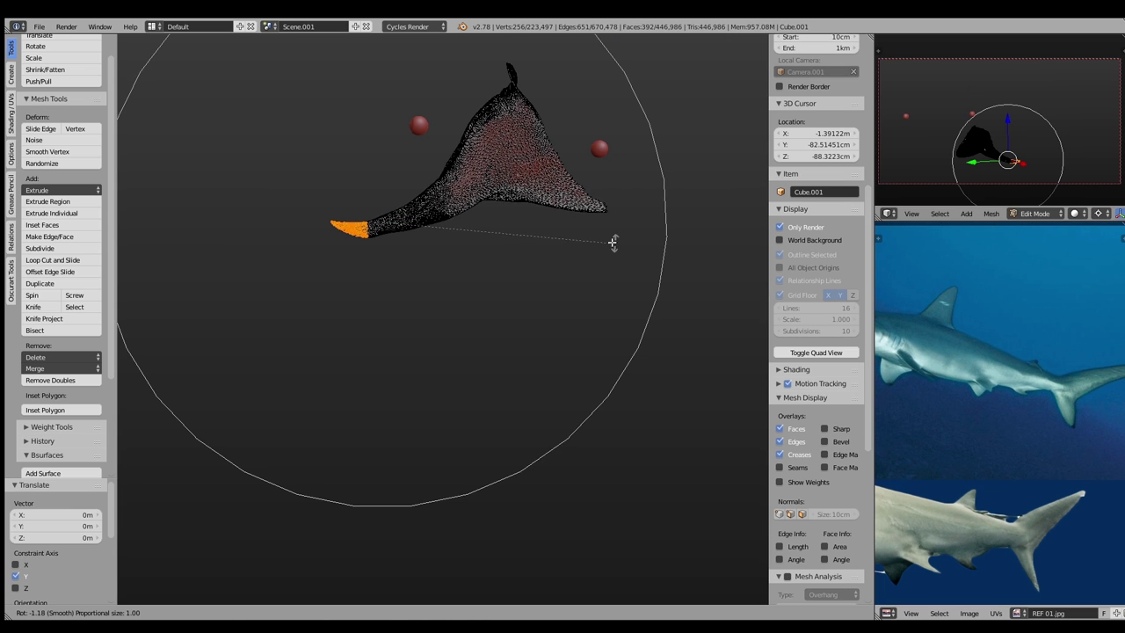
scroll(598, 229, "down", 3)
scroll(578, 209, "up", 4)
scroll(579, 209, "up", 3)
scroll(578, 209, "up", 3)
scroll(579, 209, "up", 4)
scroll(579, 209, "up", 1)
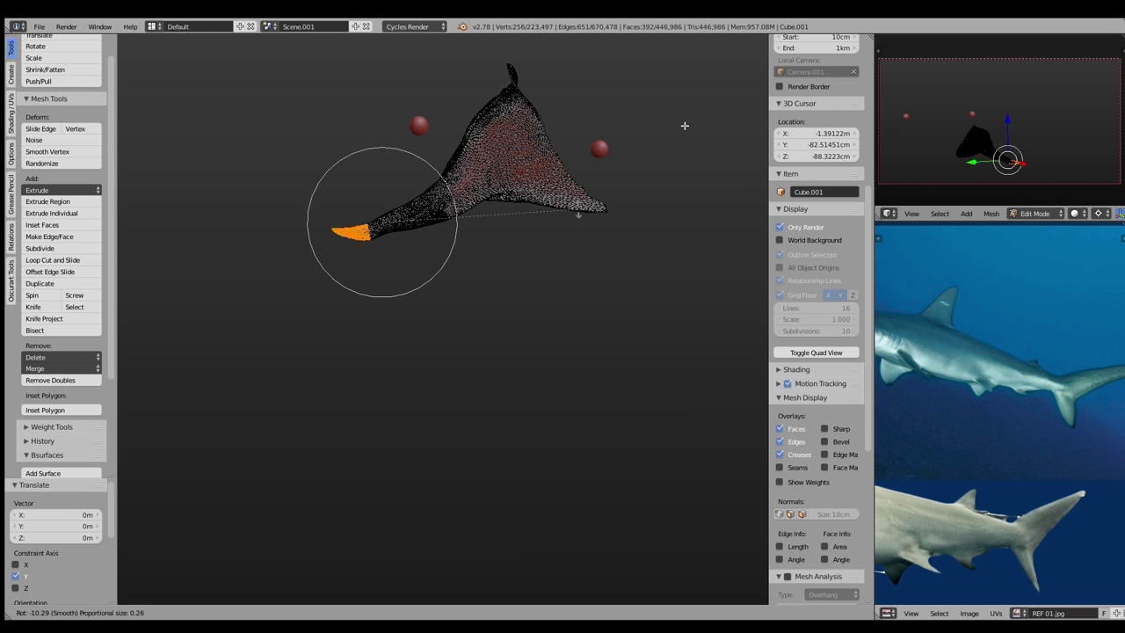
left_click(396, 215)
scroll(374, 224, "up", 1)
scroll(374, 225, "up", 3)
Rotate the fin tip again and move it lower
key("r")
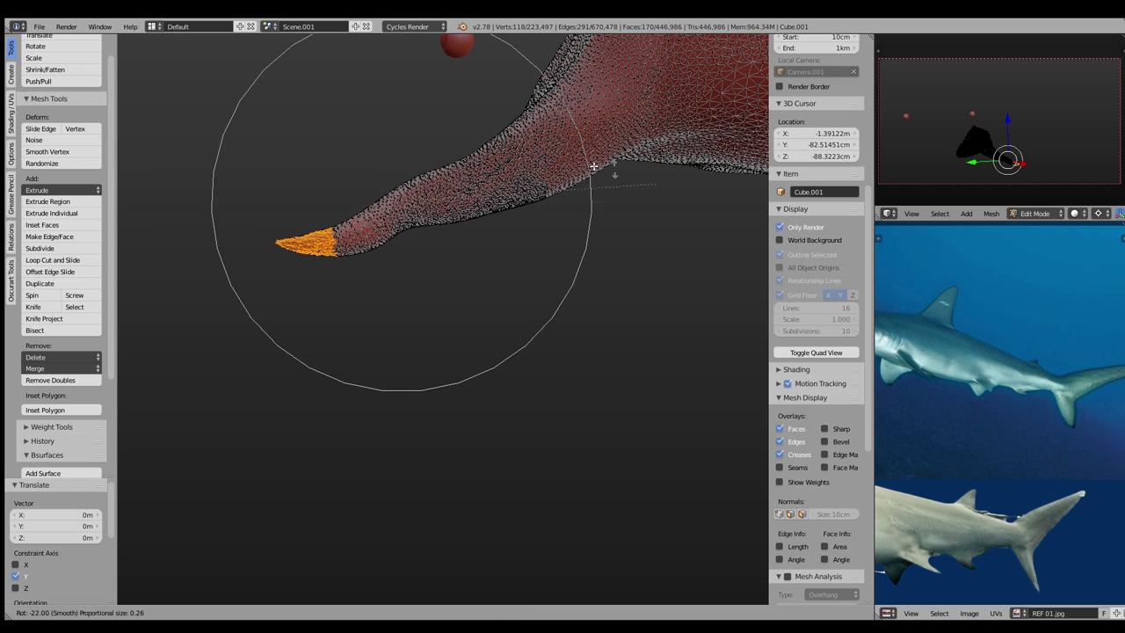
left_click(518, 231)
key("g")
left_click(519, 243)
key("g")
left_click(402, 285)
Circle-select the tip, rotate it with proportional editing, and nudge it into place
key("c")
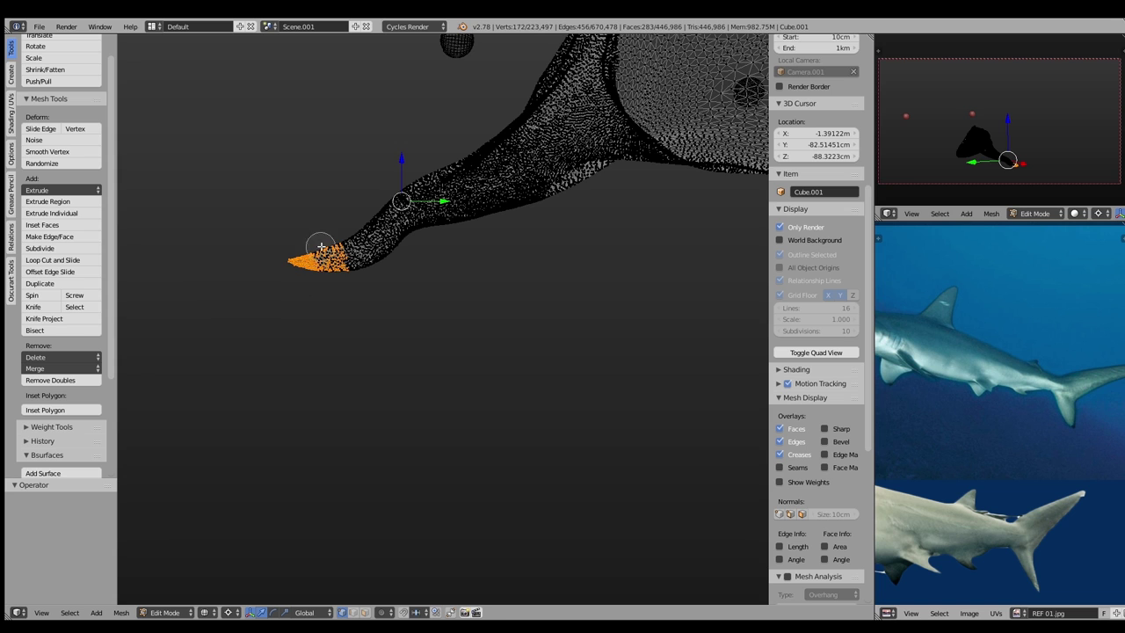
key("r")
key("o")
scroll(595, 241, "up", 5)
scroll(595, 241, "up", 3)
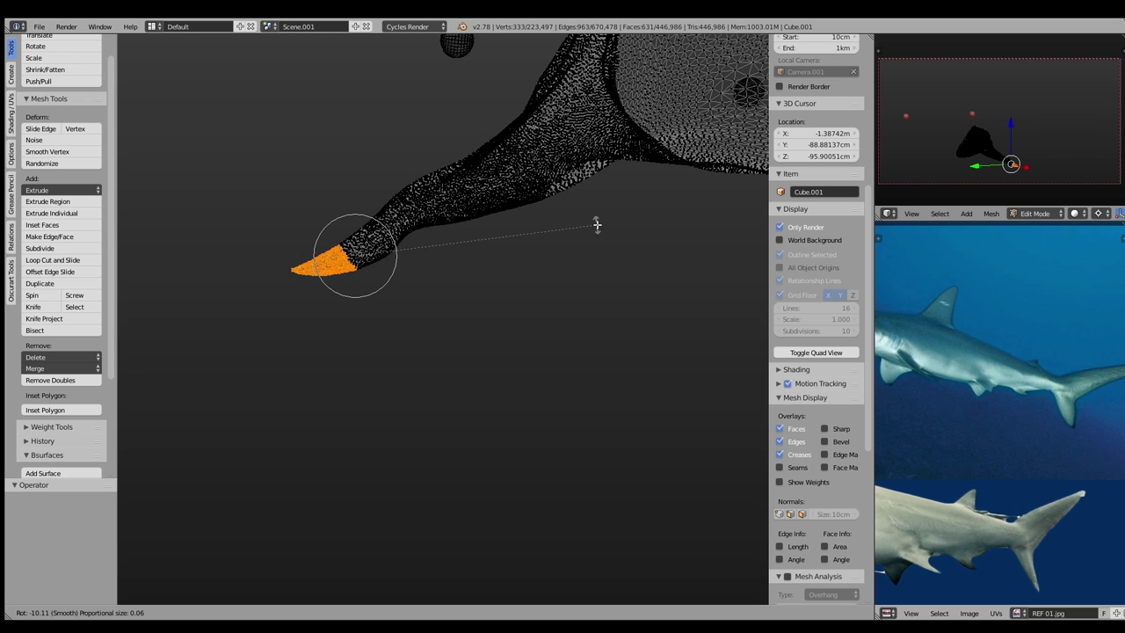
left_click(571, 123)
key("g")
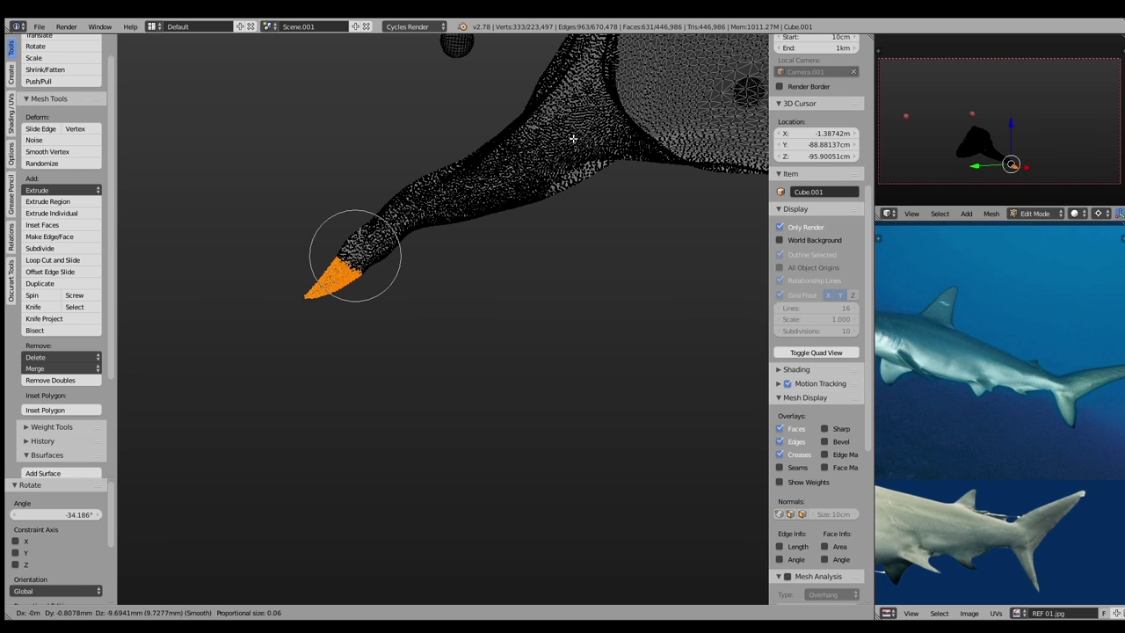
left_click(572, 138)
Grow the selection up the fin and lower the tip further
key("ctrl+KP_Add")
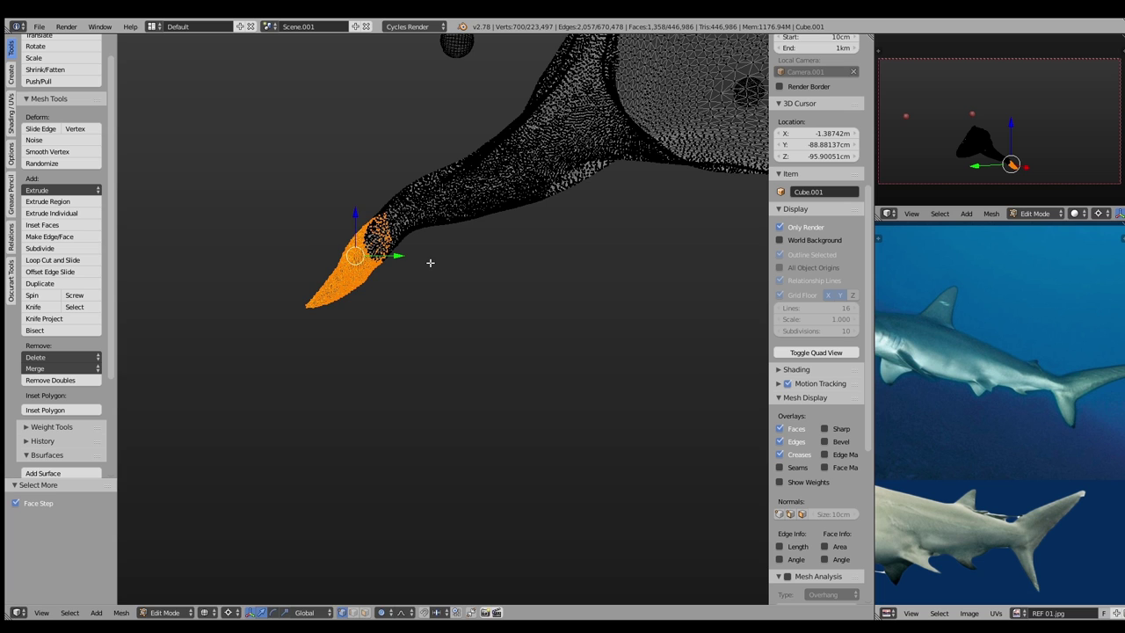
key("g")
left_click(448, 269)
key("g")
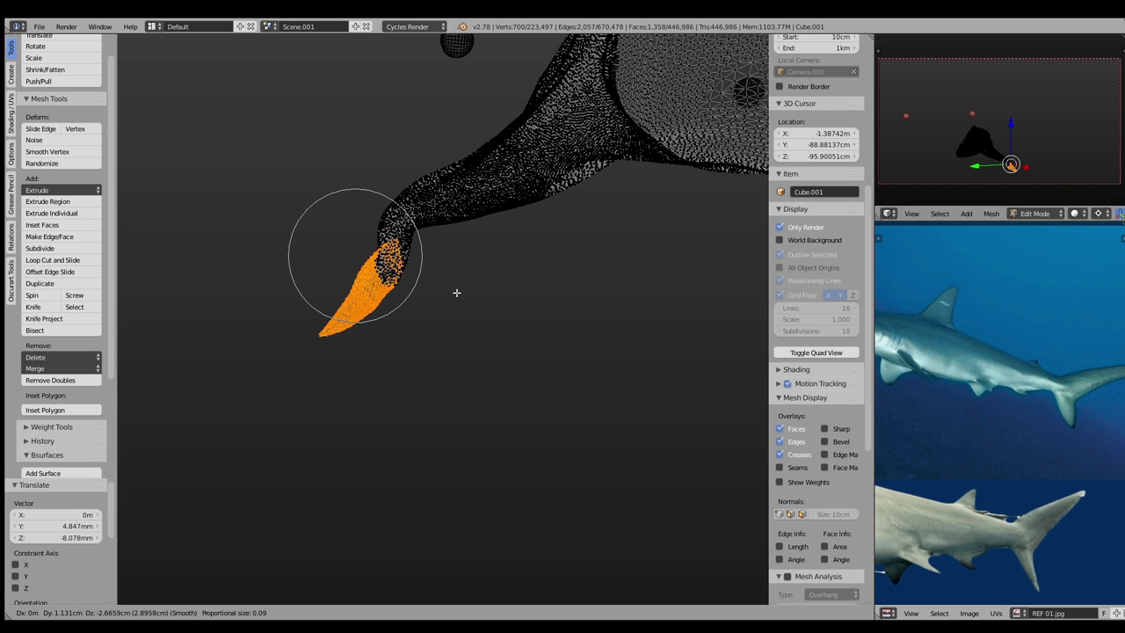
left_click(436, 281)
Deselect everything and switch the viewport to Solid shading
key("a")
key("z")
left_click(410, 384)
mouse_move(407, 390)
middle_mouse_down()
mouse_move(572, 322)
mouse_move(471, 357)
middle_mouse_up()
key("z")
left_click(459, 443)
Return to Sculpt Mode and enlarge the brush
key("Tab")
left_click(476, 330)
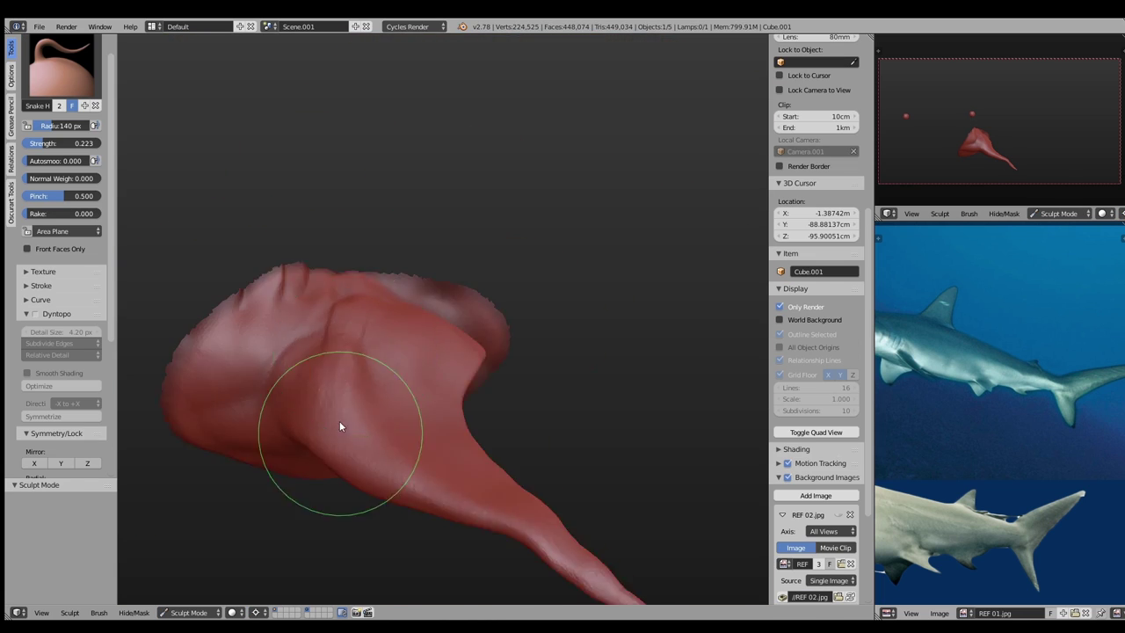
mouse_move(340, 426)
middle_mouse_down()
mouse_move(556, 447)
mouse_move(486, 451)
middle_mouse_up()
key("f")
left_click(591, 499)
mouse_move(562, 424)
middle_mouse_down()
mouse_move(521, 316)
mouse_move(493, 413)
mouse_move(532, 364)
mouse_move(647, 413)
middle_mouse_up()
Reveal the hidden rest of the shark and pull a fin tip down and right with a larger brush
key("f")
left_click(493, 433)
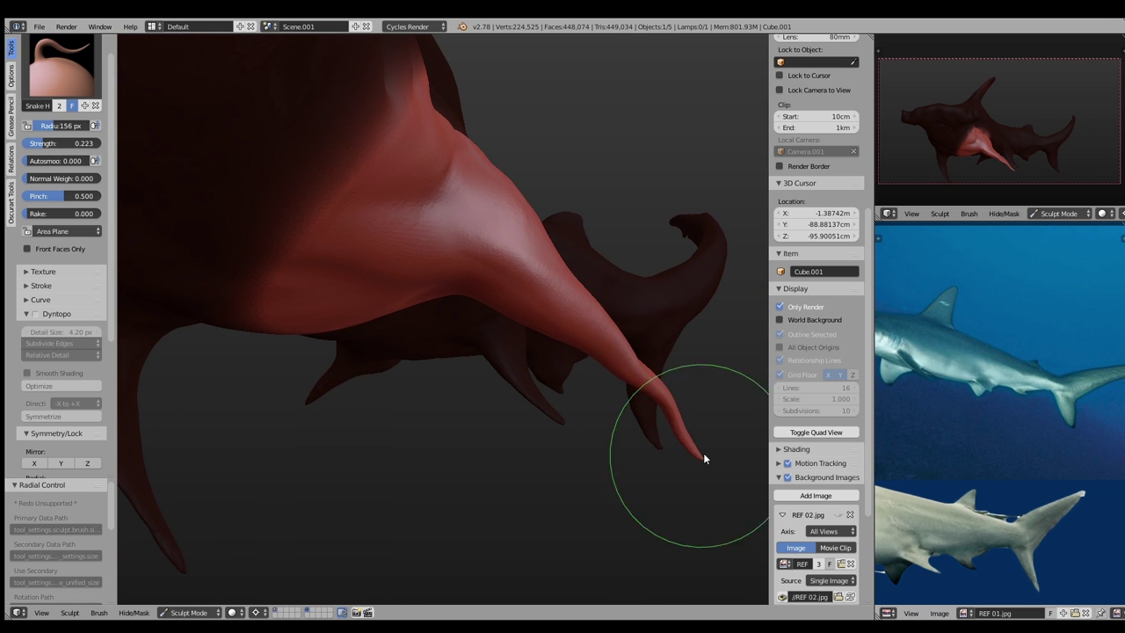
key("f")
left_click(656, 399)
left_click_drag(658, 386, 674, 408)
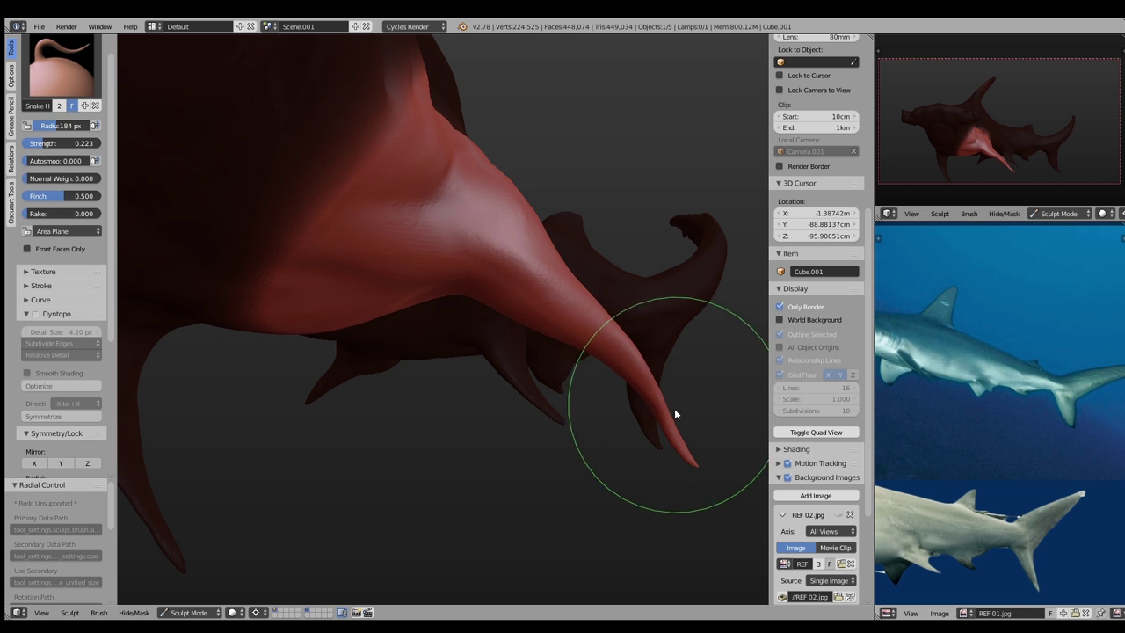
With a smaller Snake Hook brush, curve the lower-left fin leftward into a broader hook
key("f")
left_click(591, 308)
key("f")
left_click(575, 475)
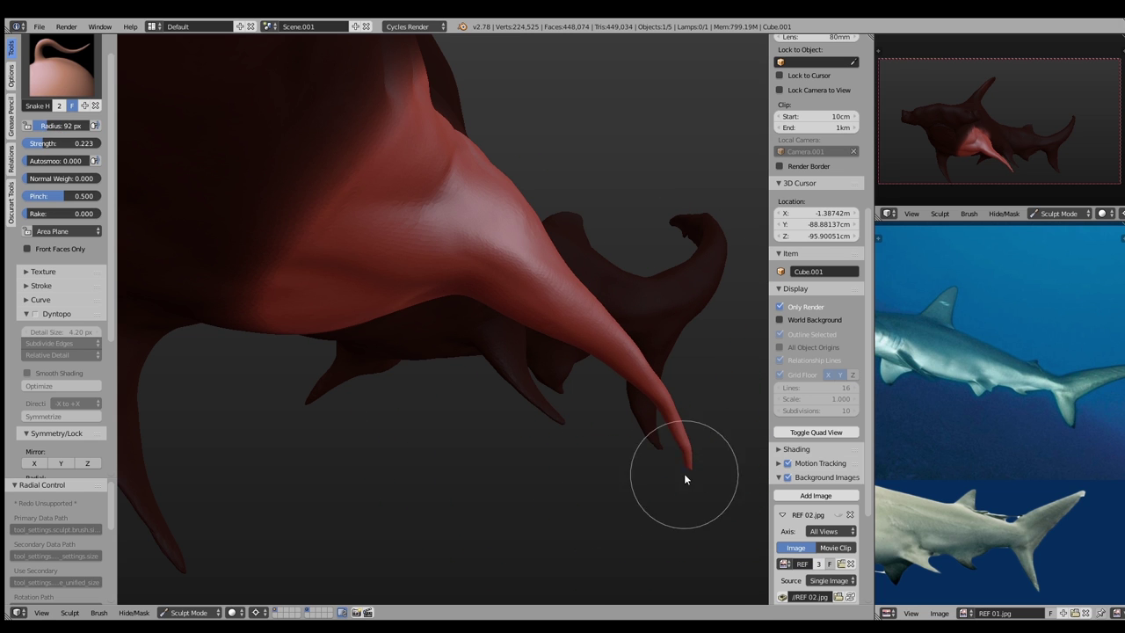
middle_click_drag(575, 315, 471, 294)
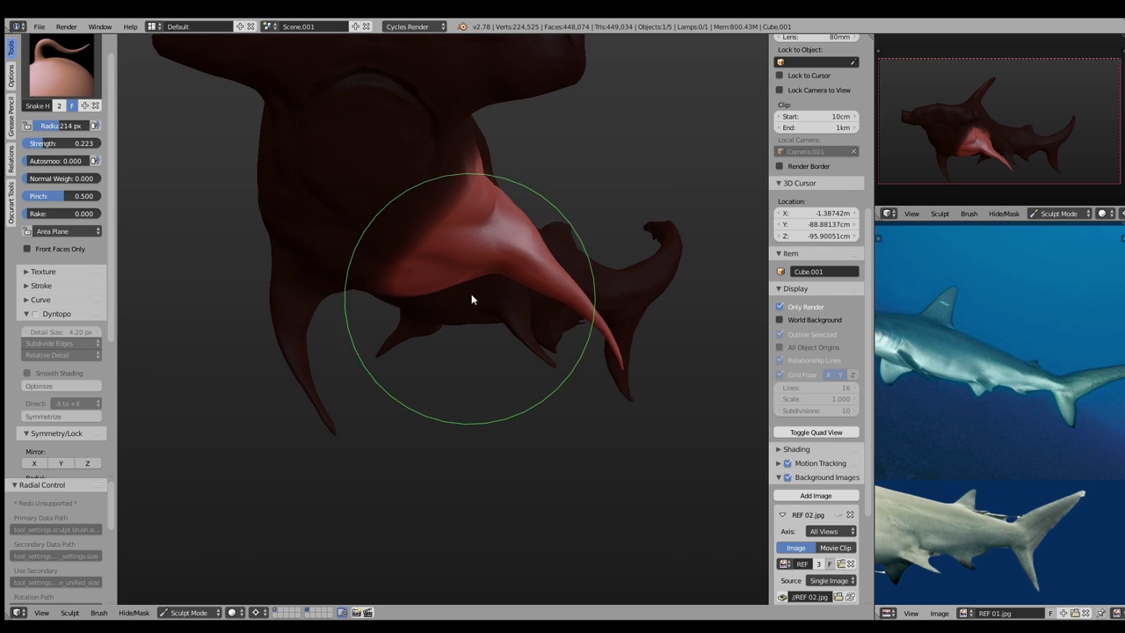
left_click_drag(329, 413, 249, 422)
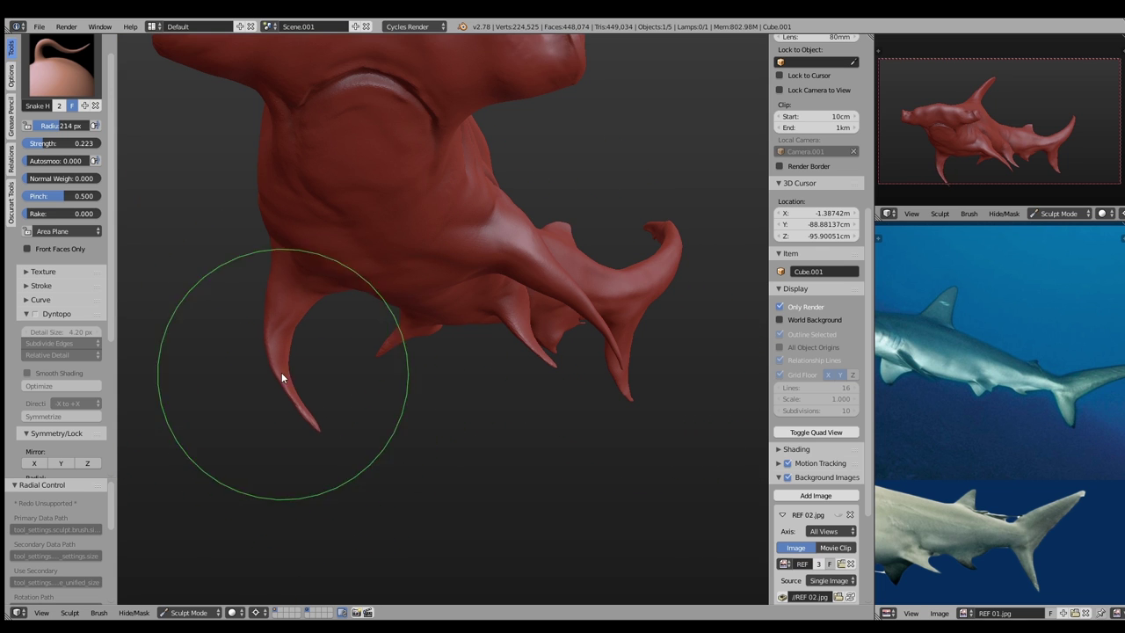
mouse_move(249, 422)
middle_mouse_down()
mouse_move(446, 381)
mouse_move(299, 412)
middle_mouse_up()
mouse_move(299, 412)
left_mouse_down()
mouse_move(314, 329)
mouse_move(310, 369)
mouse_move(278, 357)
left_mouse_up()
middle_click_drag(278, 357, 302, 328)
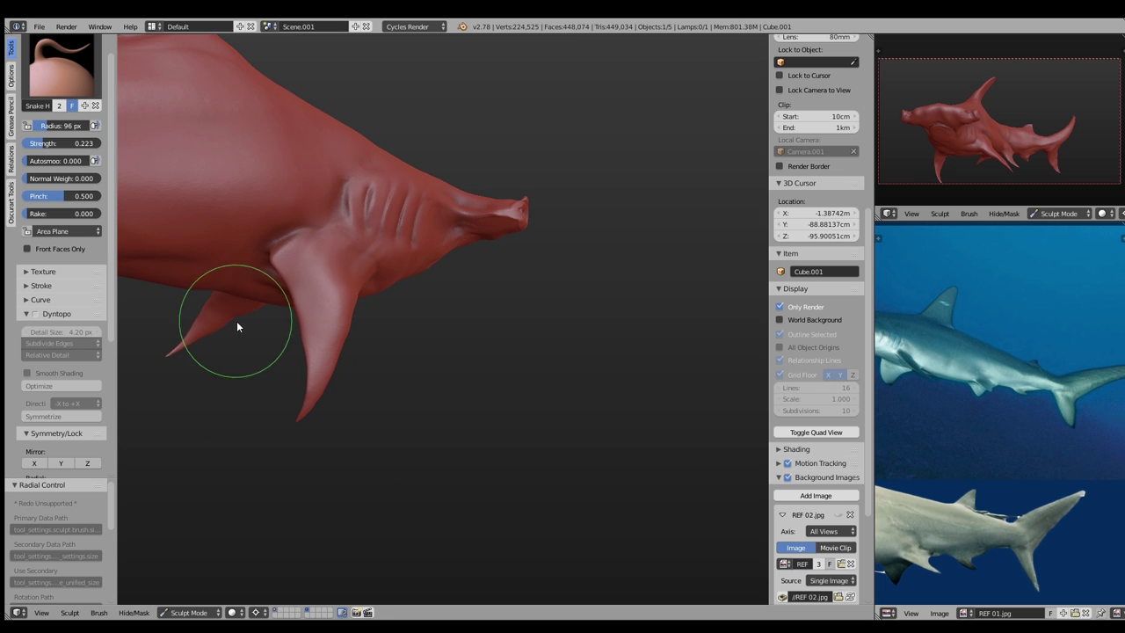
Try the Pinch brush, then return to Snake Hook at a smaller brush size
mouse_move(222, 333)
middle_mouse_down()
mouse_move(480, 328)
mouse_move(530, 269)
mouse_move(425, 293)
middle_mouse_up()
mouse_move(478, 324)
middle_mouse_down()
mouse_move(413, 360)
mouse_move(373, 313)
mouse_move(320, 313)
mouse_move(440, 308)
mouse_move(451, 271)
mouse_move(482, 299)
middle_mouse_up()
key("bracketleft")
key("bracketleft")
key("p")
key("k")
key("f")
left_click(448, 293)
key("f")
left_click(501, 231)
mouse_move(501, 231)
middle_mouse_down()
mouse_move(614, 179)
mouse_move(435, 141)
middle_mouse_up()
middle_click_drag(437, 143, 394, 118)
Switch through the Inflate and Smooth brushes at a small size, ending back on Snake Hook
key("i")
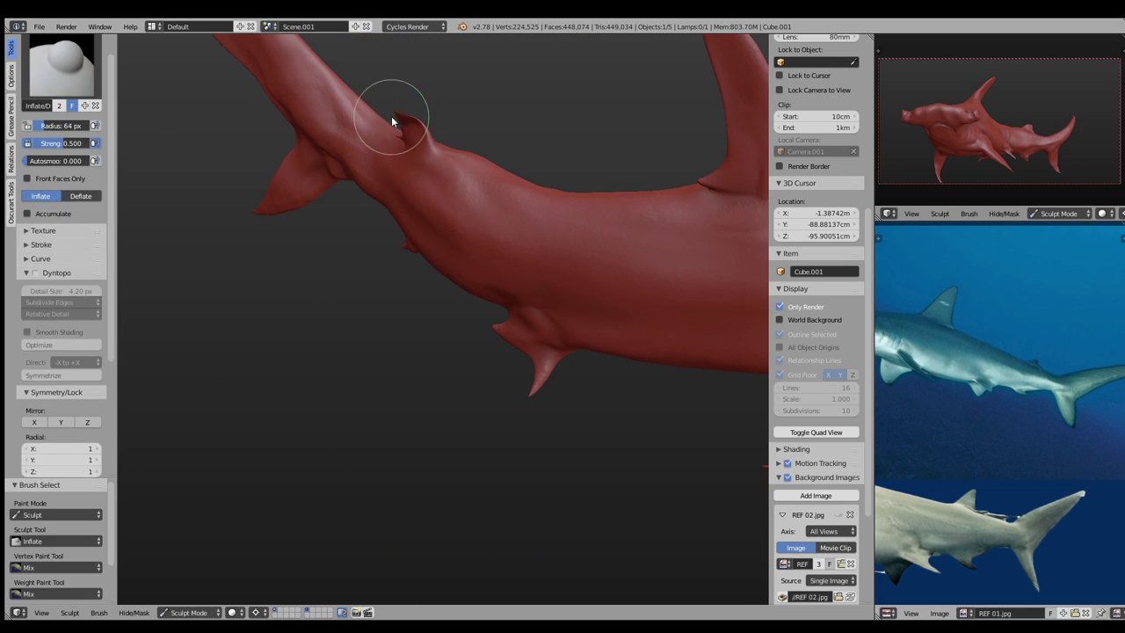
key("f")
left_click(400, 124)
scroll(610, 184, "down", 3)
middle_click_drag(610, 183, 457, 253)
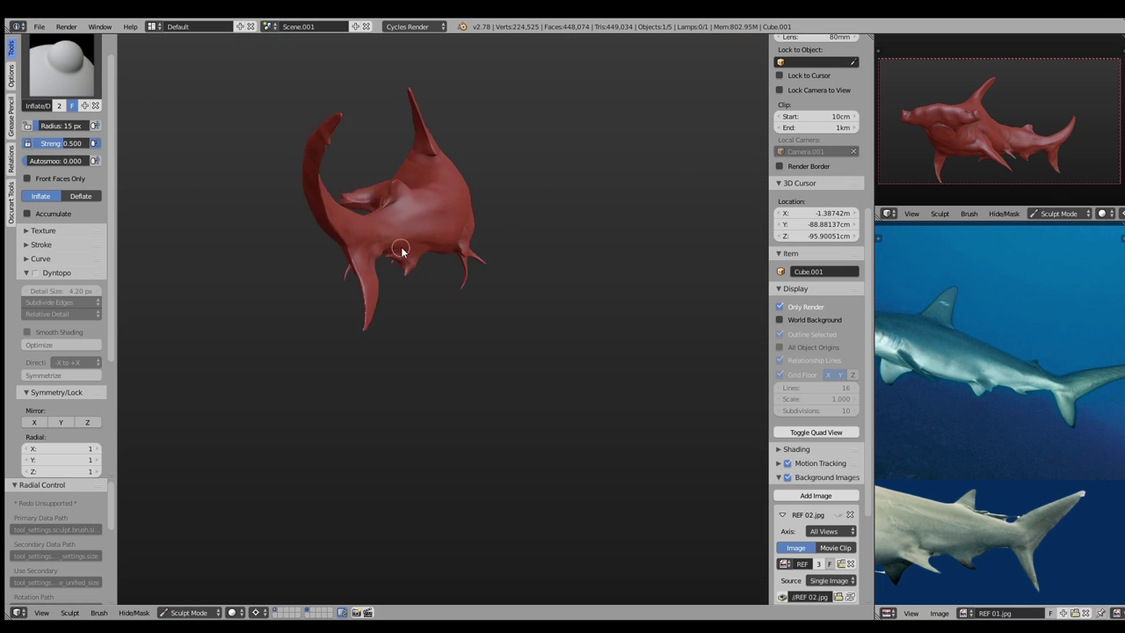
key("shift+s")
key("k")
mouse_move(389, 199)
middle_mouse_down()
mouse_move(441, 201)
mouse_move(463, 132)
mouse_move(472, 265)
mouse_move(475, 179)
middle_mouse_up()
Back in Object Mode, apply the shark's rotation and scale
key("ctrl+Tab")
key("ctrl+a")
left_click(280, 351)
key("shift+s")
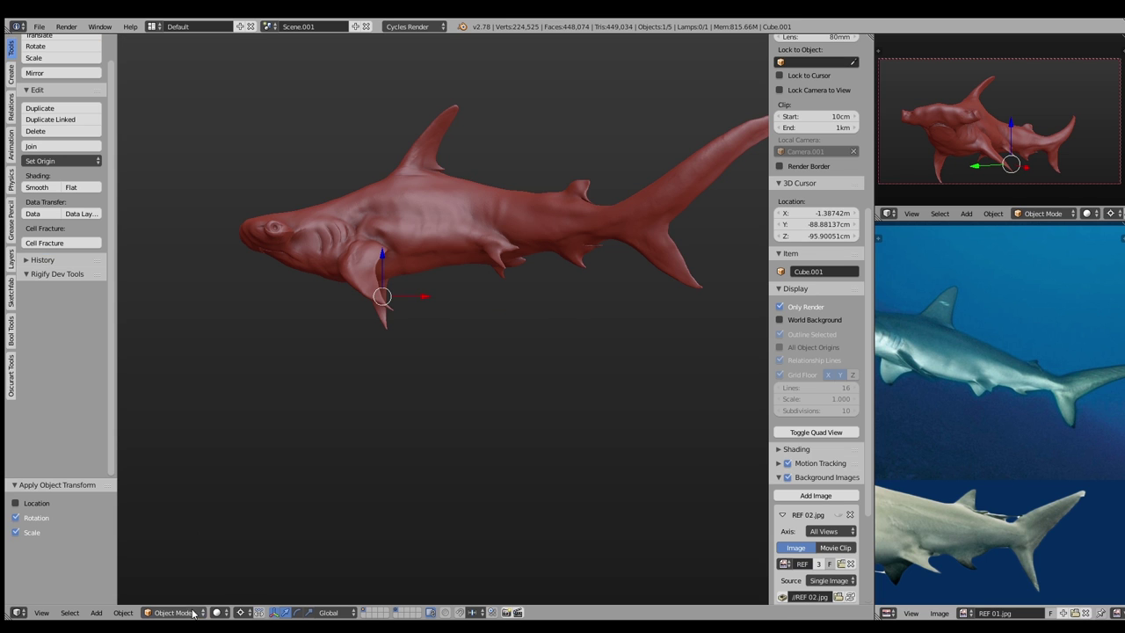
Return to sculpting with a larger brush and nudge the head shape slightly
key("ctrl+Tab")
key("f")
left_click(346, 195)
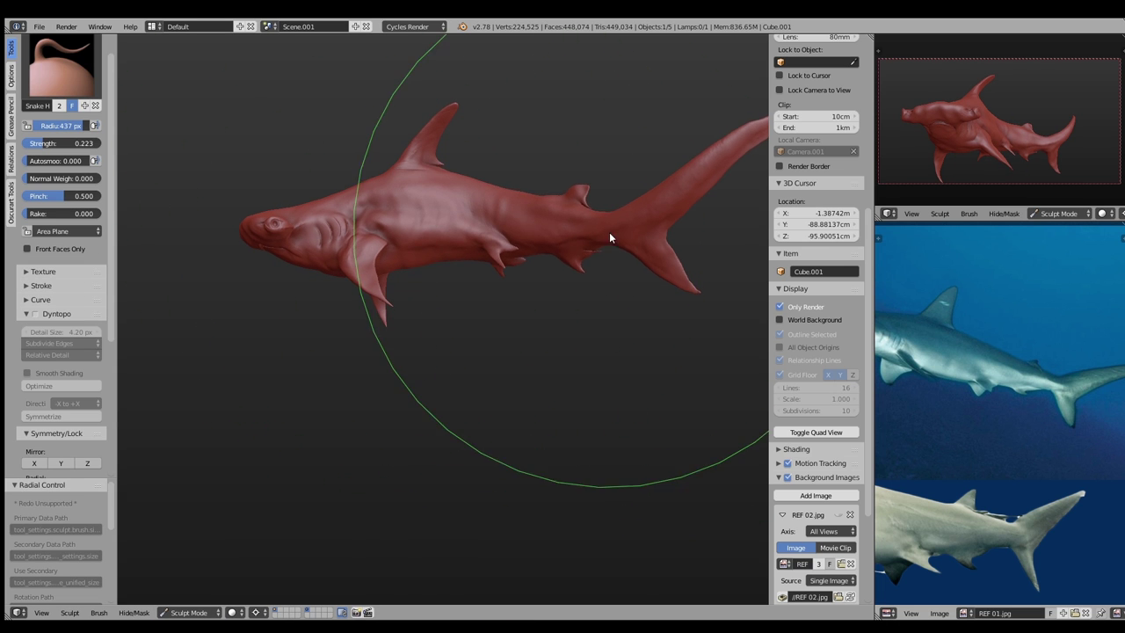
mouse_move(580, 230)
middle_mouse_down()
mouse_move(559, 282)
mouse_move(498, 231)
middle_mouse_up()
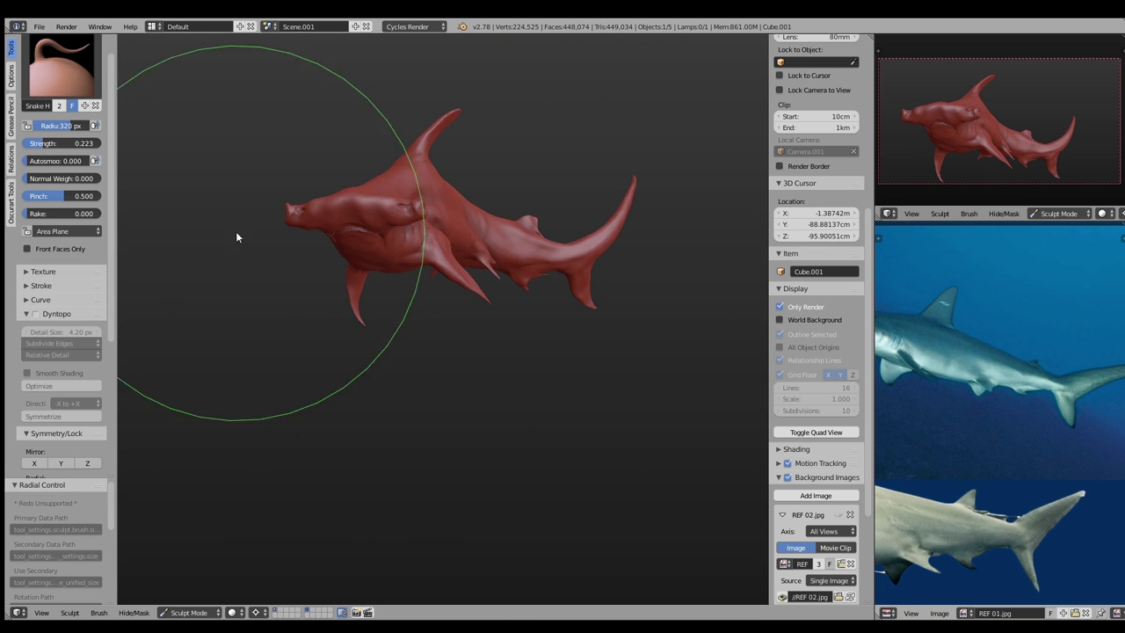
middle_click_drag(236, 237, 307, 206)
key("bracketleft")
Fine-tune the brush size, view the shark from above, and switch back to Object Mode
key("bracketleft")
key("bracketleft")
key("bracketleft")
mouse_move(658, 389)
middle_mouse_down()
mouse_move(353, 379)
mouse_move(384, 238)
middle_mouse_up()
key("f")
left_click(386, 235)
key("bracketright")
left_click_drag(432, 248, 422, 280)
key("bracketright")
key("bracketright")
key("bracketleft")
key("bracketleft")
key("bracketleft")
key("bracketright")
key("bracketright")
key("bracketright")
mouse_move(389, 187)
middle_mouse_down()
mouse_move(460, 196)
mouse_move(411, 167)
mouse_move(457, 162)
mouse_move(421, 186)
mouse_move(563, 185)
mouse_move(464, 161)
middle_mouse_up()
key("bracketright")
key("bracketleft")
key("bracketleft")
key("bracketleft")
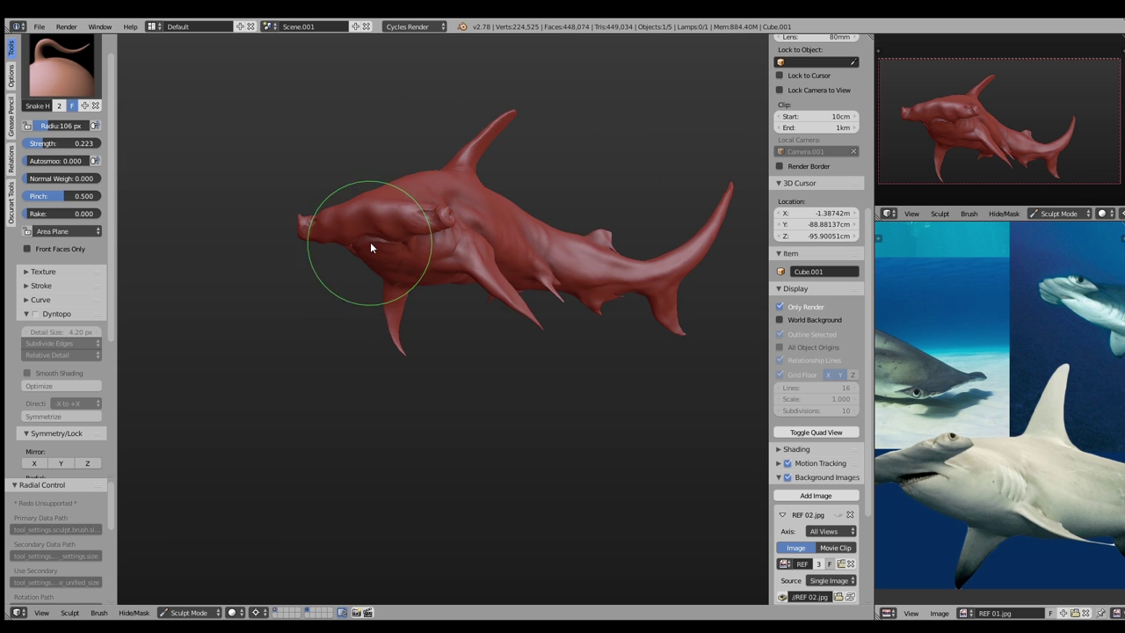
scroll(370, 229, "up", 3)
scroll(368, 192, "up", 2)
left_click(189, 613)
left_click(189, 598)
Cancel the sphere move, select the shark body, and apply Shade Smooth
right_click(500, 174)
key("g")
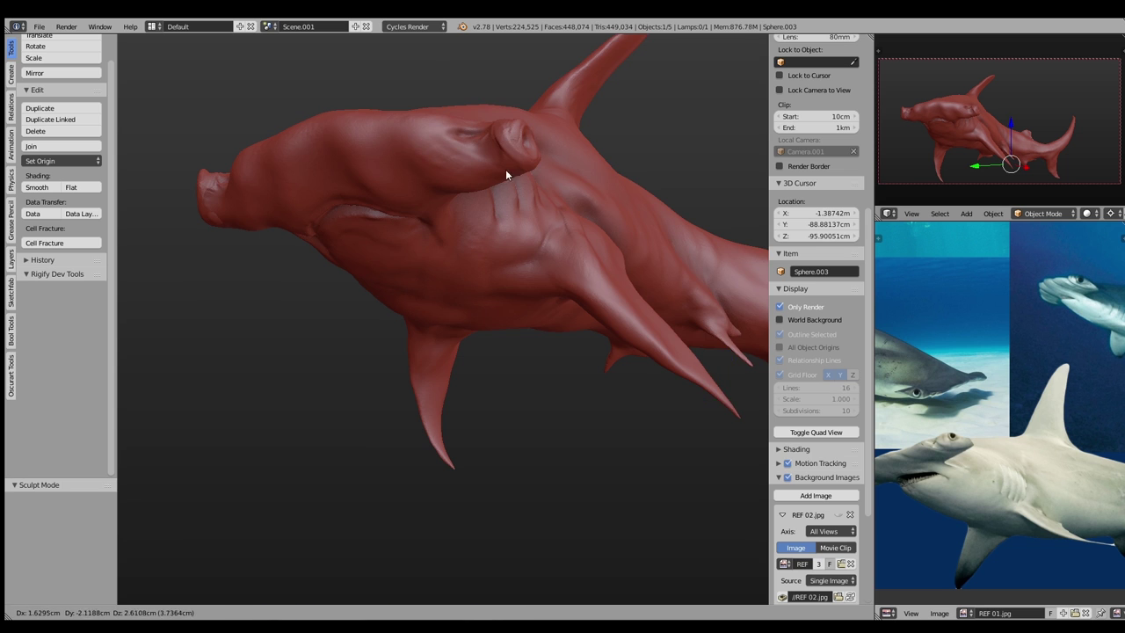
right_click(505, 171)
key("KP_1")
left_click(98, 187)
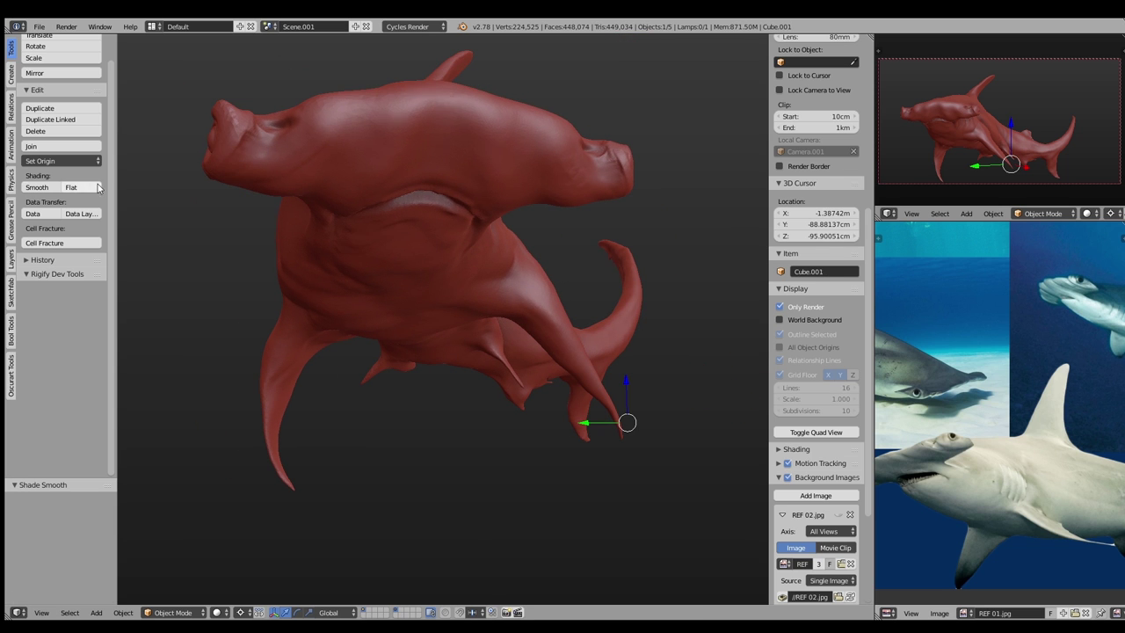
middle_click_drag(351, 229, 479, 260)
middle_click_drag(204, 364, 422, 182)
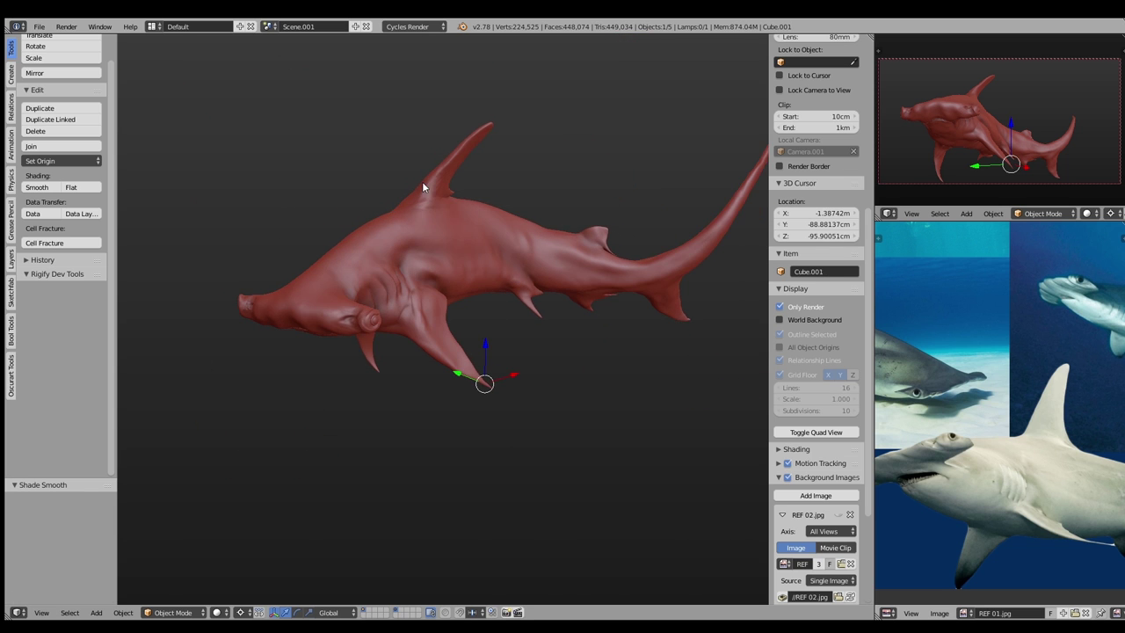
Move Camera.001 by 5.219, -5.055, -9.89 cm to reframe the shark, then preview the rendered view
right_click(1017, 58)
key("g")
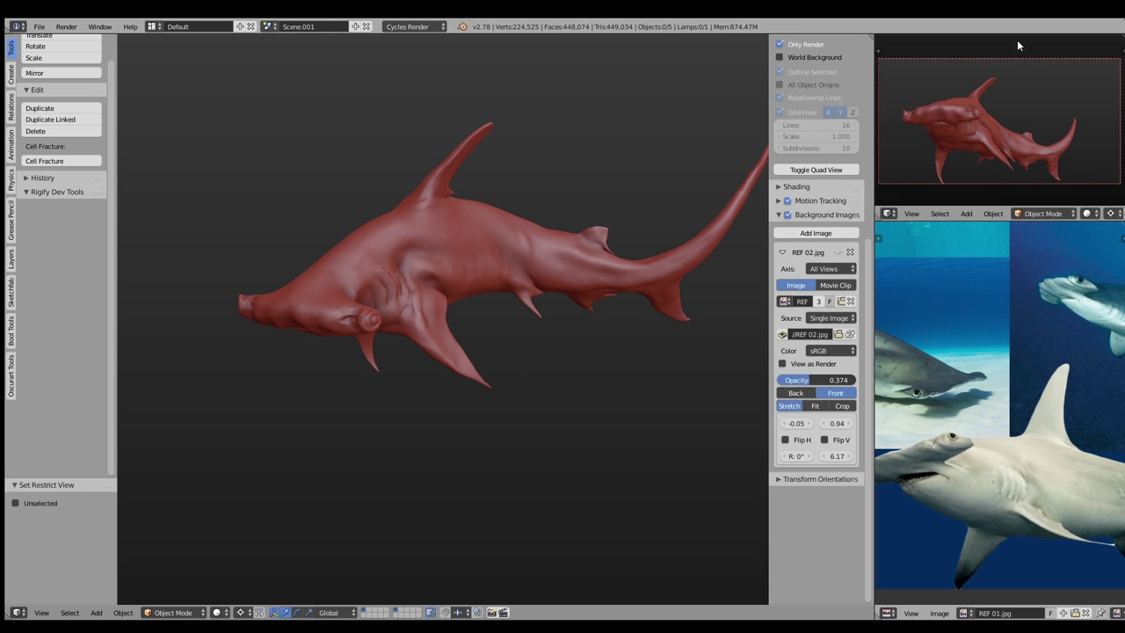
key("z")
left_click(981, 172)
key("g")
left_click(1006, 106)
key("shift+z")
key("shift+z")
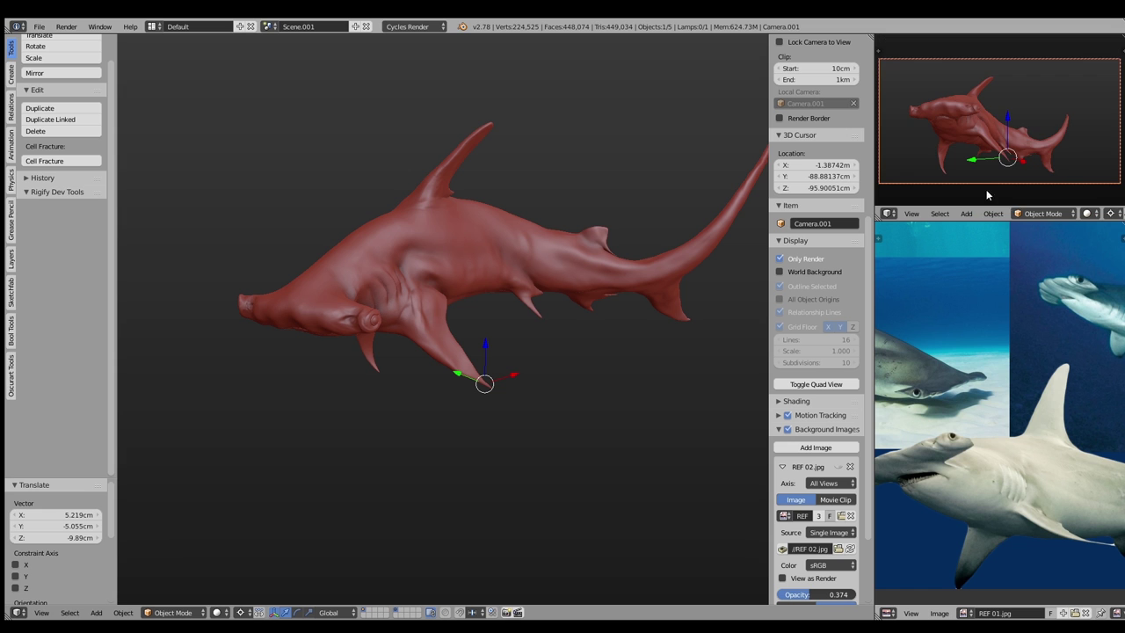
Place the 3D cursor at the jaw corner and show the grid and overlays again
mouse_move(279, 321)
middle_mouse_down()
mouse_move(304, 342)
mouse_move(383, 296)
middle_mouse_up()
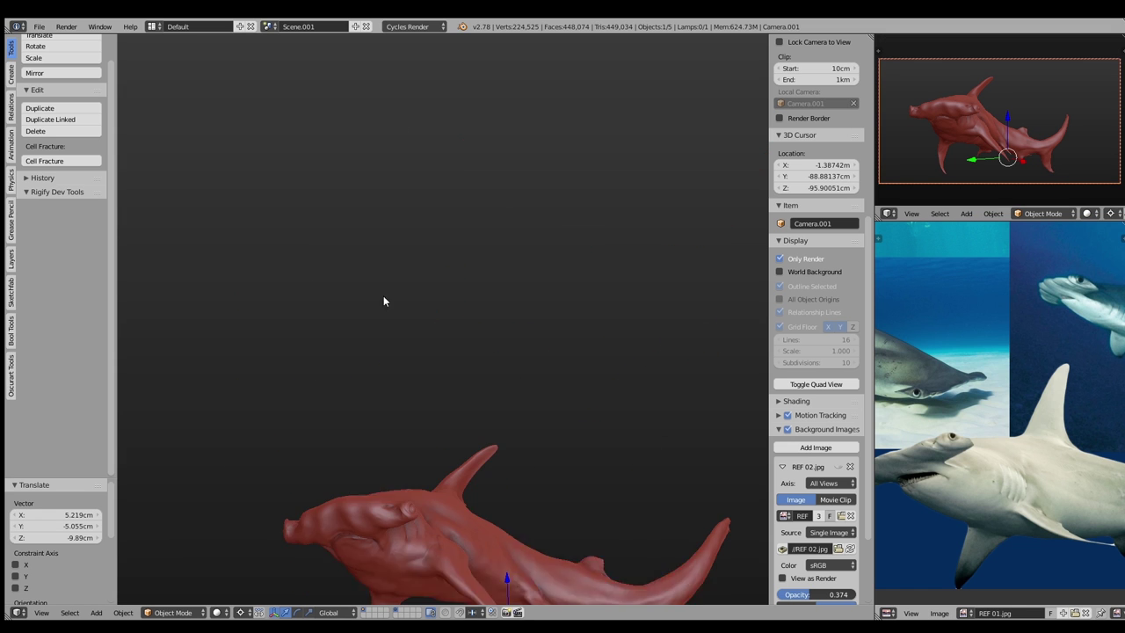
scroll(999, 413, "up", 4)
scroll(407, 444, "up", 5)
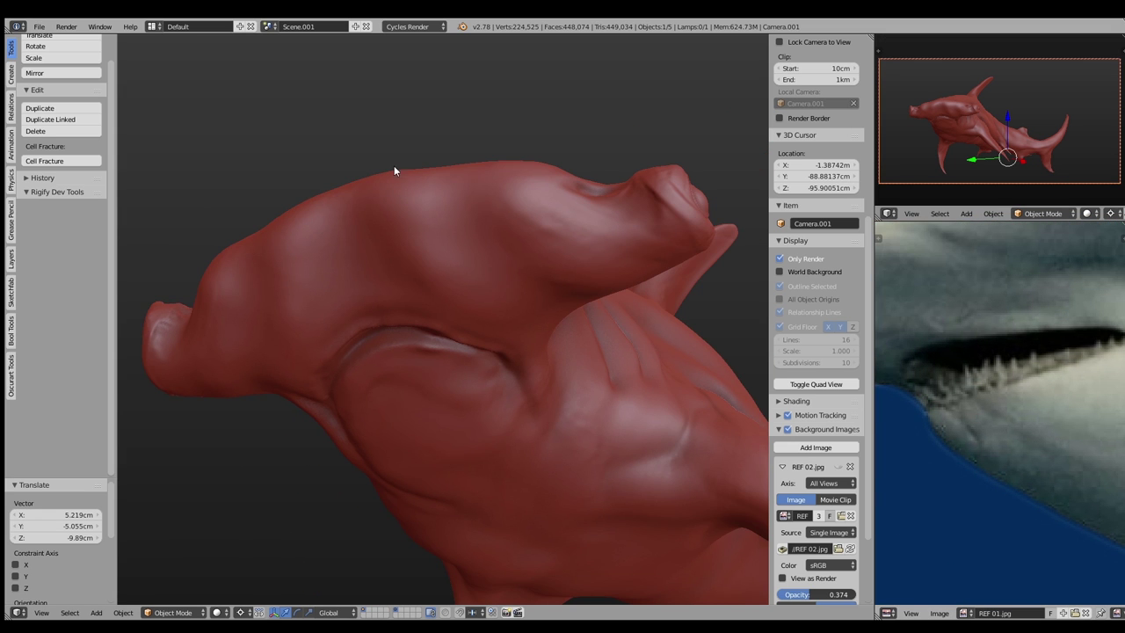
left_click(378, 349)
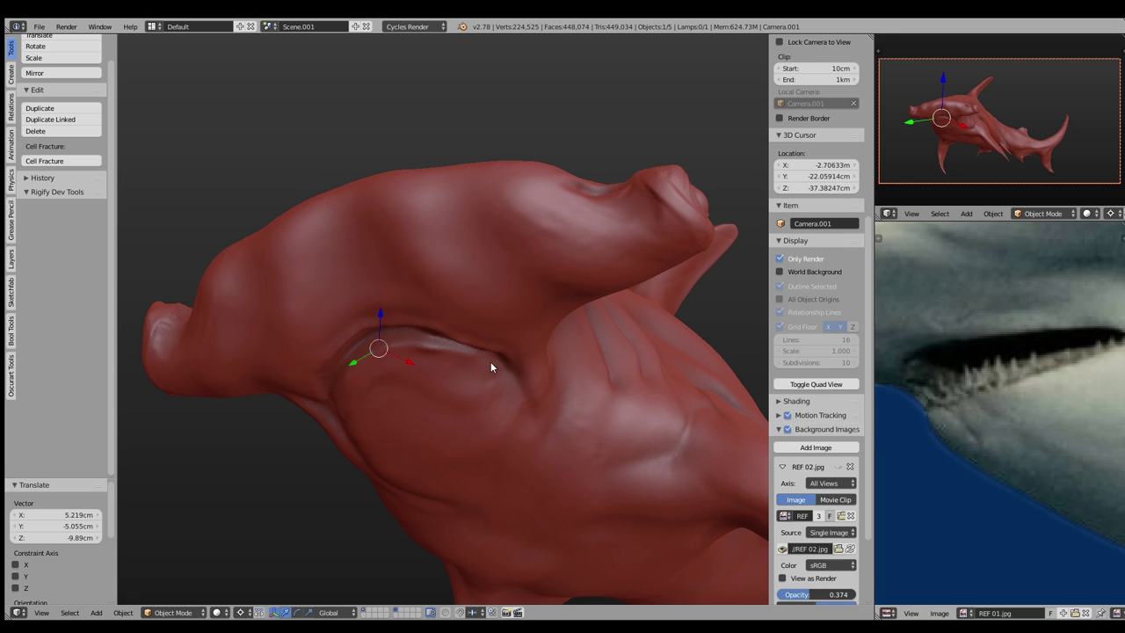
left_click(807, 261)
Add a cube at the 3D cursor, isolate it in local view, and enter Edit Mode
key("shift+a")
left_click(439, 86)
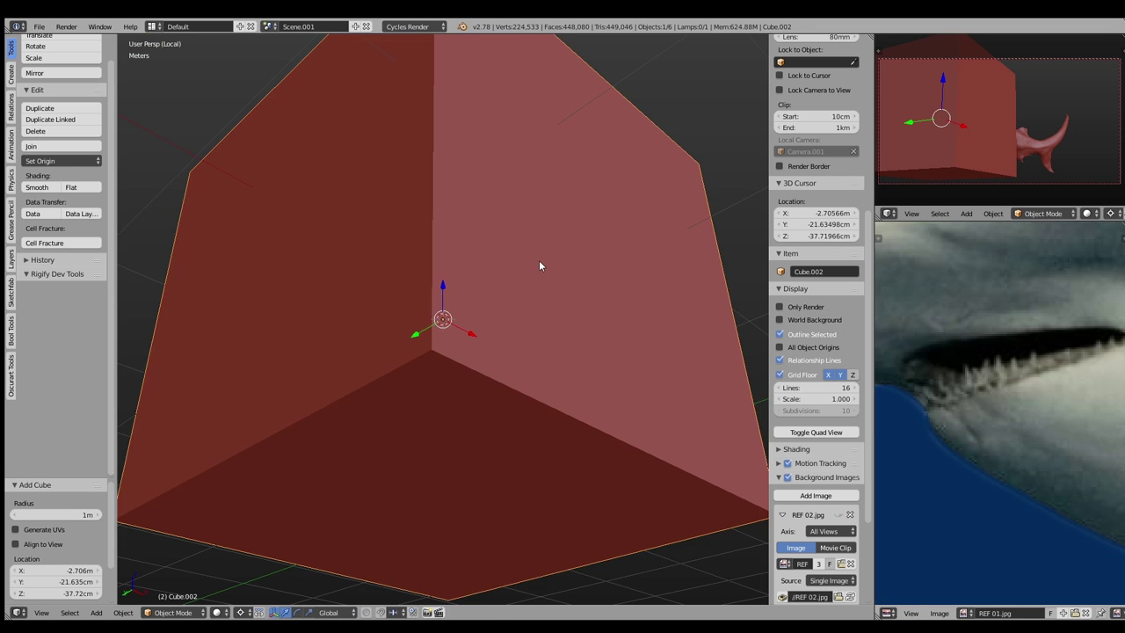
key("KP_Divide")
key("ctrl+a")
left_click(418, 348)
key("KP_Divide")
key("Tab")
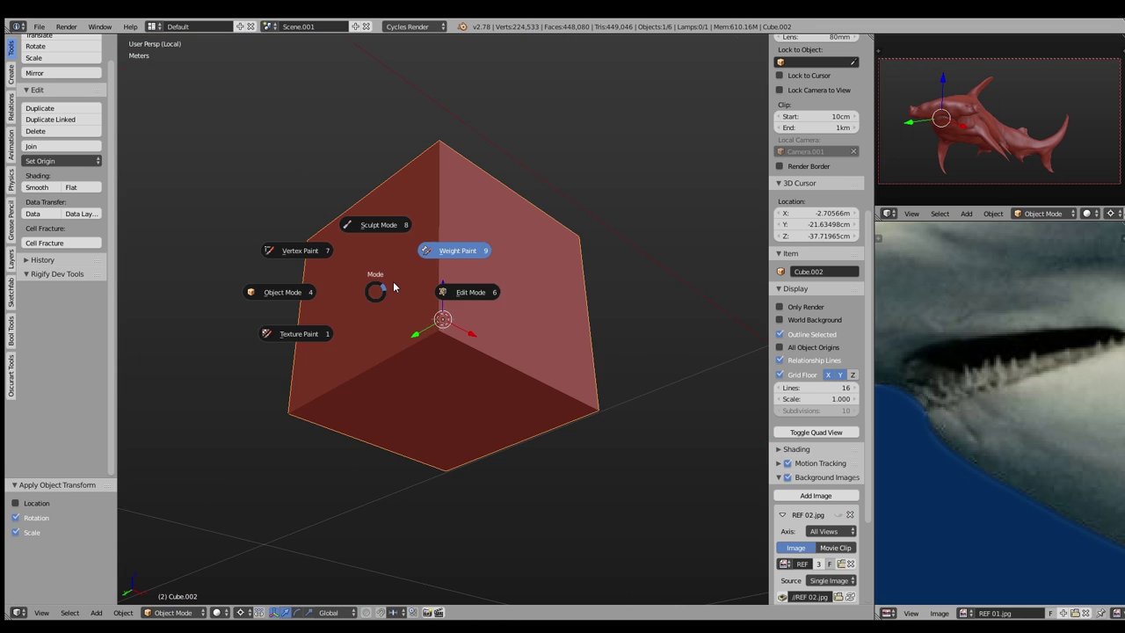
left_click(474, 290)
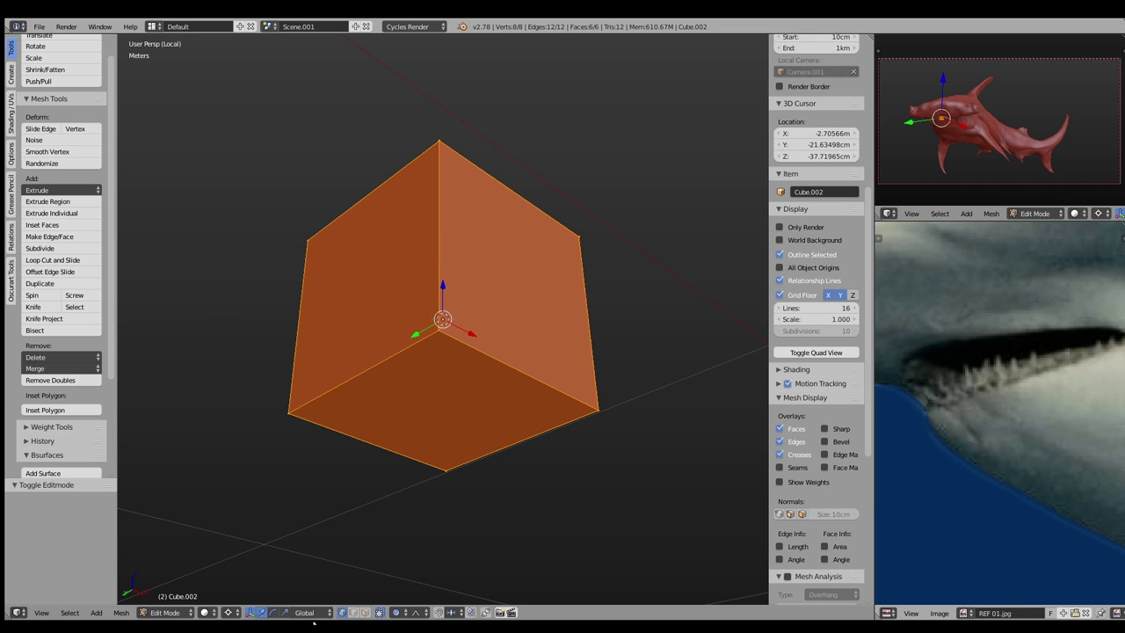
Scale the cube along the Z axis
key("s")
key("z")
left_click(501, 299)
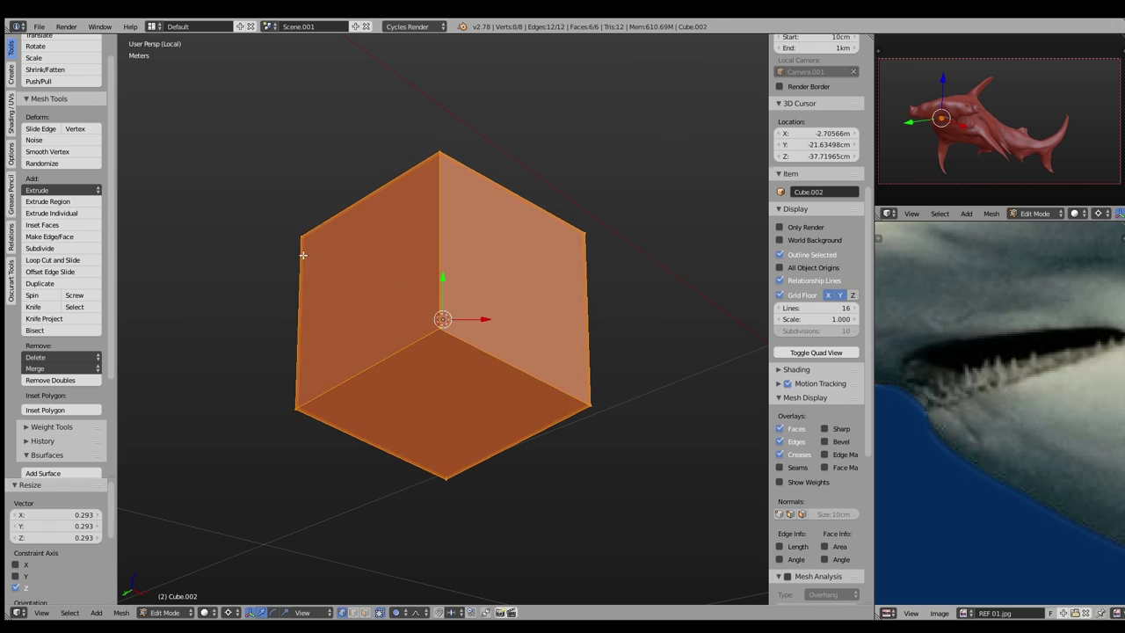
key("a")
key("z")
Select the two top vertices and pull them upward, undoing and redoing the move
right_click(300, 259)
right_click(584, 256, "shift")
left_click_drag(443, 282, 446, 295)
key("ctrl+z")
key("ctrl+z")
key("ctrl+z")
key("ctrl+z")
key("ctrl+shift+z")
key("ctrl+shift+z")
key("z")
left_click(475, 347)
key("ctrl+shift+z")
key("ctrl+z")
key("ctrl+shift+z")
Rotate the cube about 31 degrees in side view, then undo it back to a plain cube
key("KP_3")
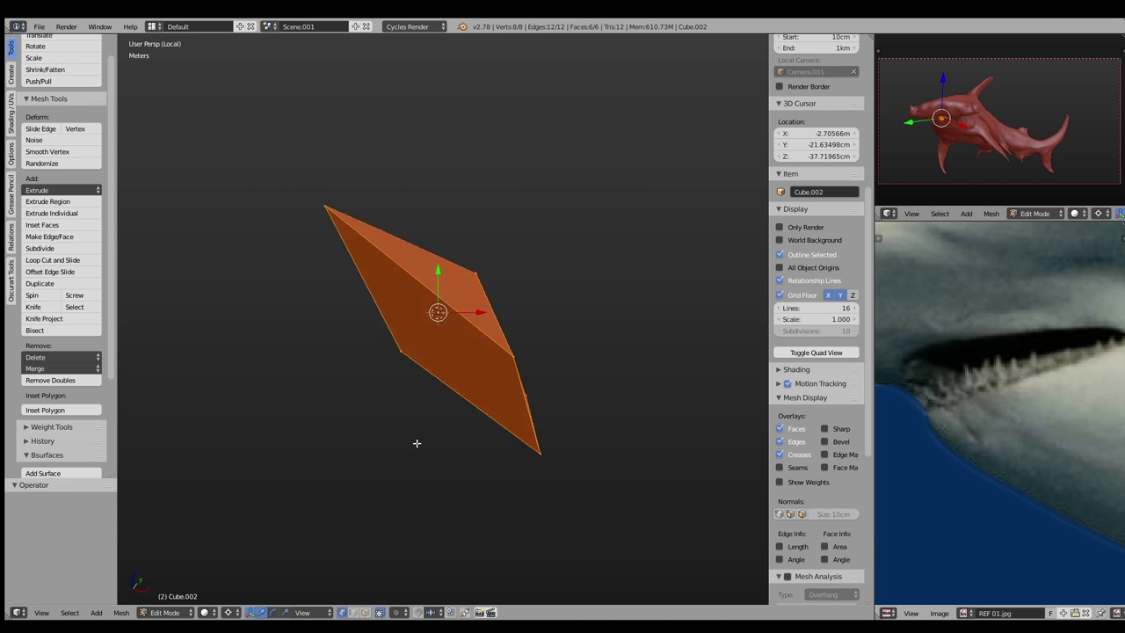
key("r")
left_click(604, 427)
middle_click_drag(604, 427, 533, 314)
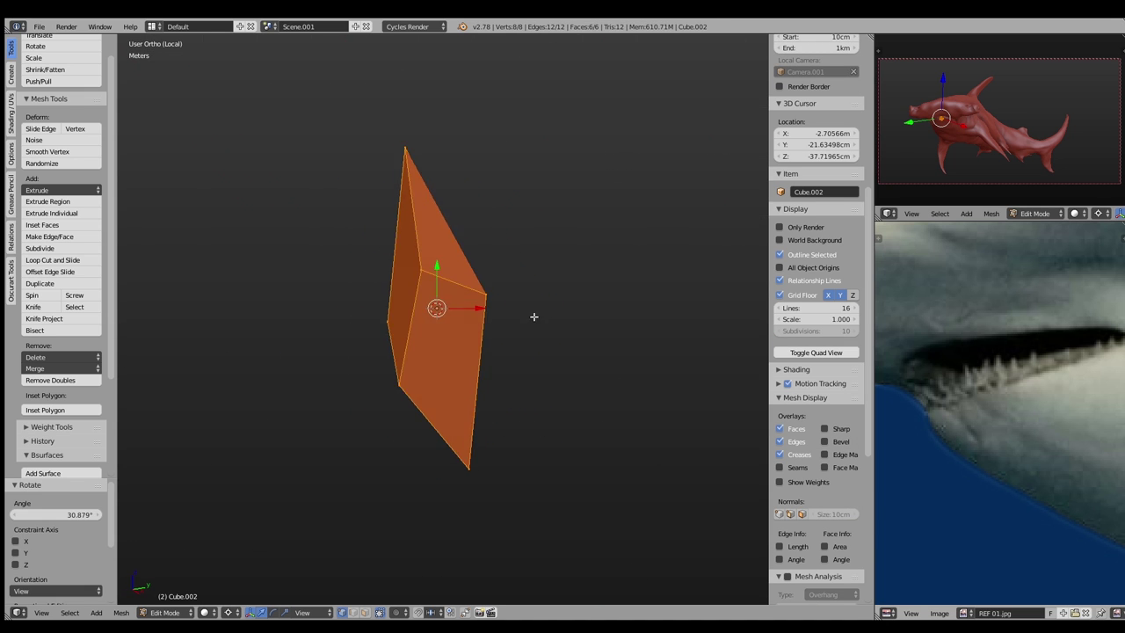
right_click_drag(404, 149, 427, 272)
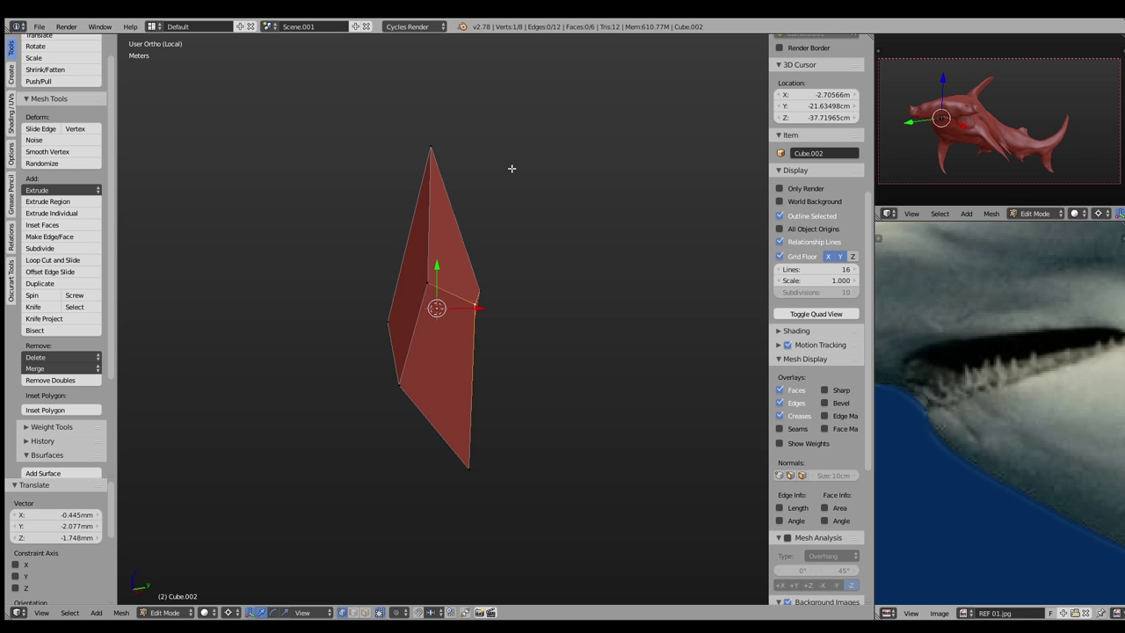
key("ctrl+z")
In front view, select the top vertex and raise it into a point
key("KP_1")
key("a")
key("r")
right_click(667, 351)
key("a")
right_click(440, 294)
mouse_move(440, 294)
middle_mouse_down()
mouse_move(468, 304)
mouse_move(439, 351)
middle_mouse_up()
key("shift+v")
left_click(469, 304)
key("g")
left_click(467, 70)
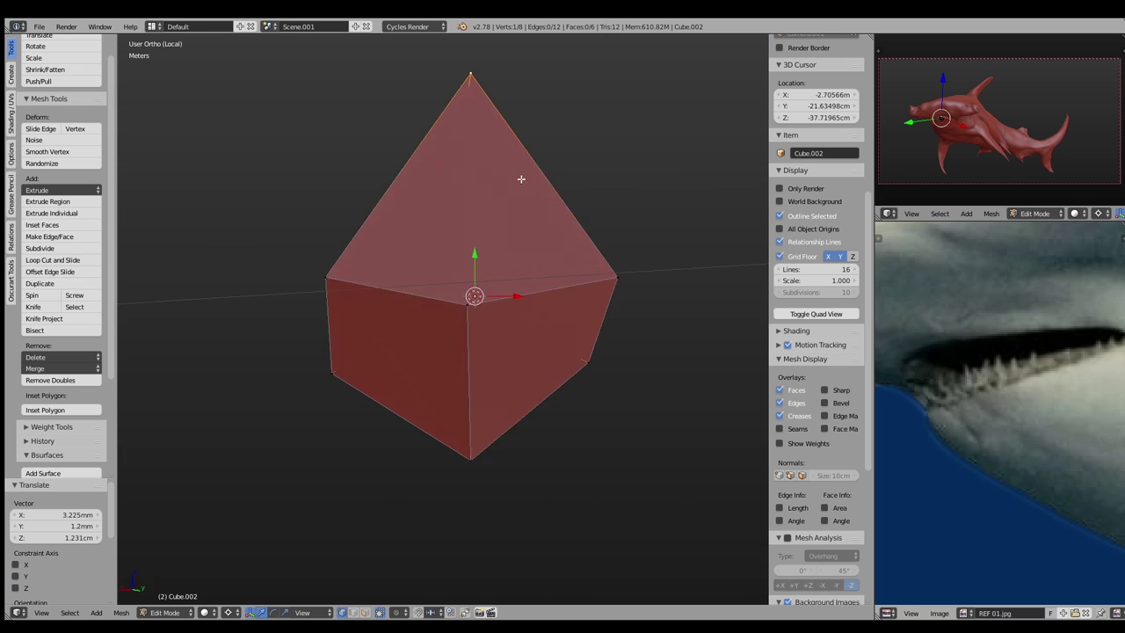
Bevel the tip vertex slightly, then in Object Mode apply the cube's rotation and scale
middle_click_drag(522, 178, 573, 155)
key("ctrl+shift+b")
left_click(467, 106)
mouse_move(467, 106)
middle_mouse_down()
mouse_move(555, 213)
mouse_move(435, 455)
mouse_move(542, 371)
mouse_move(414, 351)
middle_mouse_up()
right_click(434, 455)
key("Tab")
key("ctrl+a")
left_click(513, 269)
Enter Sculpt Mode on the tooth and inflate its blocky shape
key("Tab")
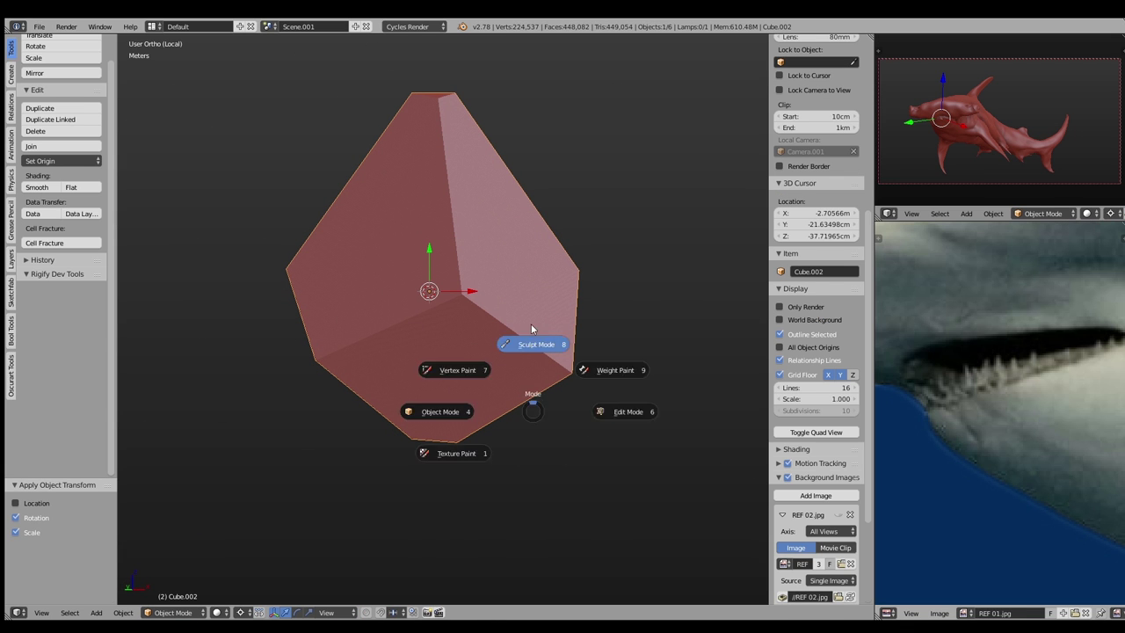
left_click(535, 339)
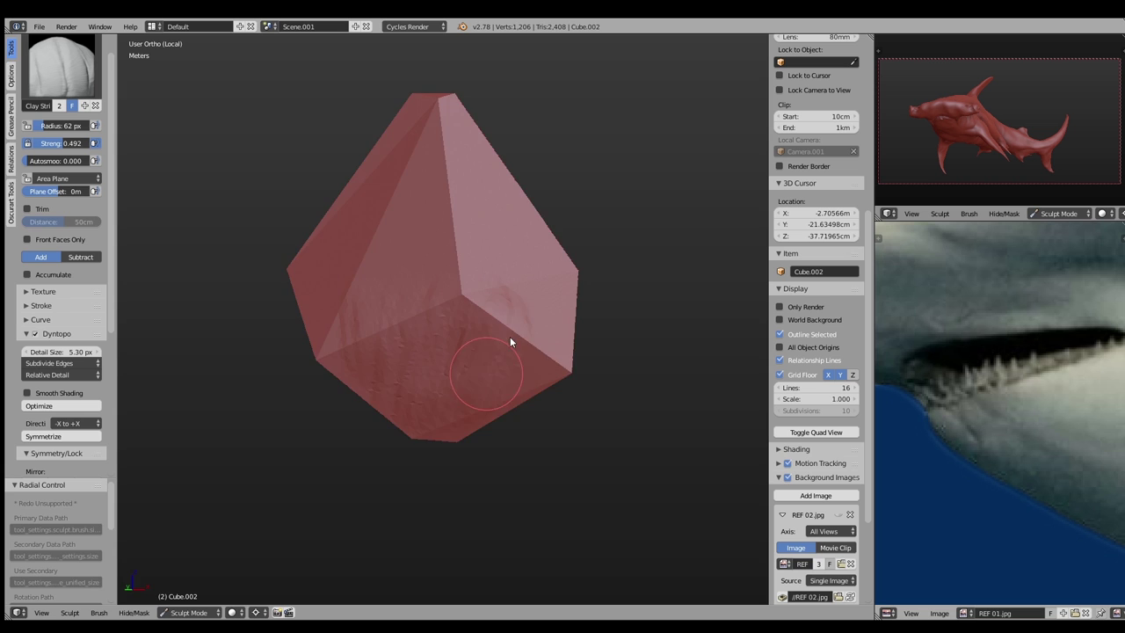
middle_click_drag(510, 341, 290, 351)
key("i")
mouse_move(472, 297)
middle_mouse_down()
mouse_move(580, 397)
mouse_move(401, 295)
middle_mouse_up()
Build up the lower tooth with Clay Strips, then inflate it again
key("c")
left_click_drag(411, 355, 482, 350)
mouse_move(483, 355)
middle_mouse_down()
mouse_move(497, 376)
mouse_move(505, 343)
mouse_move(669, 298)
mouse_move(626, 216)
mouse_move(582, 203)
middle_mouse_up()
key("i")
mouse_move(582, 203)
left_mouse_down()
mouse_move(619, 204)
mouse_move(555, 163)
left_mouse_up()
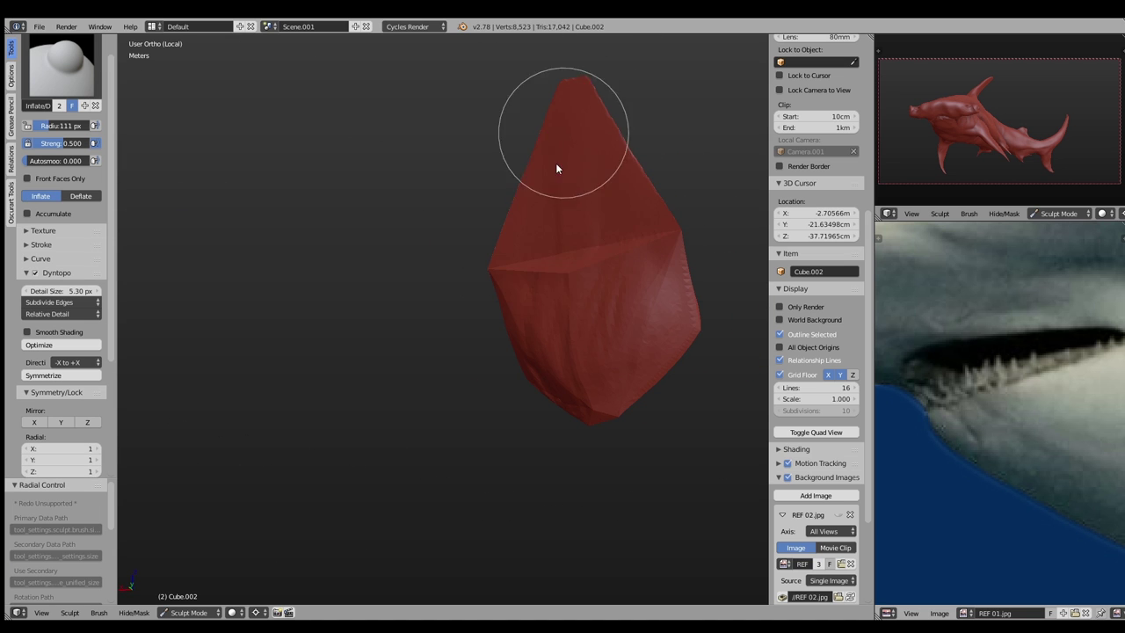
middle_click_drag(554, 198, 575, 269)
Pull the tooth's lower edge outward with Snake Hook and inflate the surface
key("k")
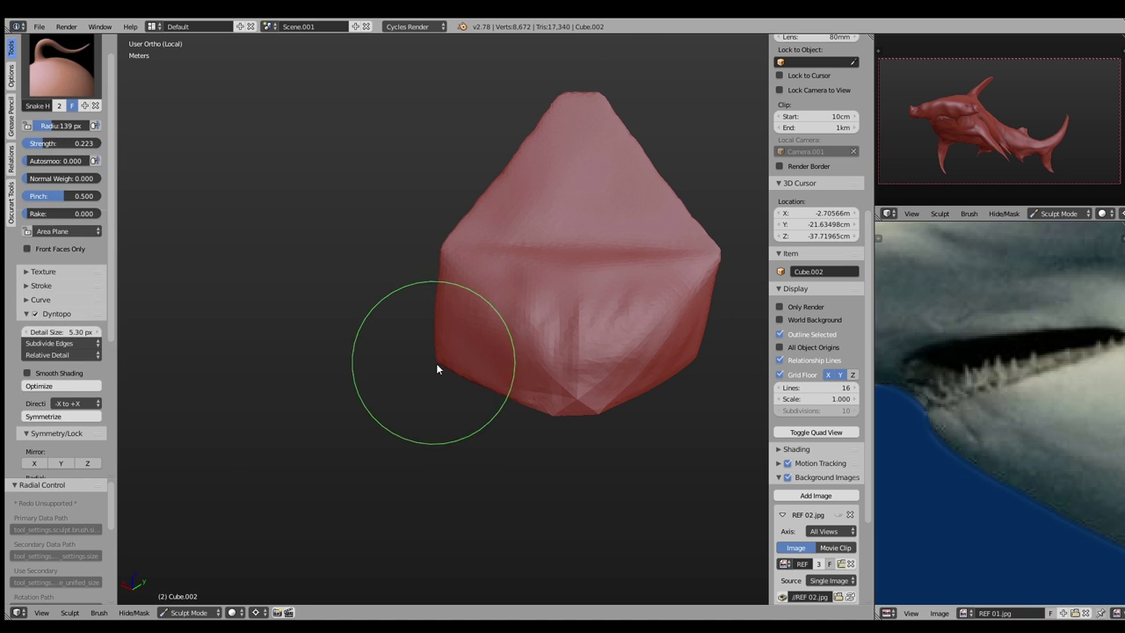
left_click_drag(557, 404, 437, 261)
mouse_move(581, 62)
middle_mouse_down()
mouse_move(469, 221)
mouse_move(534, 158)
middle_mouse_up()
key("i")
left_click_drag(534, 158, 571, 250)
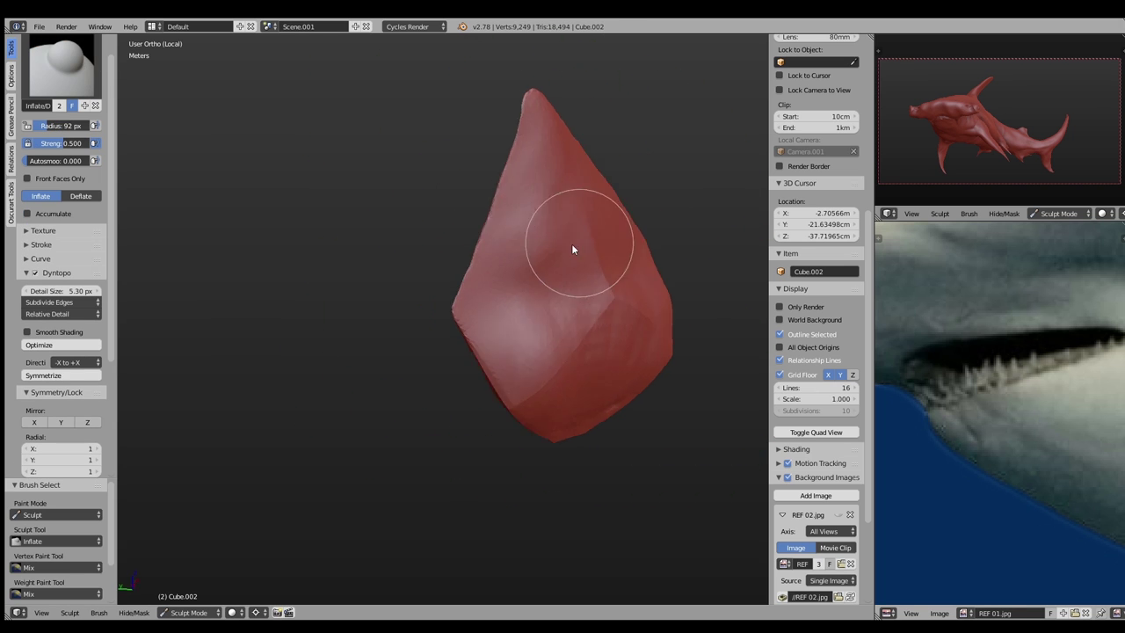
middle_click_drag(571, 250, 578, 176)
Crease sharp lines into the tooth with a smaller Crease brush
key("shift+c")
key("f")
left_click(552, 304)
mouse_move(460, 290)
left_mouse_down()
mouse_move(480, 299)
mouse_move(522, 264)
left_mouse_up()
middle_click_drag(522, 264, 471, 249)
middle_click_drag(607, 418, 545, 215)
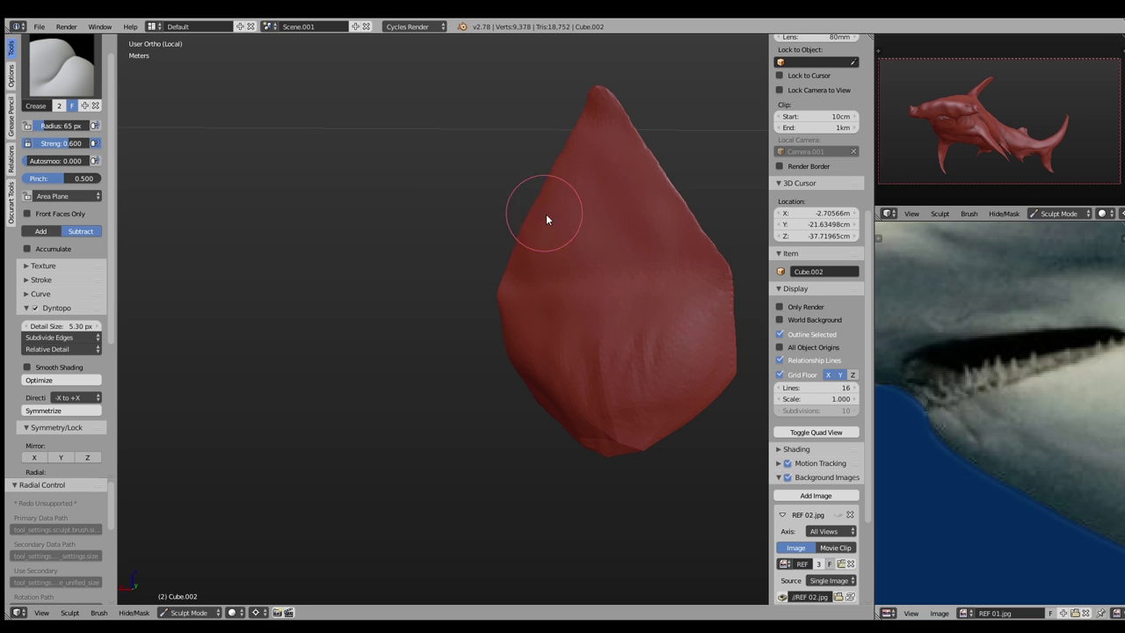
left_click_drag(643, 417, 522, 393)
middle_click_drag(522, 393, 486, 295)
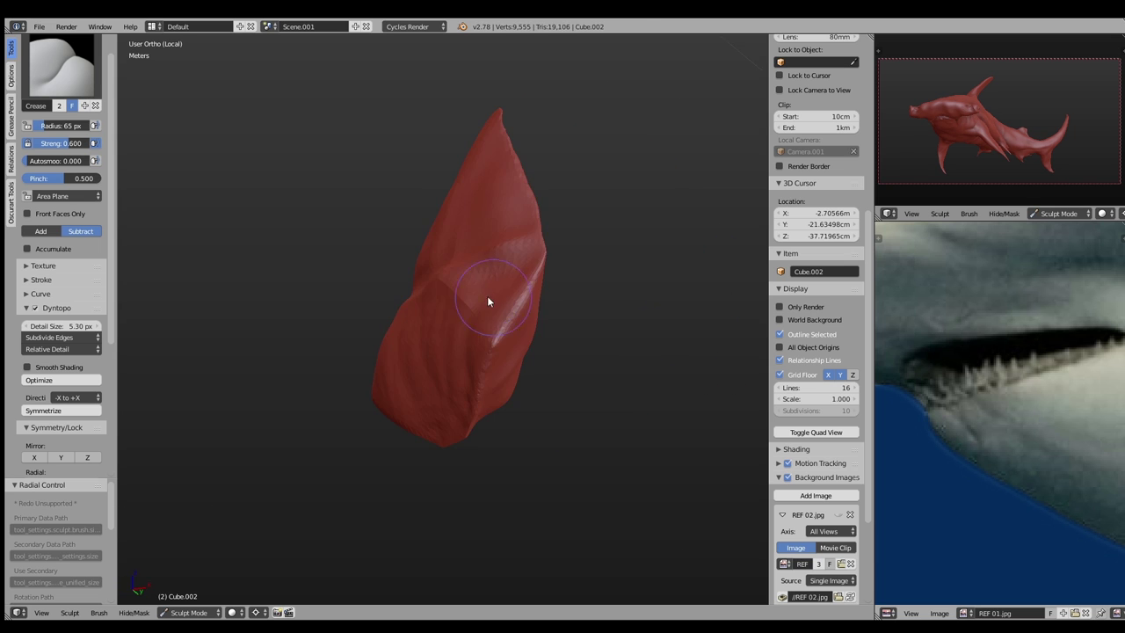
Set Dyntopo detail to Subdivide Collapse and smooth the surface with a smaller Clay Strips brush
key("c")
left_click(442, 353)
mouse_move(443, 353)
middle_mouse_down()
mouse_move(479, 282)
mouse_move(437, 349)
mouse_move(278, 316)
middle_mouse_up()
left_click(62, 363)
left_click(61, 330)
key("f")
left_click(327, 412)
middle_click_drag(327, 412, 264, 391)
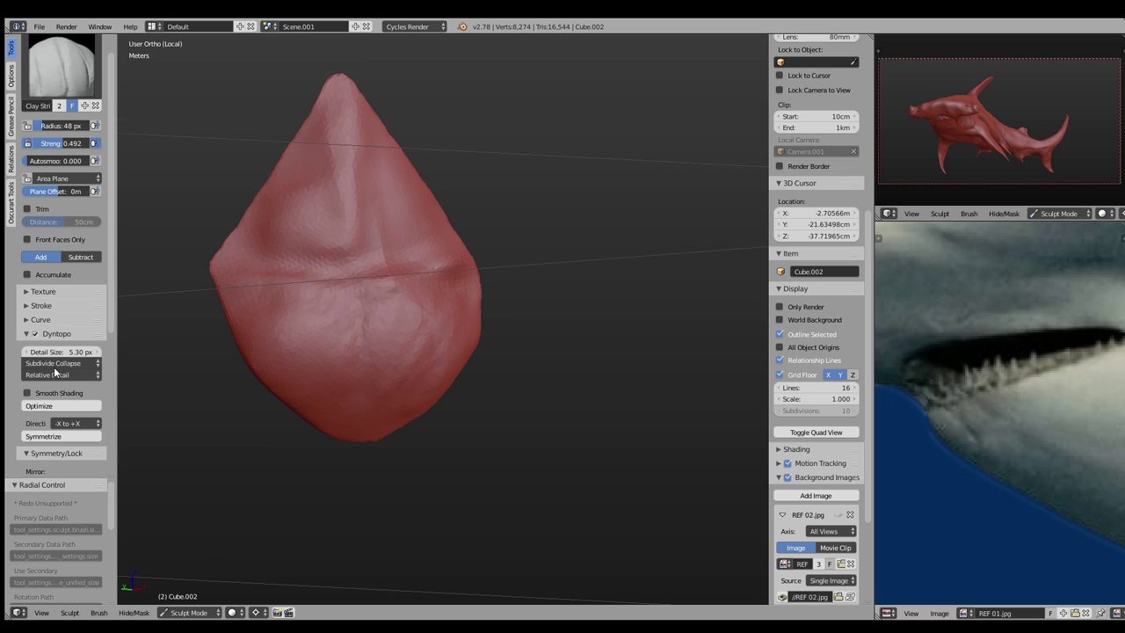
left_click_drag(350, 130, 378, 154)
mouse_move(378, 154)
middle_mouse_down()
mouse_move(580, 250)
mouse_move(308, 256)
middle_mouse_up()
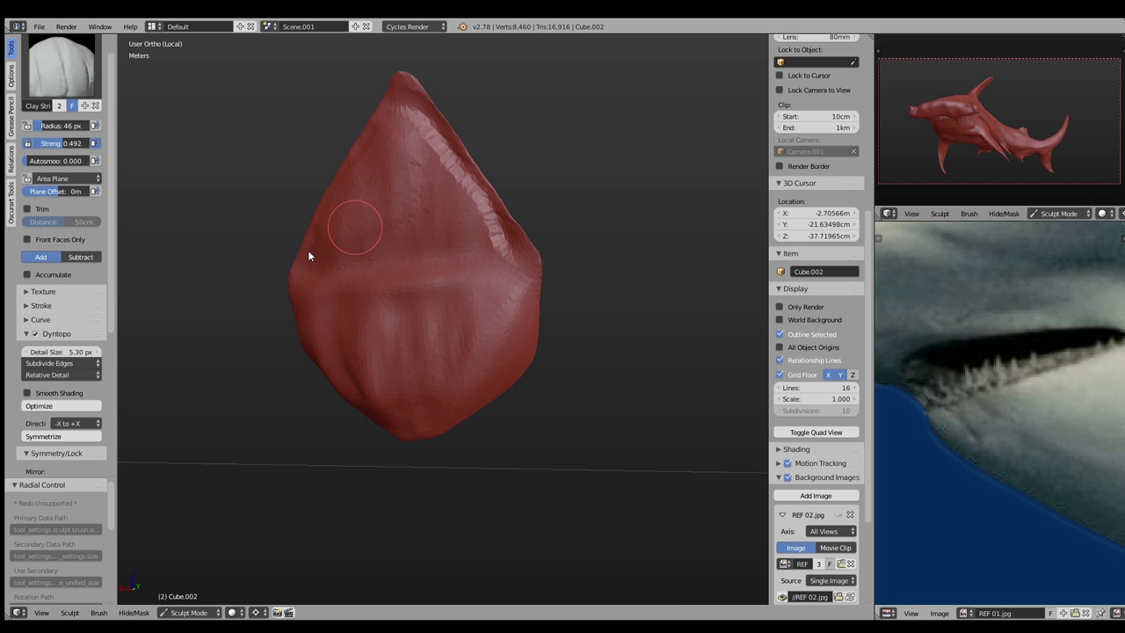
mouse_move(414, 251)
middle_mouse_down()
mouse_move(427, 254)
mouse_move(299, 344)
middle_mouse_up()
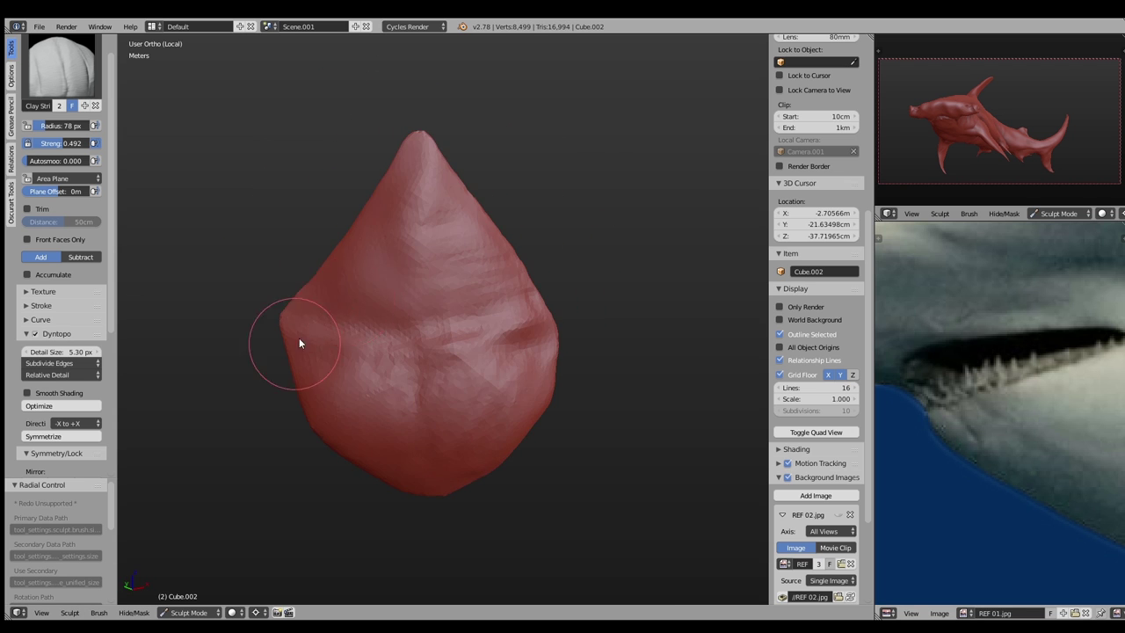
Switch to the Snake Hook brush and shrink its radius to 18 px
key("k")
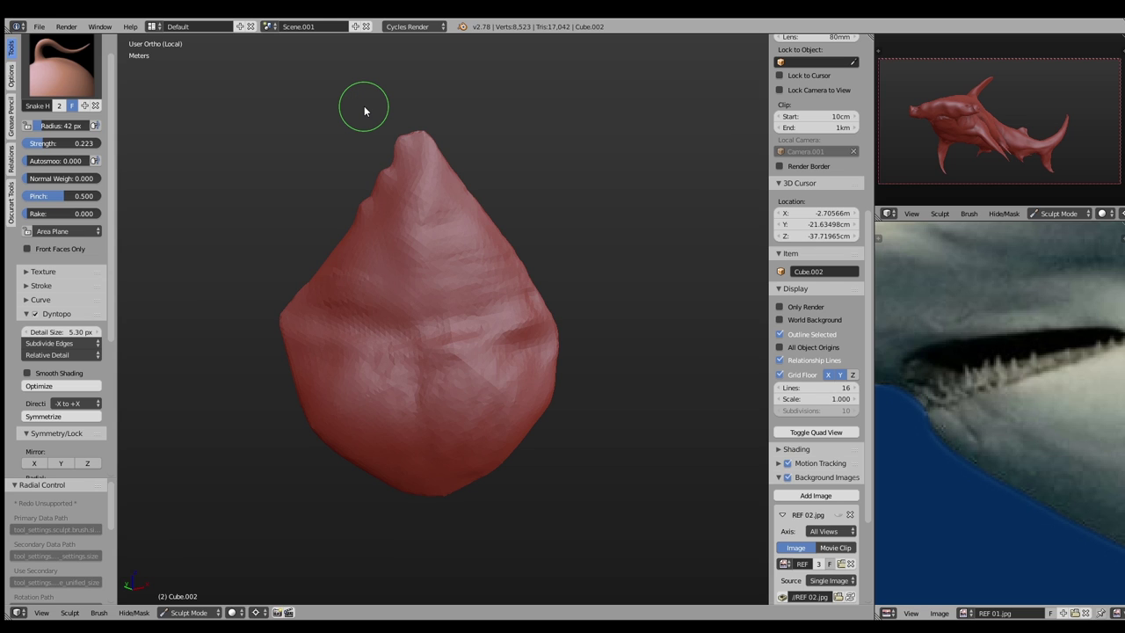
key("f")
left_click(412, 143)
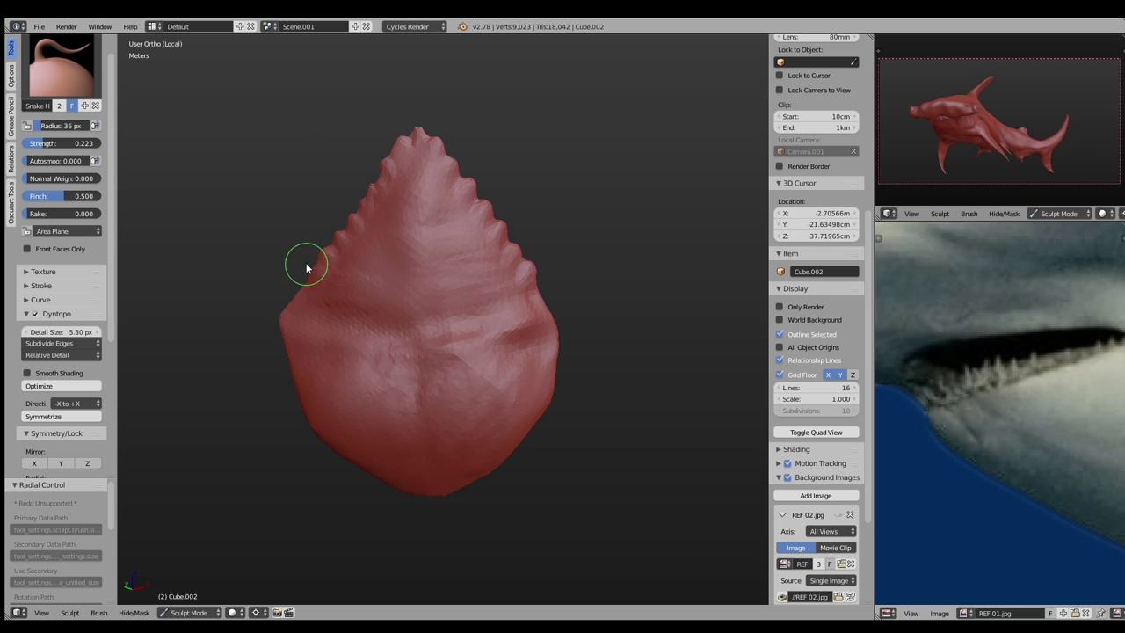
Return to Object Mode, scale the tooth down slightly and move it onto the gum
left_click(186, 613)
left_click(189, 572)
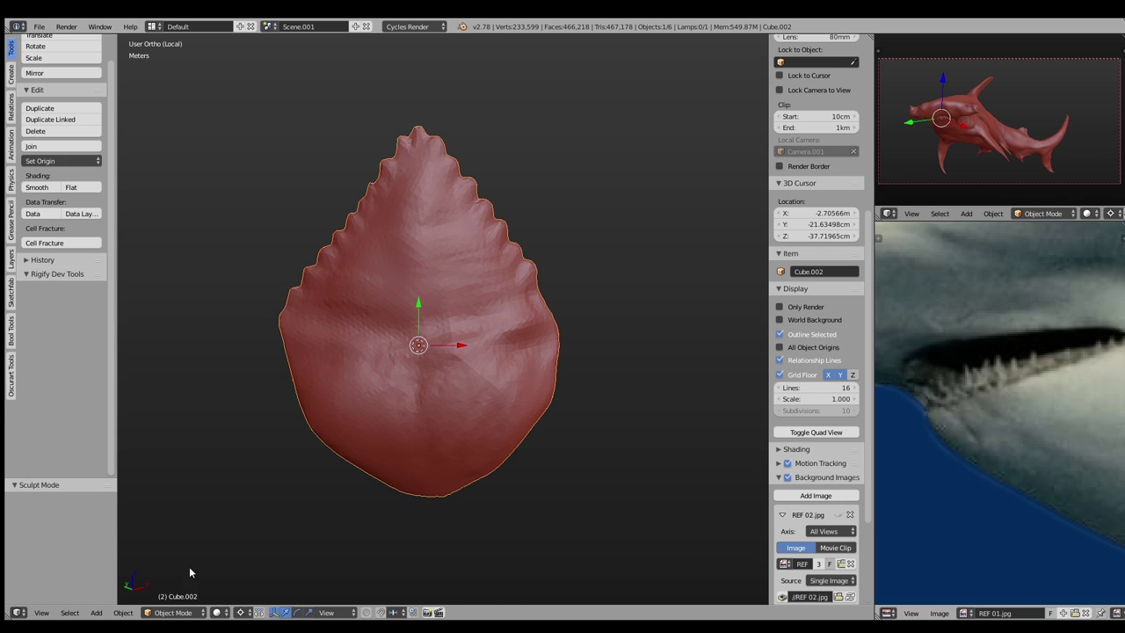
key("KP_Divide")
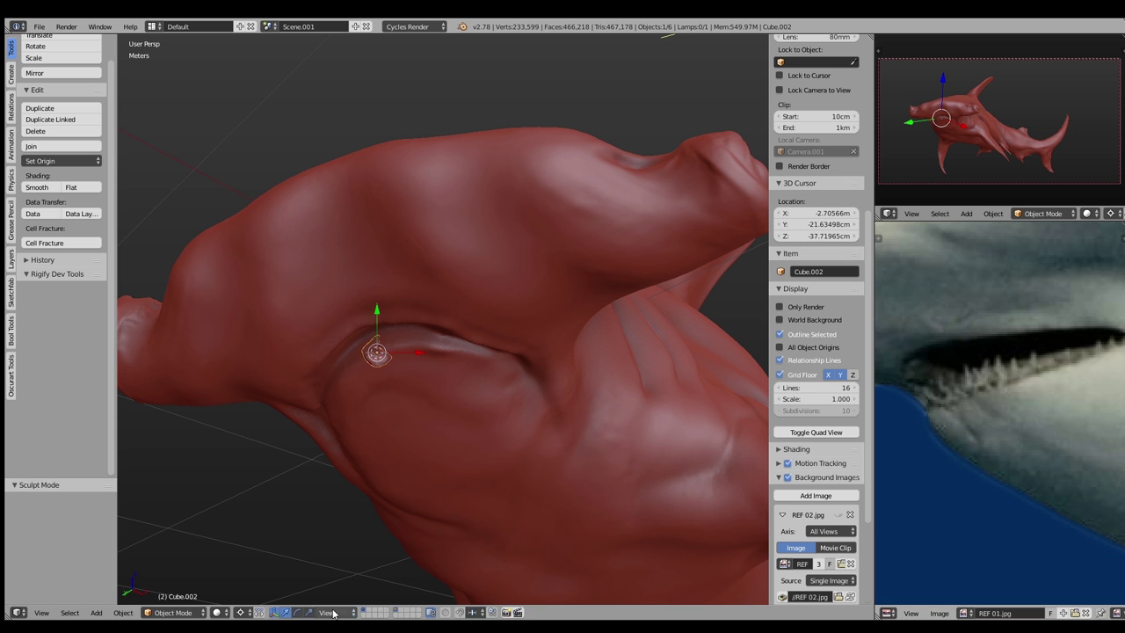
key("s")
left_click(391, 197)
key("g")
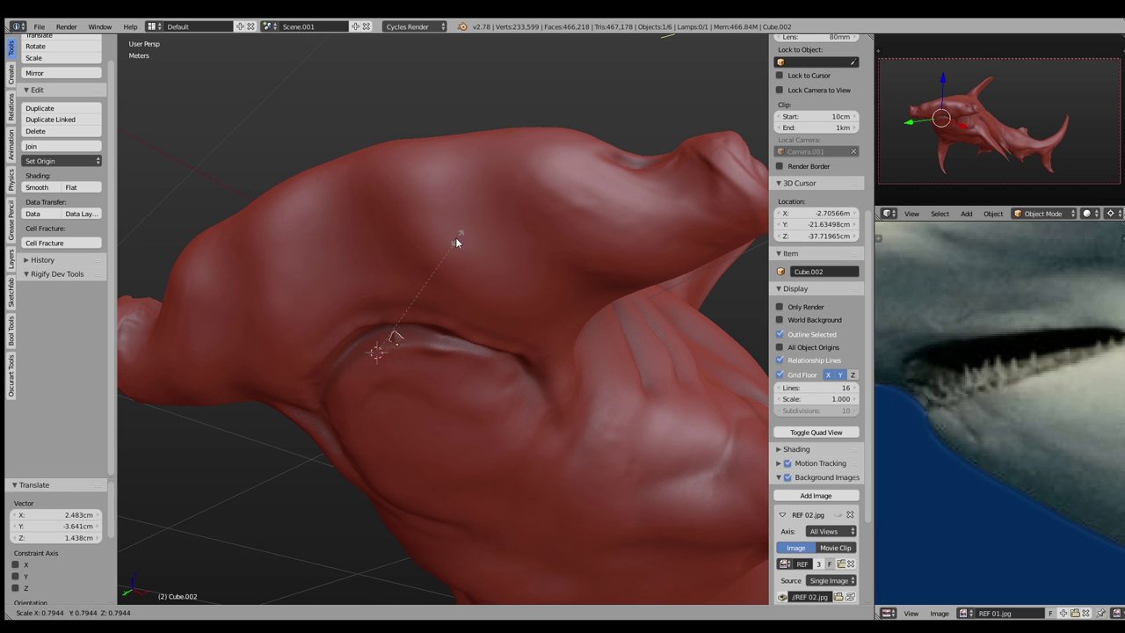
left_click(456, 242)
middle_click_drag(440, 270, 481, 225)
scroll(481, 225, "up", 5)
key("g")
left_click(497, 251)
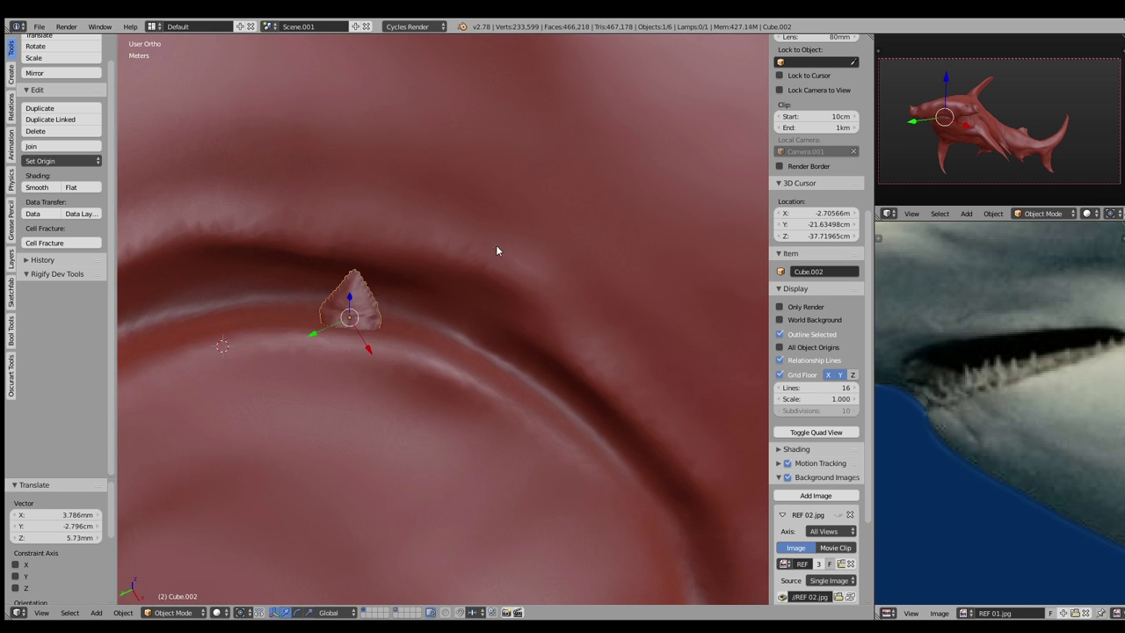
Duplicate the tooth several times along the gum, rotating copies to follow its curve
key("shift+d")
left_click(424, 259)
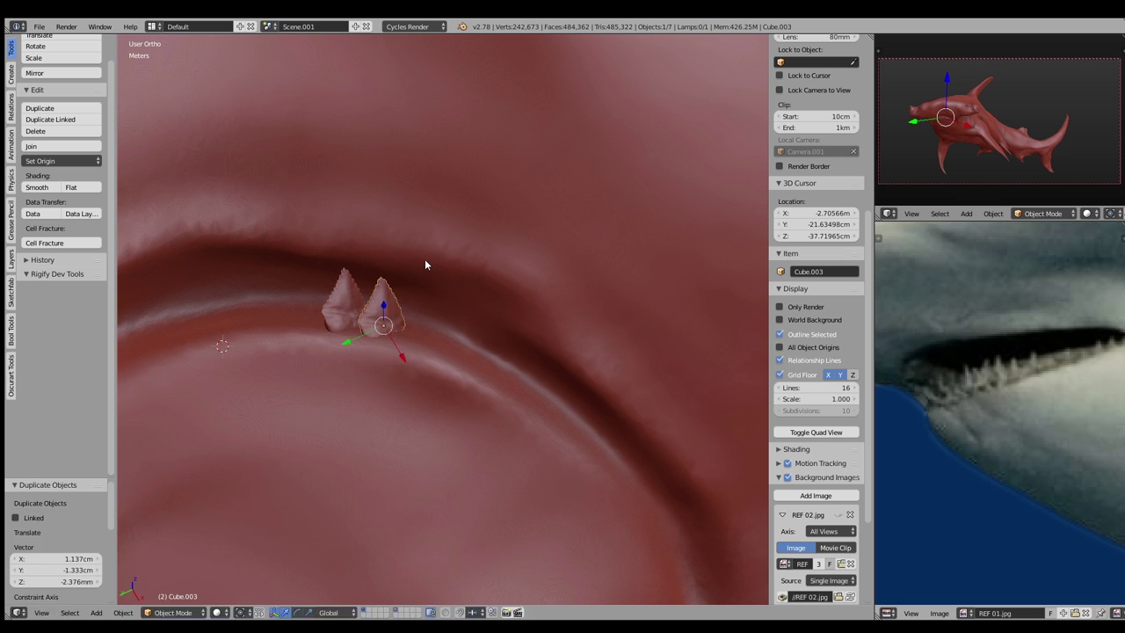
key("shift+d")
left_click(505, 294)
key("shift+d")
left_click(504, 316)
key("r")
left_click(585, 352)
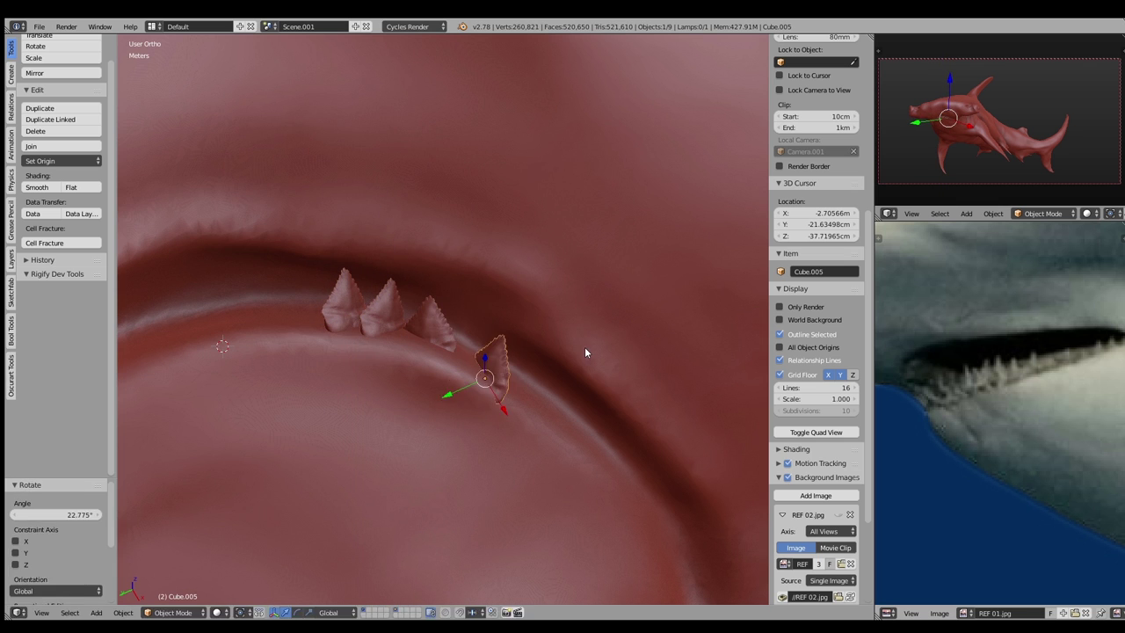
key("shift+d")
left_click(525, 330)
key("r")
key("r")
left_click(570, 352)
Fine-tune the new teeth's positions and rotations, shifting one along X
middle_click_drag(569, 342, 523, 326)
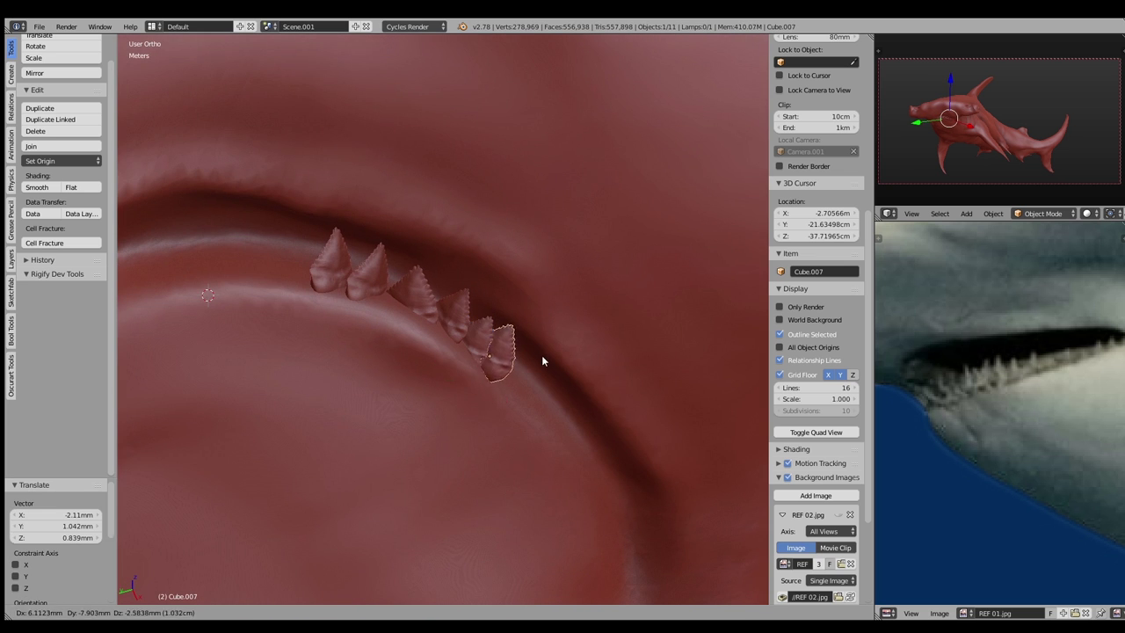
left_click(560, 390)
middle_click_drag(534, 389, 515, 381)
left_click(623, 356)
middle_click_drag(610, 369, 479, 360)
key("g")
key("x")
left_click(506, 376)
right_click(478, 360)
left_click(597, 319)
Add three more tooth copies toward the end of the row
key("shift+d")
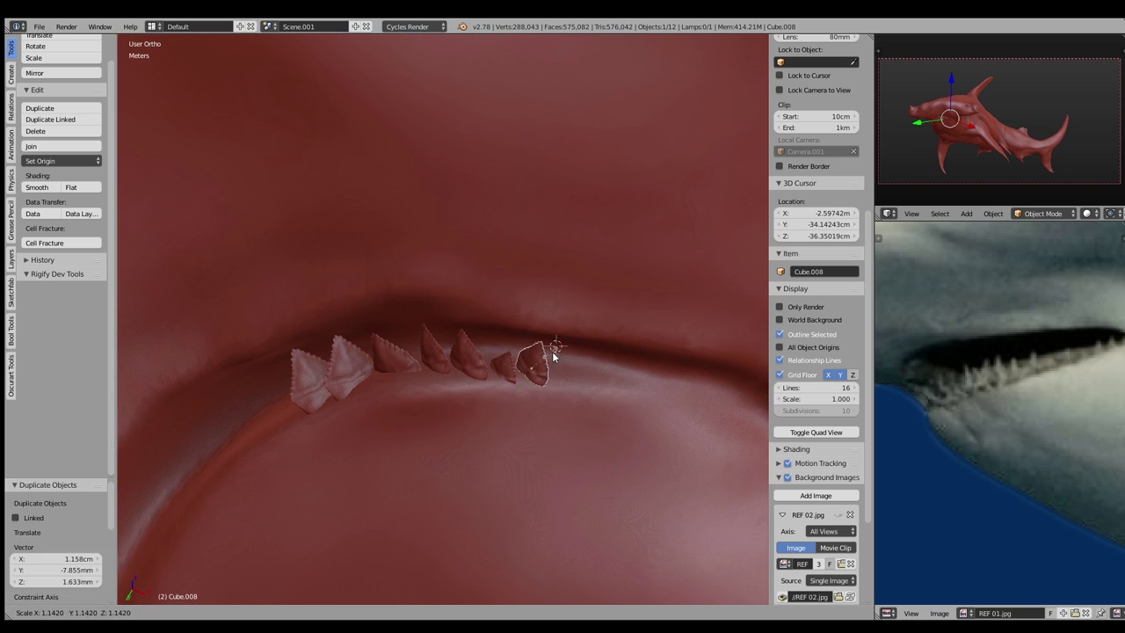
left_click(603, 355)
key("shift+d")
left_click(635, 359)
middle_click_drag(647, 325, 597, 301)
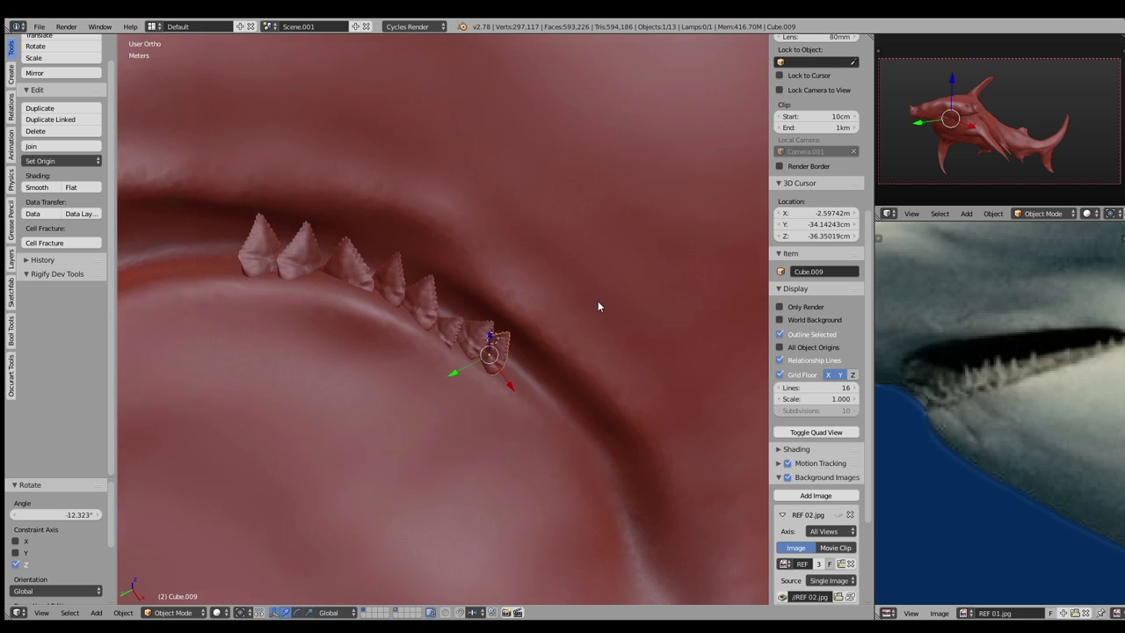
key("shift+d")
left_click(577, 394)
Nudge the last tooth into position and scale it down a little
key("g")
left_click(571, 370)
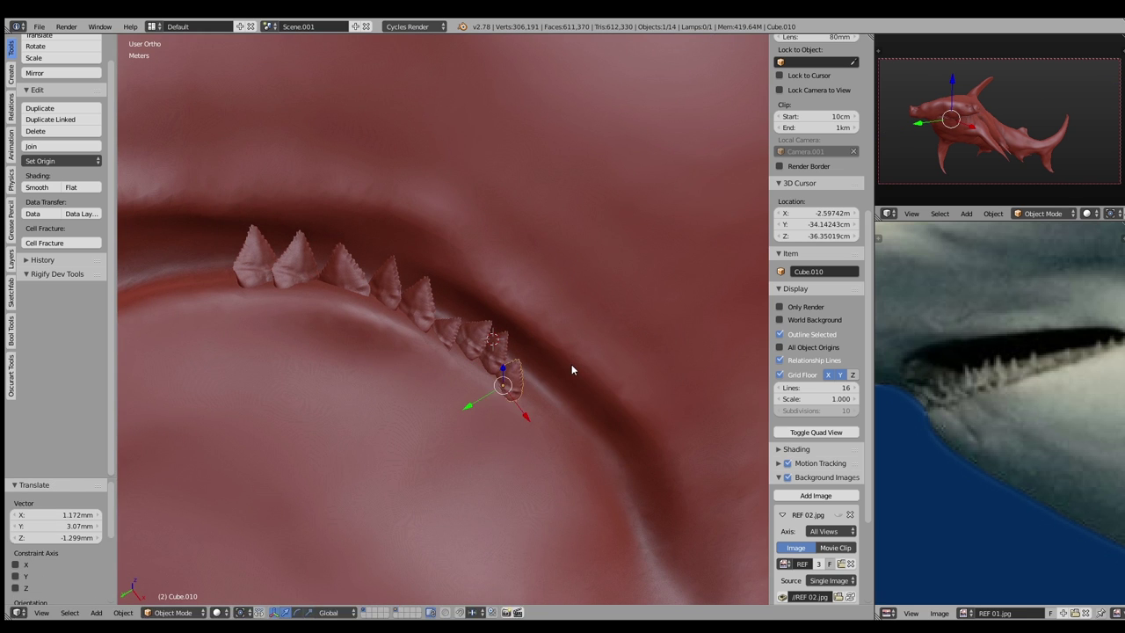
left_click(535, 380)
middle_click_drag(535, 379, 484, 359)
key("s")
left_click(573, 364)
middle_click_drag(574, 365, 595, 351)
Select five of the earlier teeth and duplicate them
right_click(413, 297)
key("shift+d")
left_click(408, 283)
right_click(500, 292, "shift")
middle_click_drag(500, 291, 480, 336)
key("shift+d")
Move the copies along Y, set pivot to Individual Origins, and rotate them around local Z
key("y")
left_click(435, 305)
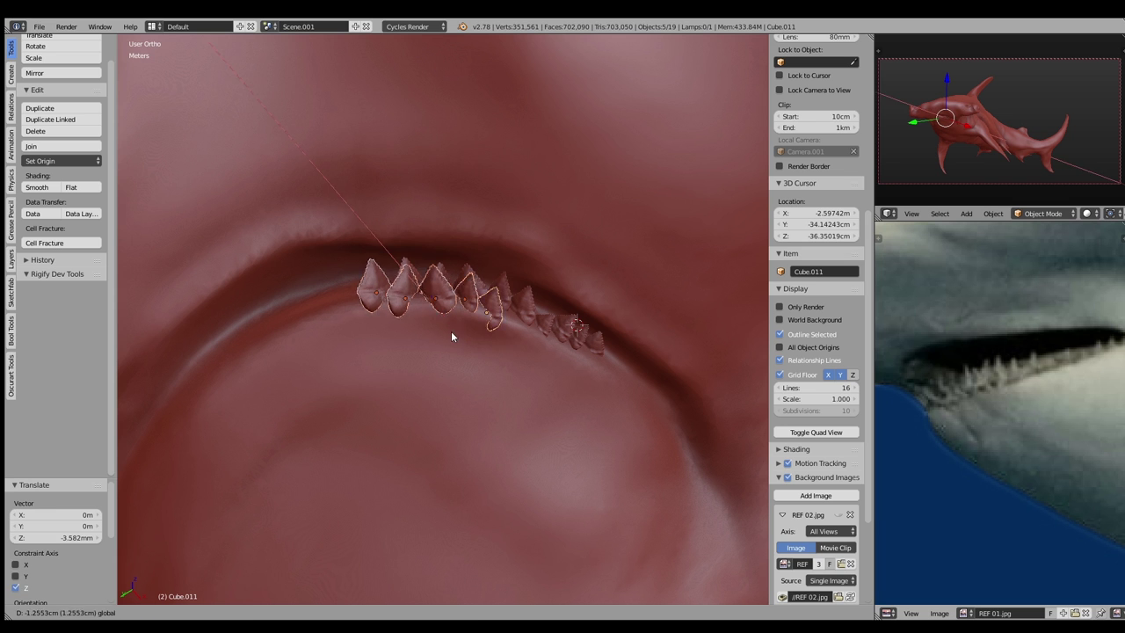
left_click(255, 613)
left_click(273, 567)
key("r")
key("z")
key("z")
left_click(492, 363)
Shift the copied teeth along Y into place and tilt them around local X
mouse_move(549, 279)
middle_mouse_down()
mouse_move(506, 335)
mouse_move(499, 395)
mouse_move(402, 244)
mouse_move(445, 216)
mouse_move(410, 273)
mouse_move(378, 238)
middle_mouse_up()
key("g")
key("y")
left_click(485, 349)
key("g")
left_click(477, 375)
left_click(407, 264)
key("r")
key("x")
key("x")
left_click(485, 200)
Adjust individual teeth: rotate one around Z, set orientation to View, resize another
right_click(370, 233)
key("r")
key("z")
left_click(541, 217)
mouse_move(541, 216)
middle_mouse_down()
mouse_move(451, 312)
mouse_move(452, 264)
middle_mouse_up()
right_click(452, 266)
left_click(328, 612)
left_click(350, 548)
mouse_move(452, 264)
left_mouse_down()
mouse_move(452, 251)
mouse_move(481, 260)
left_mouse_up()
right_click(475, 276)
left_click(552, 263)
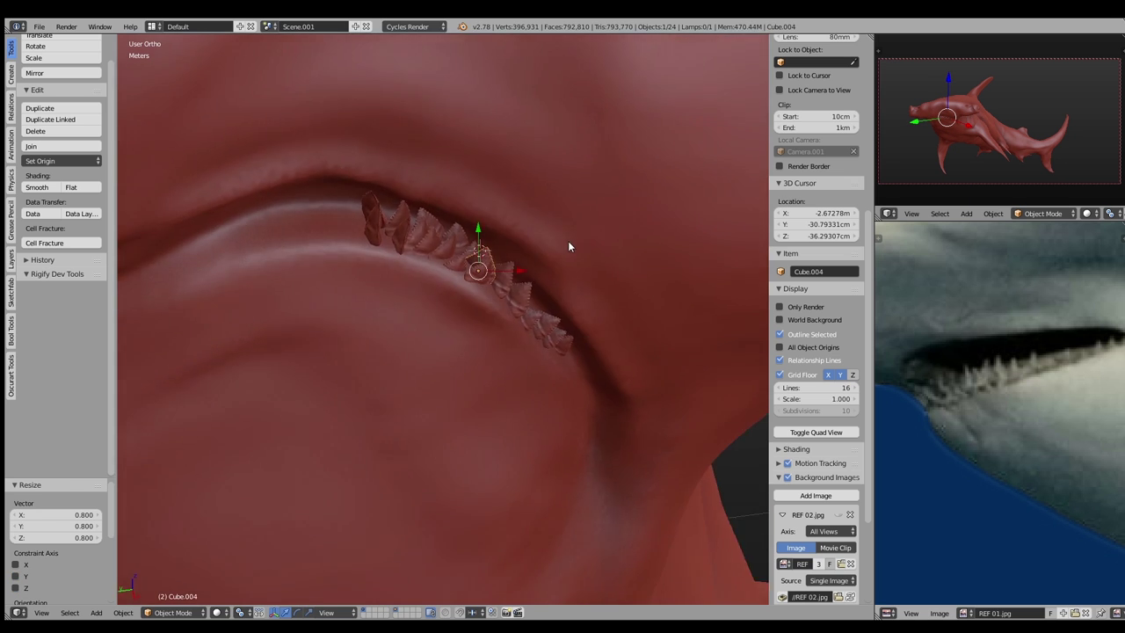
middle_click_drag(567, 241, 472, 261)
Duplicate the whole tooth row along the gum and set the pivot to 3D Cursor
key("a")
key("z")
key("z")
key("shift+d")
left_click(422, 334)
left_click(240, 612)
left_click(264, 592)
left_click(240, 611)
Pivot on the active tooth and move the duplicated teeth up the gum and along X
left_click(264, 546)
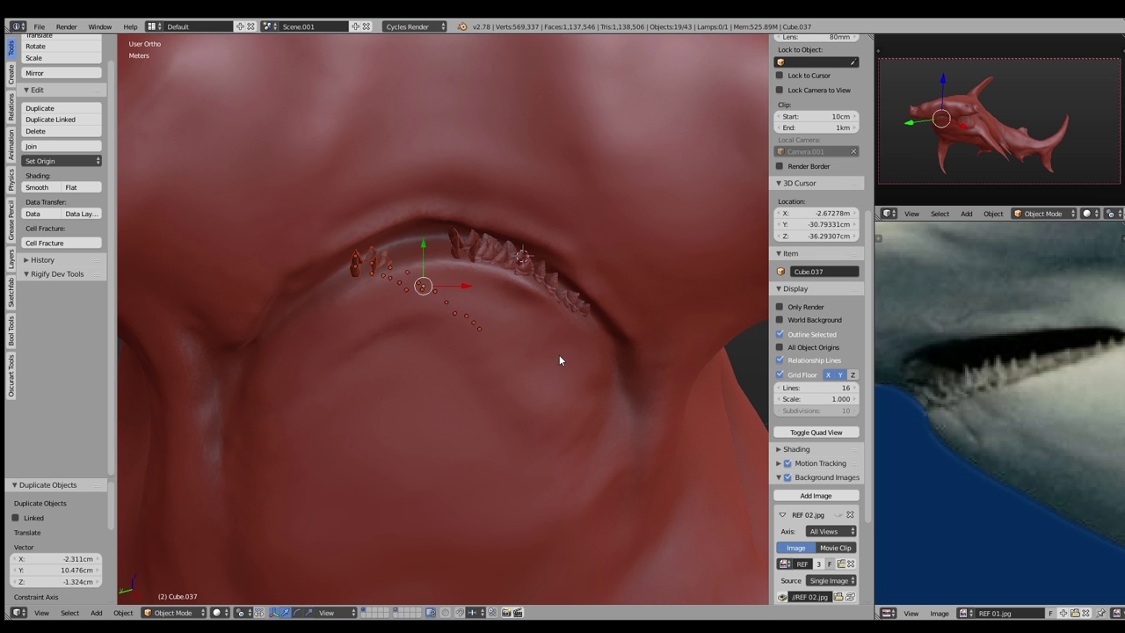
key("g")
left_click(439, 257)
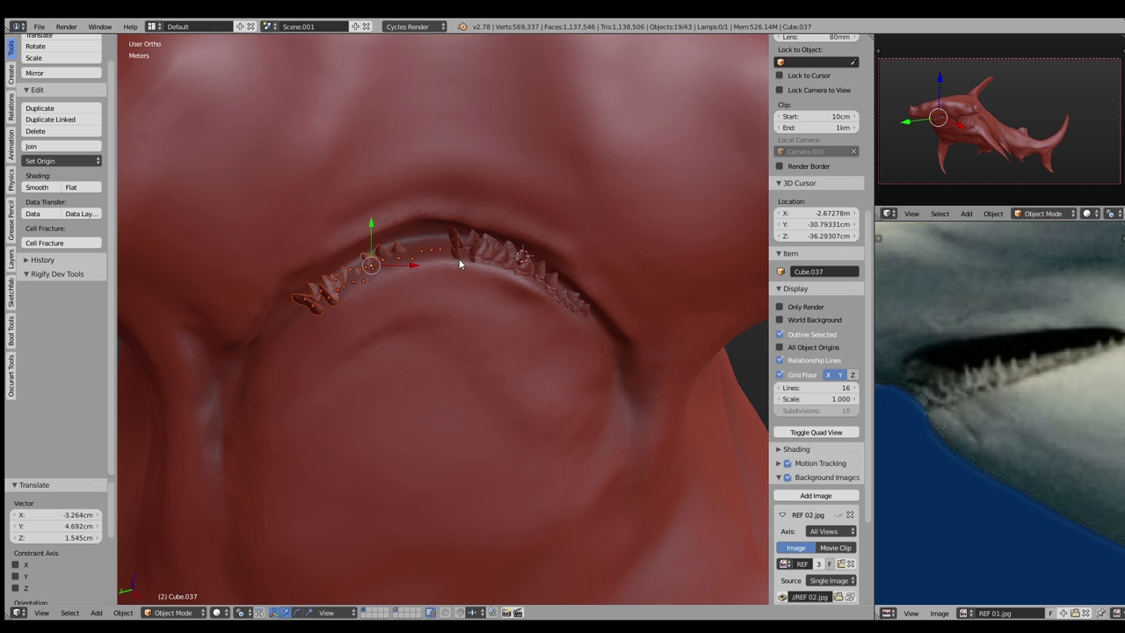
middle_click_drag(515, 251, 322, 296)
key("g")
key("x")
left_click(422, 268)
Nudge two individual teeth into better positions along the jaw
right_click(322, 295)
key("g")
left_click(432, 239)
mouse_move(432, 238)
middle_mouse_down()
mouse_move(504, 220)
mouse_move(472, 294)
mouse_move(452, 277)
mouse_move(335, 285)
middle_mouse_up()
right_click(334, 285)
key("g")
left_click(358, 280)
Move and freely rotate the next tooth to fit the mouth
right_click(365, 278)
key("g")
middle_click_drag(462, 275, 491, 281)
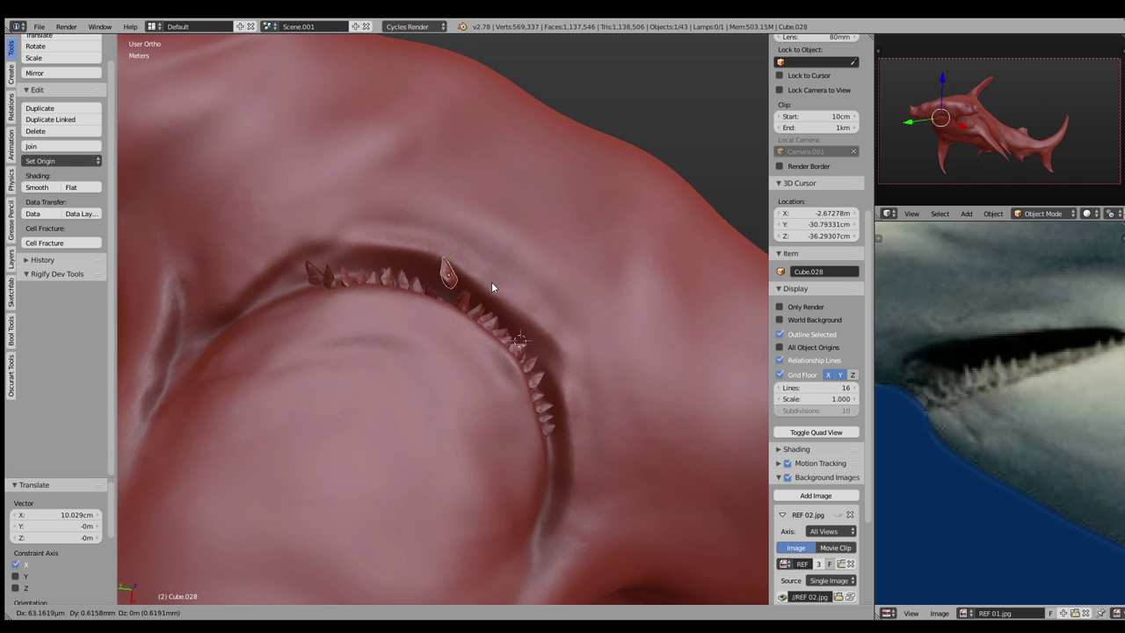
mouse_move(422, 283)
middle_mouse_down()
mouse_move(436, 250)
mouse_move(446, 283)
middle_mouse_up()
key("r")
key("r")
left_click(576, 282)
Duplicate the end tooth further along the jaw and scale the copies to 0.75
right_click(326, 301)
key("shift+d")
left_click(325, 322)
left_click(240, 612)
left_click(280, 560)
type("s")
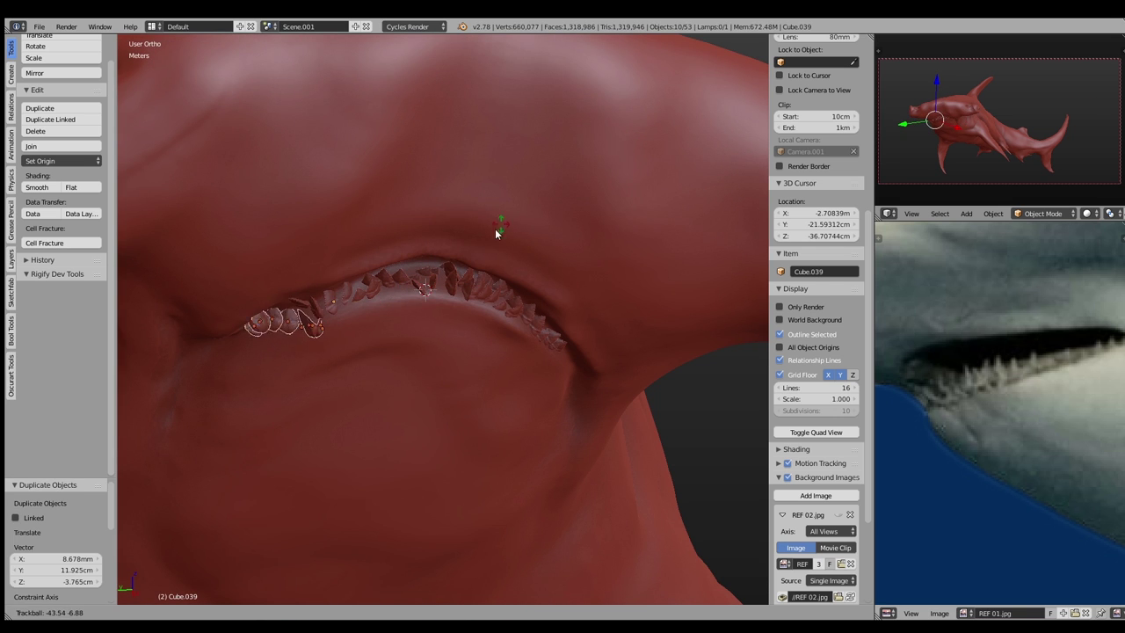
type(".75")
key("Return")
Move the smaller teeth along X into place on the jaw
middle_click_drag(541, 234, 495, 230)
key("g")
key("x")
left_click(436, 270)
middle_click_drag(436, 271, 333, 588)
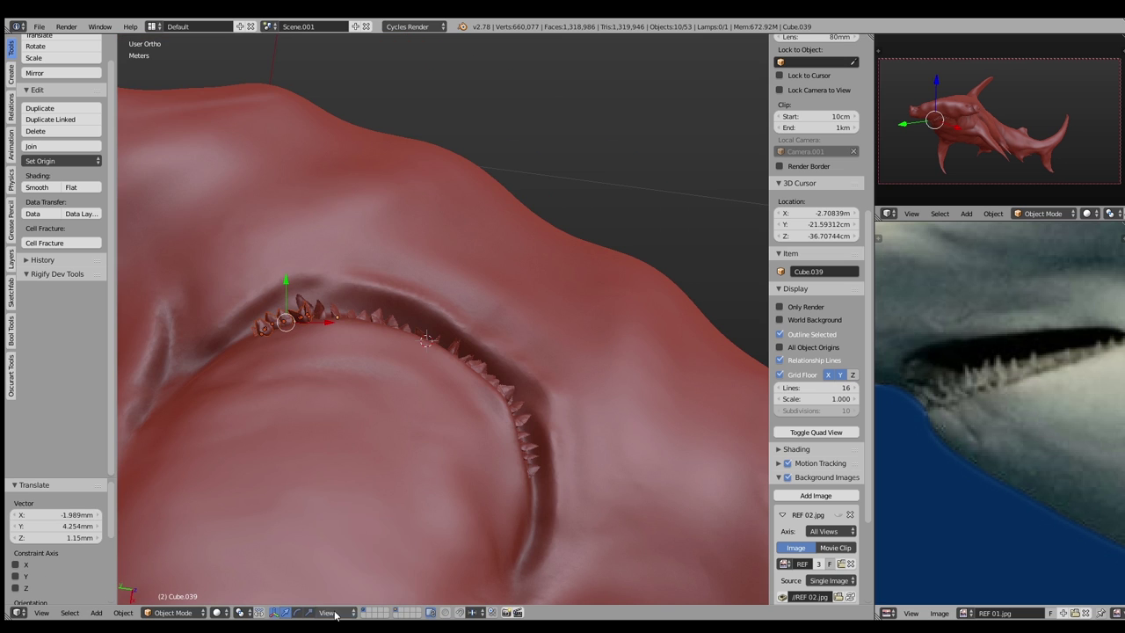
key("g")
middle_click_drag(279, 369, 284, 296)
left_click(284, 307)
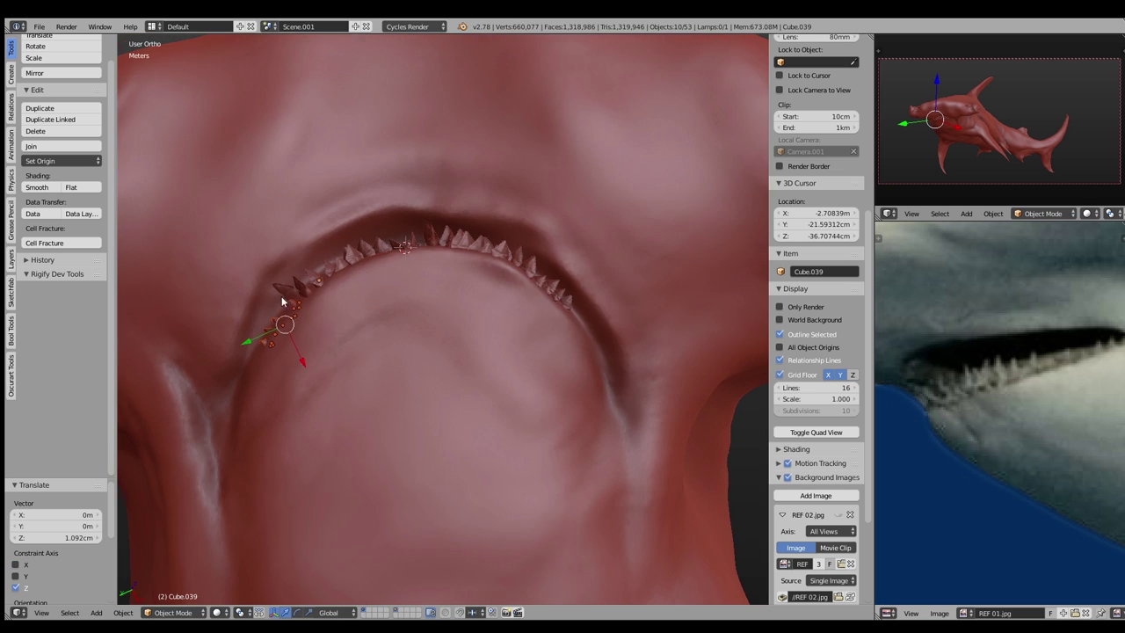
Circle-select all the teeth along the jaw with the view in wireframe
key("a")
key("c")
mouse_move(358, 291)
left_mouse_down()
mouse_move(543, 299)
mouse_move(402, 327)
left_mouse_up()
key("z")
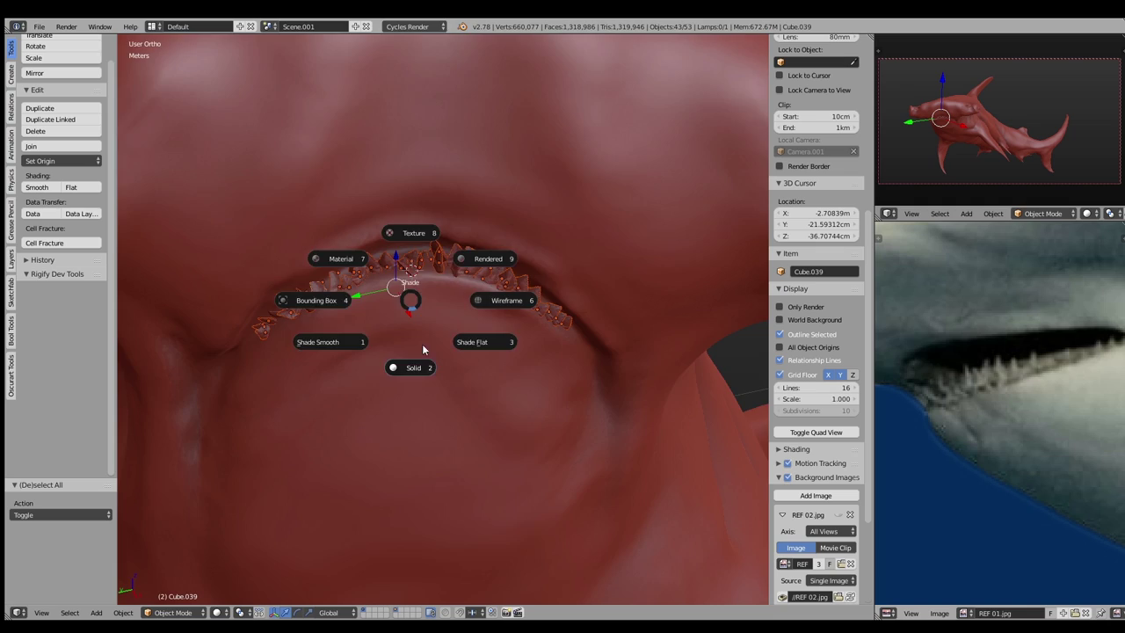
left_click(518, 349)
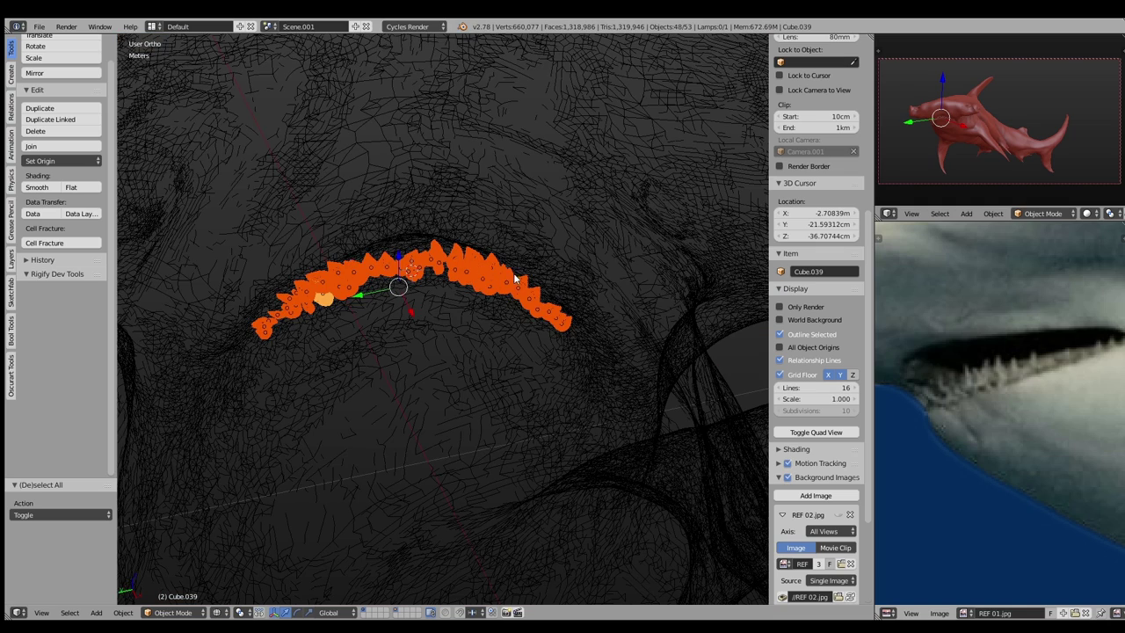
Join the selected teeth into one object with Ctrl+J and look through the scene camera
key("ctrl+j")
key("a")
key("a")
key("z")
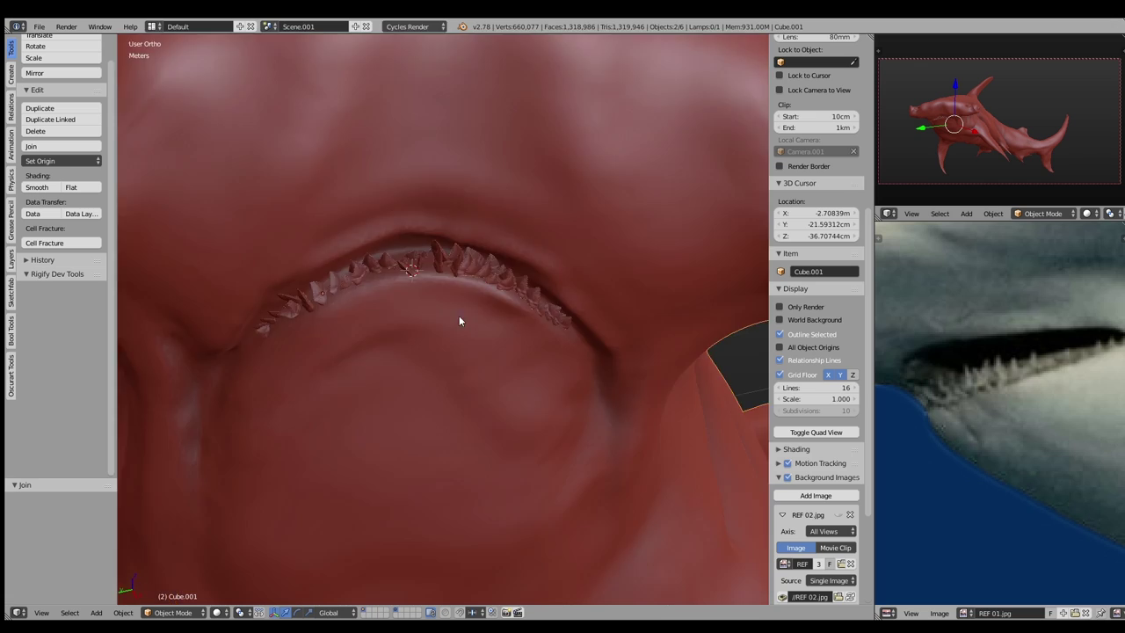
key("KP_0")
Show the viewport Rendered and save over the existing shark file
key("z")
left_click(1055, 140)
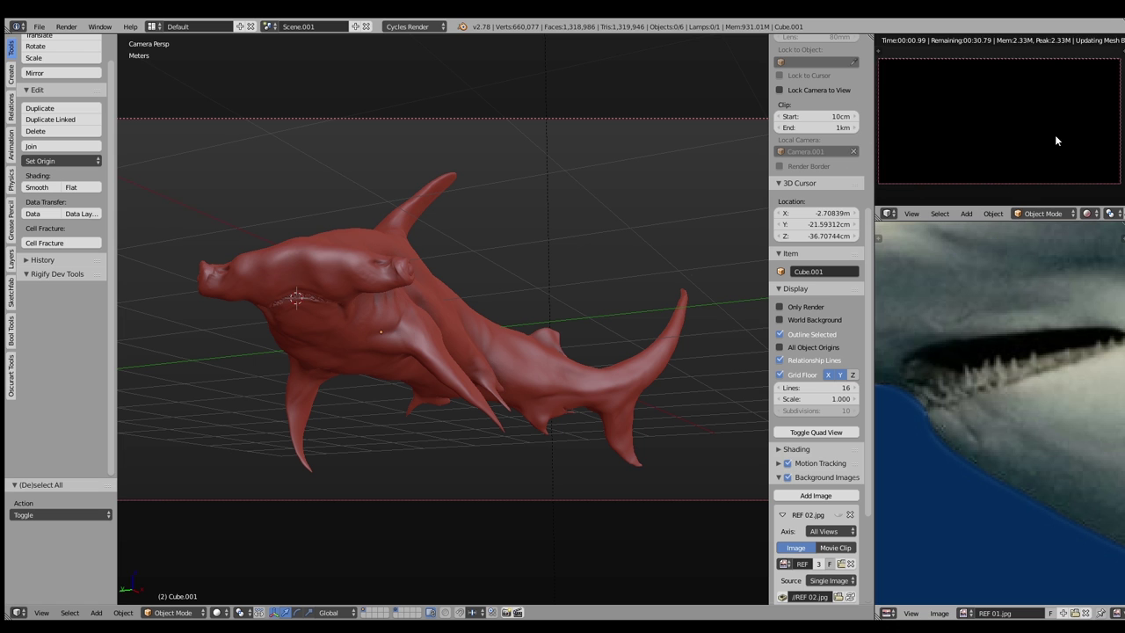
key("ctrl+s")
left_click(613, 49)
Preview the camera view rendered, then return the preview to solid shading
key("z")
left_click(676, 170)
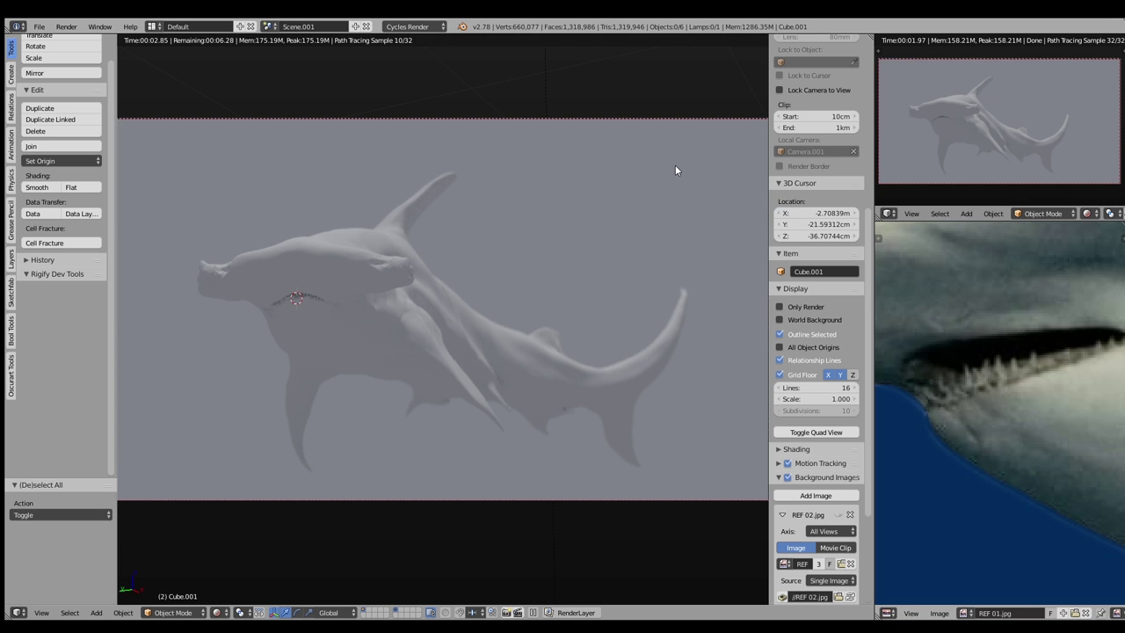
key("z")
left_click(891, 108)
Replace the reference image with Properties, hide overlays, and set Render Device to GPU Compute
left_click(888, 612)
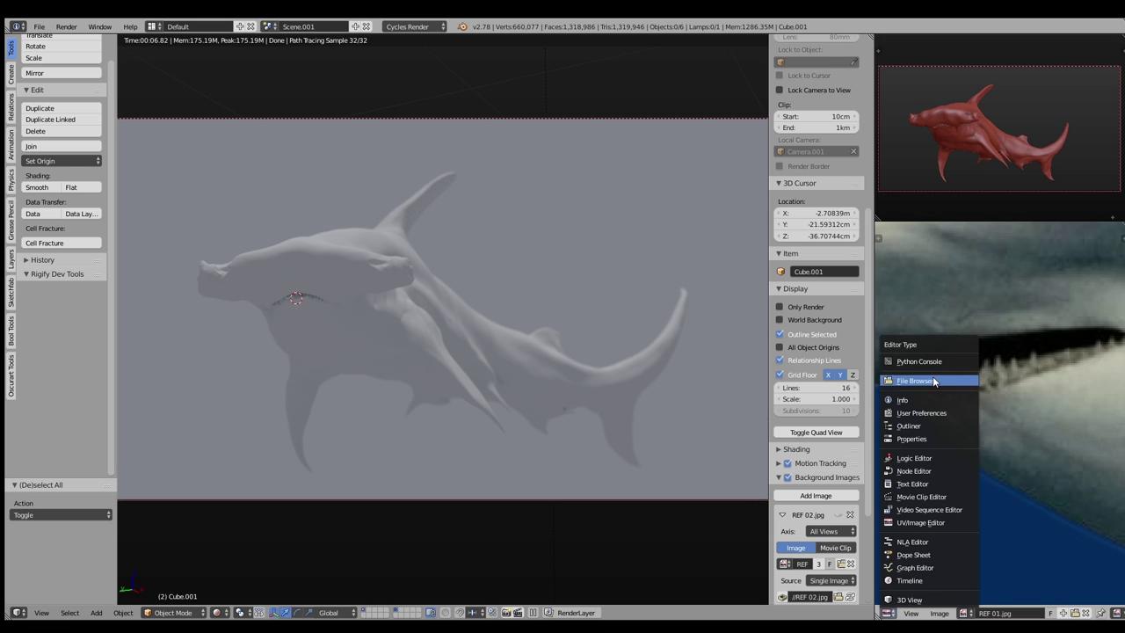
left_click(905, 435)
left_click(780, 307)
left_click(907, 230)
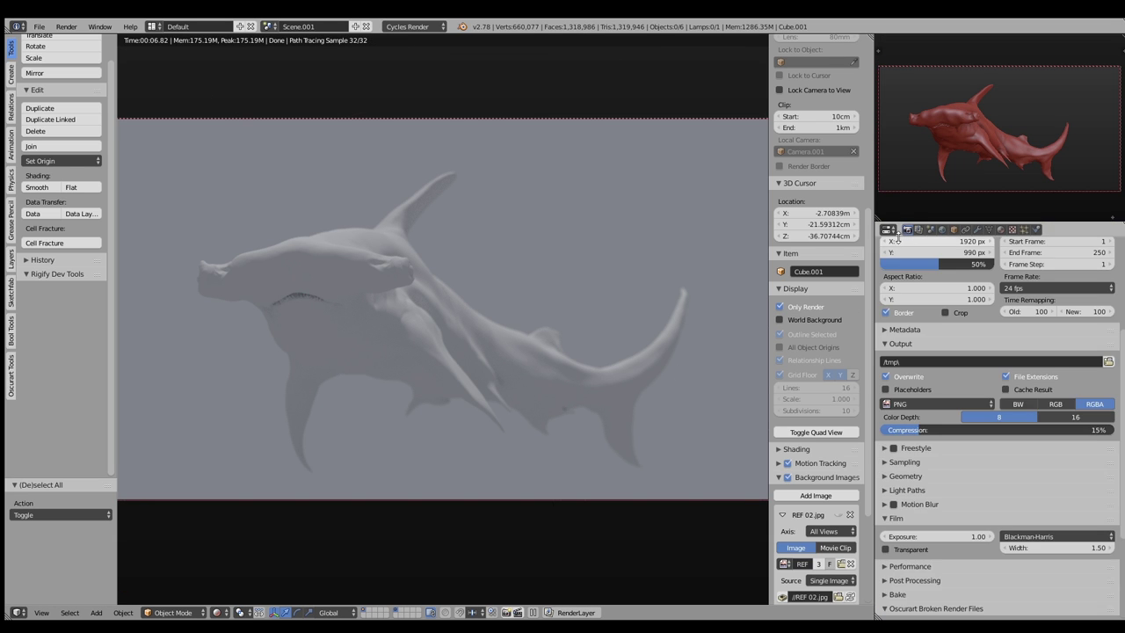
left_click(1011, 324)
left_click(1010, 307)
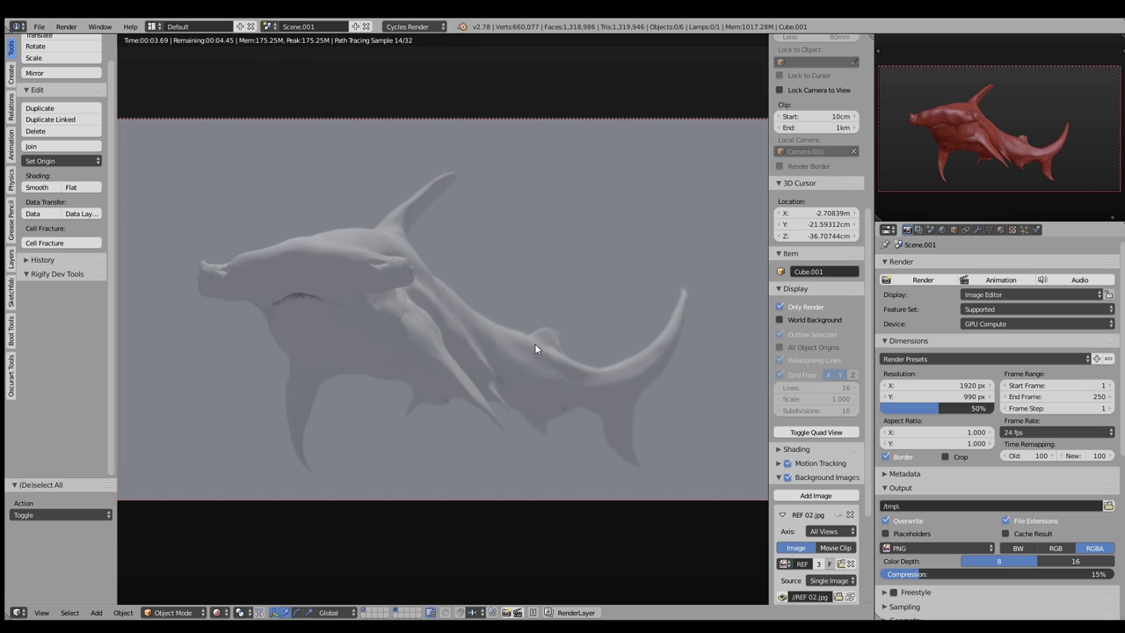
Set the camera's Aperture Number to 2.8 and save the file
right_click(479, 121)
left_click(977, 229)
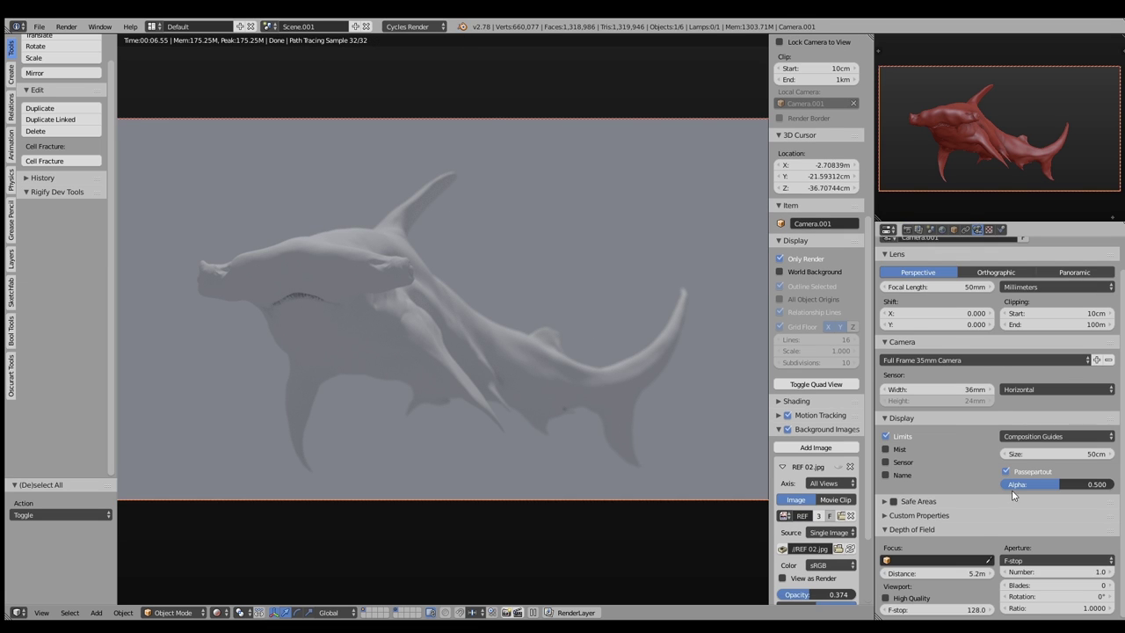
left_click(1019, 571)
type("2")
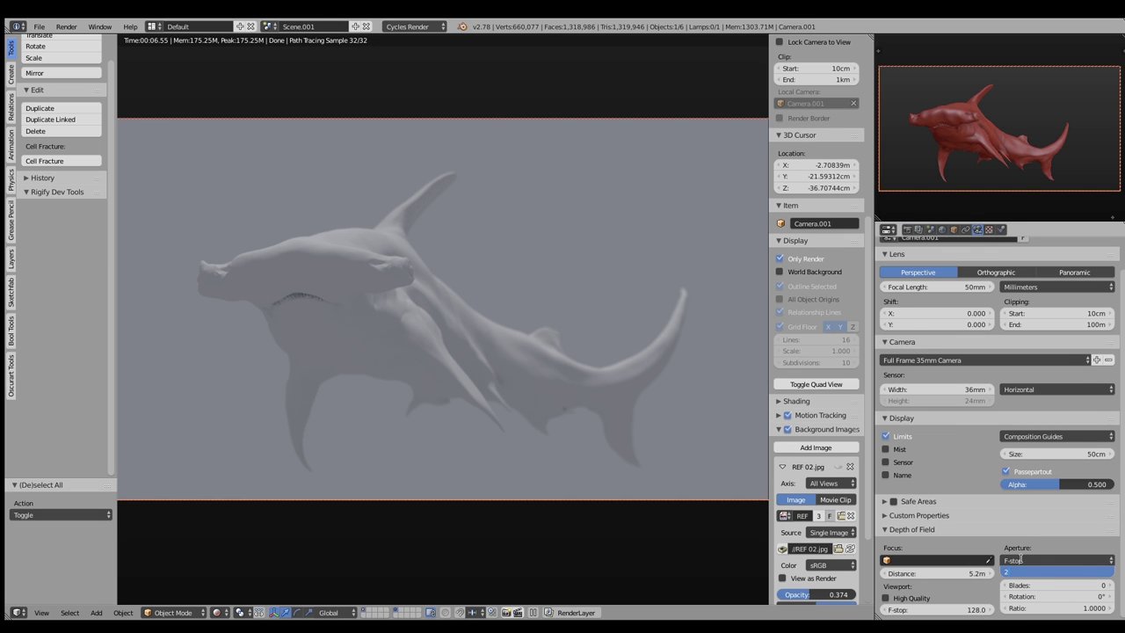
type(".8")
key("Return")
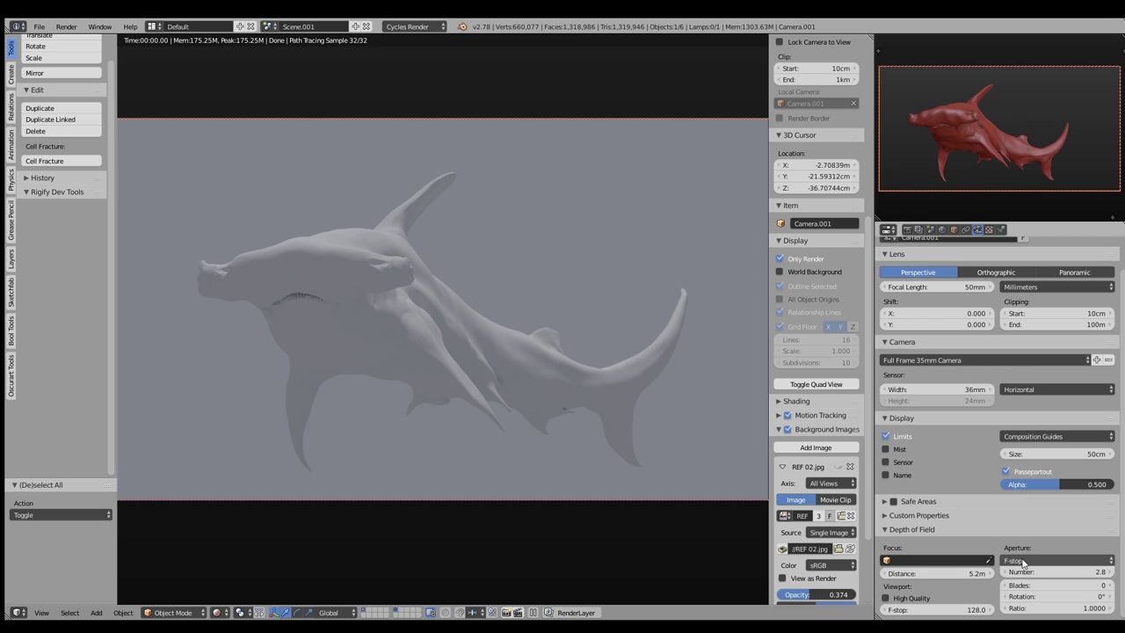
key("ctrl+s")
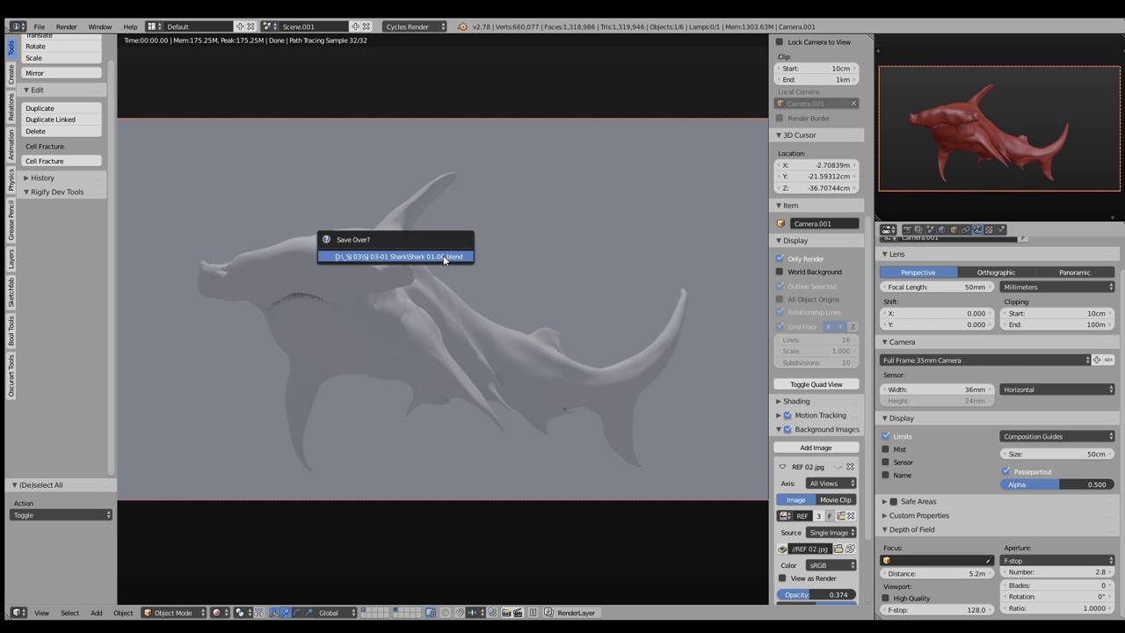